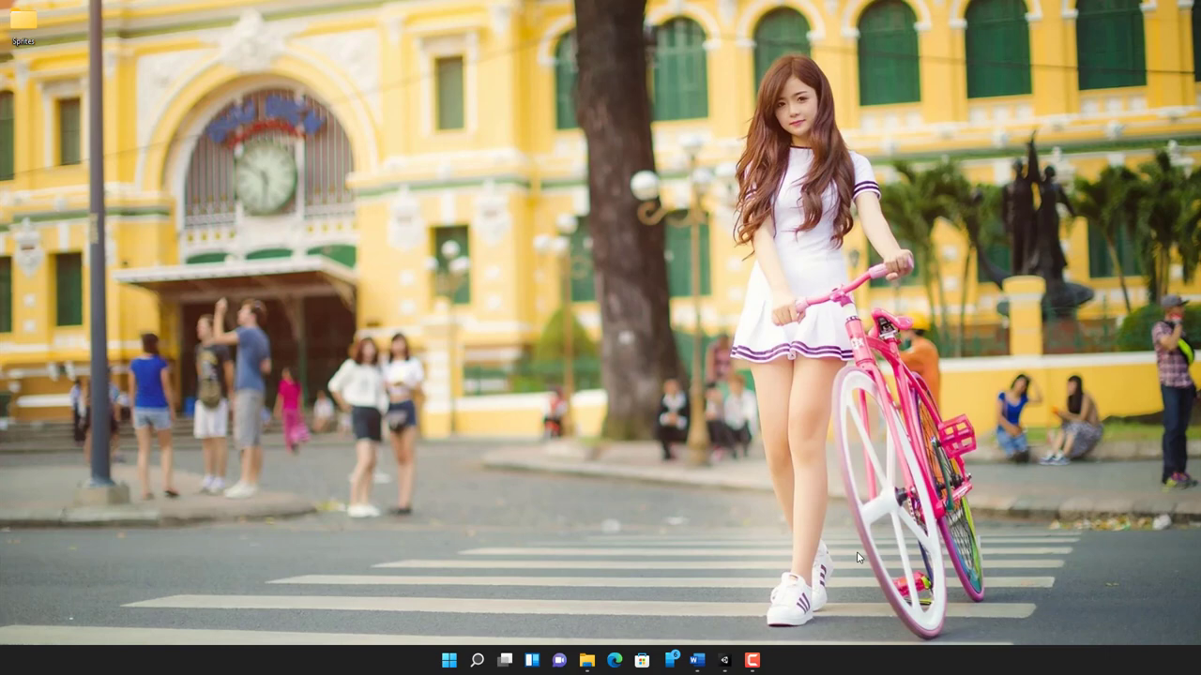
Restore the Unity editor from the taskbar to show the Gomoku Chess project's ManHinhChao scene.
left_click(724, 661)
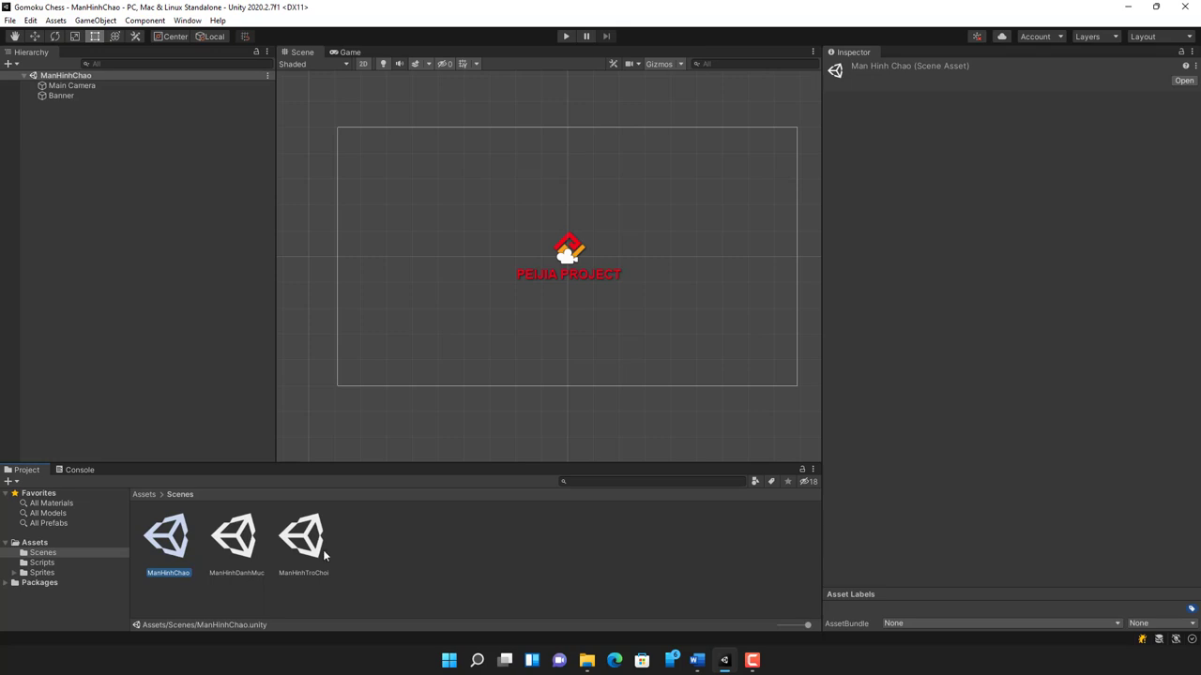
left_click(564, 38)
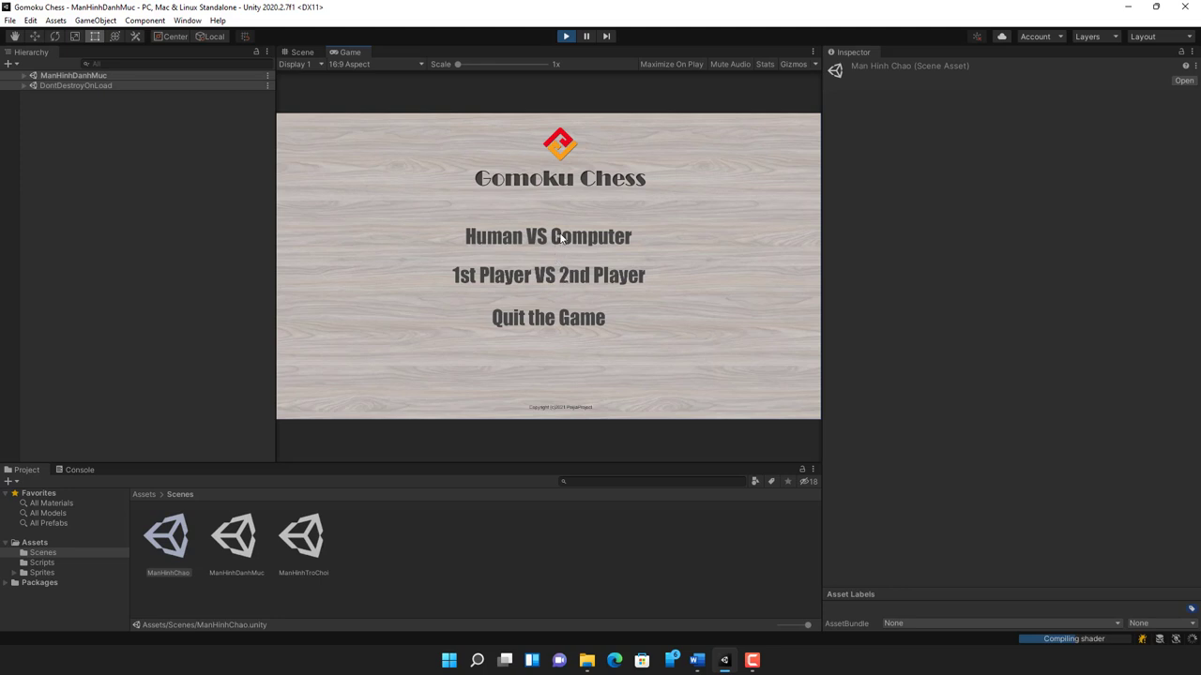
left_click(560, 238)
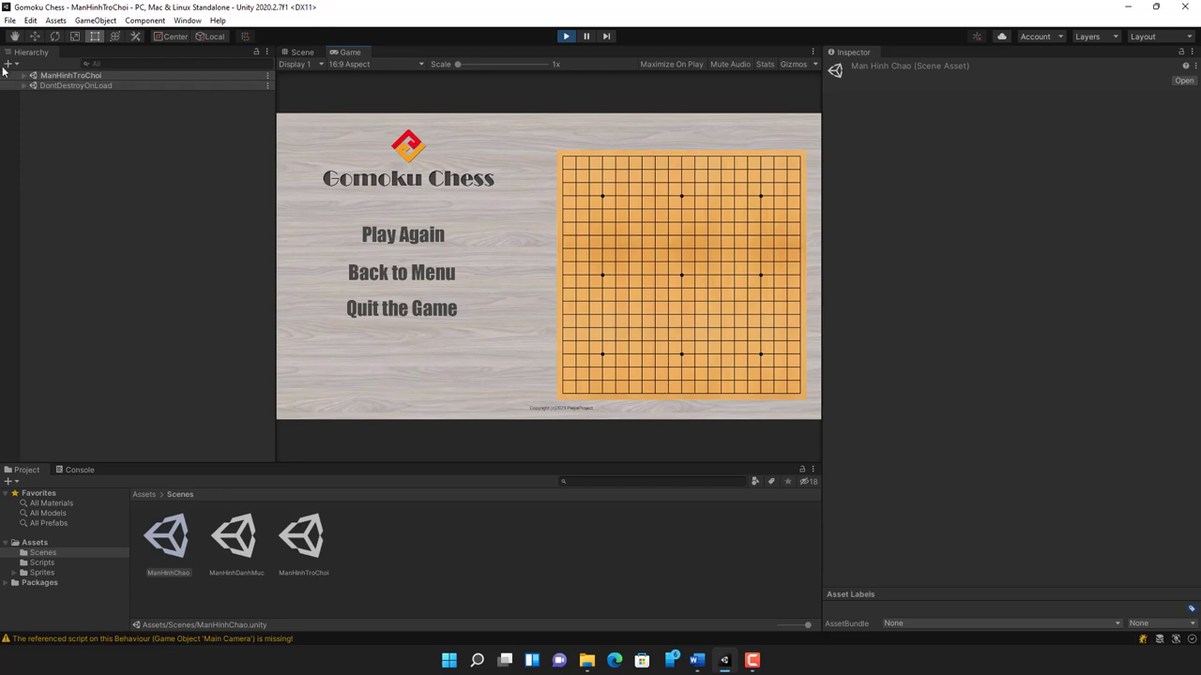
left_click(25, 87)
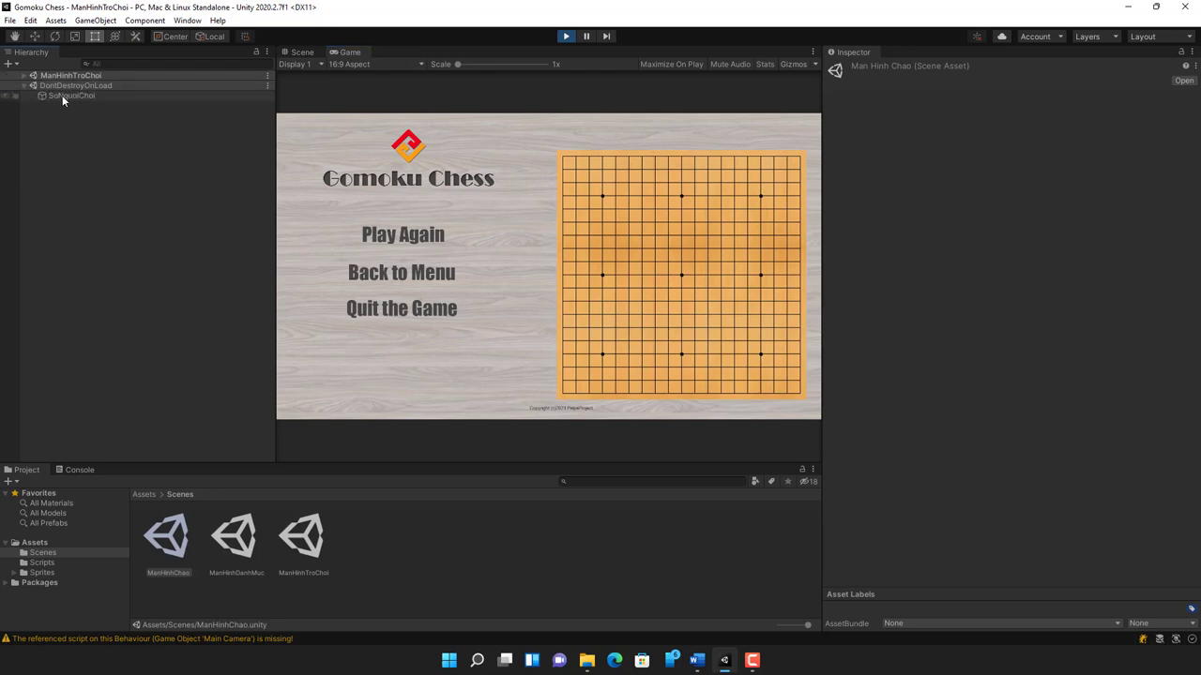
left_click(62, 94)
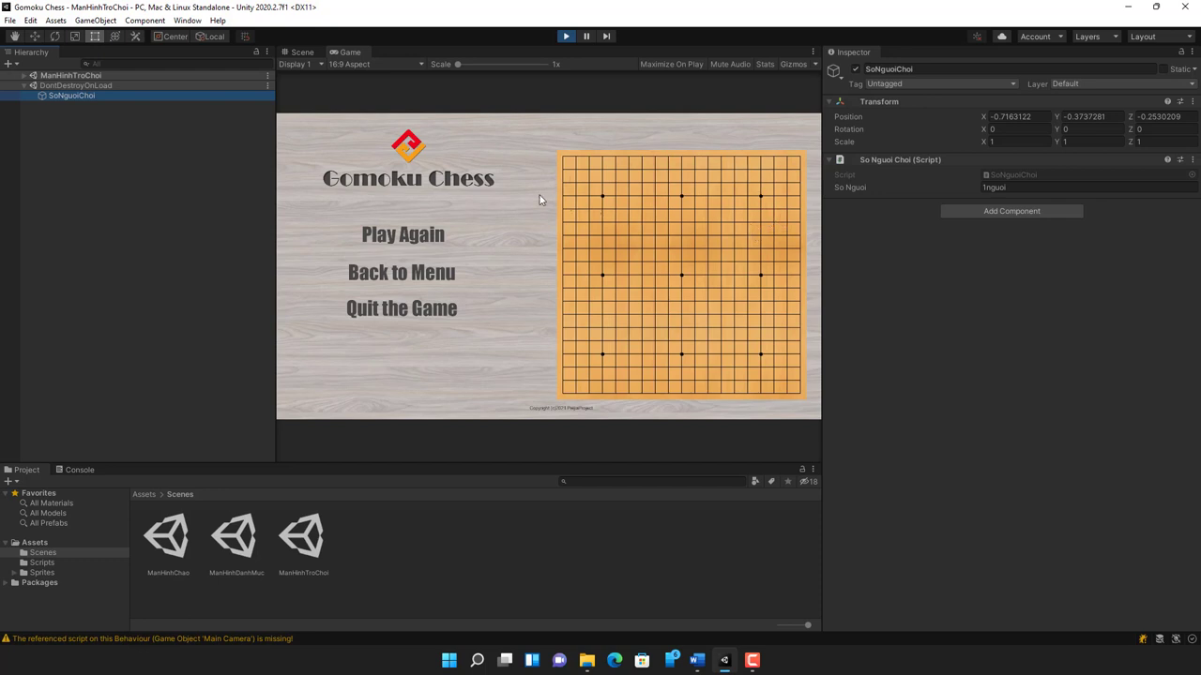
left_click(1013, 188)
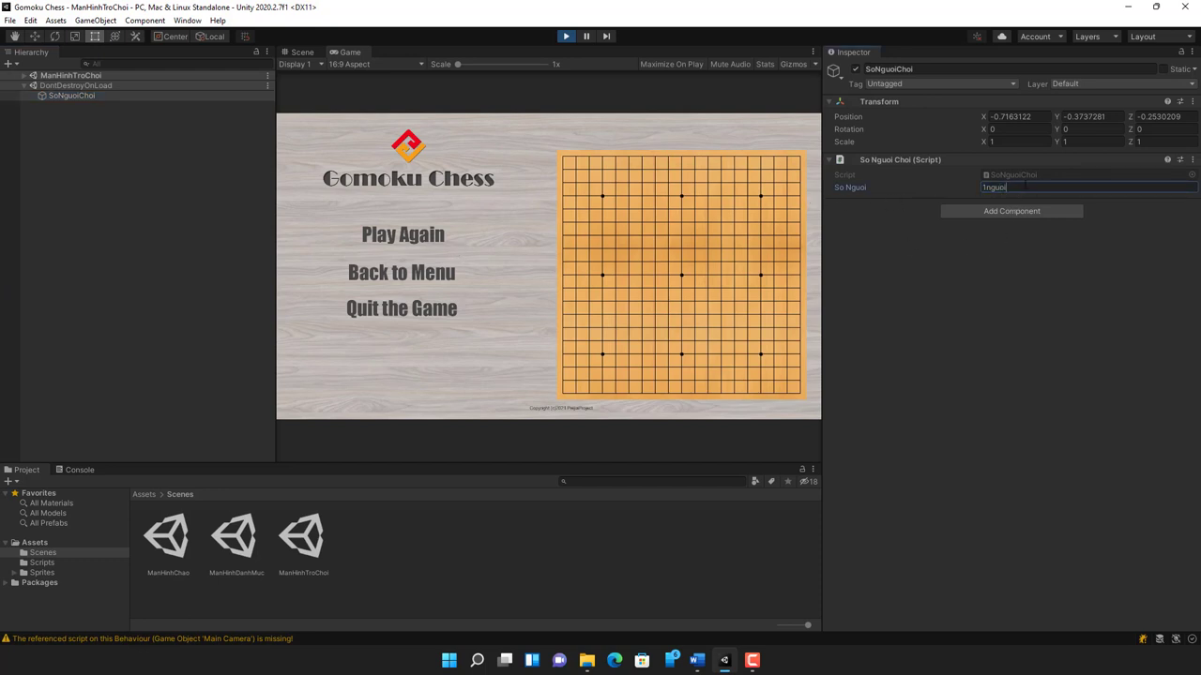
left_click_drag(1023, 187, 954, 185)
left_click(566, 36)
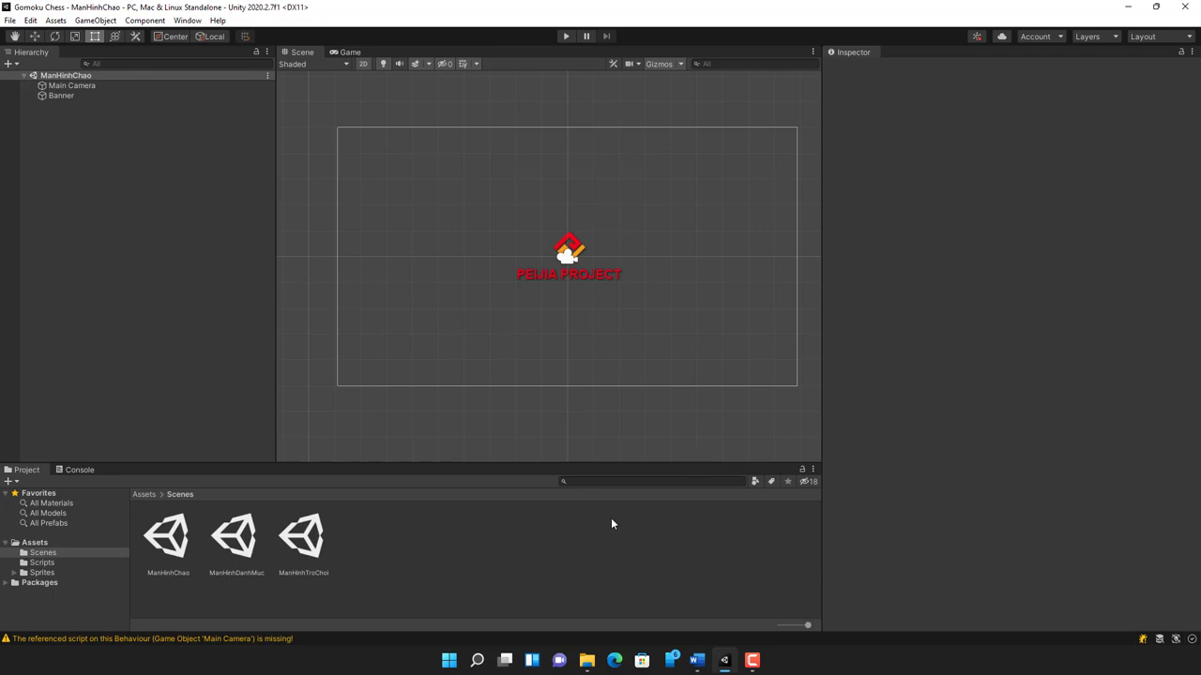
Create an empty folder named ManHinhTroChoi inside Assets/Scripts.
left_click(43, 564)
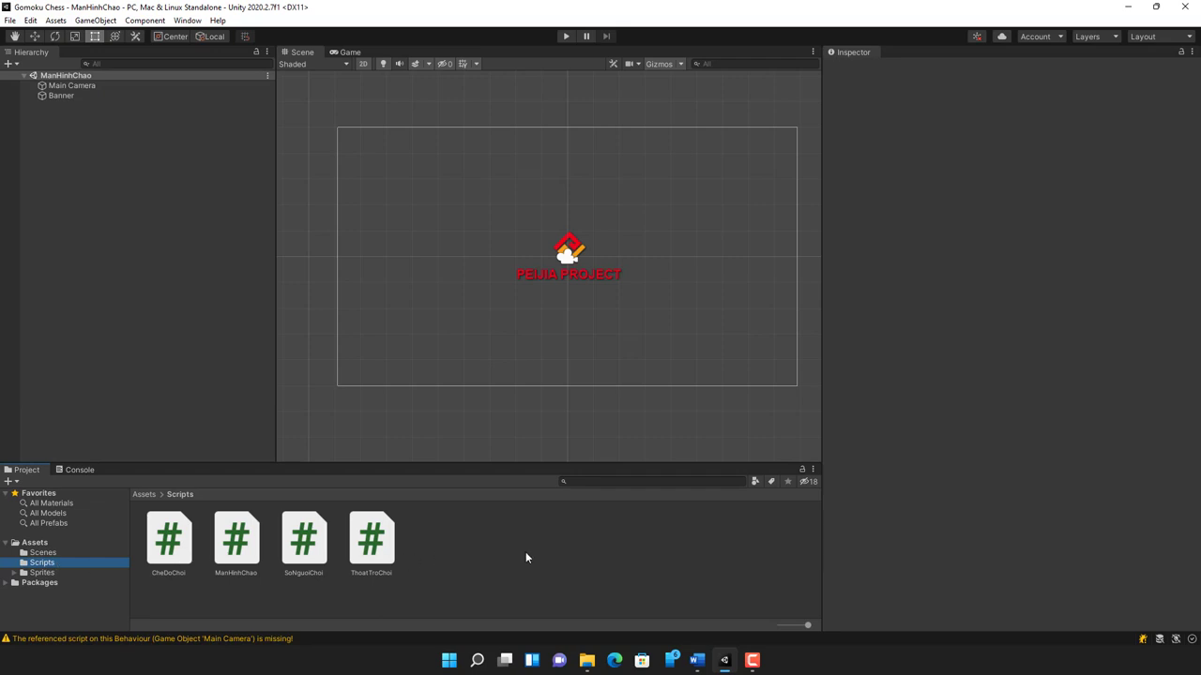
left_click(401, 561)
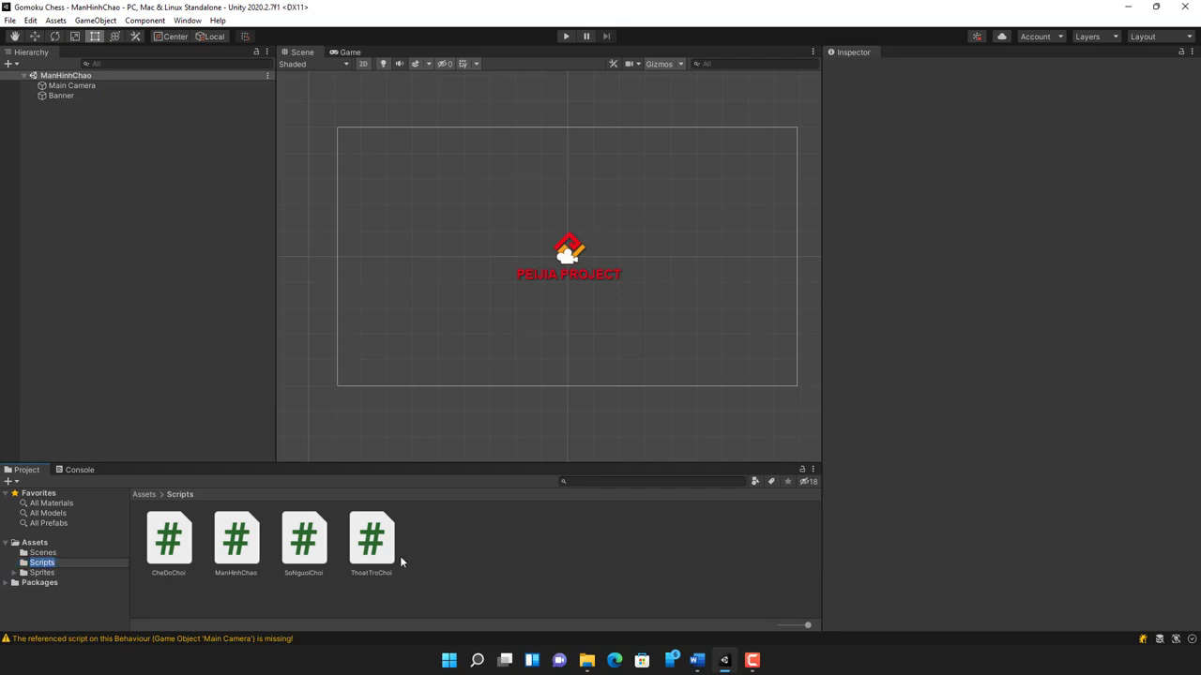
right_click(524, 557)
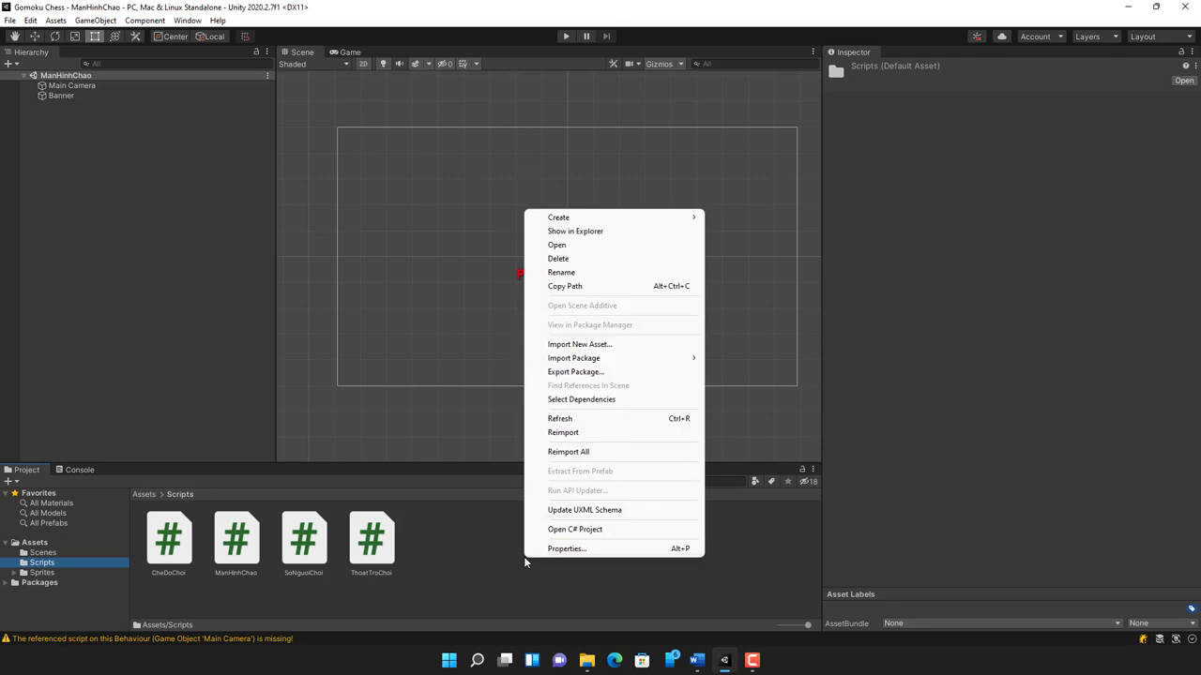
mouse_move(657, 217)
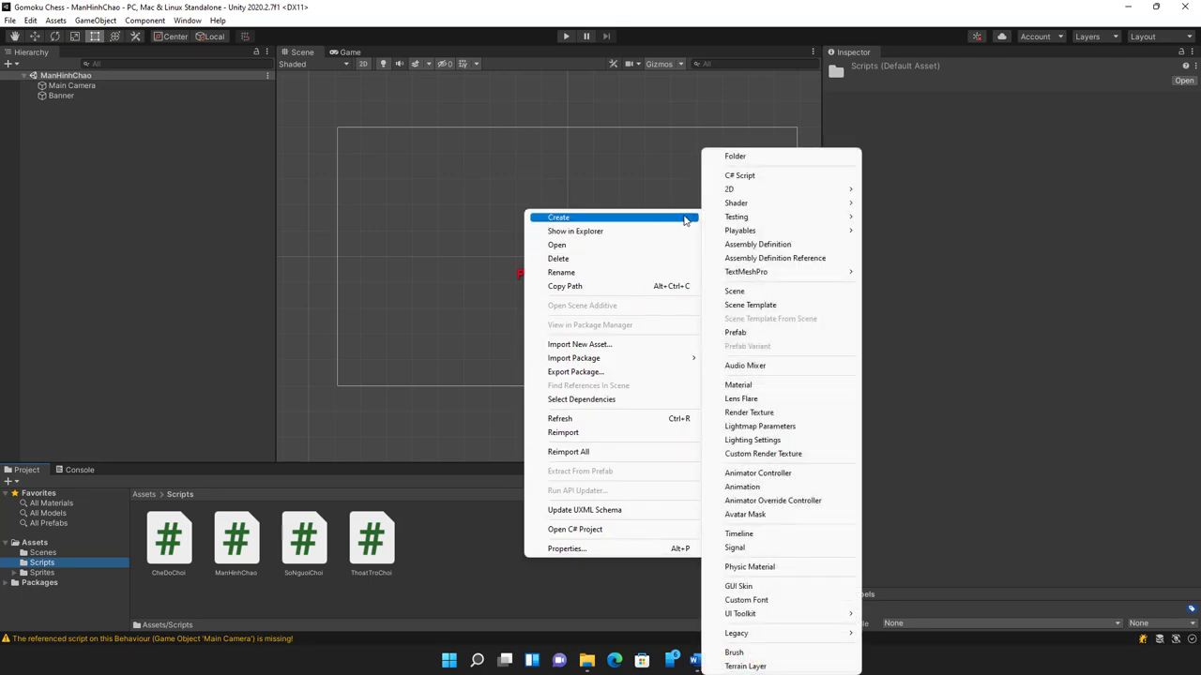
left_click(750, 156)
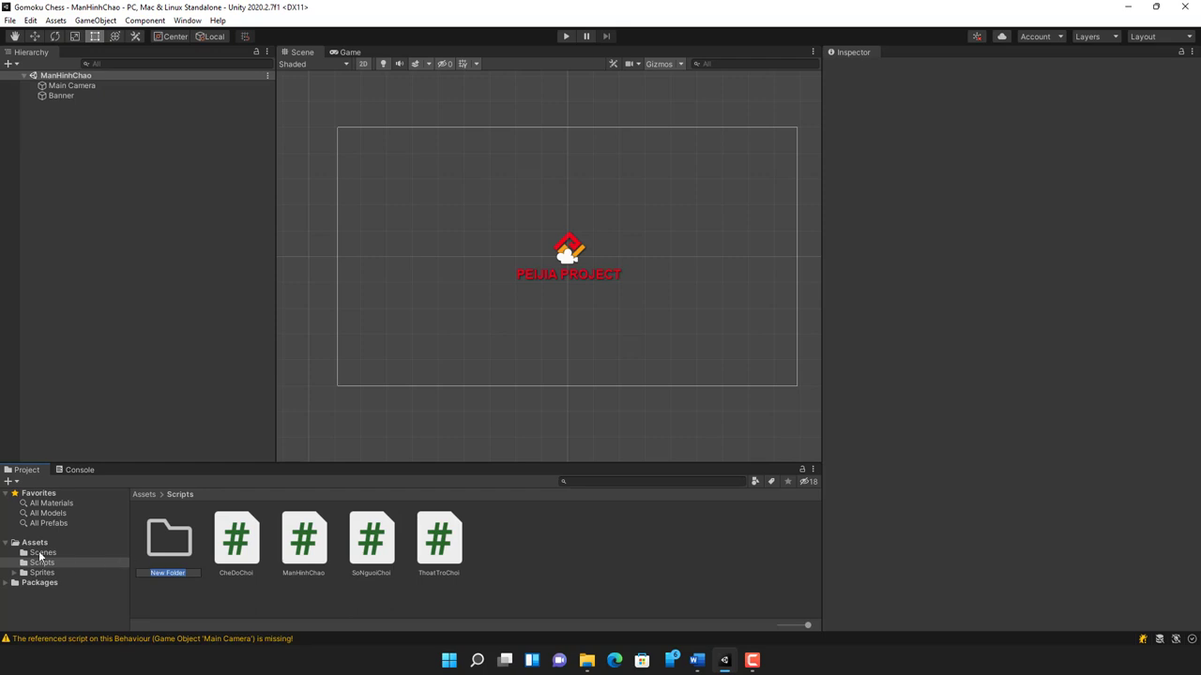
type("ManHinh")
type("TroChoi")
key("Return")
key("Return")
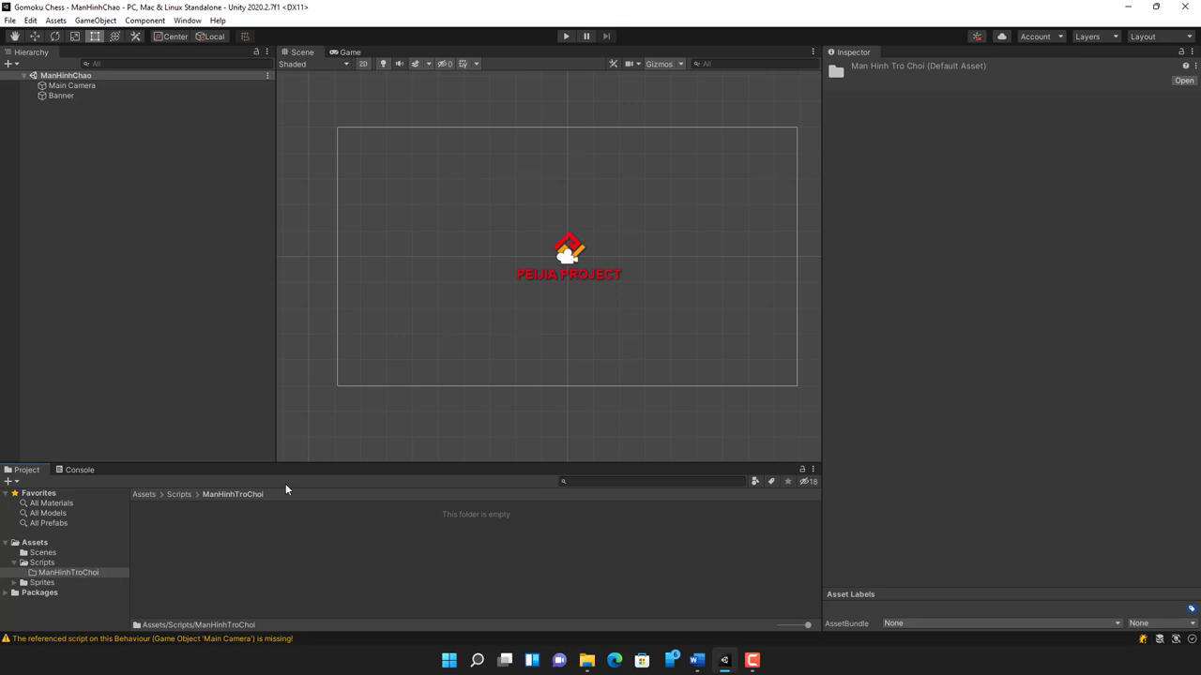
Open the ManHinhTroChoi scene and add a ManHinhTroChoi C# script to Scripts/ManHinhTroChoi.
left_click(42, 553)
double_click(302, 539)
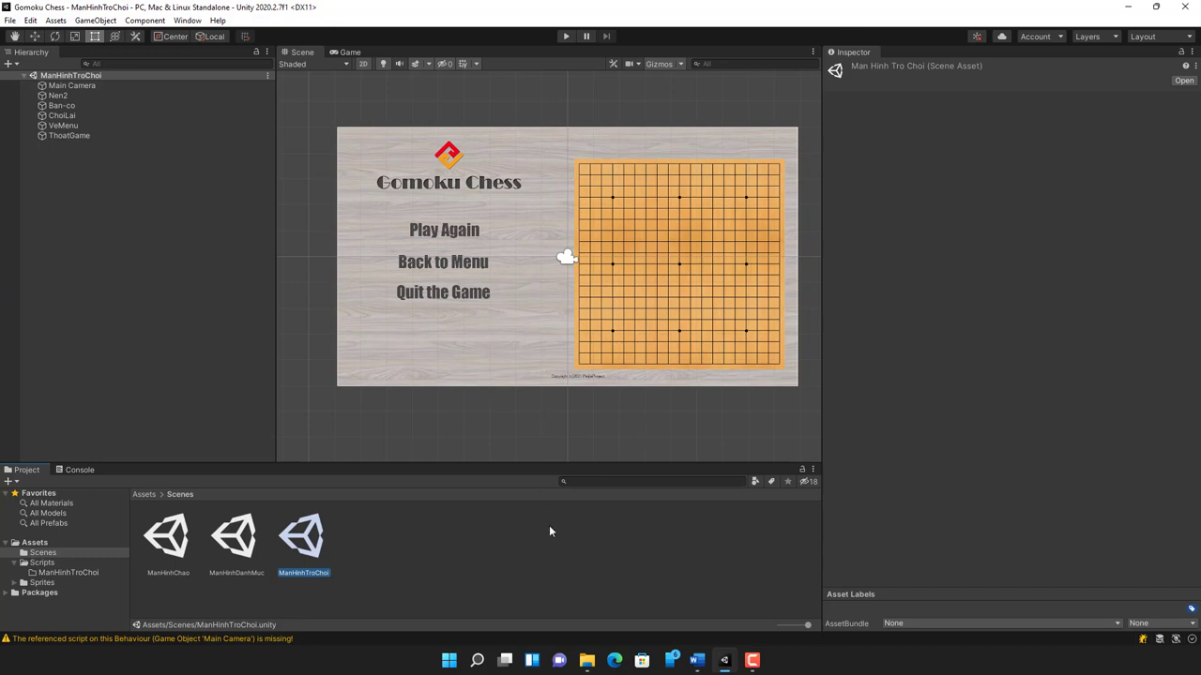
left_click(57, 572)
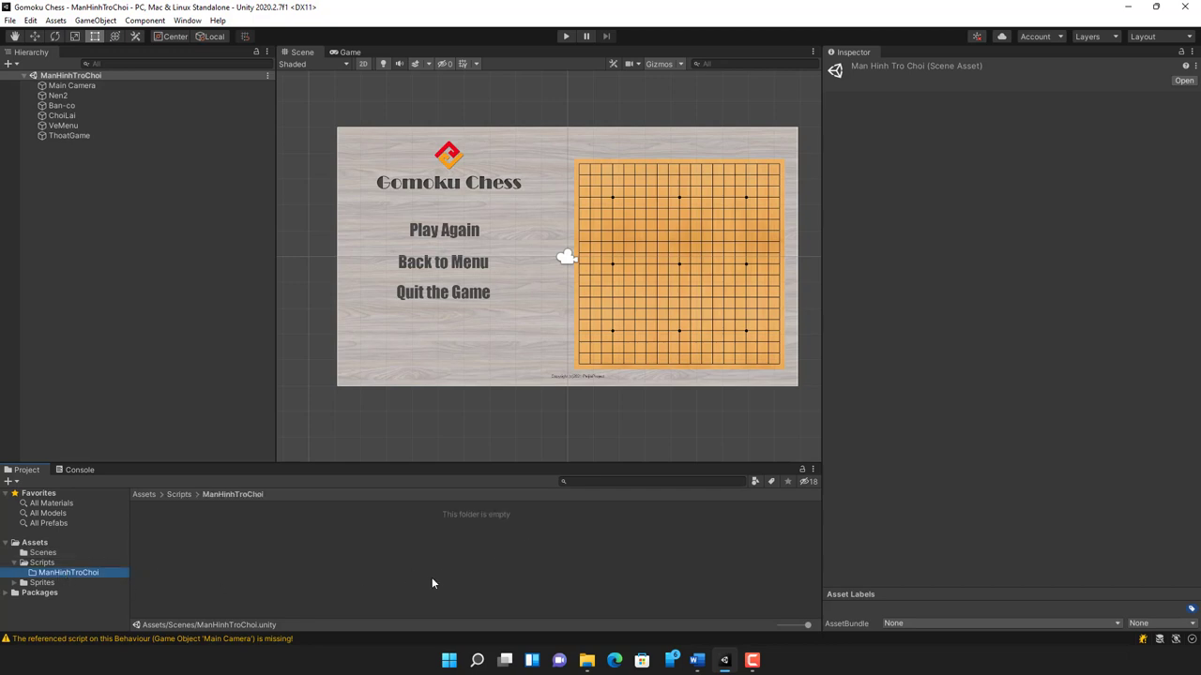
right_click(439, 559)
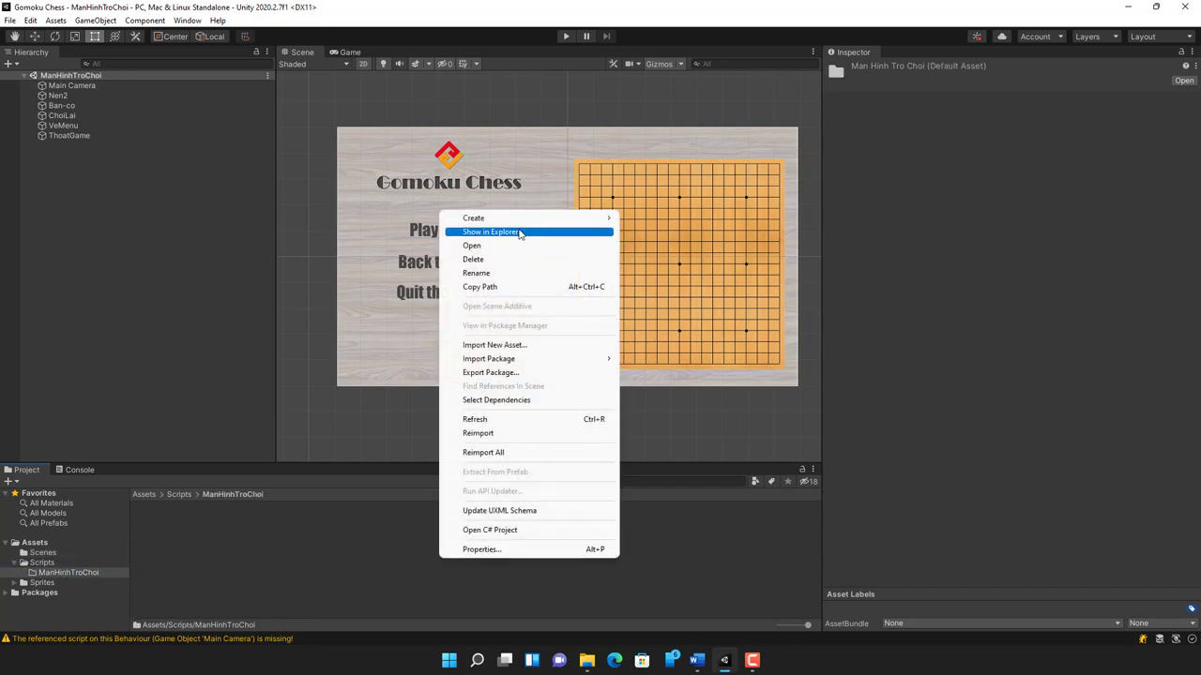
mouse_move(568, 218)
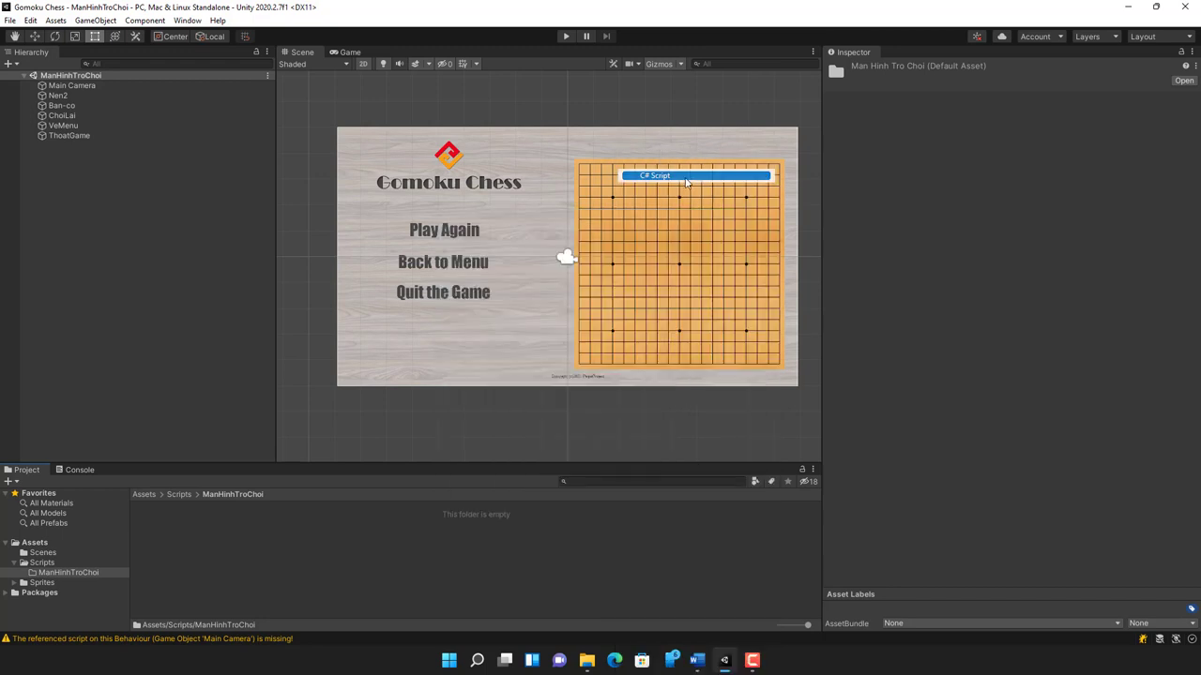
left_click(657, 175)
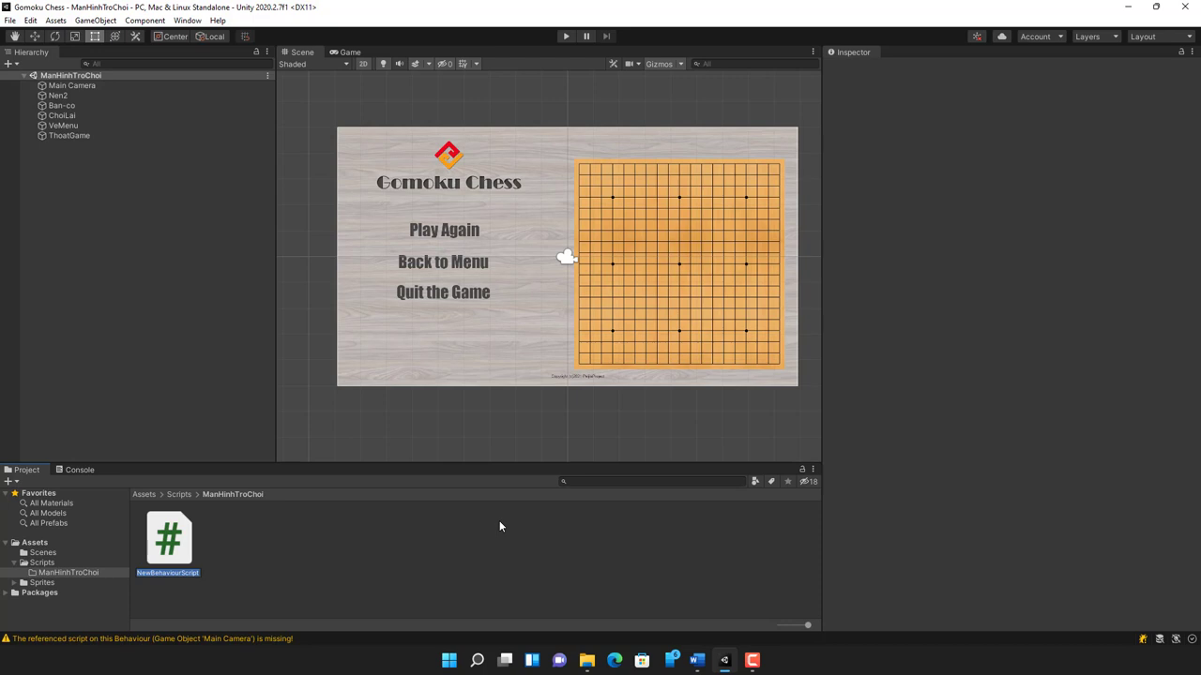
type("ManHinh")
type("TroChoi")
key("Return")
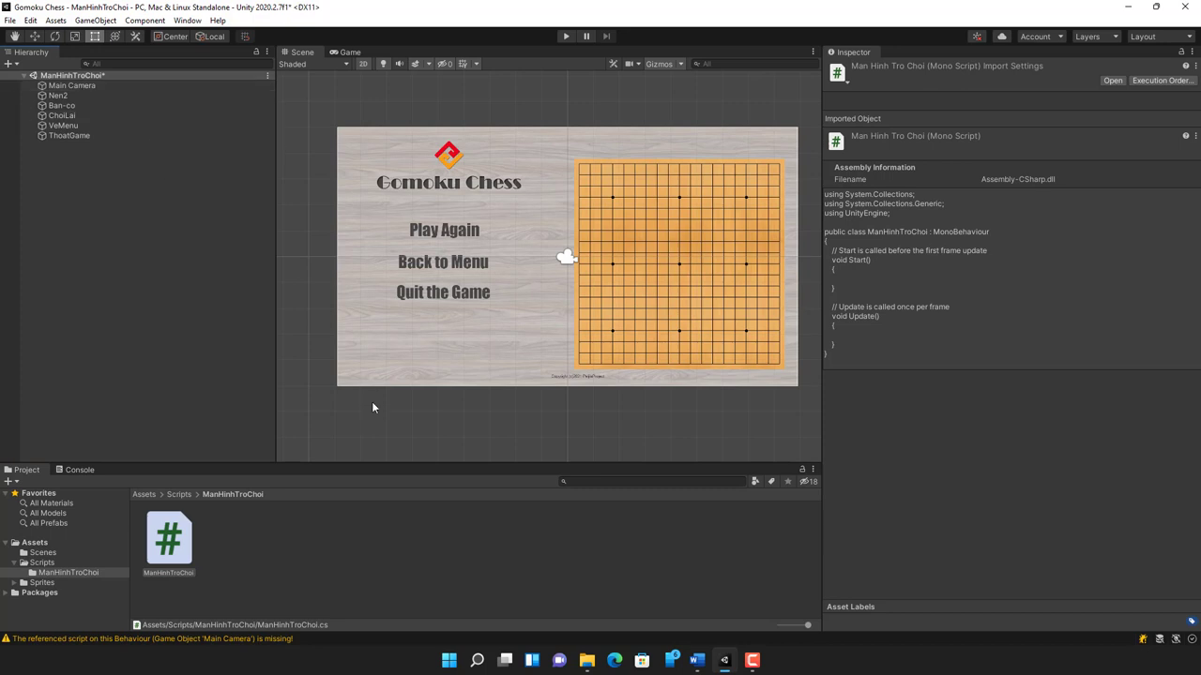
Play the board scene and trace the Console's missing-script warning to the Main Camera.
left_click(89, 86)
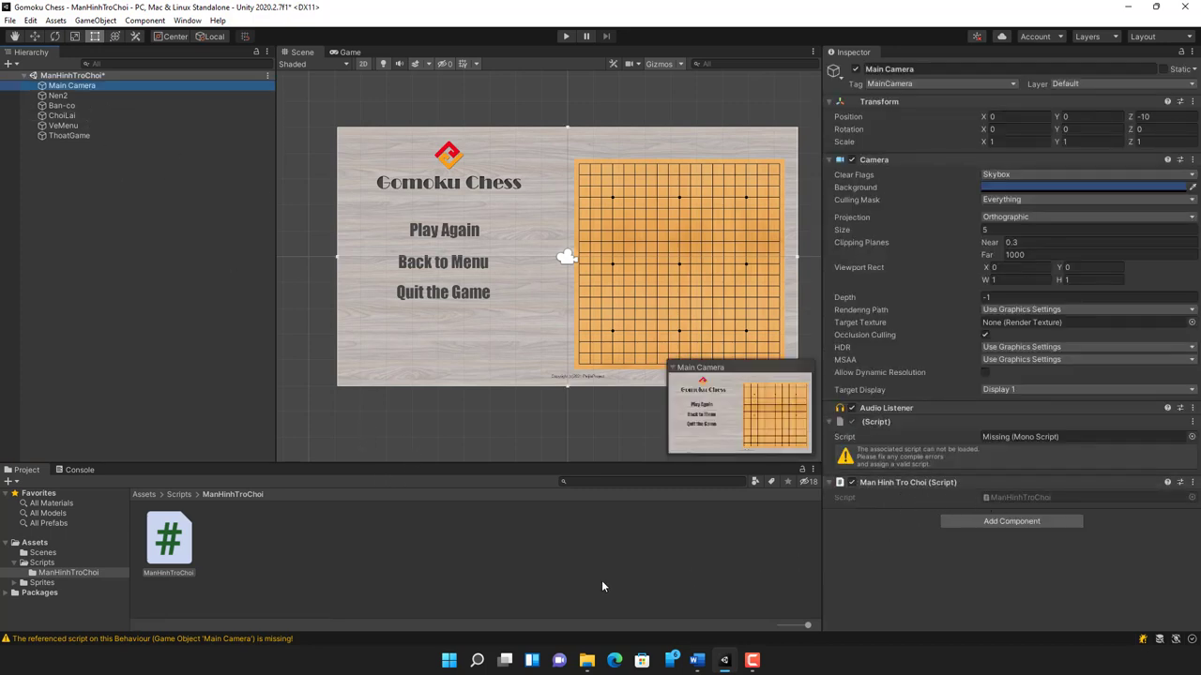
left_click(407, 554)
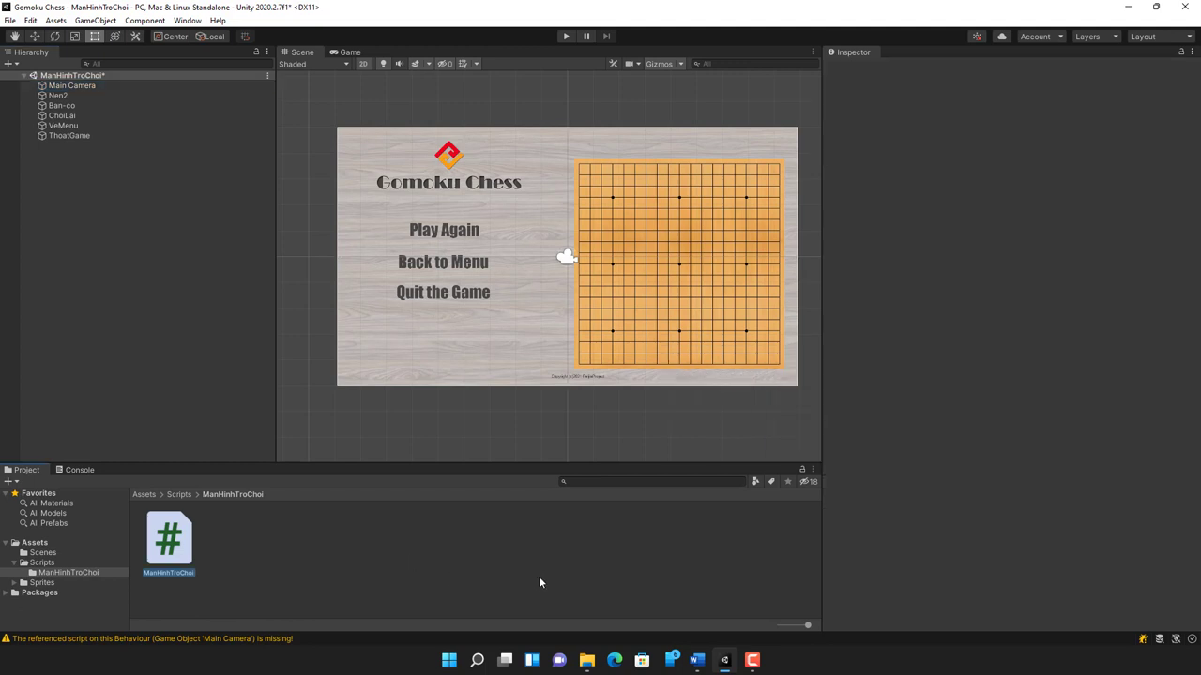
left_click(568, 37)
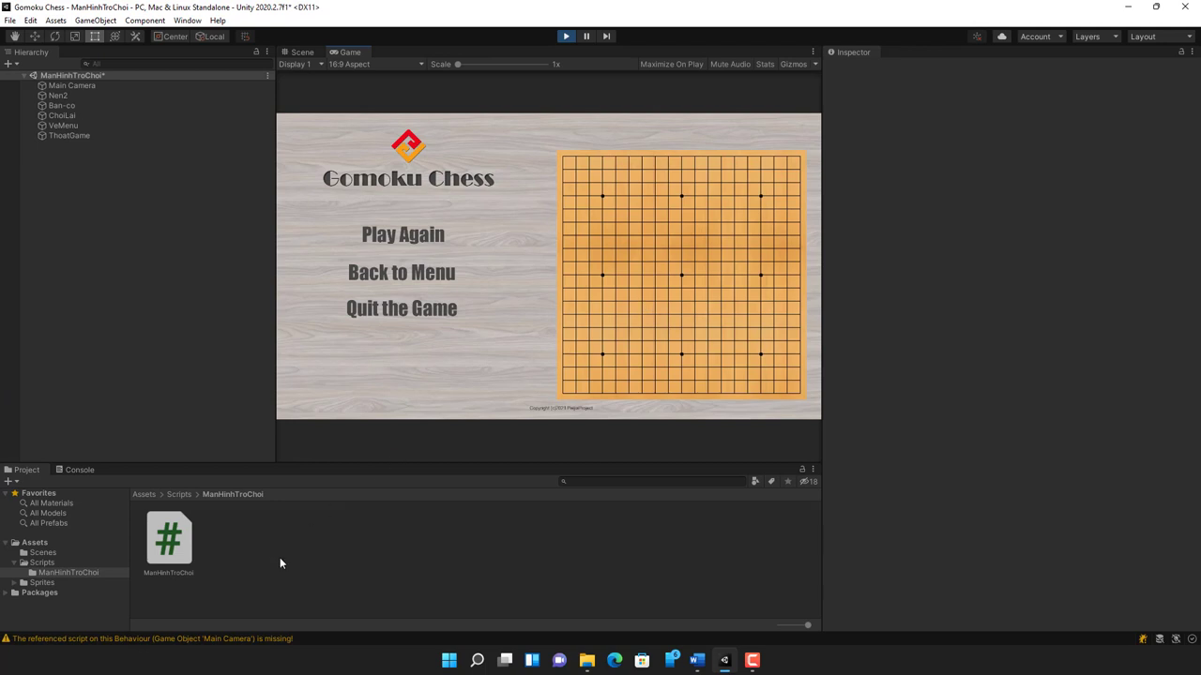
left_click(217, 639)
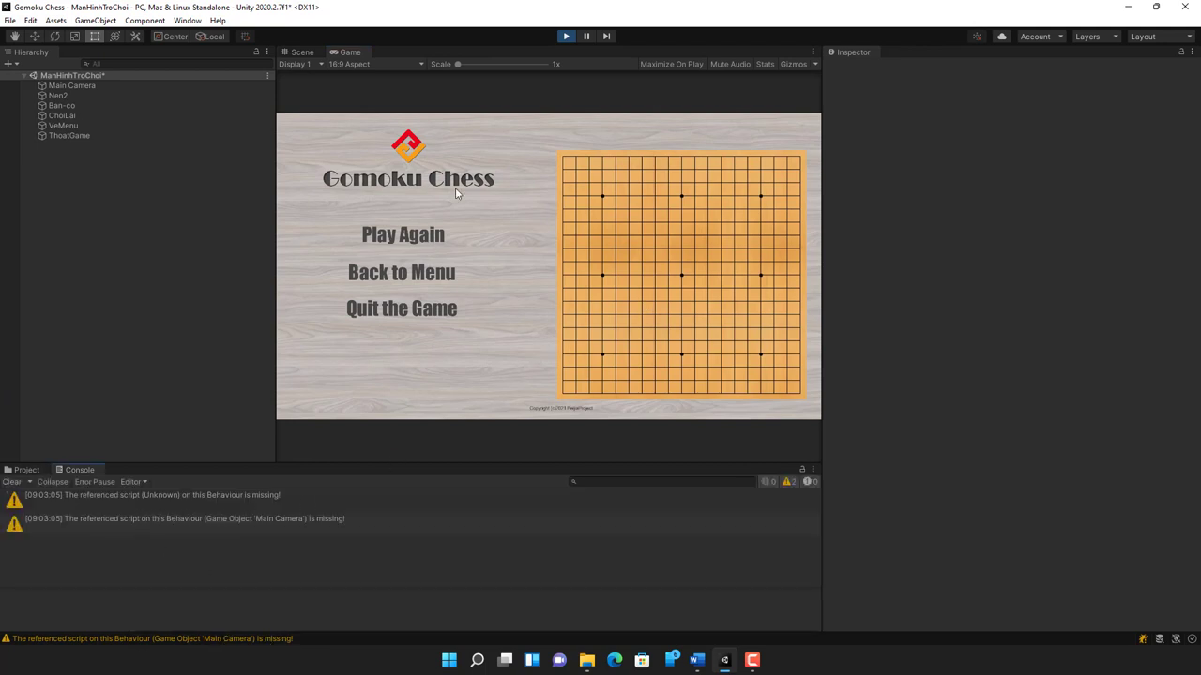
left_click(567, 37)
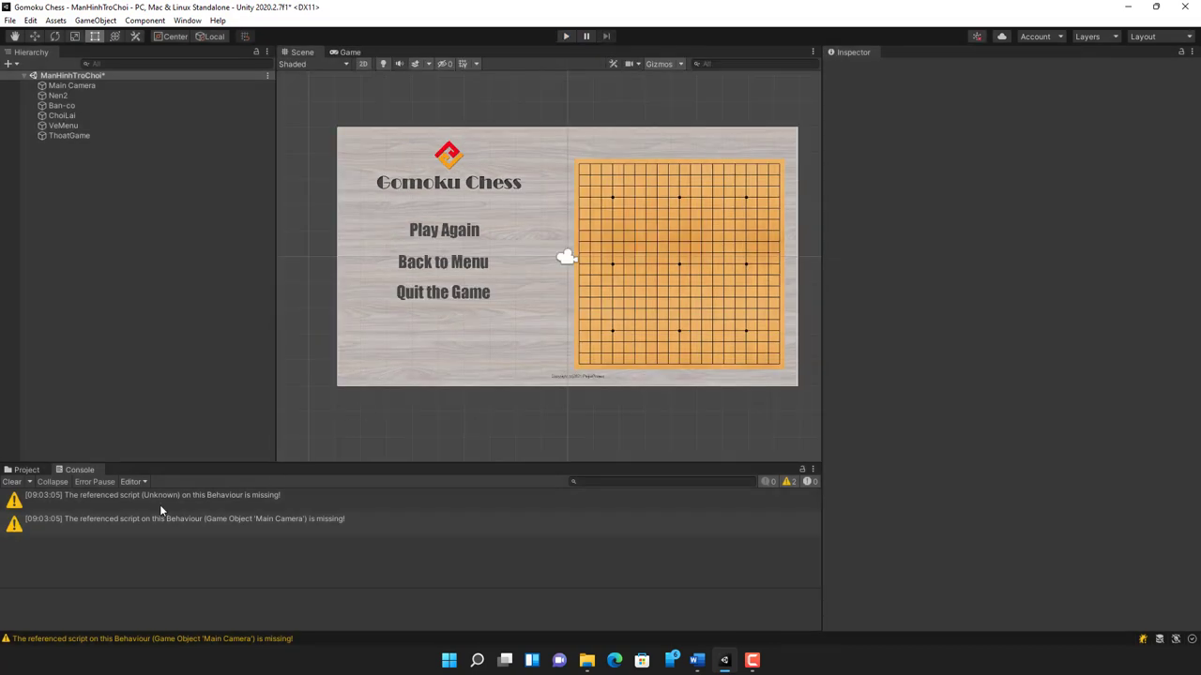
double_click(119, 494)
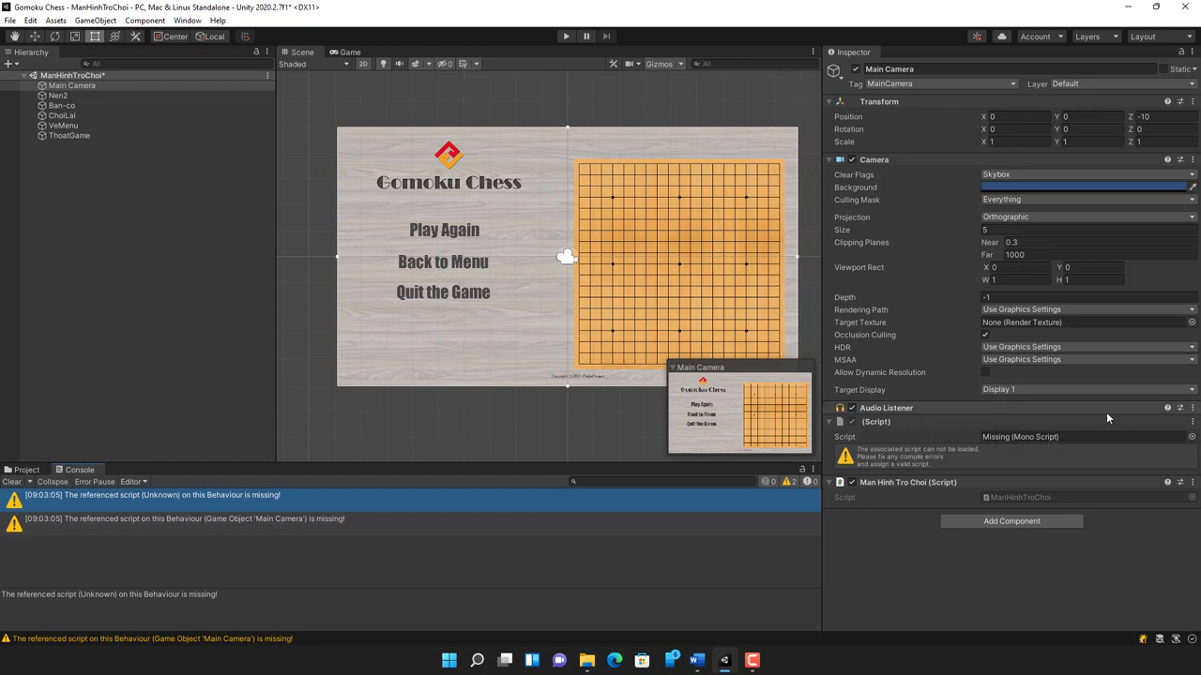
Remove the Main Camera's missing script component, re-test the scene, and select the ManHinhTroChoi script.
left_click(1192, 421)
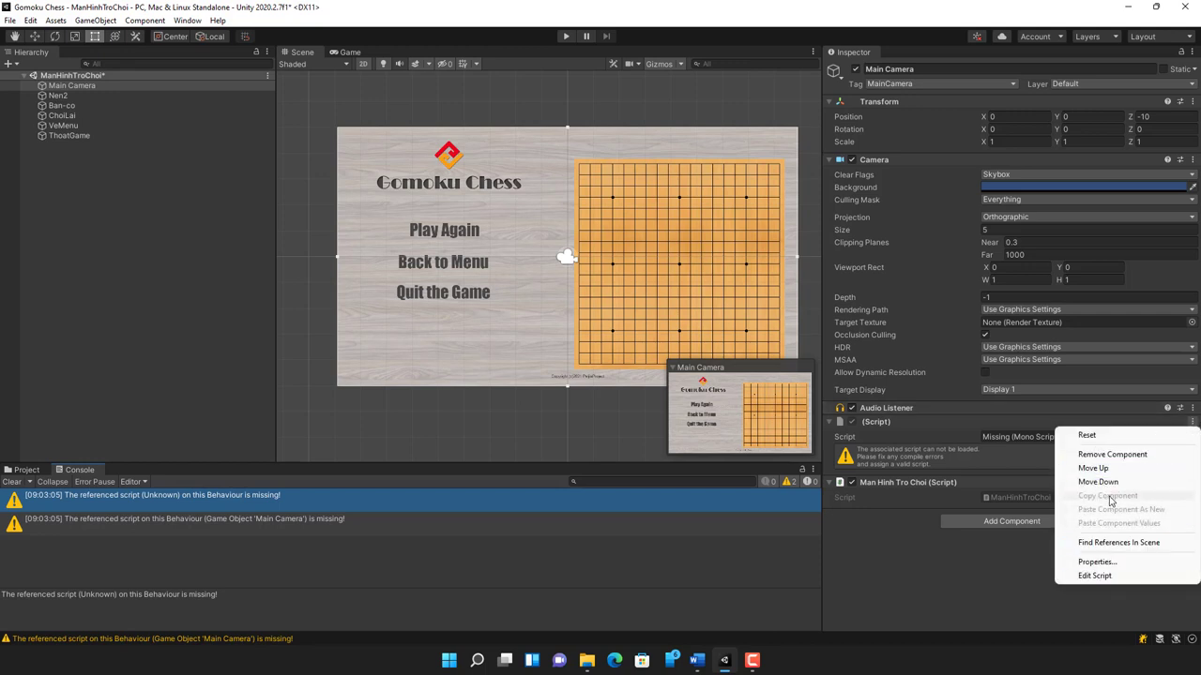
left_click(1110, 454)
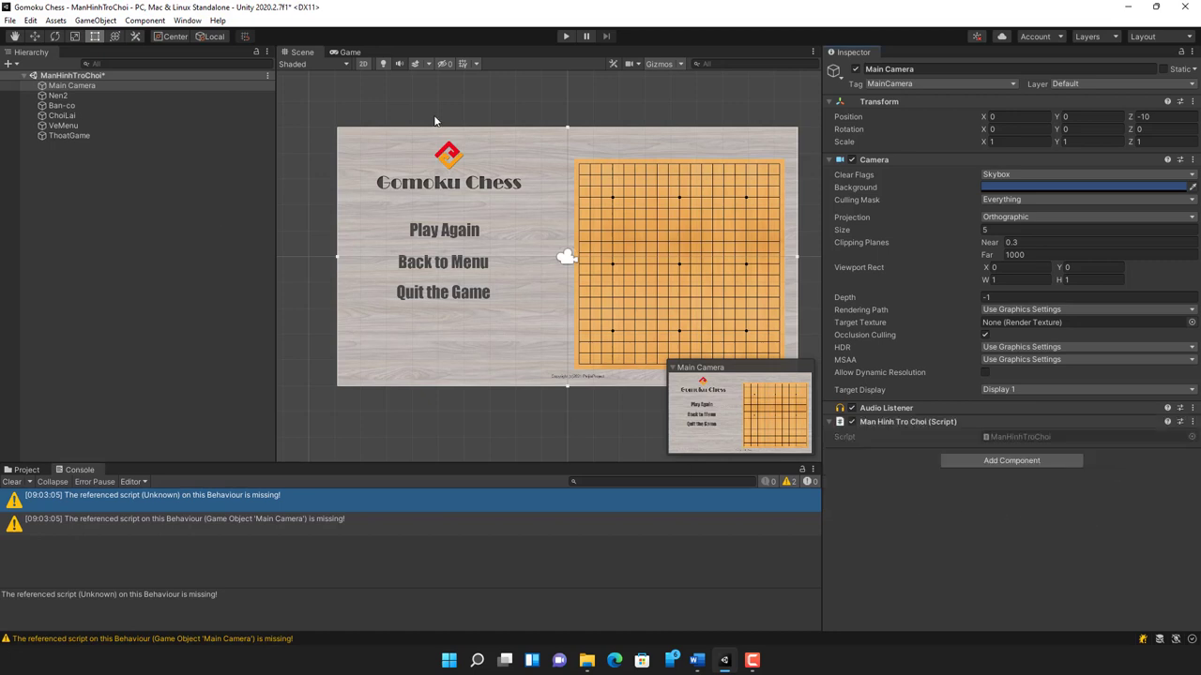
left_click(565, 35)
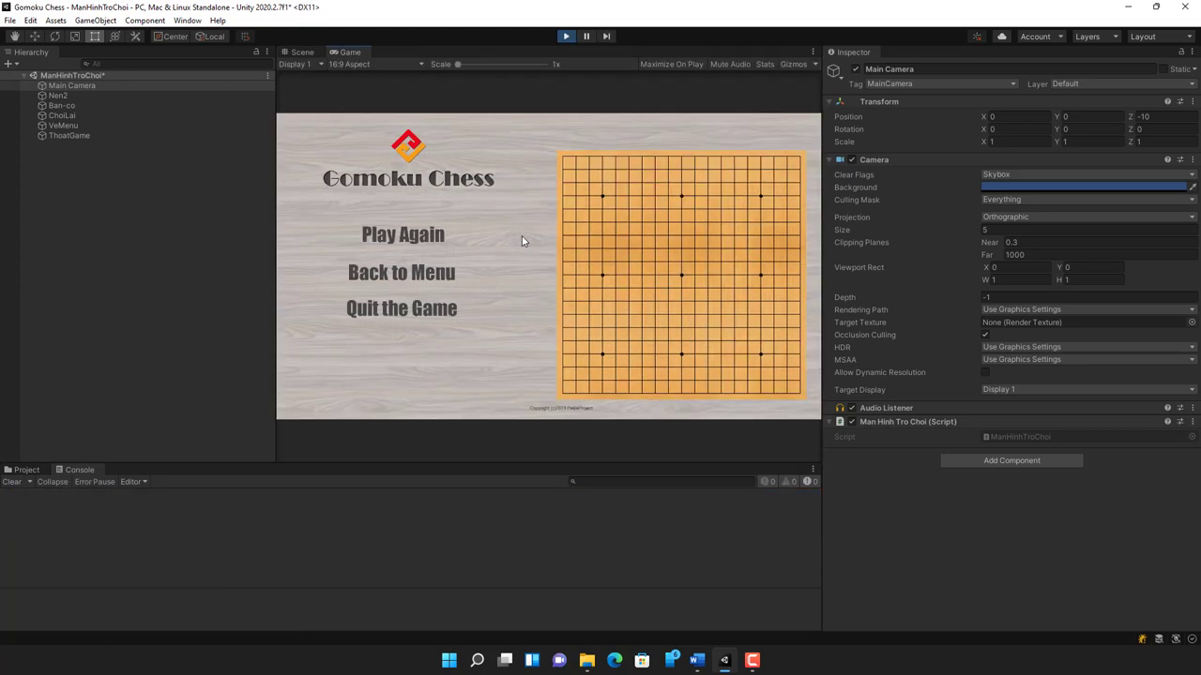
left_click(565, 37)
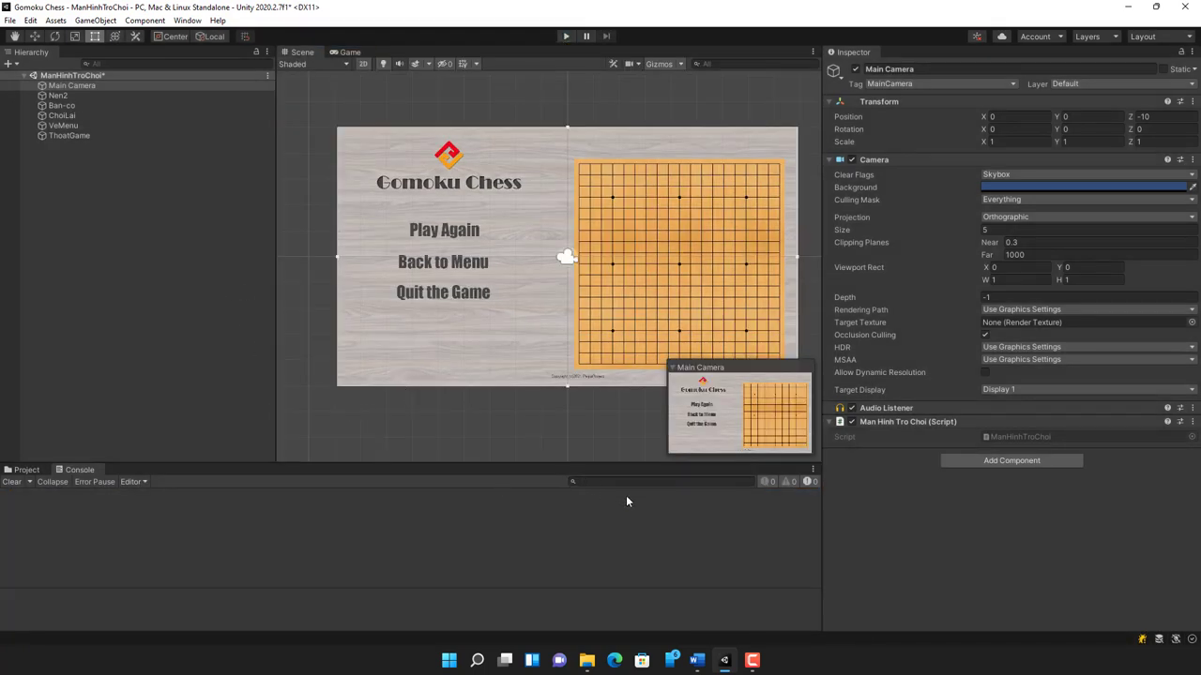
left_click(71, 85)
left_click(36, 470)
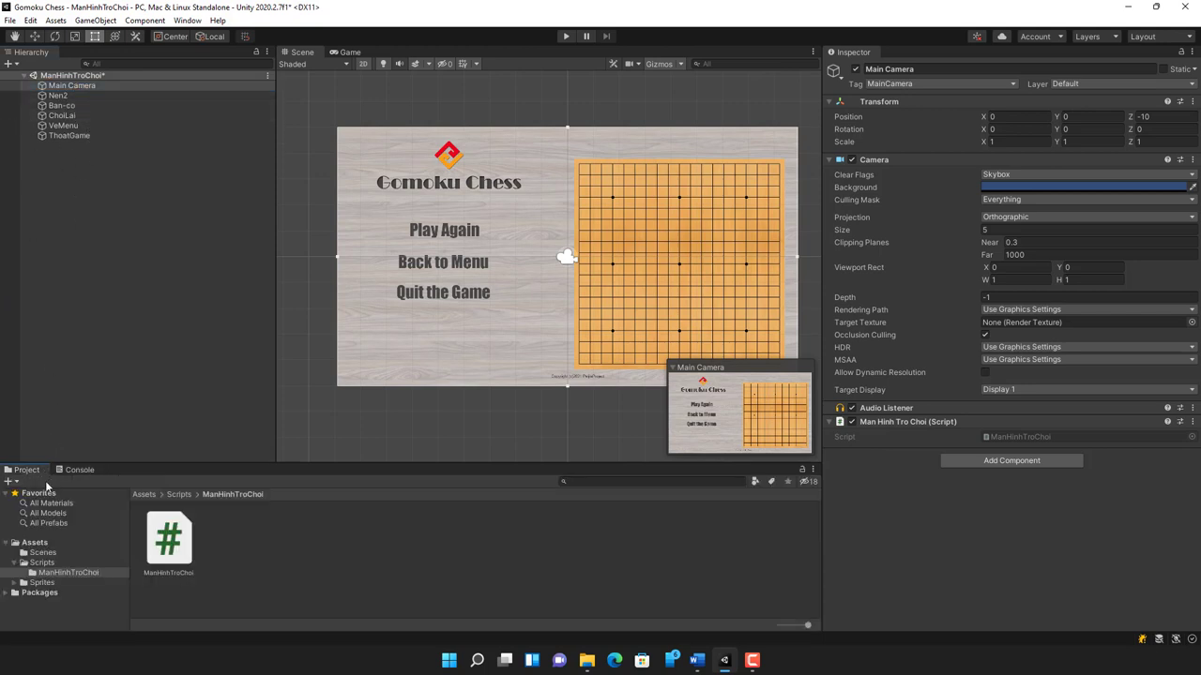
left_click(166, 545)
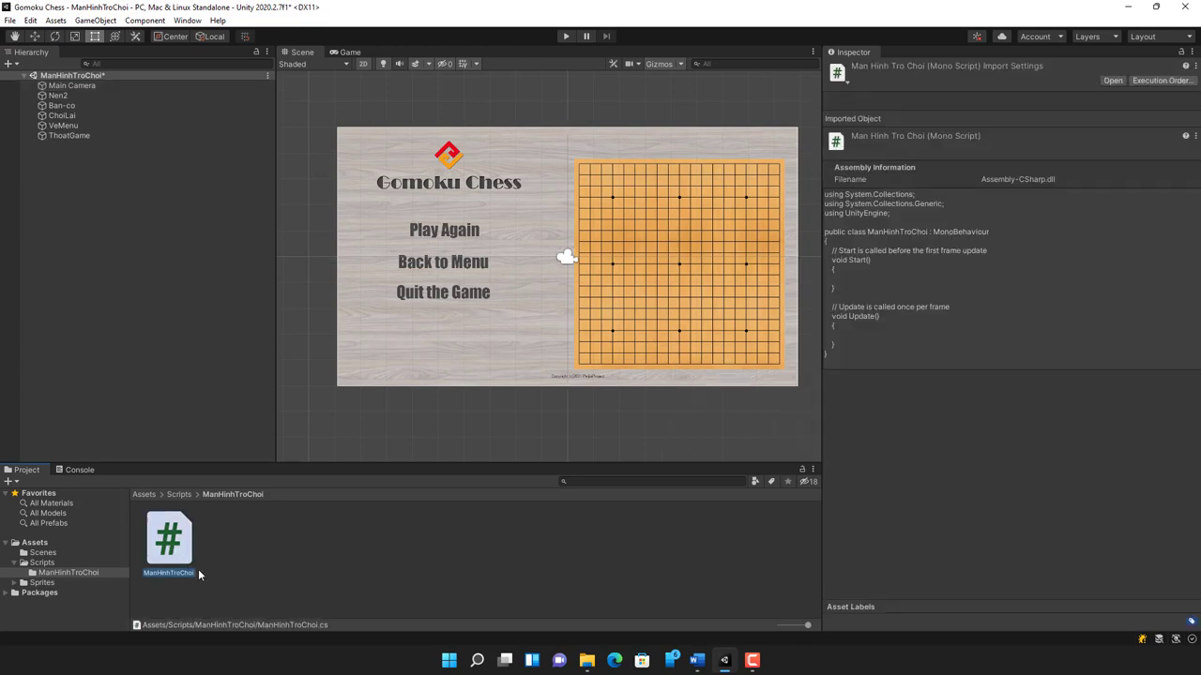
Delete the Start and Update methods from ManHinhTroChoi.cs in Visual Studio, then return to Unity.
double_click(166, 548)
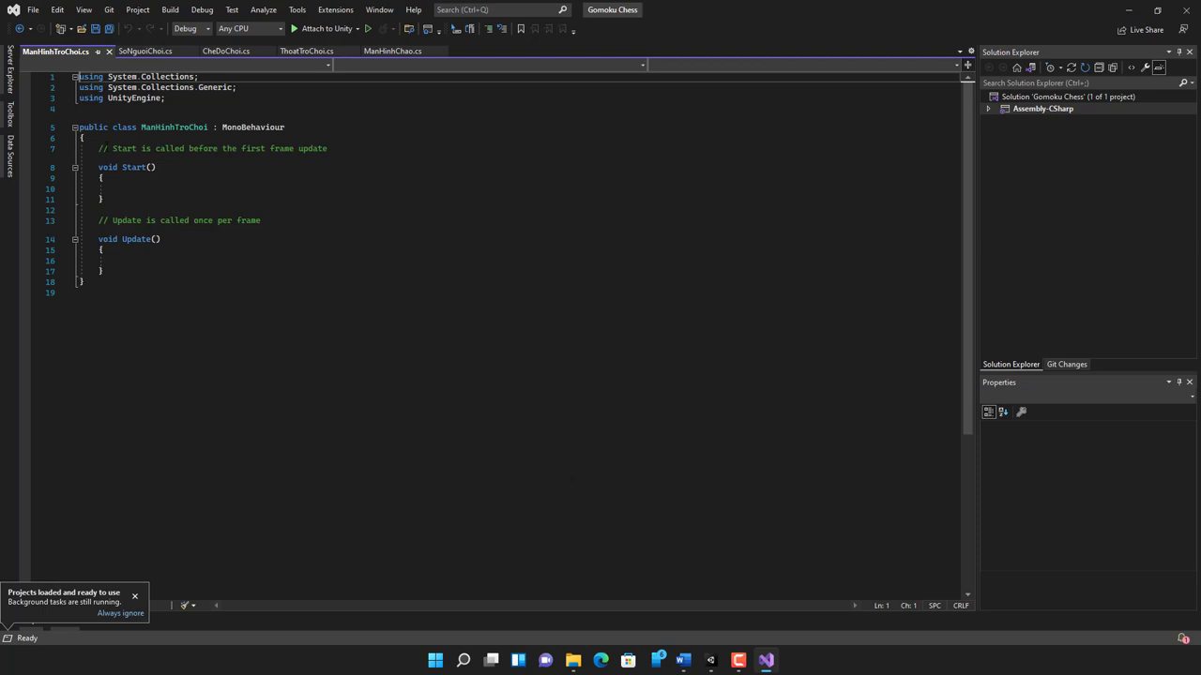
left_click_drag(96, 148, 181, 272)
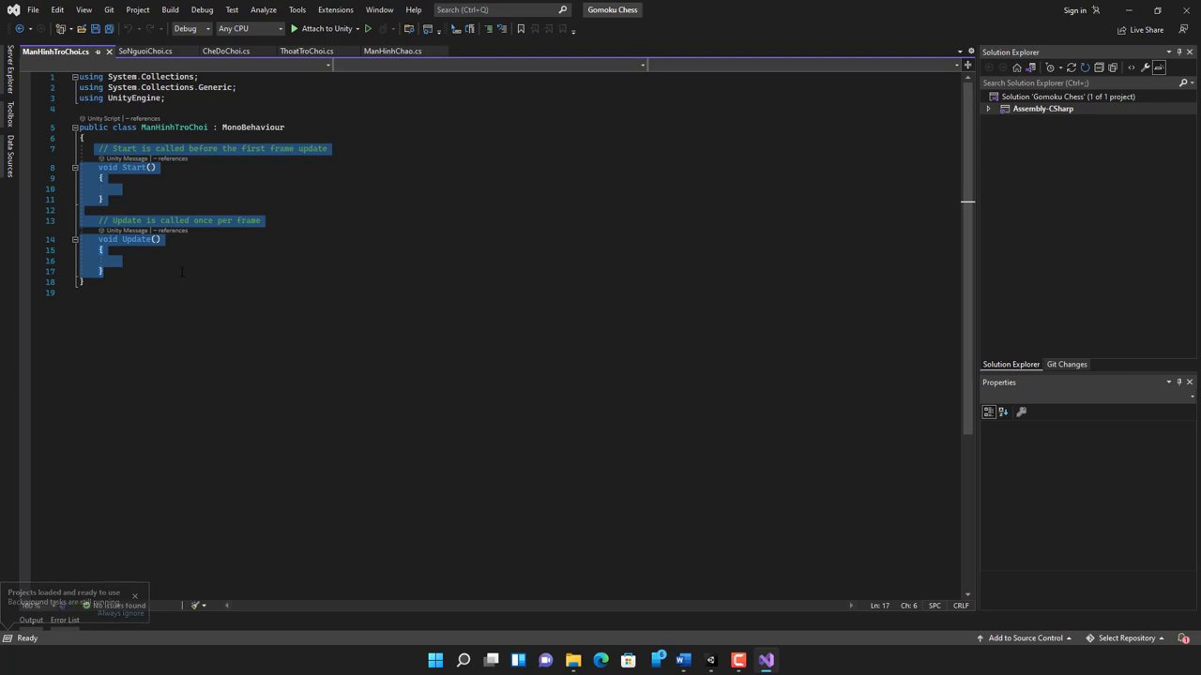
key("Delete")
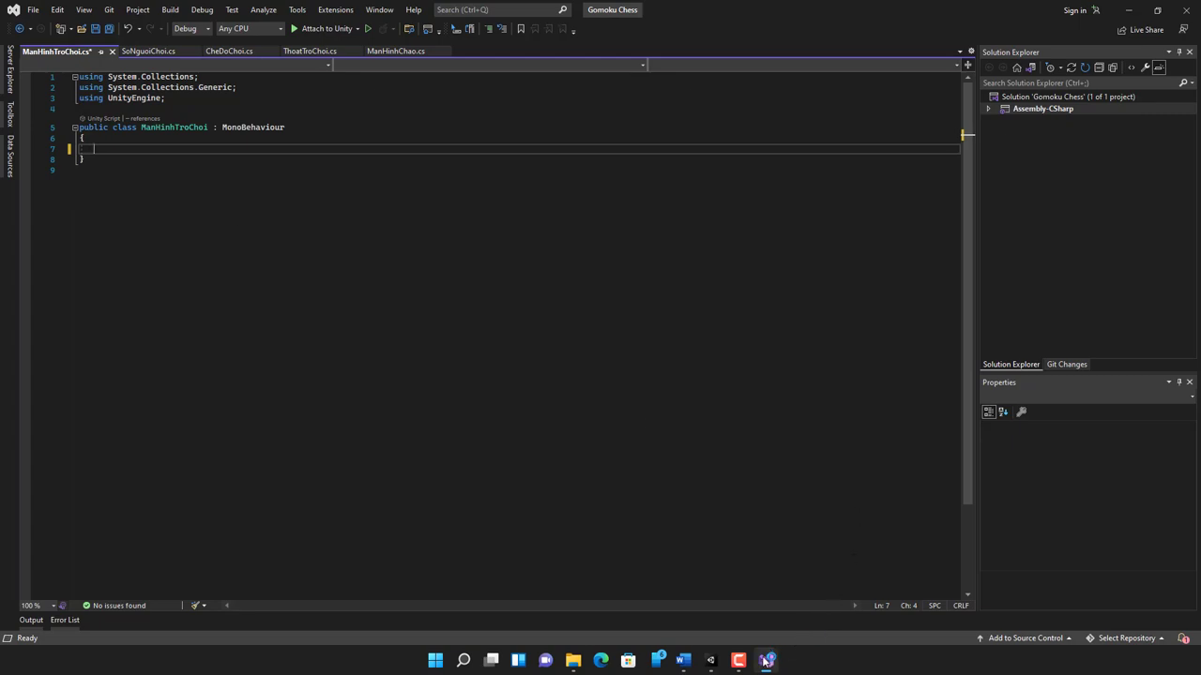
left_click(712, 664)
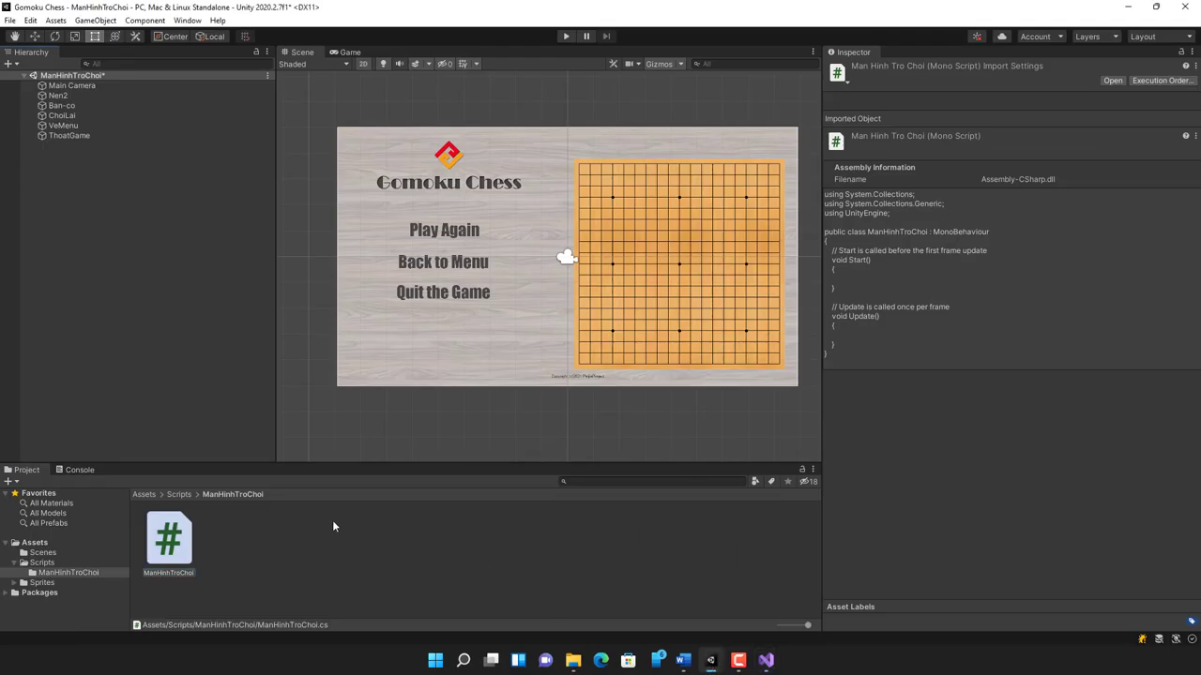
Browse the Scenes and Scripts folders and open SoNguoiChoi.cs in Visual Studio.
left_click(43, 553)
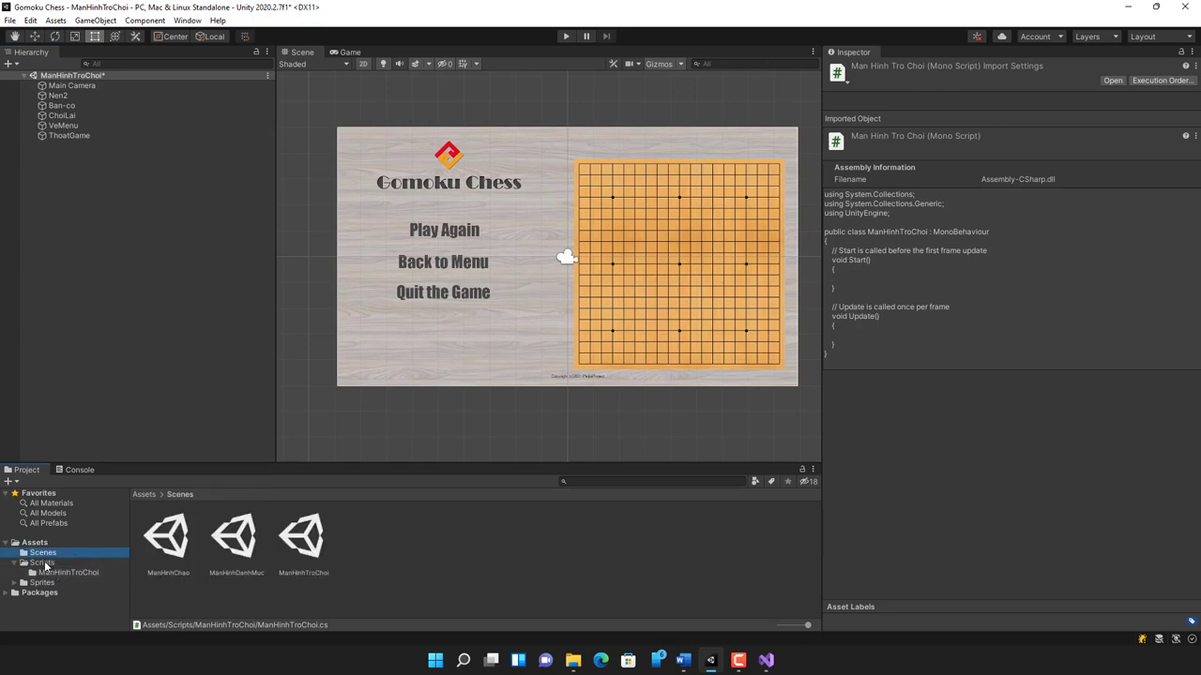
left_click(85, 575)
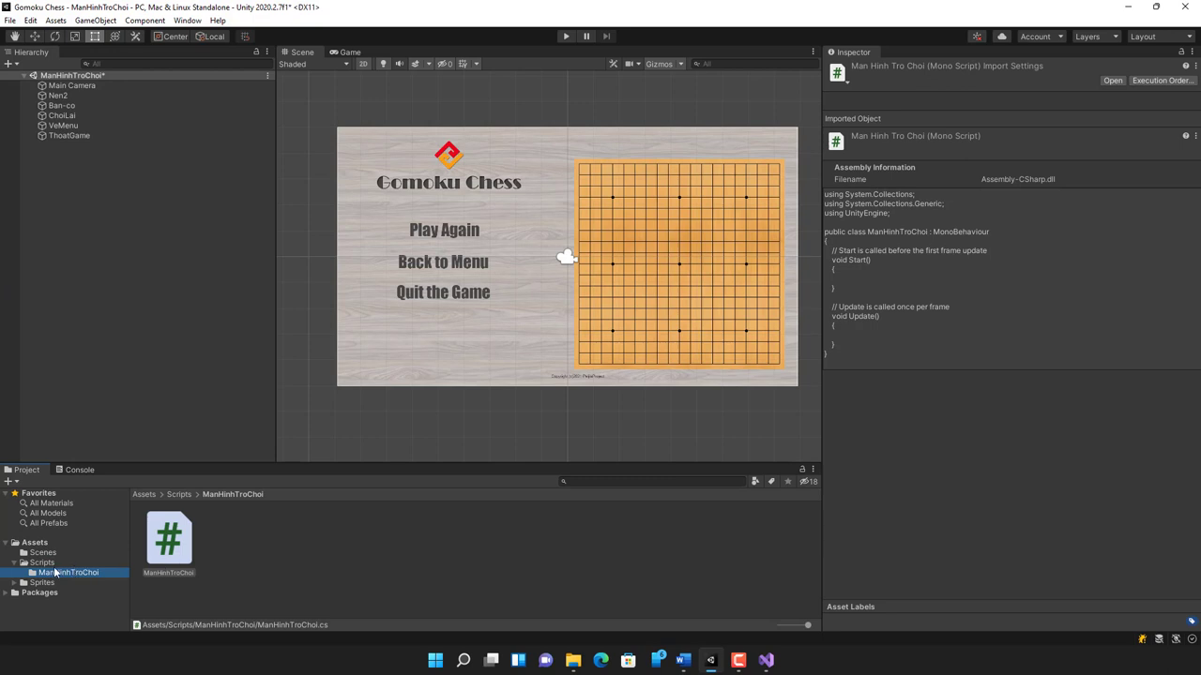
left_click(45, 563)
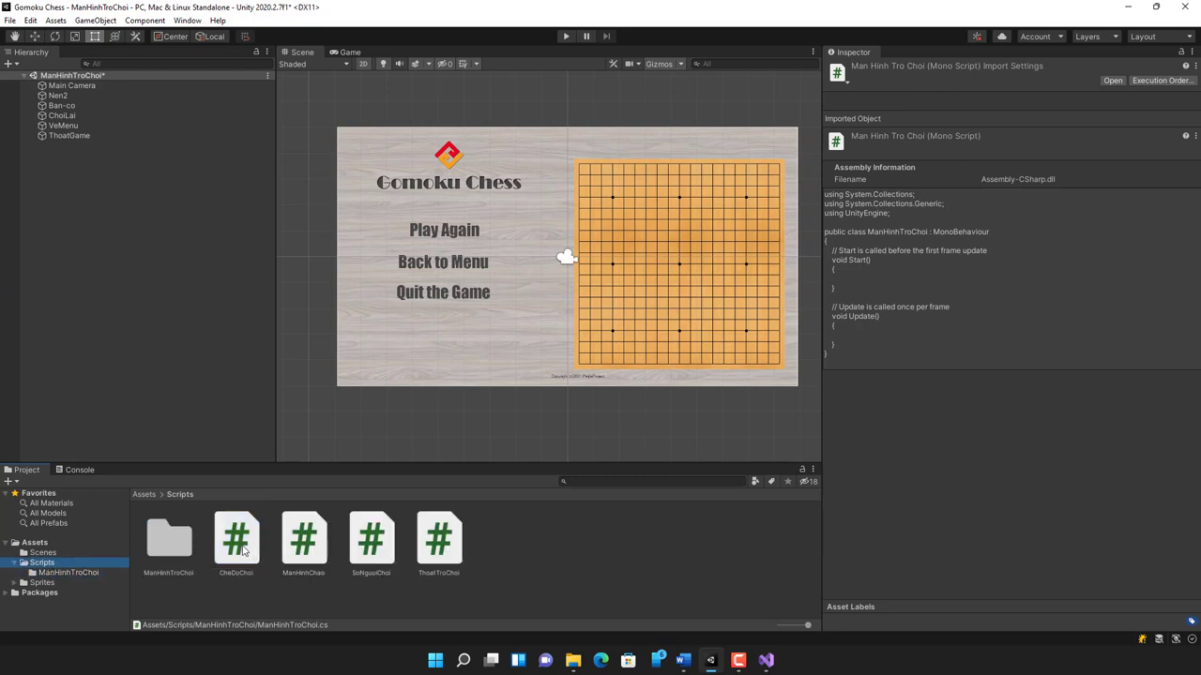
left_click(372, 542)
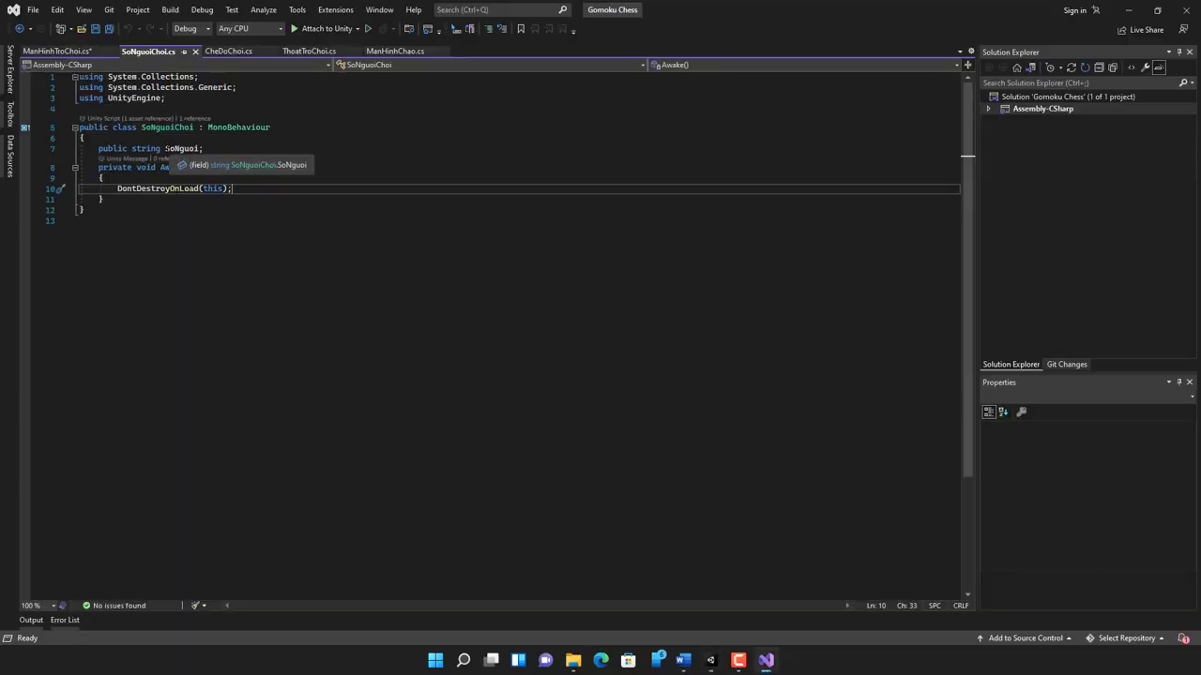
Add a private string SoNguoi field to ManHinhTroChoi.cs.
left_click(194, 148)
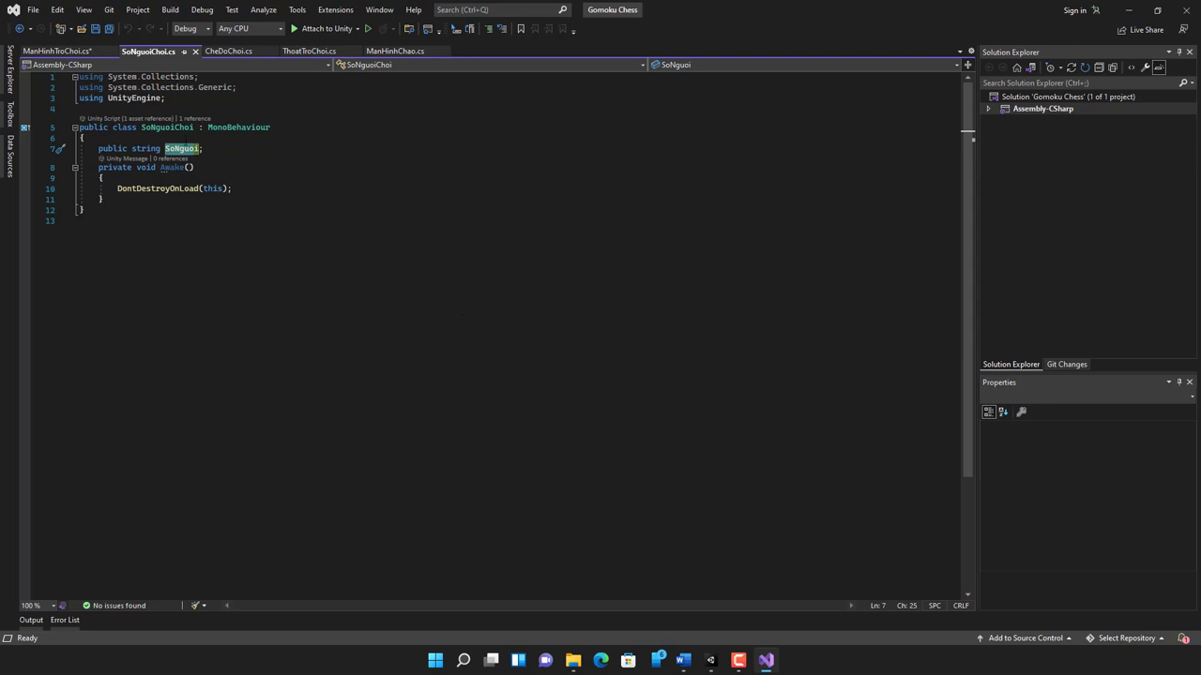
key("ctrl+Tab")
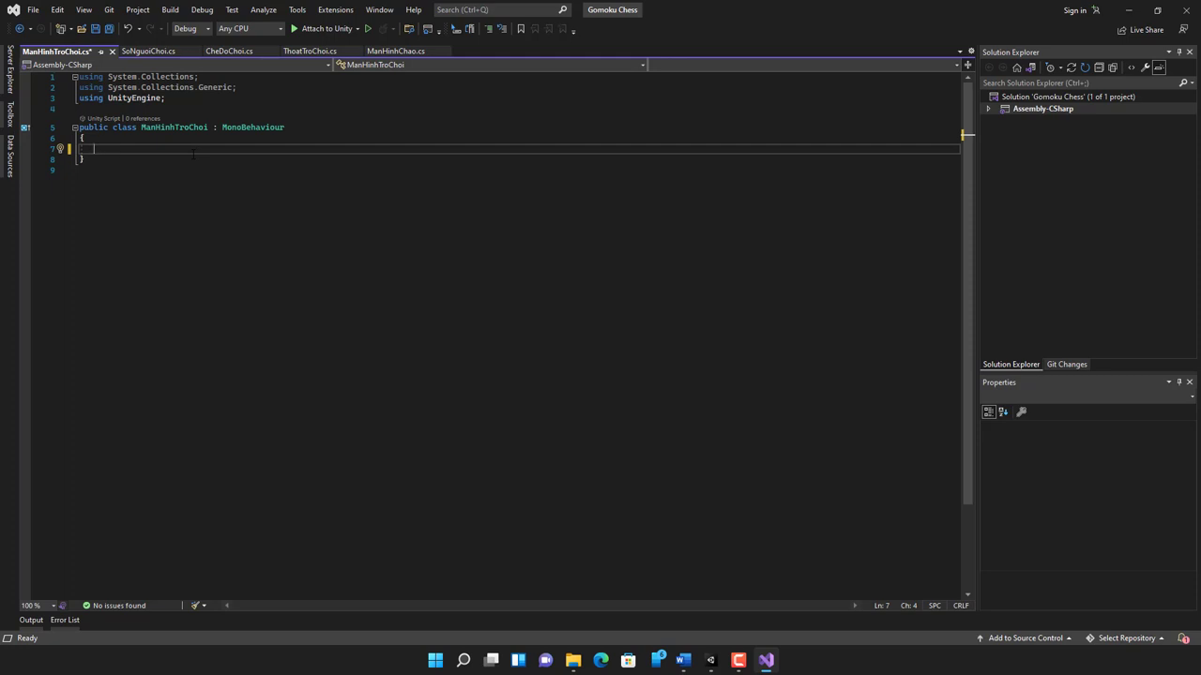
type("pri")
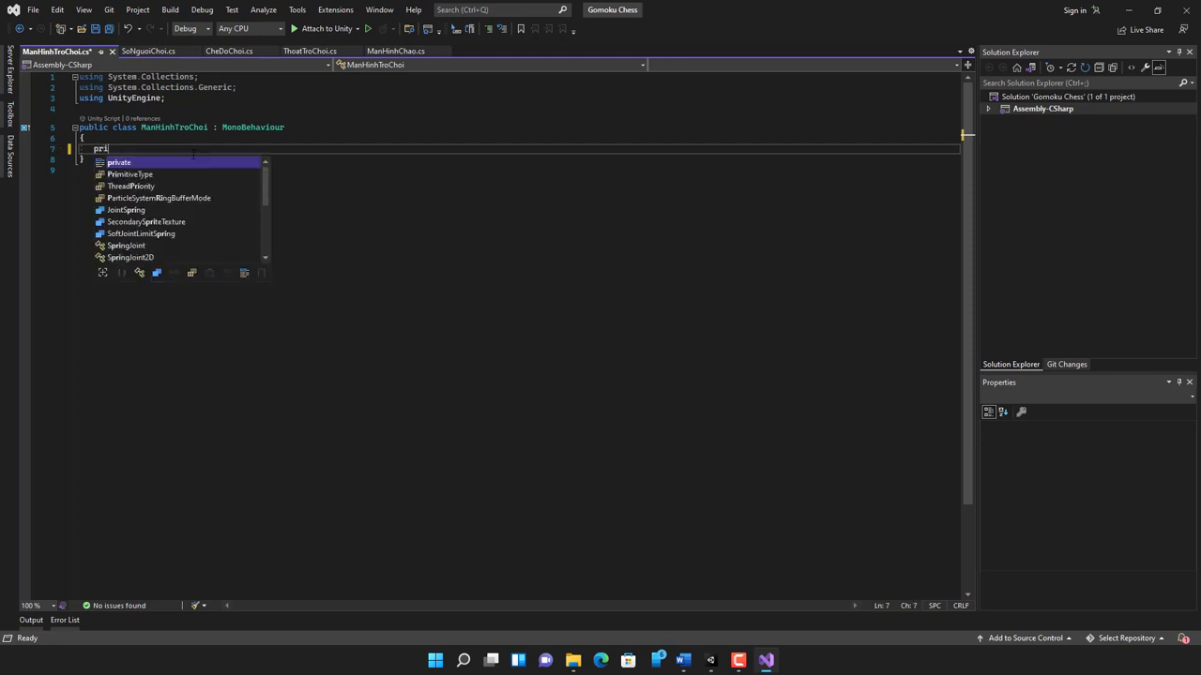
type("vate ")
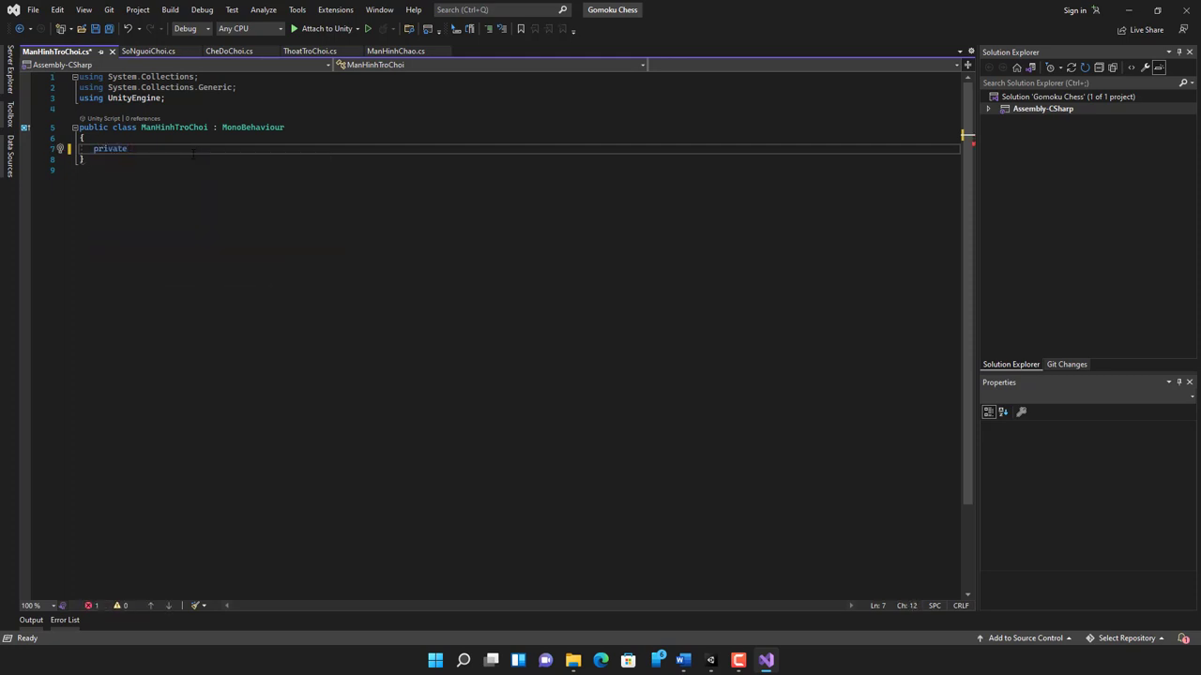
type("string ")
type("SoNguoi")
type(";")
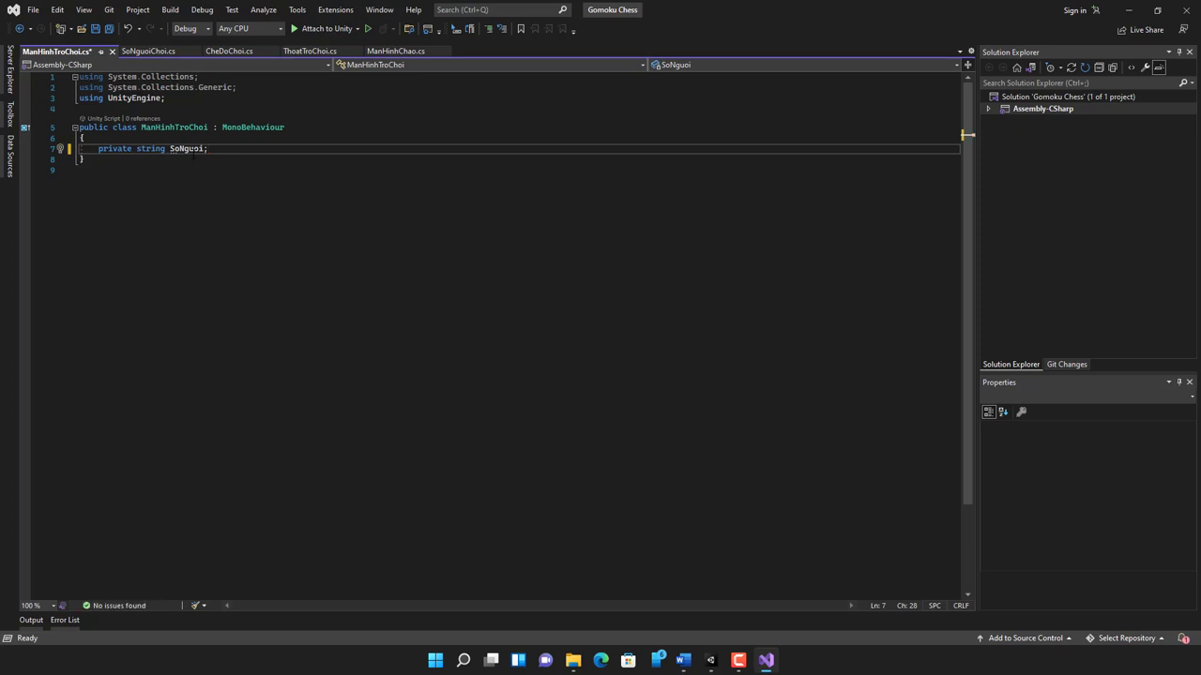
key("Return")
key("Return")
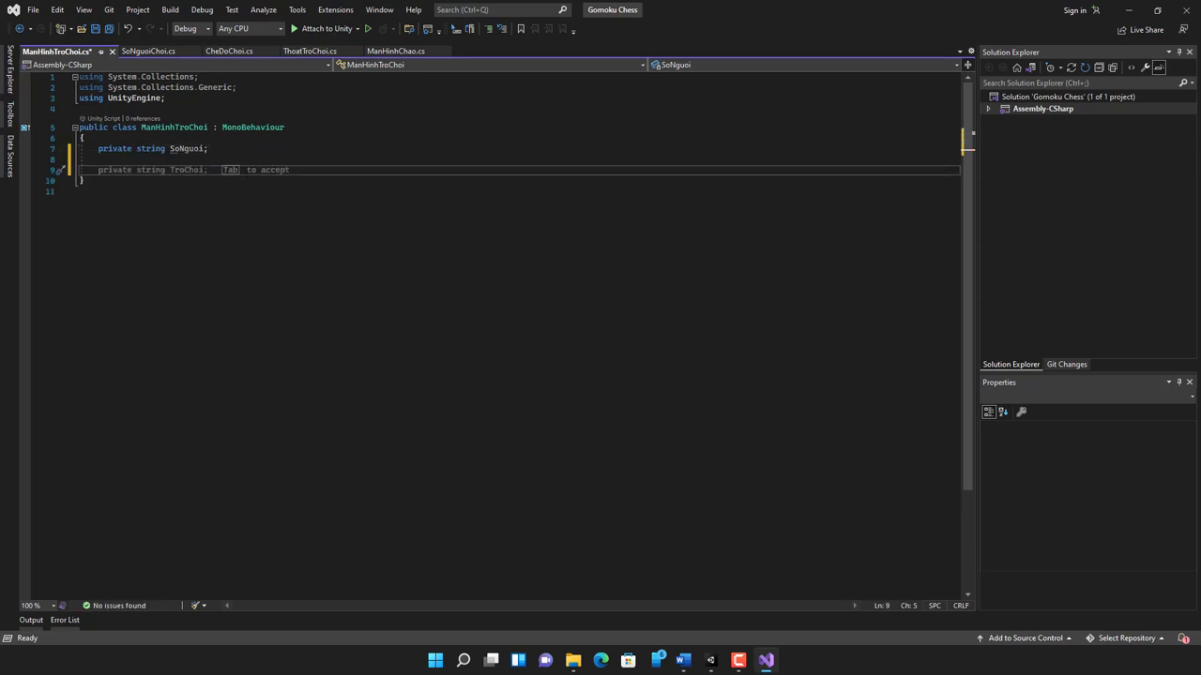
Add a private Awake method containing a comment about getting whether there are 2 players or 1.
type("private")
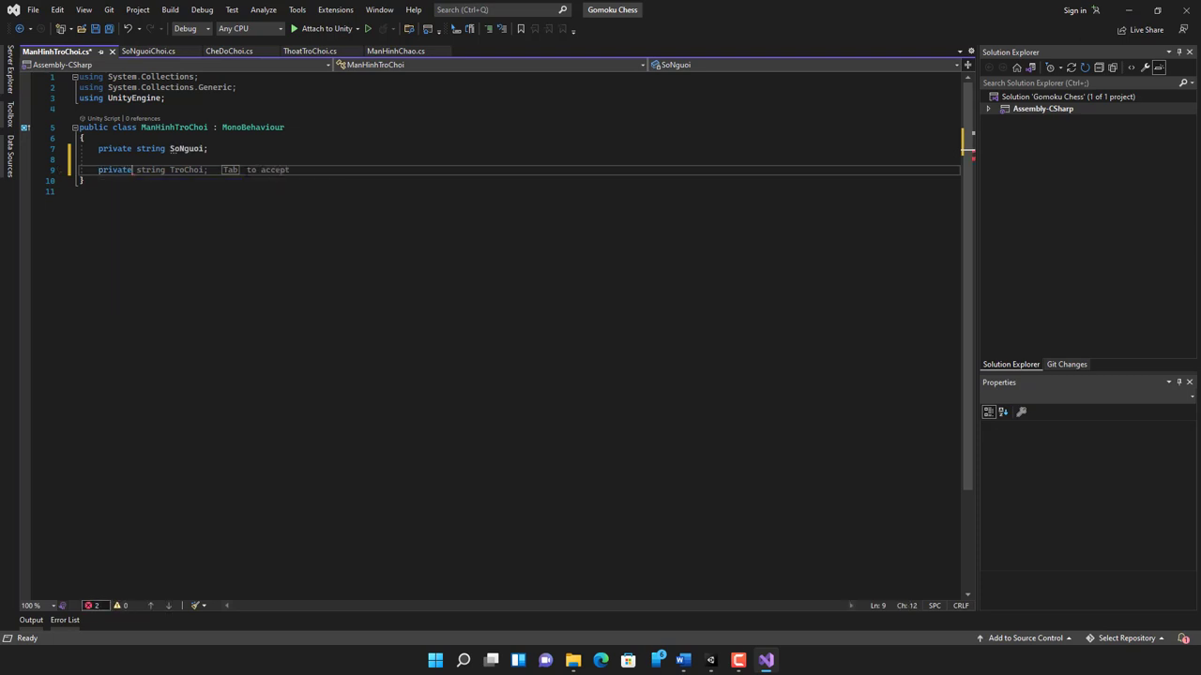
type(" voi")
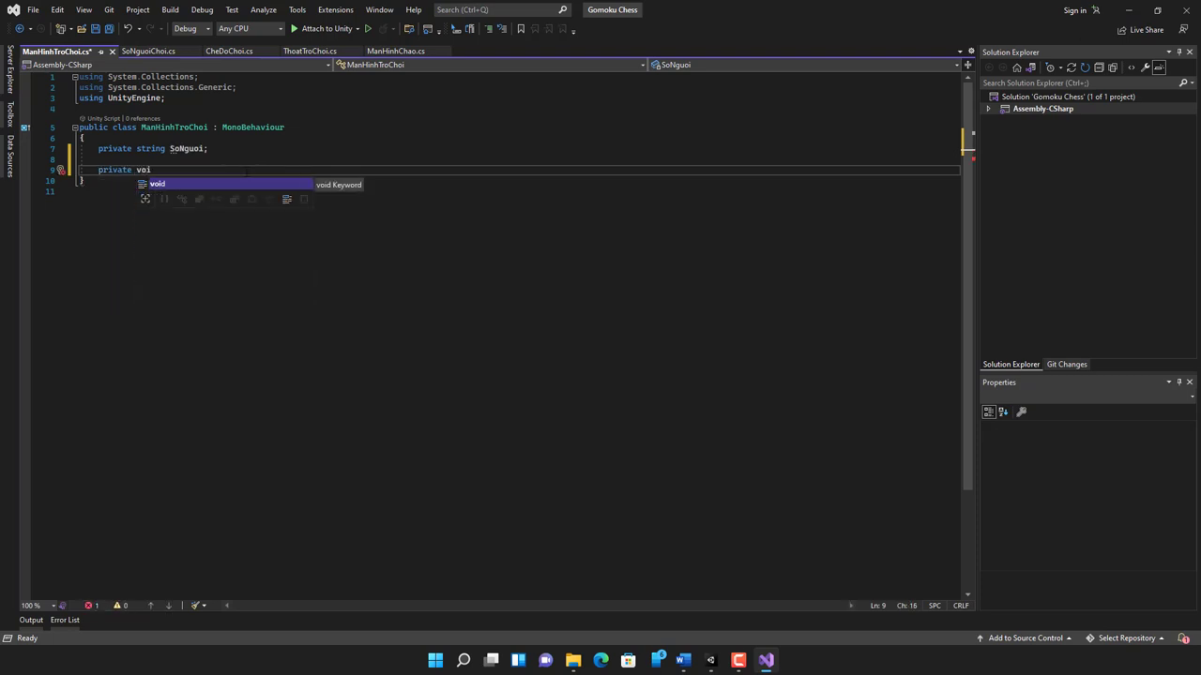
key("Tab")
type("A")
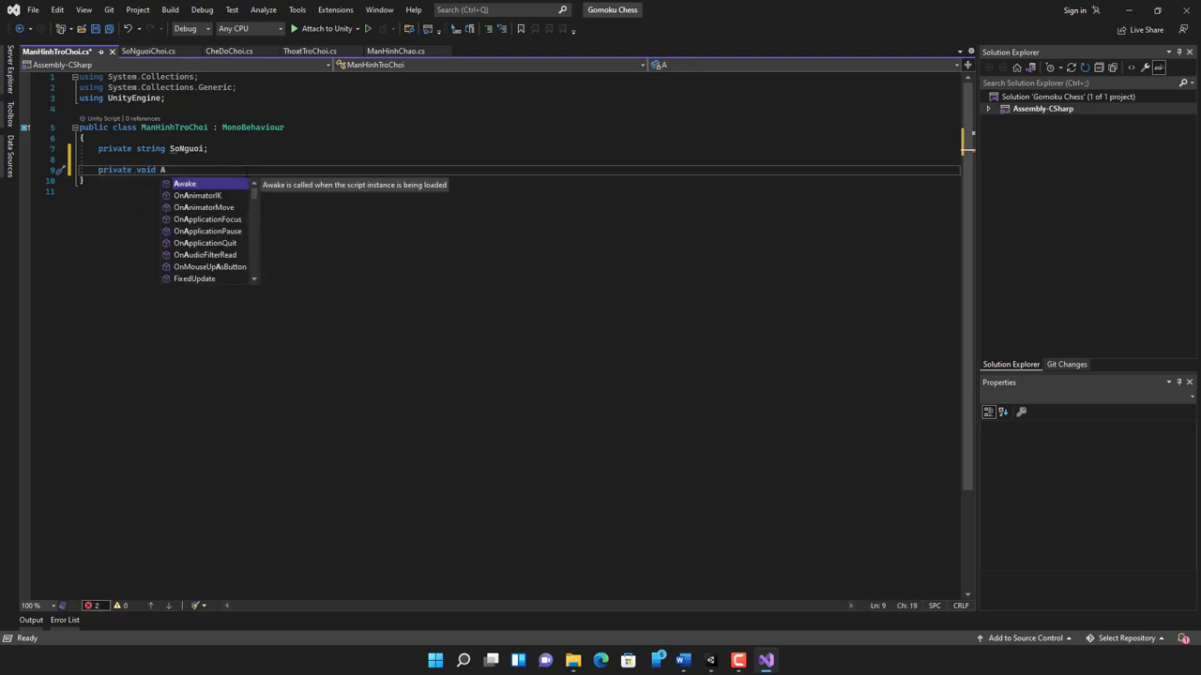
key("Tab")
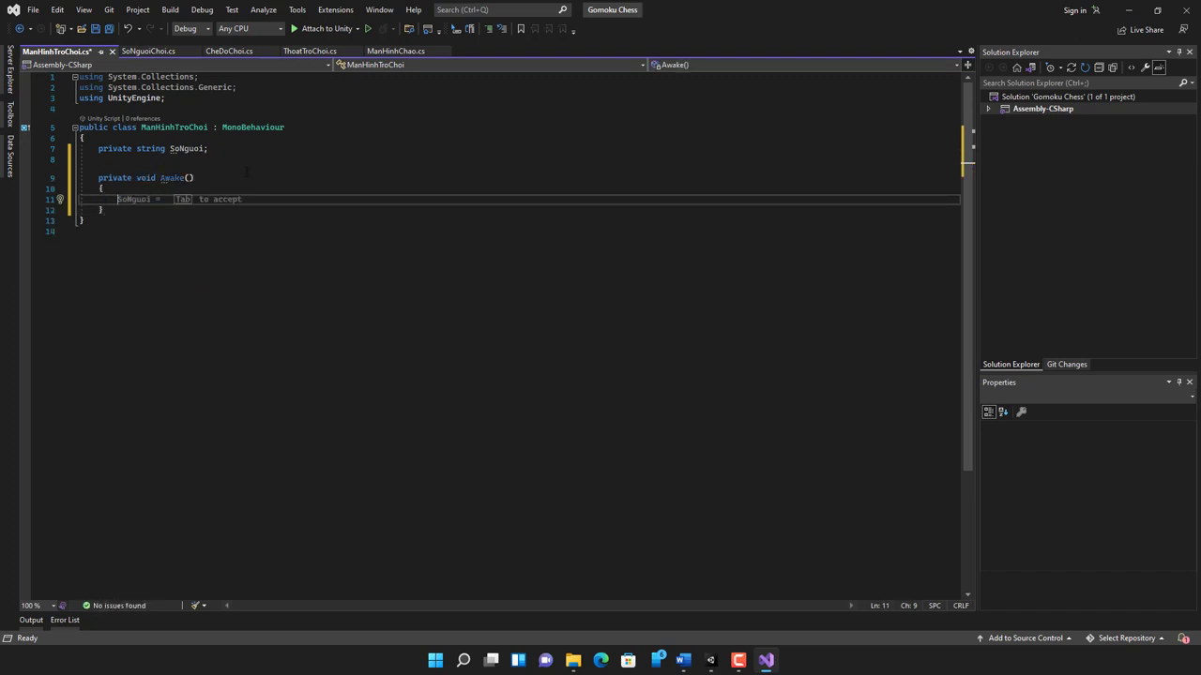
type("/")
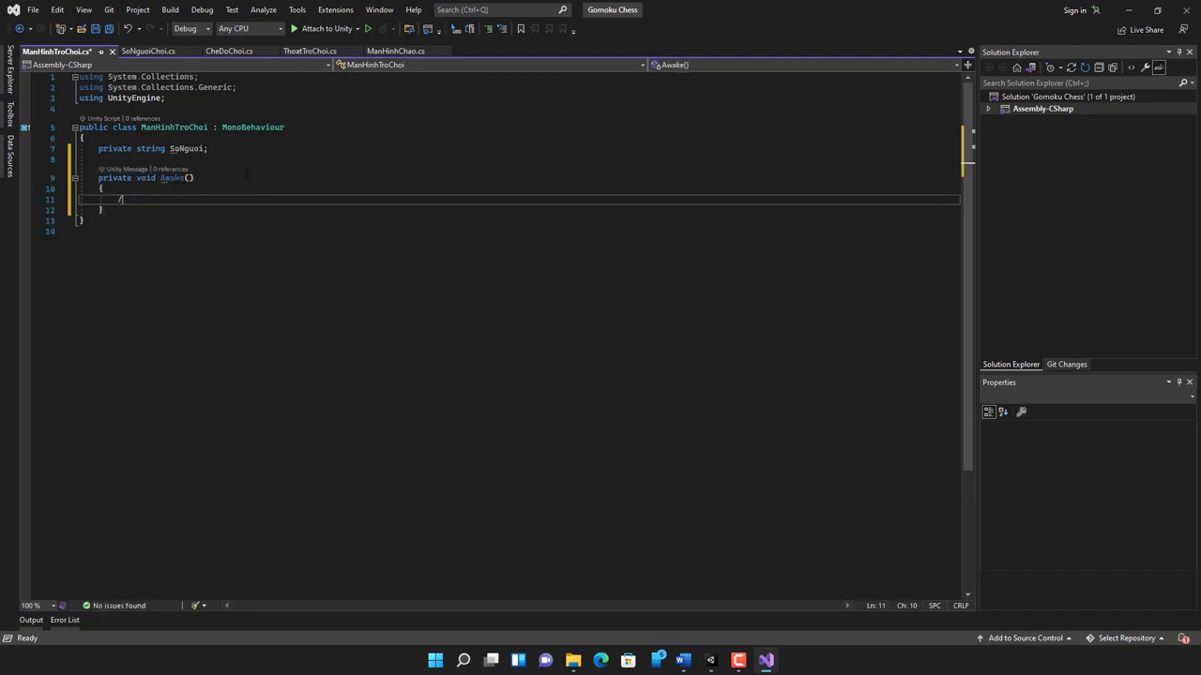
type("/Laấy th")
type("ông tin ngư")
type("ời chơi")
key("BackSpace")
key("BackSpace")
key("BackSpace")
key("BackSpace")
key("BackSpace")
key("BackSpace")
key("BackSpace")
key("BackSpace")
type("2 ngườ")
type("i chơi hay ")
type("là 1 người")
type(" chơi")
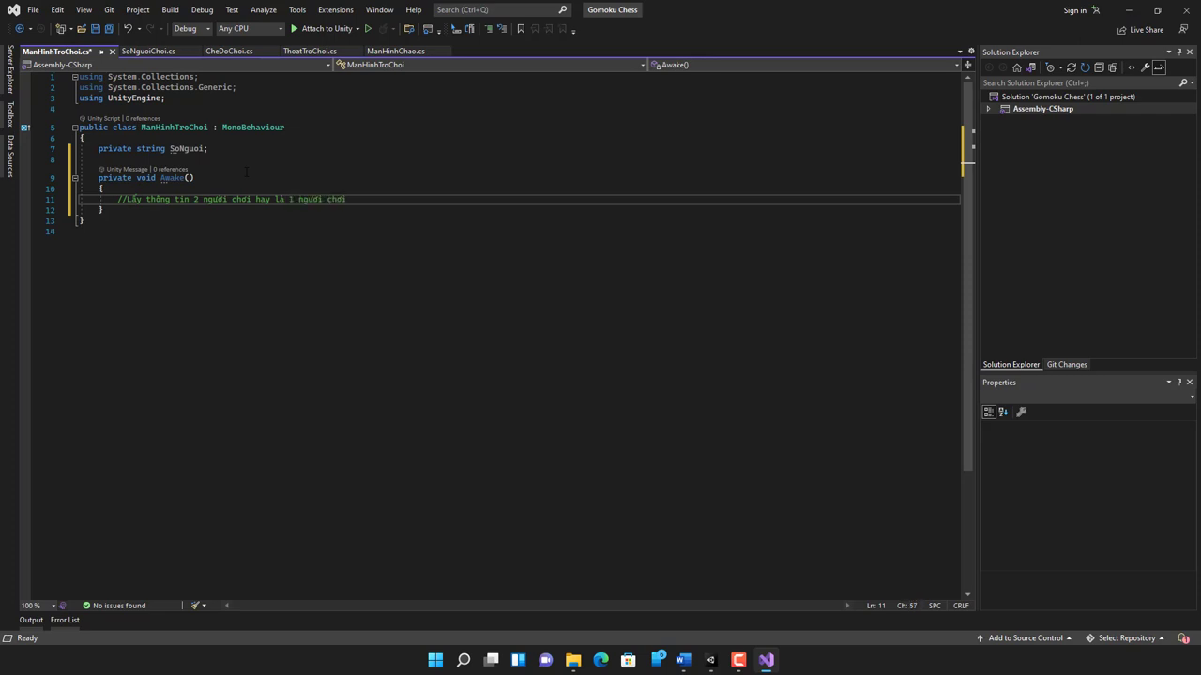
key("Return")
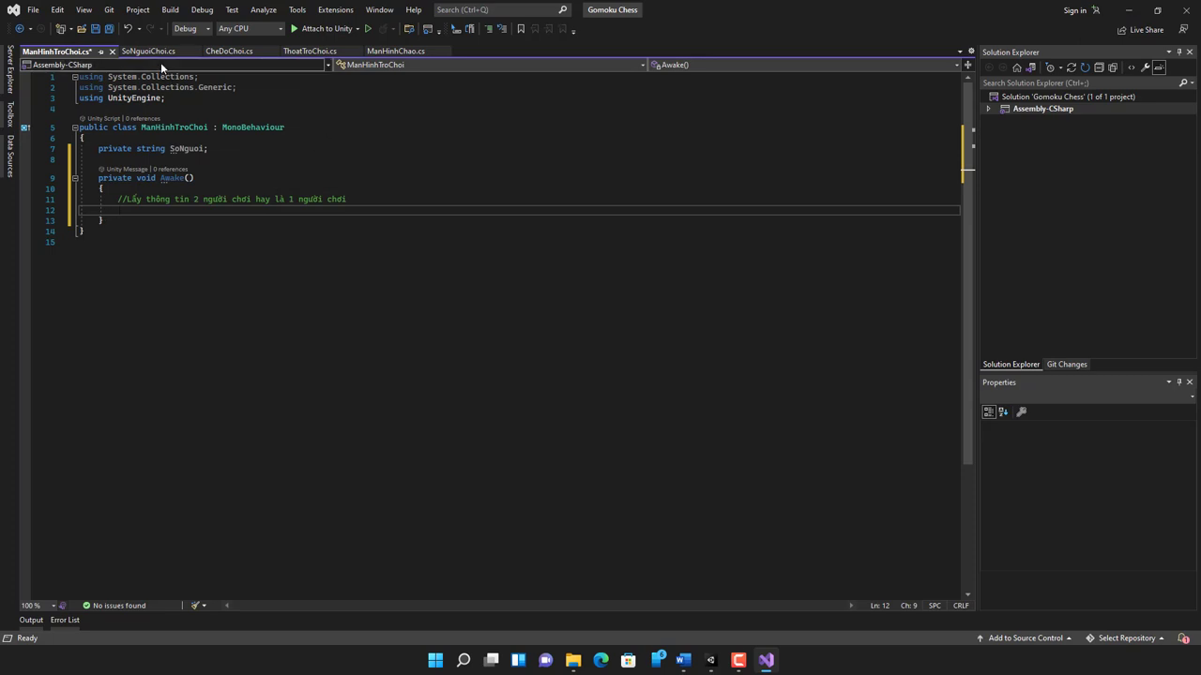
Save and switch to the ManHinhDanhMuc scene, inspect its SoNguoiChoi object, then return to Visual Studio.
left_click(711, 661)
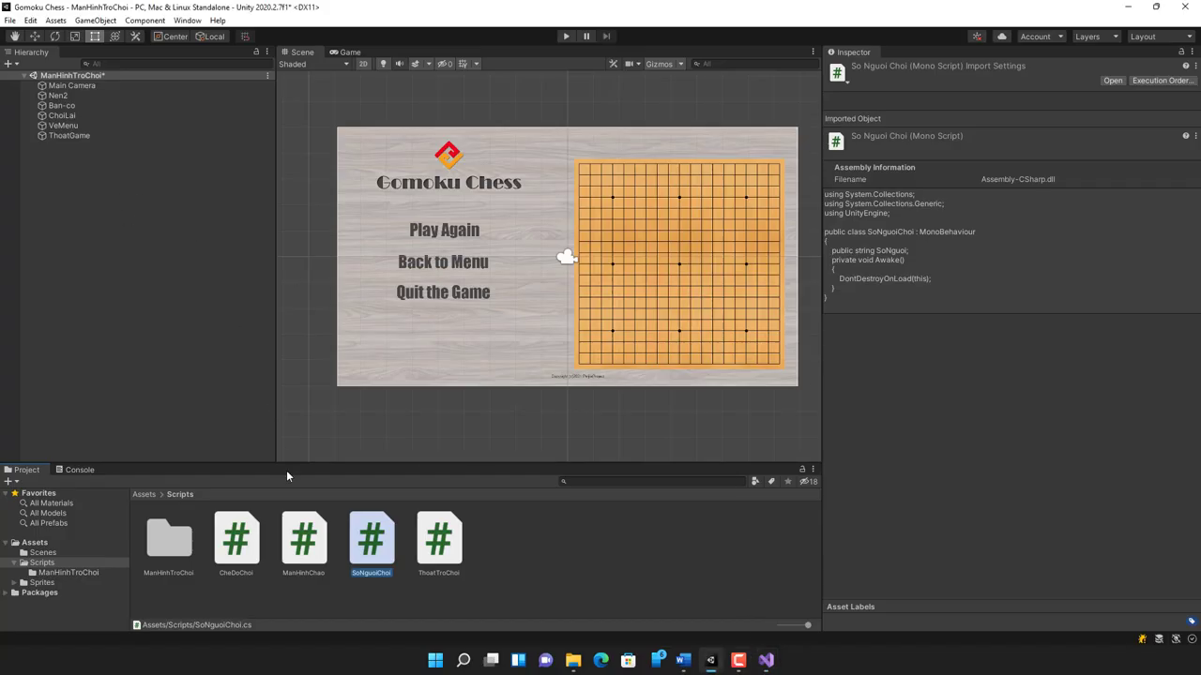
left_click(50, 555)
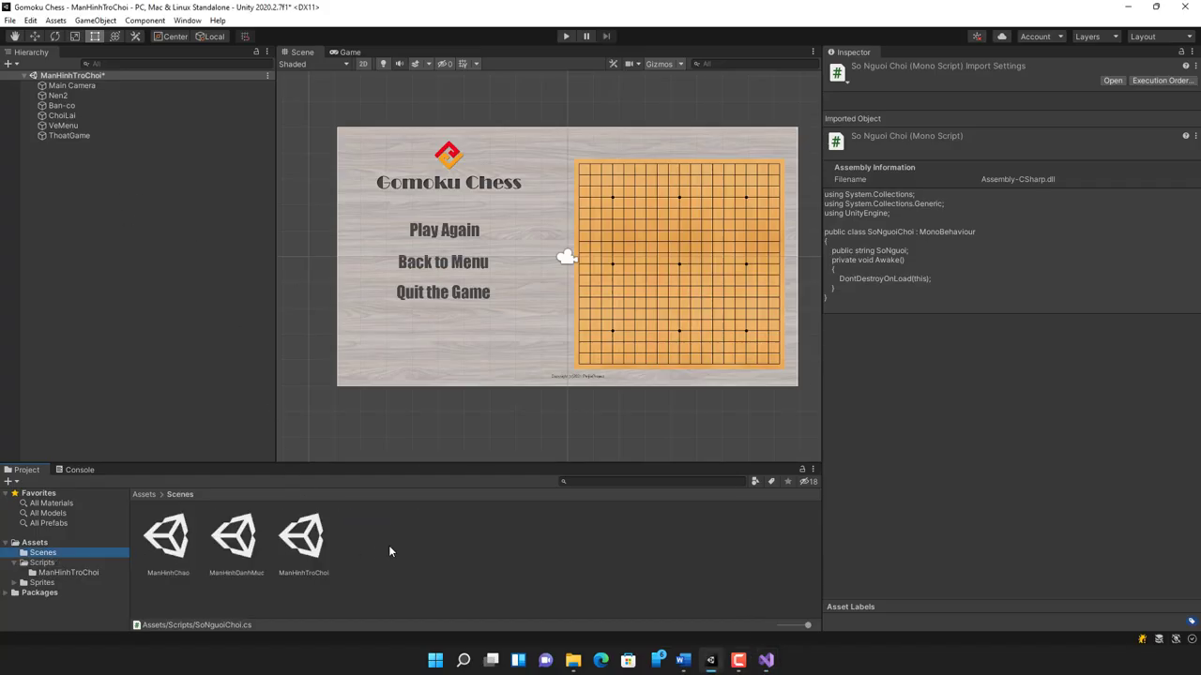
double_click(235, 547)
left_click(573, 353)
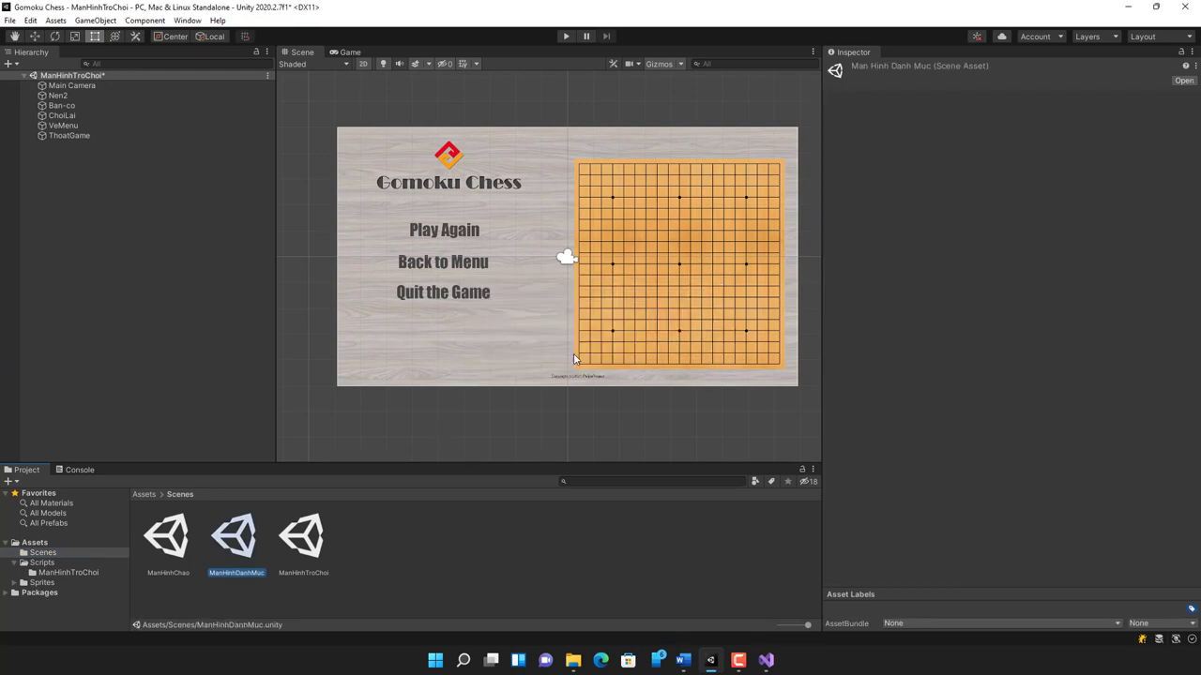
left_click(68, 127)
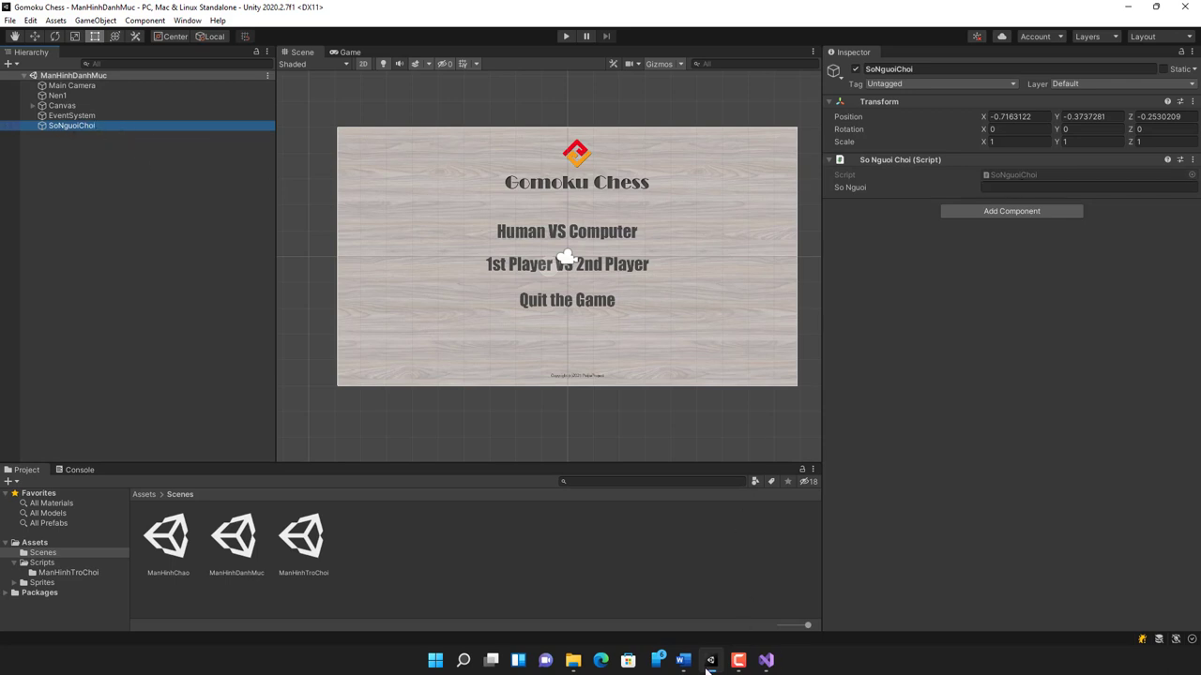
left_click(766, 661)
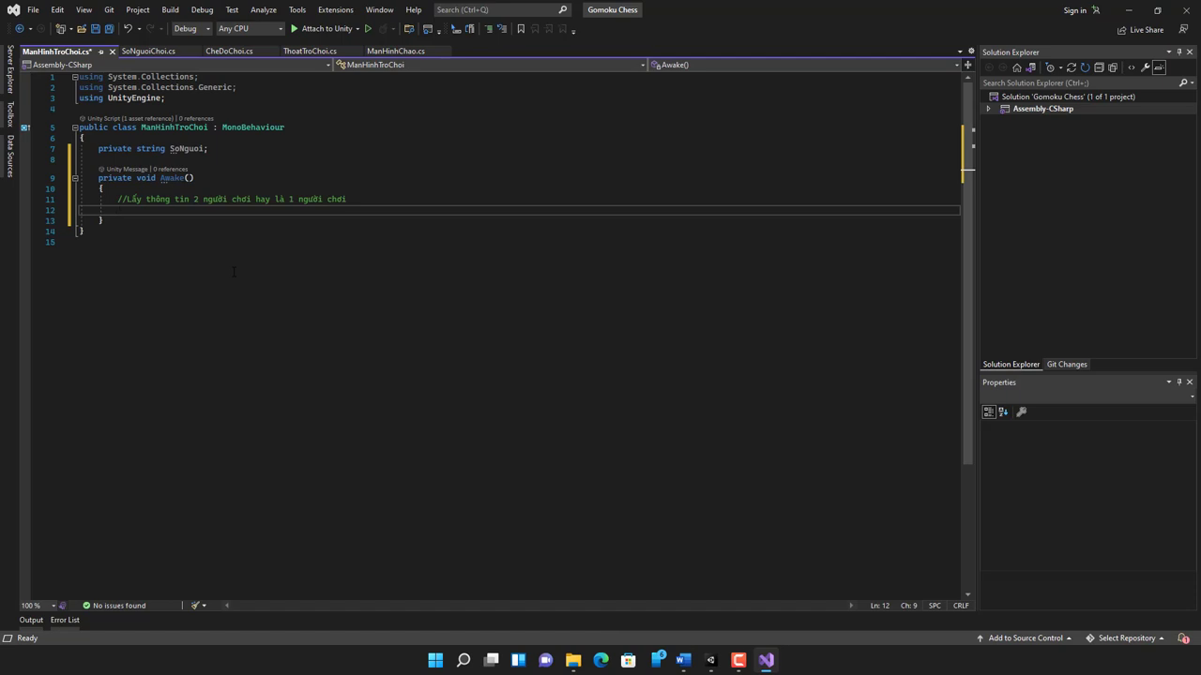
In Awake, declare goSN = GameObject.FindGameObjectWithTag("SoNguoiChoi") as GameObject.
type("gameObject")
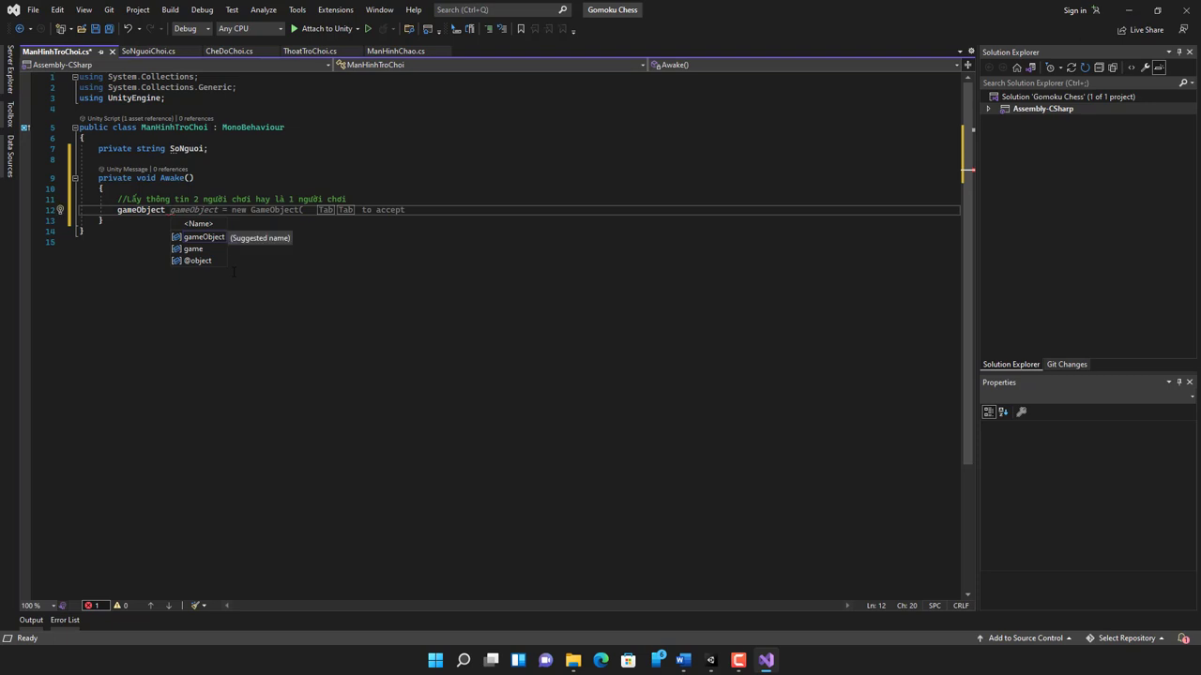
type("gó")
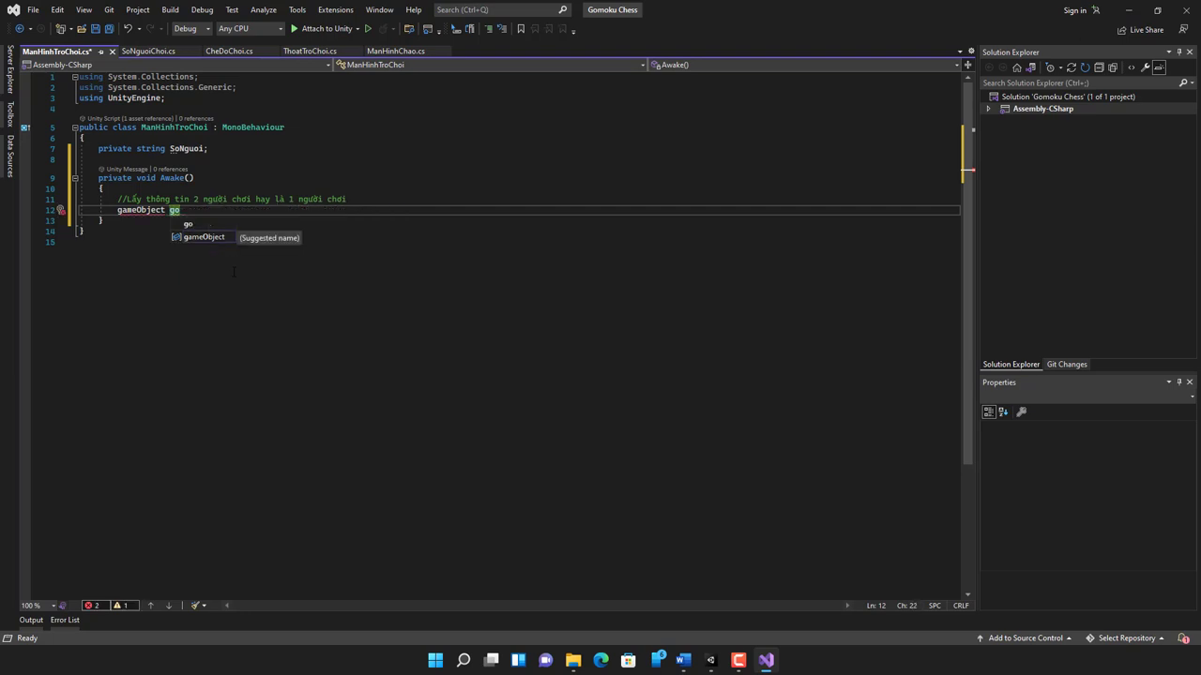
type("SN")
type("=")
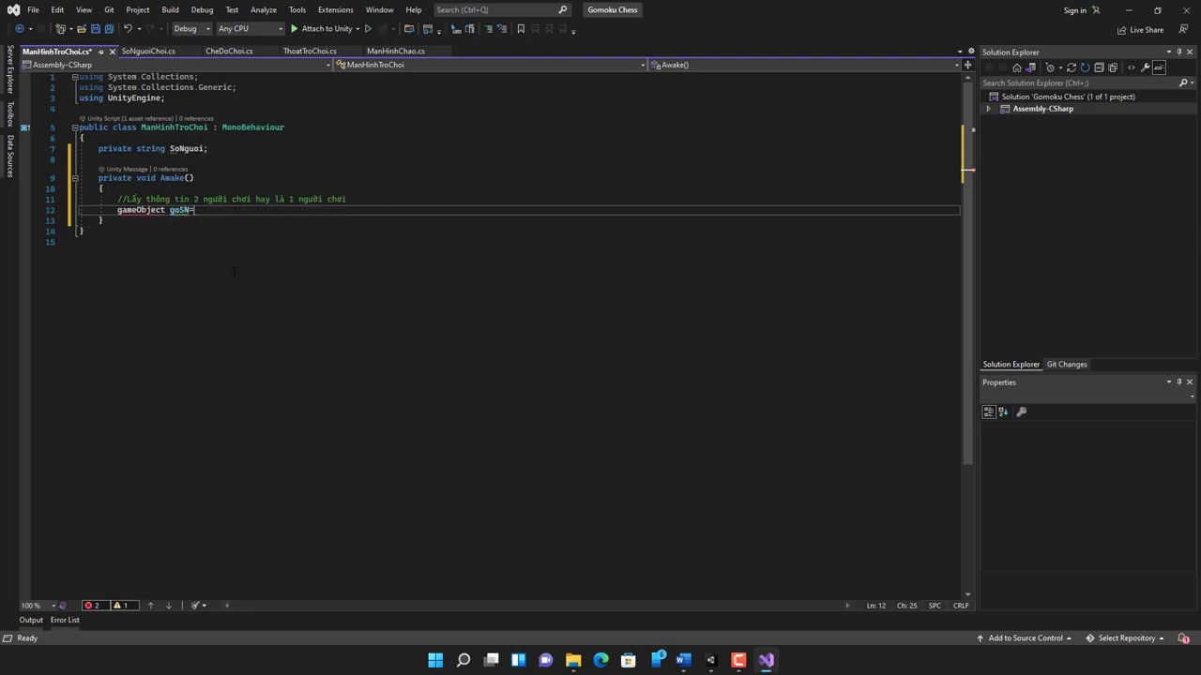
type("Gam")
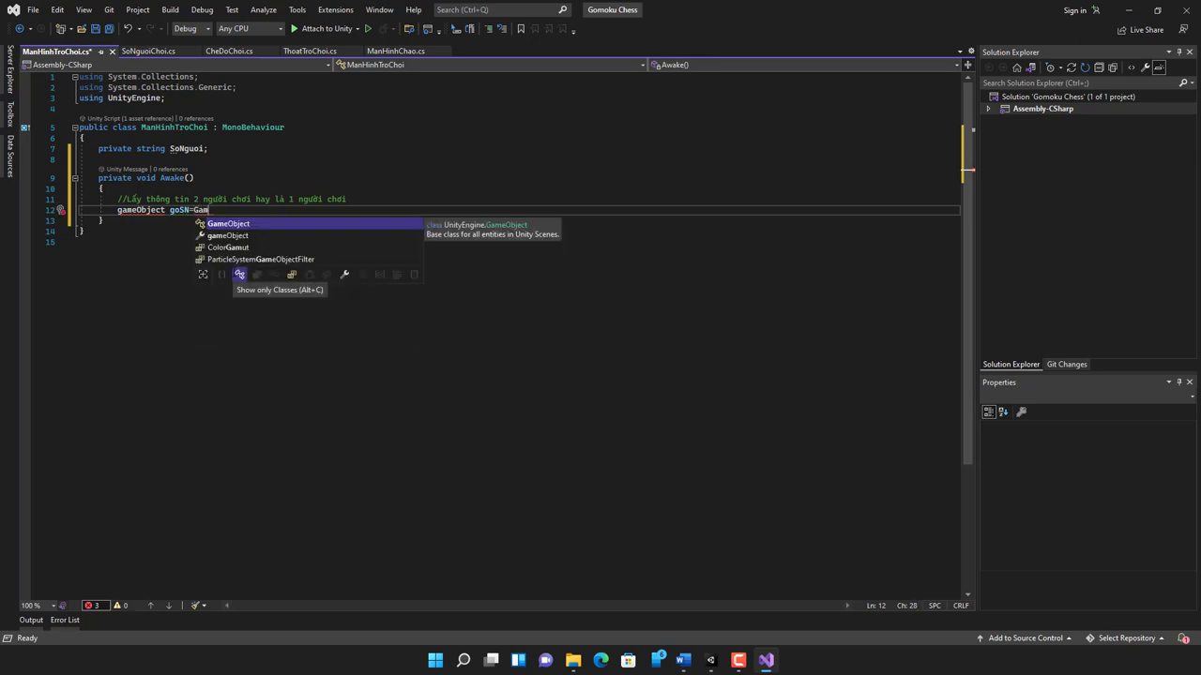
type("eObject.Fi")
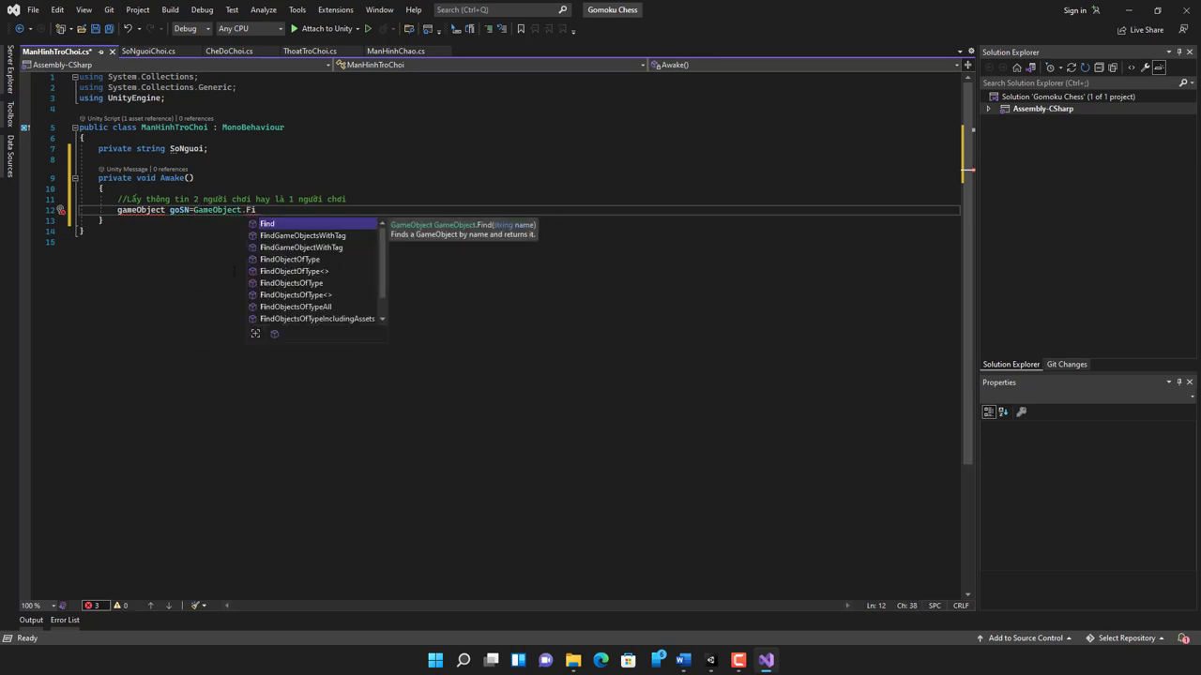
key("Down")
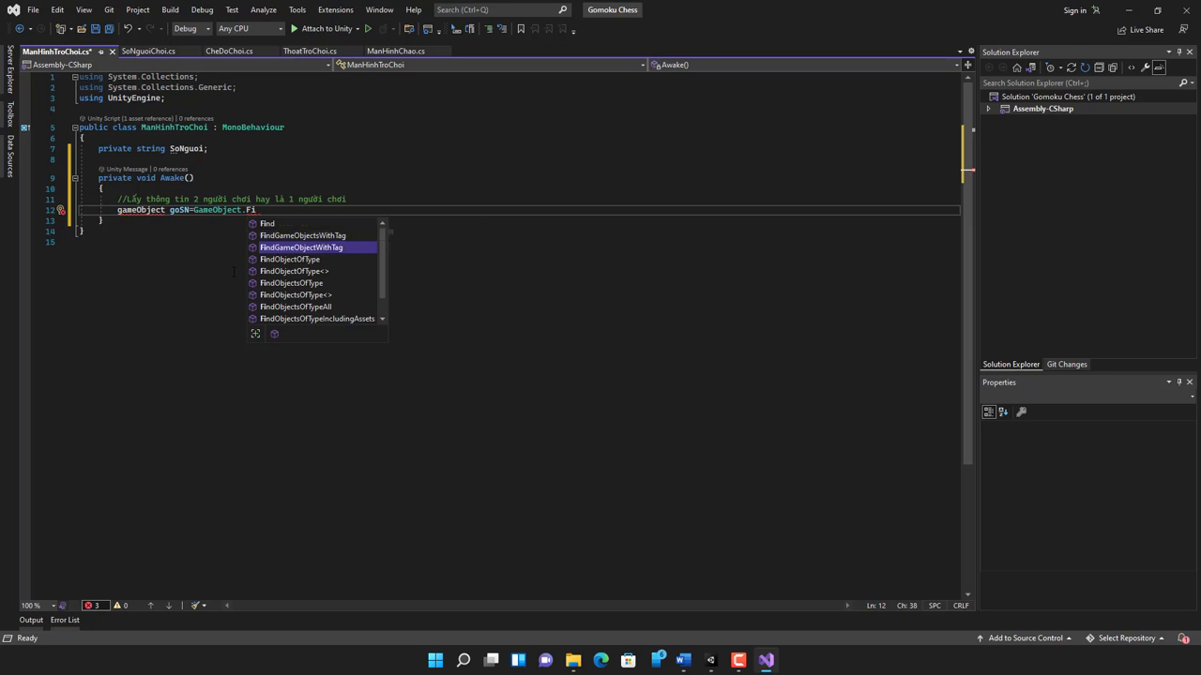
key("Down")
key("Up")
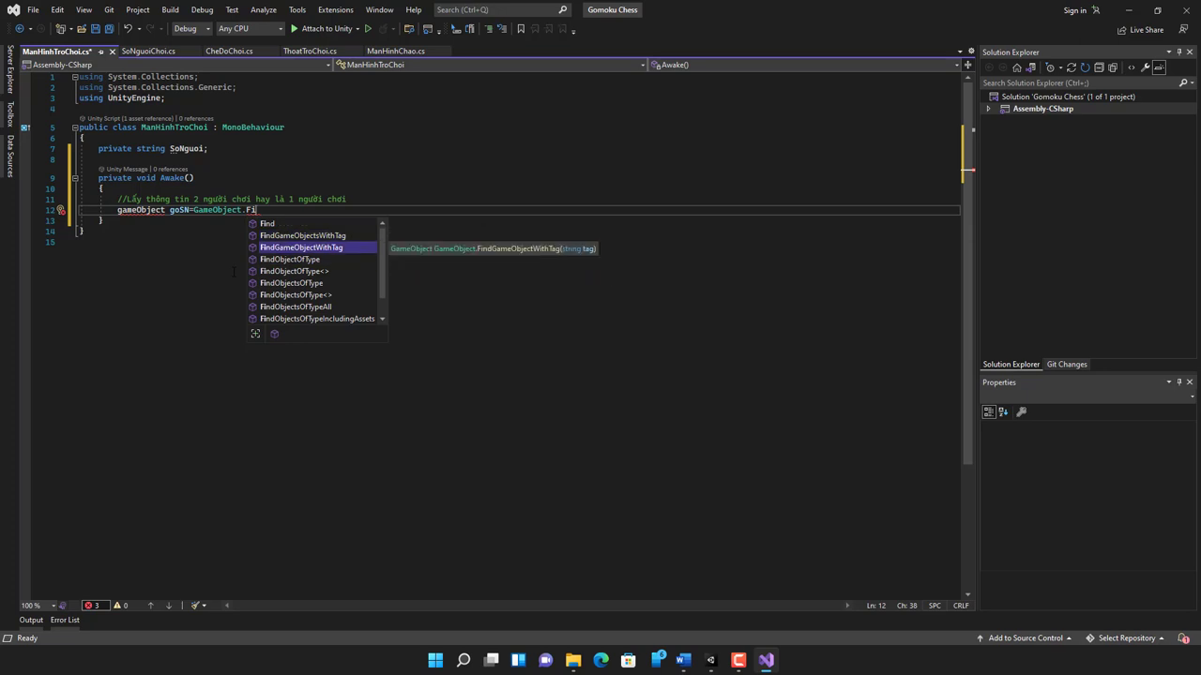
key("Tab")
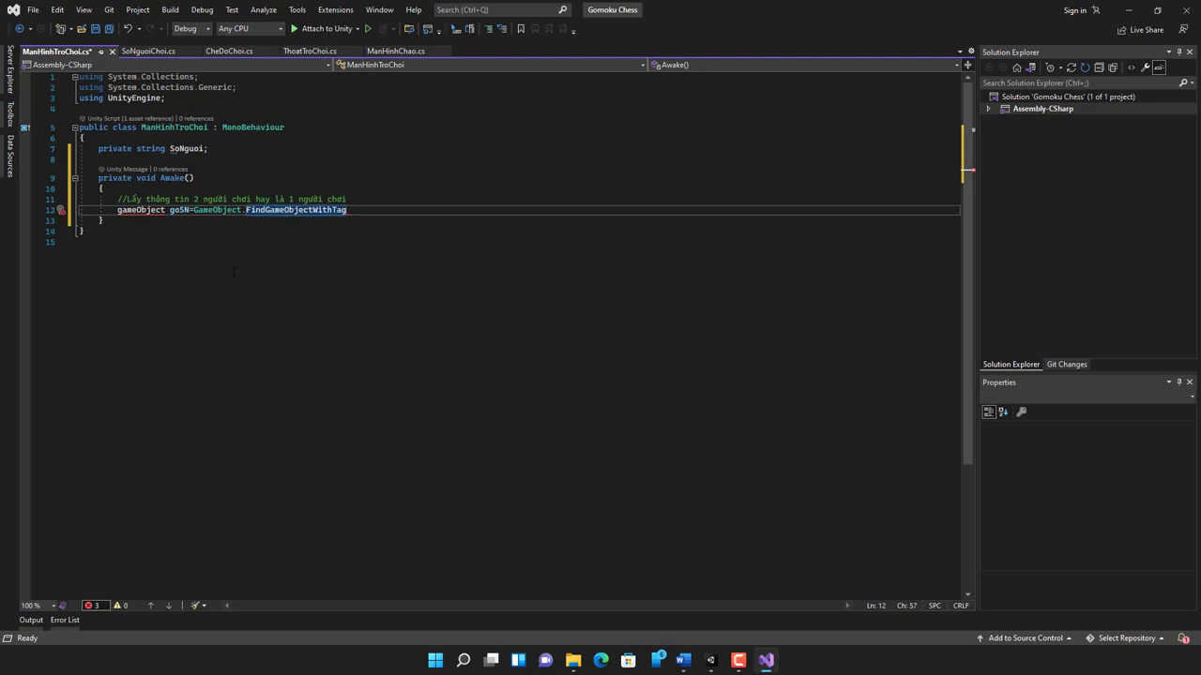
type("(")
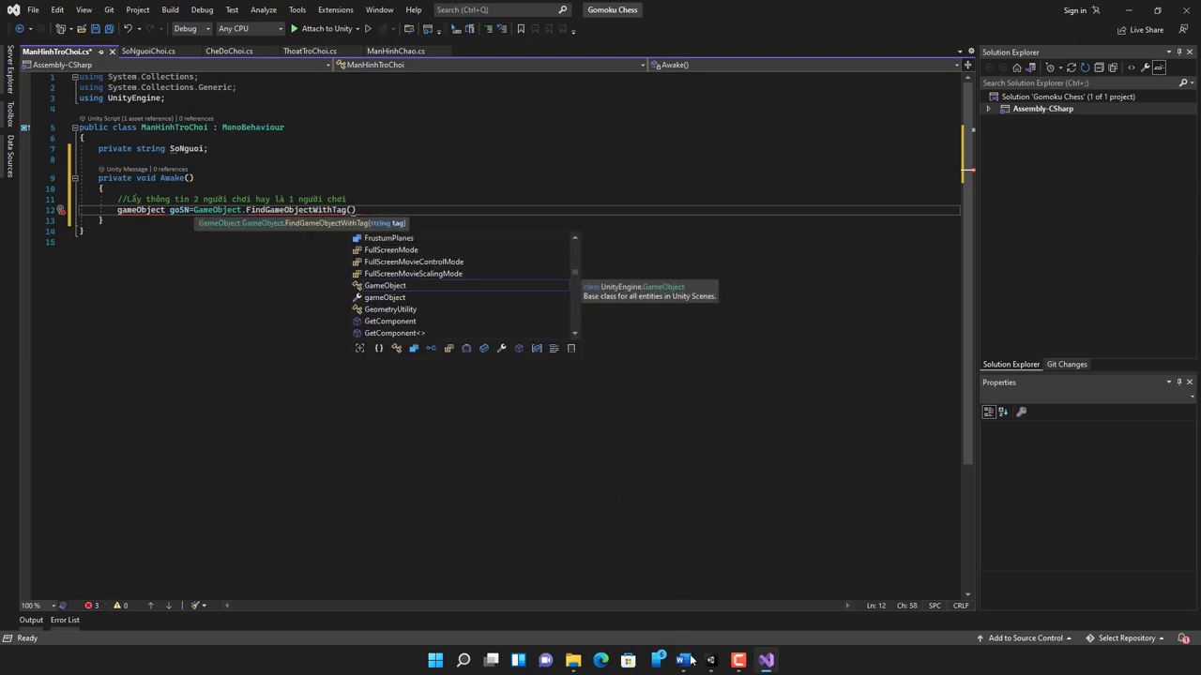
left_click(711, 660)
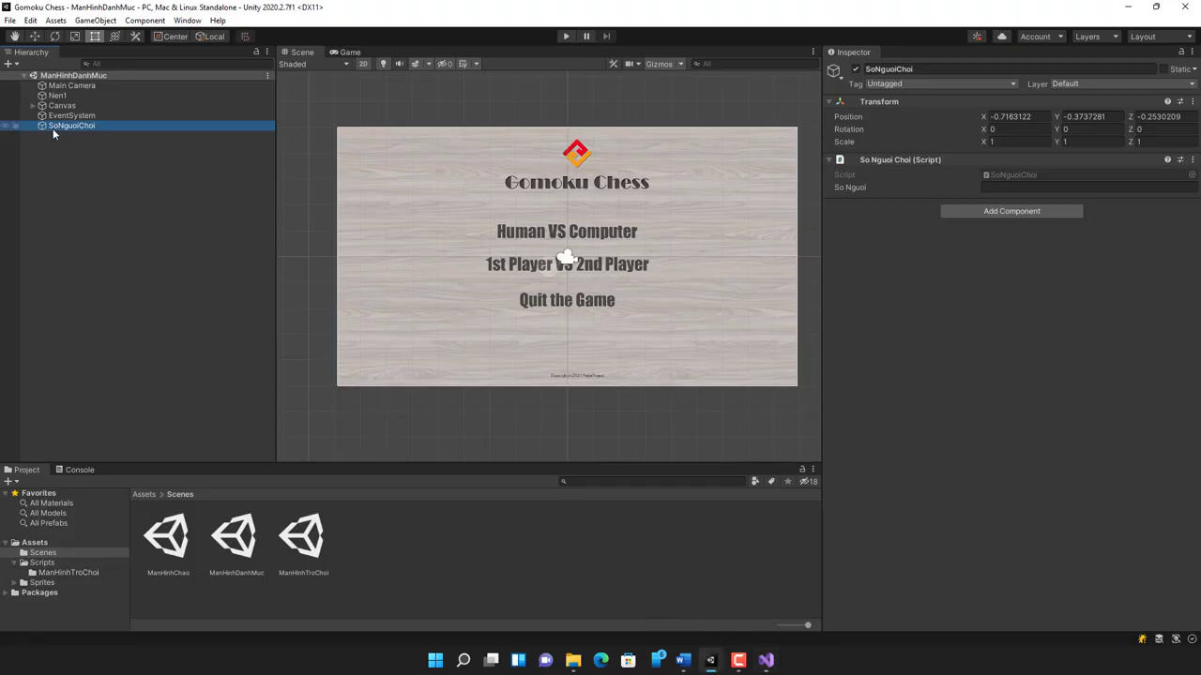
left_click(767, 659)
type("\"")
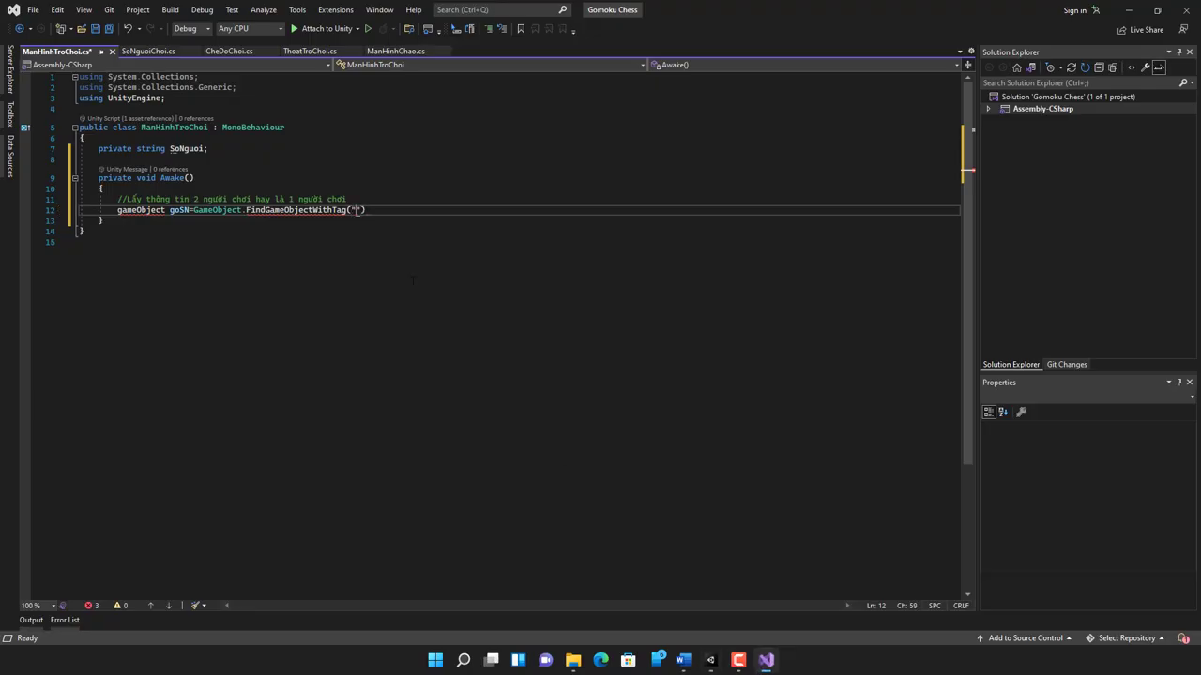
type("SoNguoi")
type("Ch")
type("oi\") ")
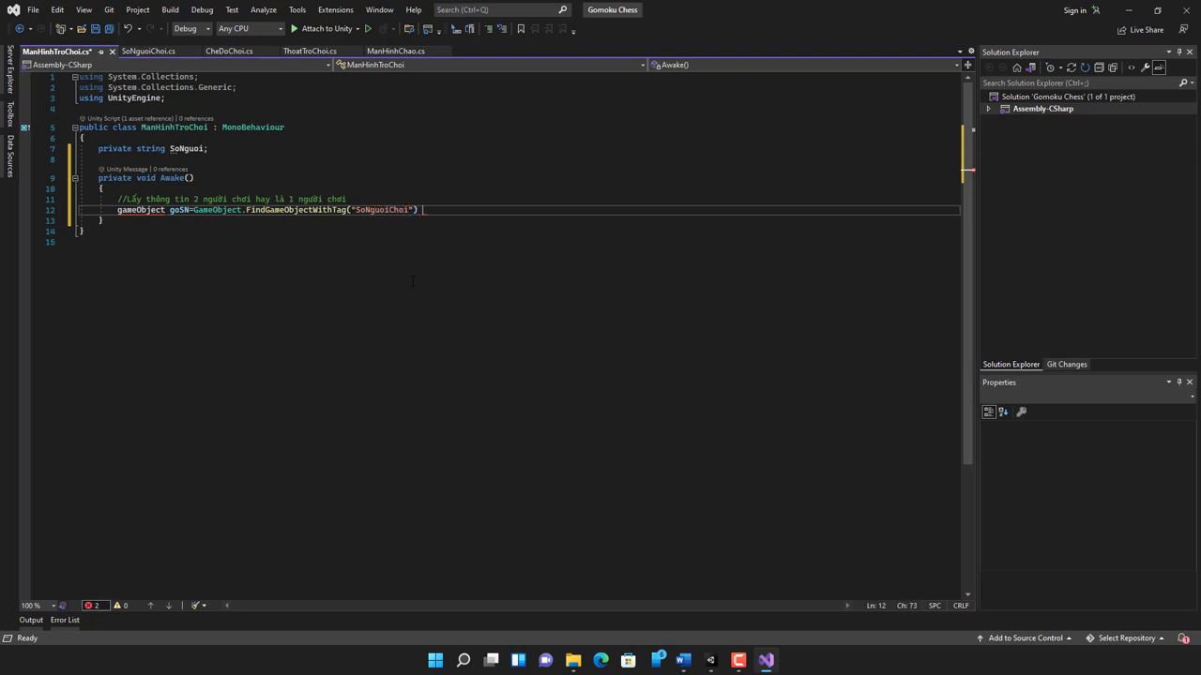
type("as ")
type("Game")
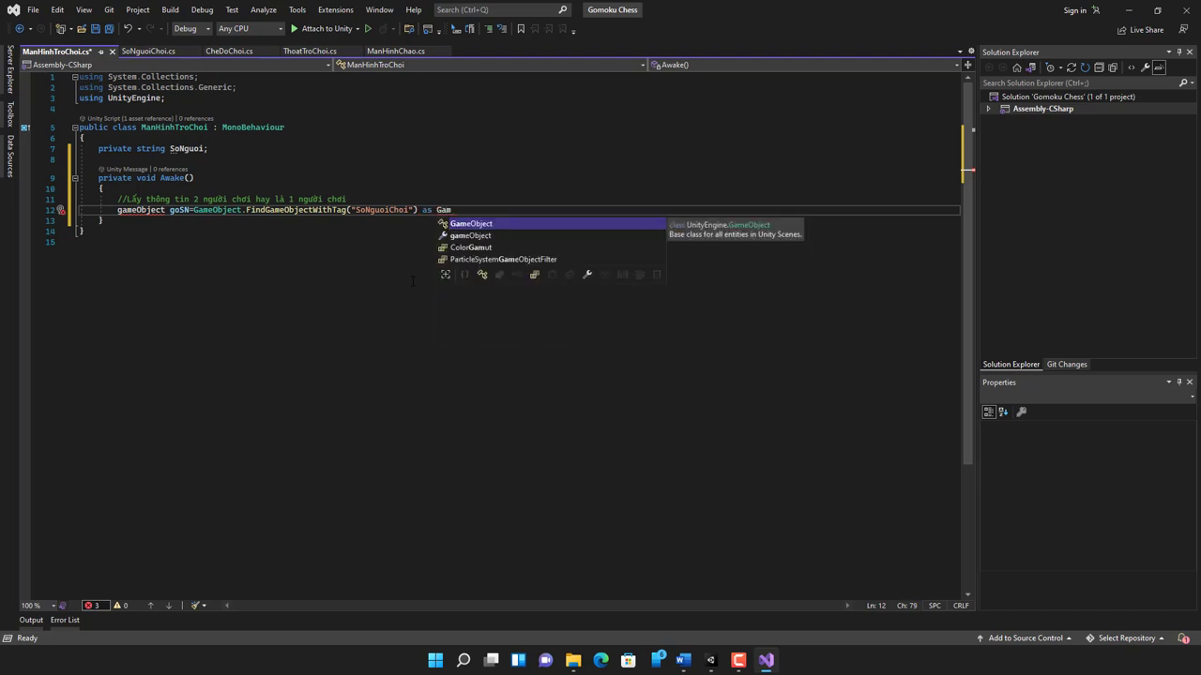
key("Tab")
type(";")
key("Return")
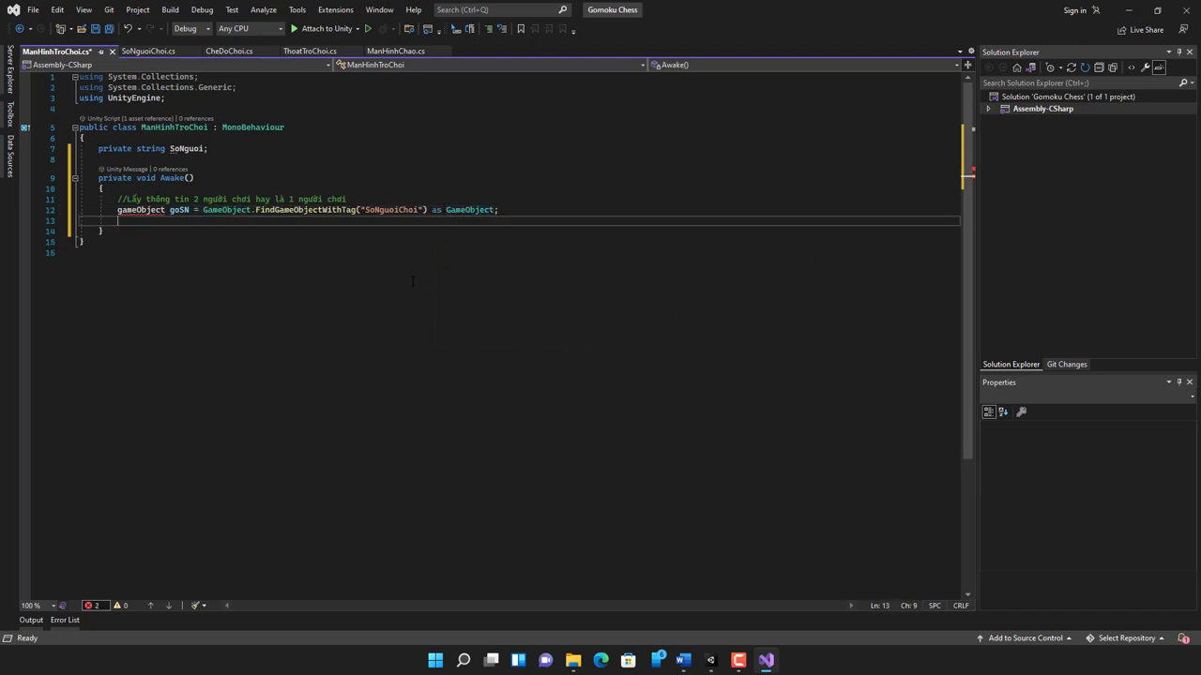
Capitalize goSN's declared type from gameObject to GameObject.
key("Up")
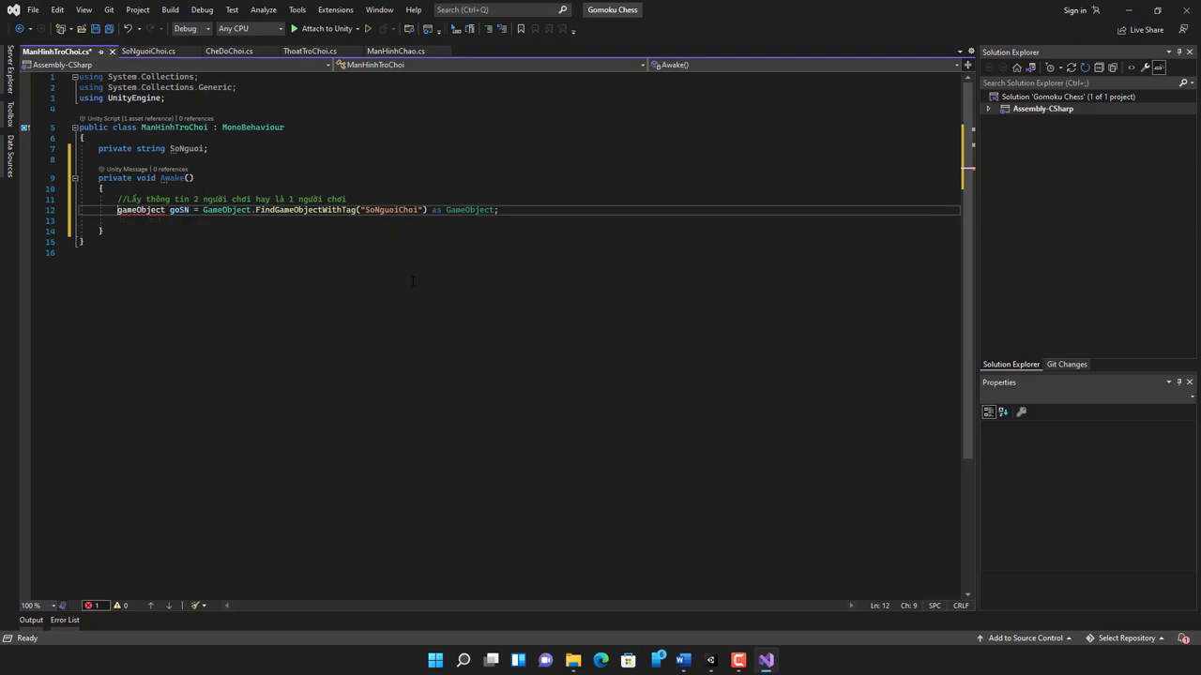
key("Delete")
type("G")
key("Down")
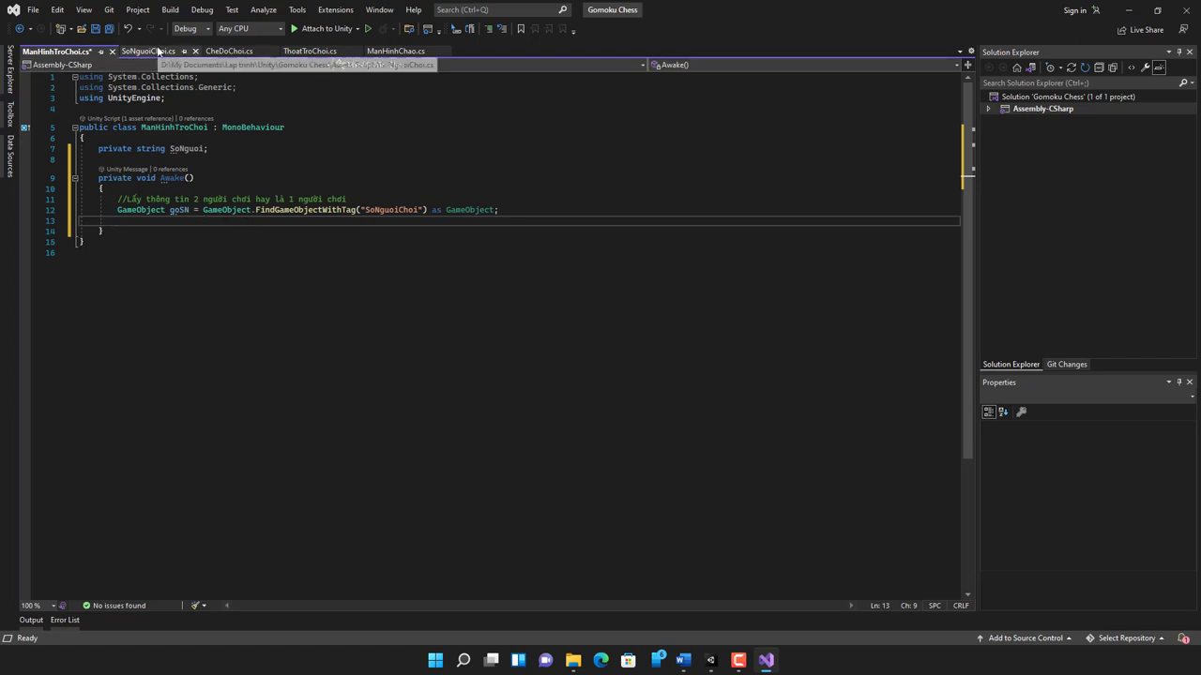
After checking SoNguoiChoi.cs, begin line 13 with SoNguoi = goSN.GetComponent.
left_click(162, 52)
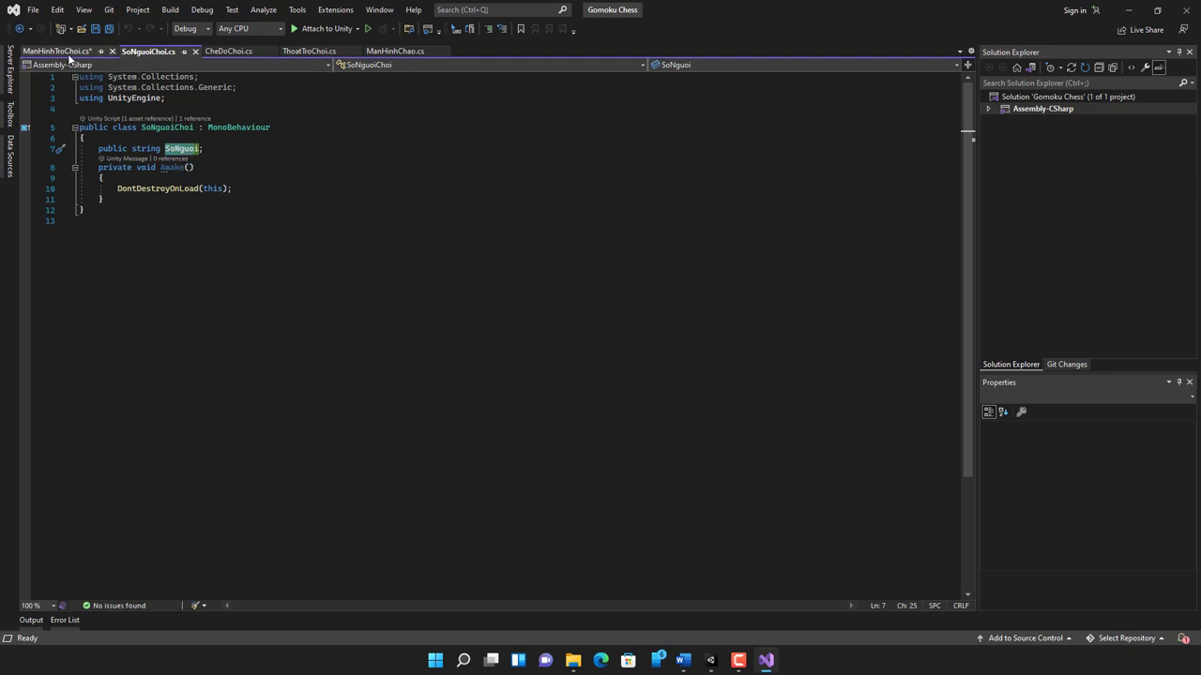
left_click(65, 51)
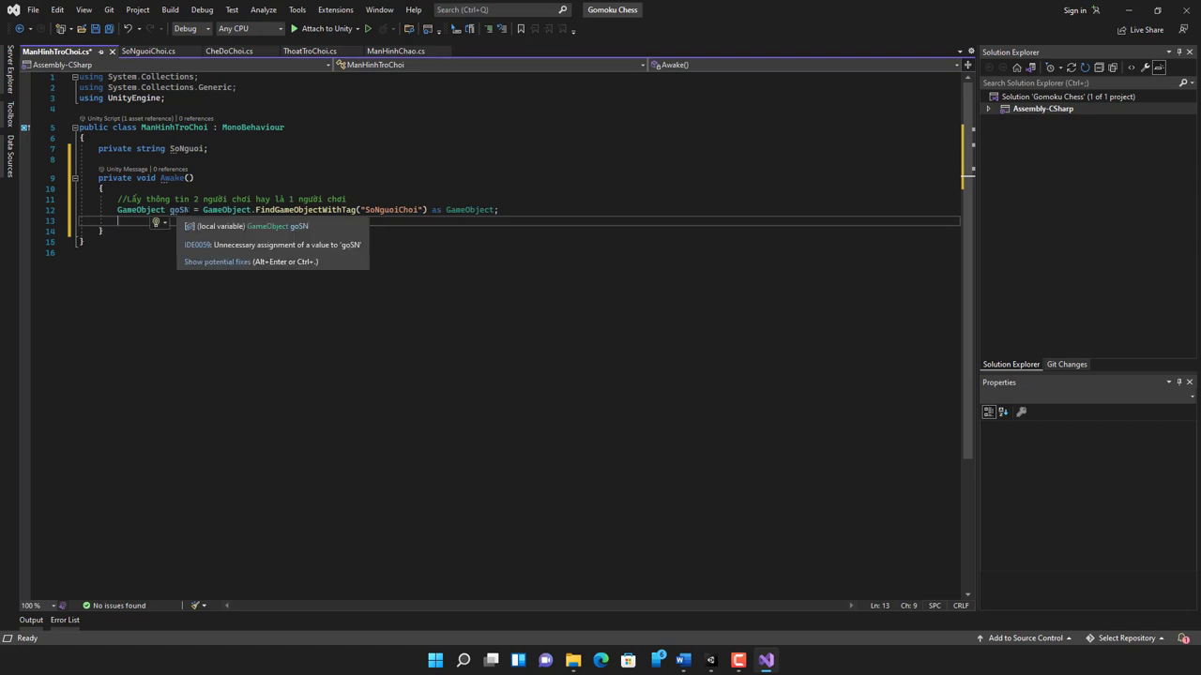
type("S")
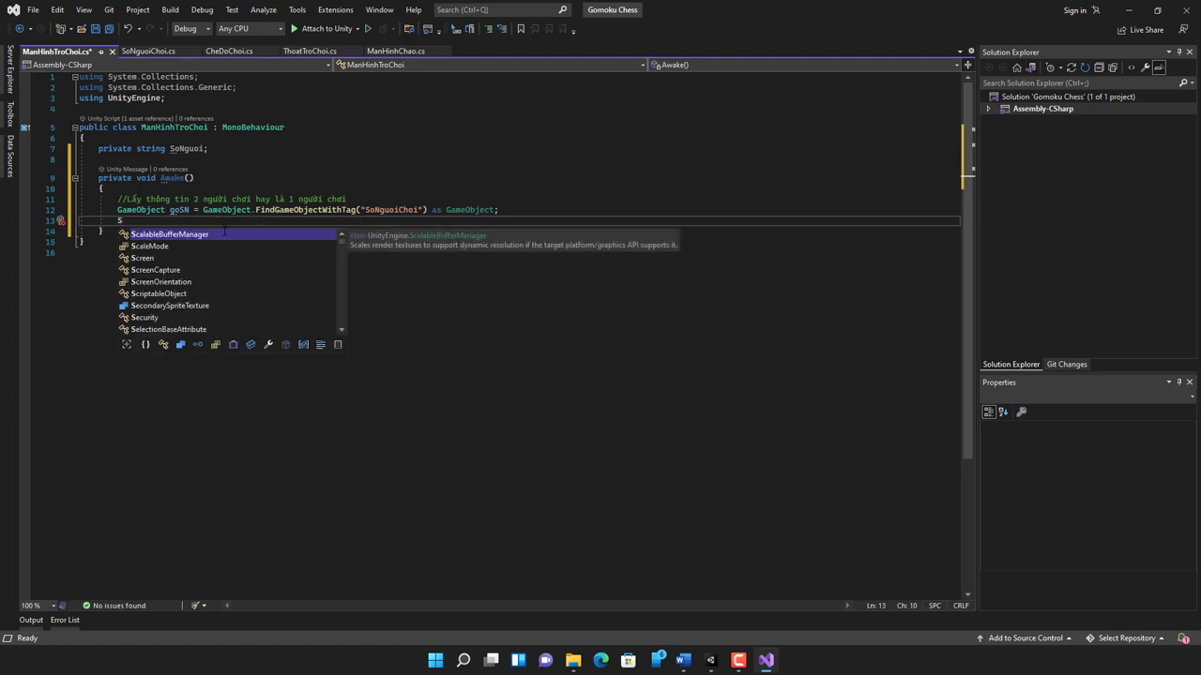
type("o")
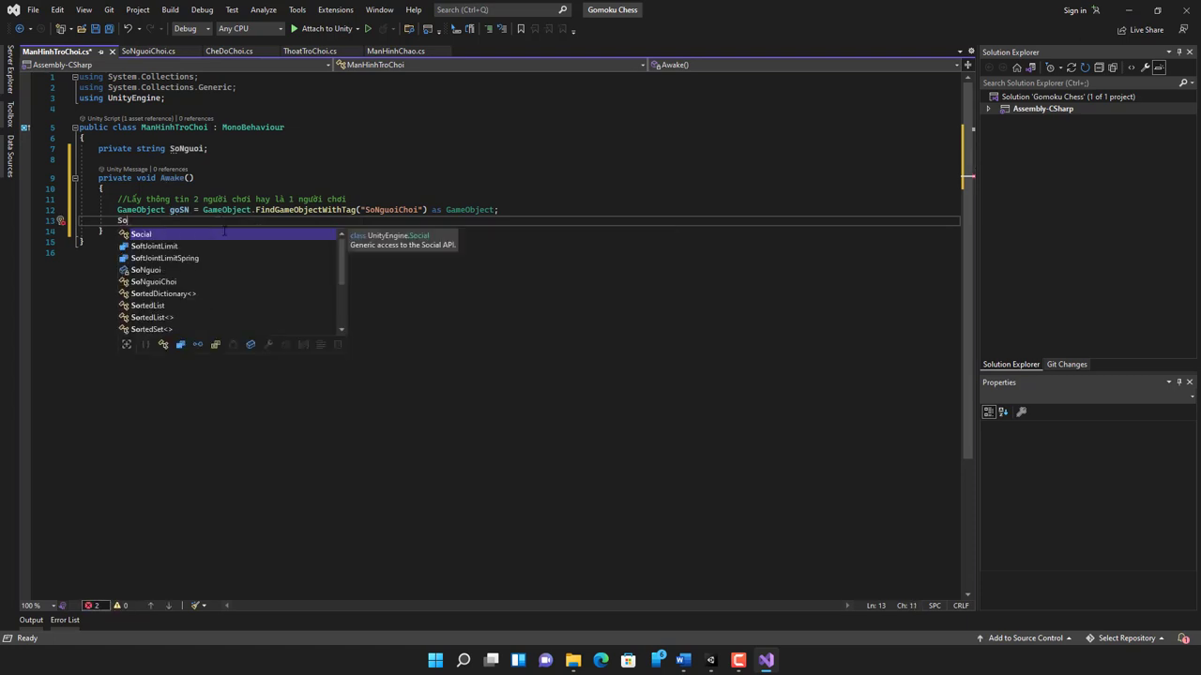
type("N")
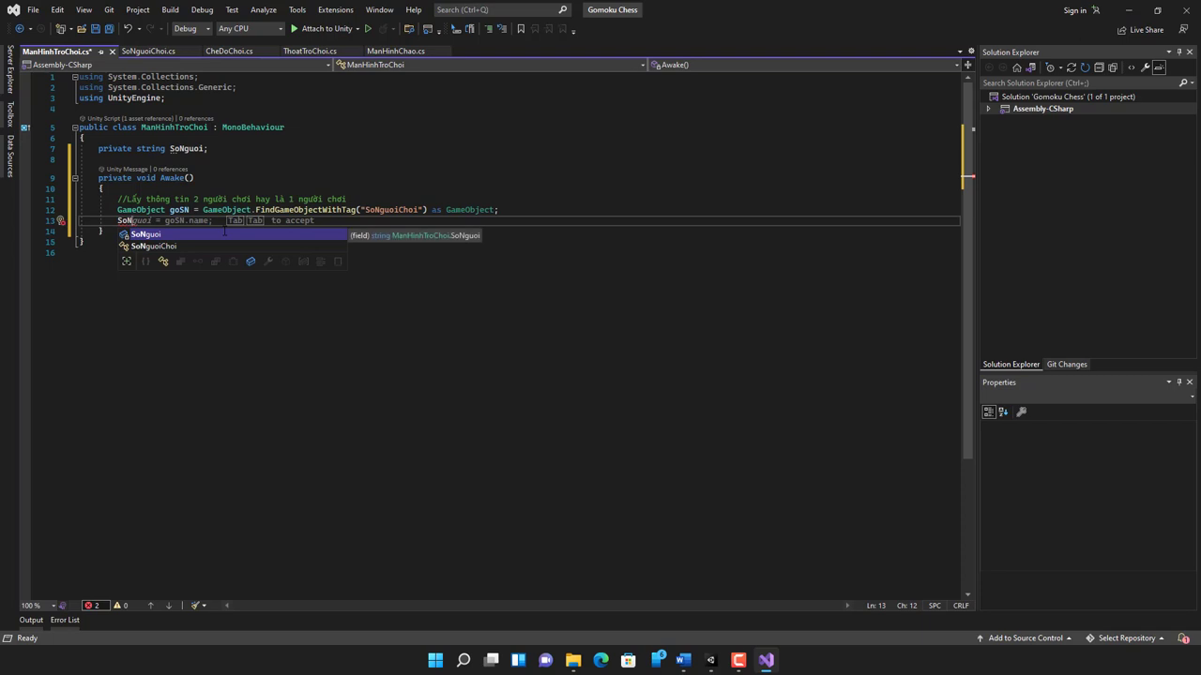
key("Tab")
type("=go")
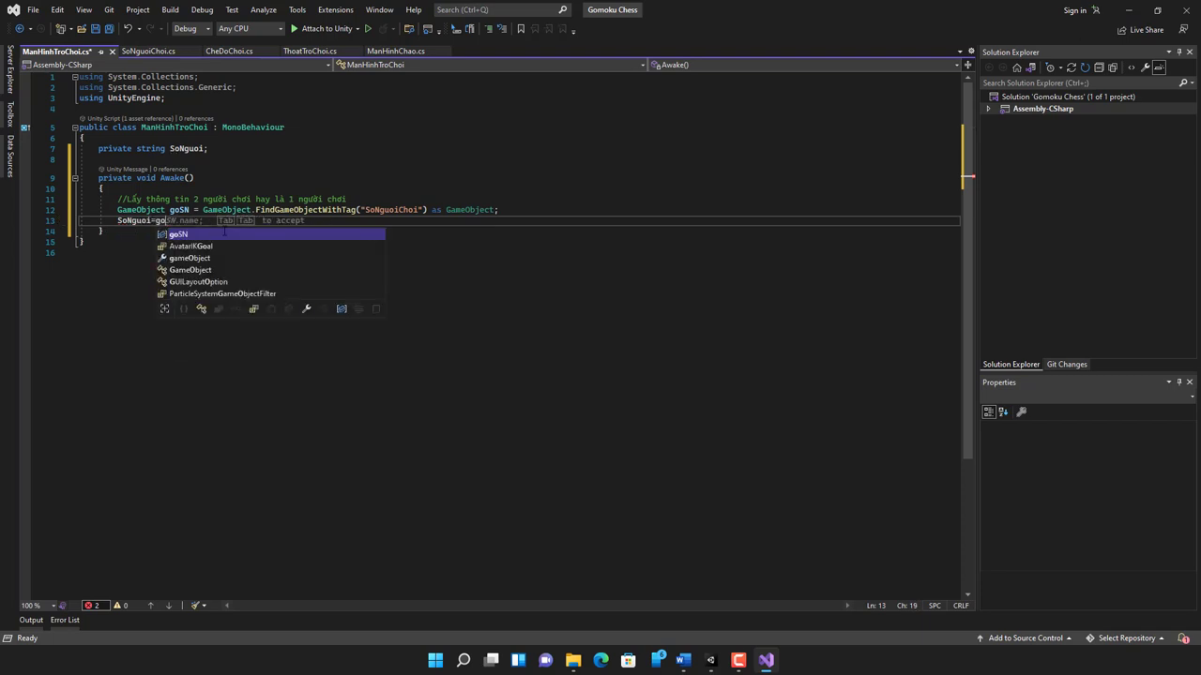
key("Tab")
type(".")
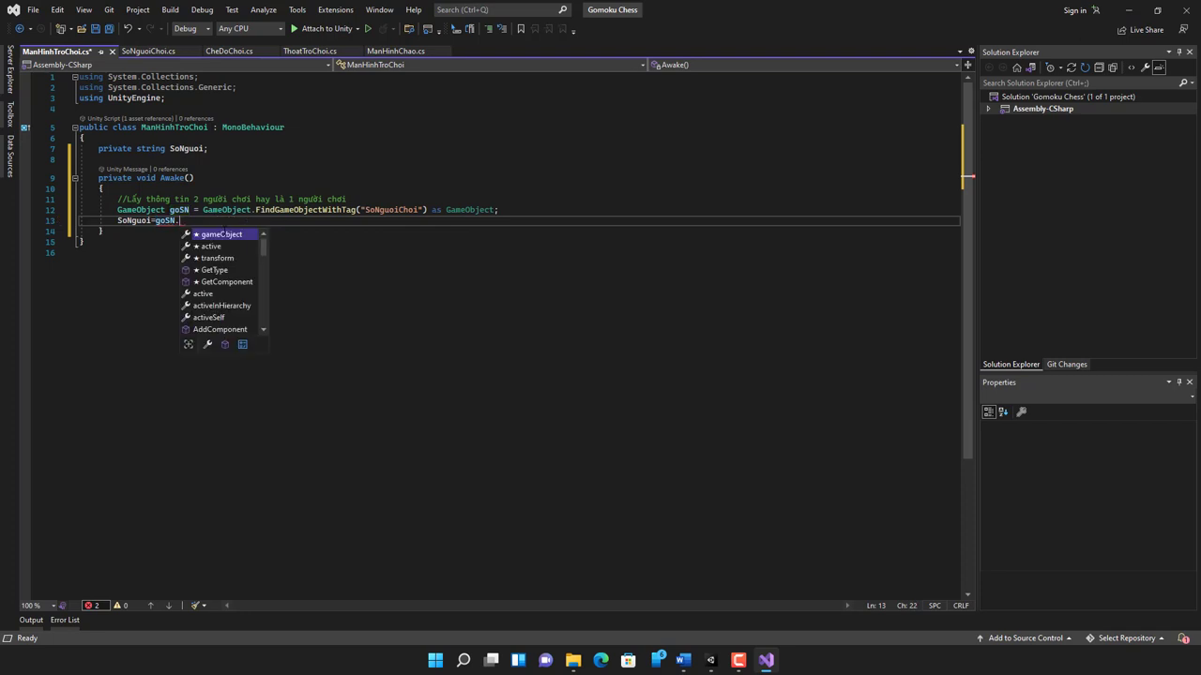
type("Get")
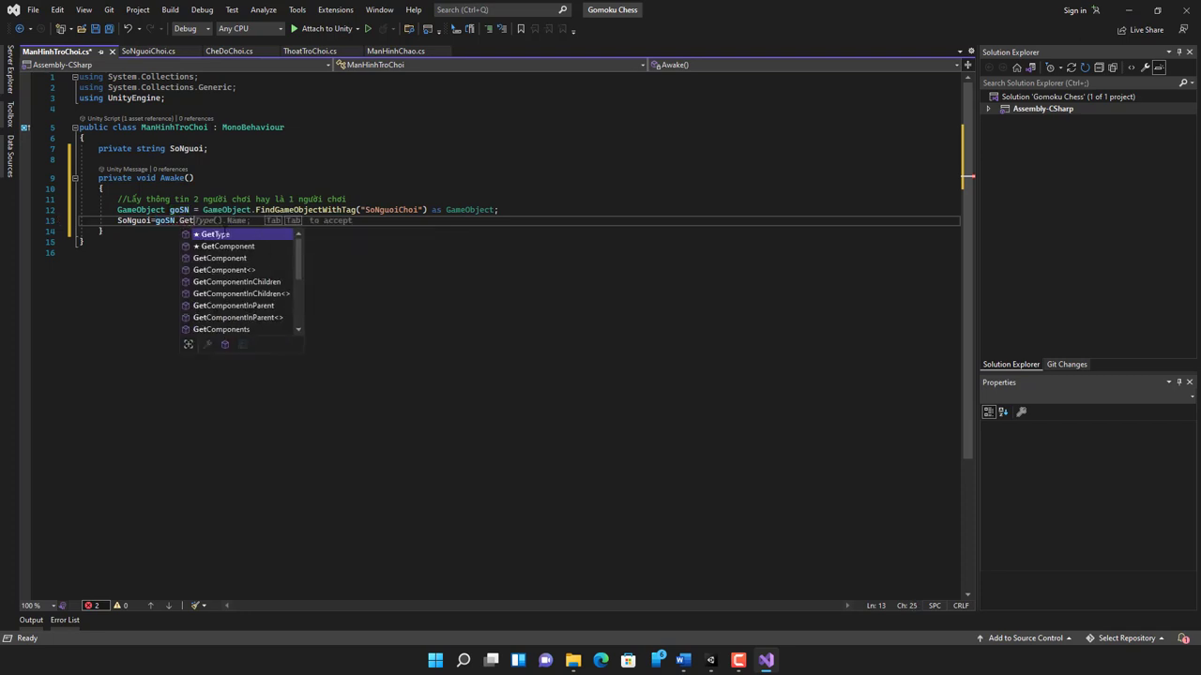
key("Down")
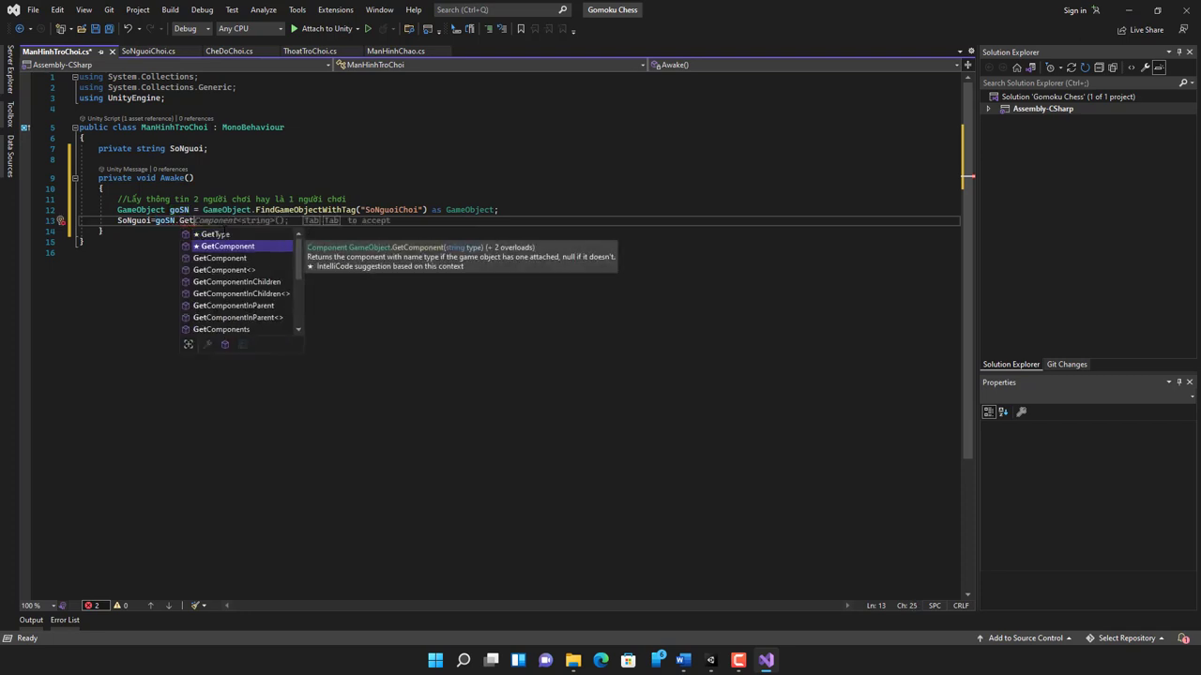
key("Down")
key("Down")
key("Tab")
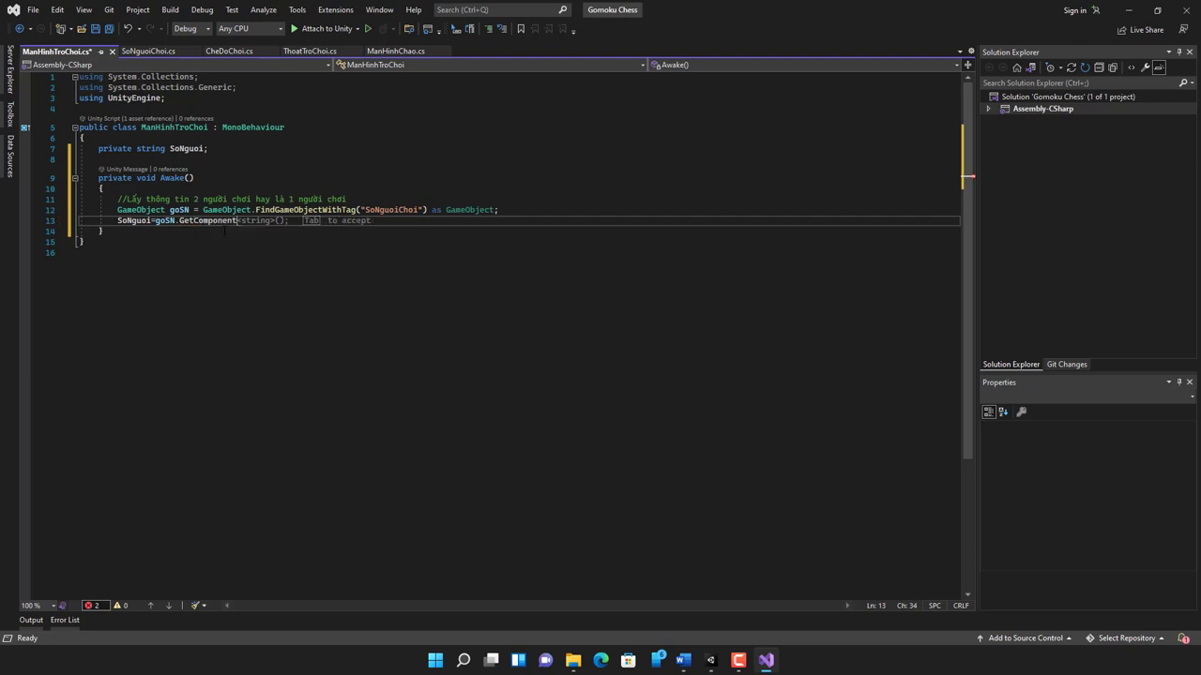
Finish the line as GetComponent<SoNguoiChoi>().SoNguoi; and add an empty line below.
type("<")
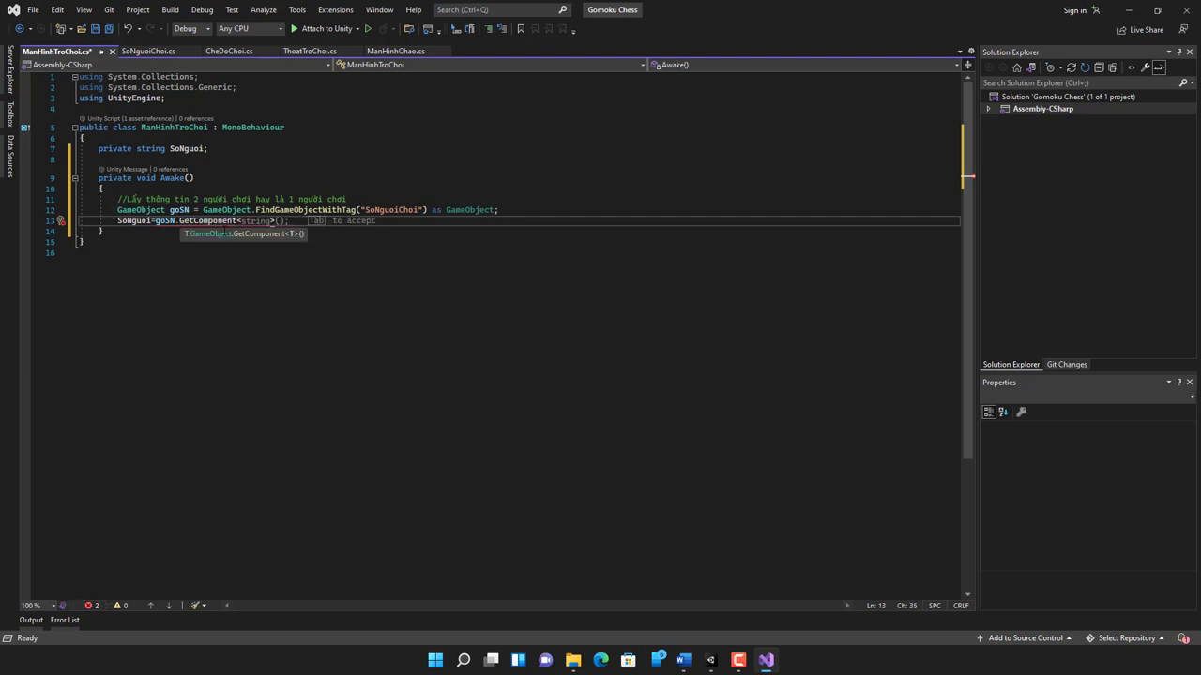
type("SoNguoi")
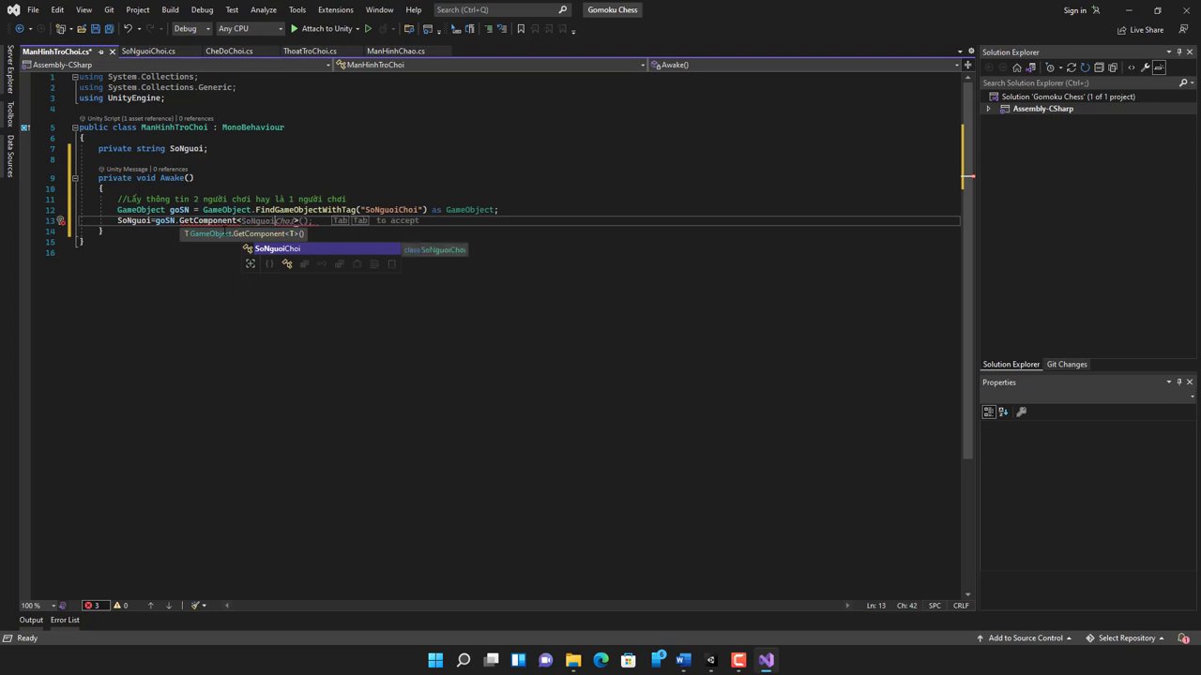
key("Tab")
type(">")
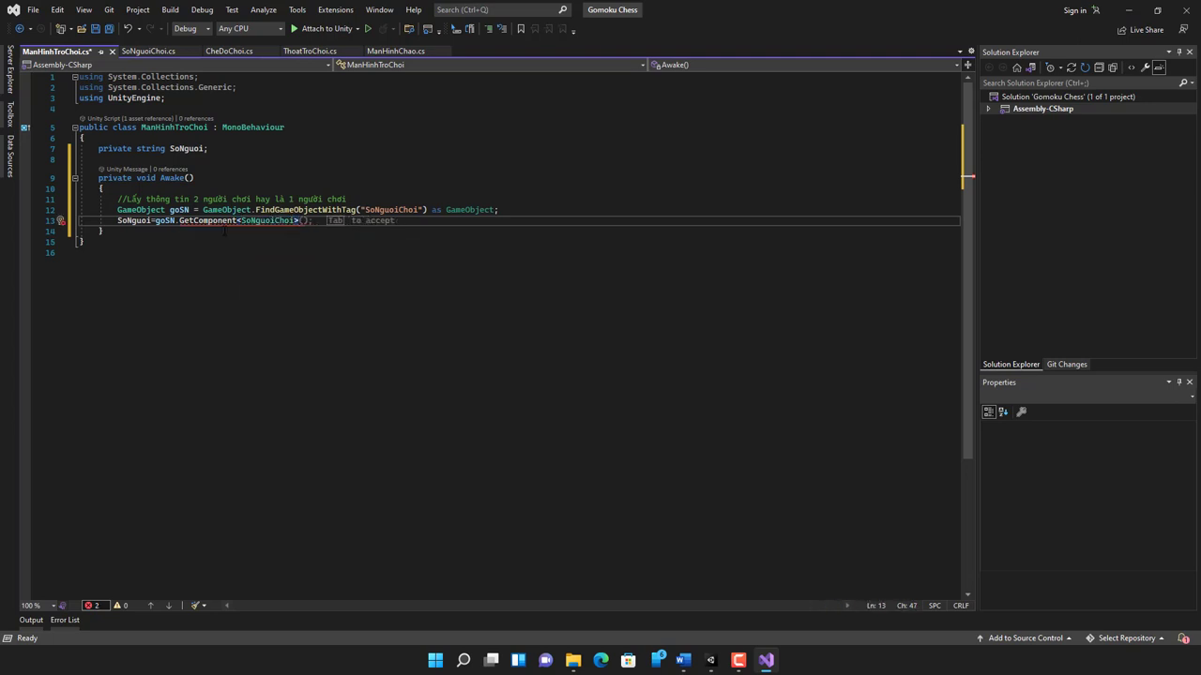
type("()")
type(".")
type("SoN")
key("Tab")
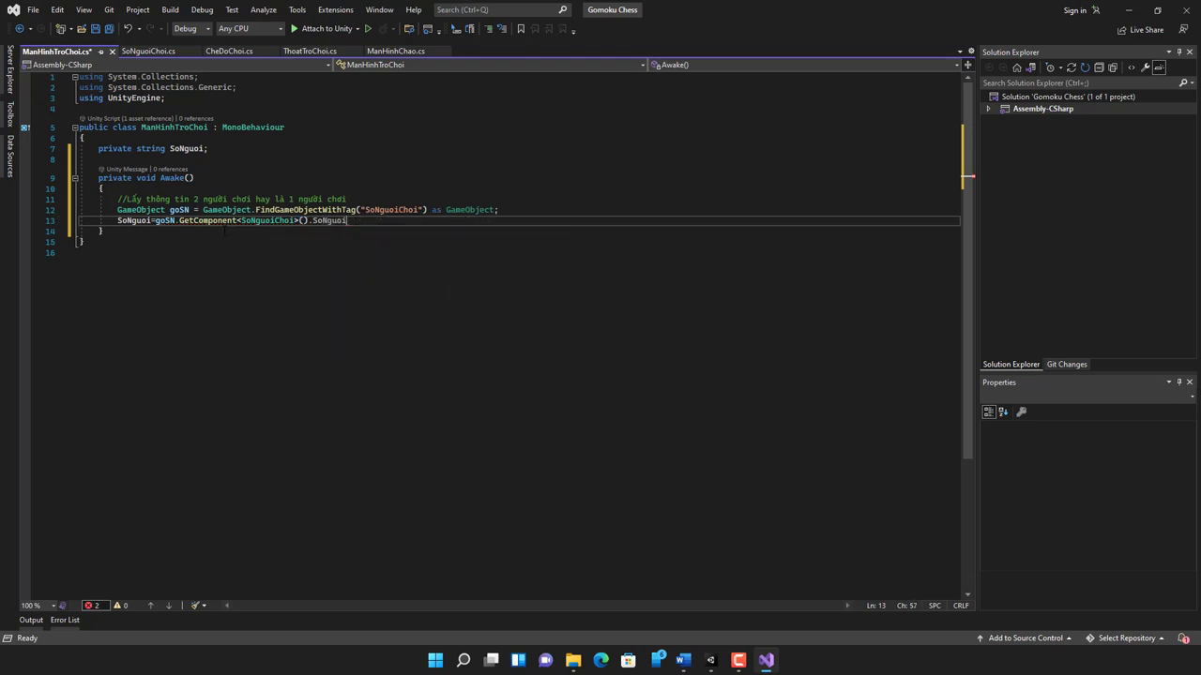
type(";")
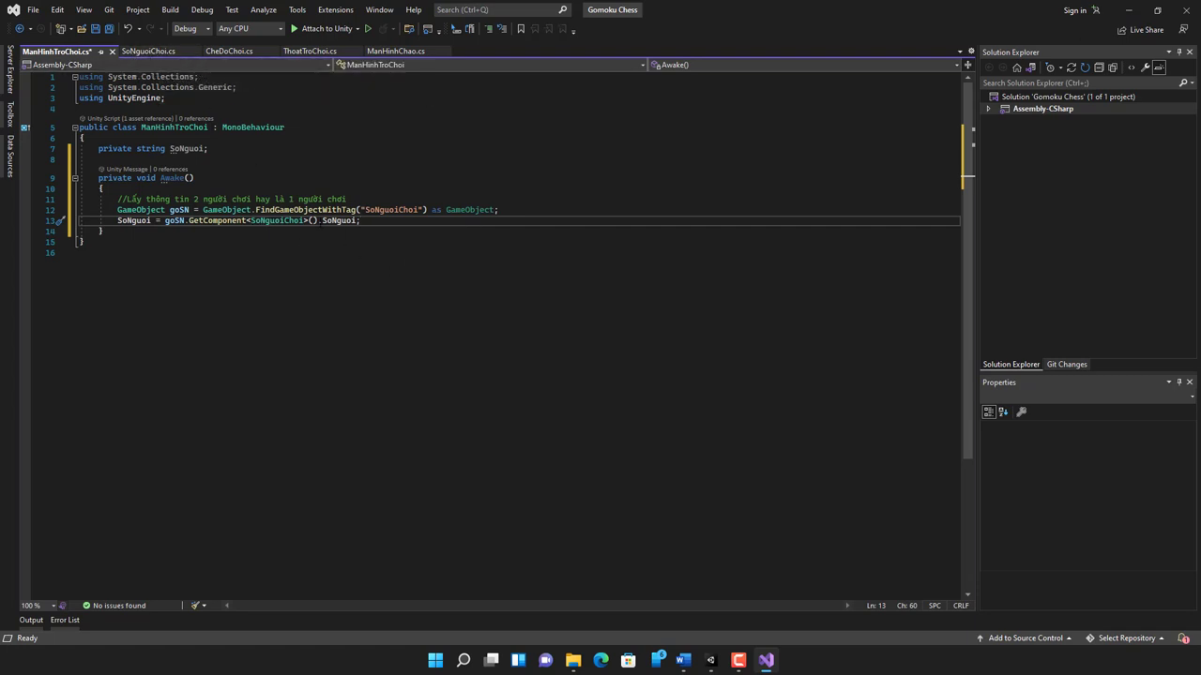
left_click(148, 51)
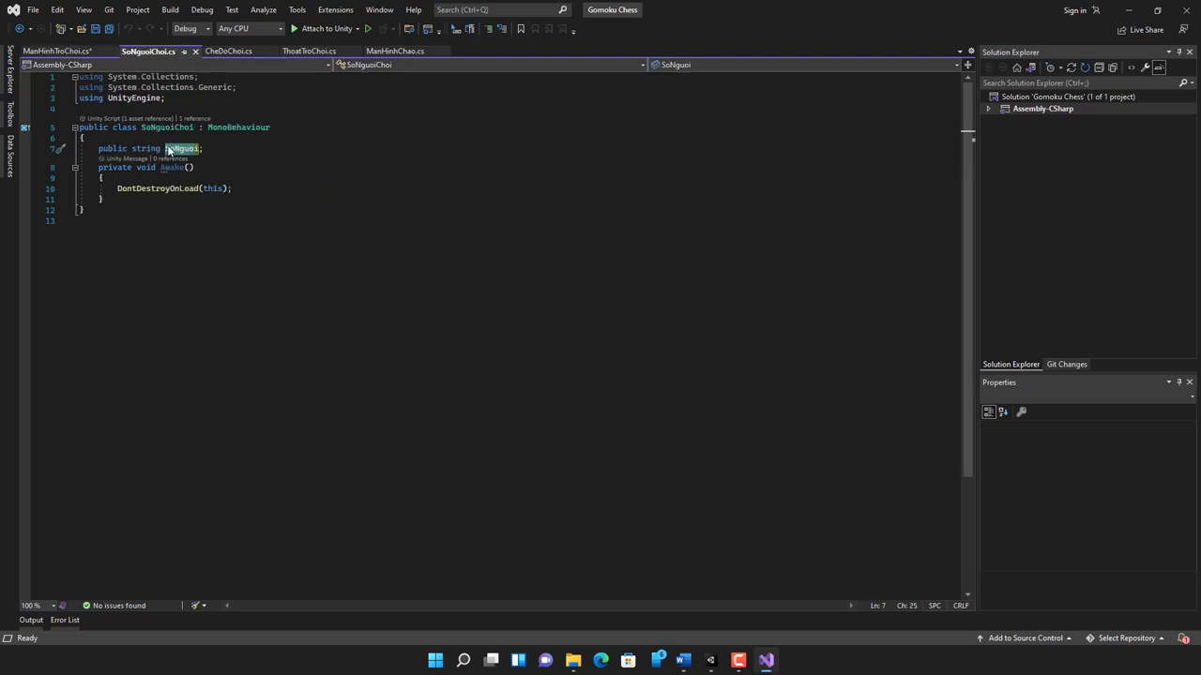
left_click(57, 51)
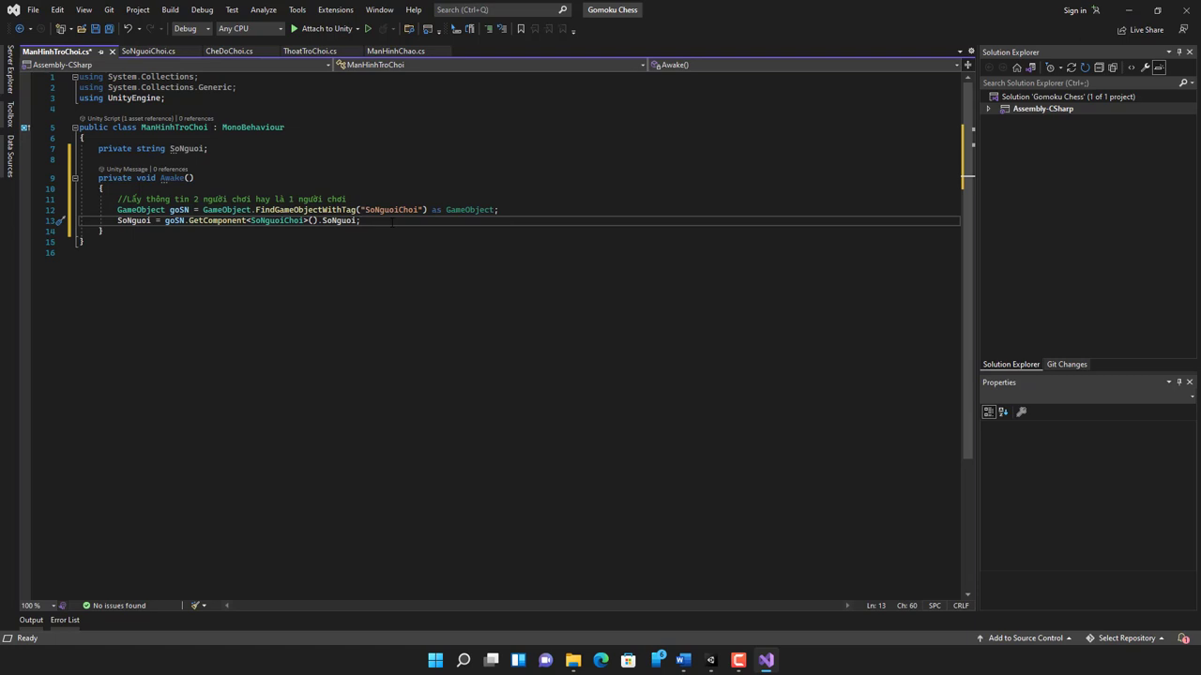
key("Return")
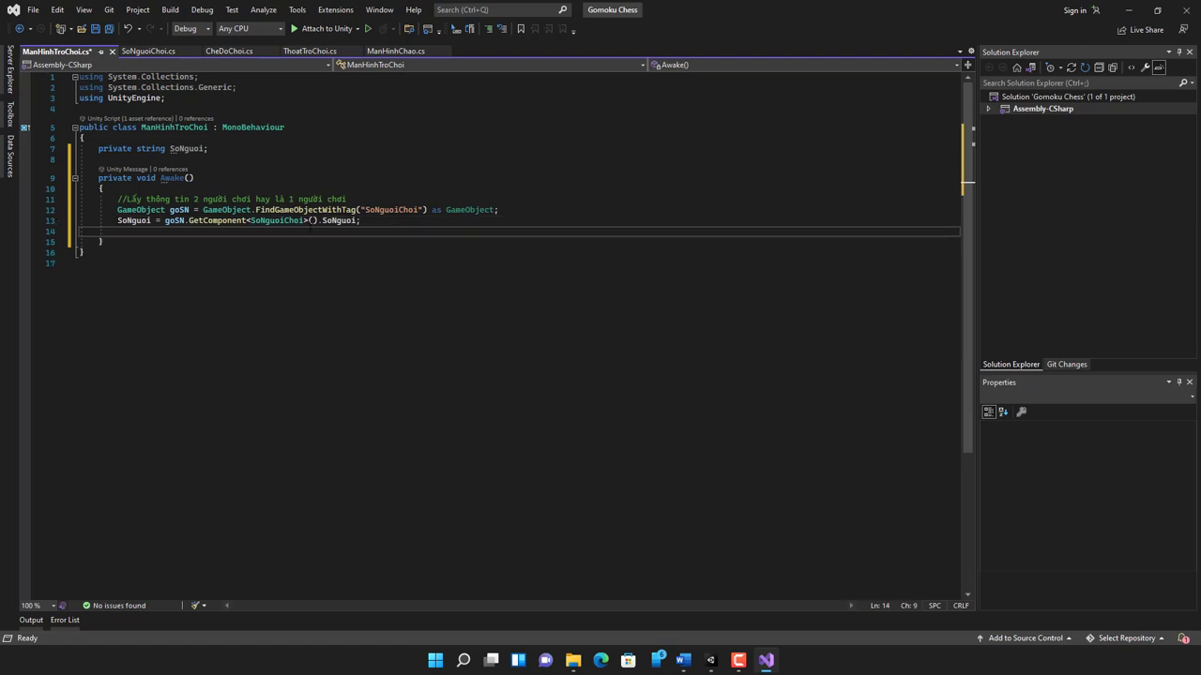
Return to Unity and open the ManHinhTroChoi scene from Assets > Scenes.
left_click(710, 660)
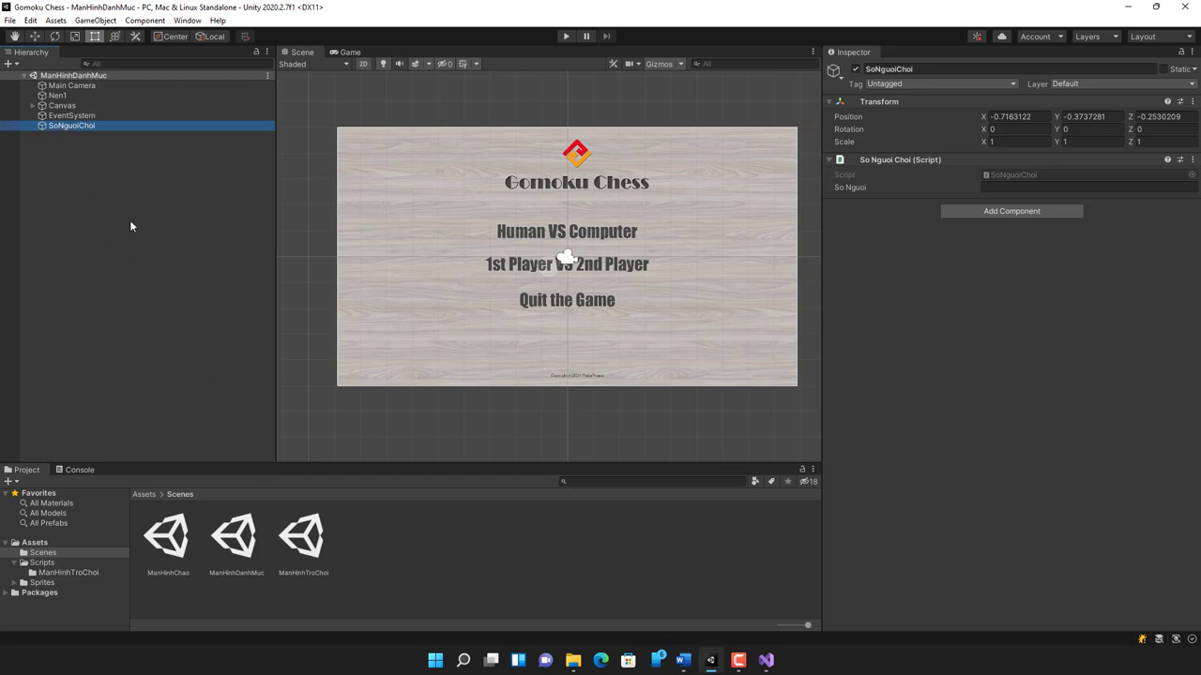
left_click(311, 541)
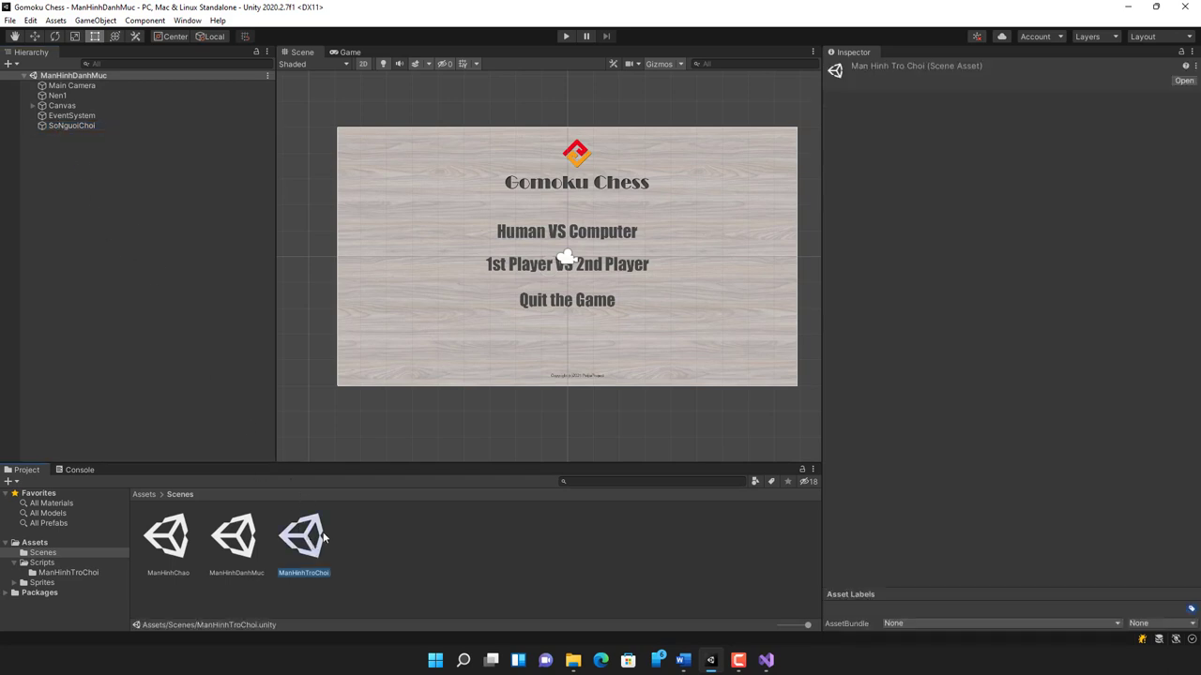
double_click(308, 542)
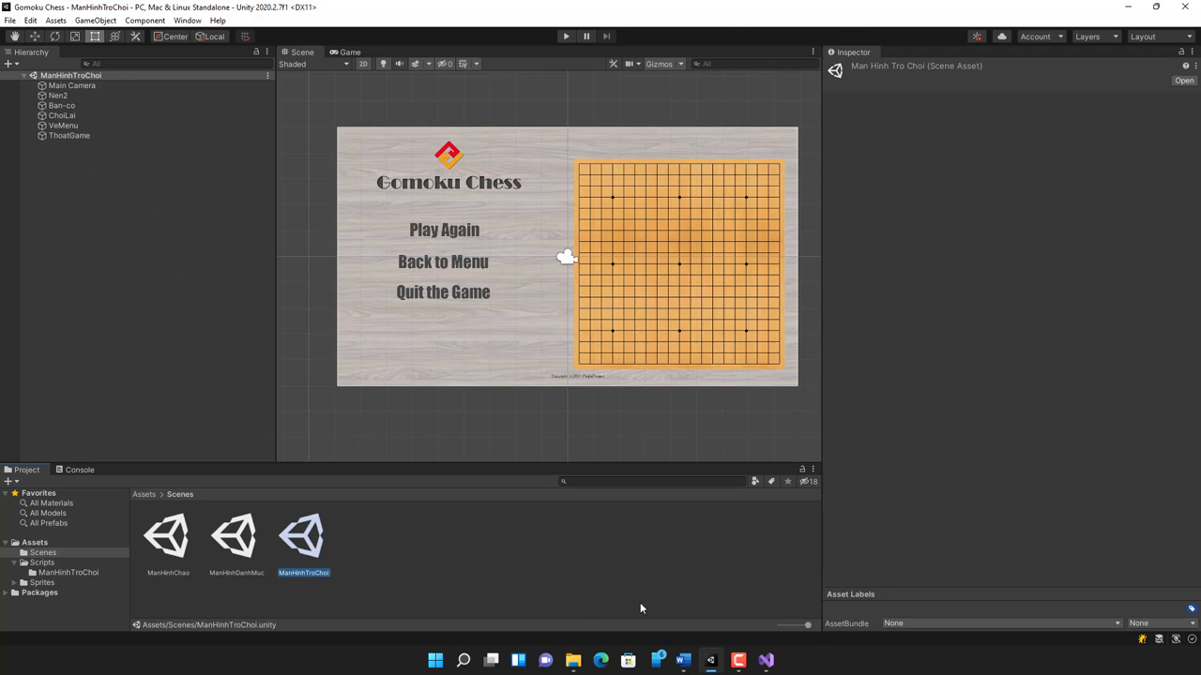
Add Destroy(goSN); on line 14 of Awake in ManHinhTroChoi.cs, then start a new line.
left_click(767, 662)
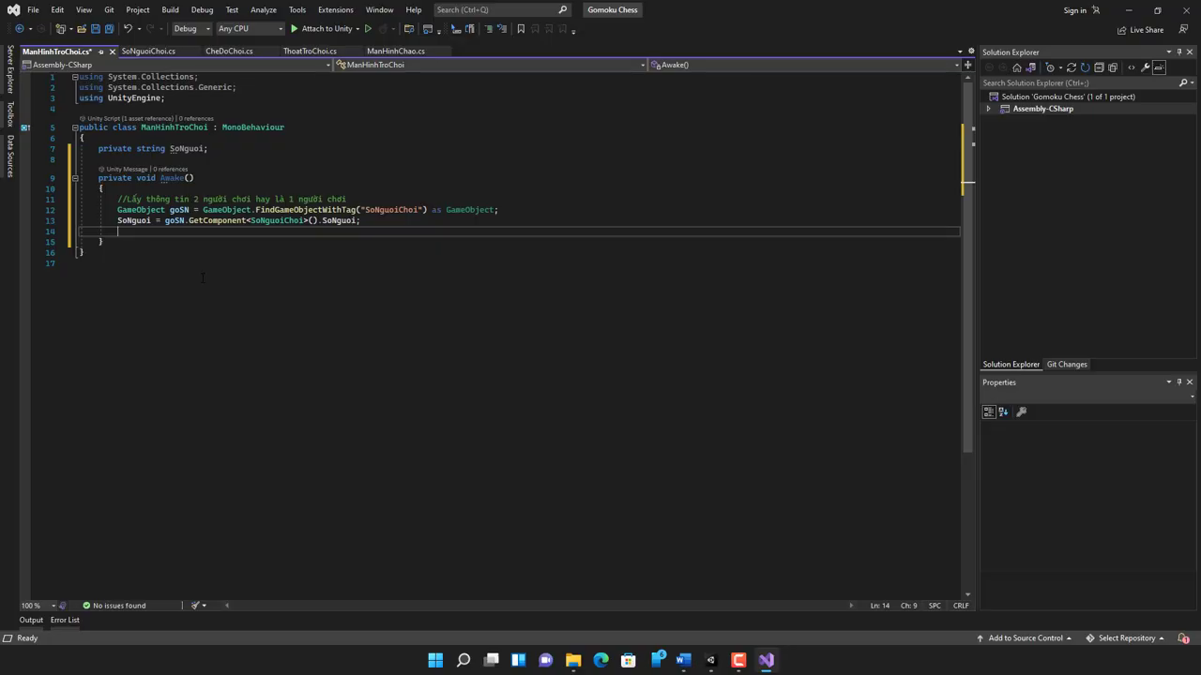
type("De")
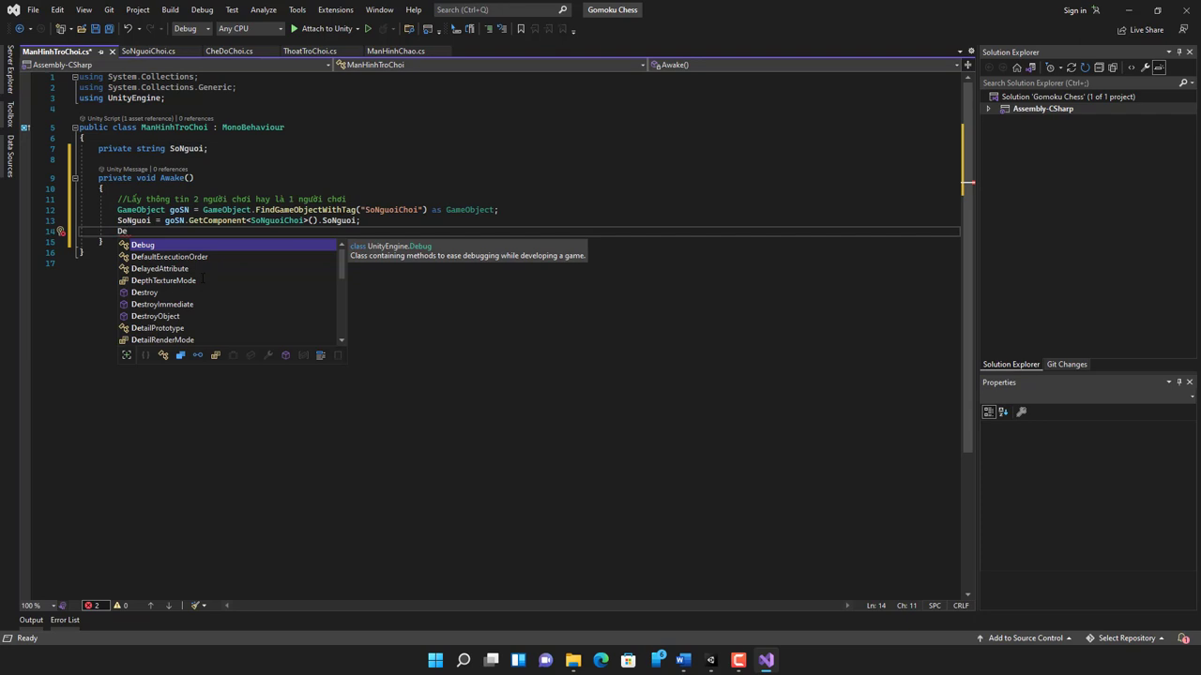
key("BackSpace")
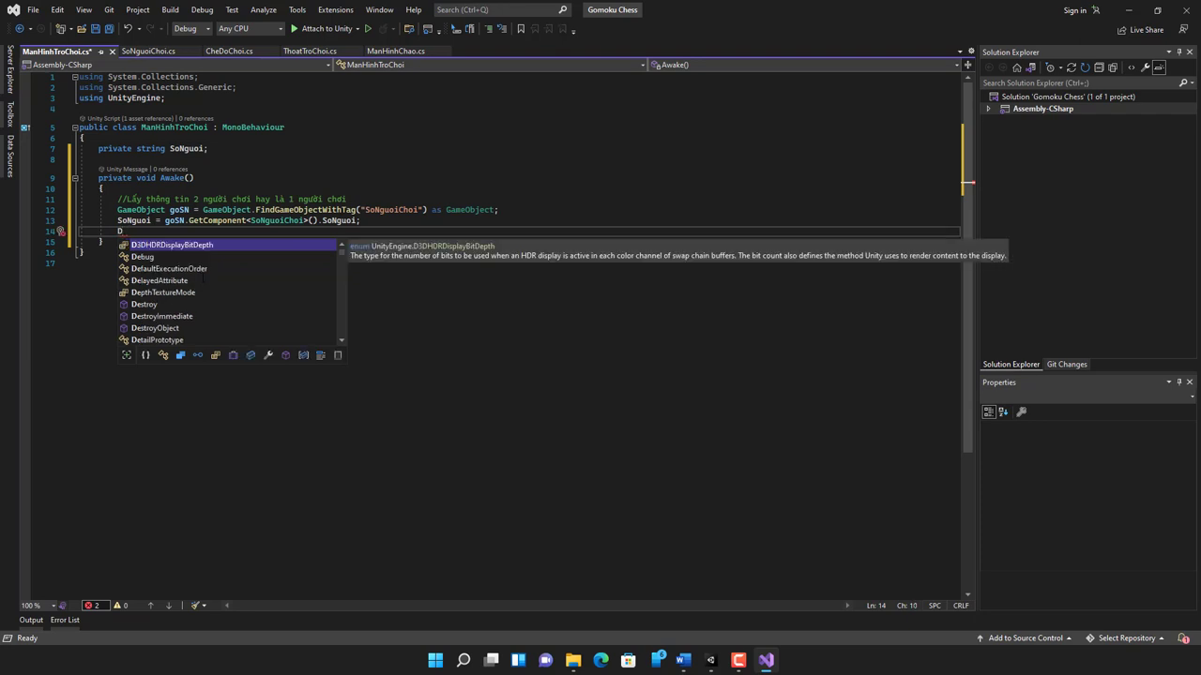
type("et")
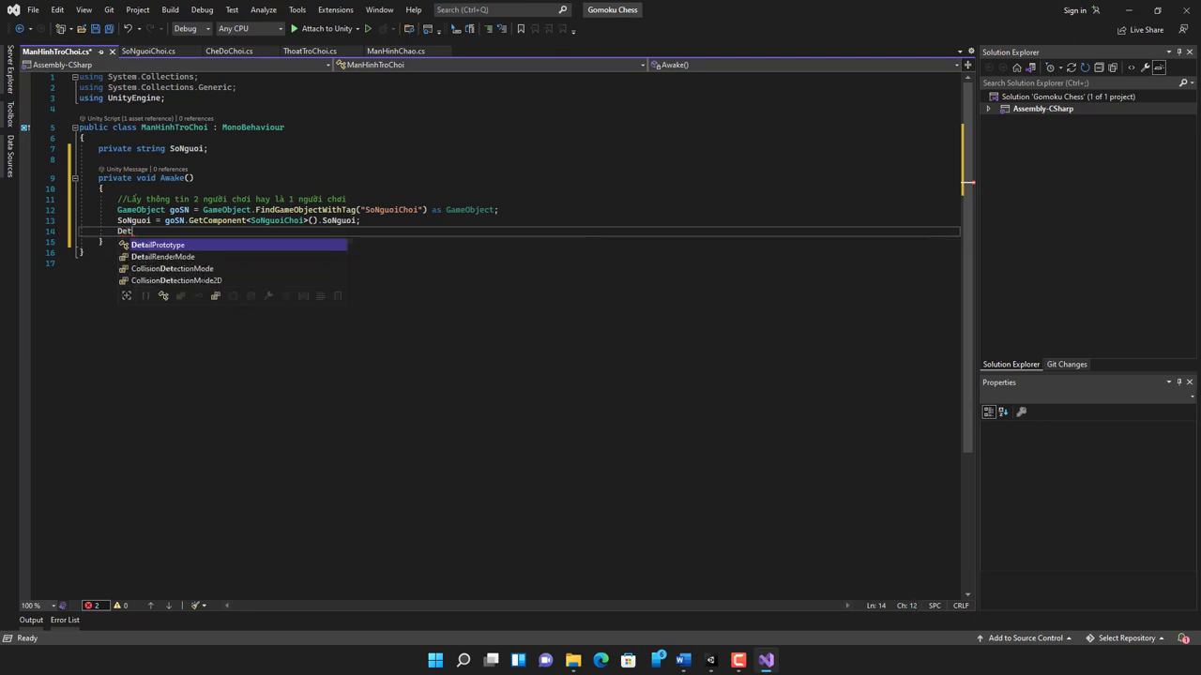
type("r")
key("BackSpace")
key("BackSpace")
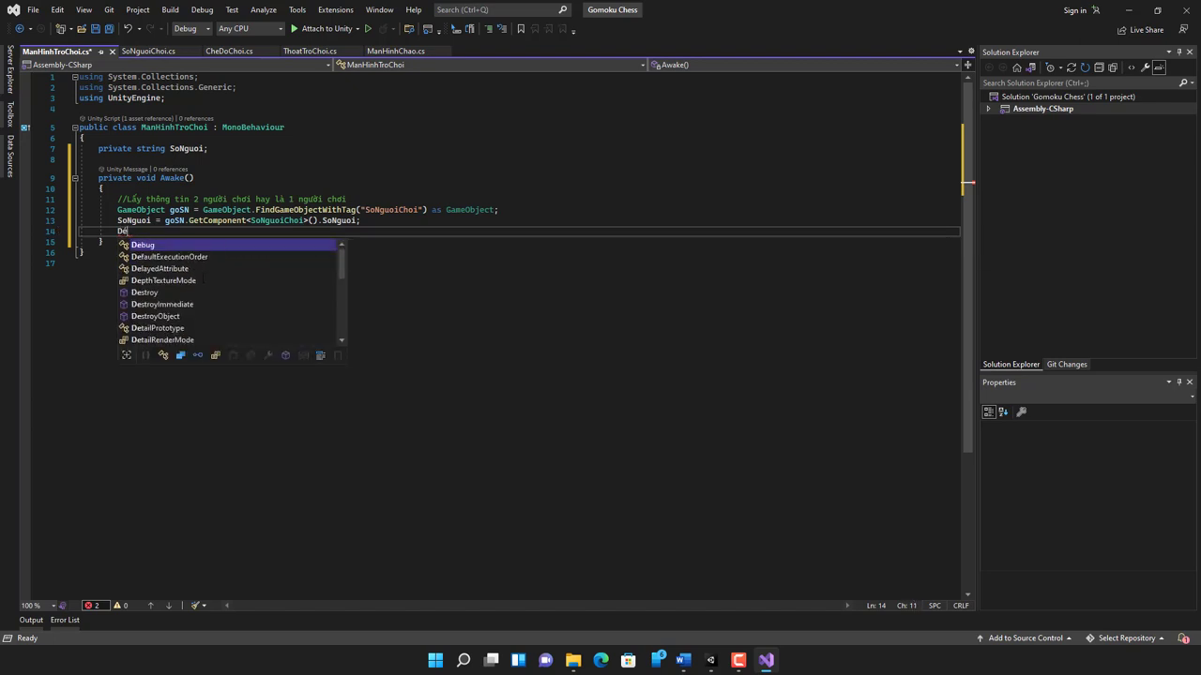
type("s")
key("Tab")
key("Tab")
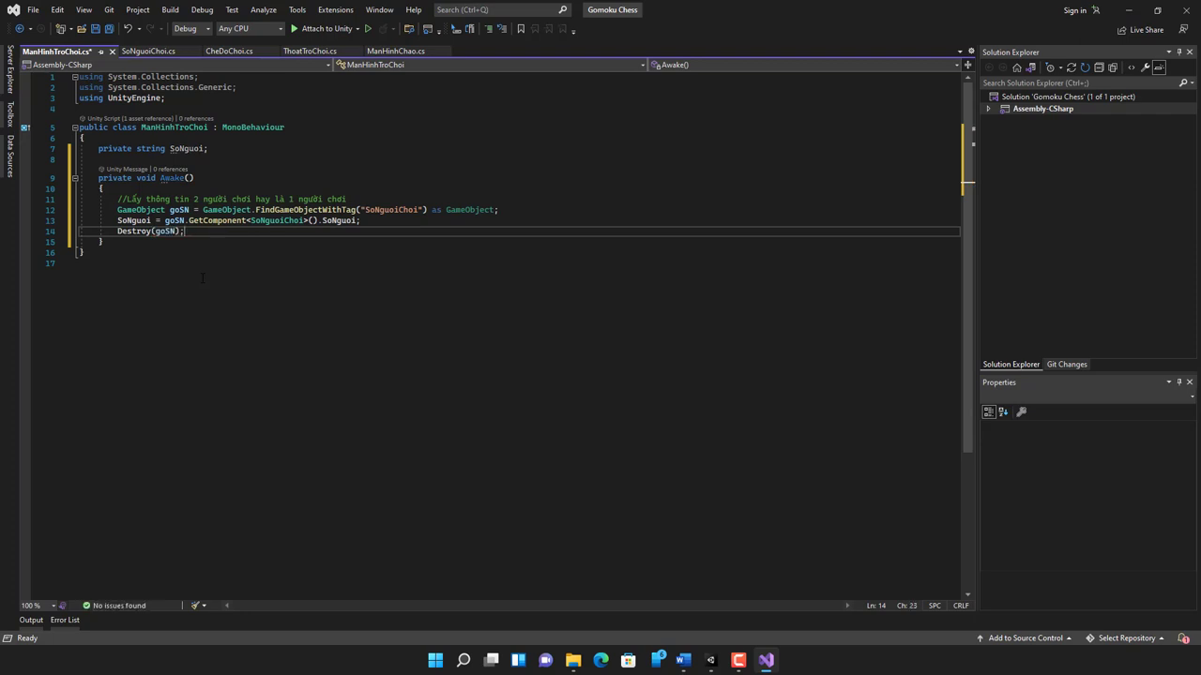
key("Return")
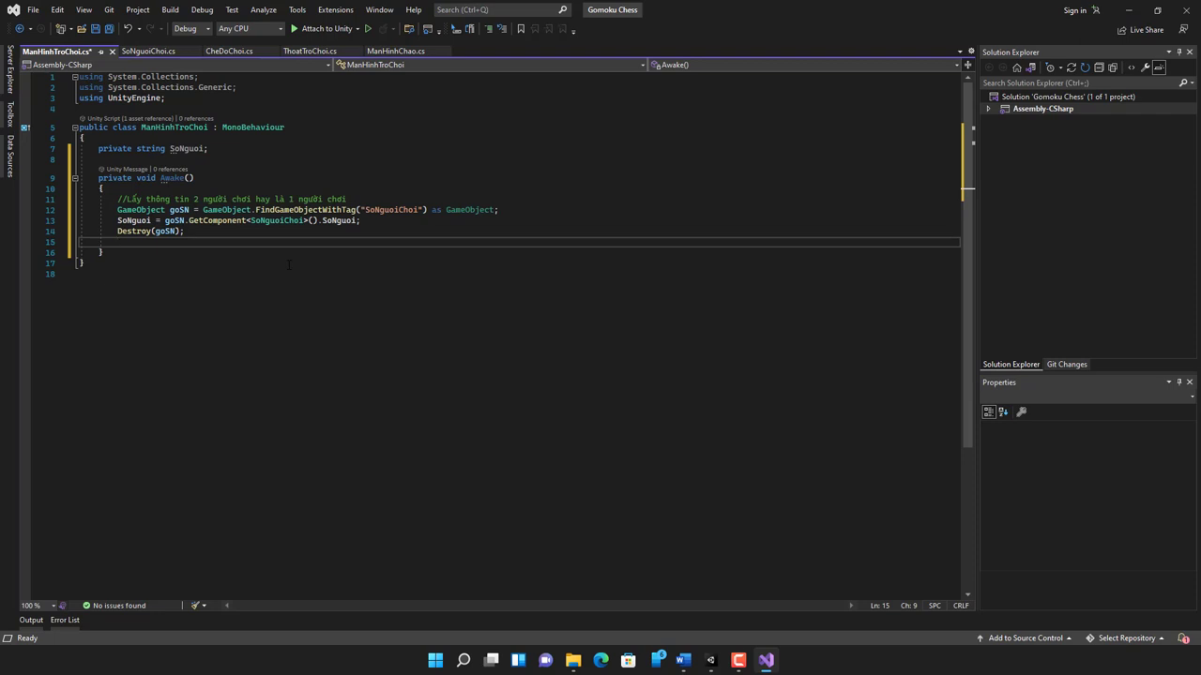
Write Debug.Log(SoNguoi); on line 15 of Awake.
type("De")
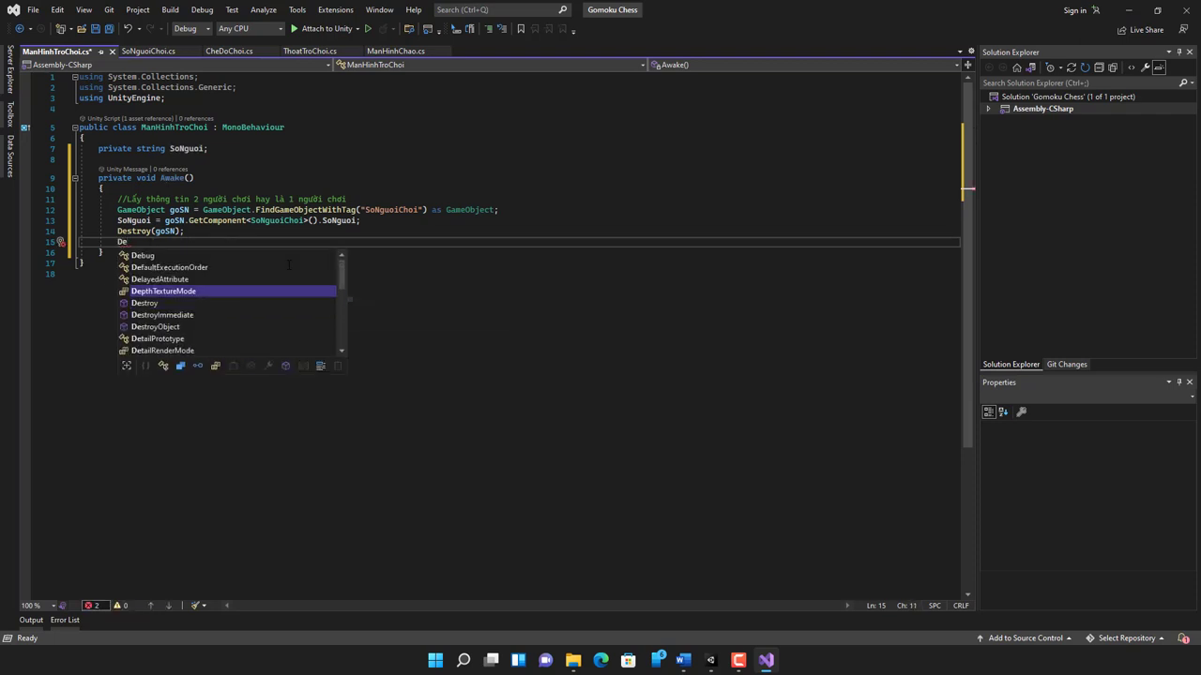
key("Up")
key("Up")
key("Up")
type(".")
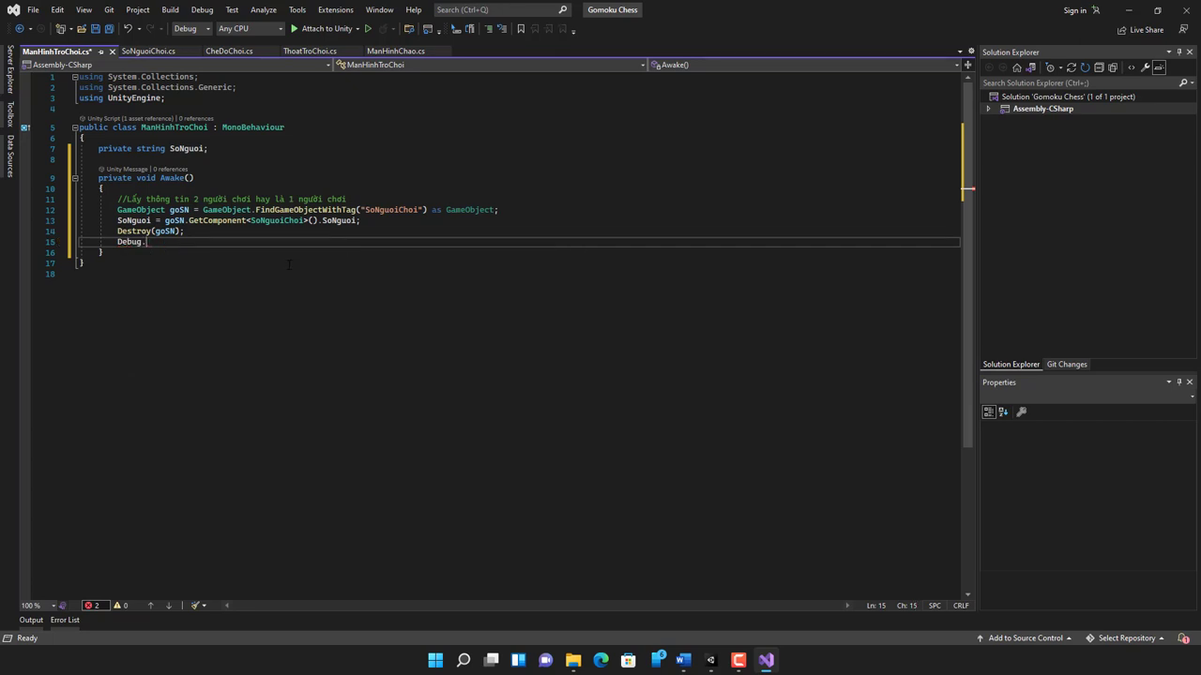
type("Lo")
key("Tab")
type("(")
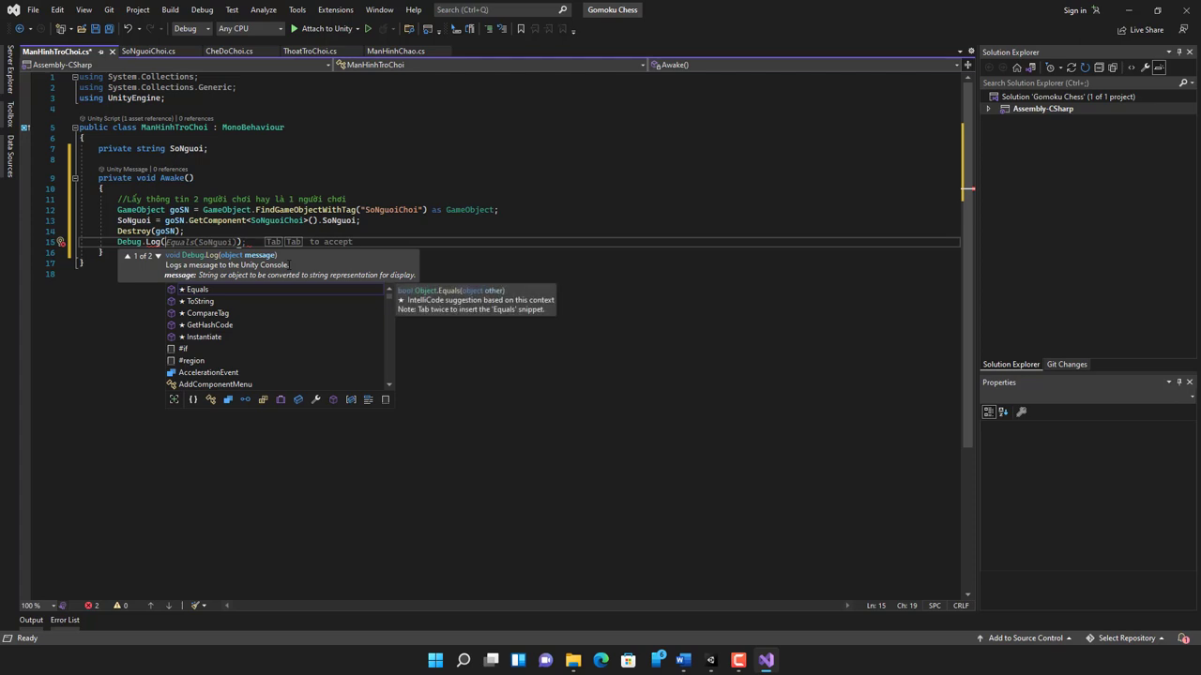
type("SoNguoi")
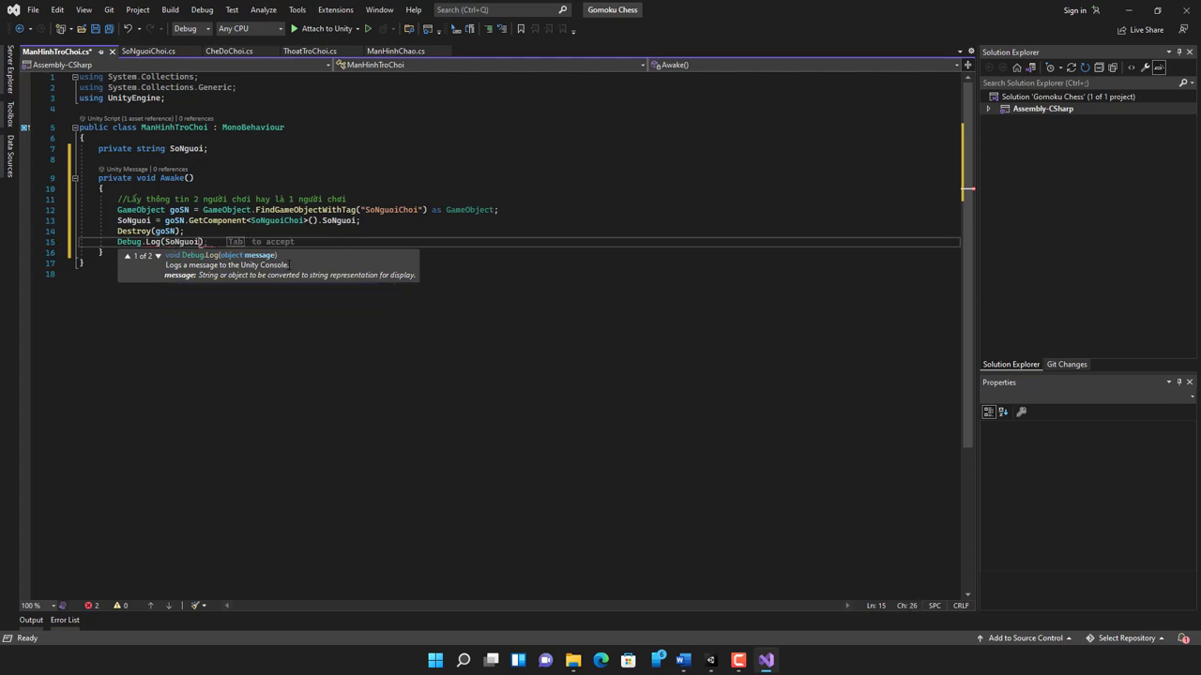
type(")")
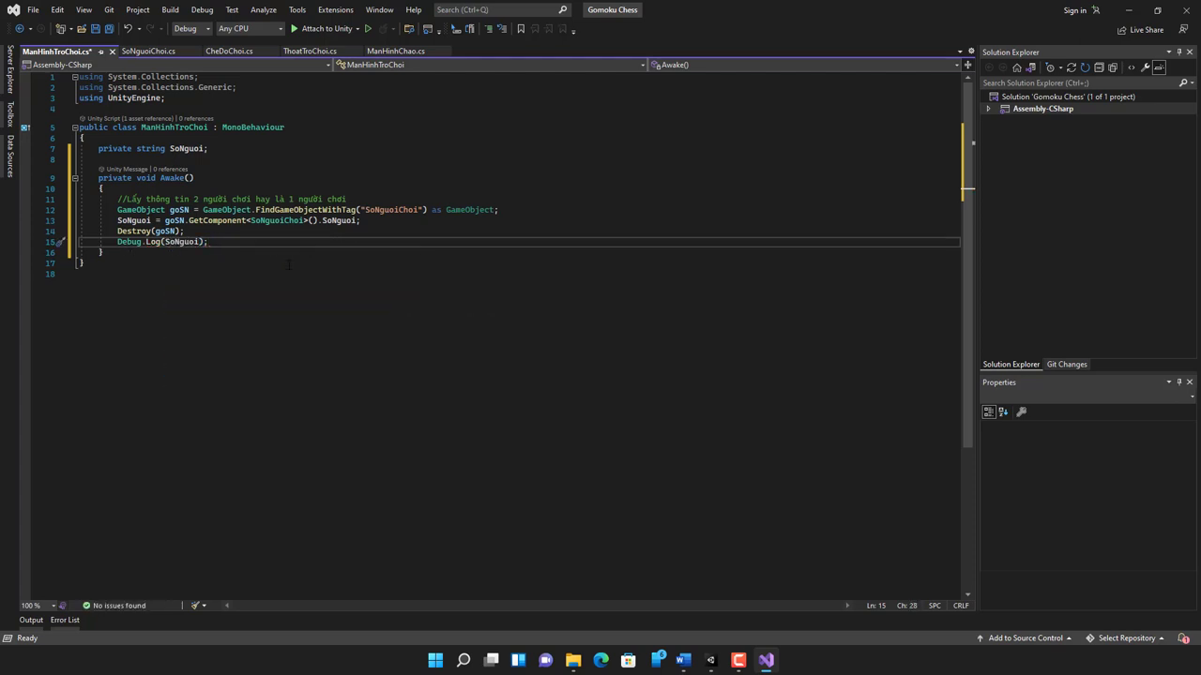
type(";")
Highlight the goSN lookup, SoNguoi assignment, Destroy(goSN) and Debug.Log lines to explain them.
left_click_drag(117, 209, 361, 220)
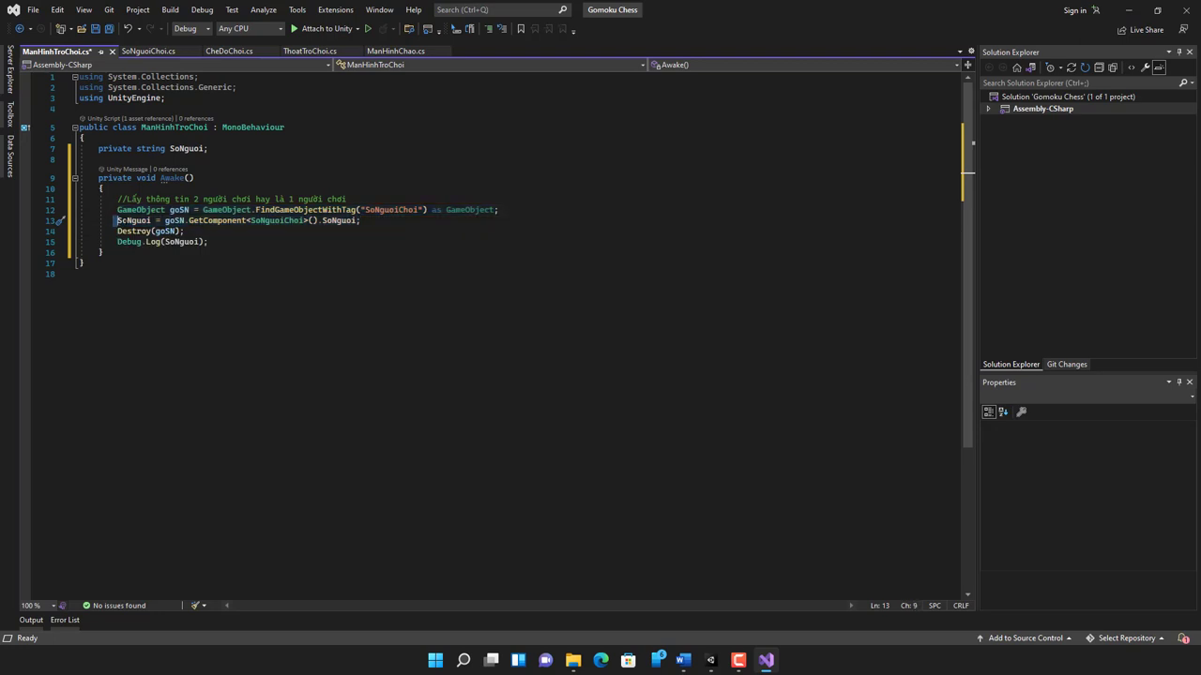
mouse_move(116, 220)
left_mouse_down()
mouse_move(183, 220)
mouse_move(117, 231)
left_mouse_up()
left_click(173, 230)
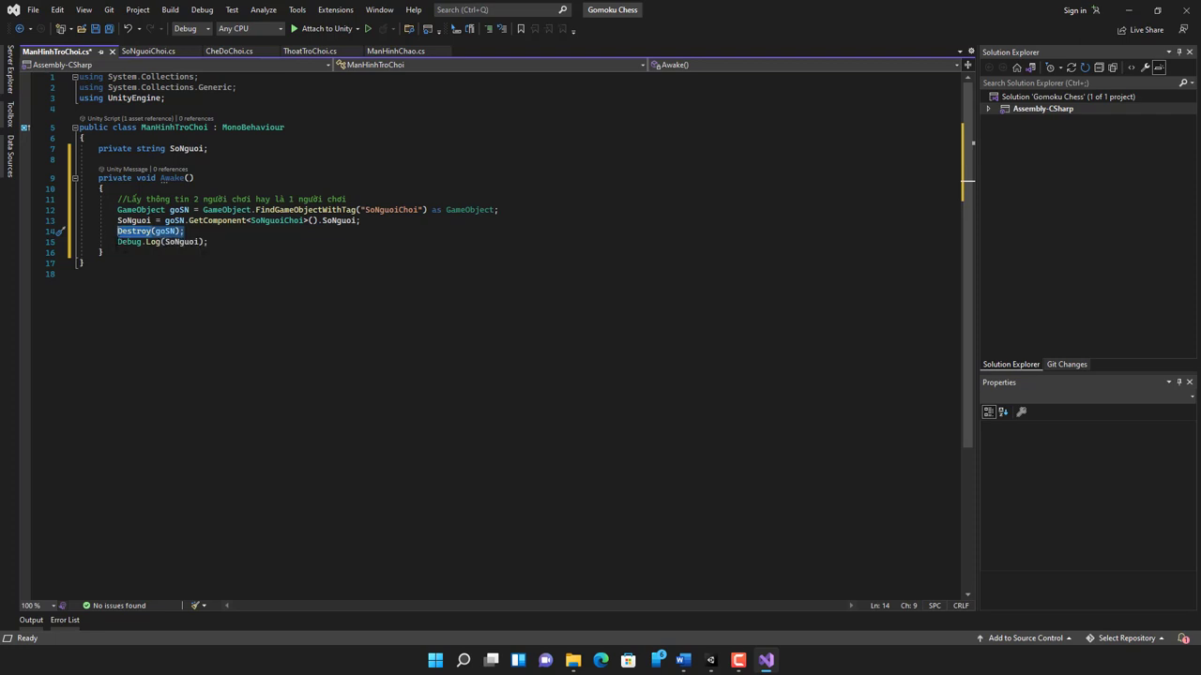
left_click_drag(118, 242, 210, 242)
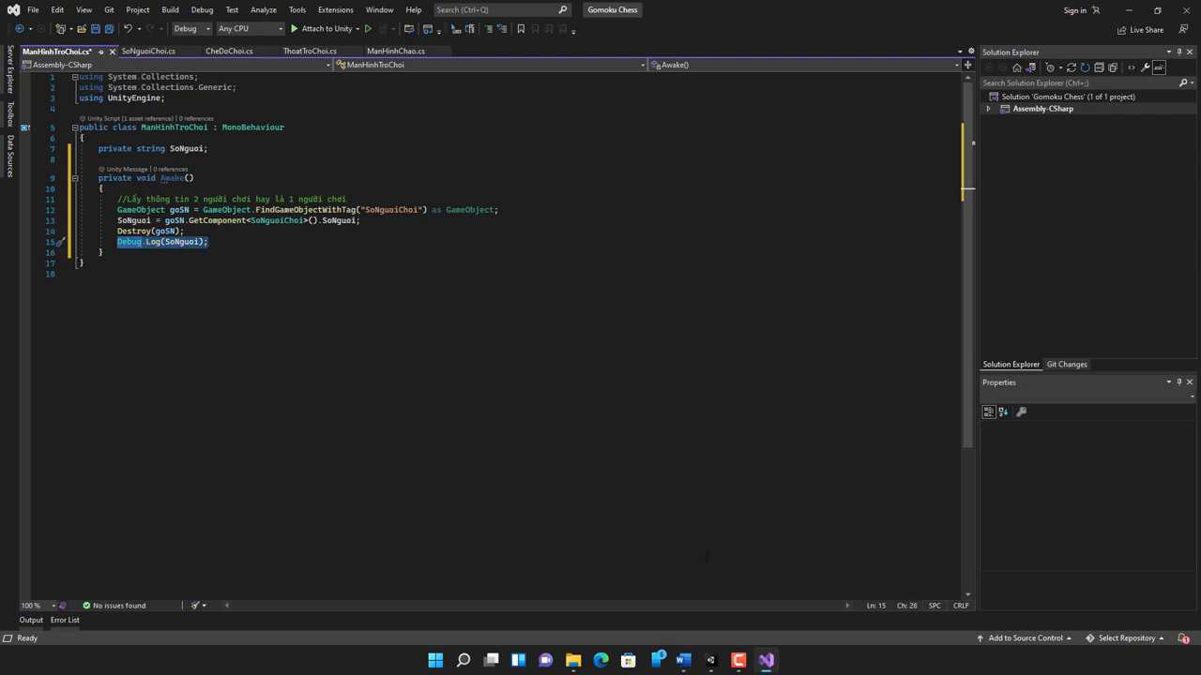
Save ManHinhTroChoi.cs as Unicode and go back to Unity.
key("ctrl+s")
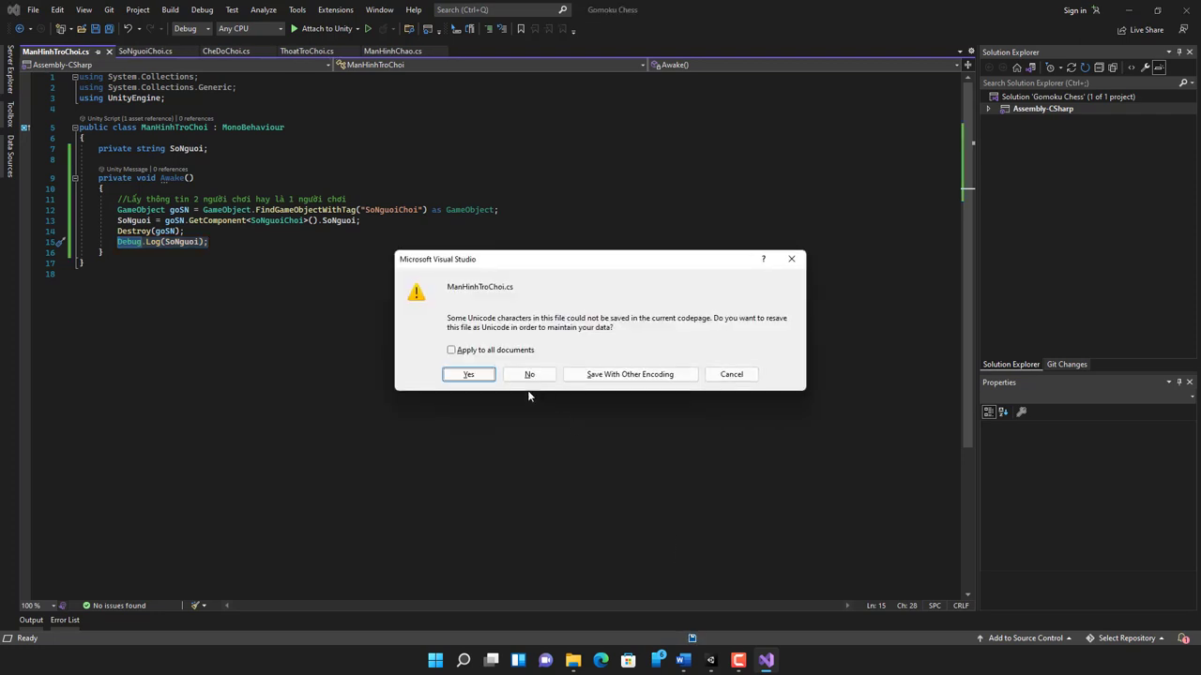
left_click(468, 375)
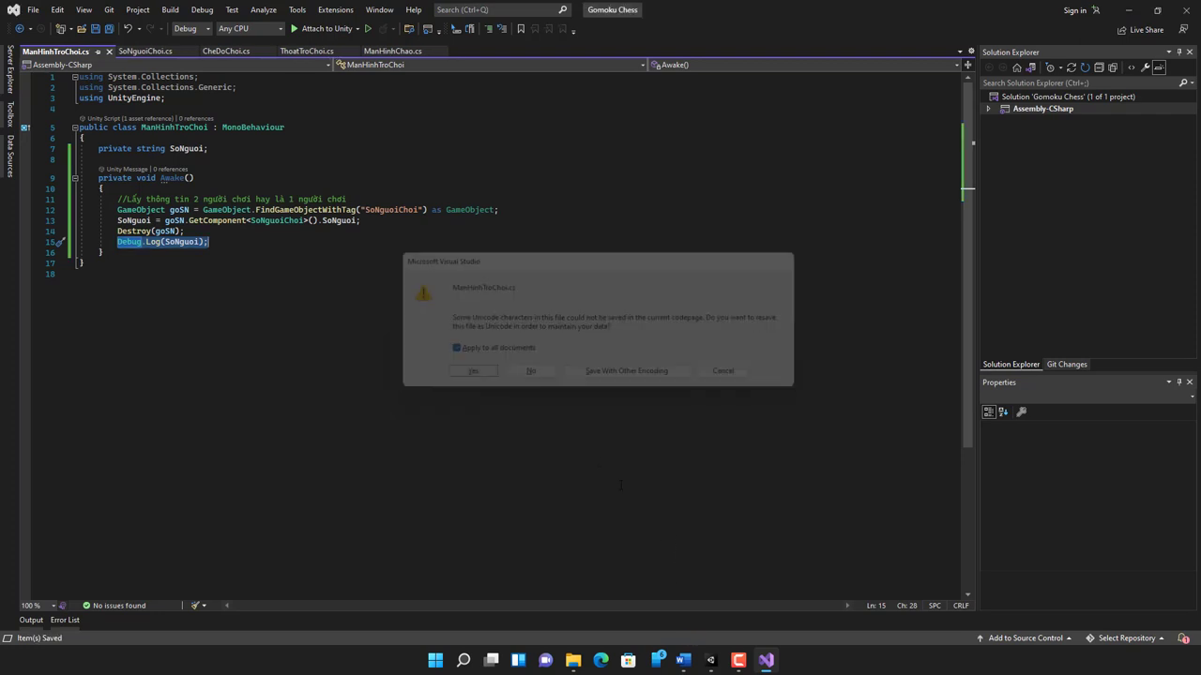
left_click(711, 665)
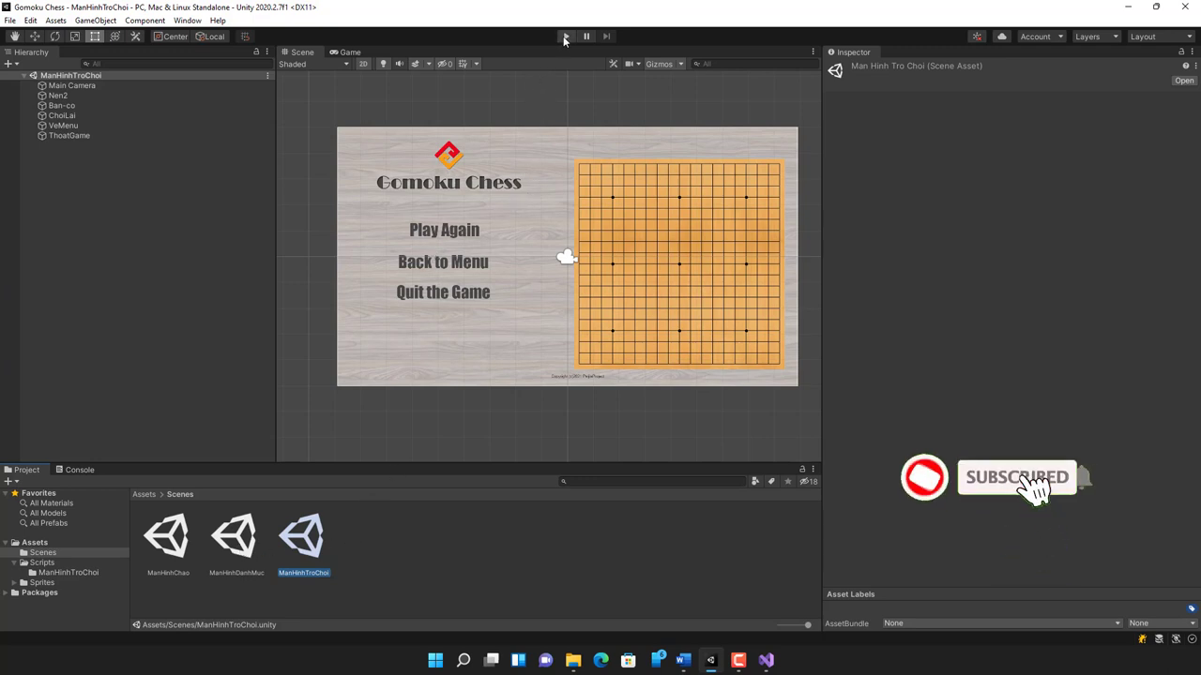
Test-run the board scene briefly, then open the ManHinhDanhMuc menu scene.
left_click(564, 39)
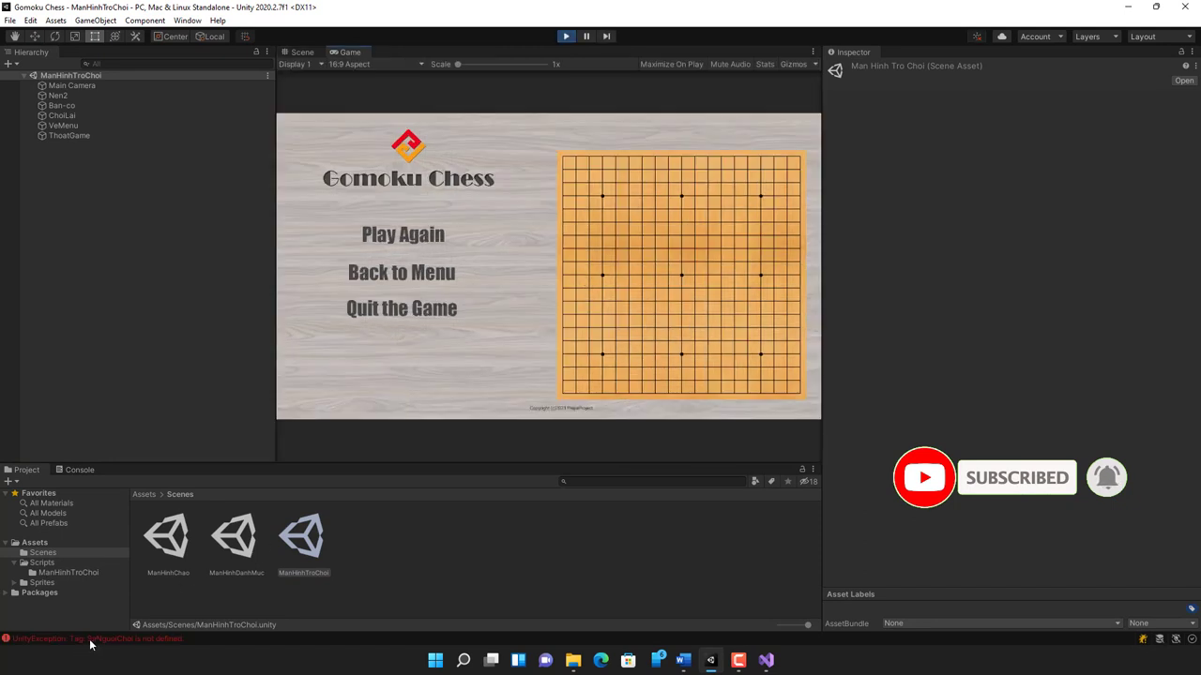
left_click(567, 37)
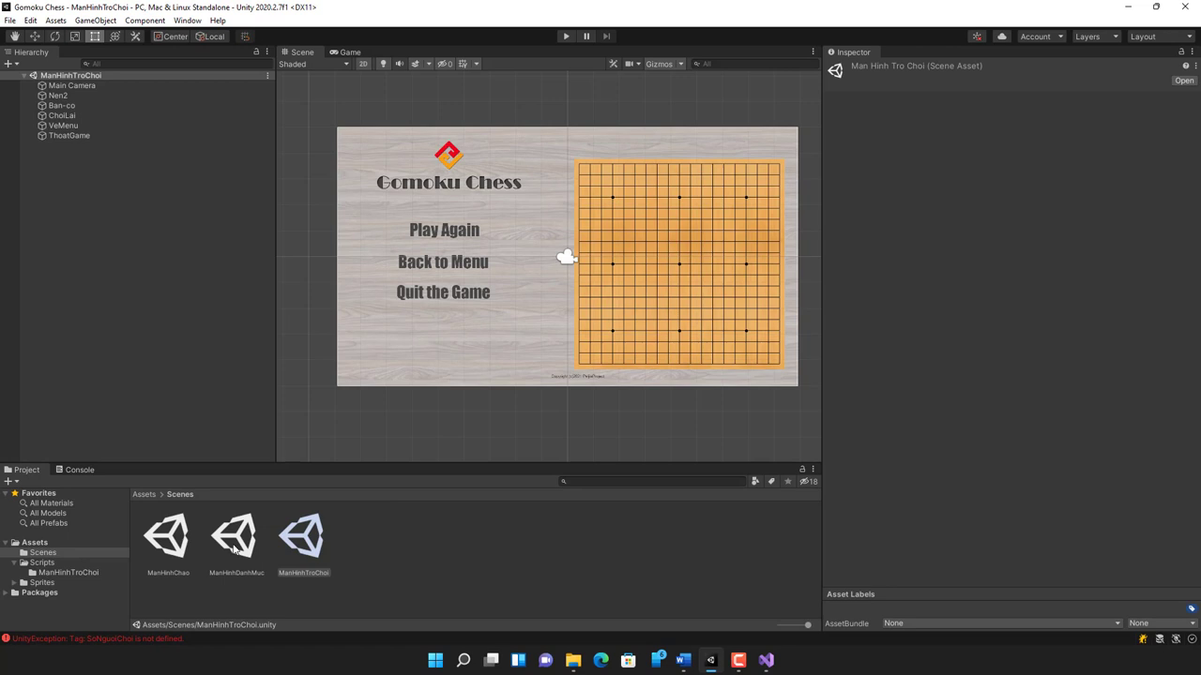
double_click(234, 550)
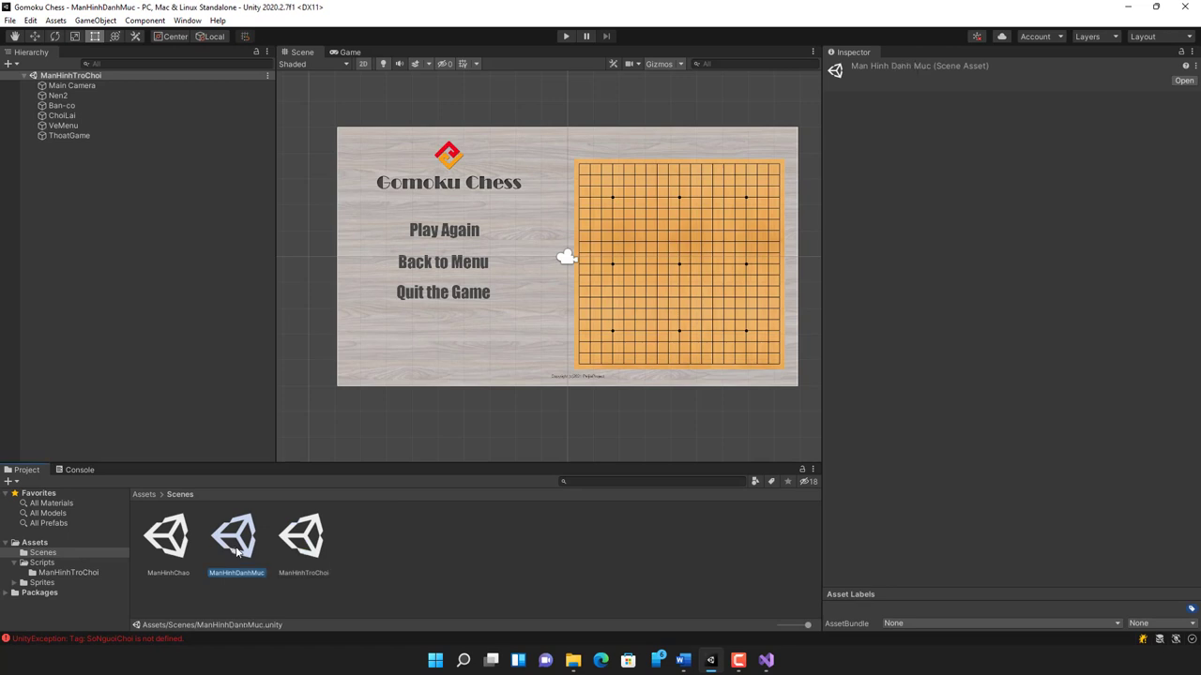
Play from the menu via Human VS Computer, revealing the undefined SoNguoiChoi tag error in Console.
left_click(565, 37)
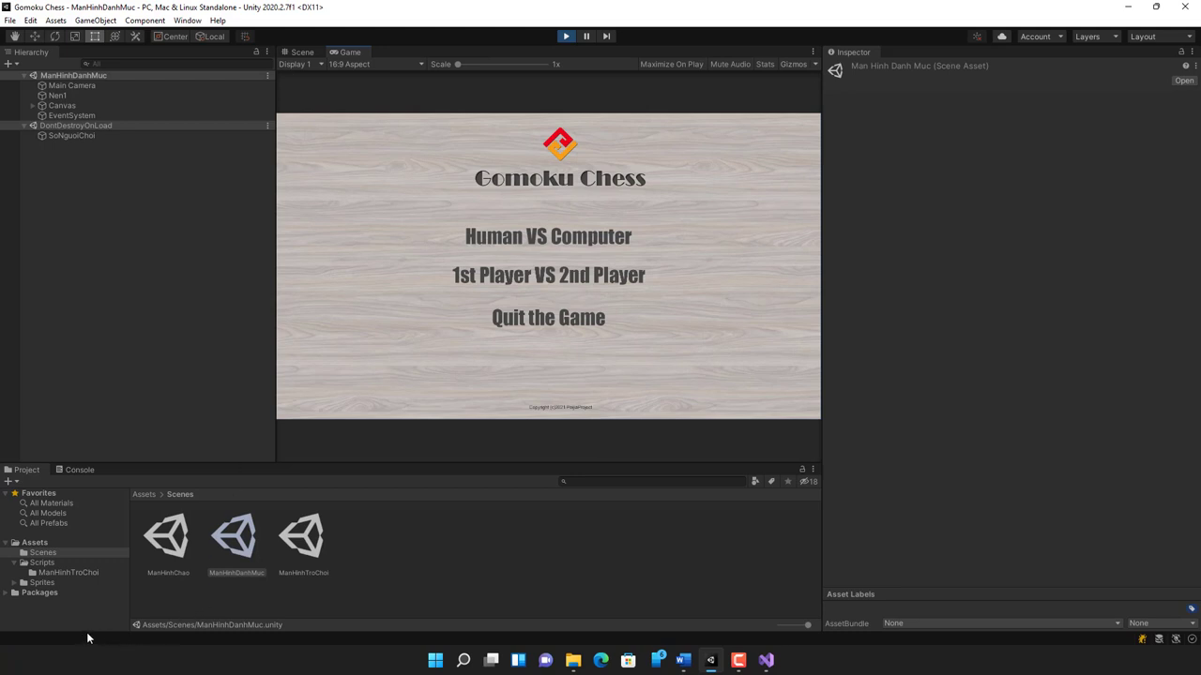
left_click(73, 472)
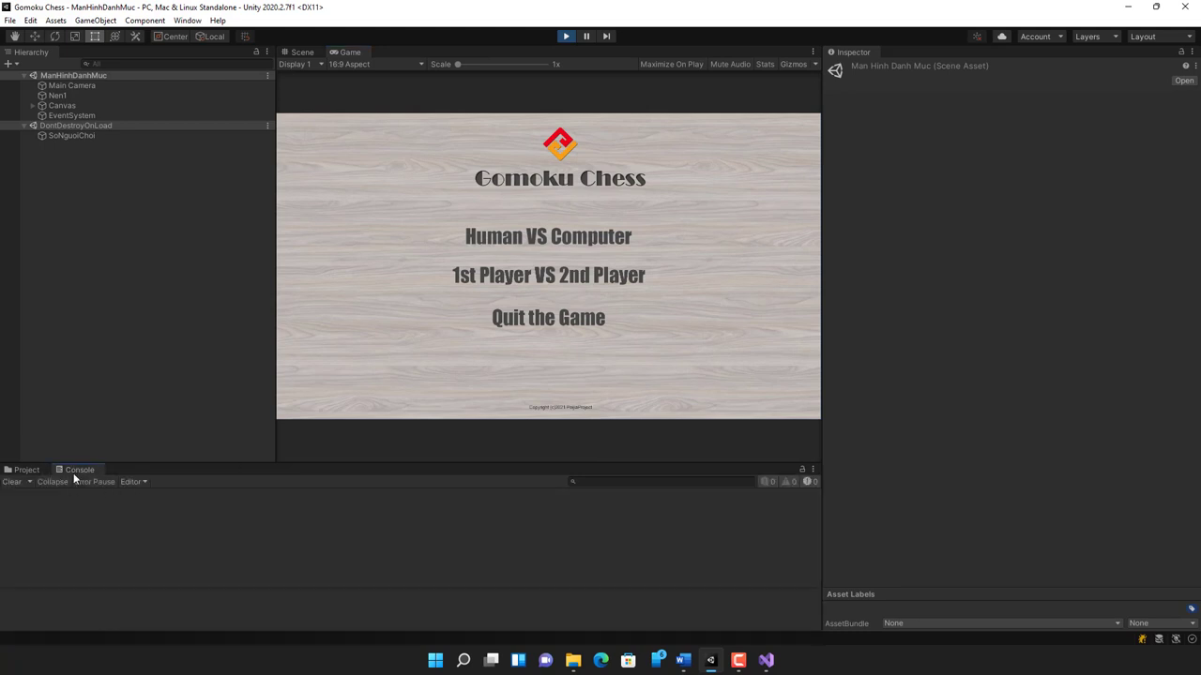
left_click(575, 244)
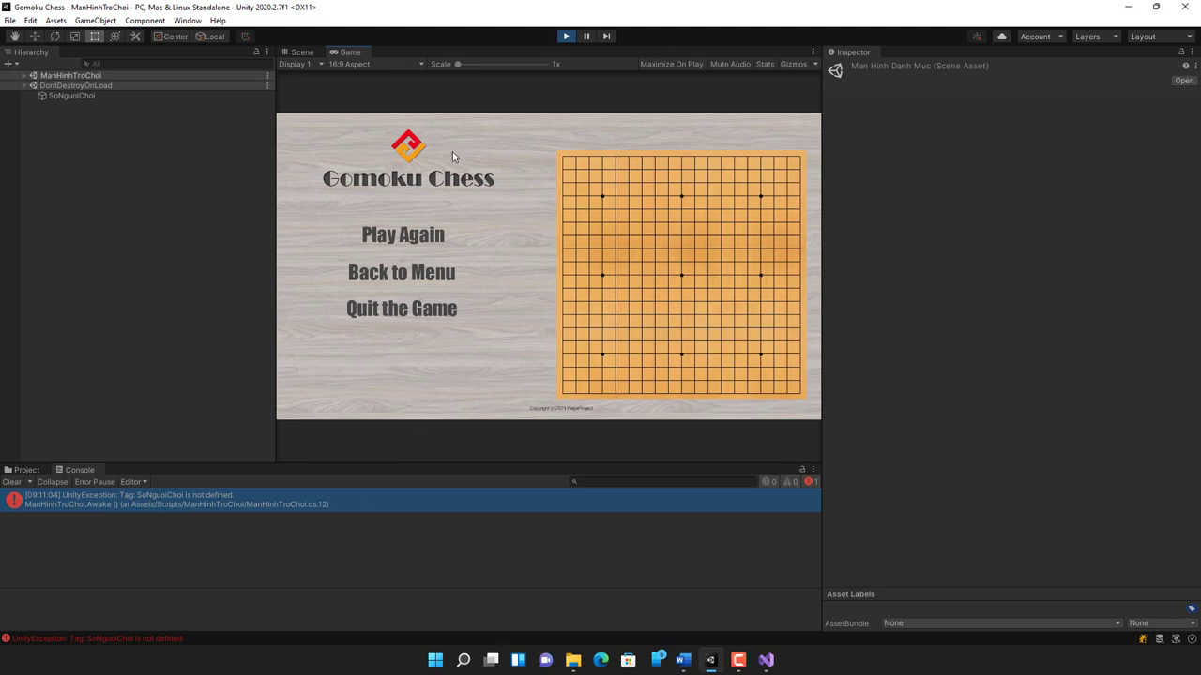
left_click(566, 37)
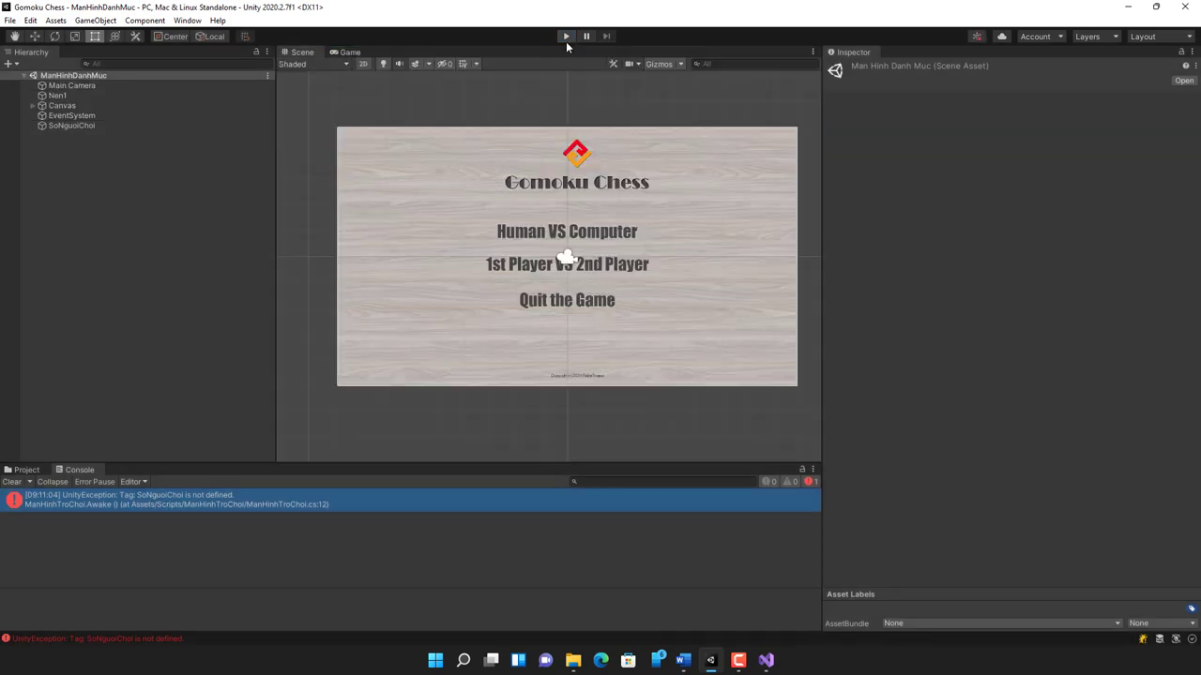
Define a new tag named SoNguoiChoi in the Tags list.
left_click(87, 126)
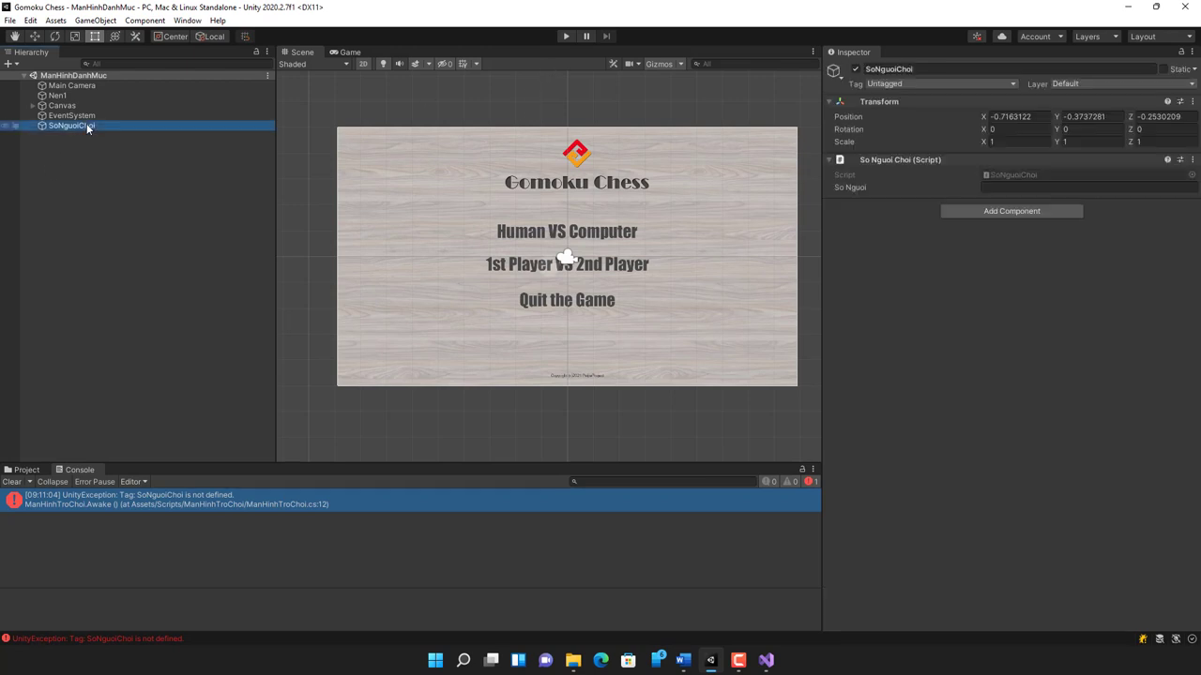
left_click(1011, 84)
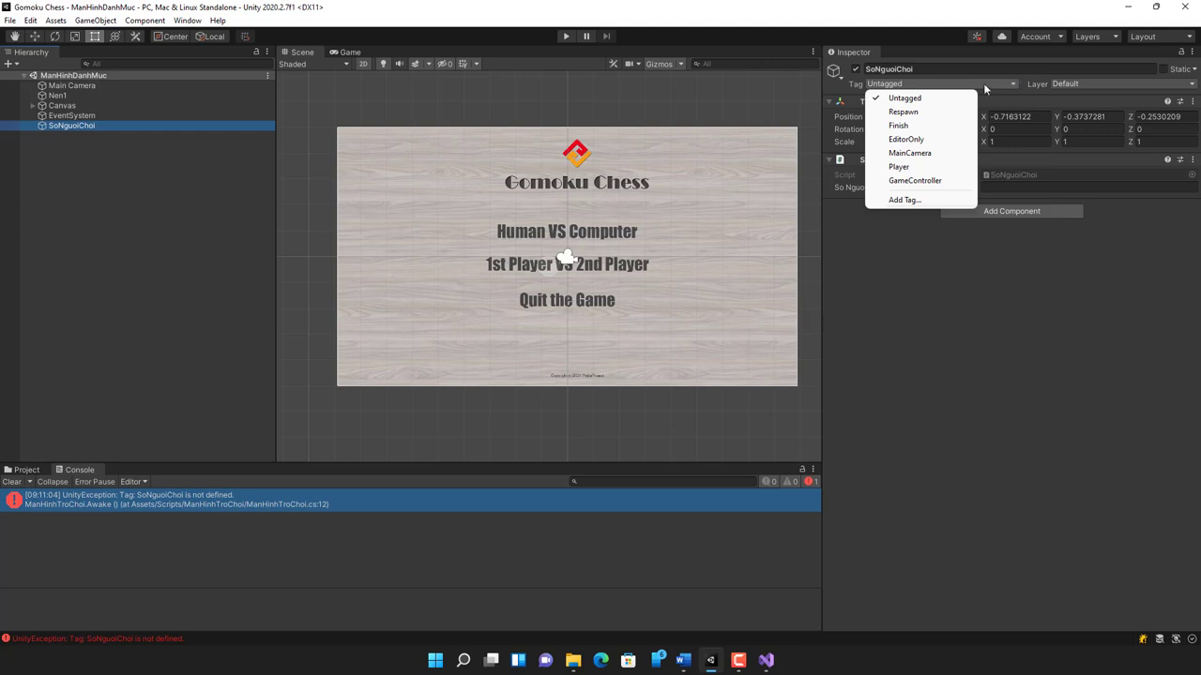
left_click(908, 201)
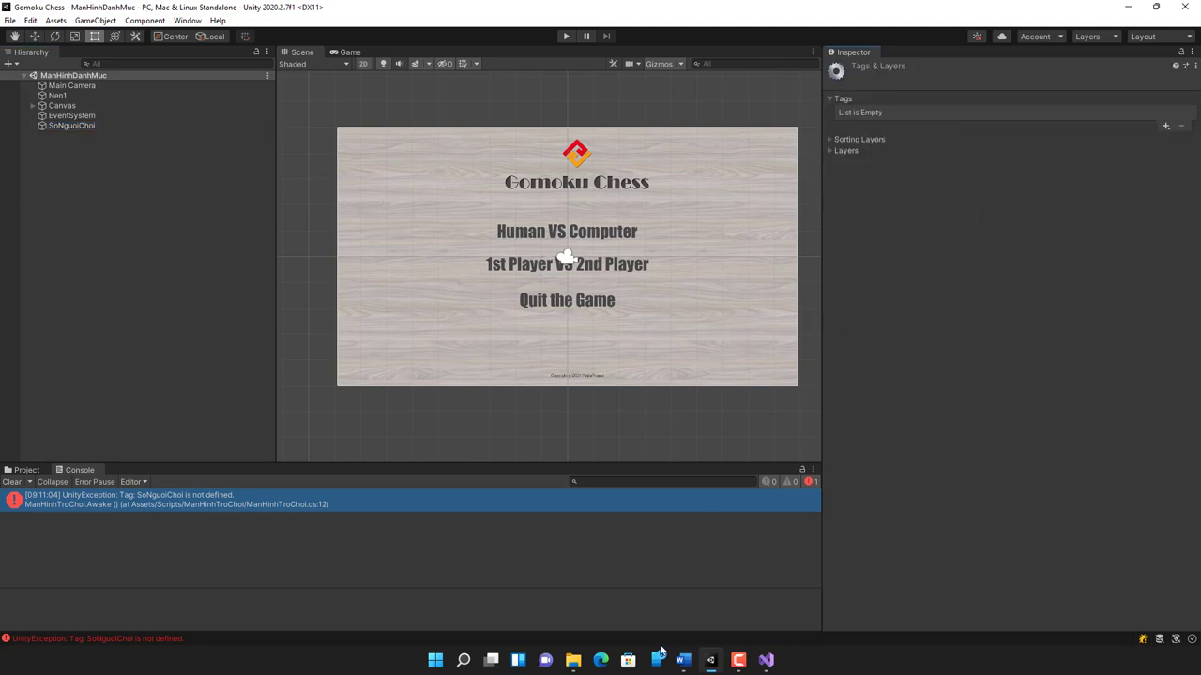
left_click(766, 659)
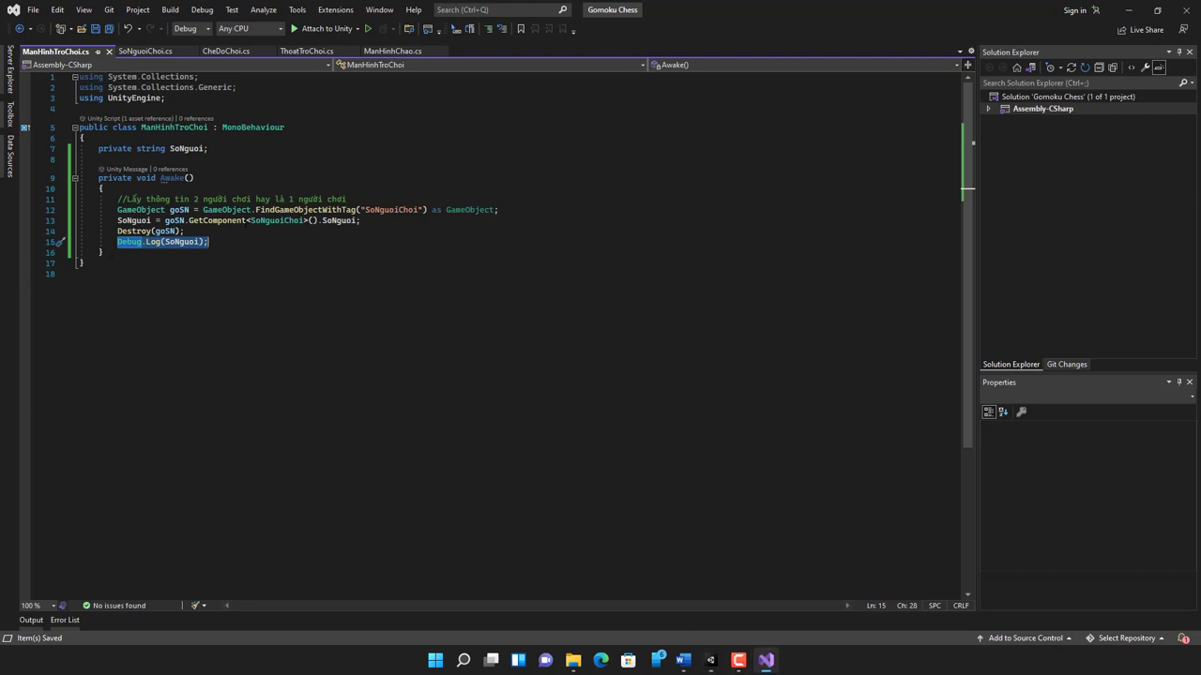
left_click(710, 659)
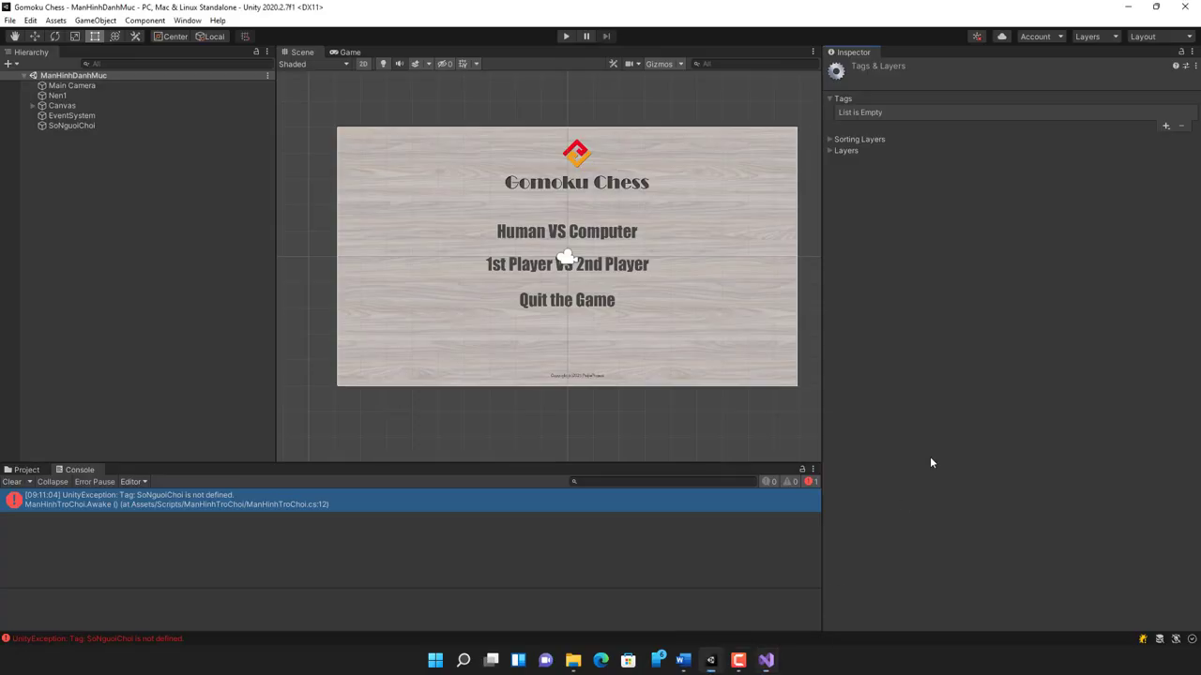
left_click(1166, 126)
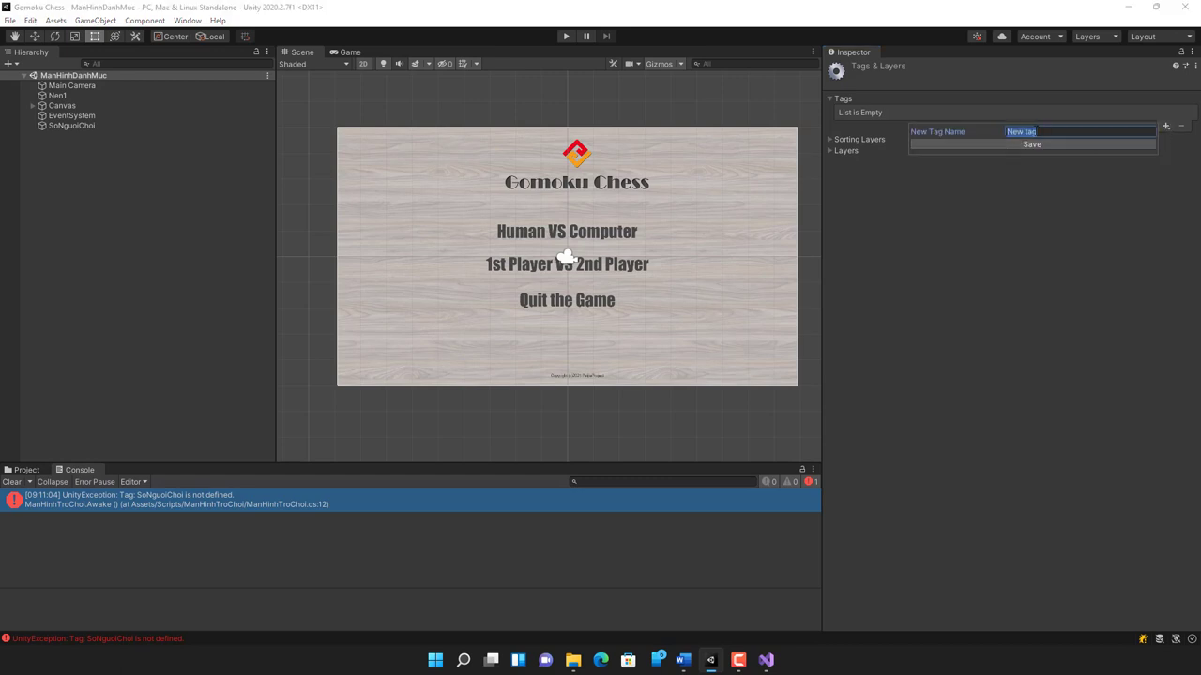
type("SoNGu")
key("BackSpace")
key("BackSpace")
type("guoiC")
type("hoi")
key("Return")
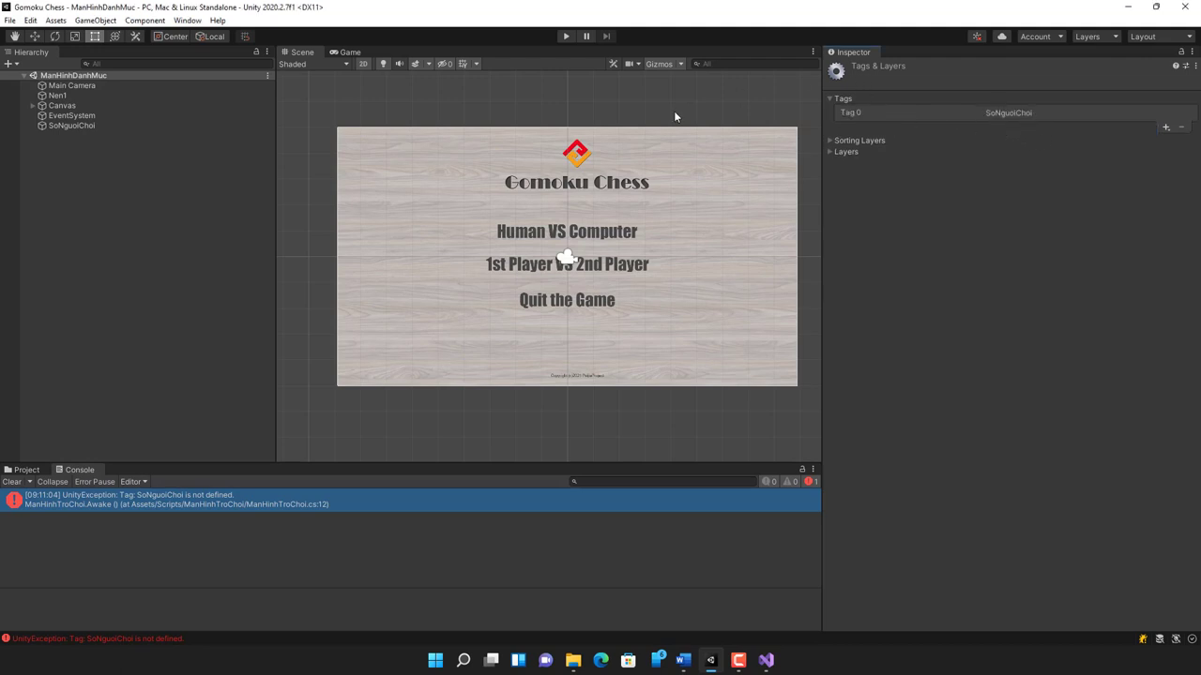
Assign the SoNguoiChoi tag to the SoNguoiChoi object.
left_click(65, 125)
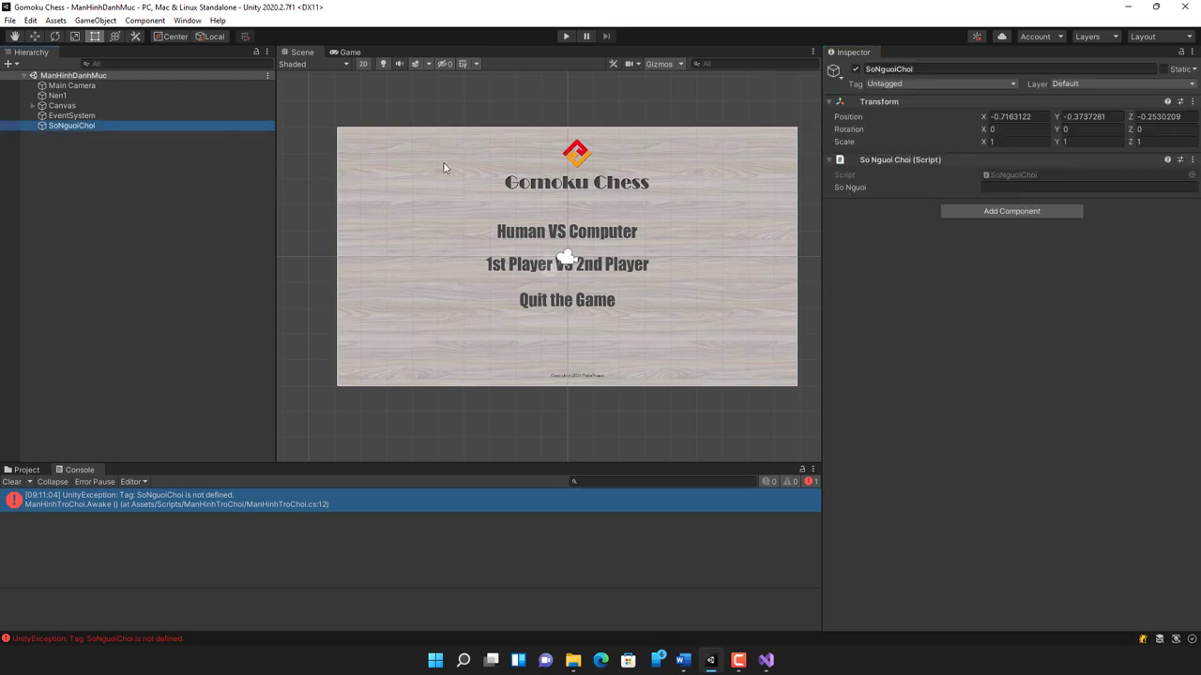
left_click(1013, 82)
left_click(923, 197)
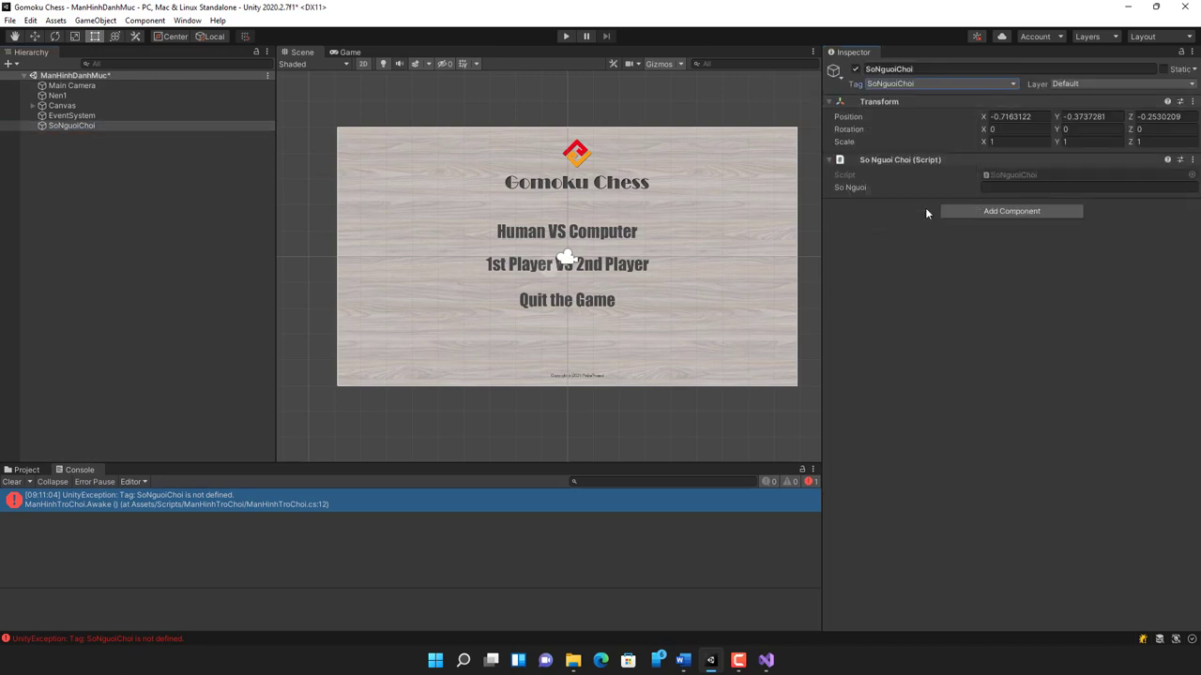
Test-play the Human VS Computer choice, which loads the board and logs 1nguoi.
left_click(436, 432)
left_click(565, 37)
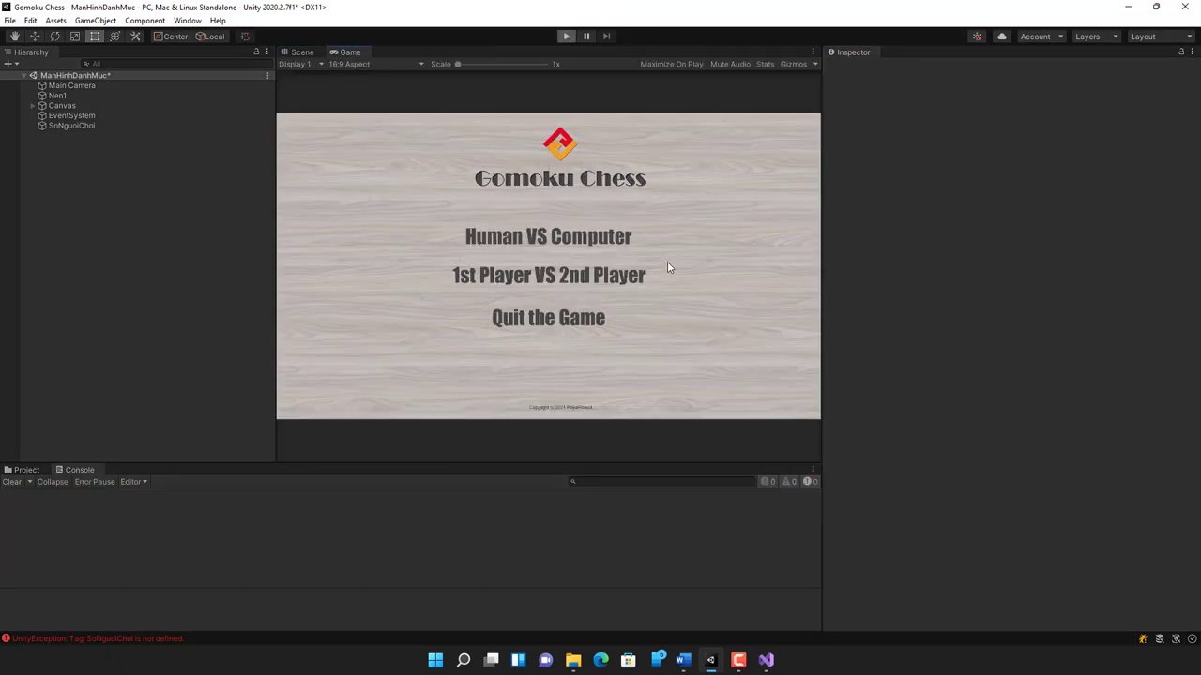
left_click(553, 239)
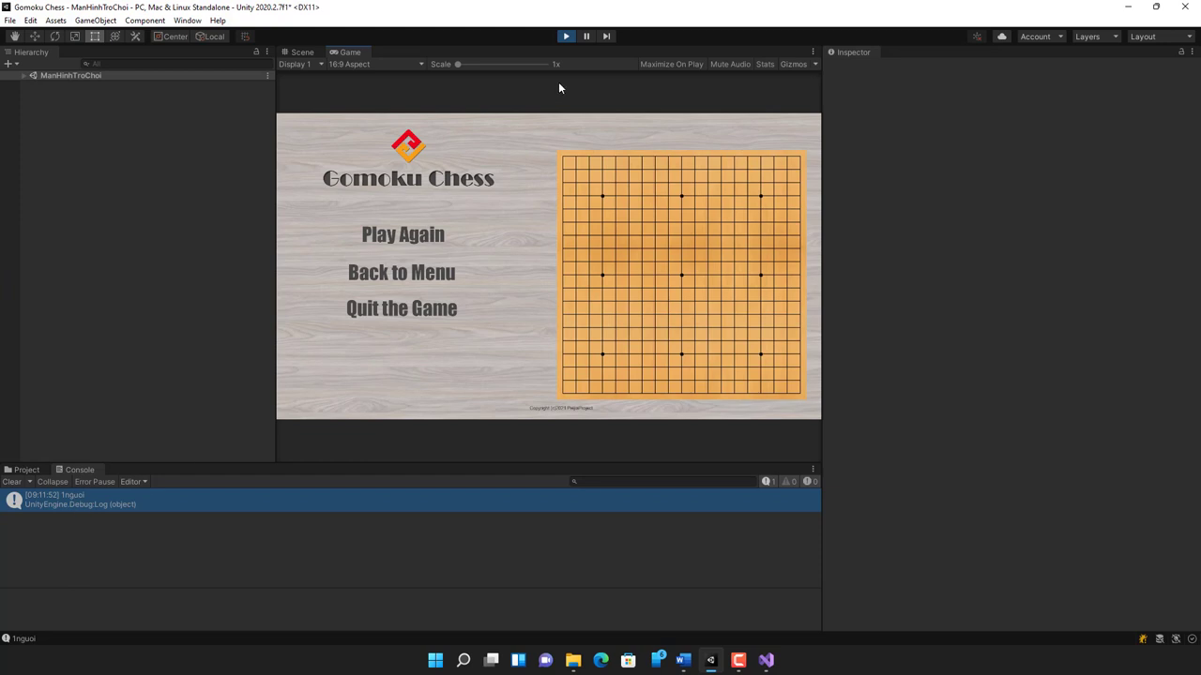
left_click(566, 37)
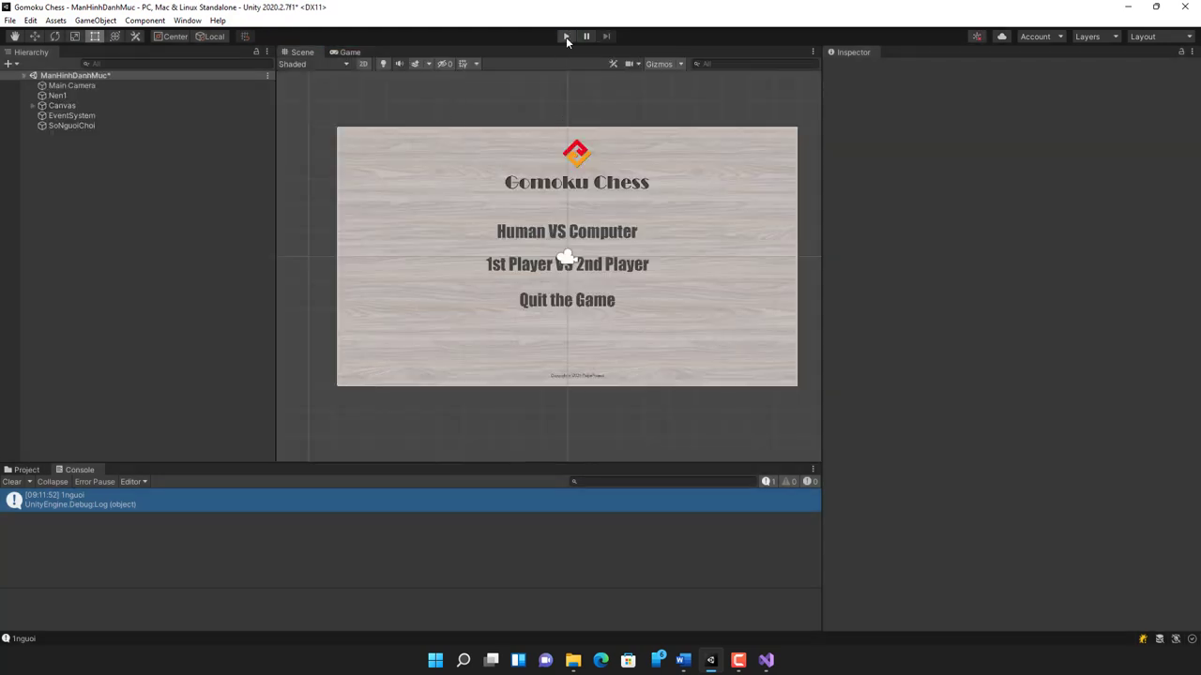
Test-play the 1st Player VS 2nd Player choice, which logs 2nguoi.
left_click(566, 37)
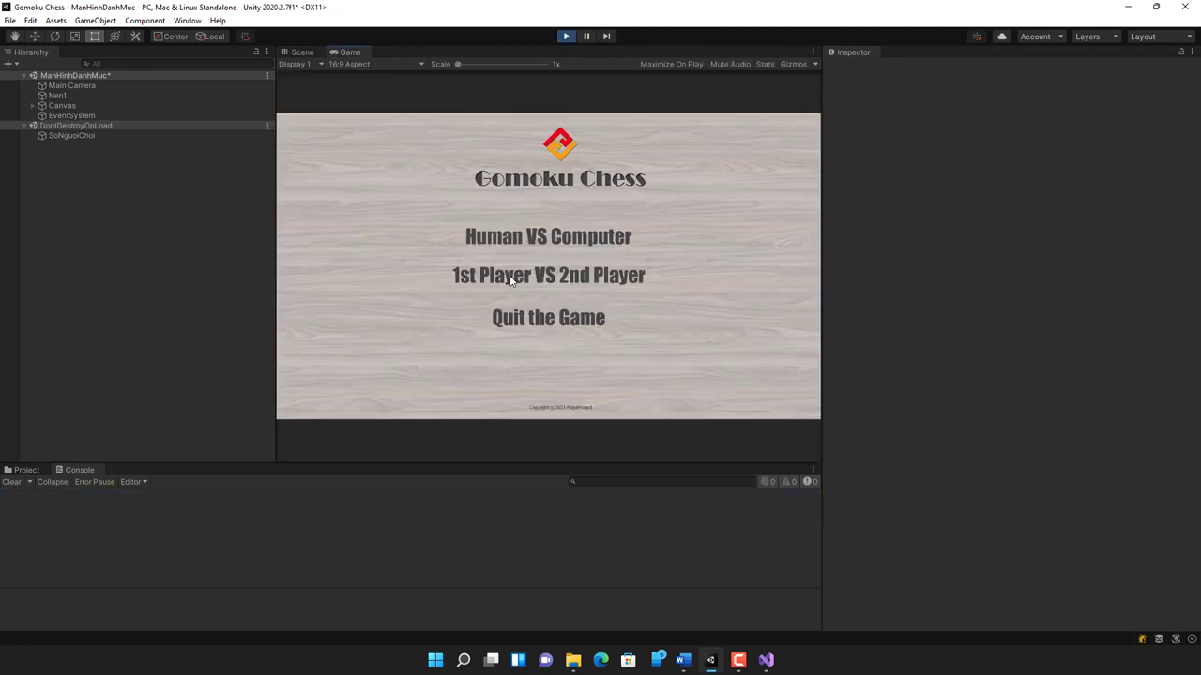
left_click(555, 282)
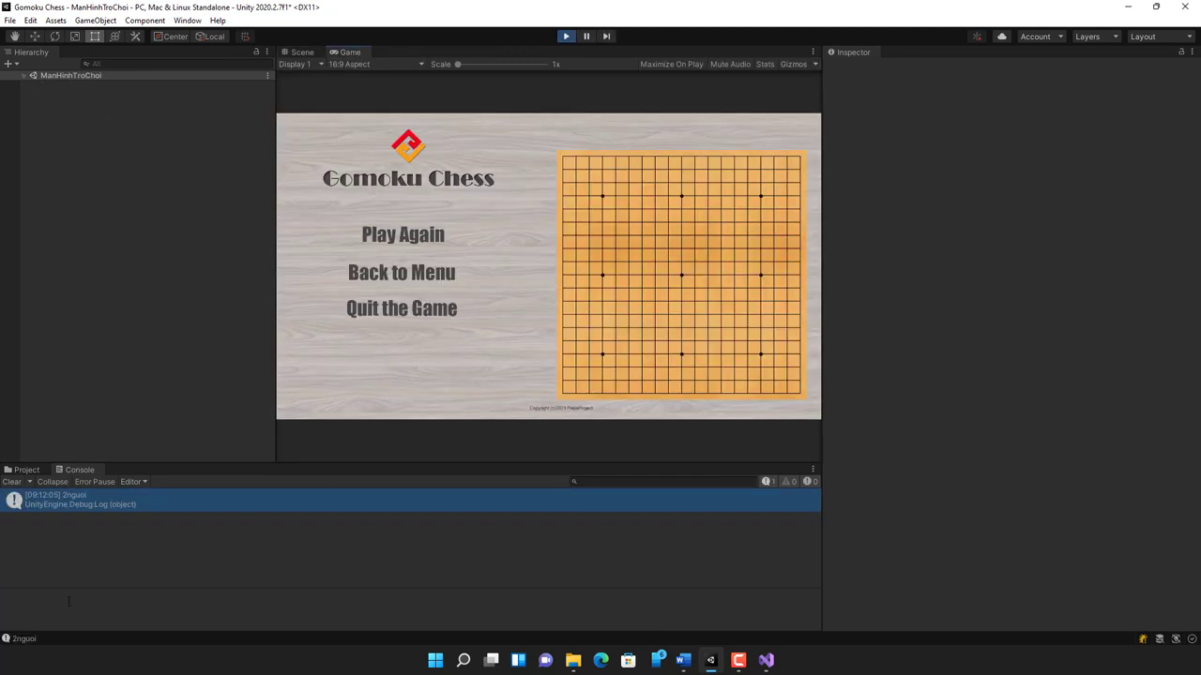
left_click(565, 37)
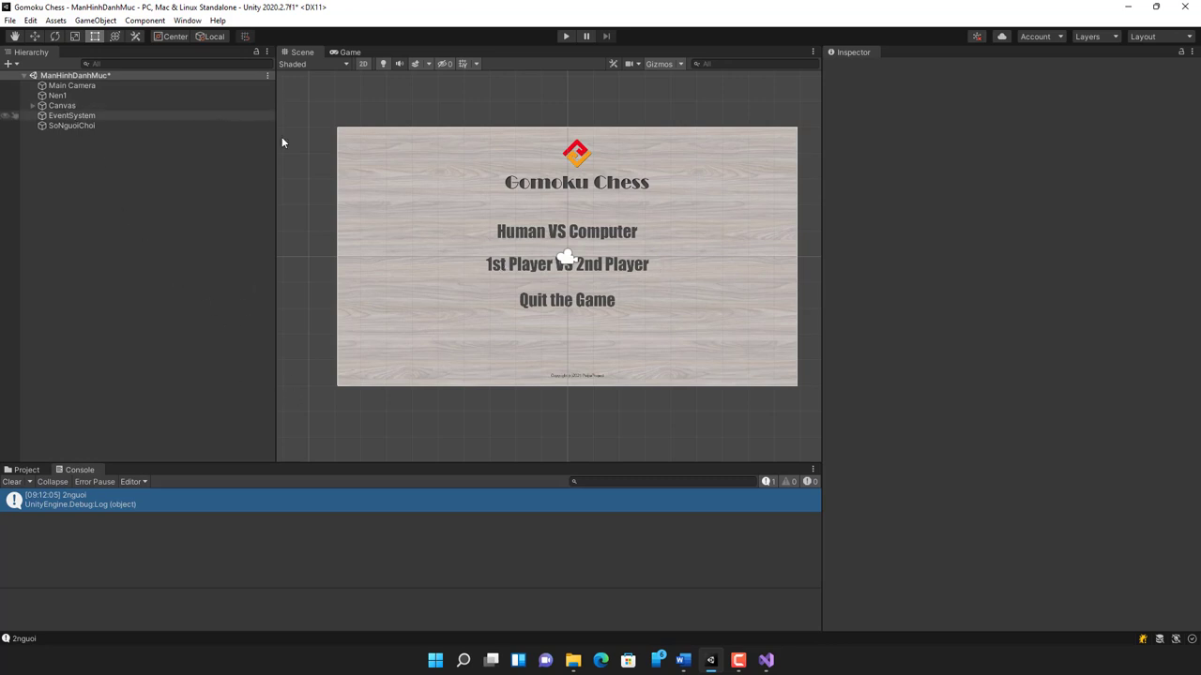
Save the menu scene, open the ManHinhTroChoi scene, and browse the Sprites folder assets.
key("ctrl+s")
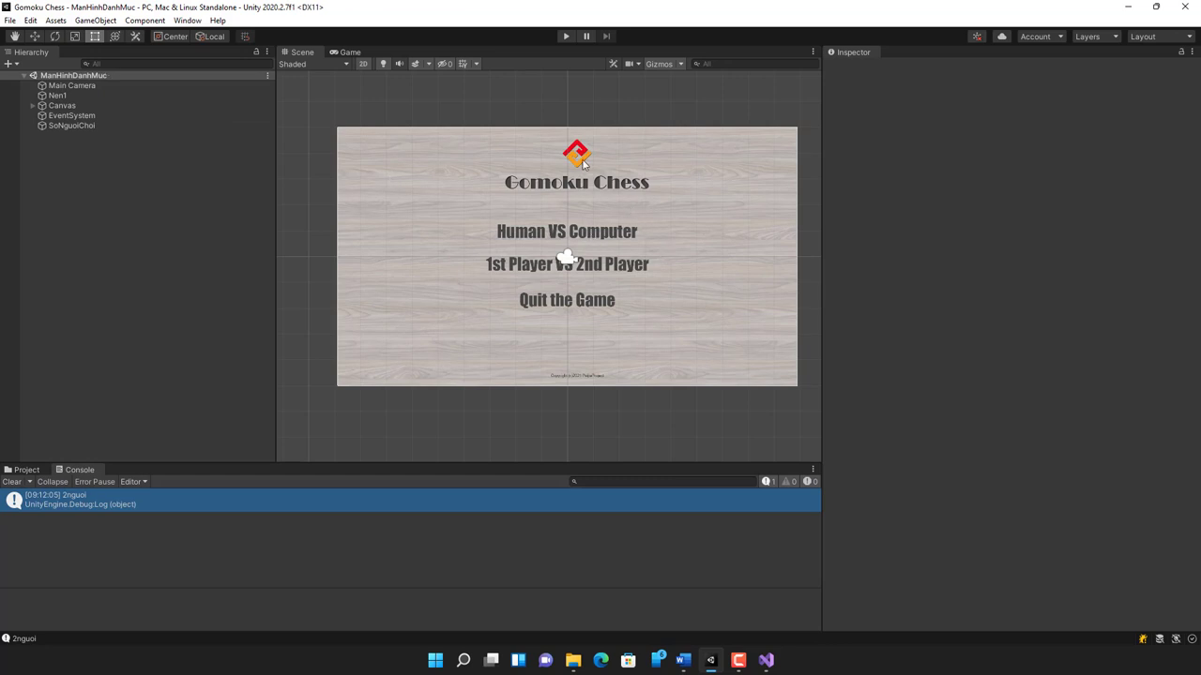
left_click(20, 470)
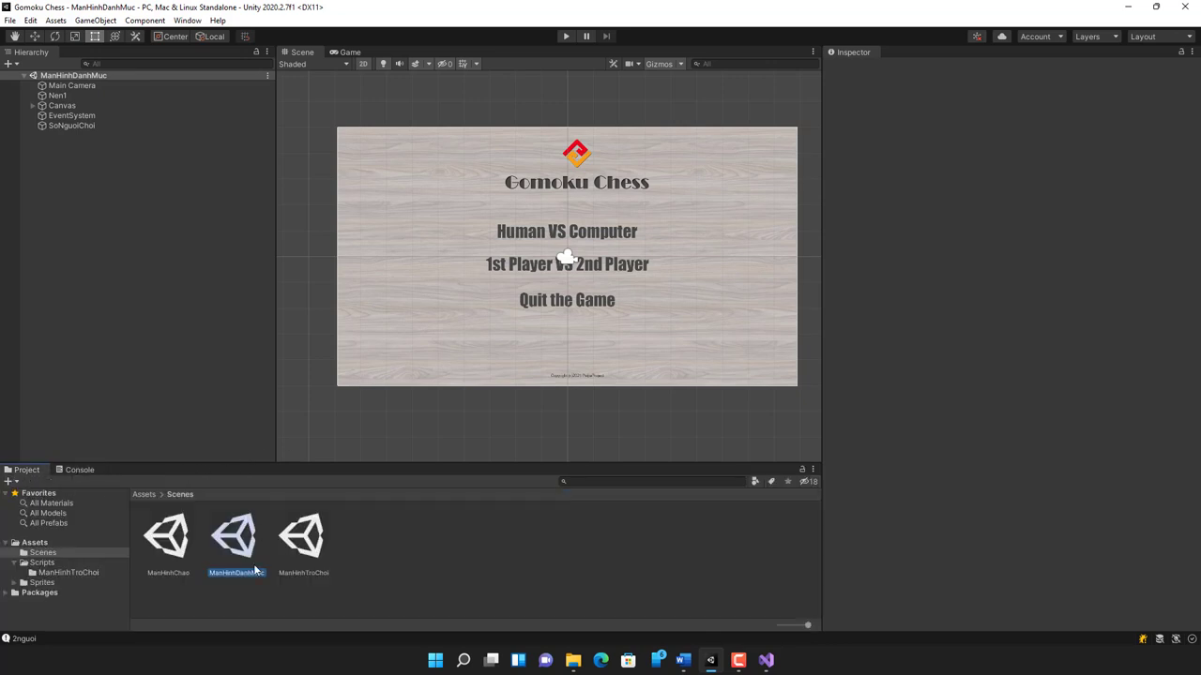
left_click(69, 573)
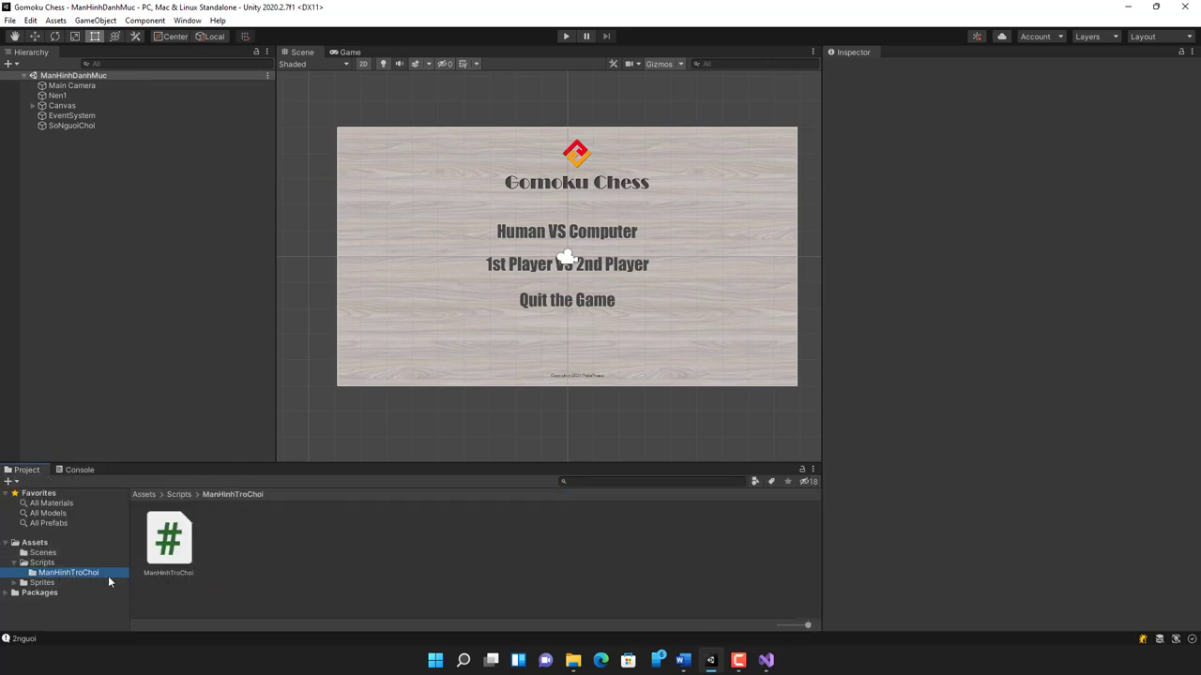
left_click(42, 554)
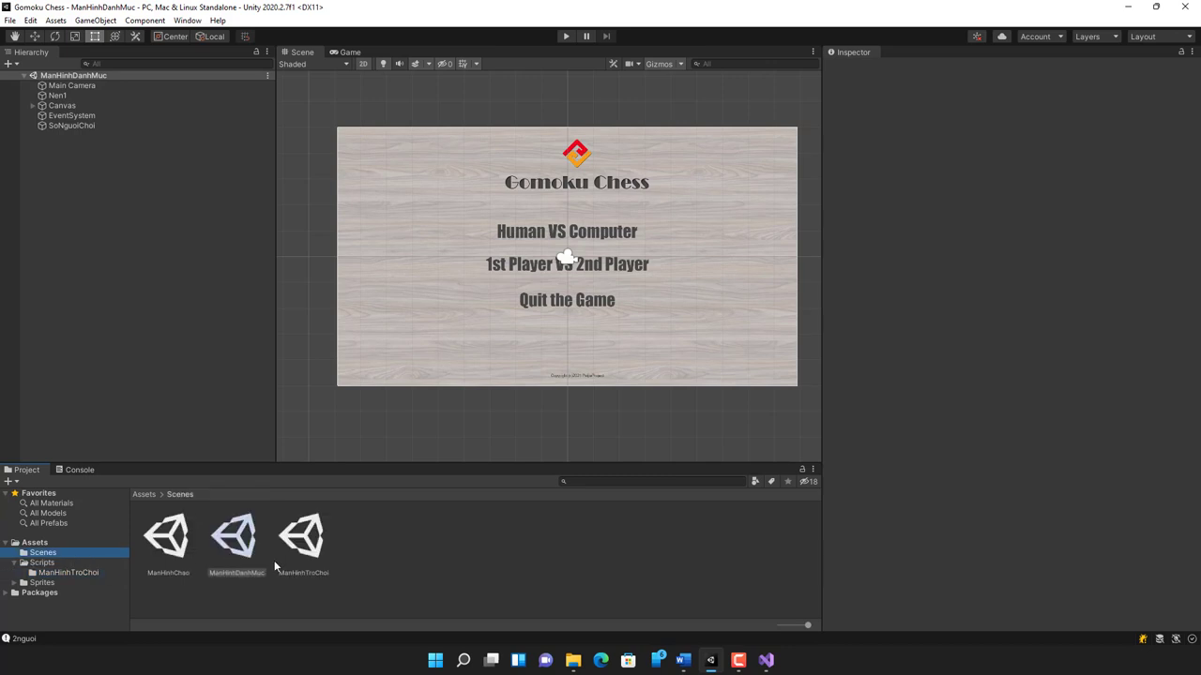
double_click(319, 541)
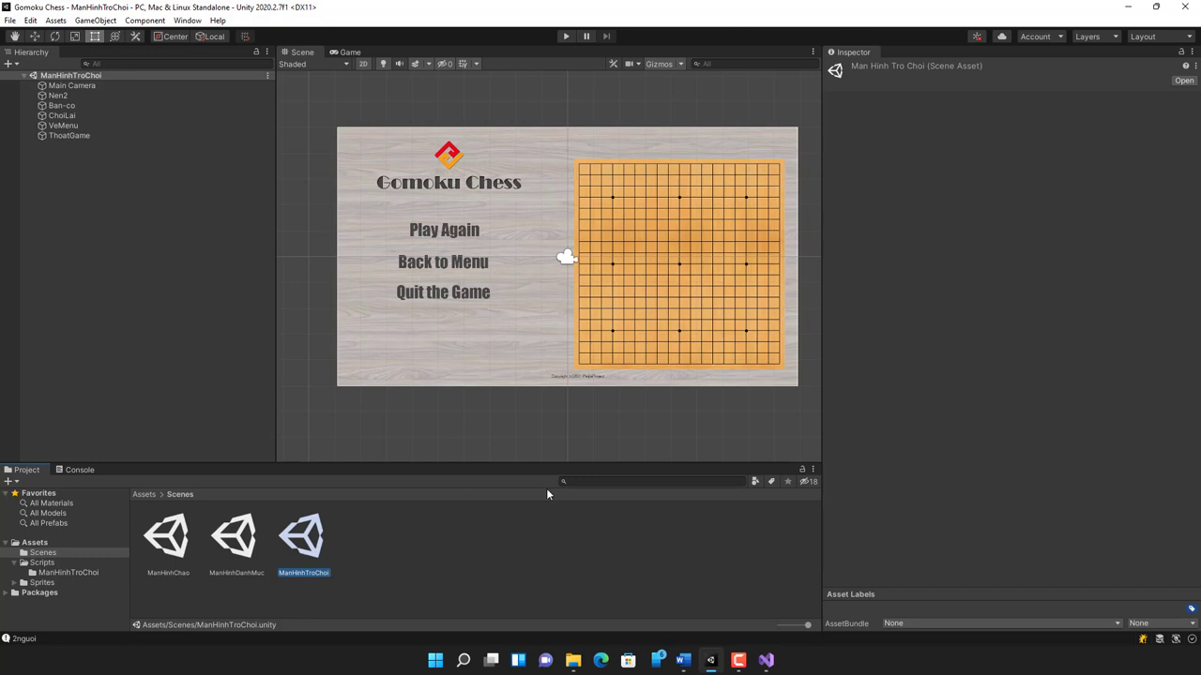
left_click(41, 584)
scroll(689, 538, "down", 2)
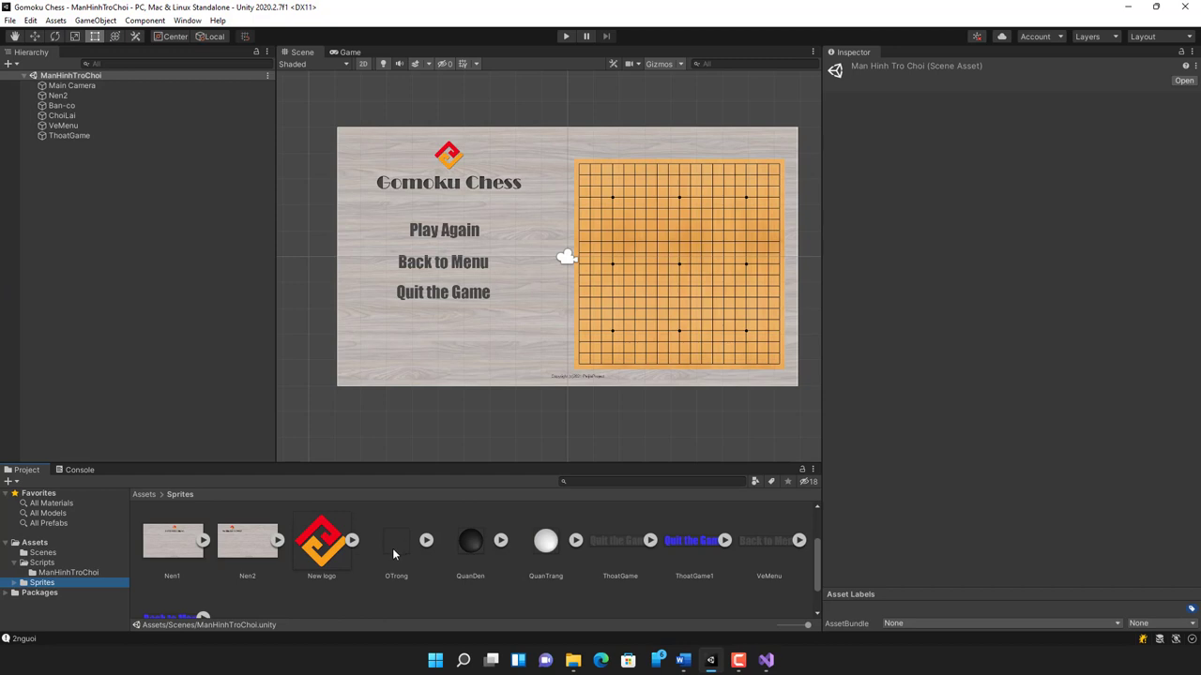
Drag the OTrong sprite into the scene onto the board's top-left corner.
left_click(393, 547)
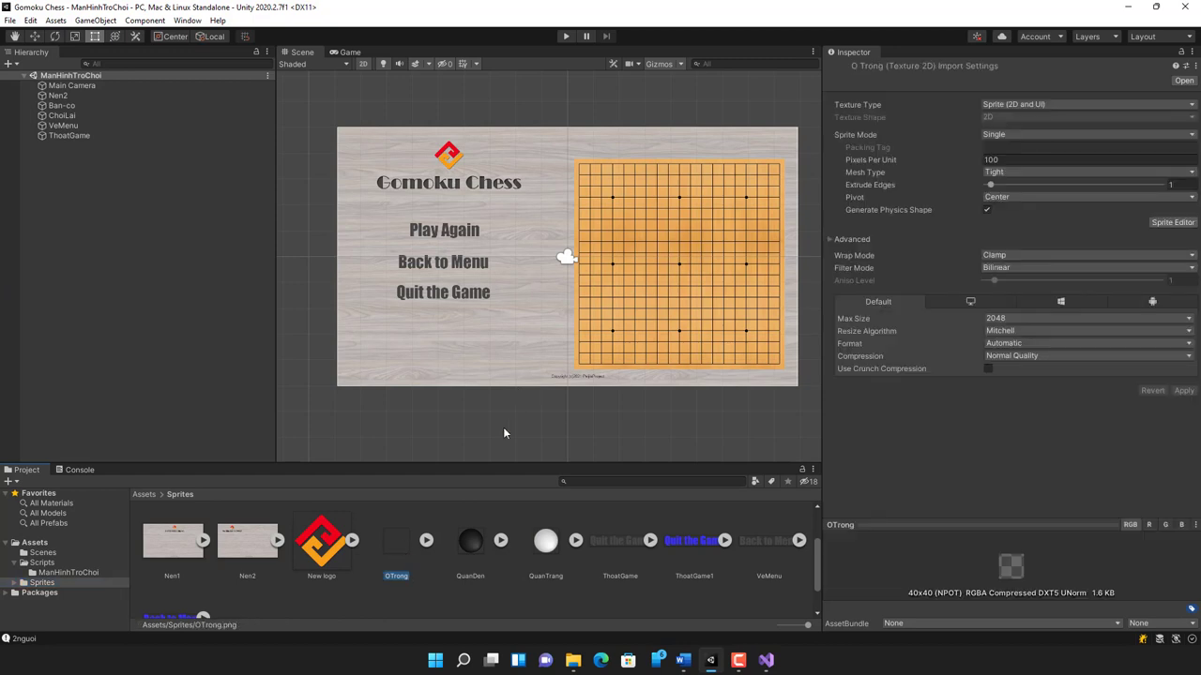
left_click_drag(395, 549, 582, 170)
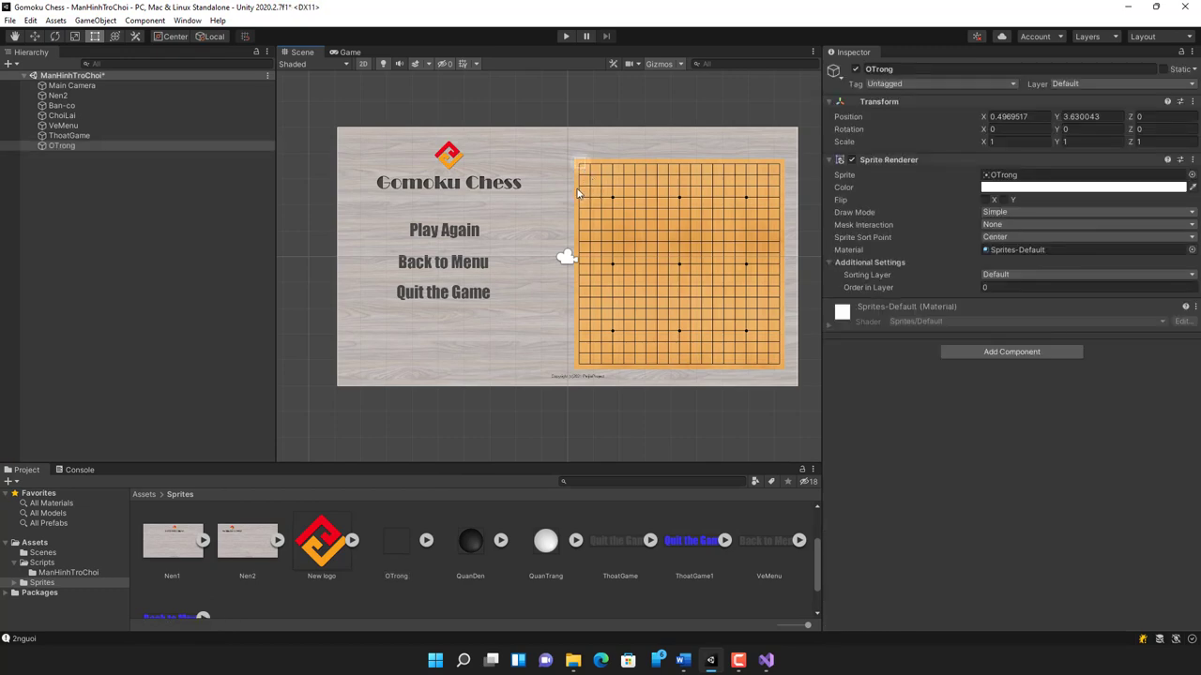
scroll(578, 193, "up", 1)
scroll(578, 193, "up", 1)
scroll(578, 194, "up", 1)
scroll(578, 193, "up", 1)
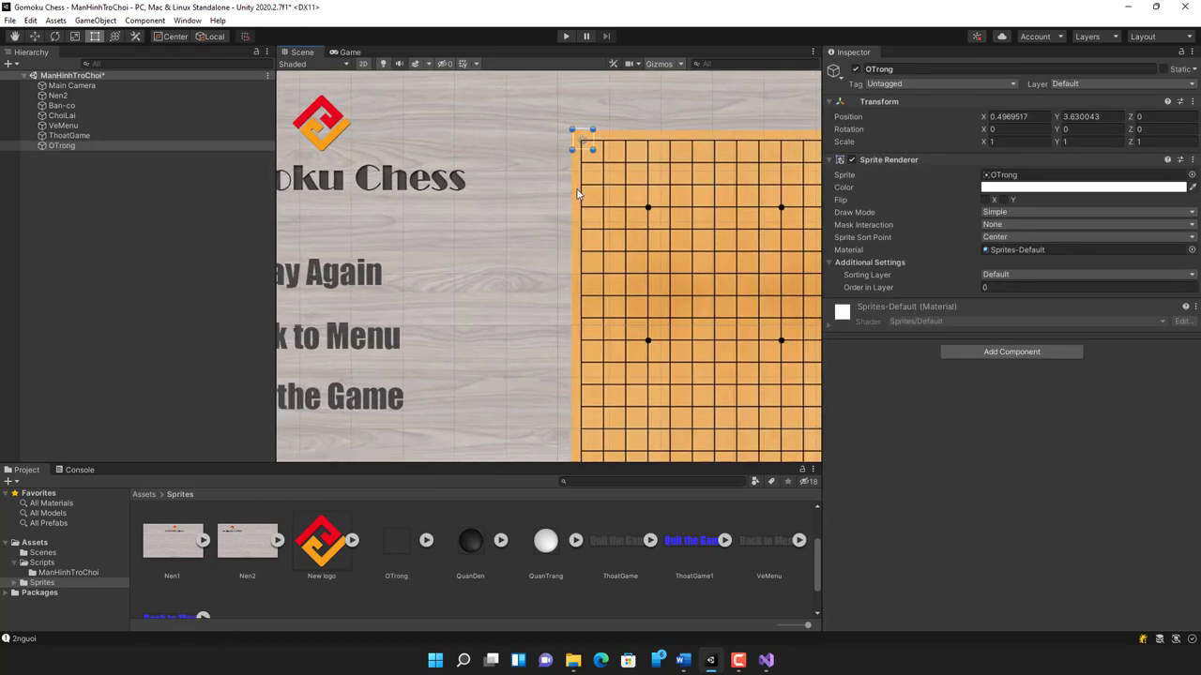
scroll(578, 193, "up", 1)
scroll(578, 193, "up", 1)
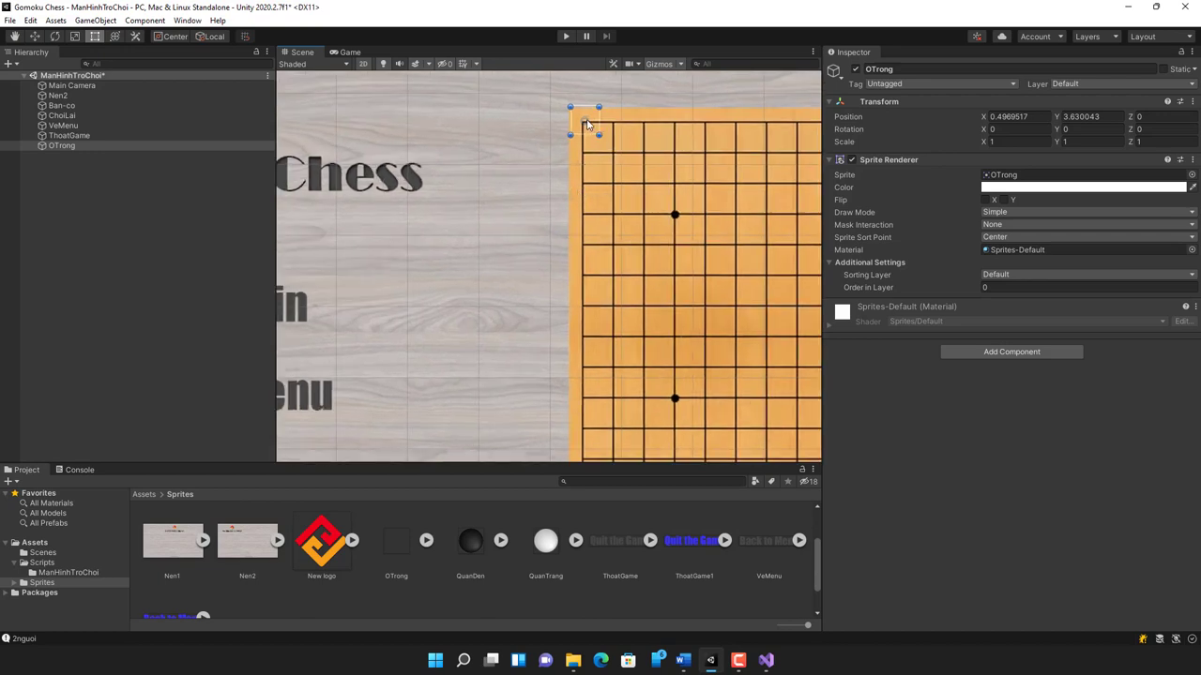
left_click_drag(587, 123, 582, 126)
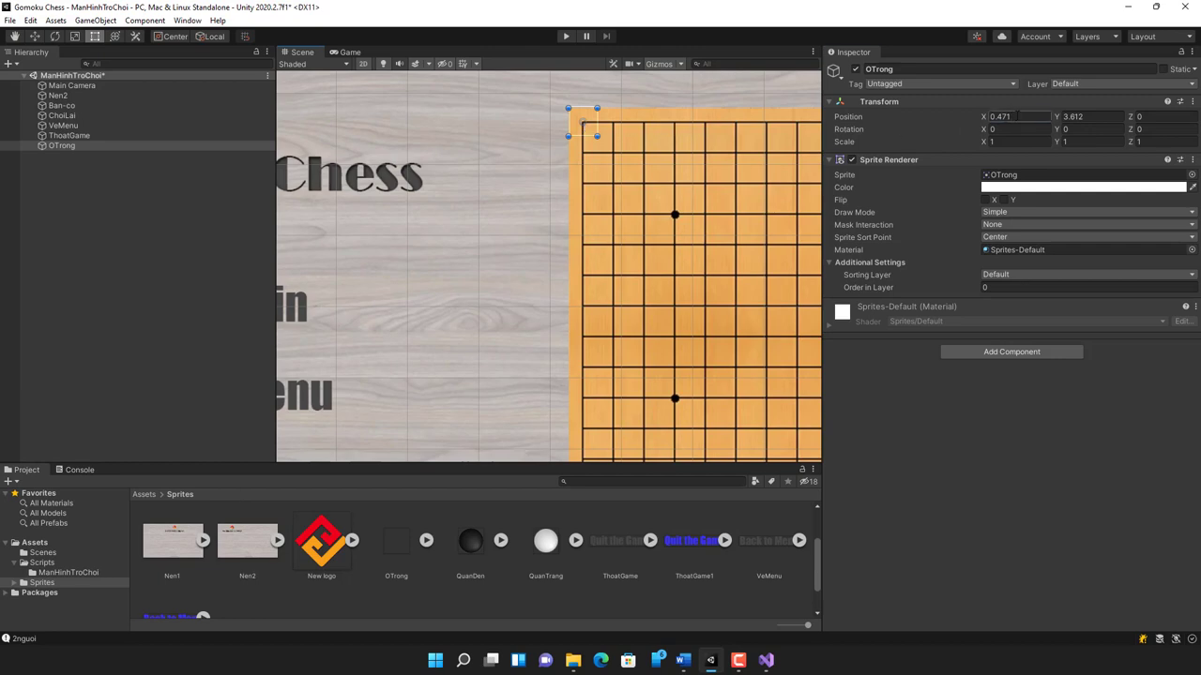
Set the OTrong cell's Transform Position to X 0.47, Y 3.61.
left_click(1018, 116)
key("BackSpace")
left_click(1097, 116)
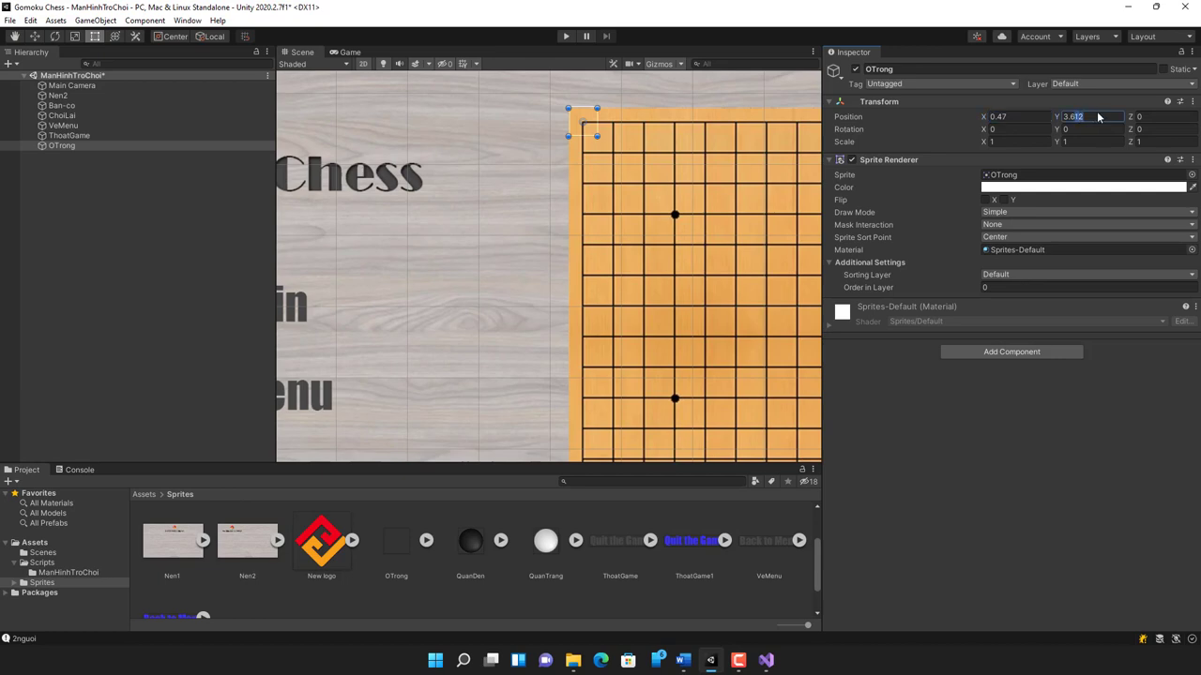
type("3.6")
key("Return")
type("3.61")
left_click(1021, 117)
left_click(1102, 117)
key("shift+Tab")
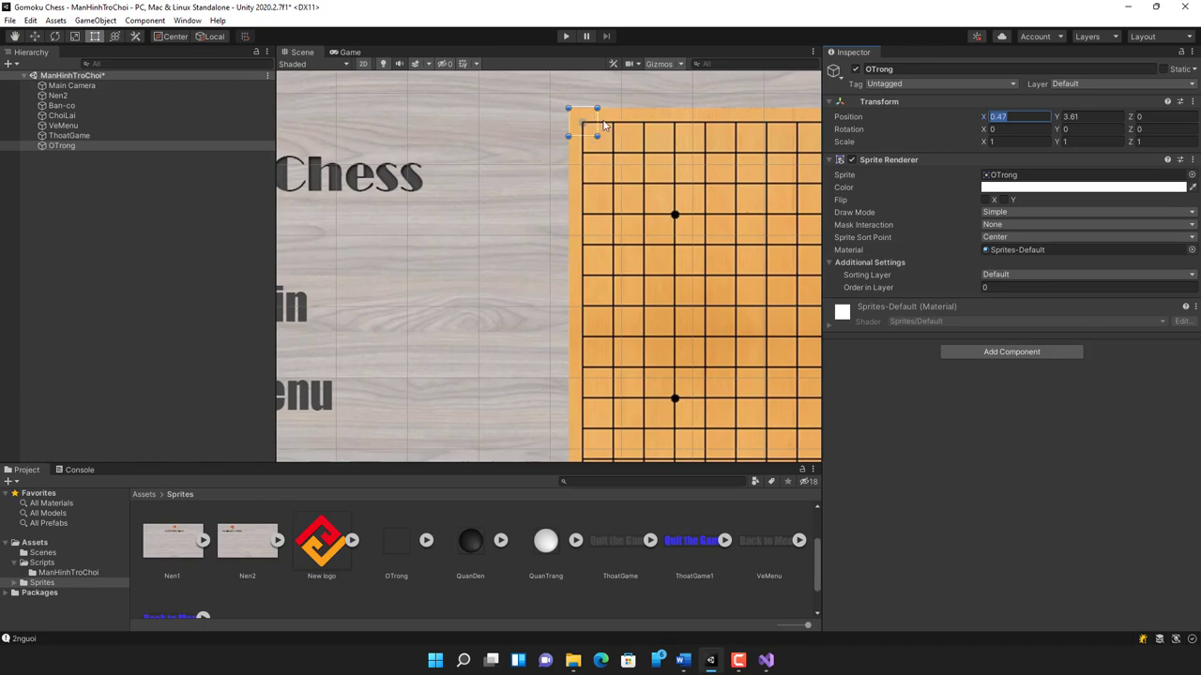
Set the cell's Order in Layer to 1 and add a Box Collider 2D.
left_click(986, 288)
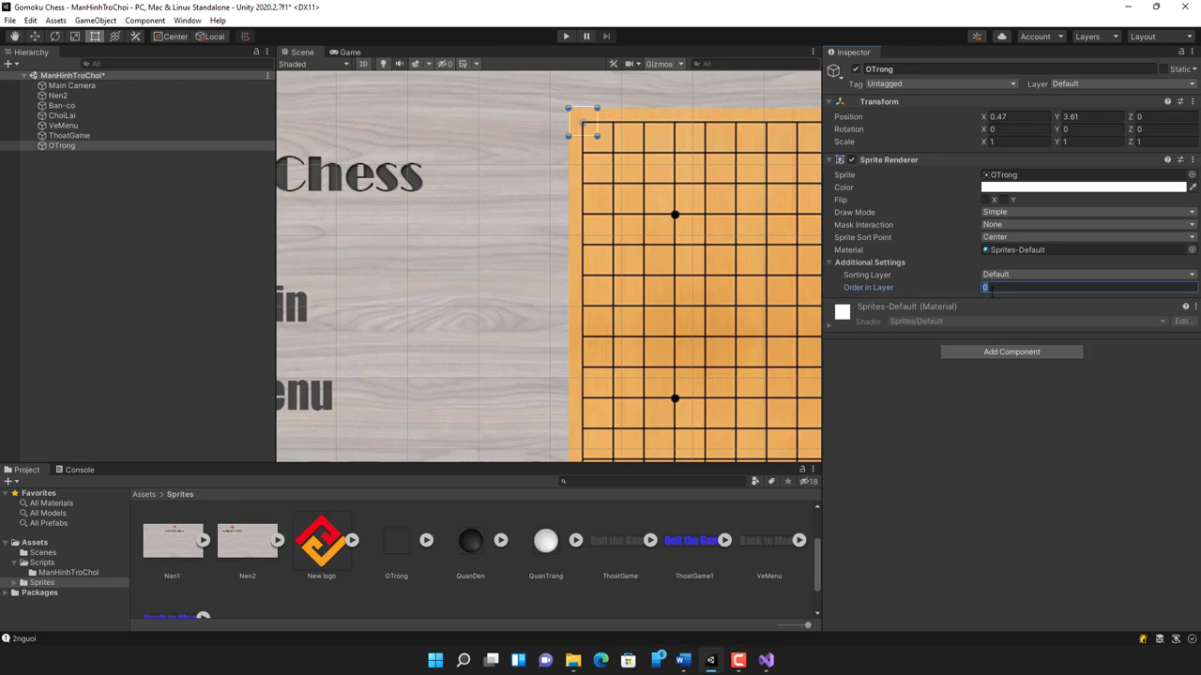
type("1")
left_click(1012, 353)
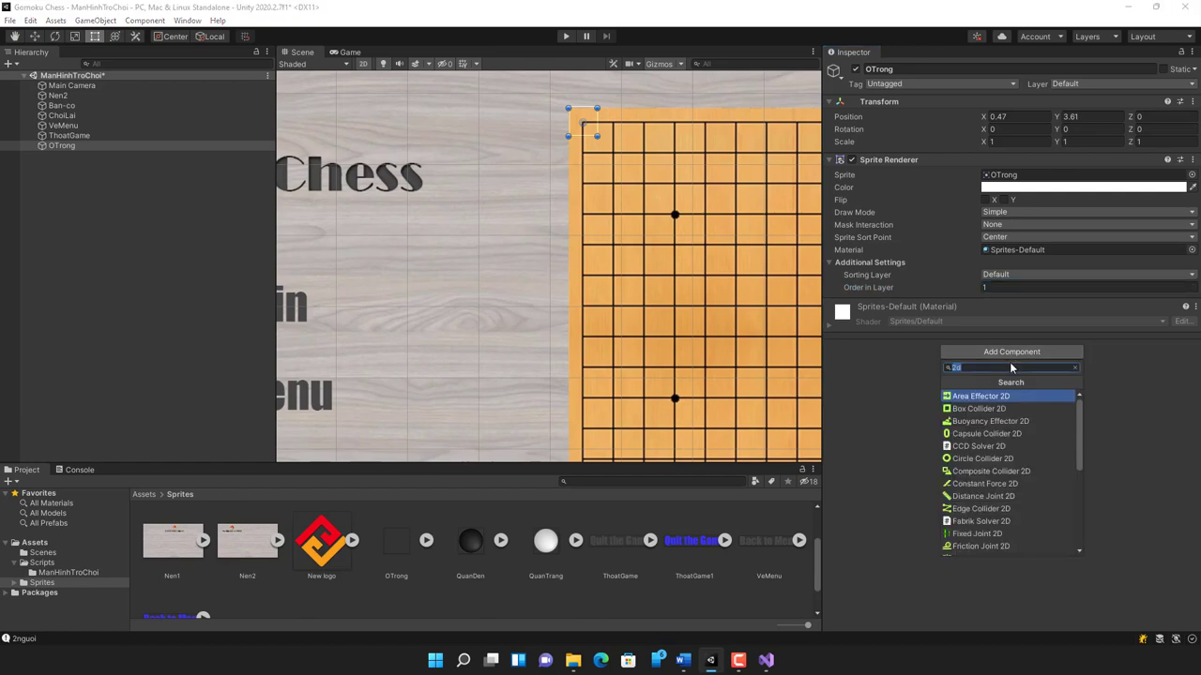
left_click(986, 417)
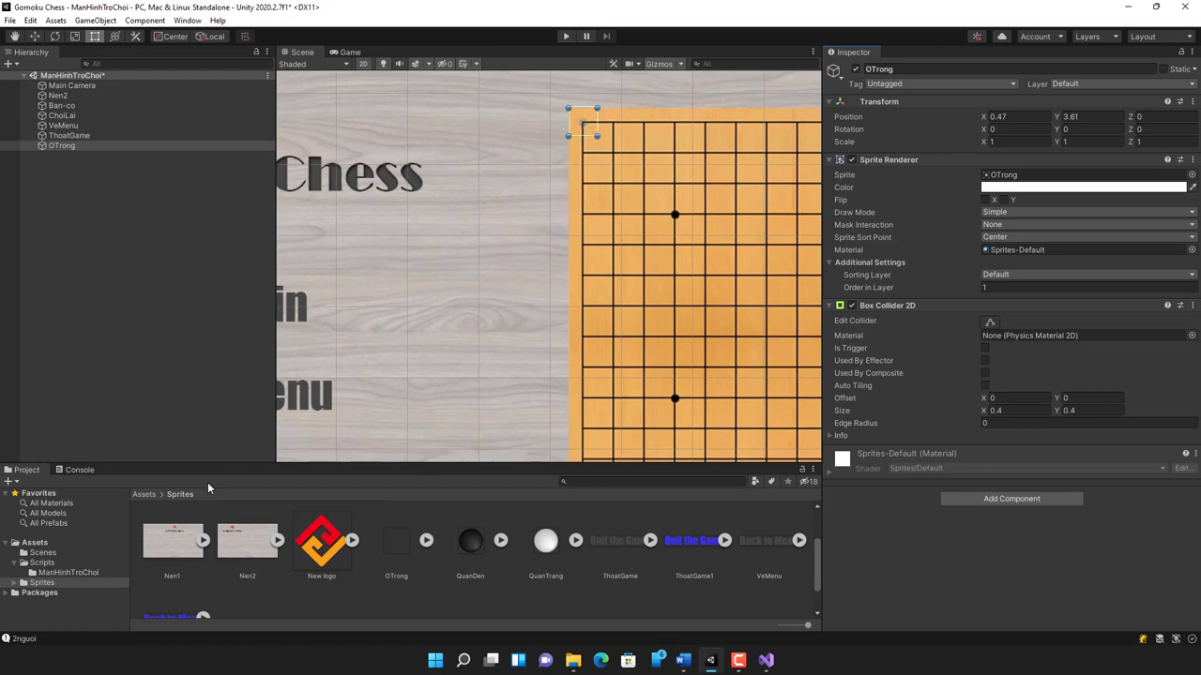
Rename the OTrong object to OCo in the Hierarchy.
left_click(66, 148)
left_click(69, 147)
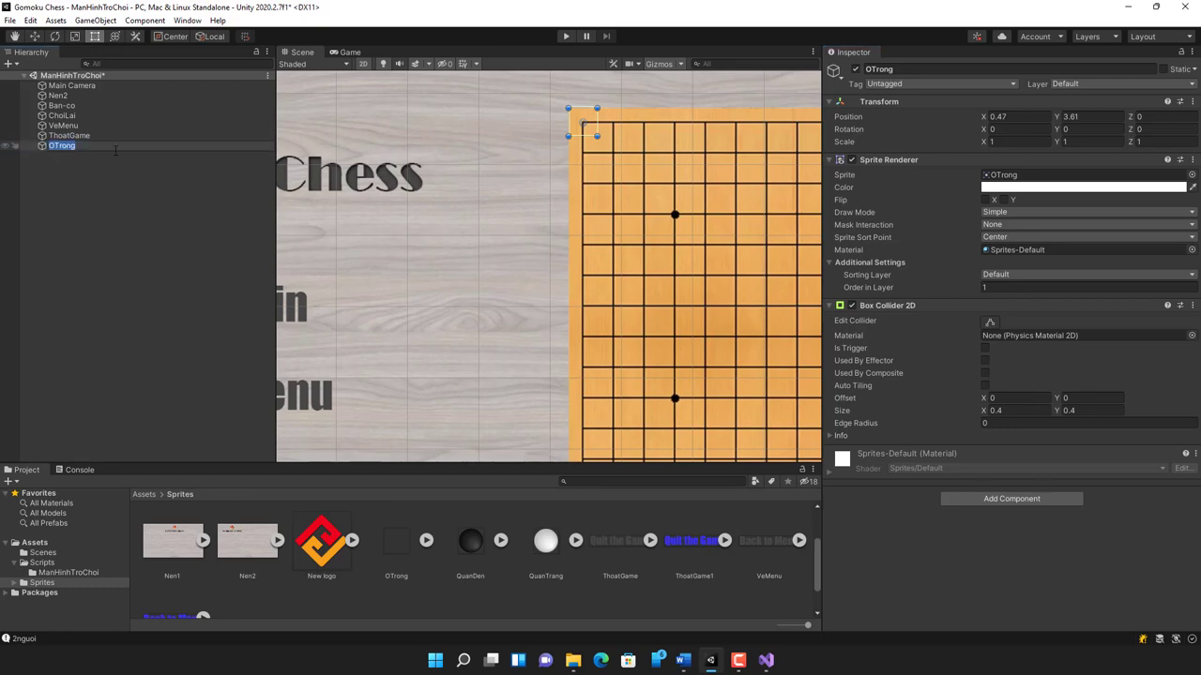
type("OCoo")
key("Return")
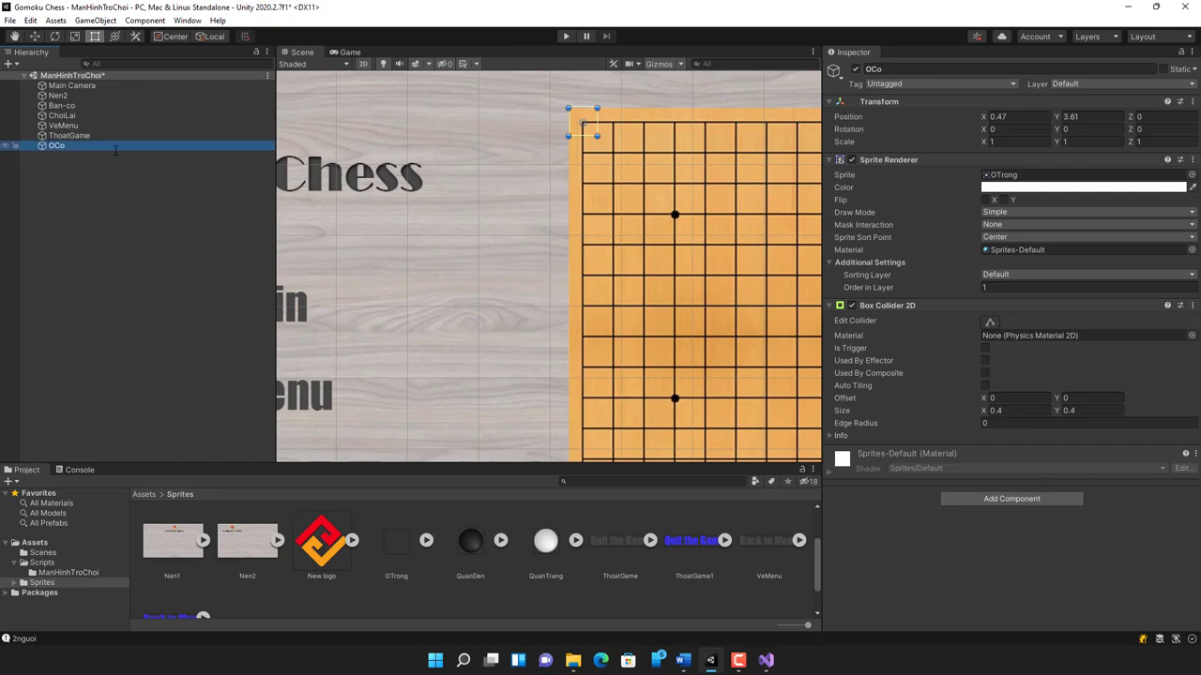
Create a C# script named OCo in the ManHinhTroChoi folder and attach it to OCo.
left_click(56, 573)
right_click(325, 556)
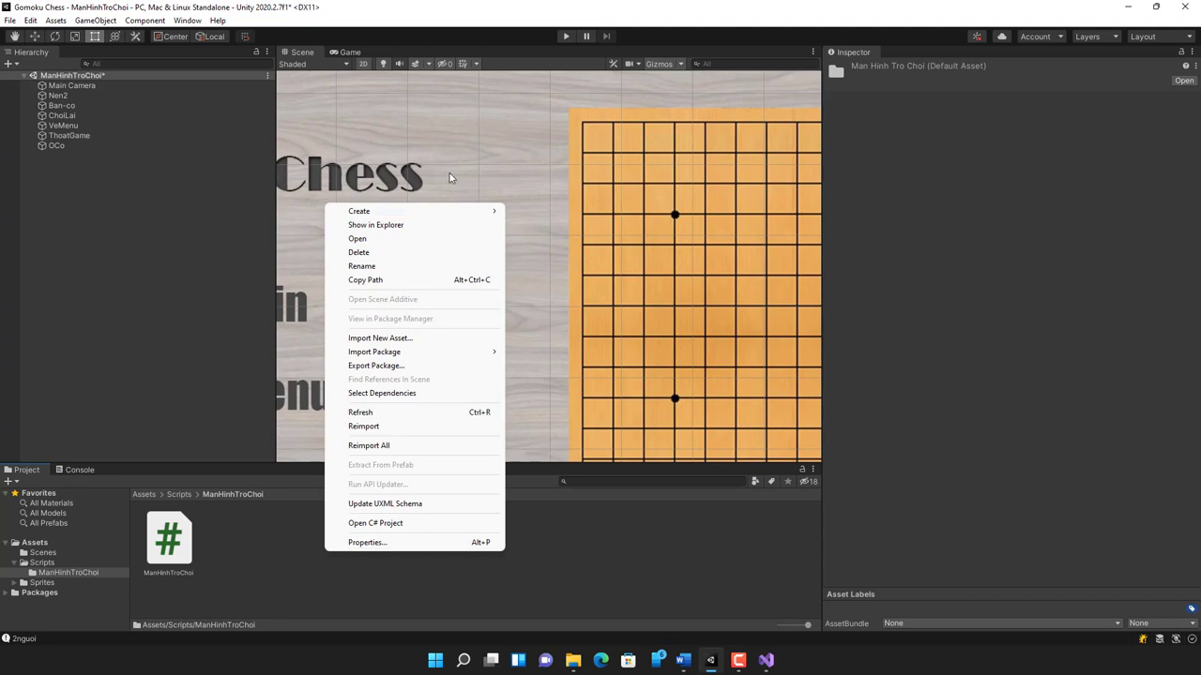
mouse_move(491, 216)
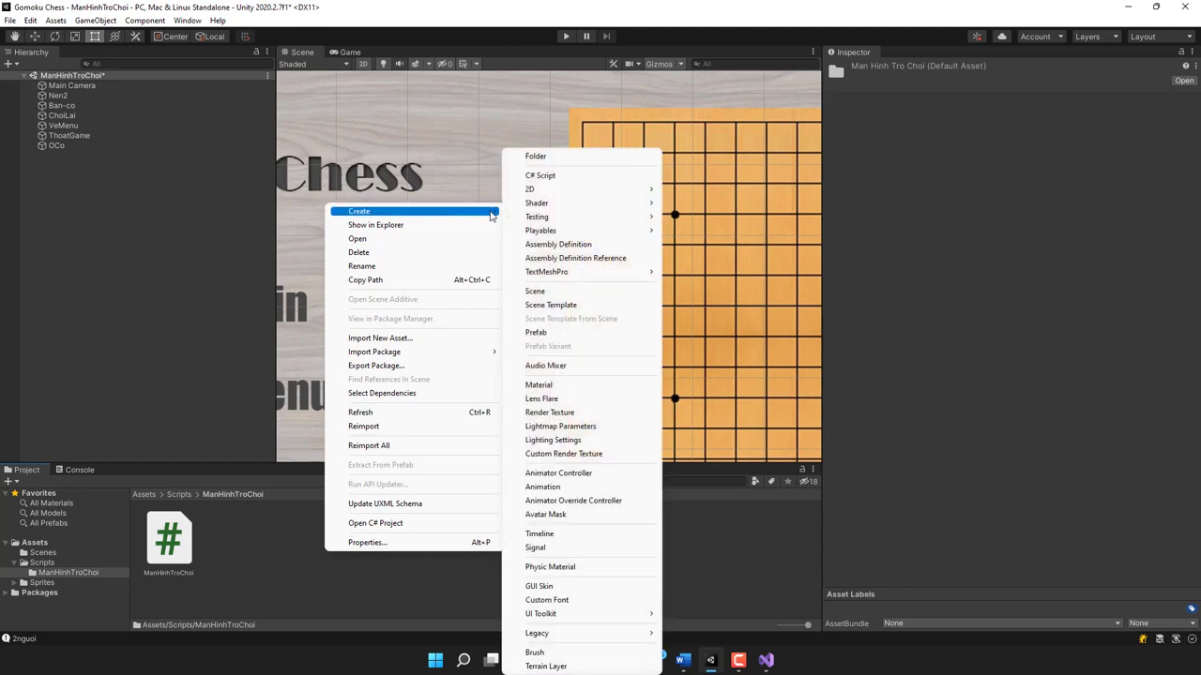
left_click(563, 177)
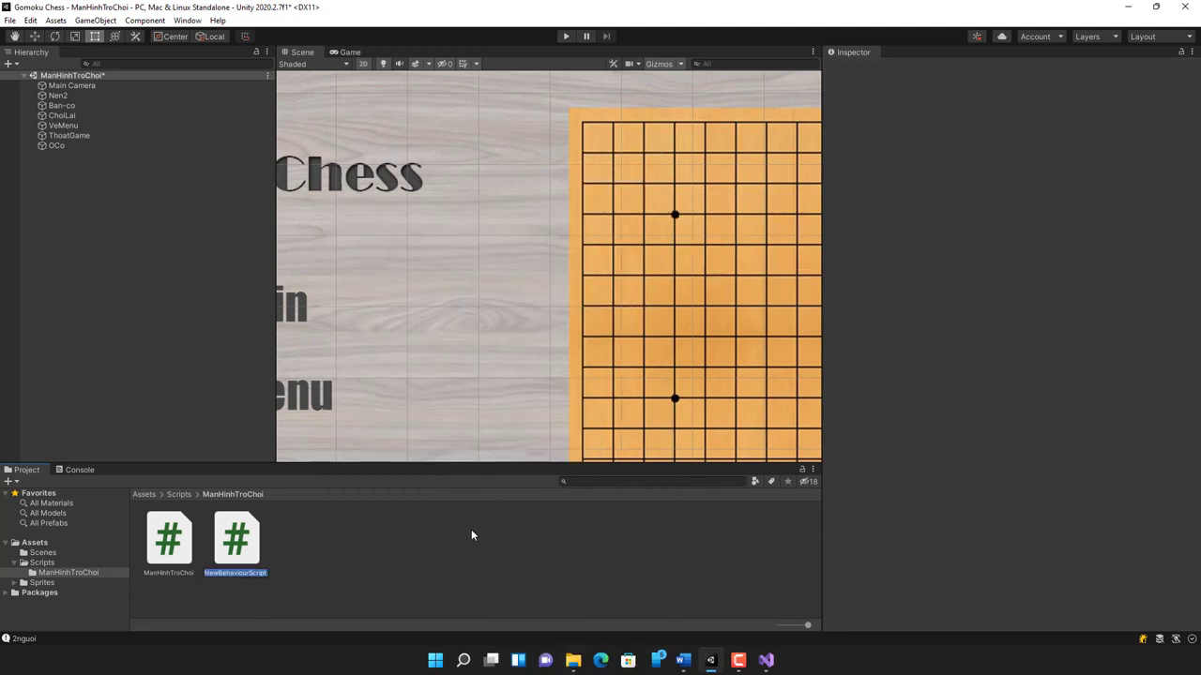
type("OC")
type("o")
key("Return")
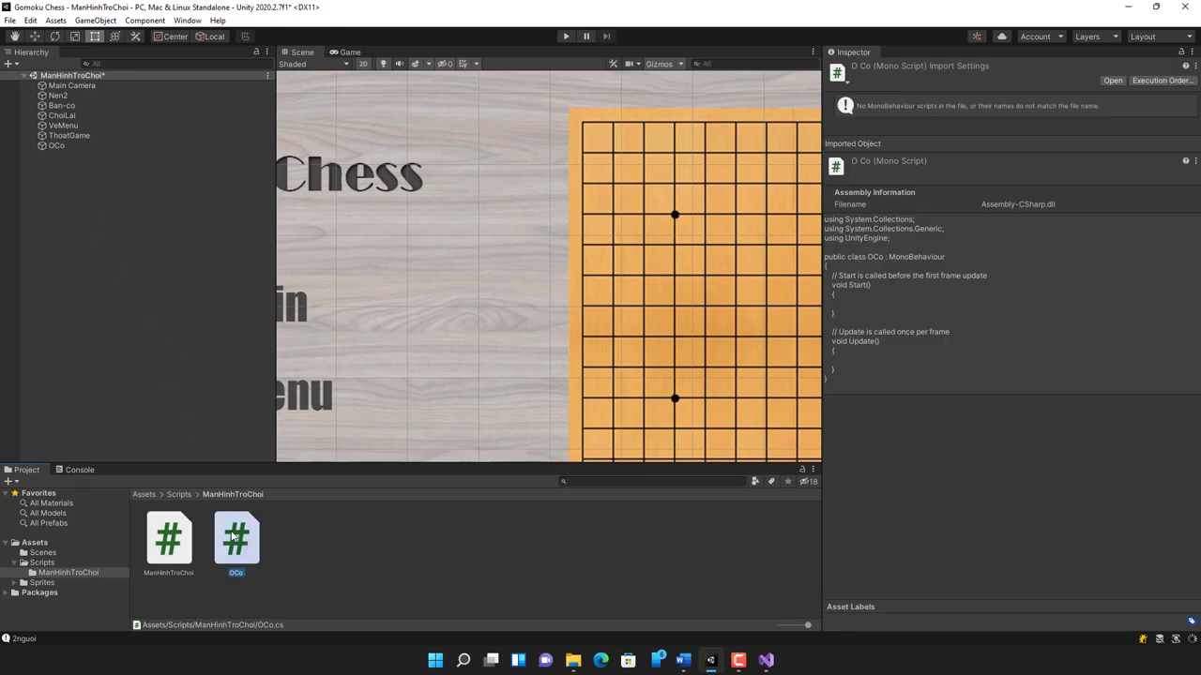
left_click_drag(236, 537, 53, 145)
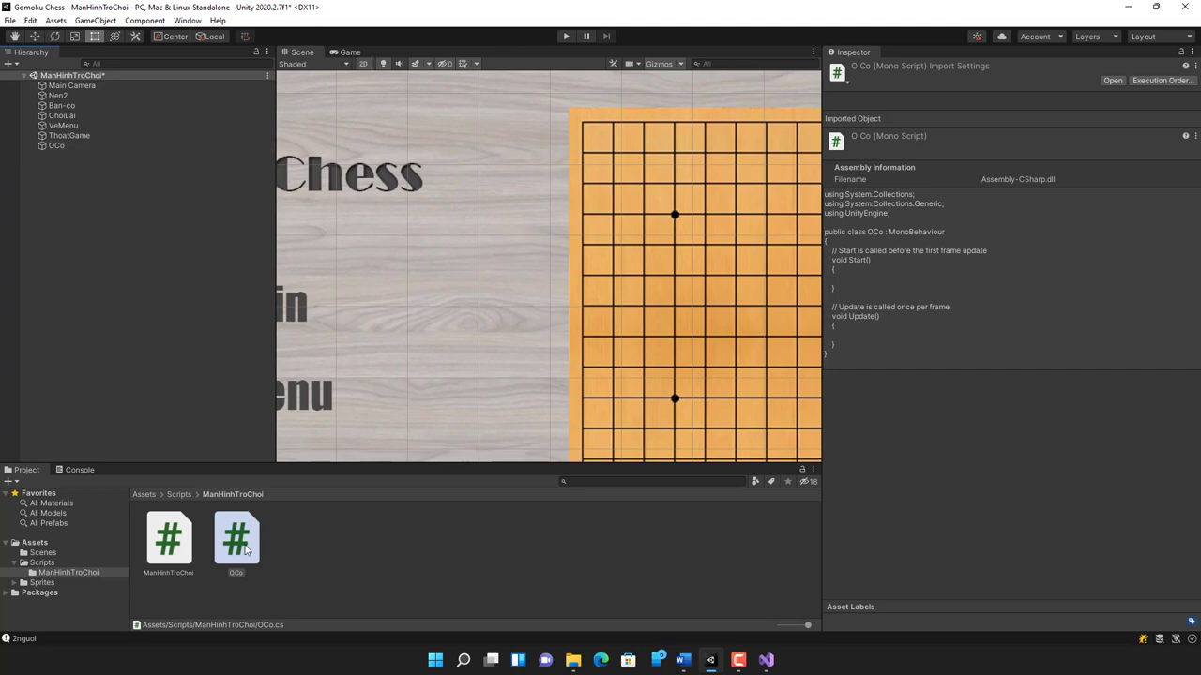
Inspect Main Camera, Ban-co, VeMenu and OCo in the Hierarchy, then select the OCo script asset.
left_click(54, 147)
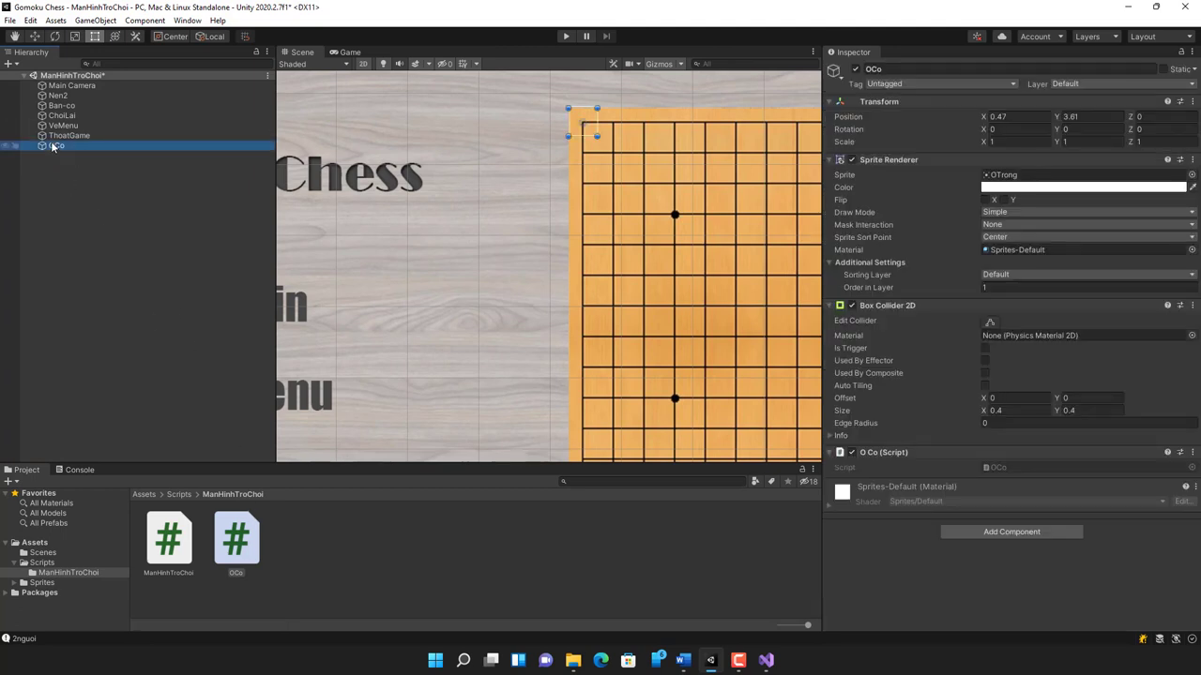
left_click(65, 86)
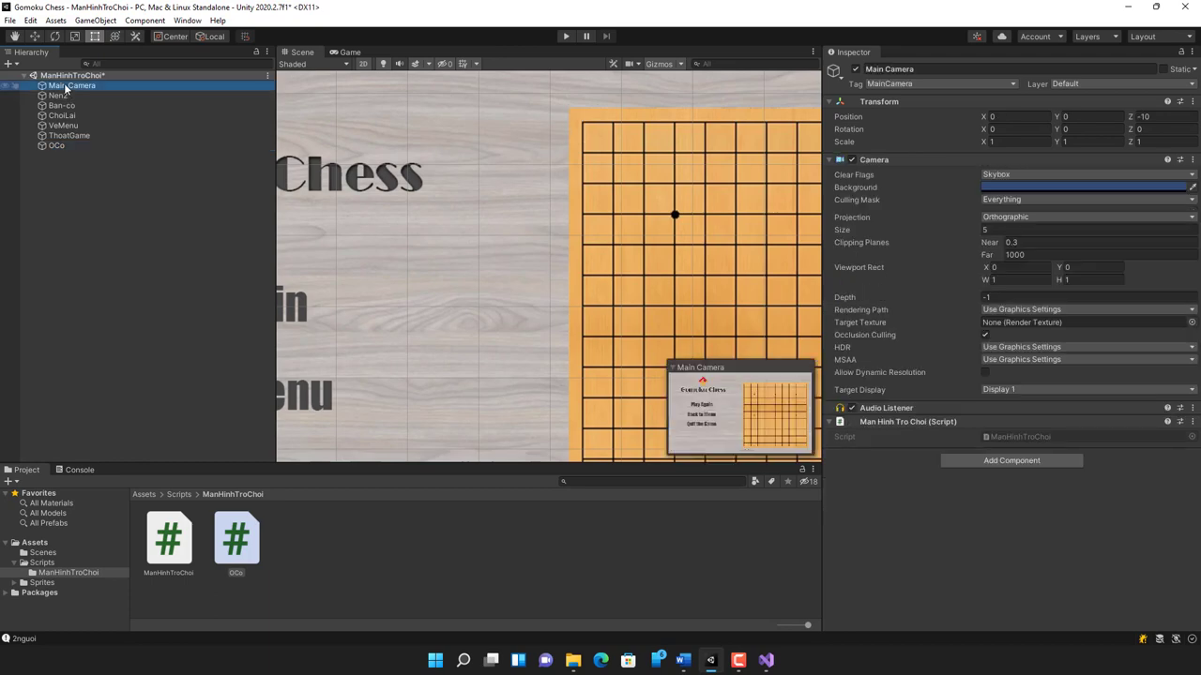
left_click(65, 106)
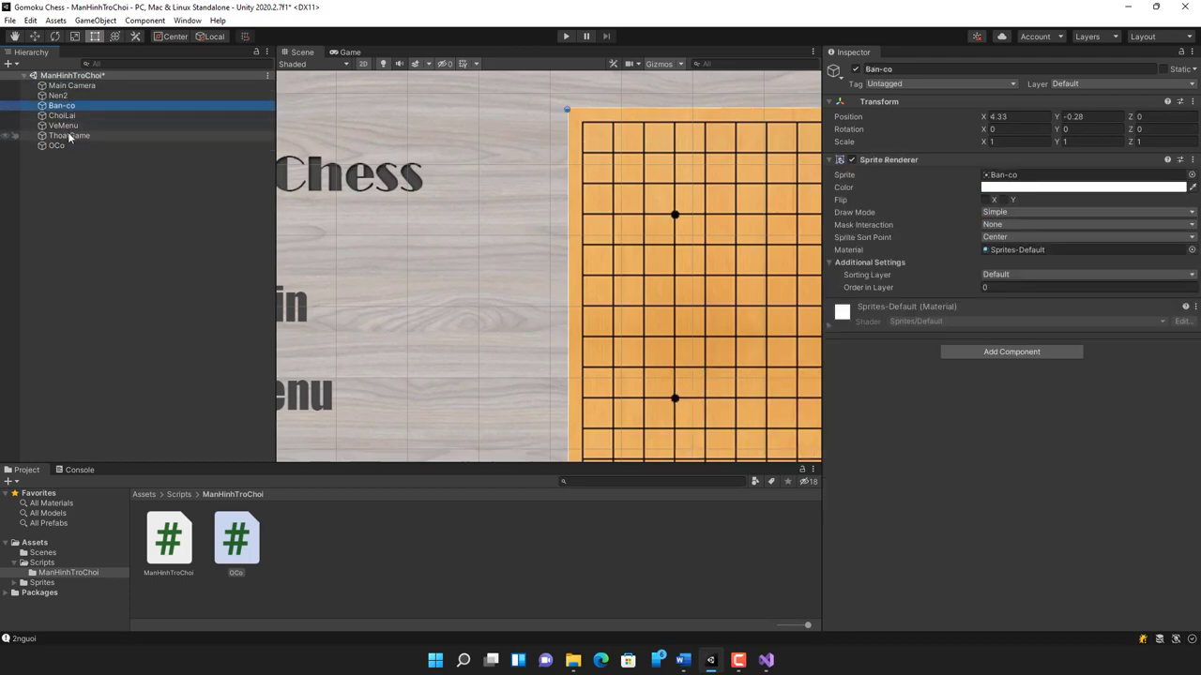
left_click(68, 136)
left_click(70, 126)
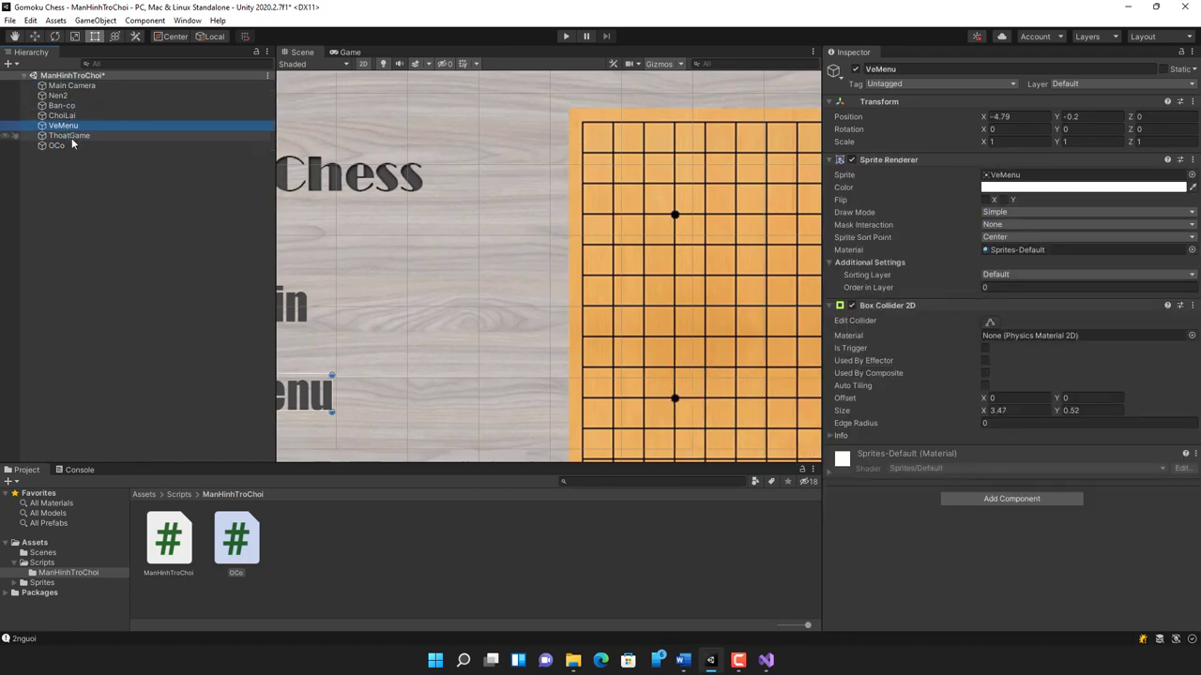
left_click(67, 146)
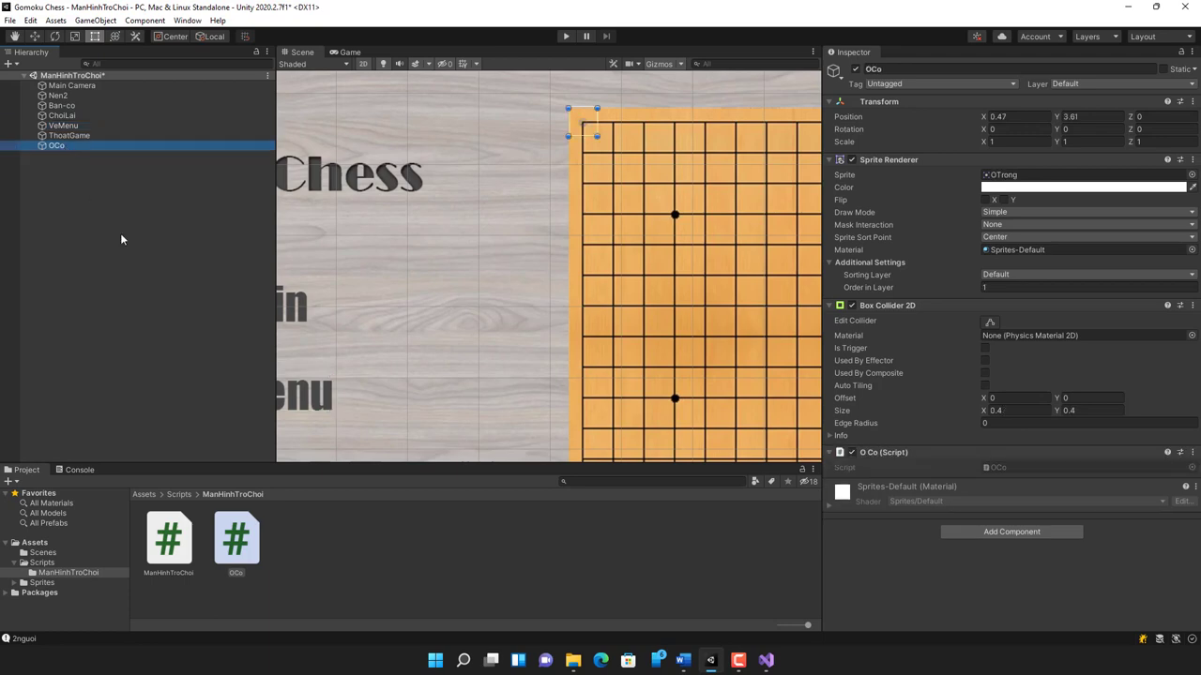
left_click(238, 552)
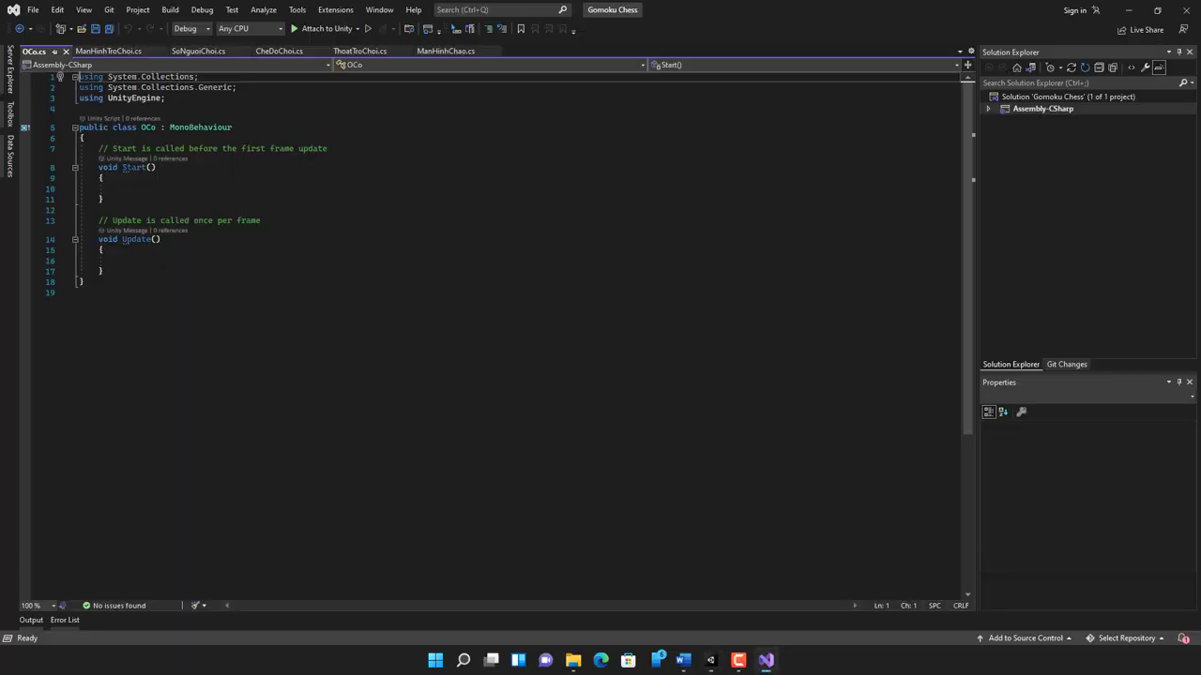
Delete the Start and Update methods from the OCo class.
left_click(230, 188)
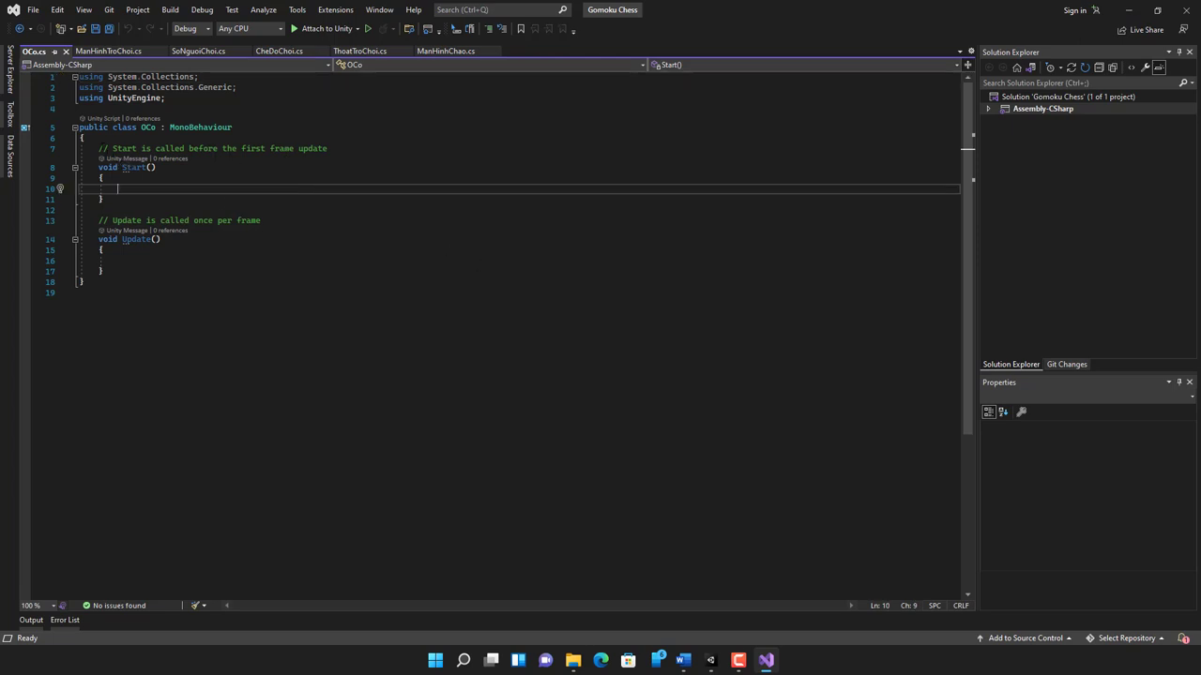
left_click_drag(99, 148, 205, 266)
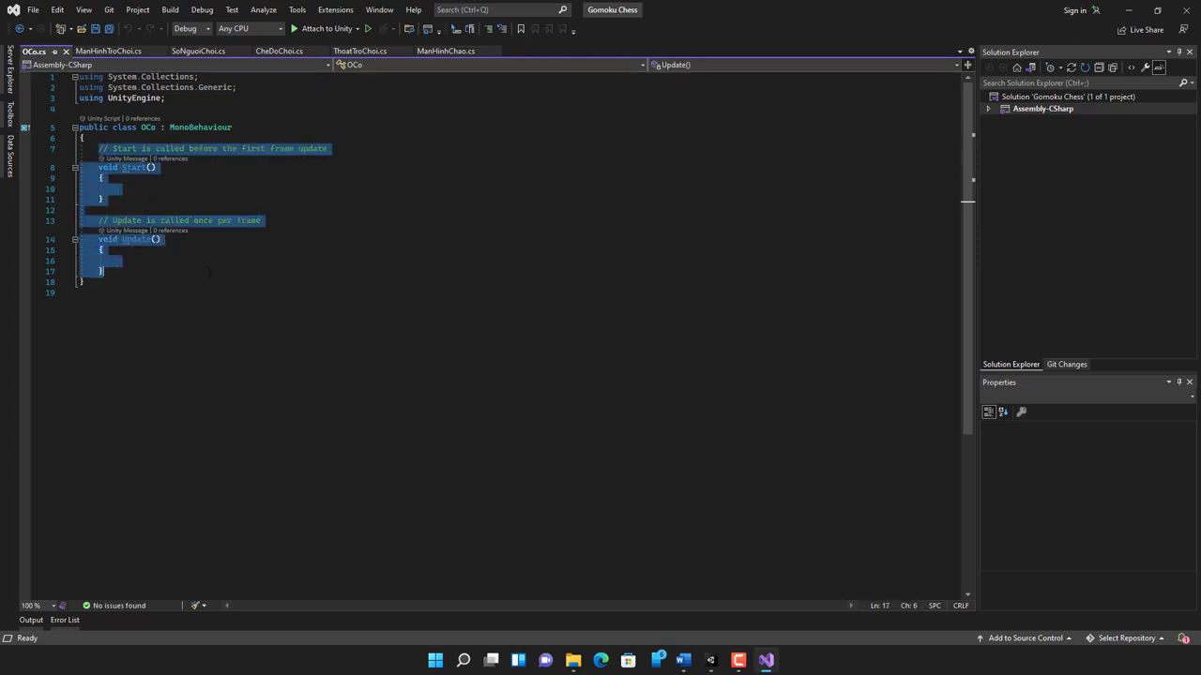
key("Delete")
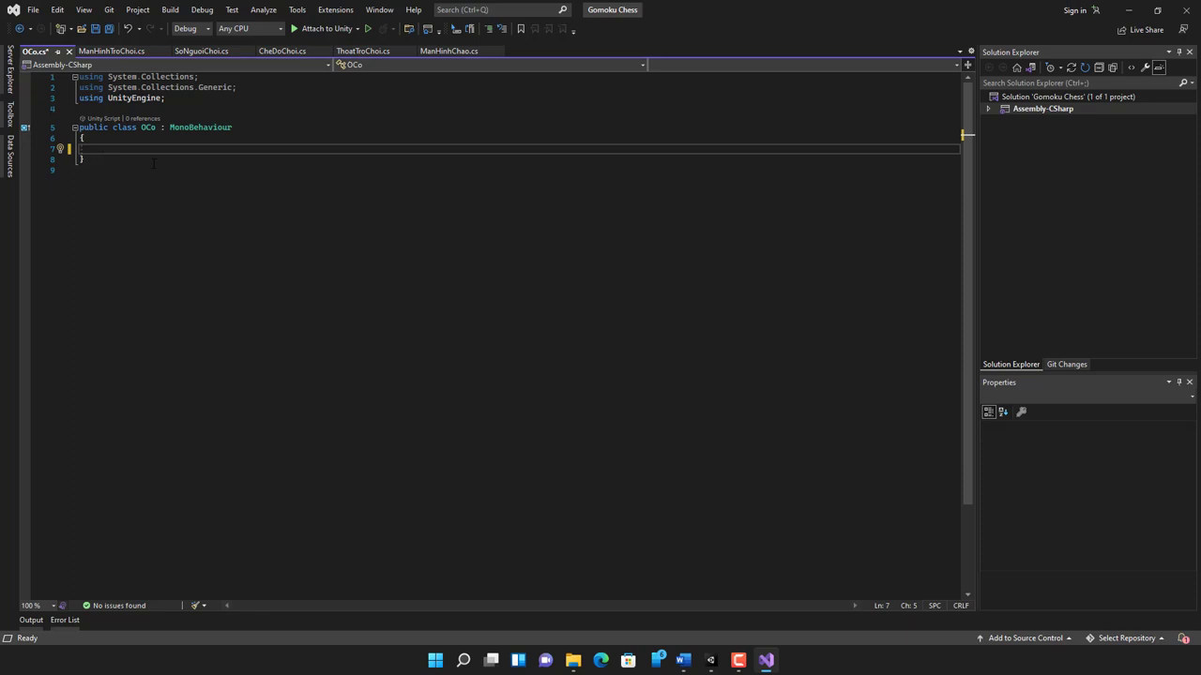
Declare a private byte CuaAi field commented 0 = empty, 1 = black, 2 = white.
type("p")
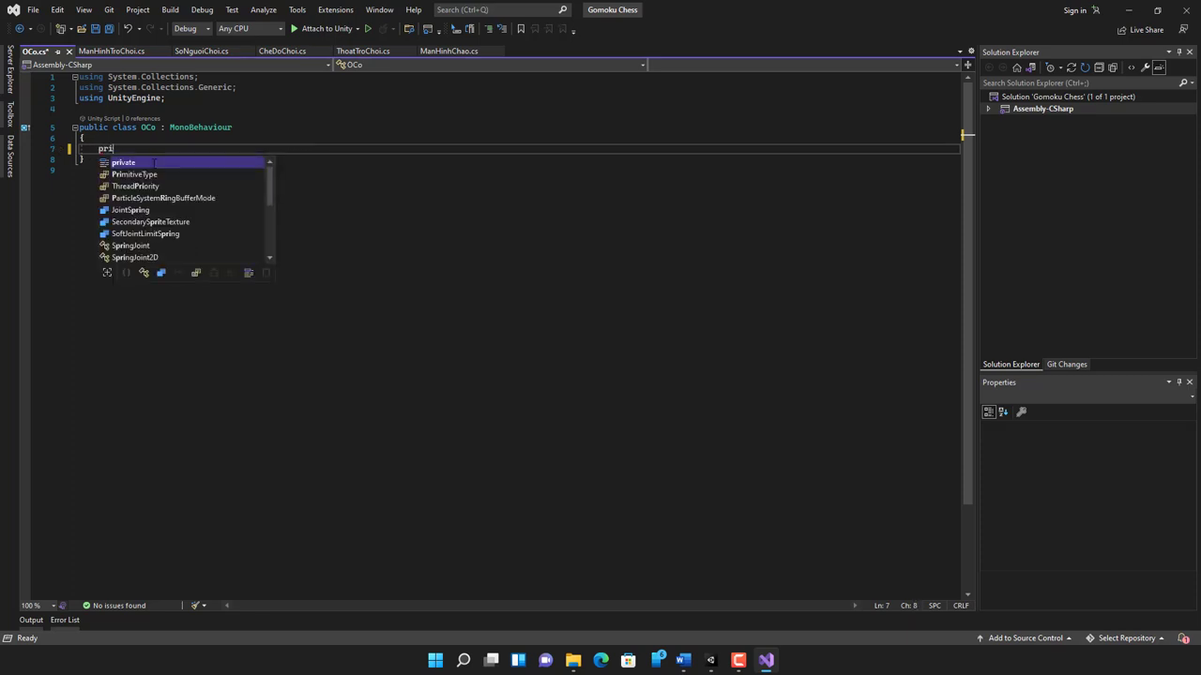
type("ri")
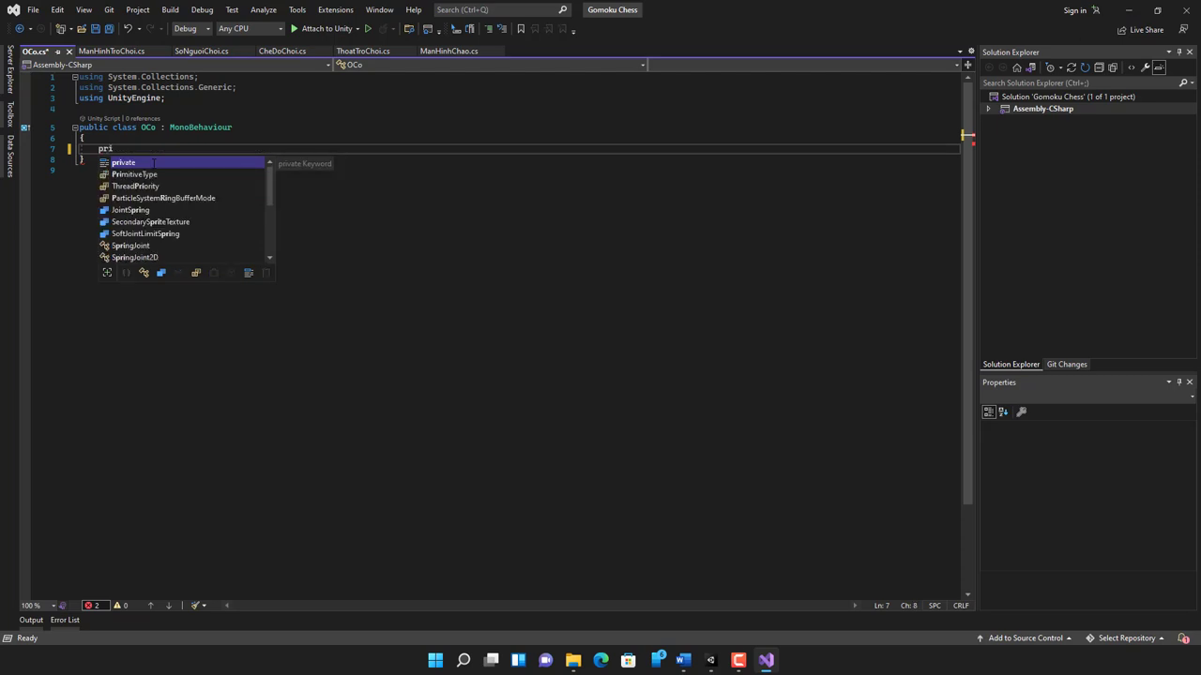
key("Tab")
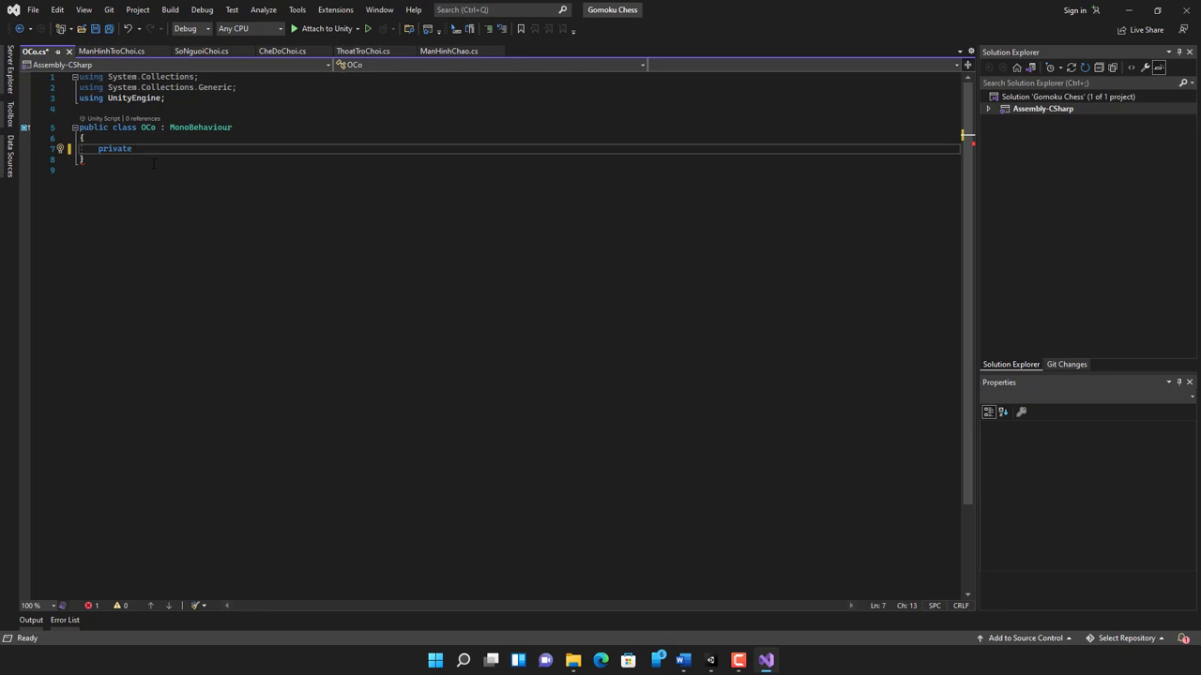
type("by")
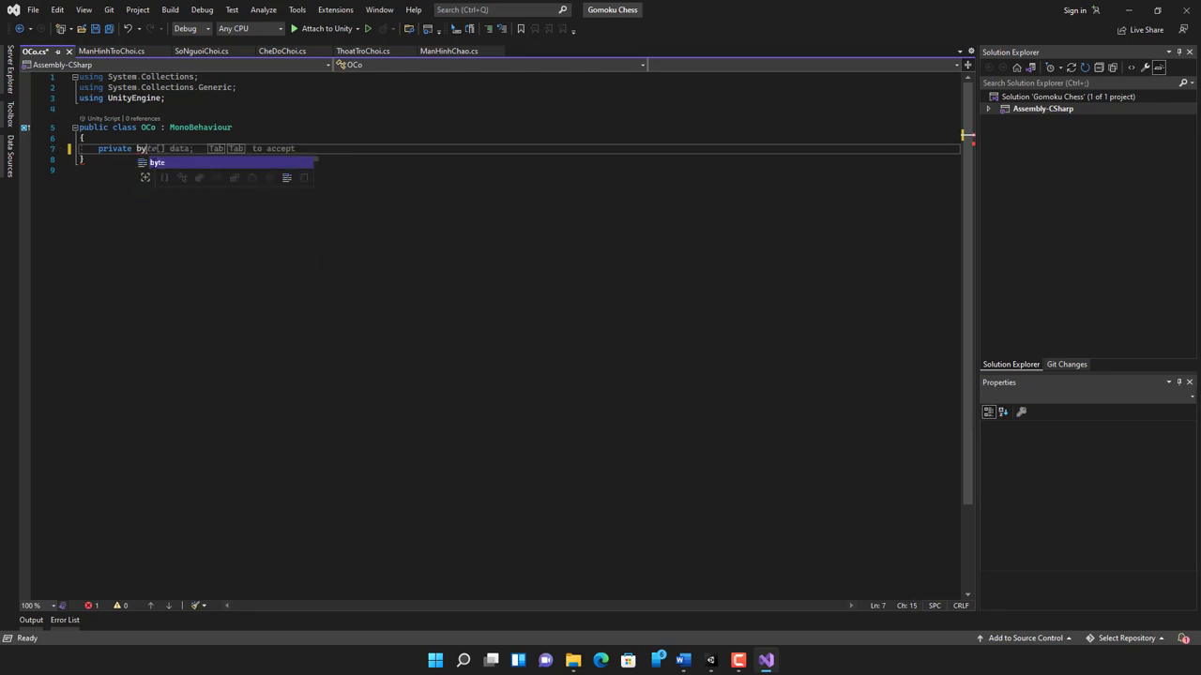
type("te")
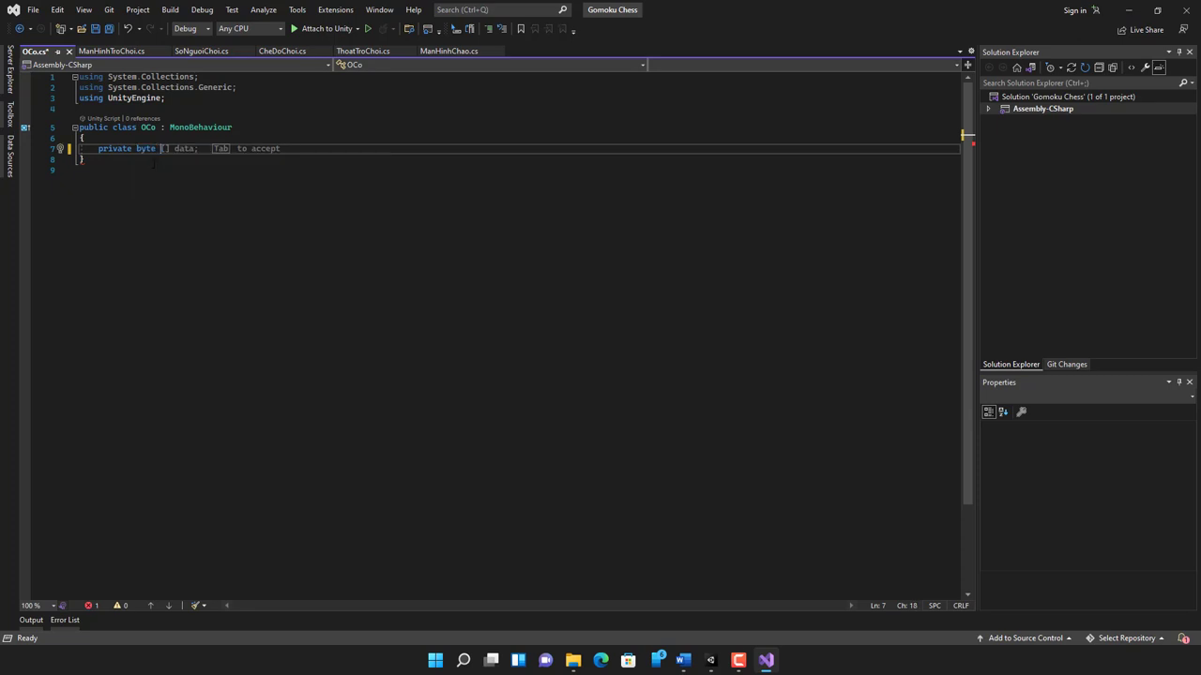
type(" Cu")
type("aAi")
type(";")
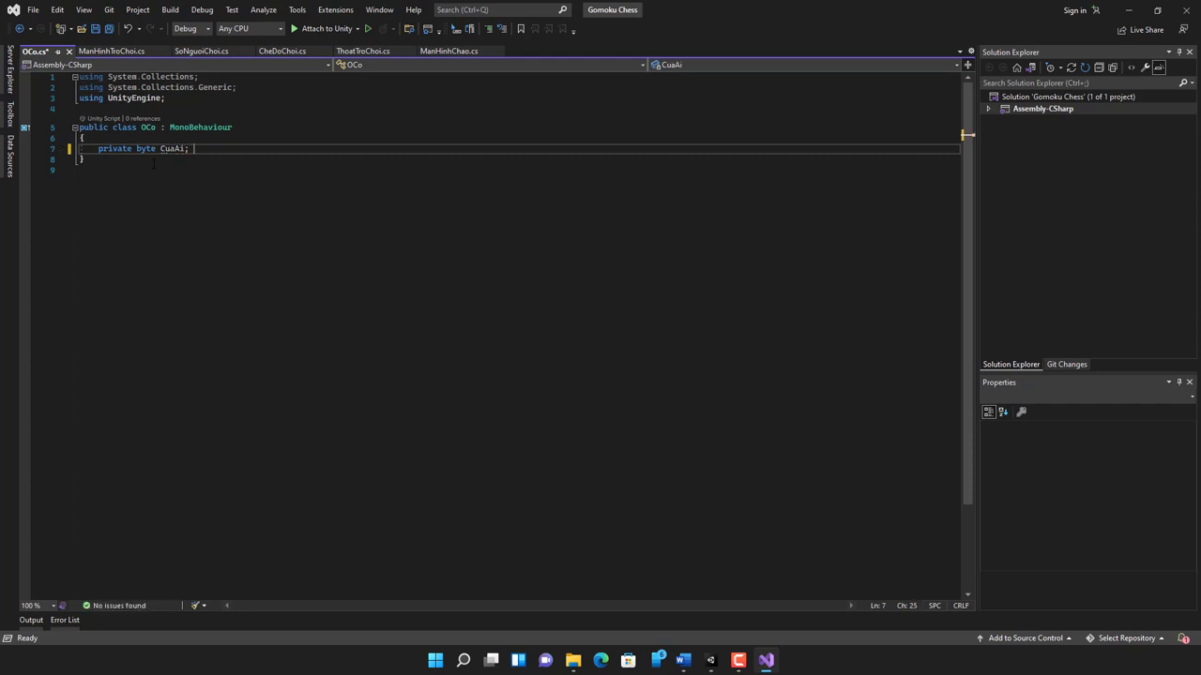
type(" //Chủa")
type(" thôn")
type("g tin cua")
type("ai đang ")
type("sơ")
type("hu")
type("ữu")
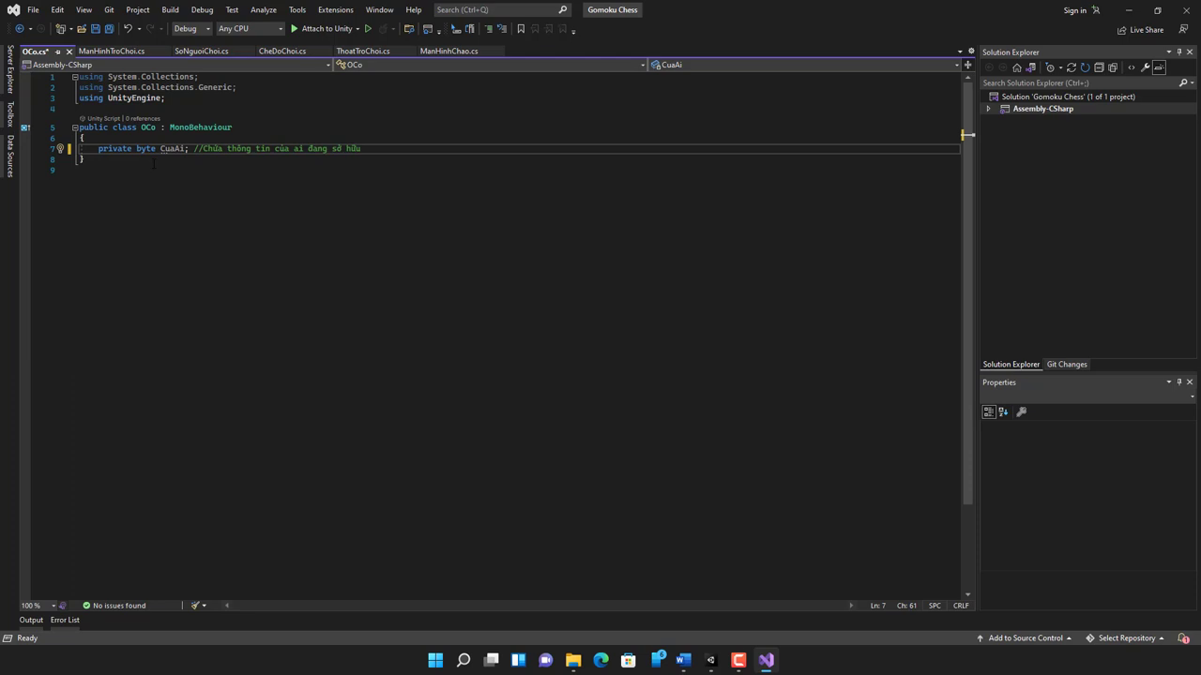
key("BackSpace")
type(".")
type("Không c")
type("ủa ai")
type("=0")
type(", ")
type("Cua")
type("nguoiwf")
key("BackSpace")
key("BackSpace")
key("BackSpace")
key("BackSpace")
key("BackSpace")
key("BackSpace")
type("uâ")
type("n đến")
type("=1; ")
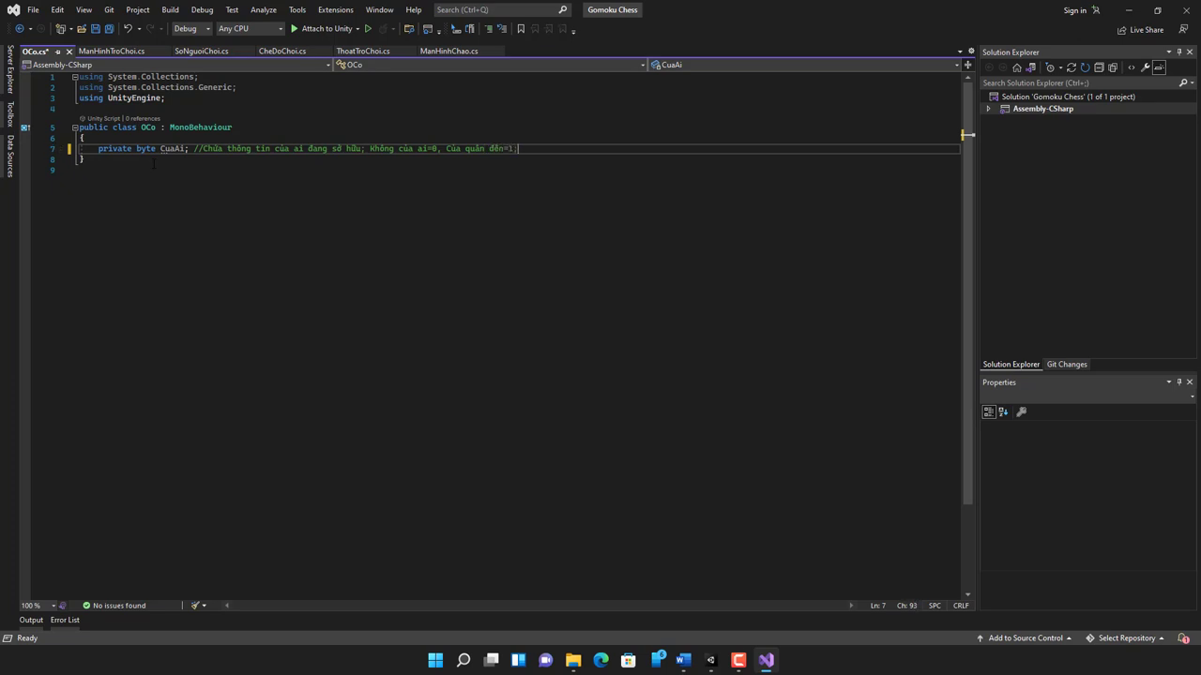
type("của quản tr")
type("ắng thì ")
type("=2")
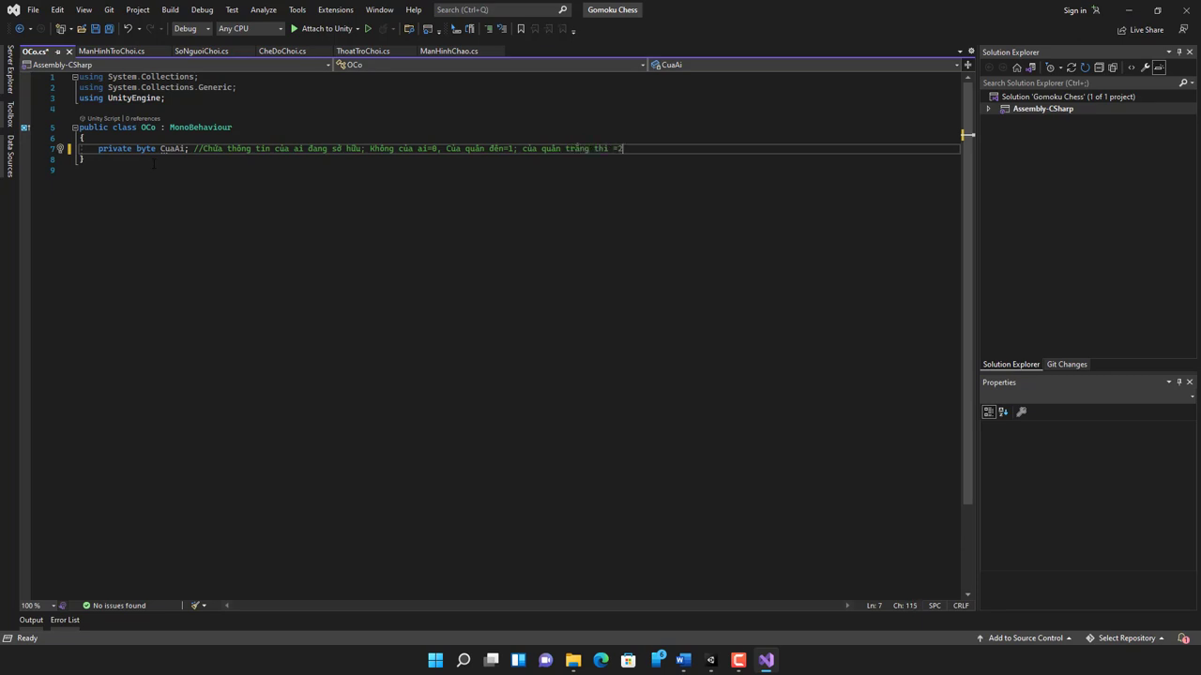
key("Return")
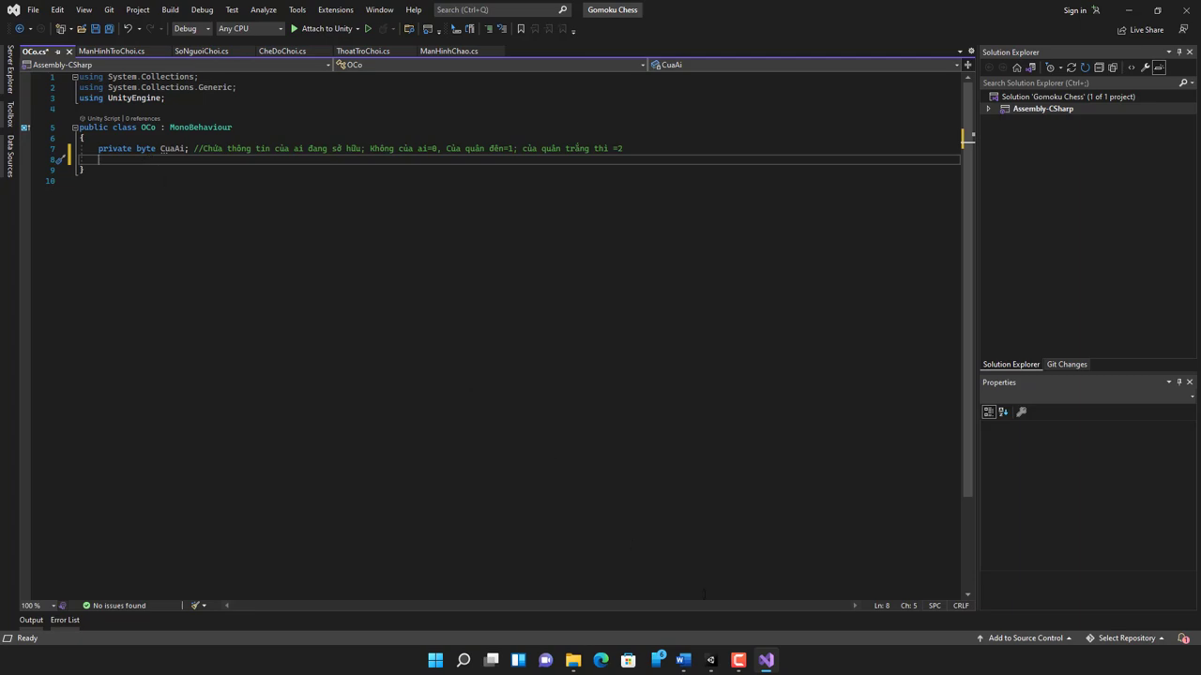
left_click(710, 660)
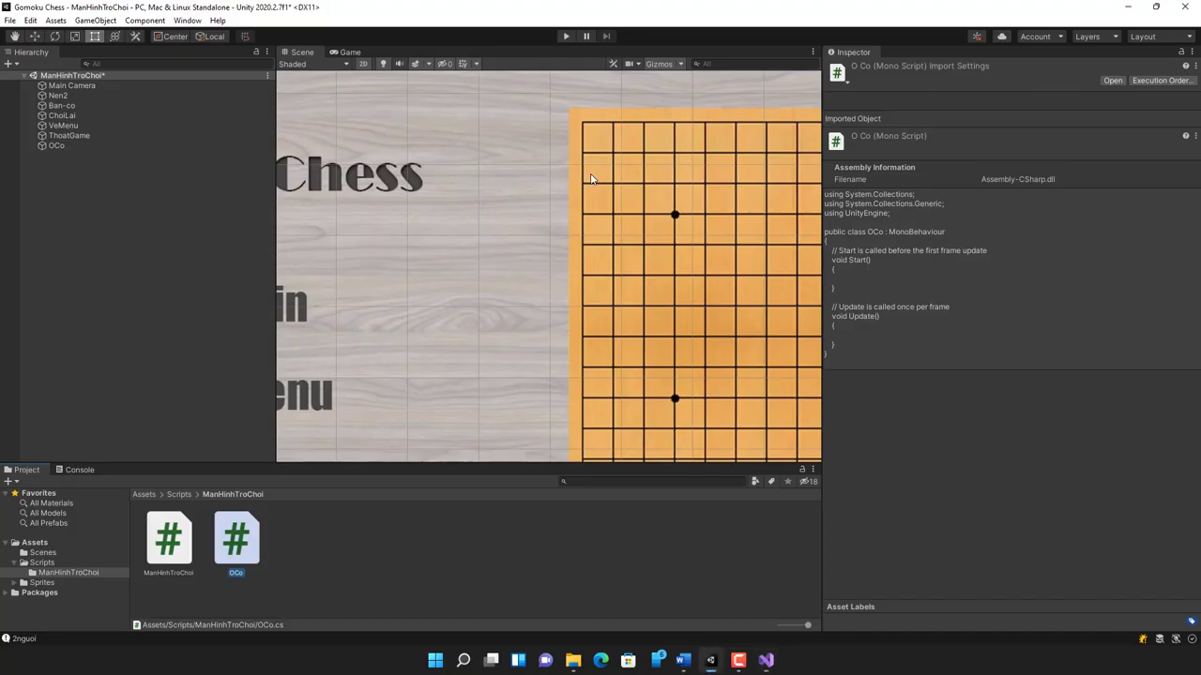
Zoom out the Scene view, select the board and OCo cell, and open the Sprites folder.
scroll(624, 219, "down", 2)
scroll(622, 216, "down", 2)
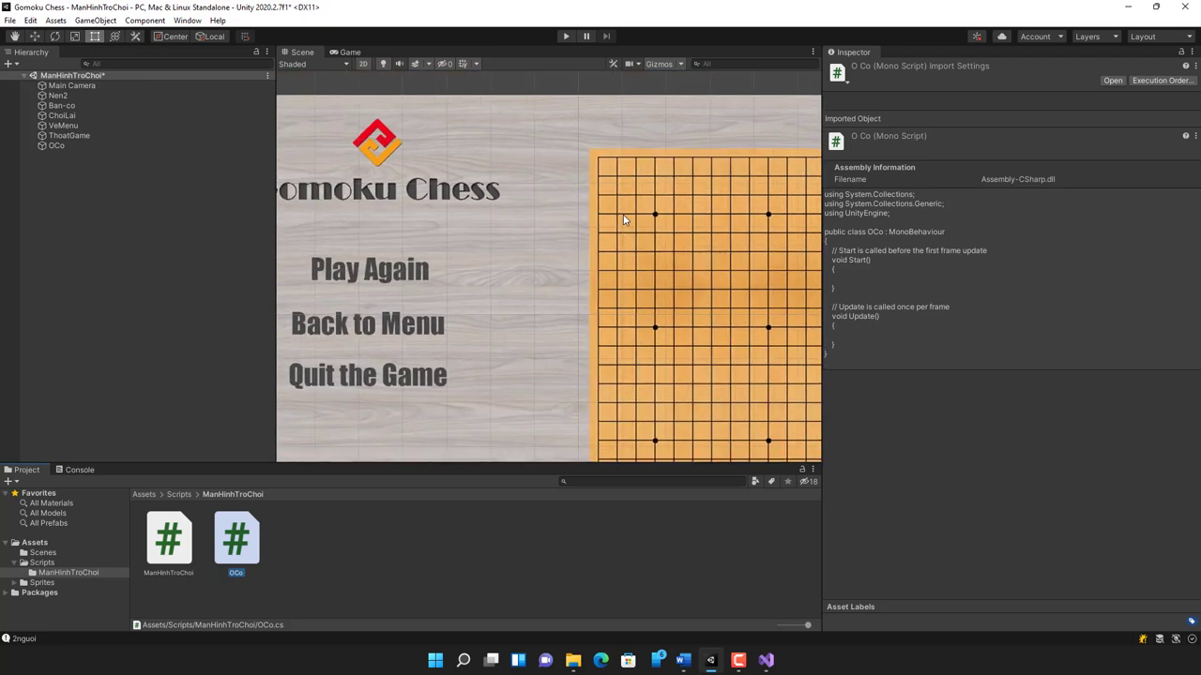
scroll(621, 213, "down", 2)
scroll(620, 210, "down", 1)
left_click(607, 179)
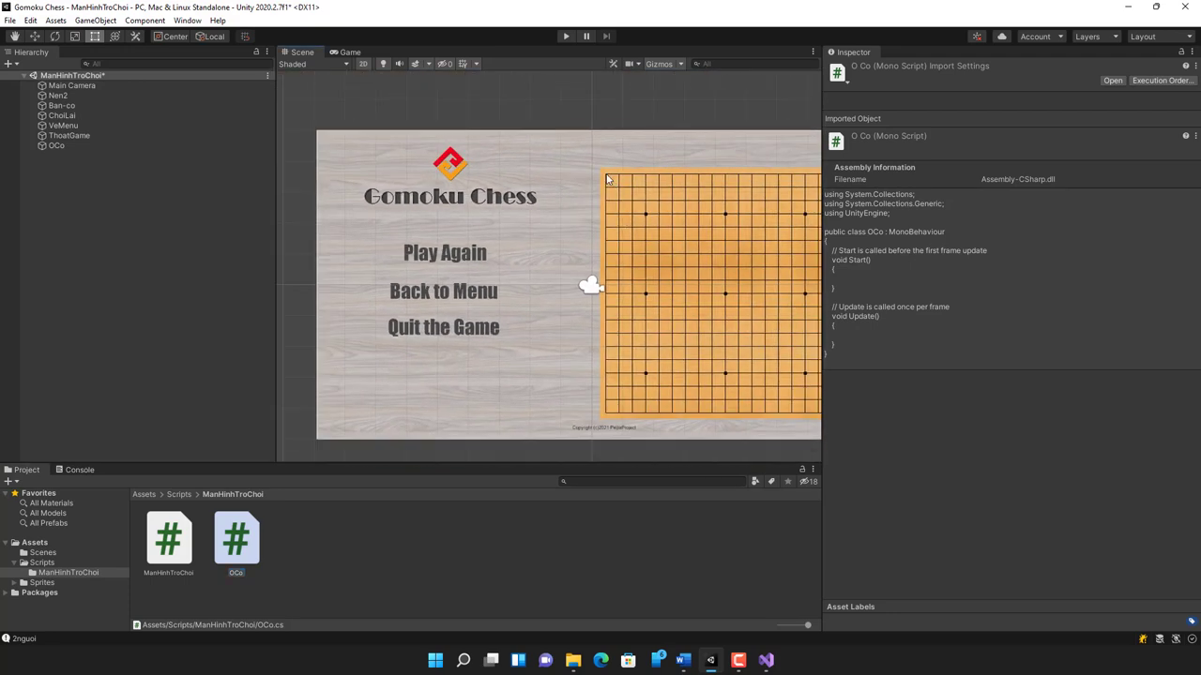
left_click(59, 146)
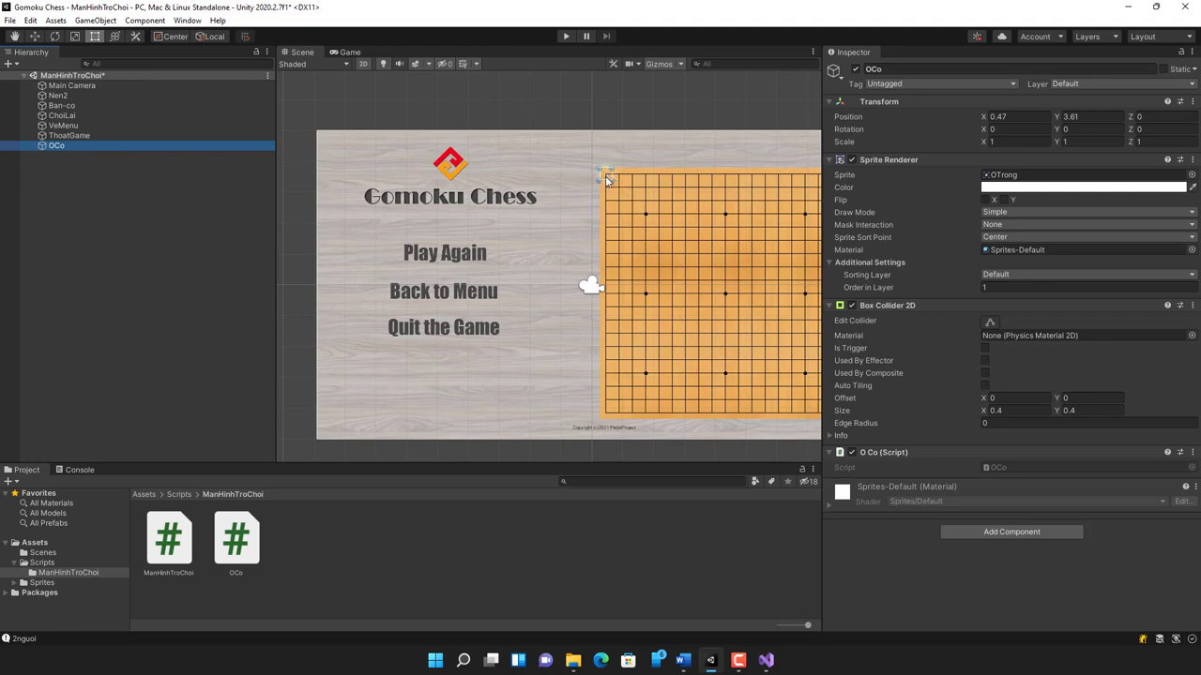
left_click(42, 583)
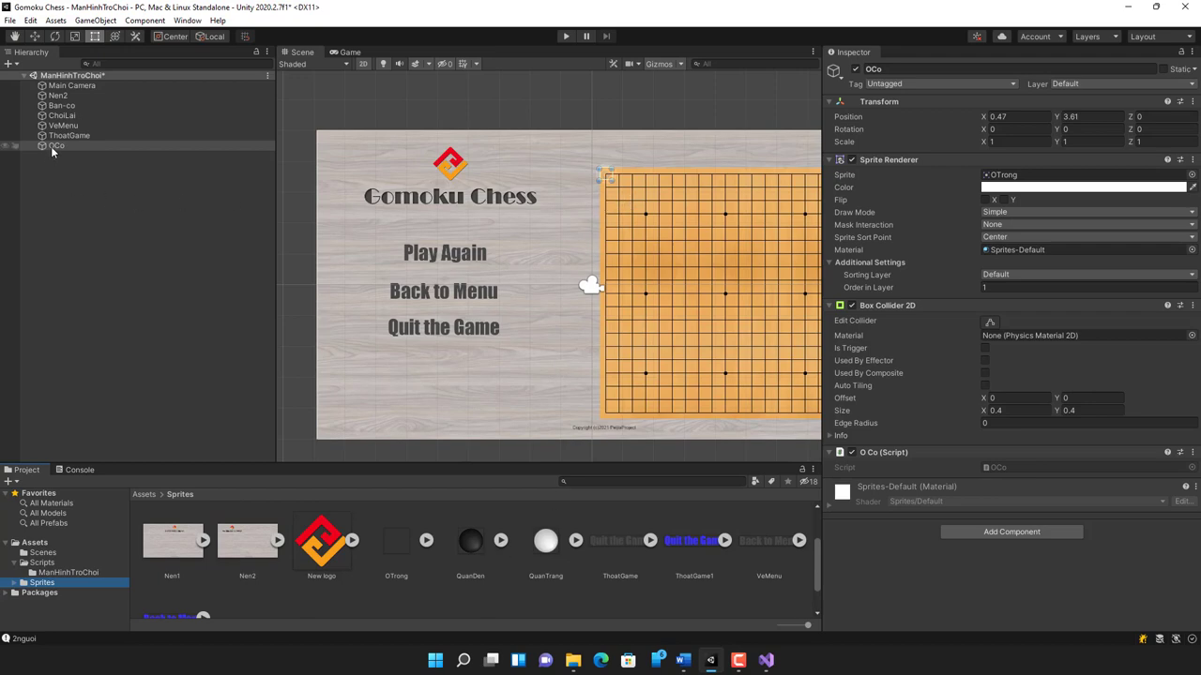
left_click(767, 663)
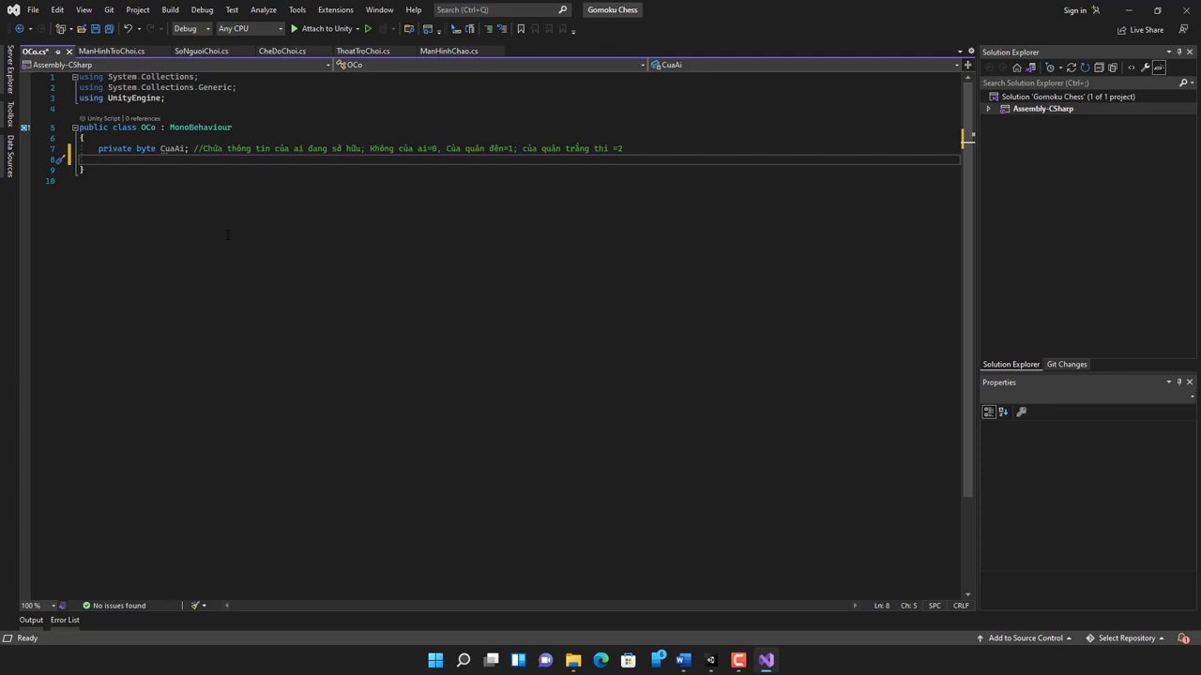
Add a [SerializeField] attribute on line 8 below the CuaAi field.
type("[")
type("Se")
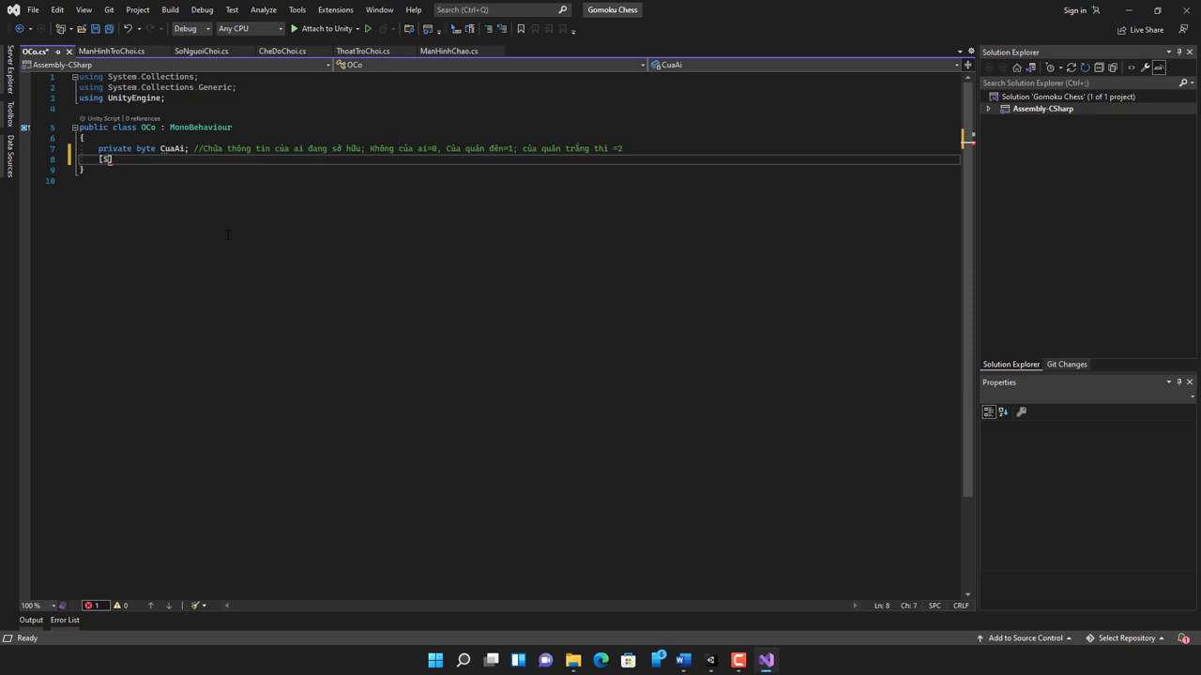
type("r")
key("Tab")
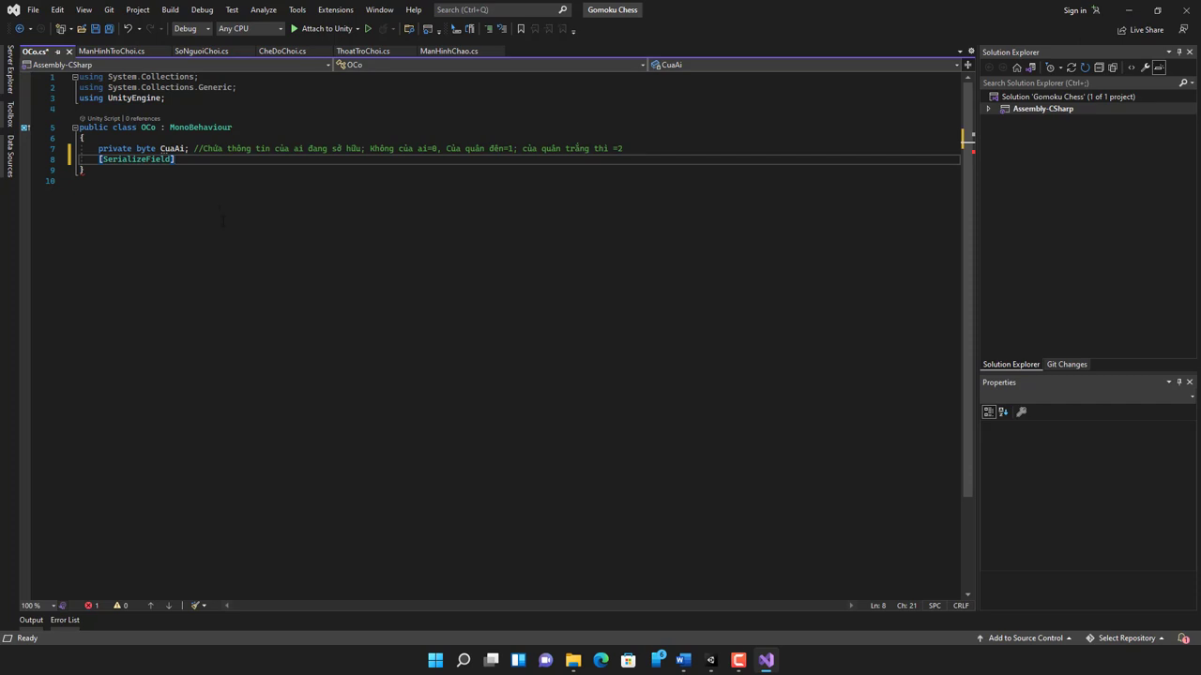
key("shift+Home")
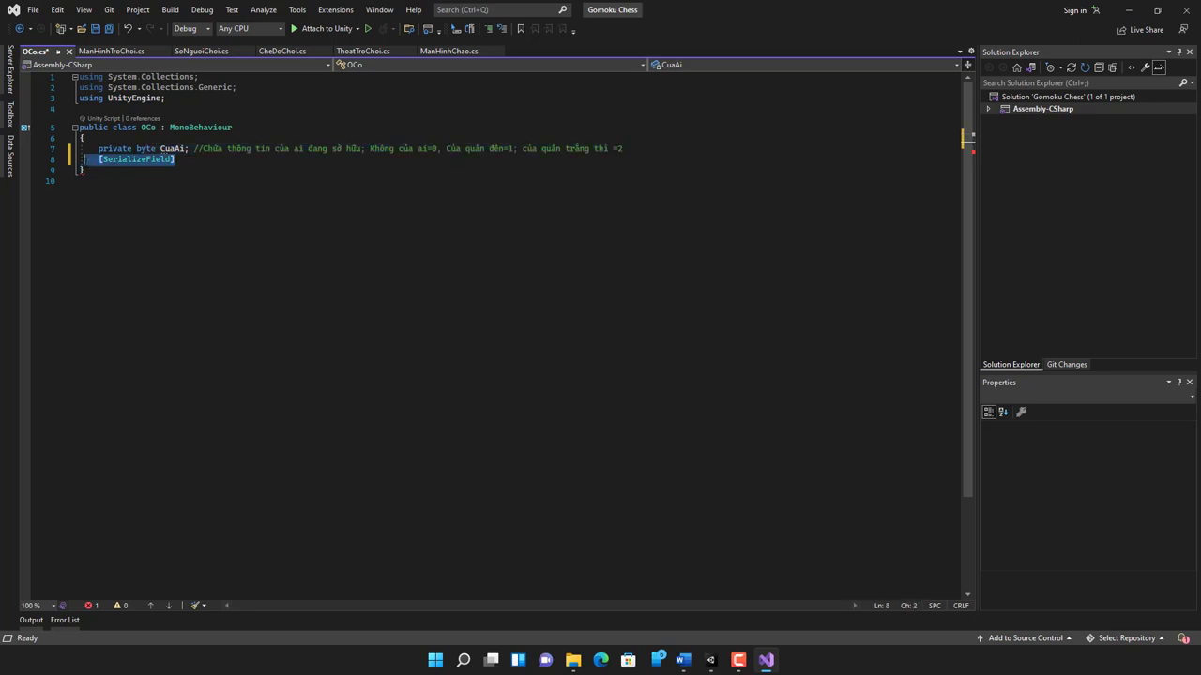
key("shift+Home")
key("End")
key("shift+Home")
left_click(710, 660)
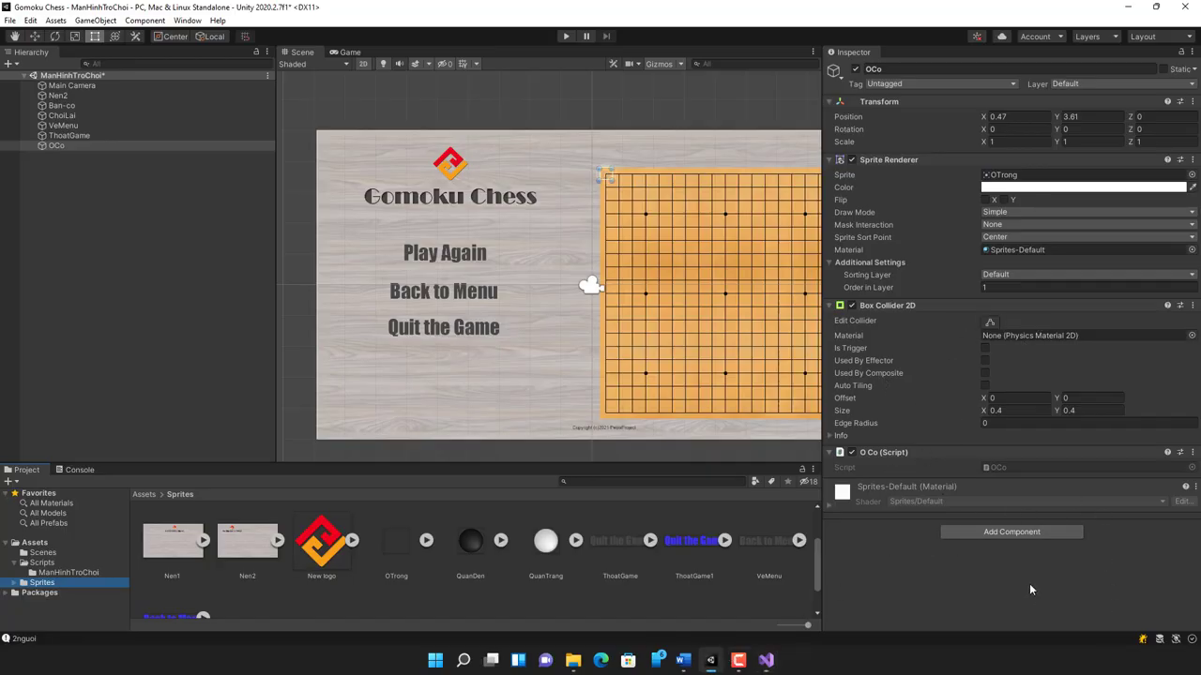
Drag the Inspector splitter right to widen the Scene and Project views.
left_click_drag(819, 531, 907, 533)
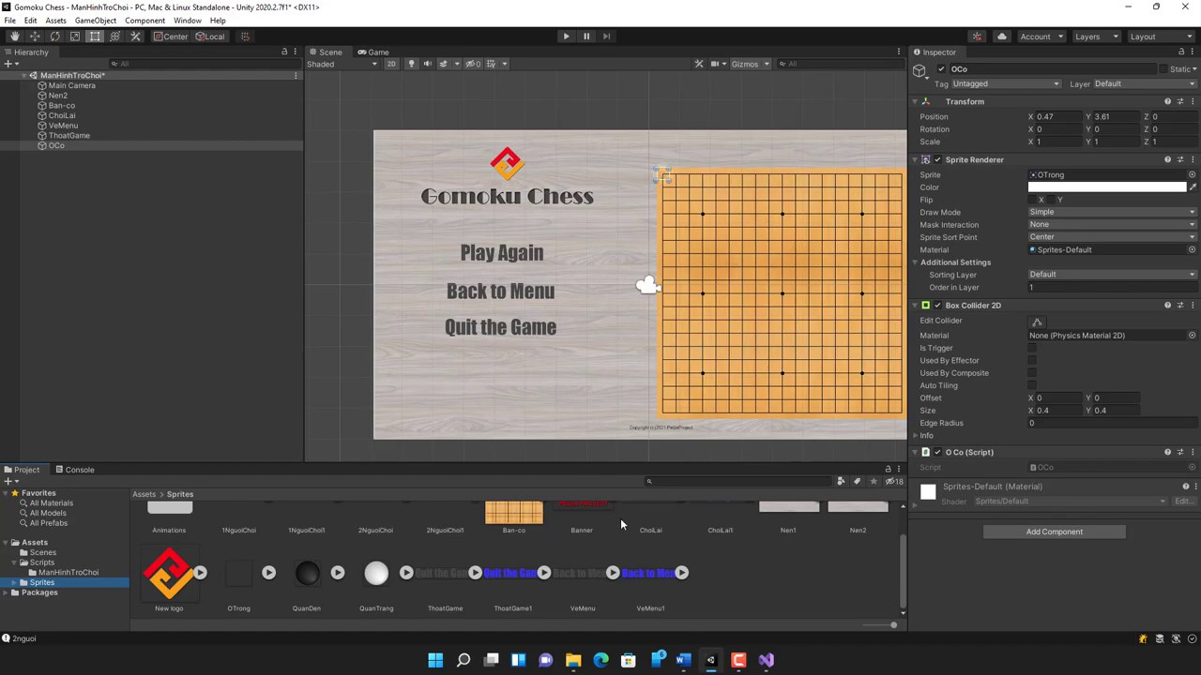
left_click(764, 662)
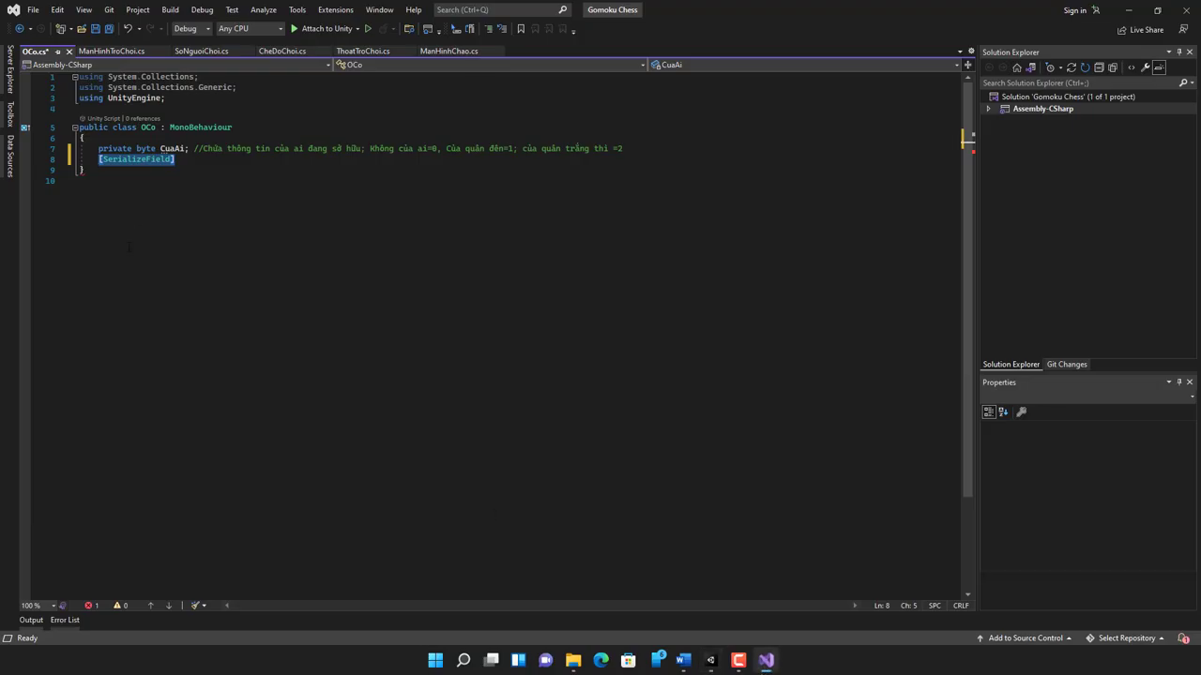
Review the [SerializeField] attribute on line 8, then bring up ManHinhTroChoi.cs.
left_click(205, 161)
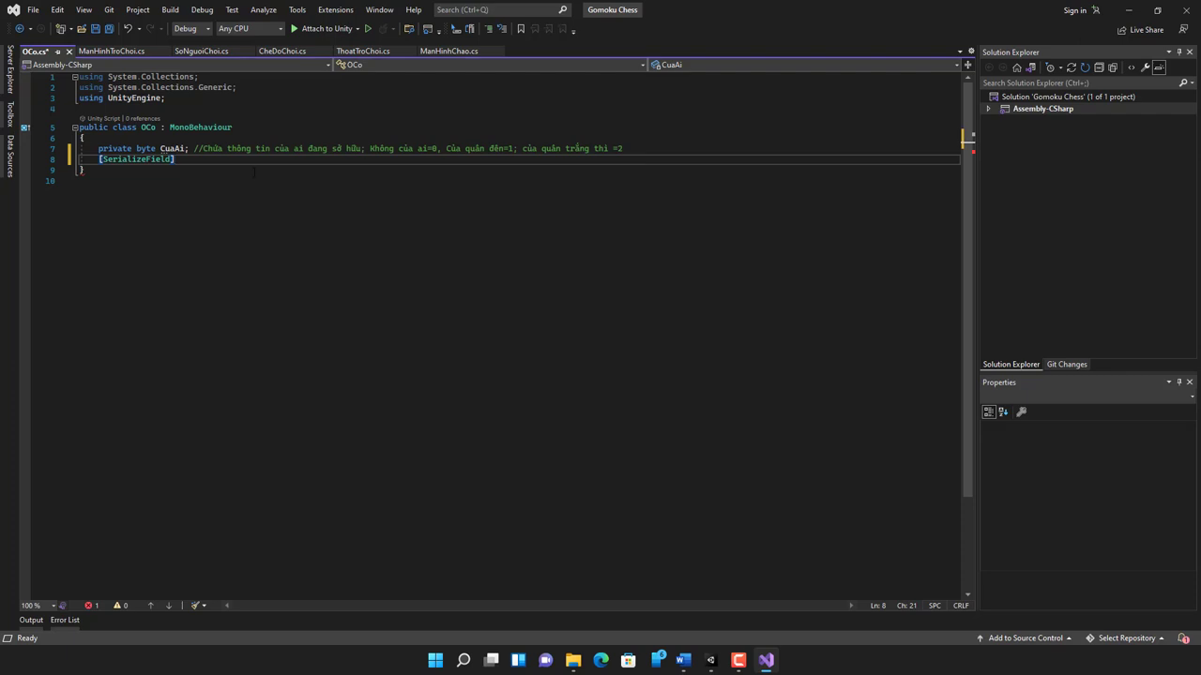
key("shift+Left")
key("shift+Left")
key("shift+Left")
key("shift+Left")
key("shift+Left")
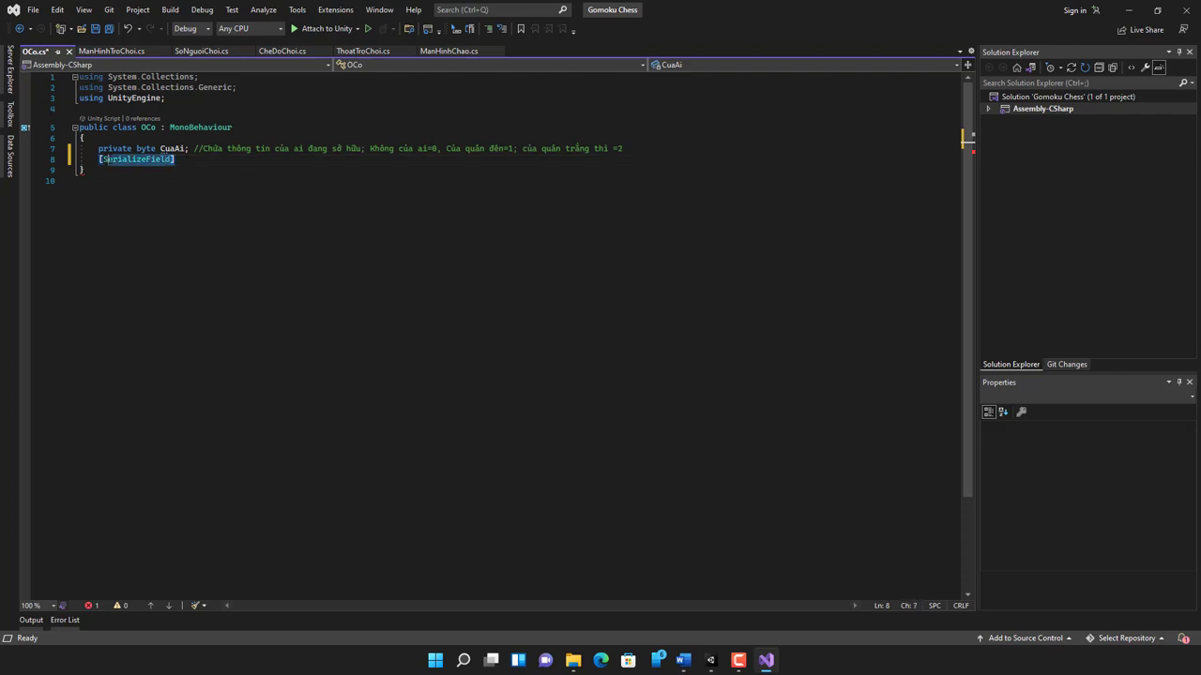
key("shift+Left")
key("shift+Left")
key("shift+Left")
key("Right")
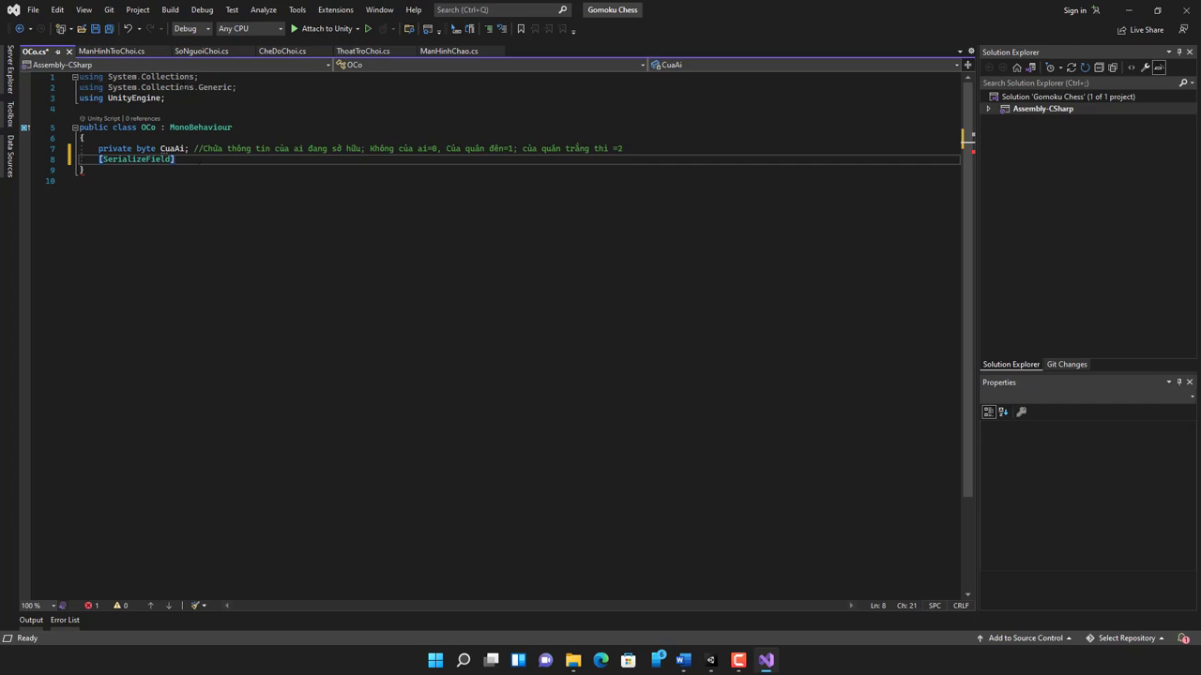
left_click(114, 48)
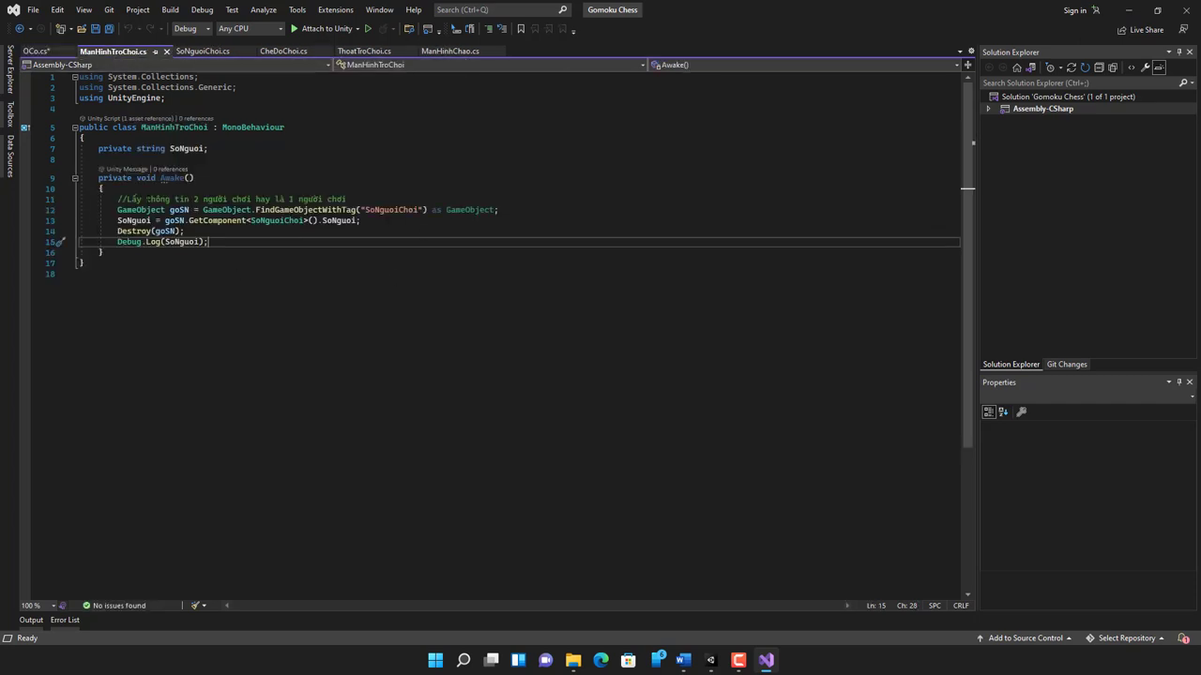
Look over the SoNguoi field in SoNguoiChoi.cs, then return to OCo.cs.
left_click(206, 52)
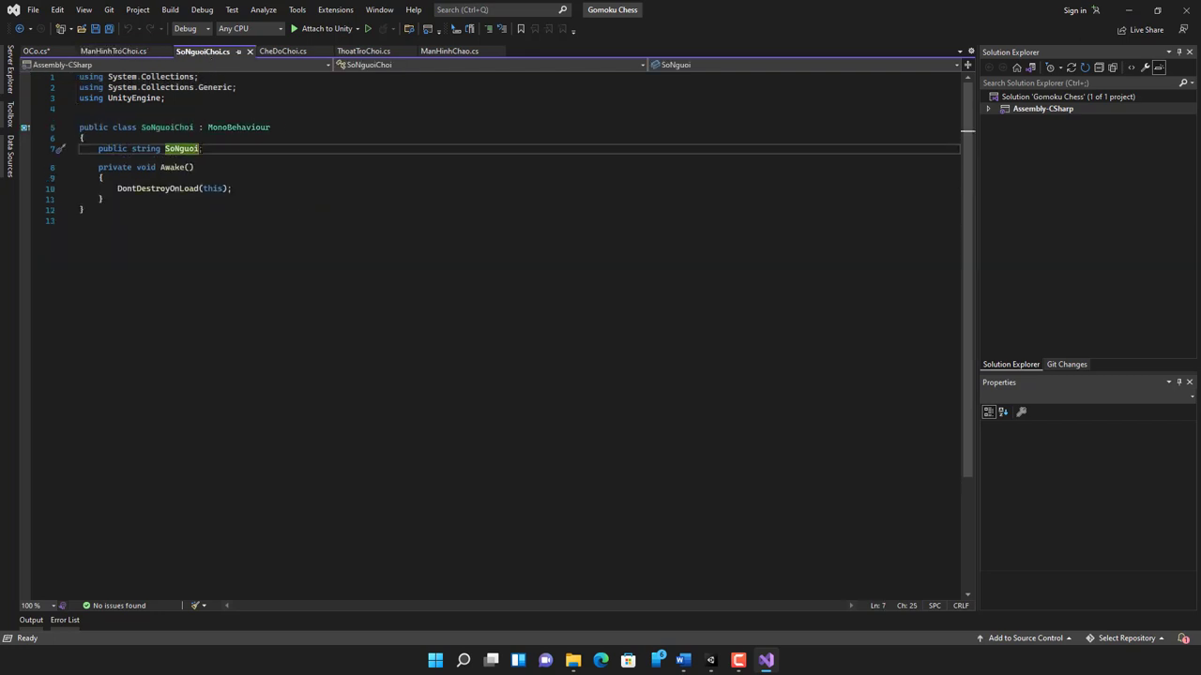
left_click_drag(96, 148, 204, 148)
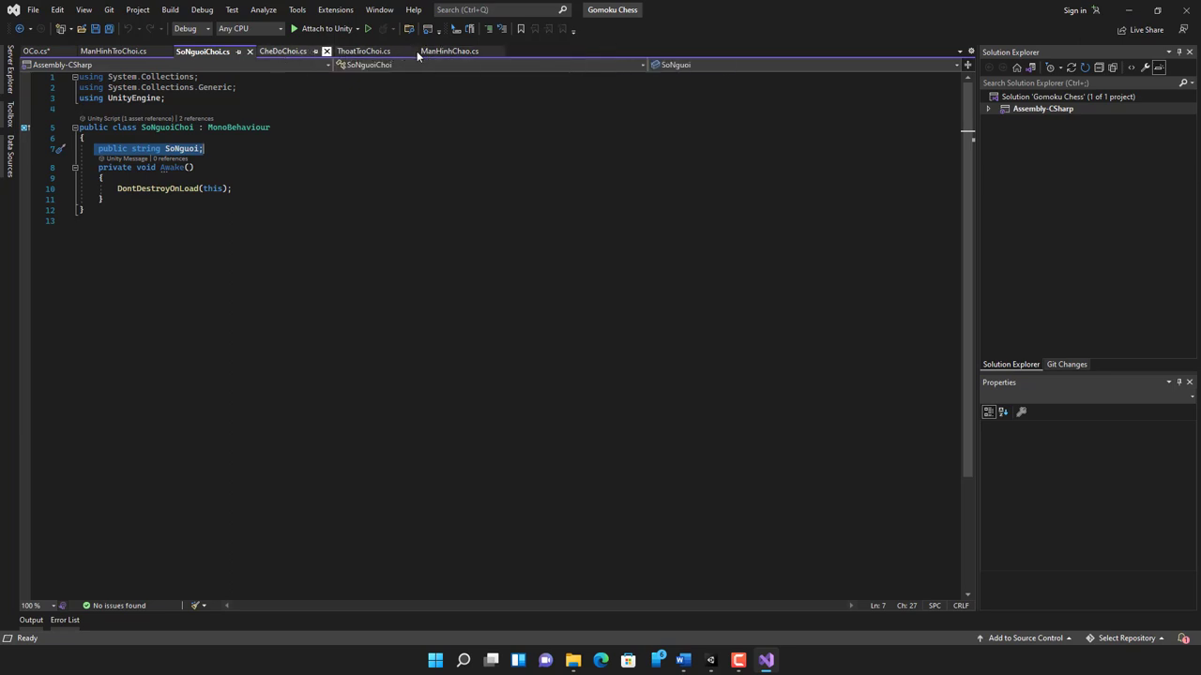
left_click(37, 50)
type("[SerializeField")
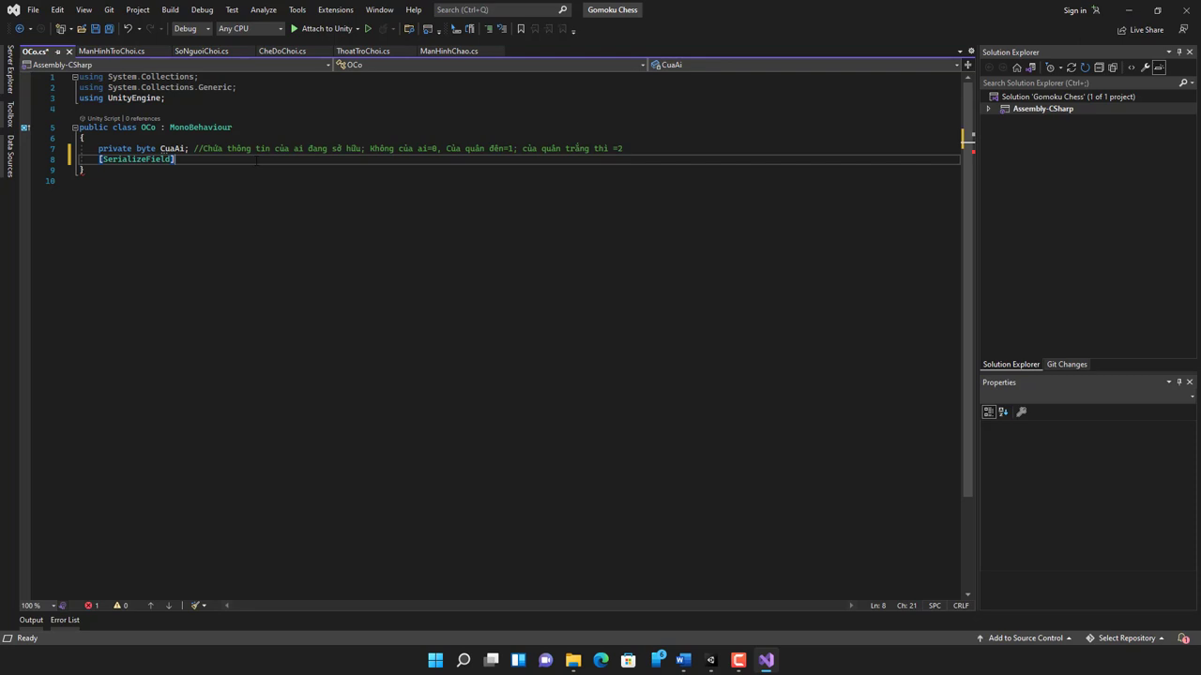
Declare serialized private Sprite fields QuanDen and QuanTrang in OCo.
type("private")
type(" Sp")
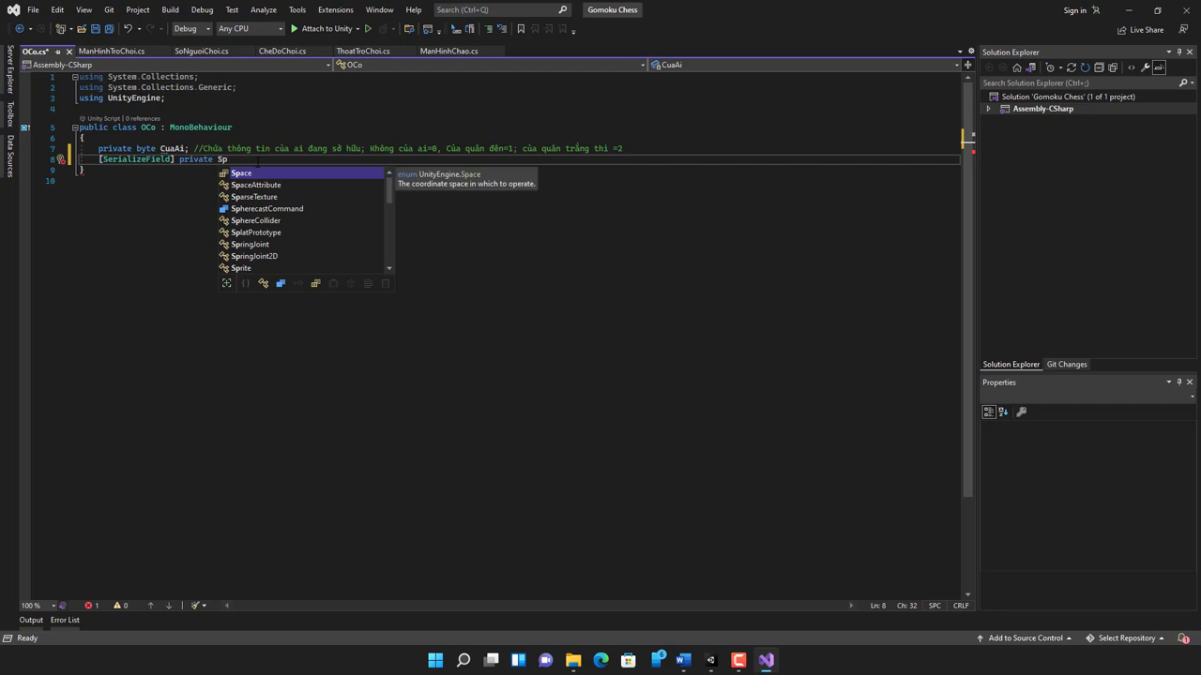
type("t")
key("BackSpace")
type("r")
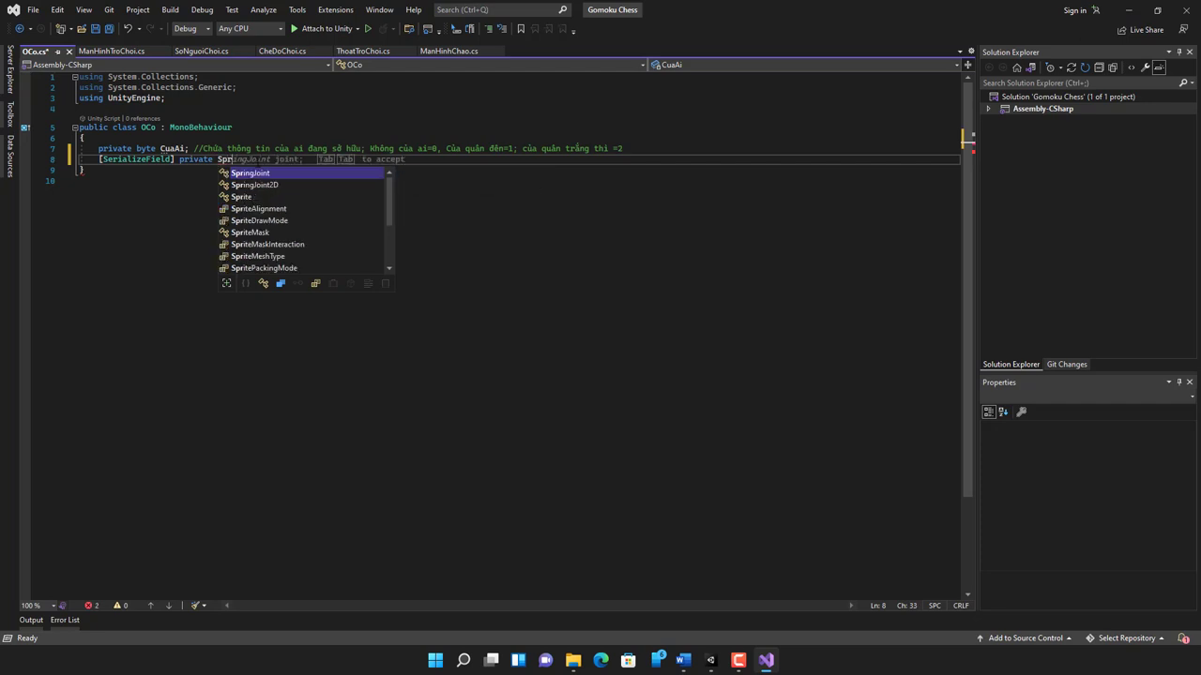
type("i")
type("t")
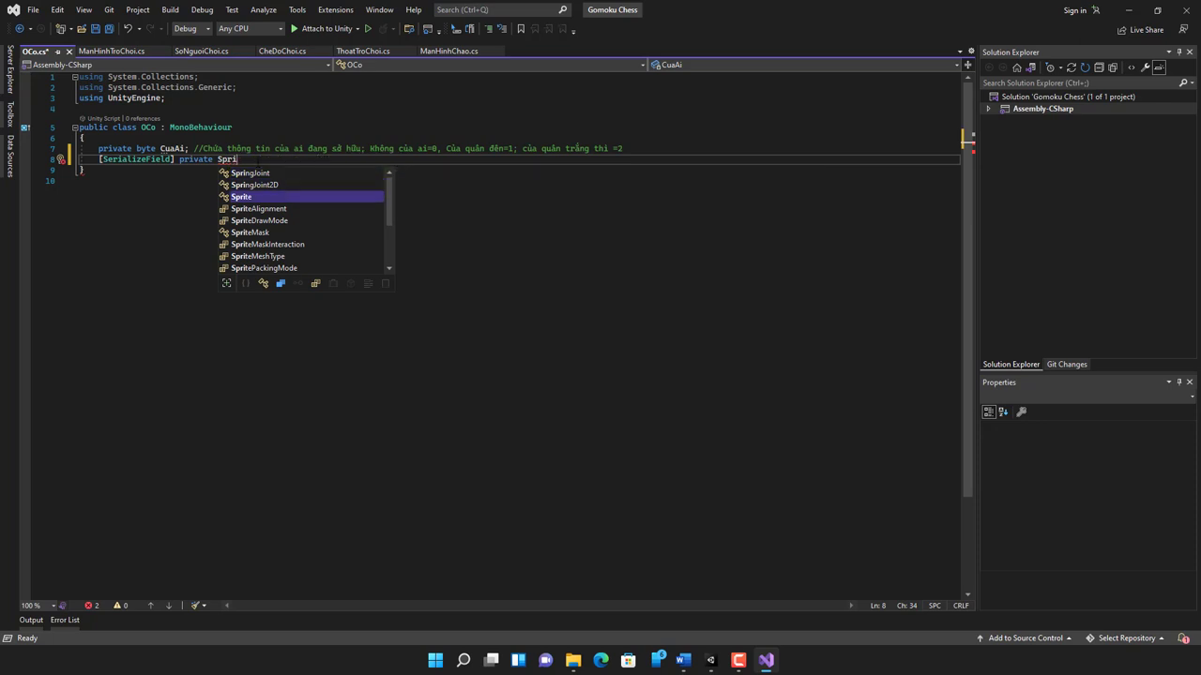
key("Tab")
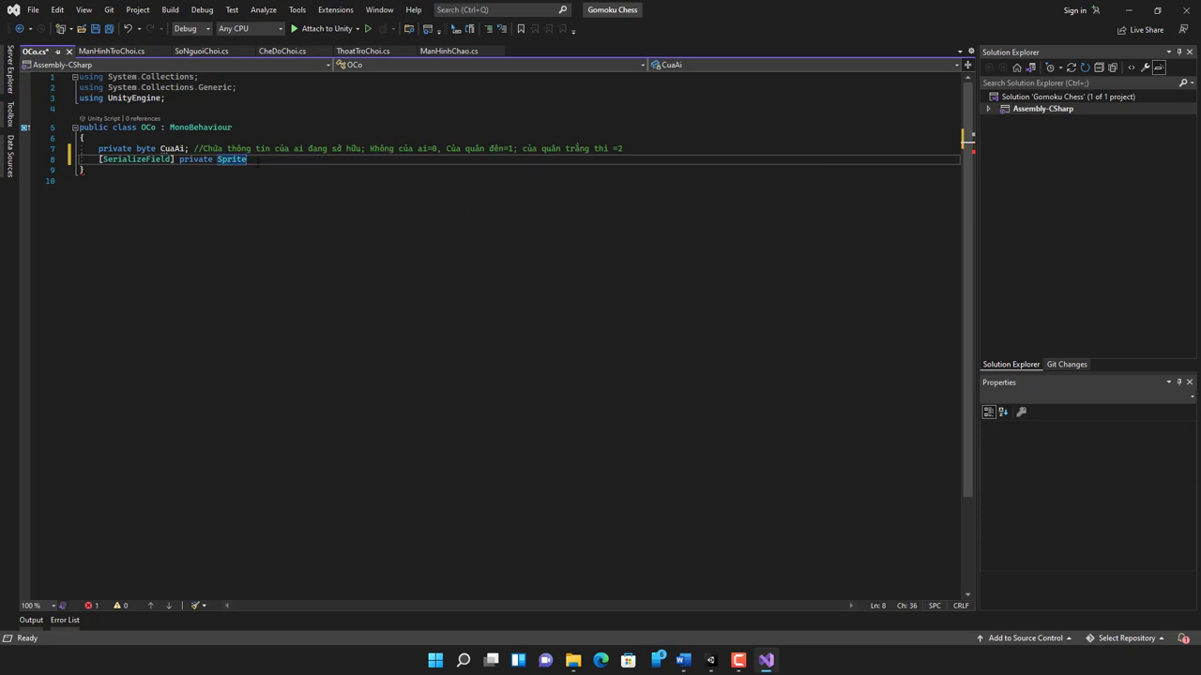
type(" Quan")
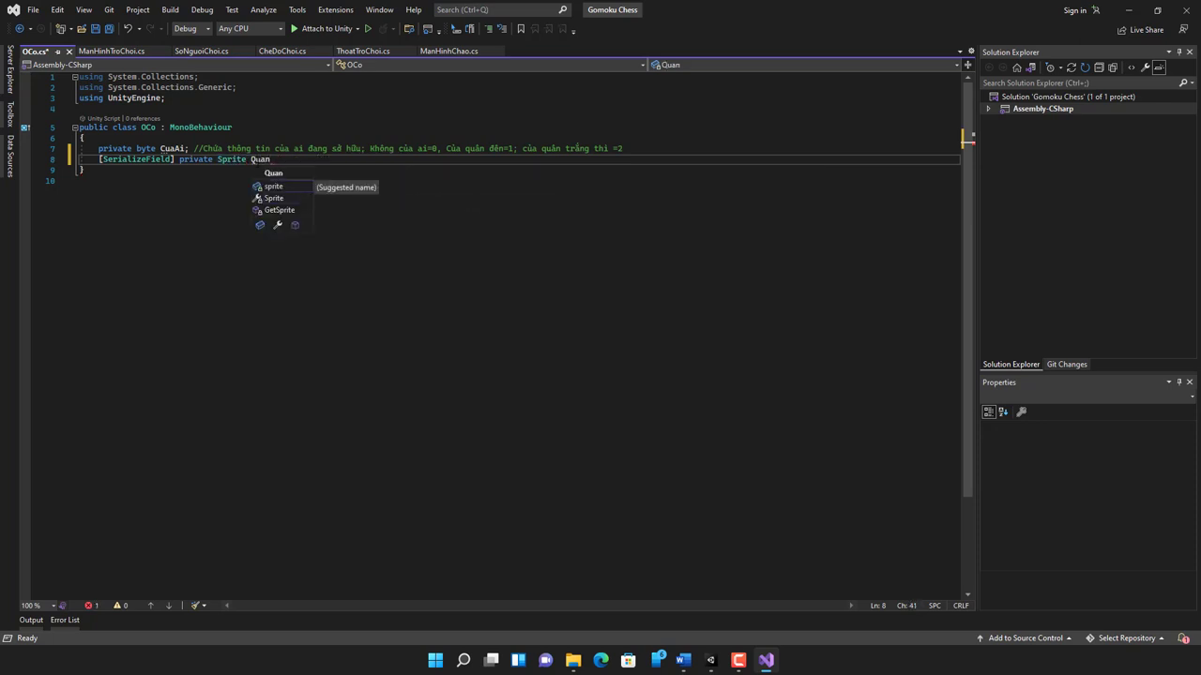
type("Den;")
key("Return")
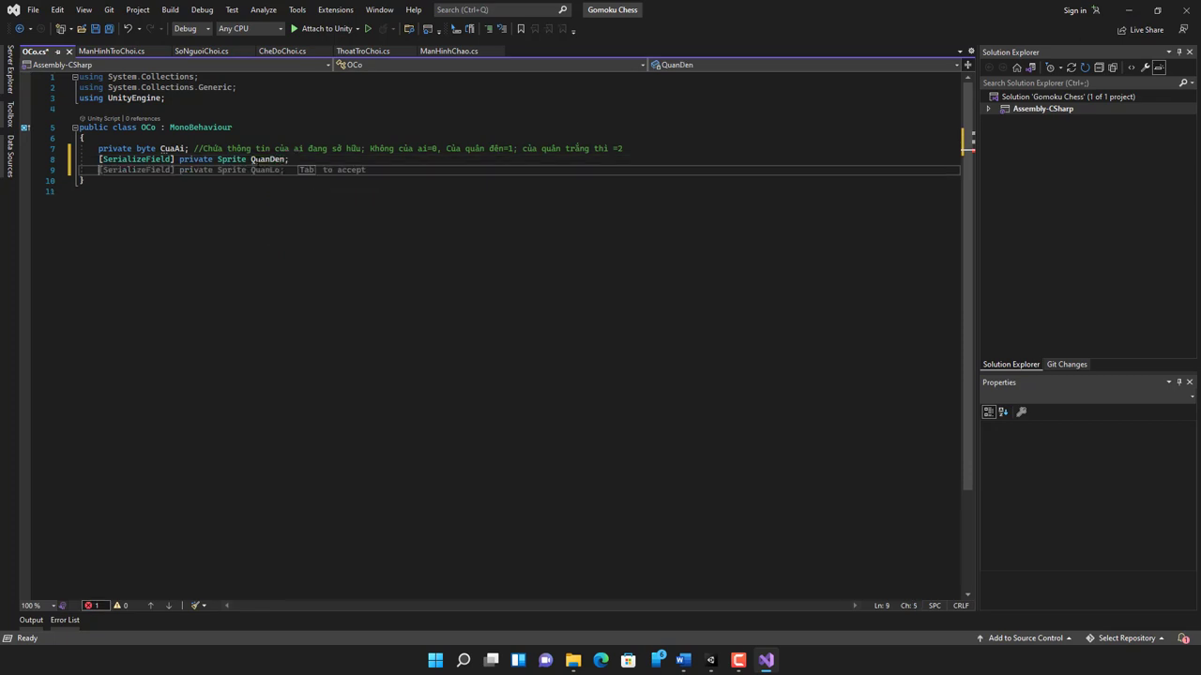
key("Tab")
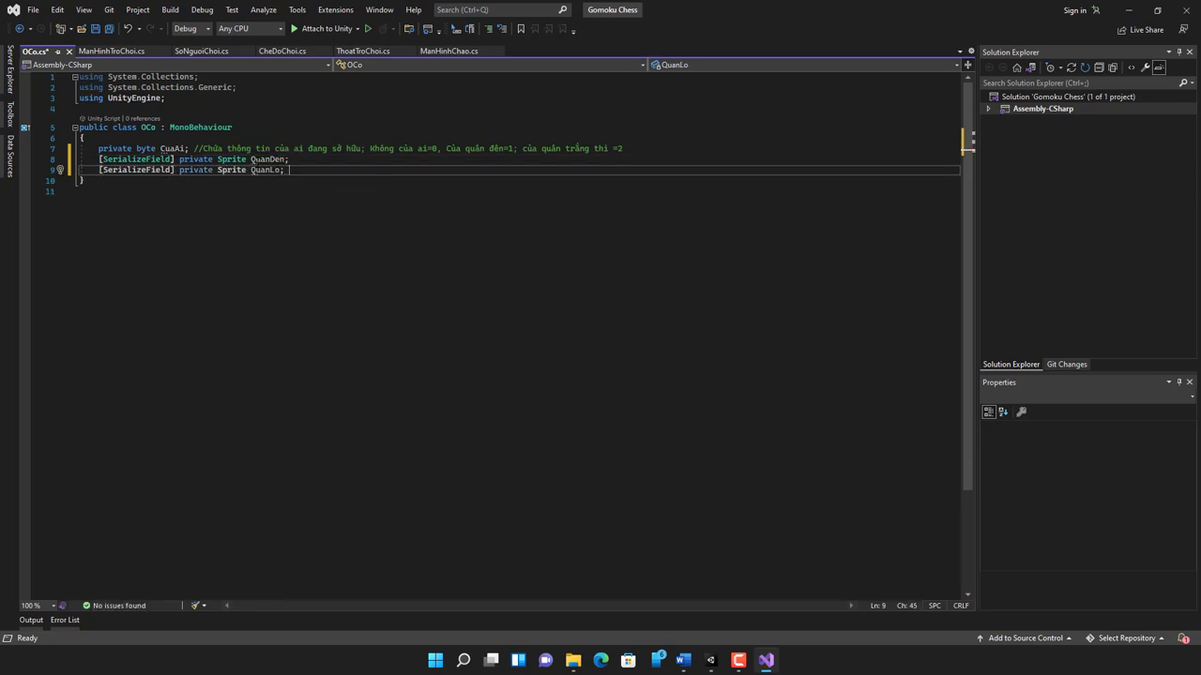
key("BackSpace")
key("BackSpace")
key("BackSpace")
type("Tr")
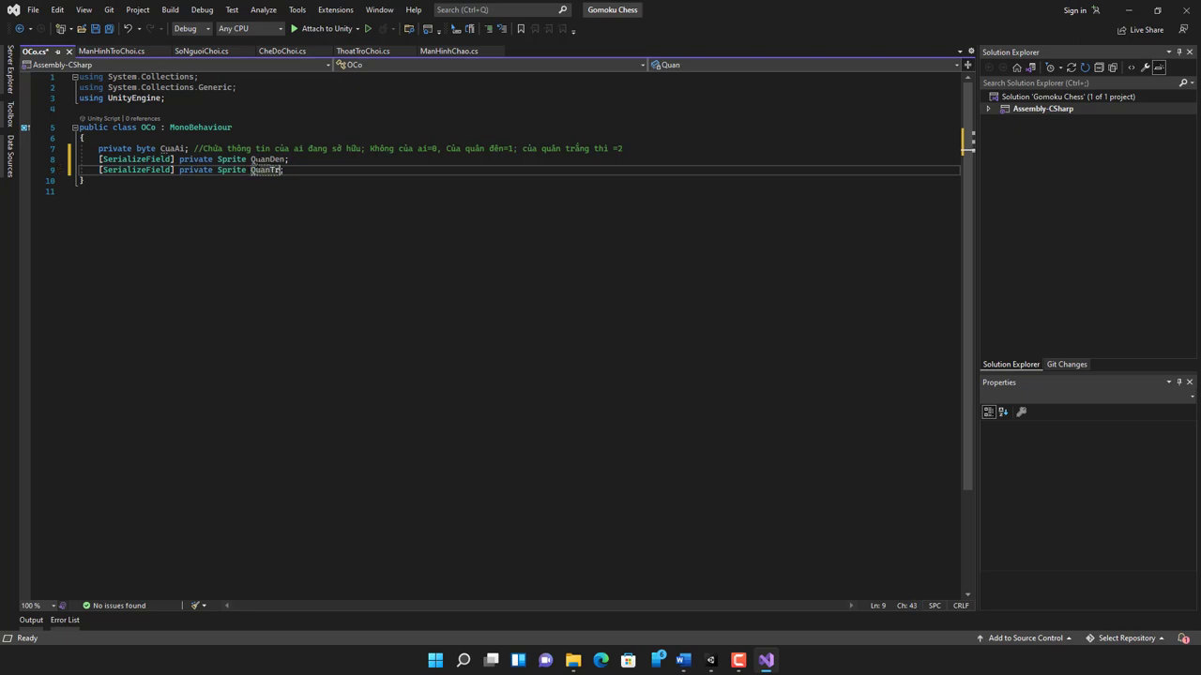
type("ang")
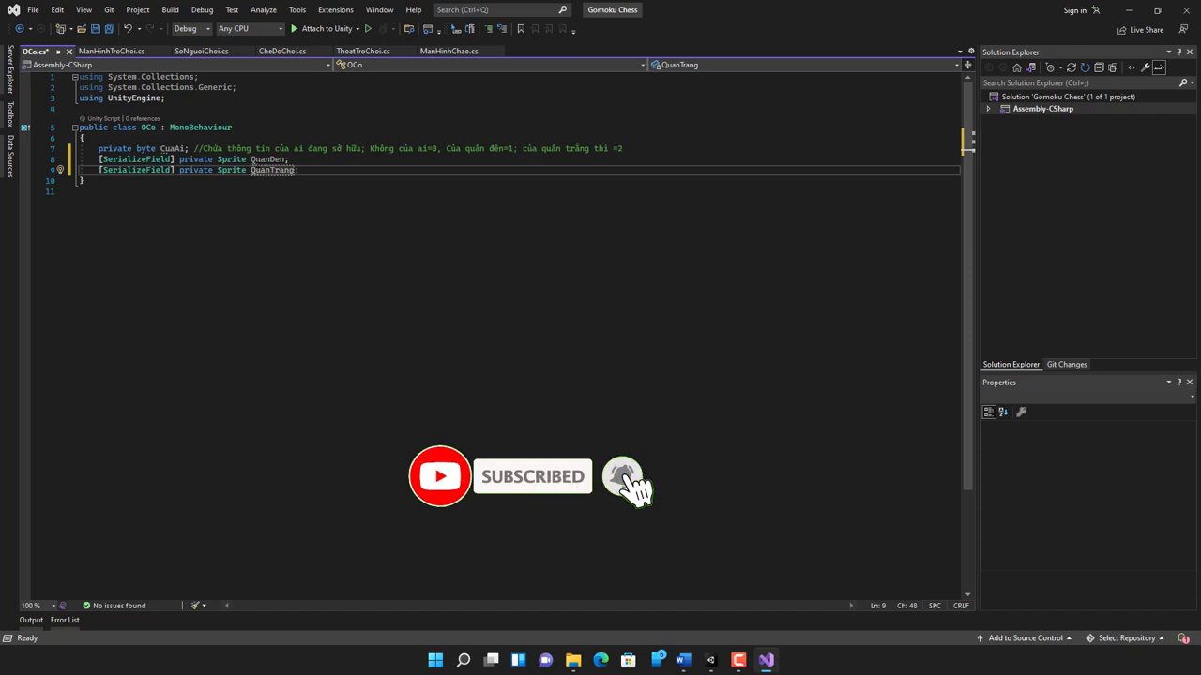
key("Return")
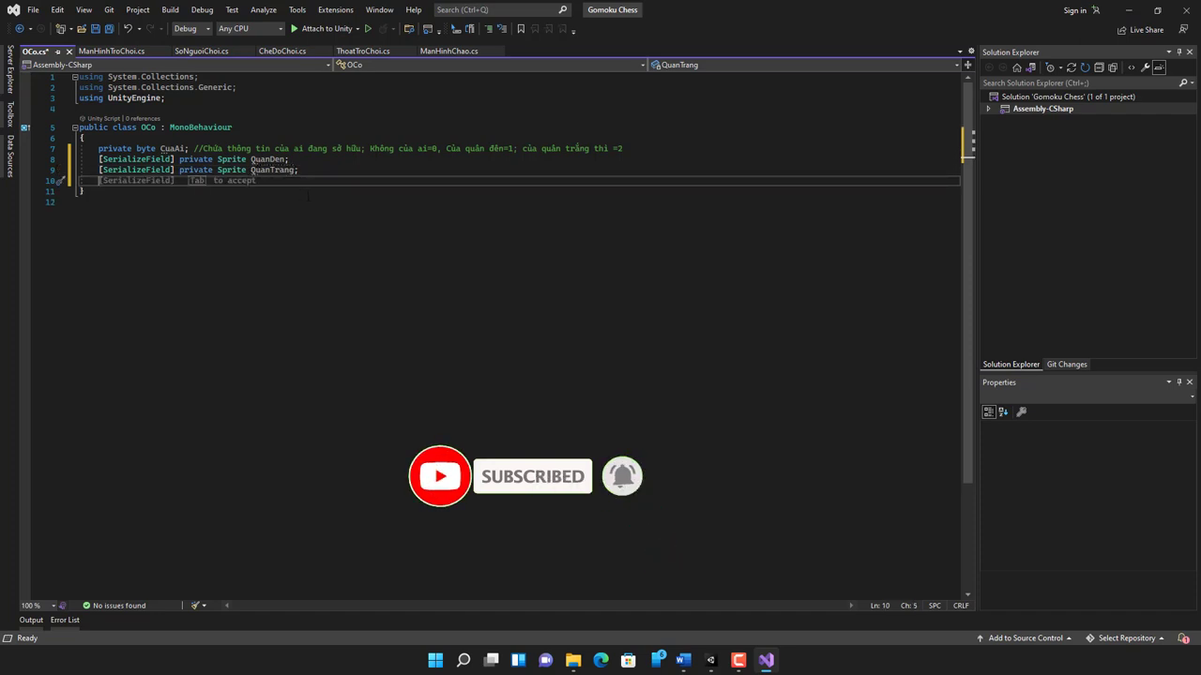
Save OCo.cs, resaving it as Unicode with Apply to all.
key("ctrl+s")
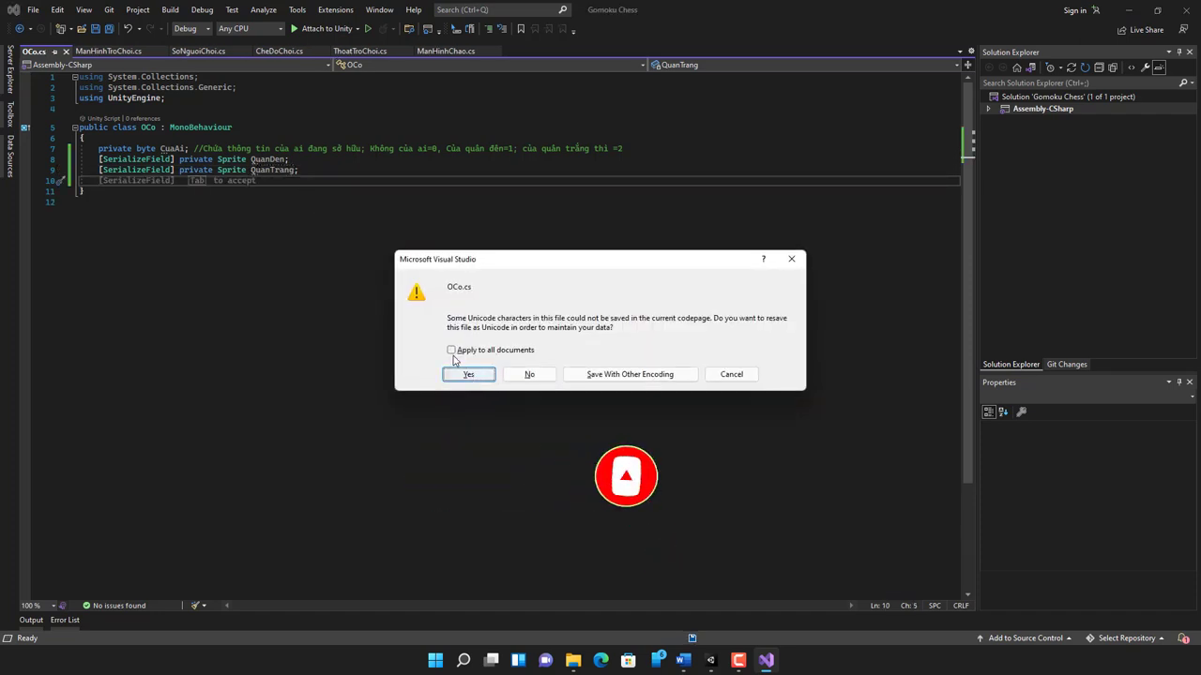
left_click(452, 350)
left_click(468, 374)
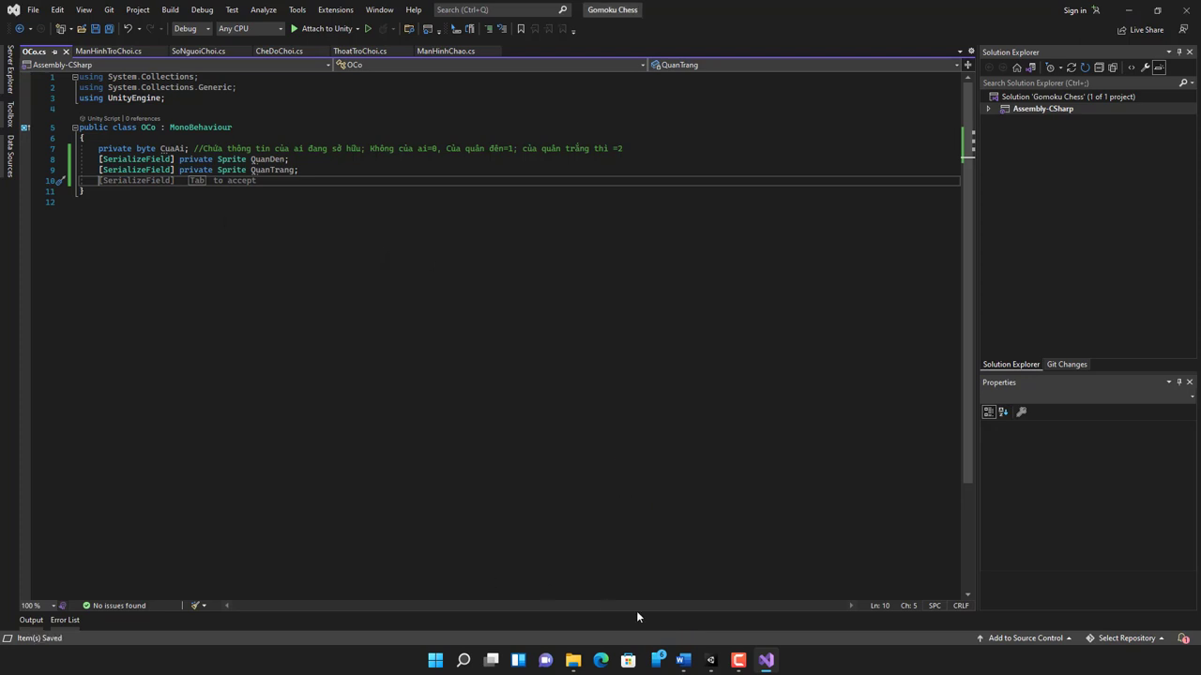
left_click(710, 660)
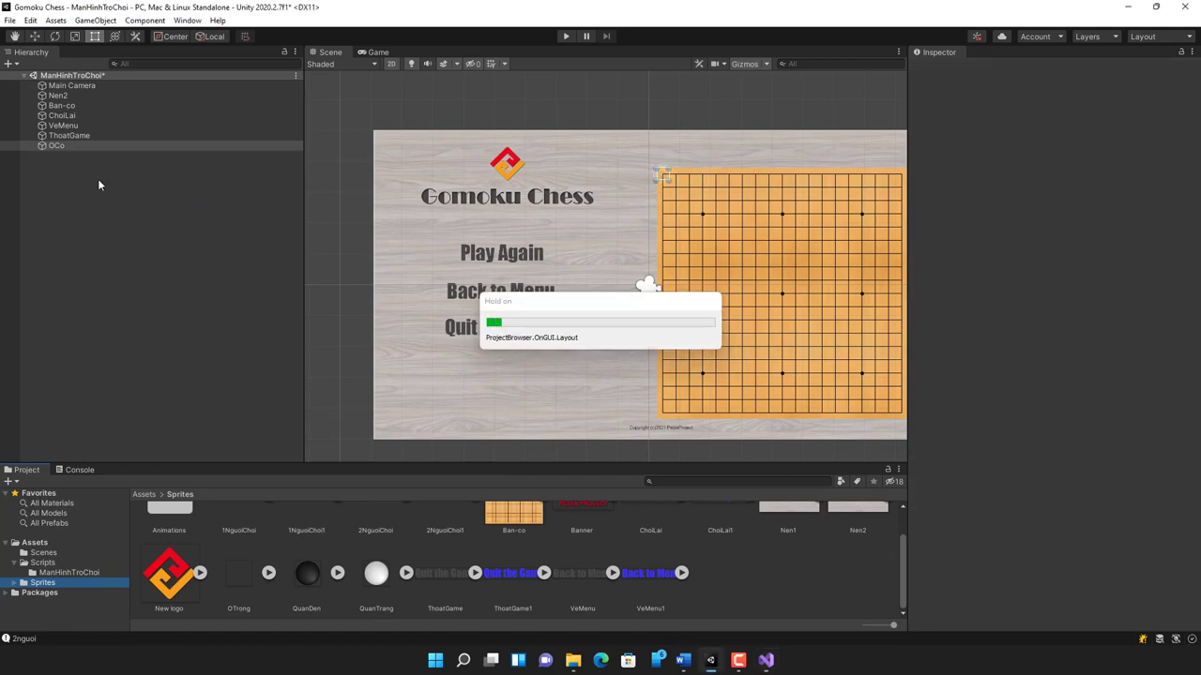
Drag the QuanDen and QuanTrang sprites into OCo's Quan Den and Quan Trang fields, then save the scene.
left_click(65, 146)
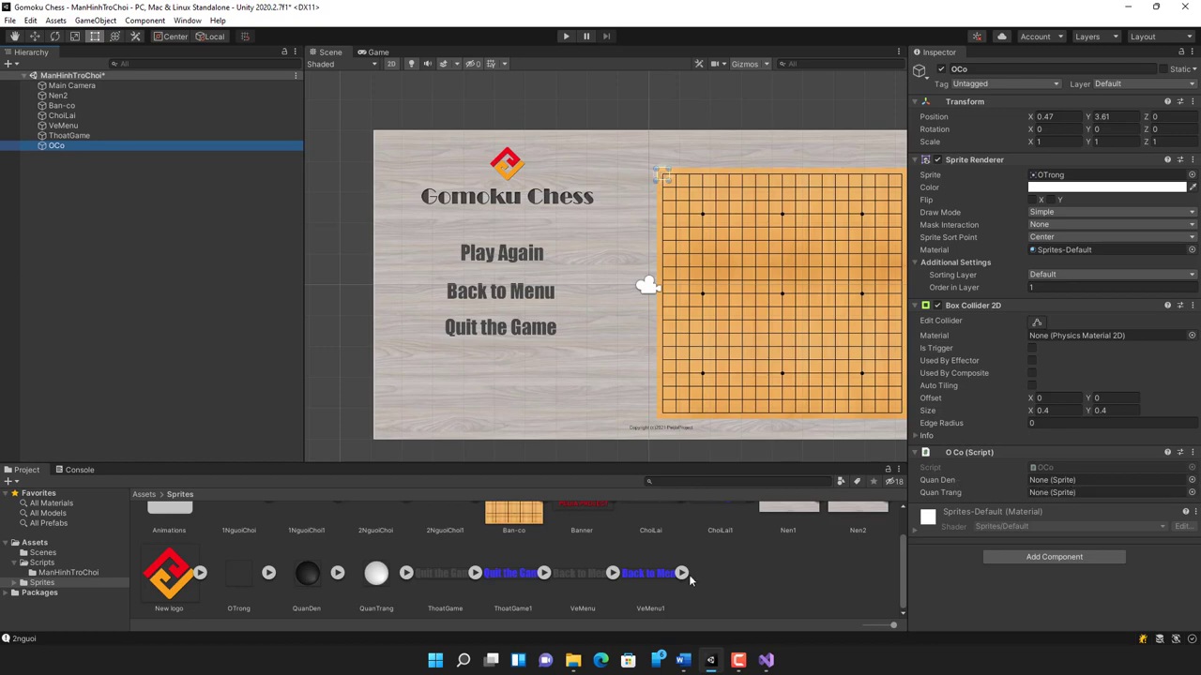
scroll(672, 575, "up", 1)
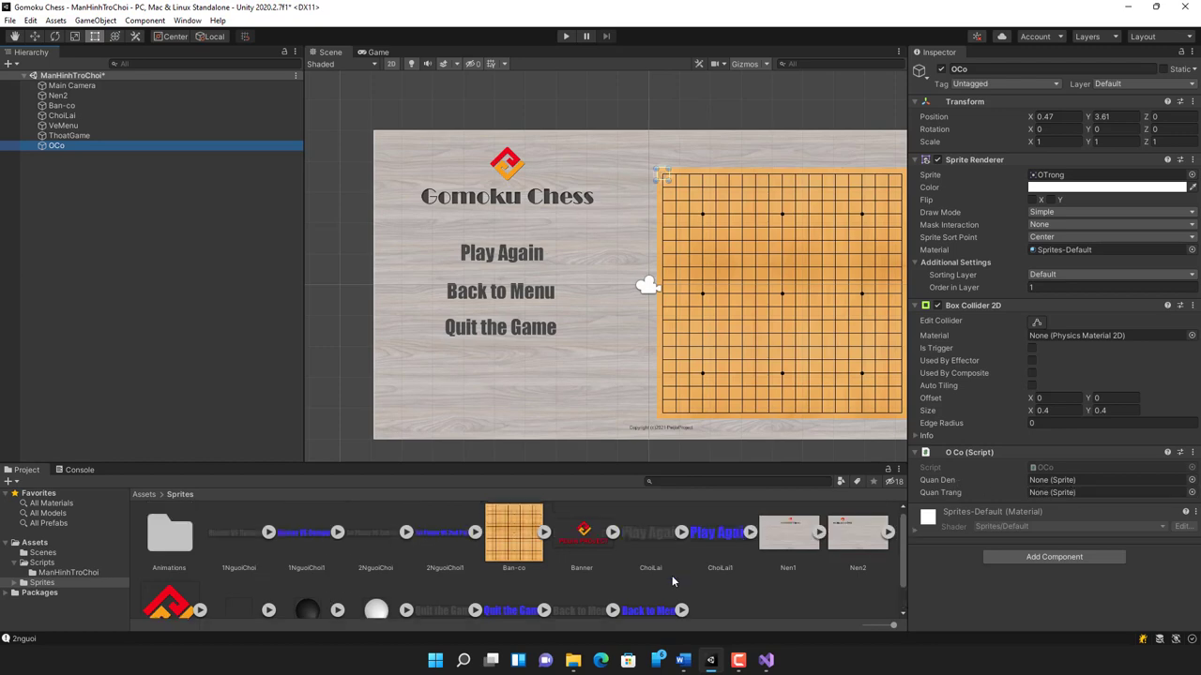
scroll(655, 557, "down", 1)
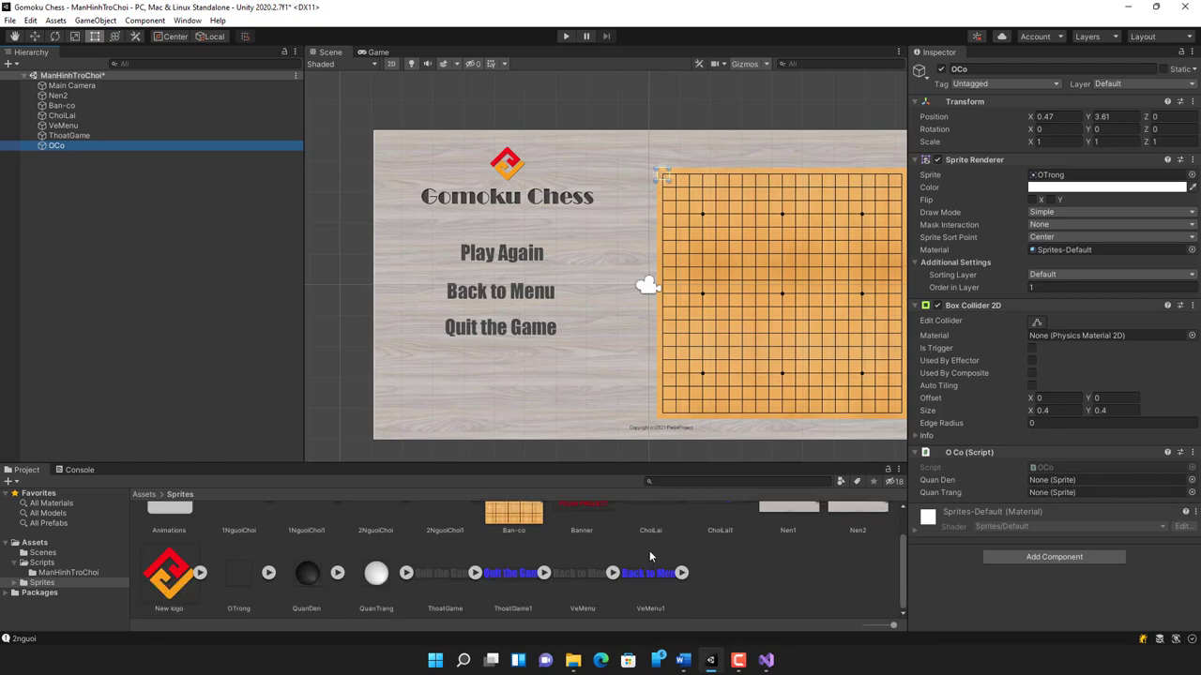
left_click(314, 581)
left_click_drag(314, 581, 1069, 484)
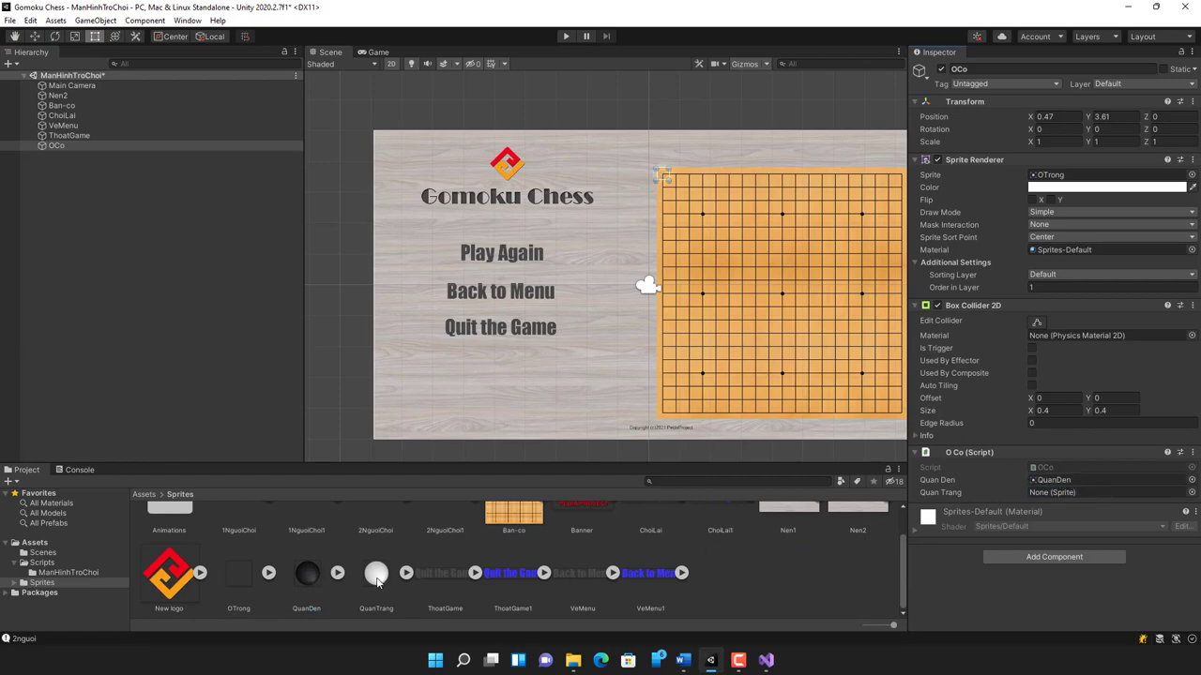
left_click(378, 582)
left_click_drag(378, 581, 1064, 496)
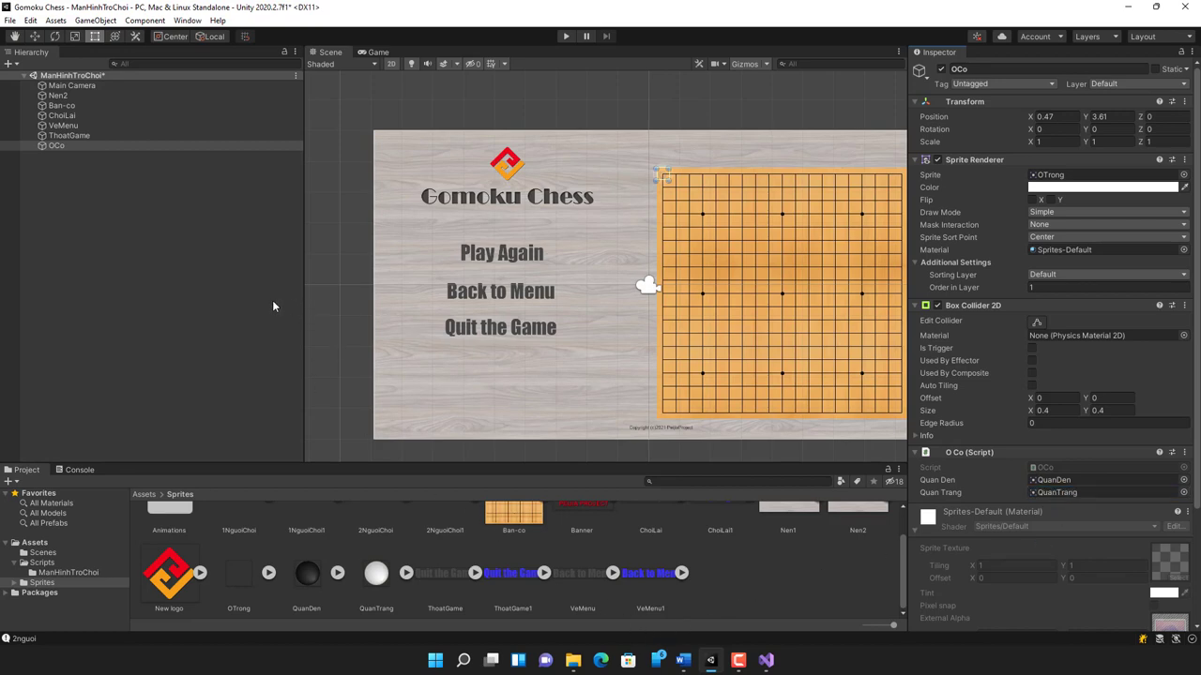
key("ctrl+s")
left_click(766, 660)
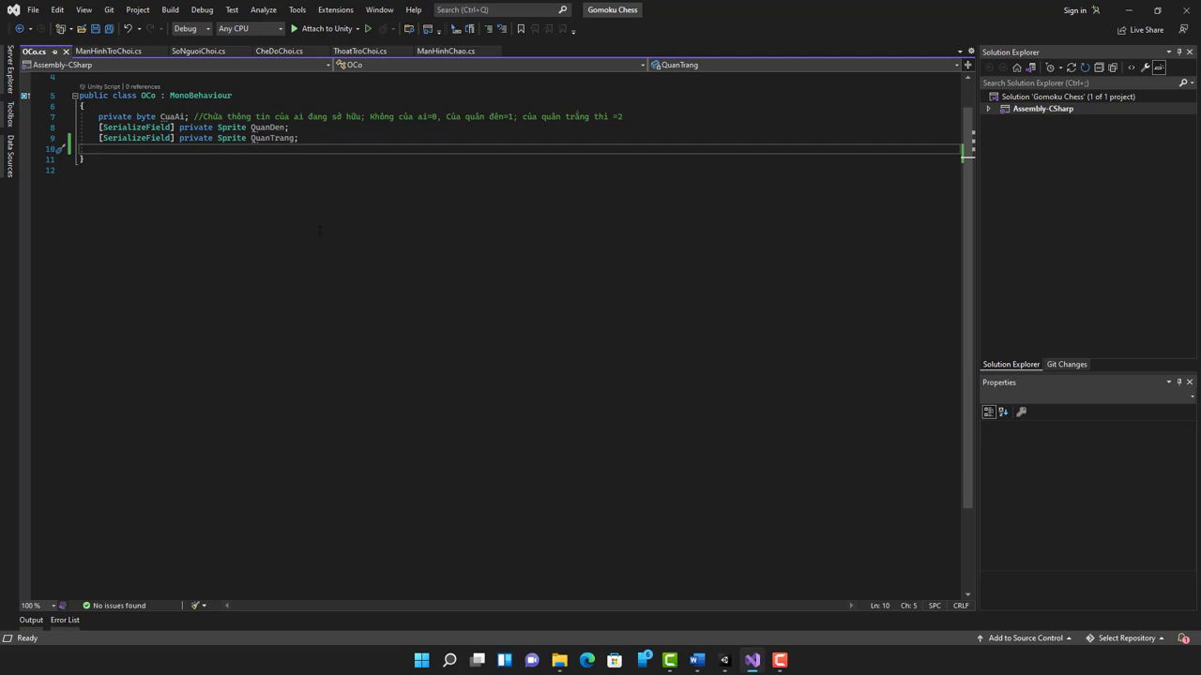
Add a blank line after the Awake method in ManHinhTroChoi.cs.
left_click(105, 51)
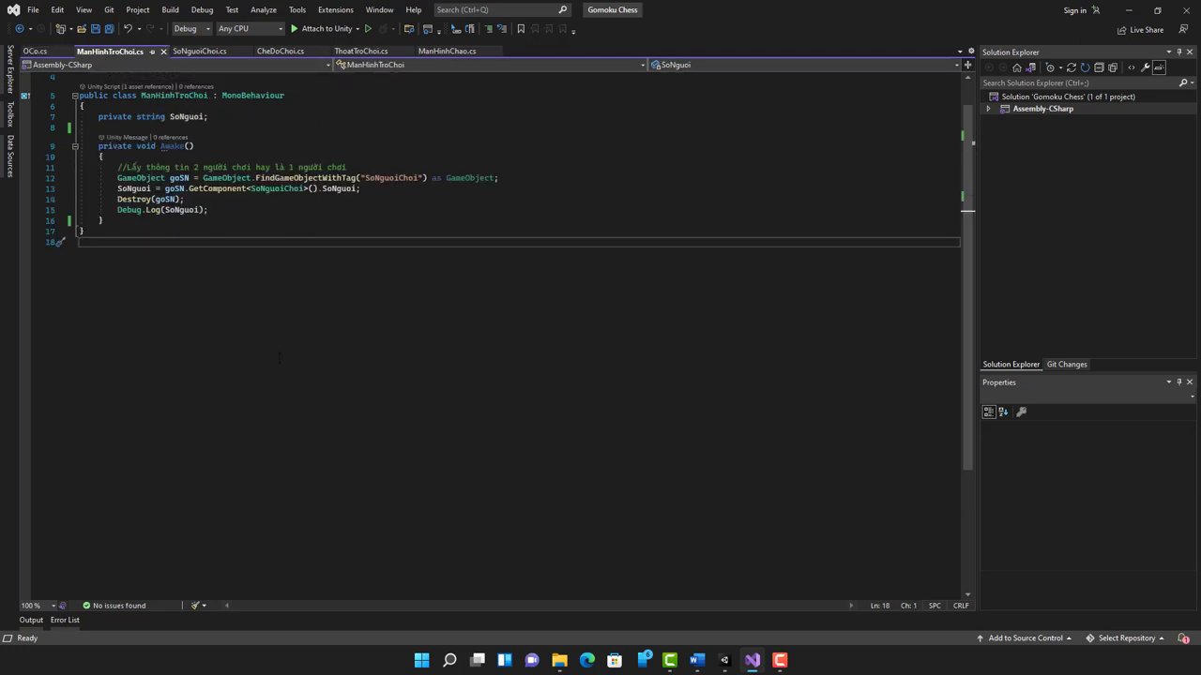
left_click(104, 220)
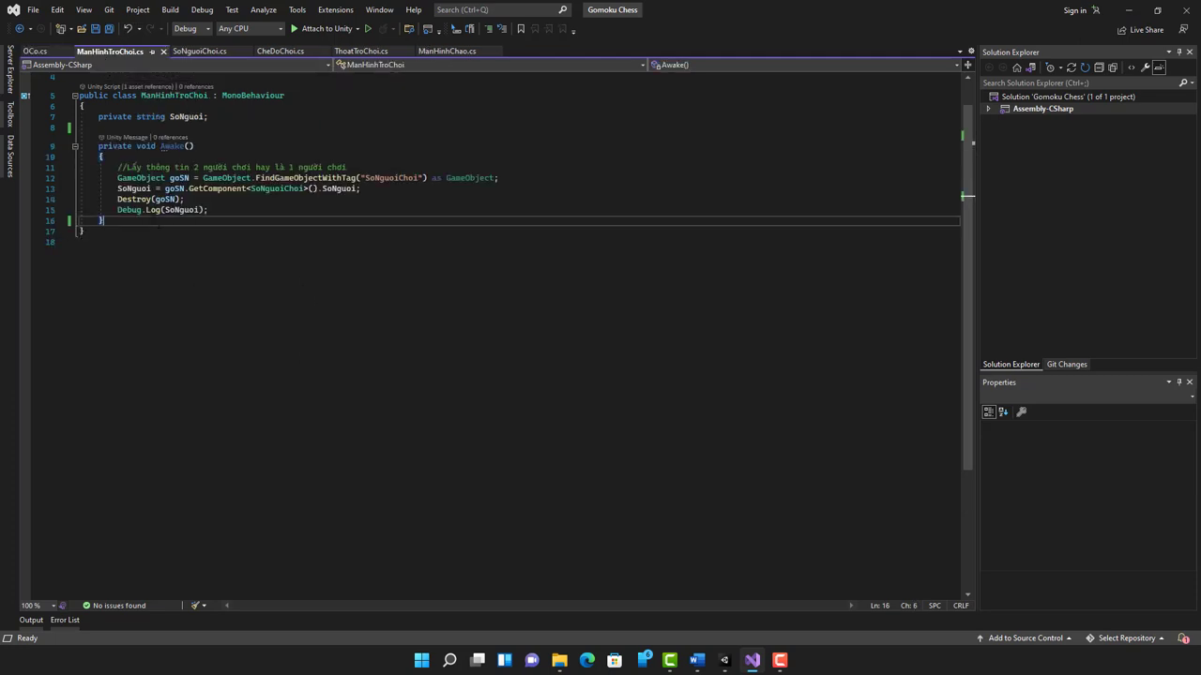
key("Return")
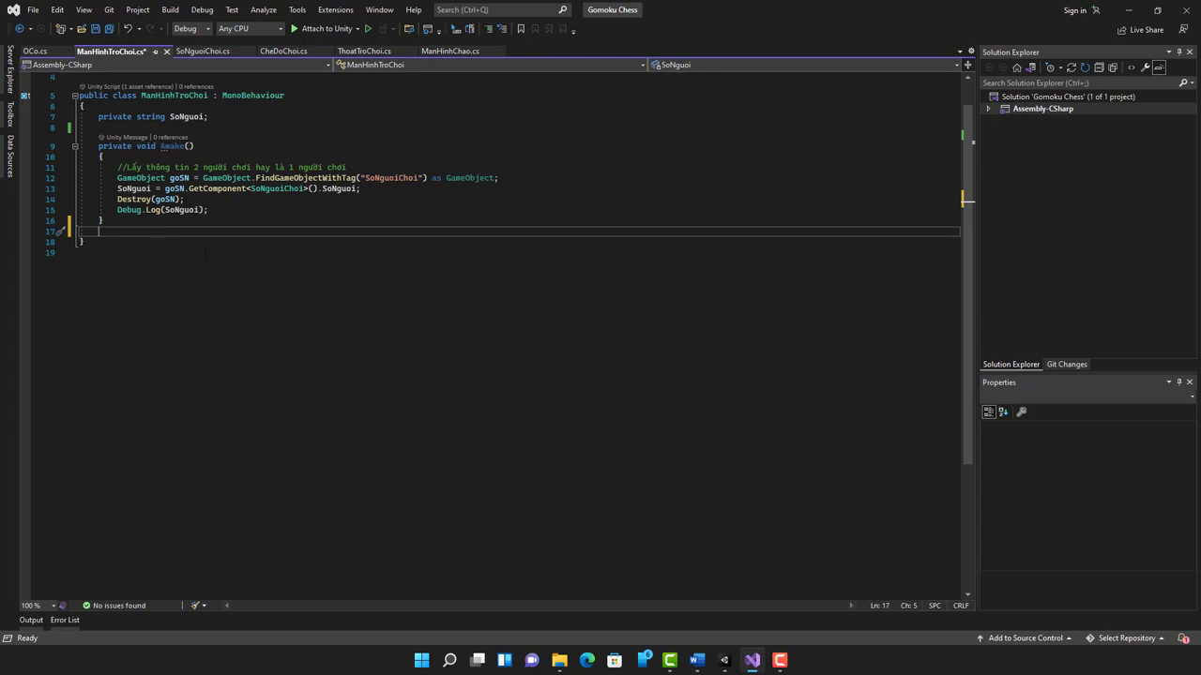
left_click(725, 662)
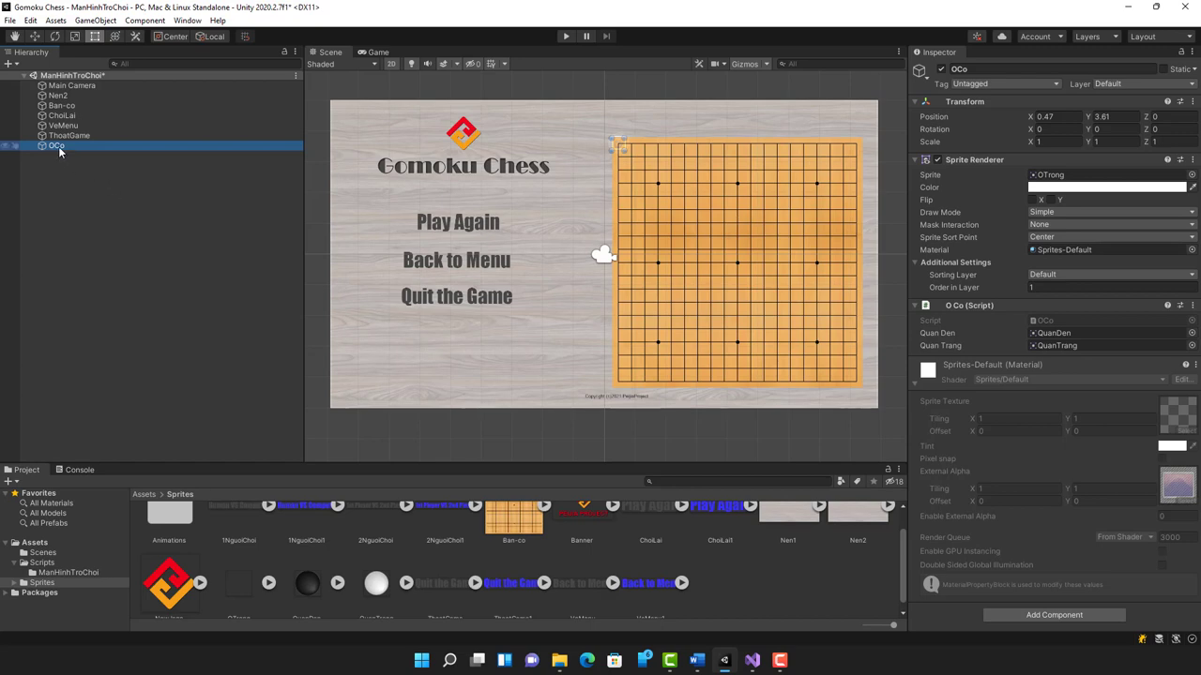
Duplicate the OCo cell, test moving a copy, then delete the five copies OCo (1)–(5).
key("ctrl+d")
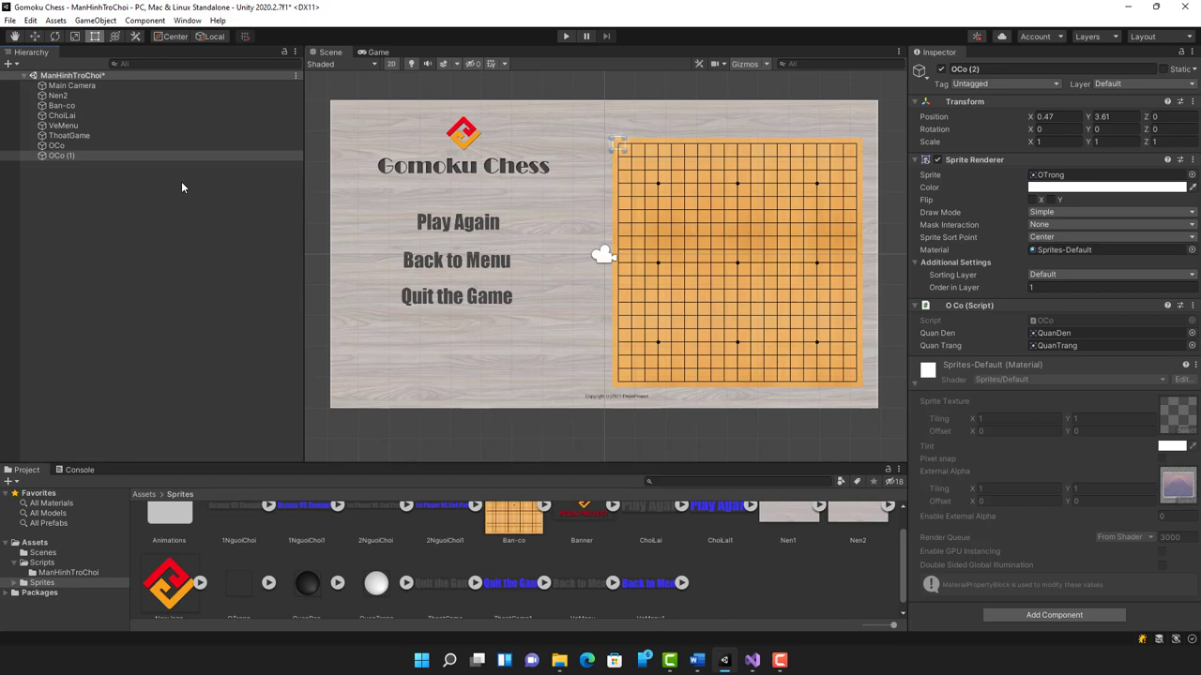
key("ctrl+d")
key("ctrl+d")
key("ctrl+d")
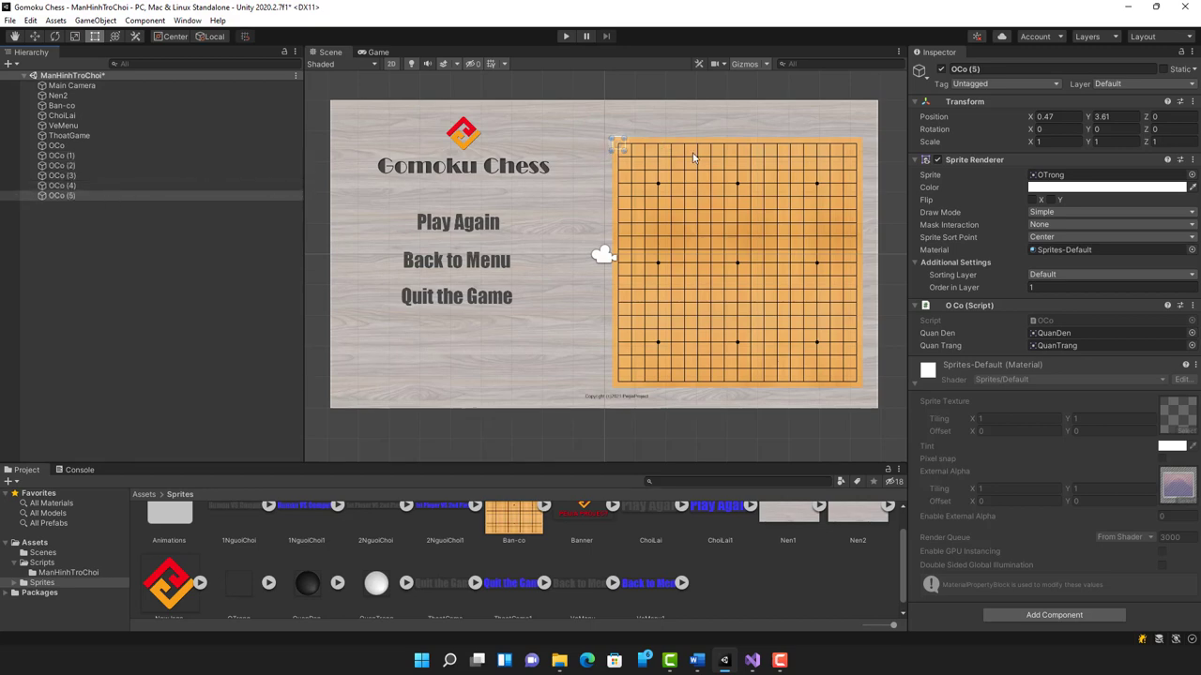
left_click_drag(620, 146, 635, 150)
key("ctrl+z")
left_click(89, 156)
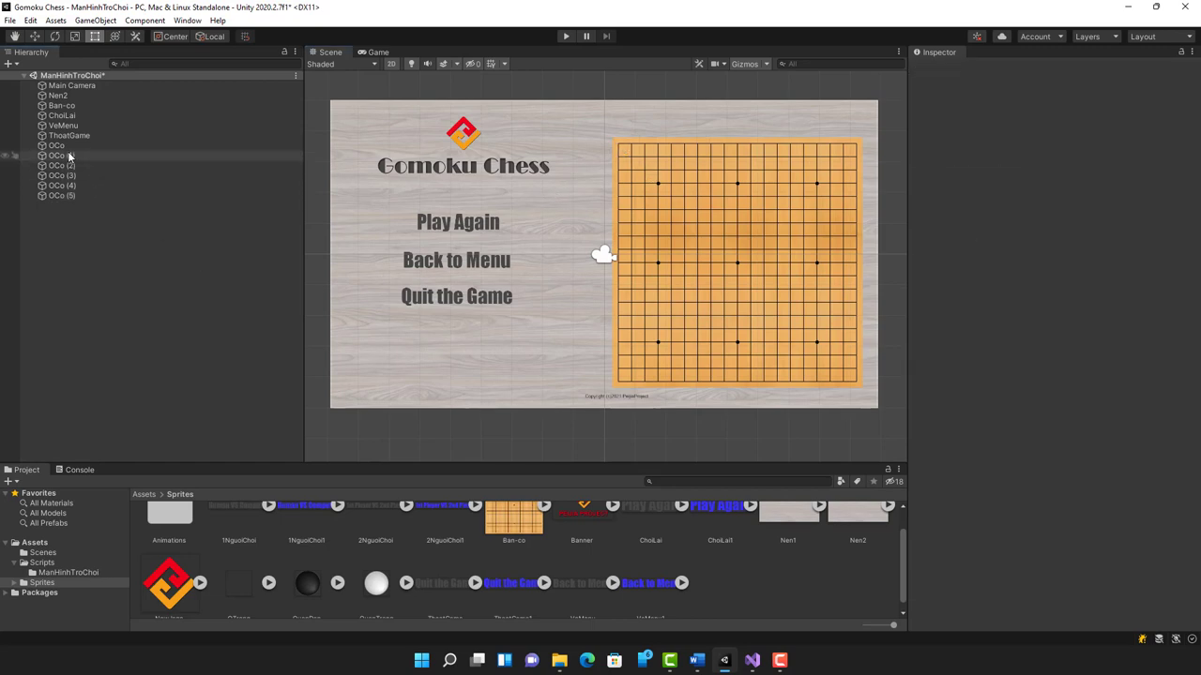
left_click(86, 195, "shift")
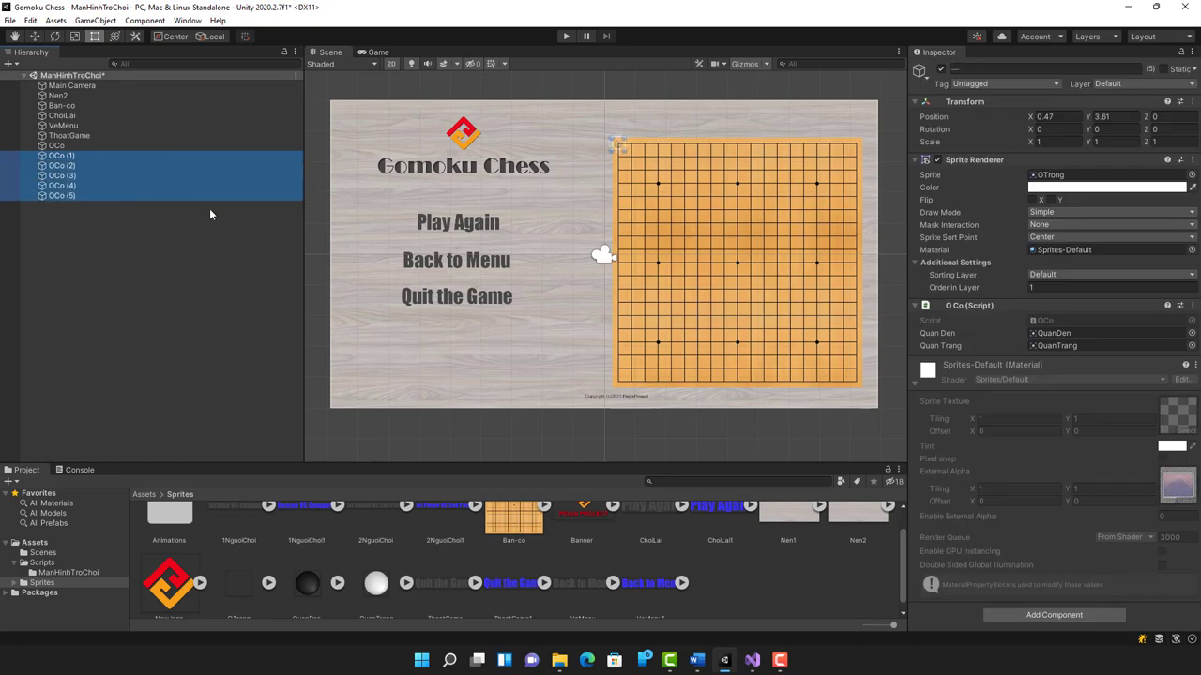
key("Delete")
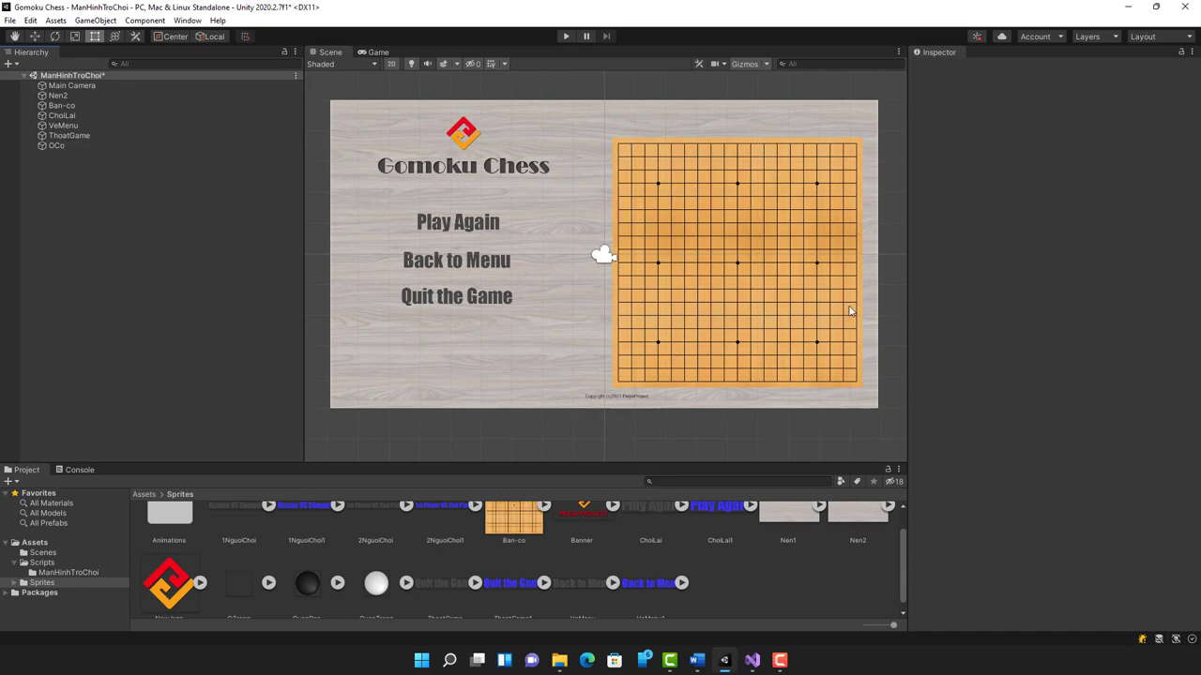
Create a Prefabs folder under Assets and drag OCo into it to make OCo.prefab.
left_click(62, 147)
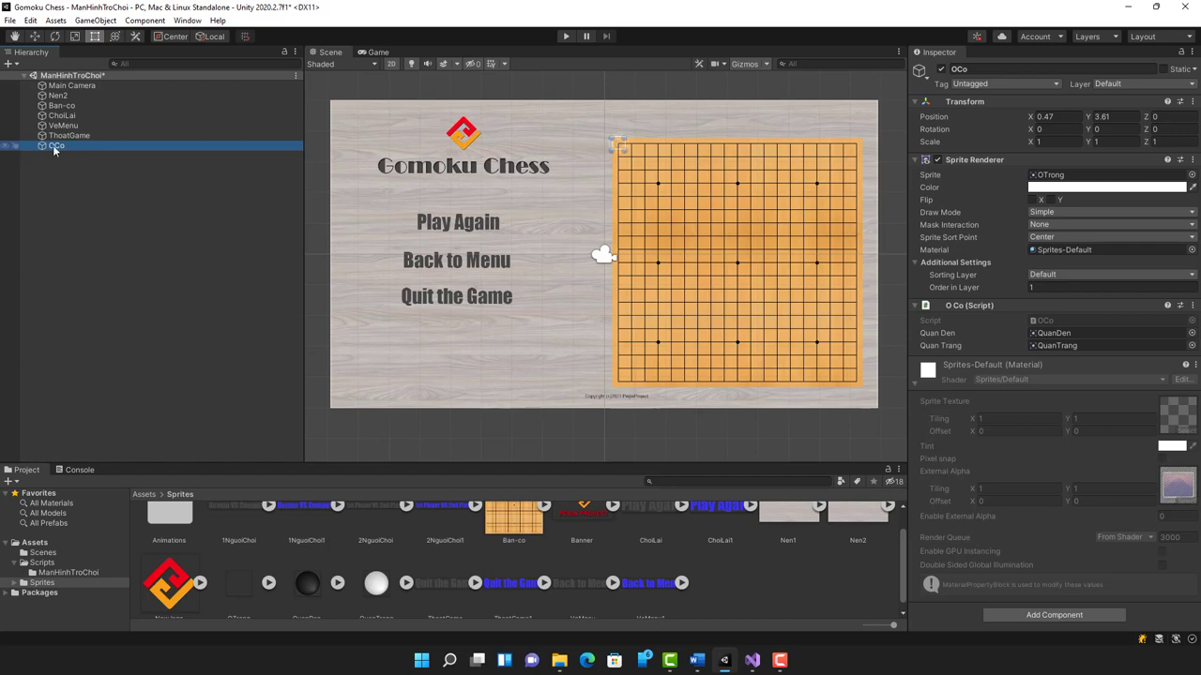
left_click(38, 543)
right_click(467, 545)
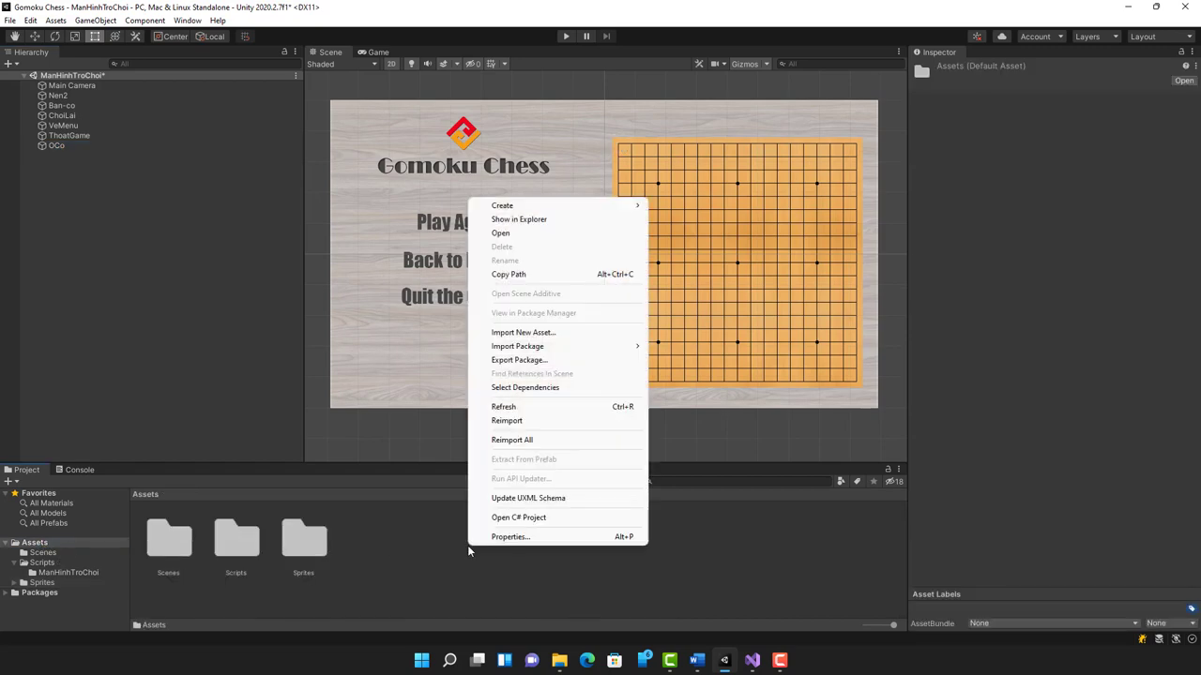
mouse_move(584, 206)
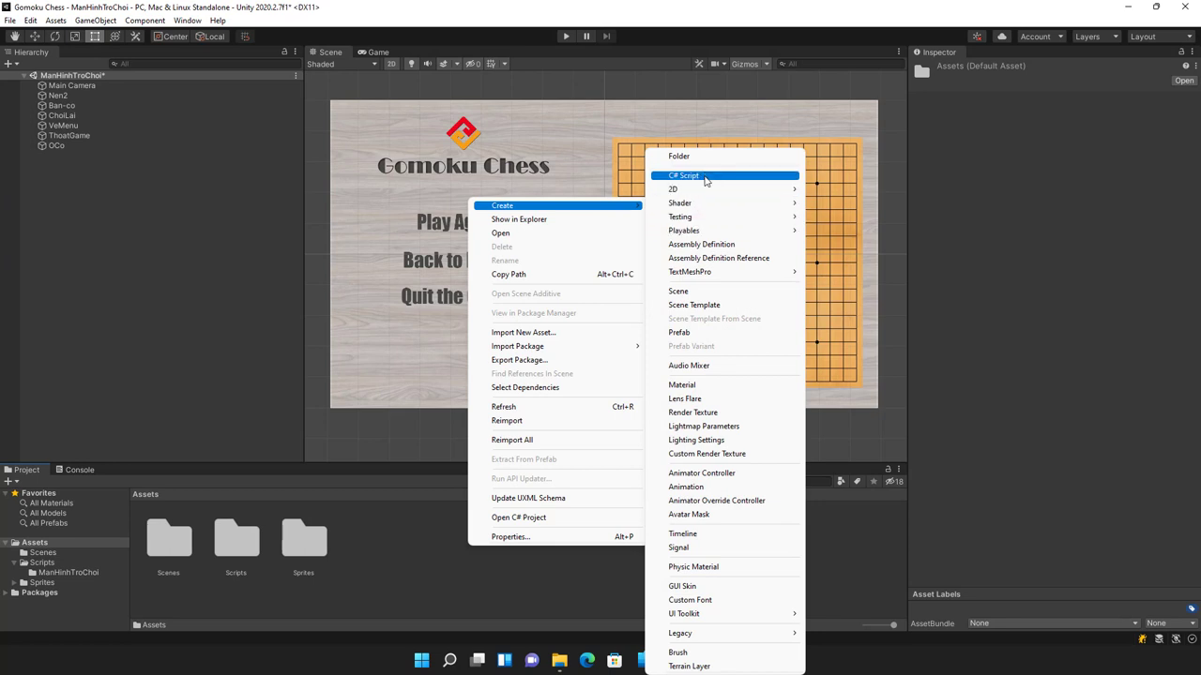
left_click(706, 164)
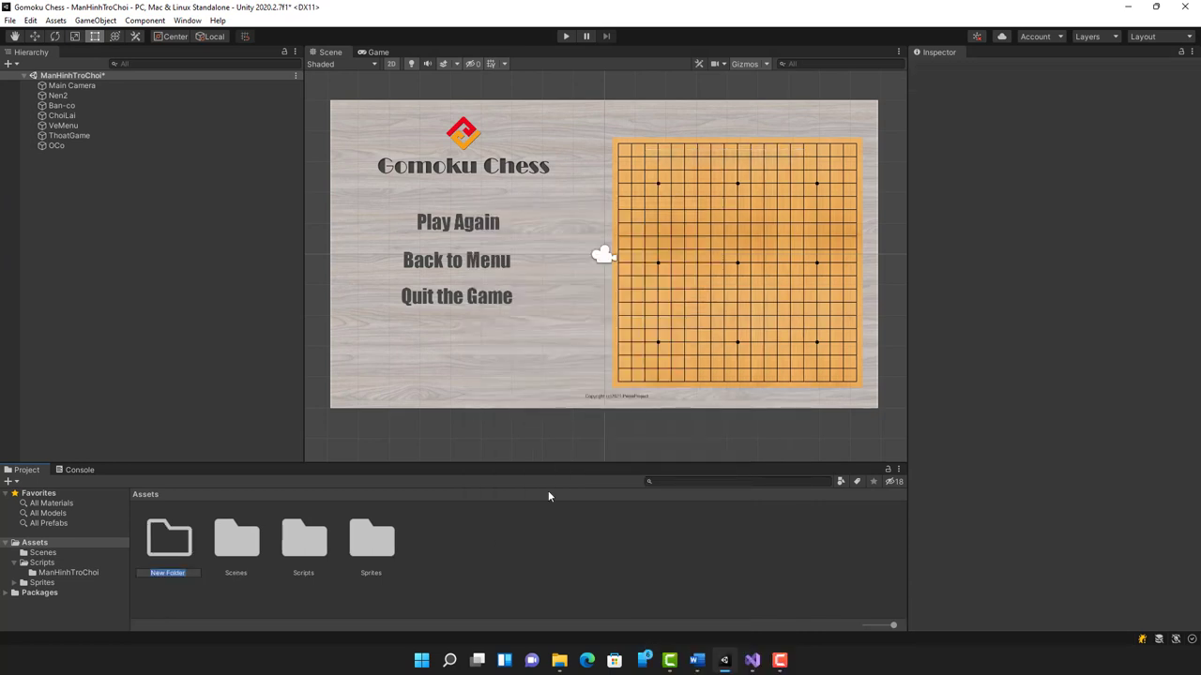
type("H")
type("fab")
type("b")
type("s")
key("Return")
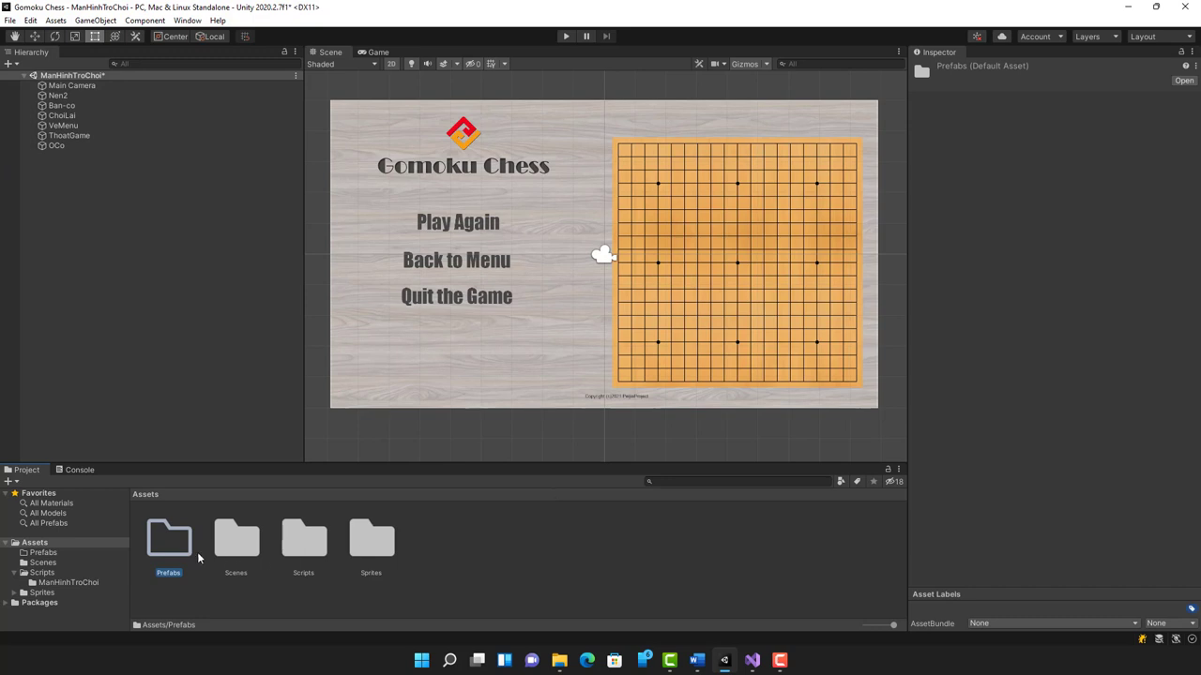
double_click(163, 549)
left_click_drag(45, 145, 165, 559)
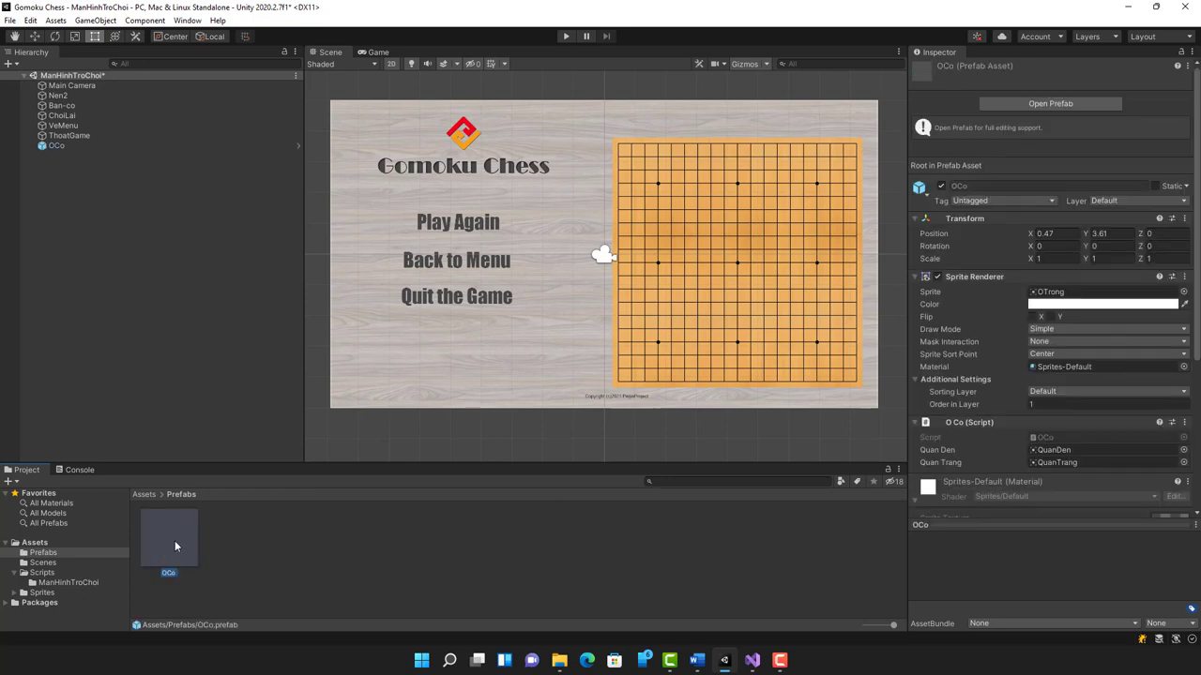
Duplicate OCo and move the OCo (1) copy onto the next cell to test spacing.
left_click(57, 147)
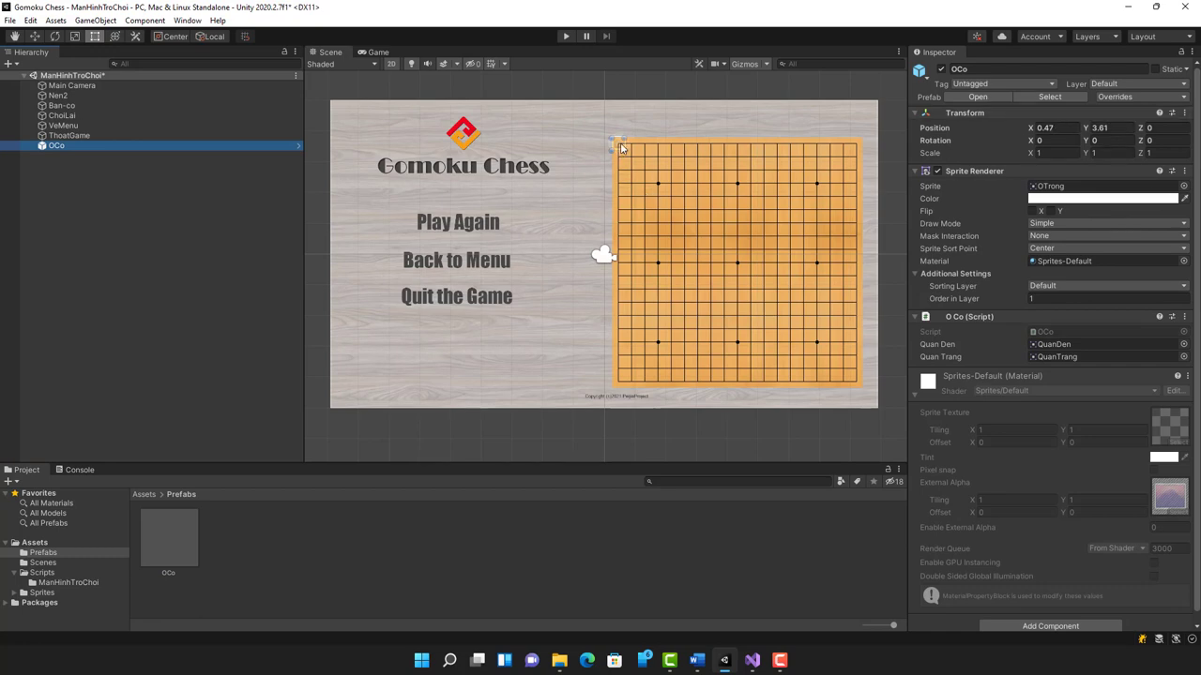
scroll(628, 169, "up", 2)
scroll(633, 187, "up", 2)
scroll(633, 197, "up", 2)
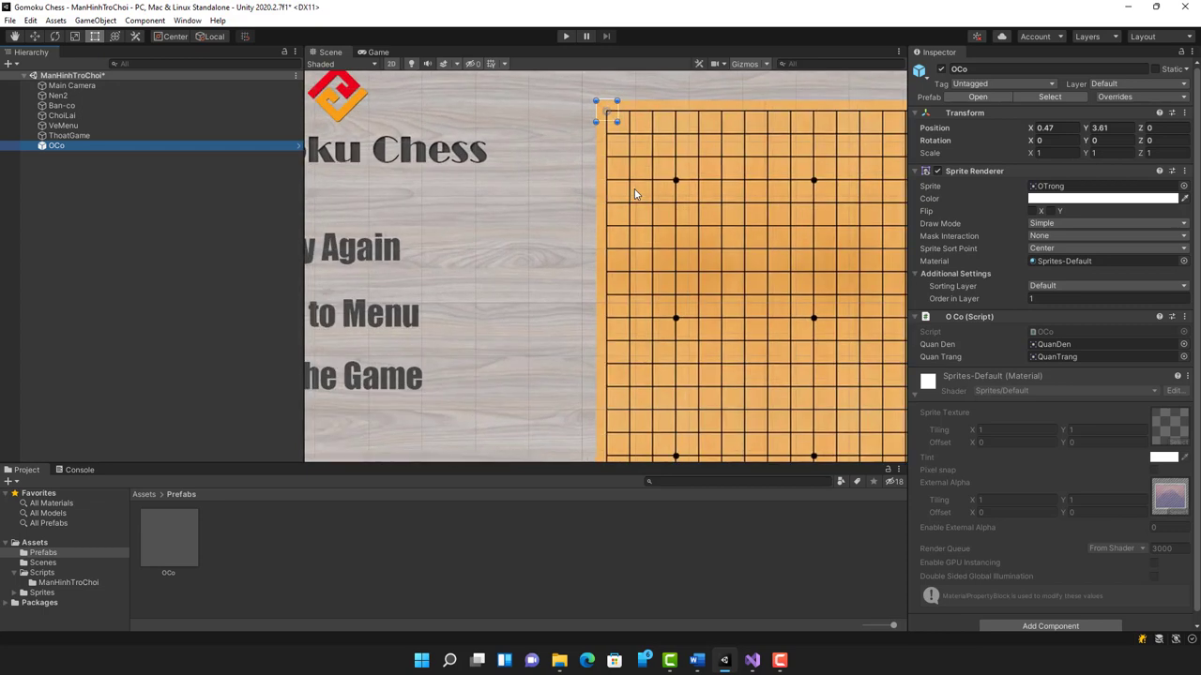
scroll(631, 204, "up", 2)
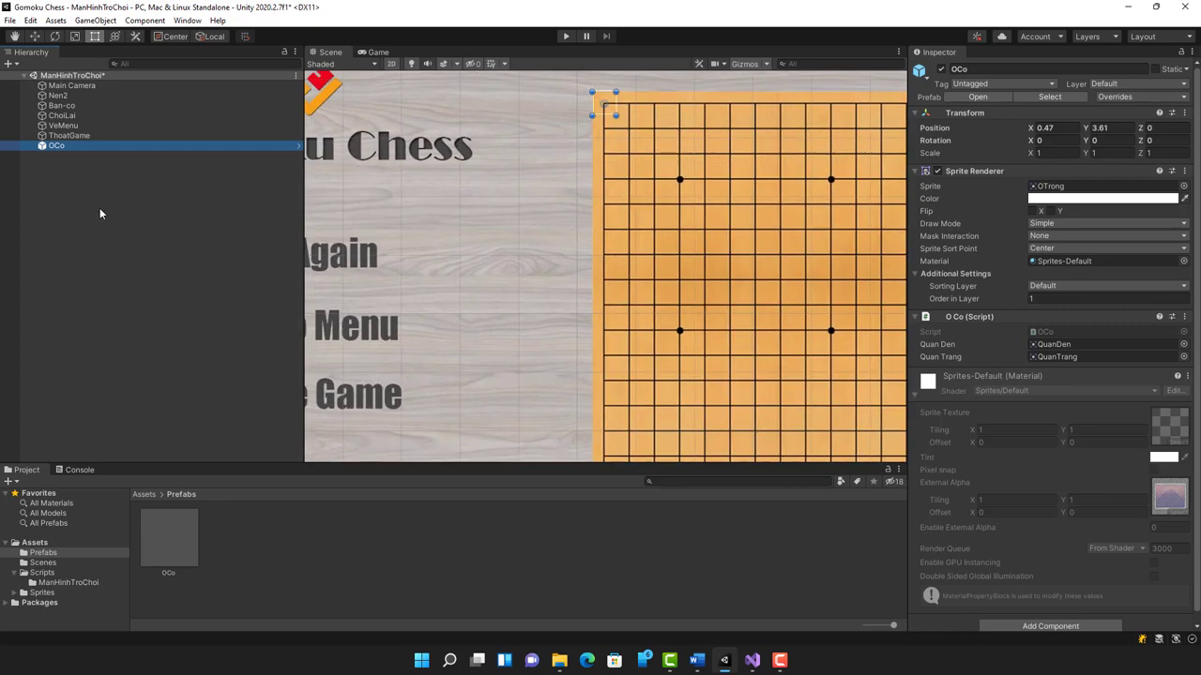
key("ctrl+d")
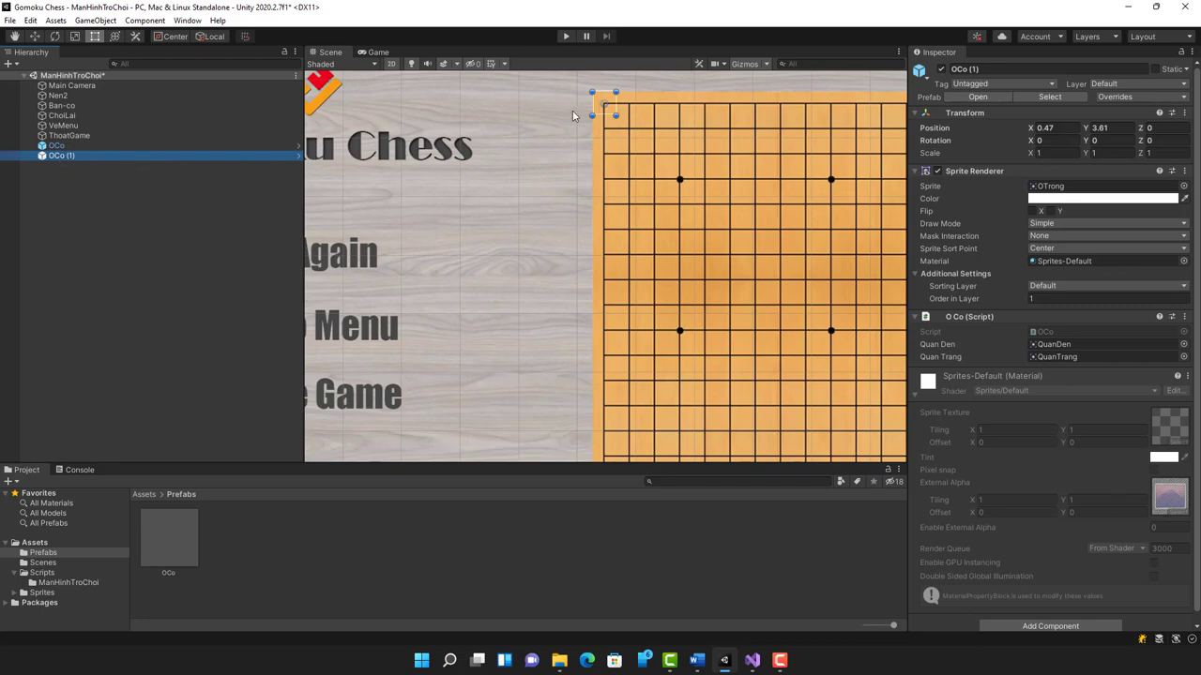
left_click_drag(607, 110, 629, 108)
Compare the cells and the Ban-co board, then delete the OCo (1) copy.
left_click(56, 147)
left_click(58, 157)
left_click(604, 108)
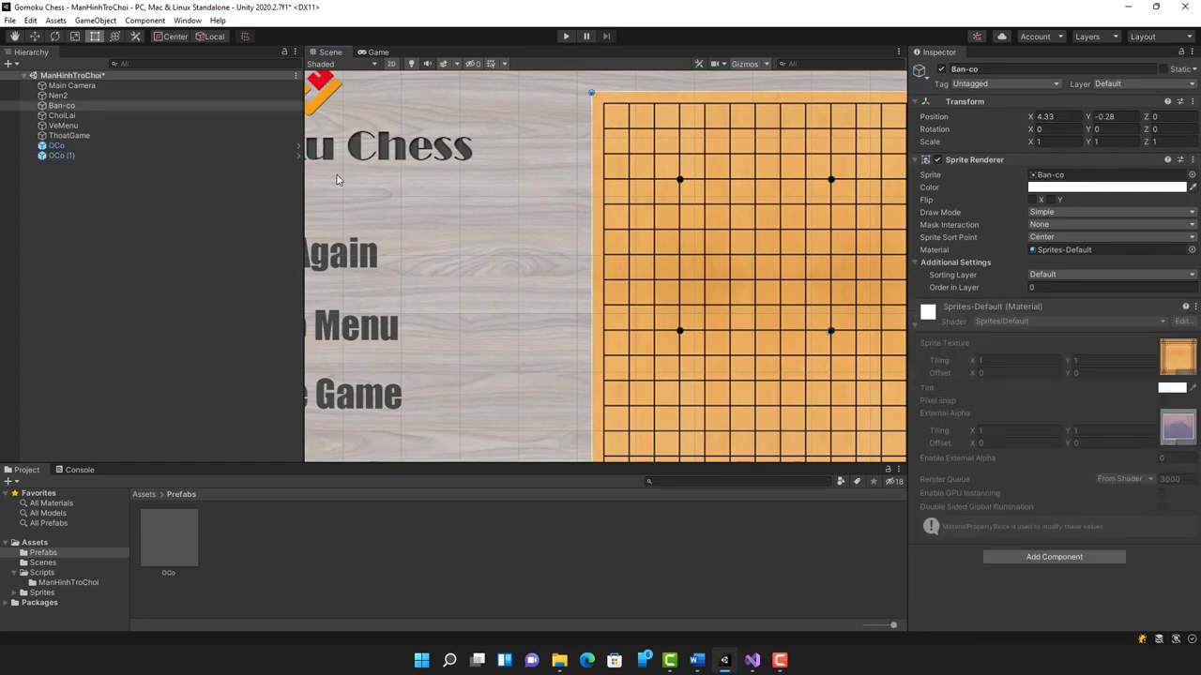
left_click(53, 147)
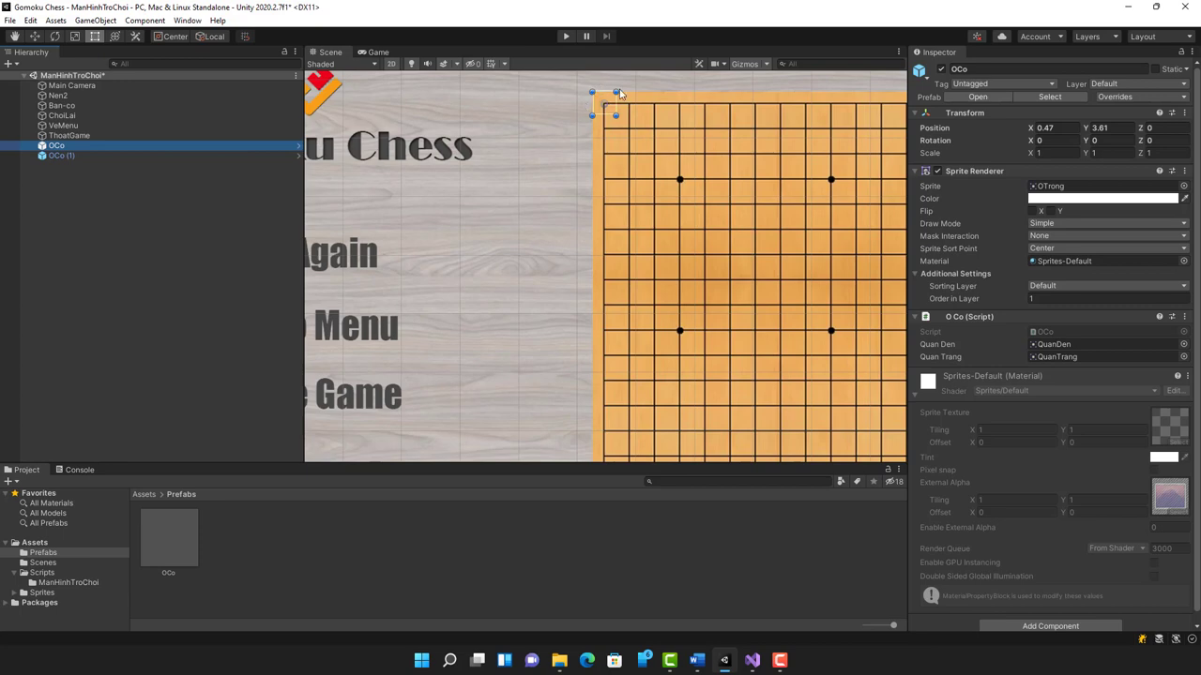
left_click(68, 156)
left_click(67, 157, "ctrl")
key("Delete")
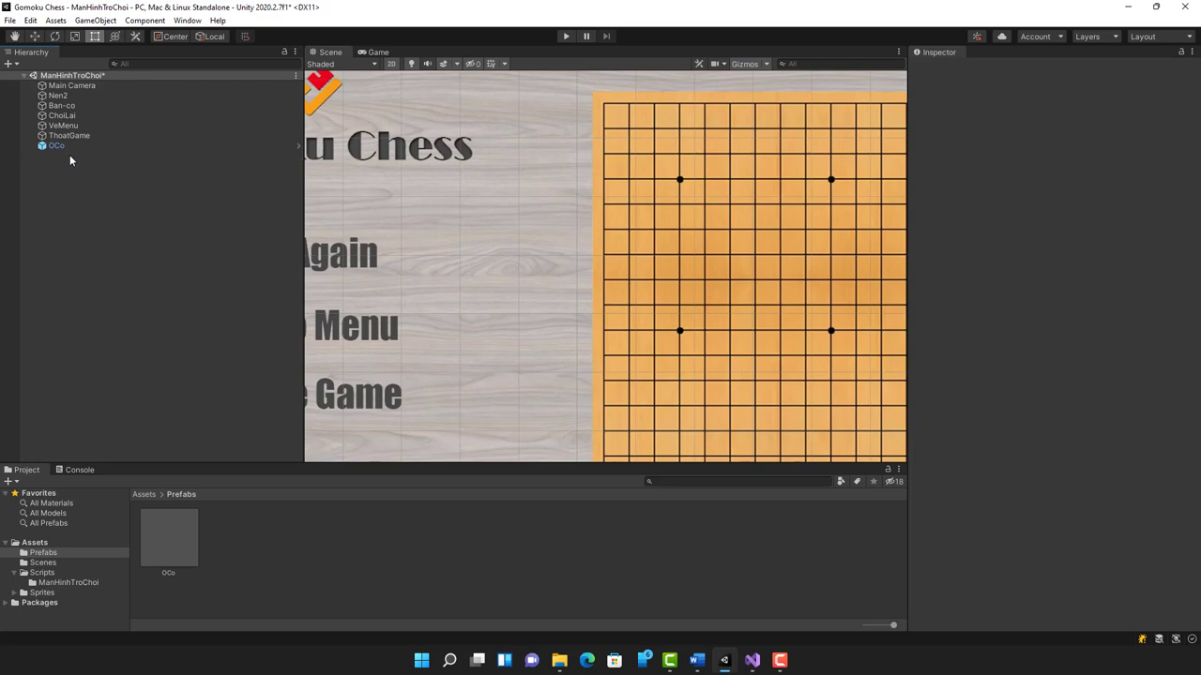
Set the remaining OCo cell's Transform Position Y to 3.61.
left_click(58, 146)
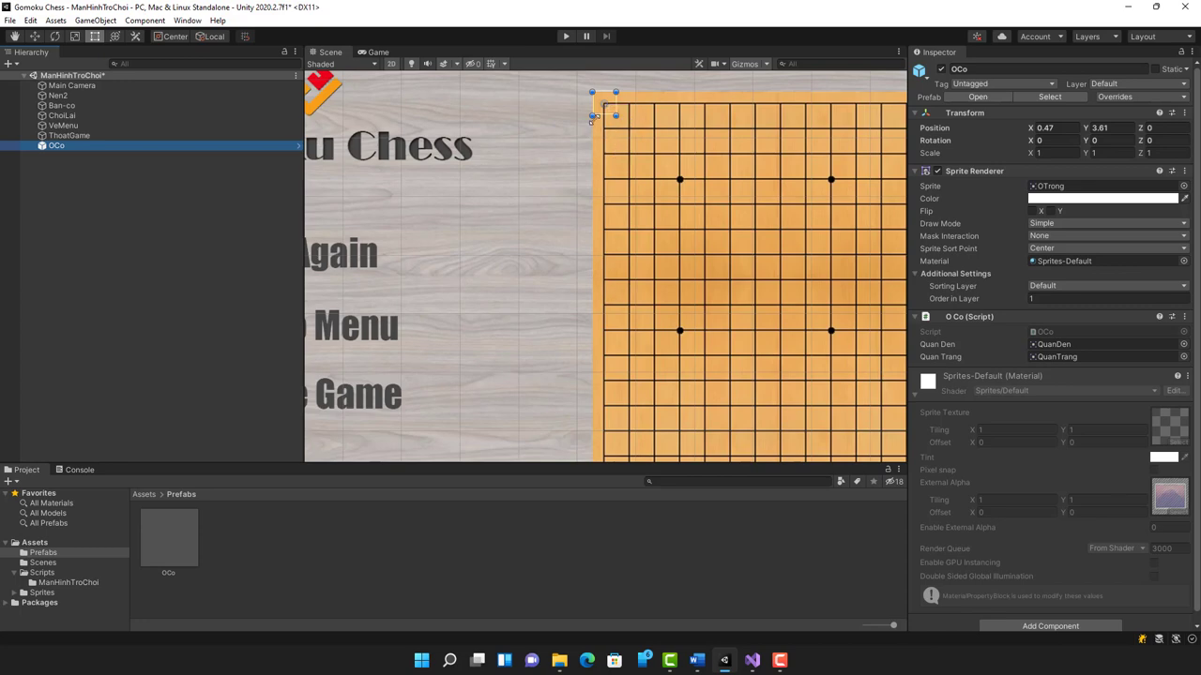
type("3.61")
key("Return")
Below Awake, start a void TaoBanCo method taking int SoOco.
left_click(753, 660)
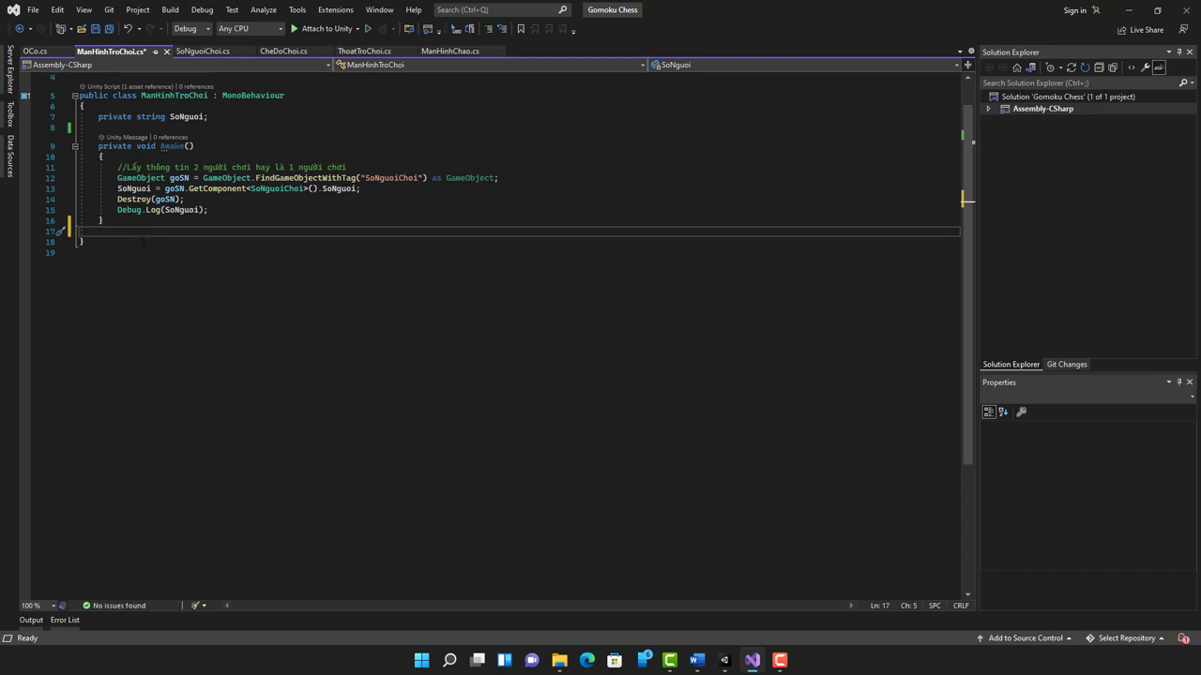
key("Return")
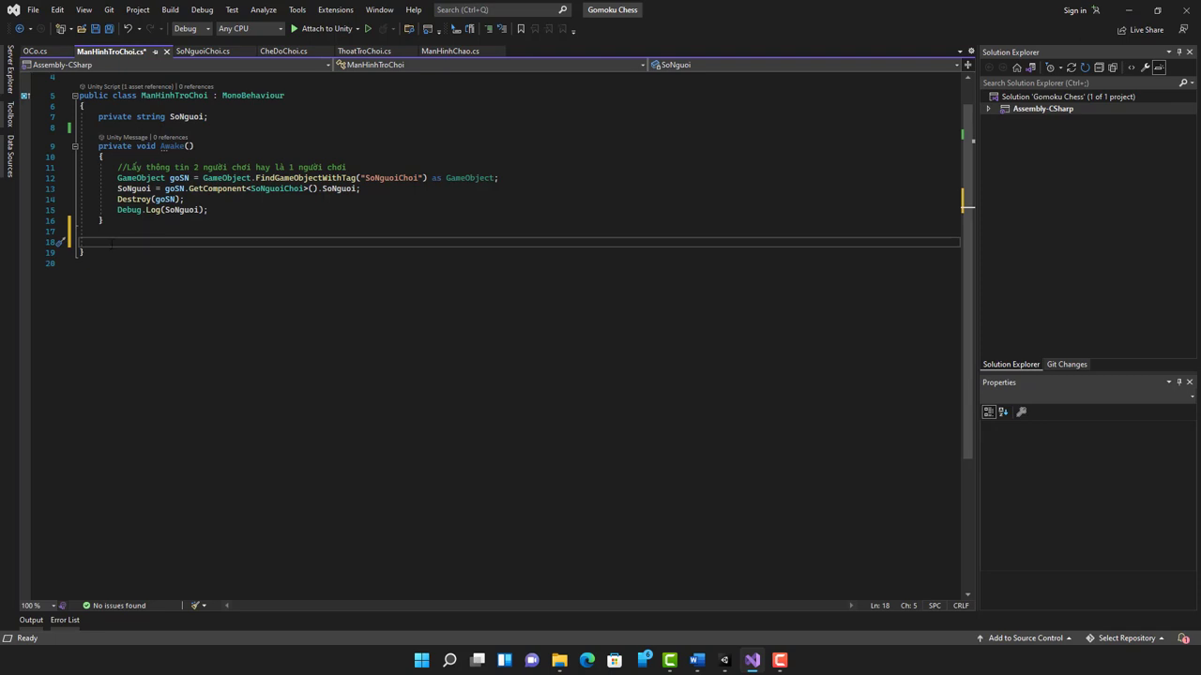
type("voi")
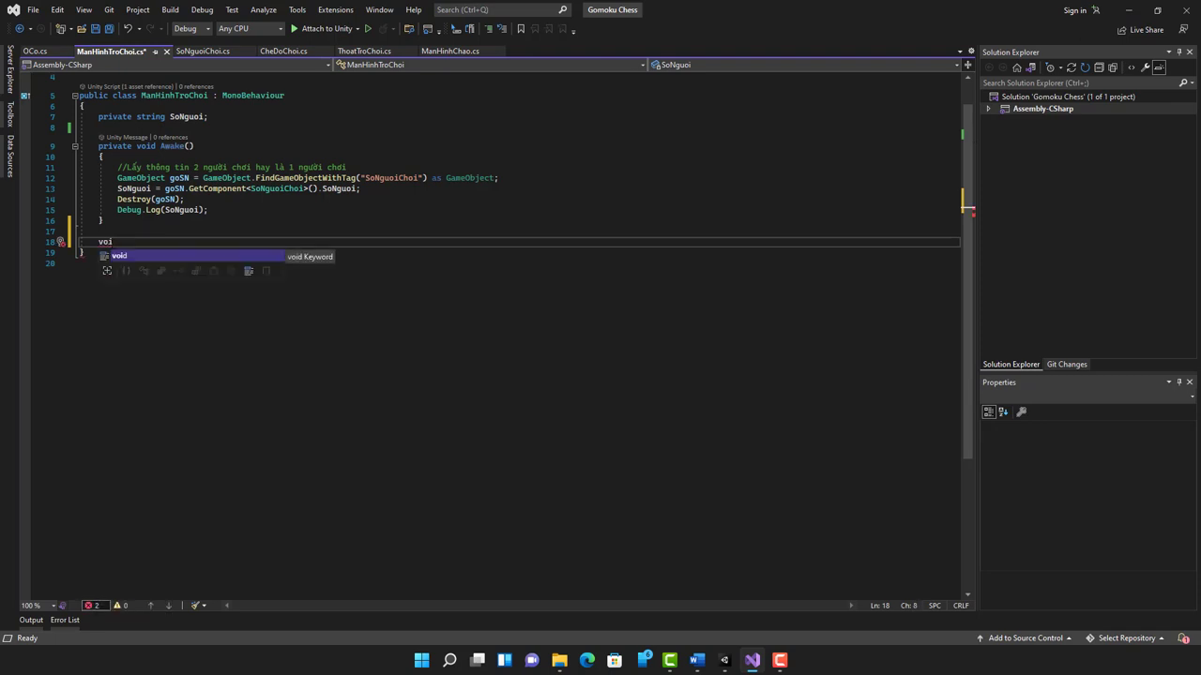
type("d Tao")
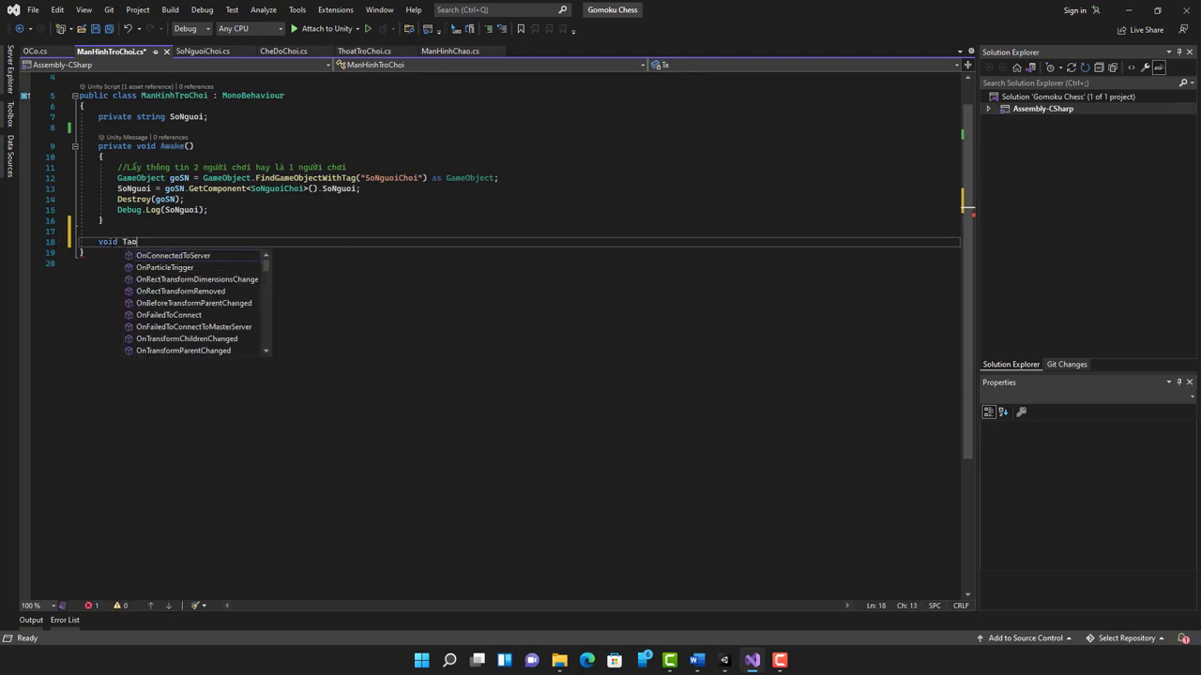
key("BackSpace")
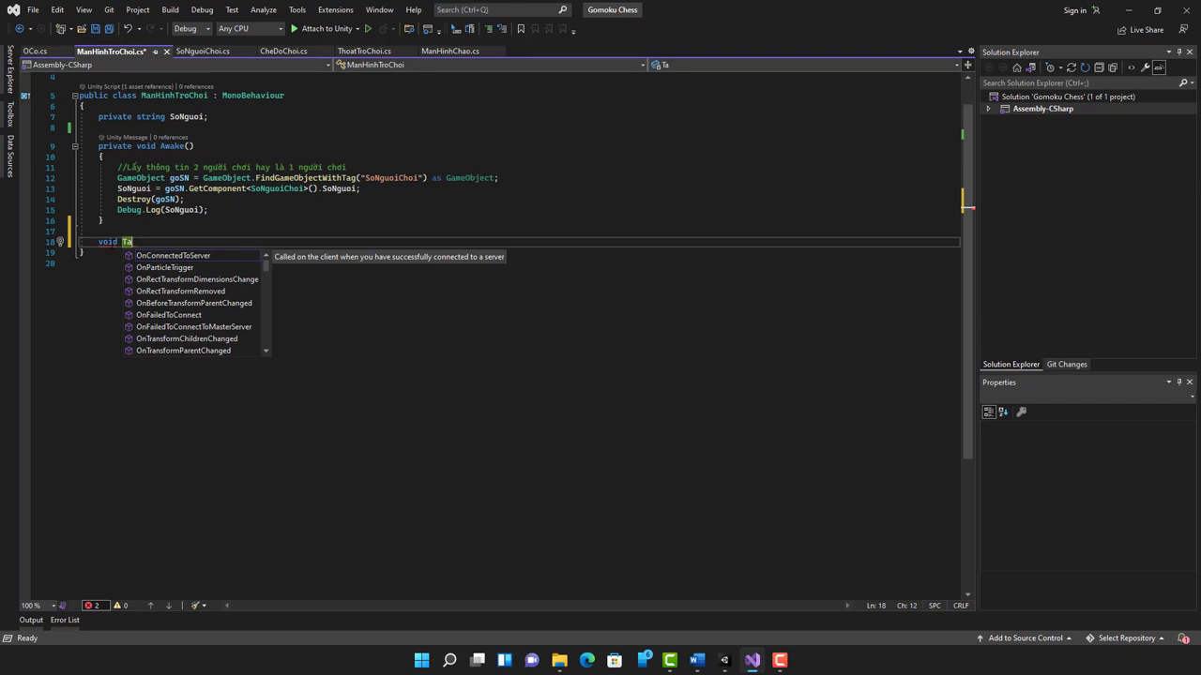
type("oB")
type("anCo")
type("(in")
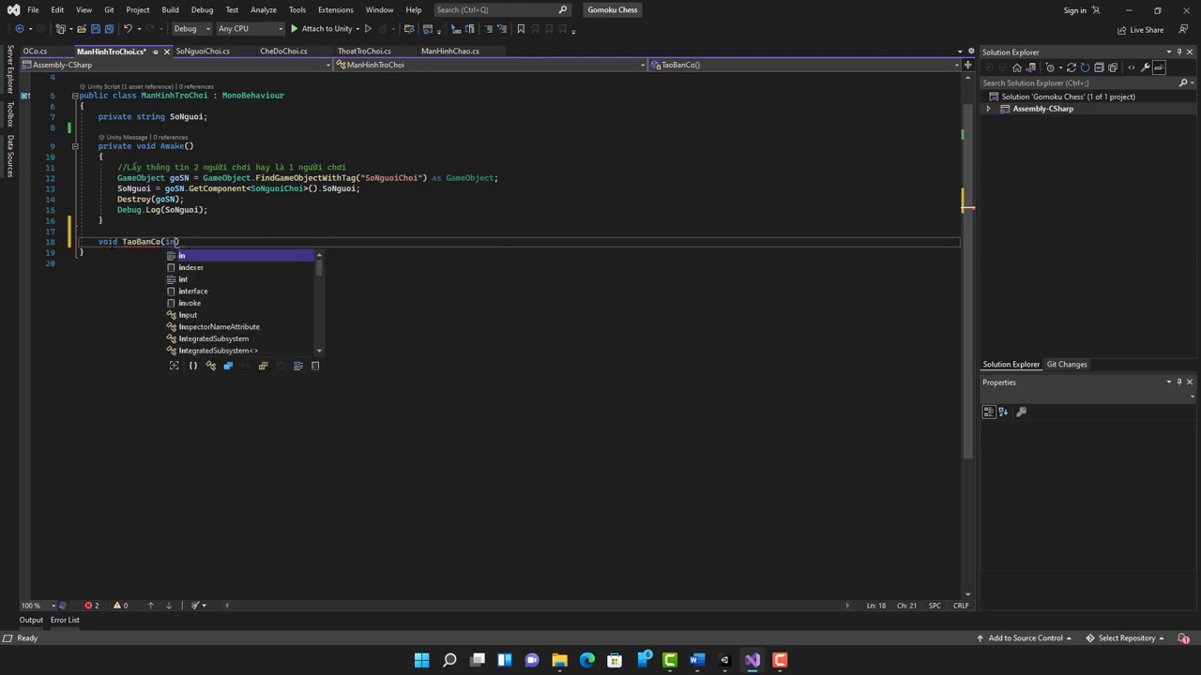
type("t ")
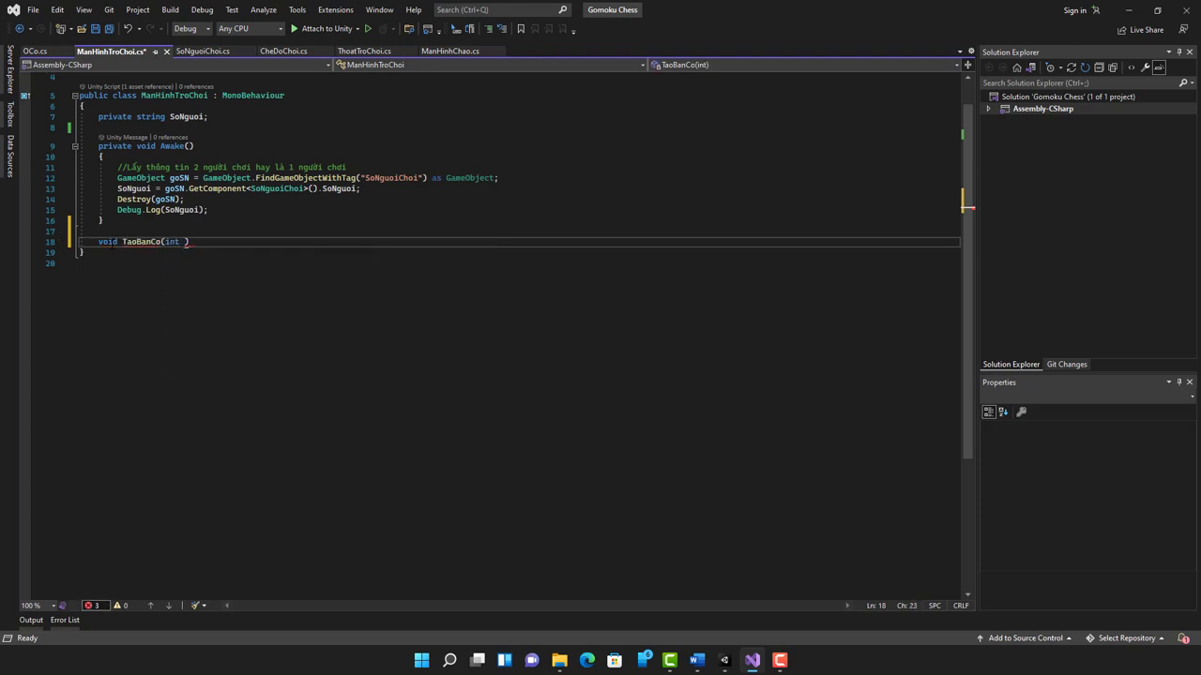
type("SoO")
type("co")
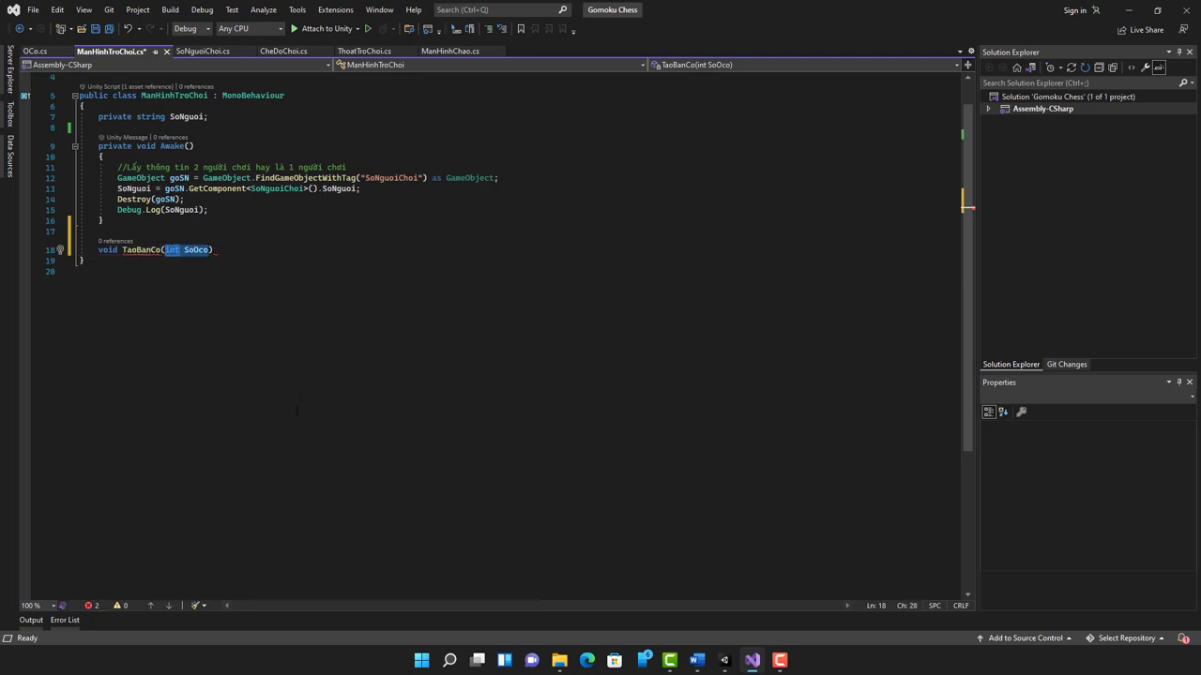
Try int cot, int dong parameters, then revert to int SoOco and open an empty body.
left_click(184, 249)
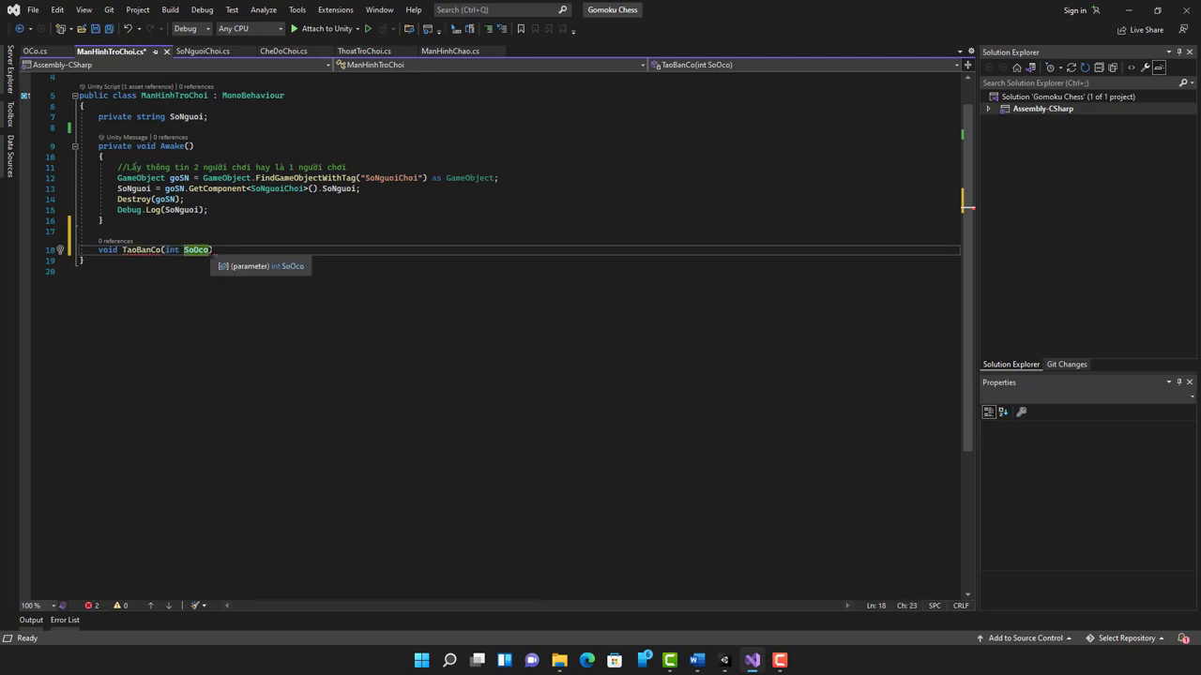
key("Delete")
key("Delete")
key("Delete")
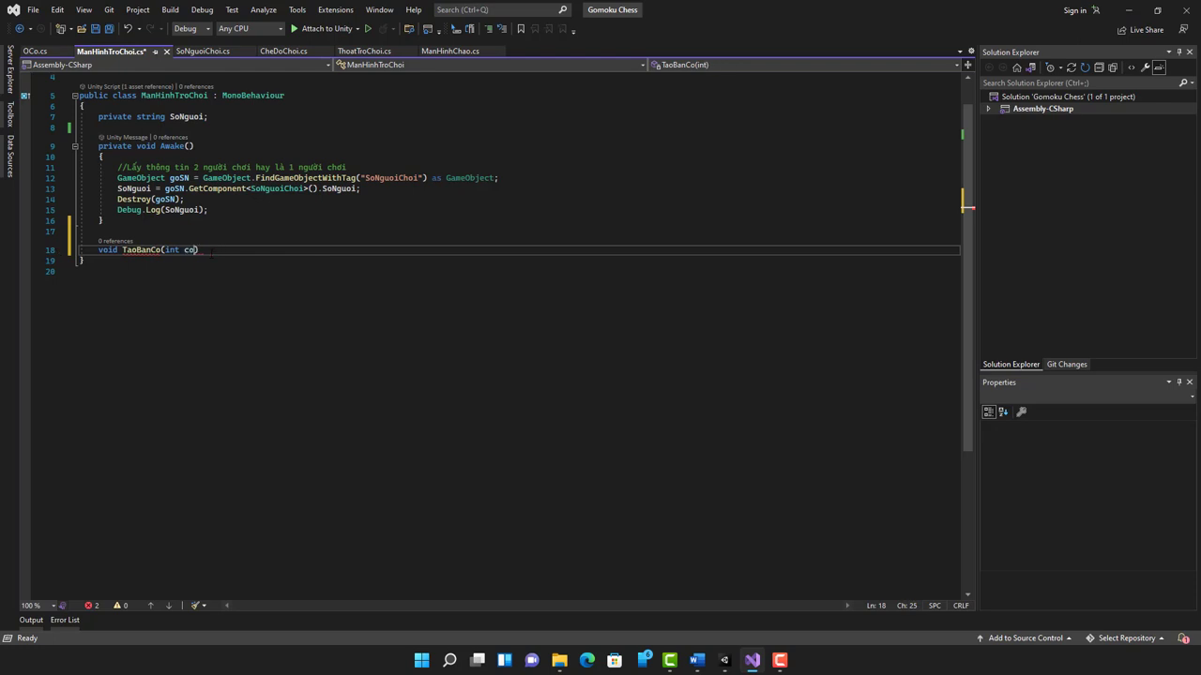
type("t, in")
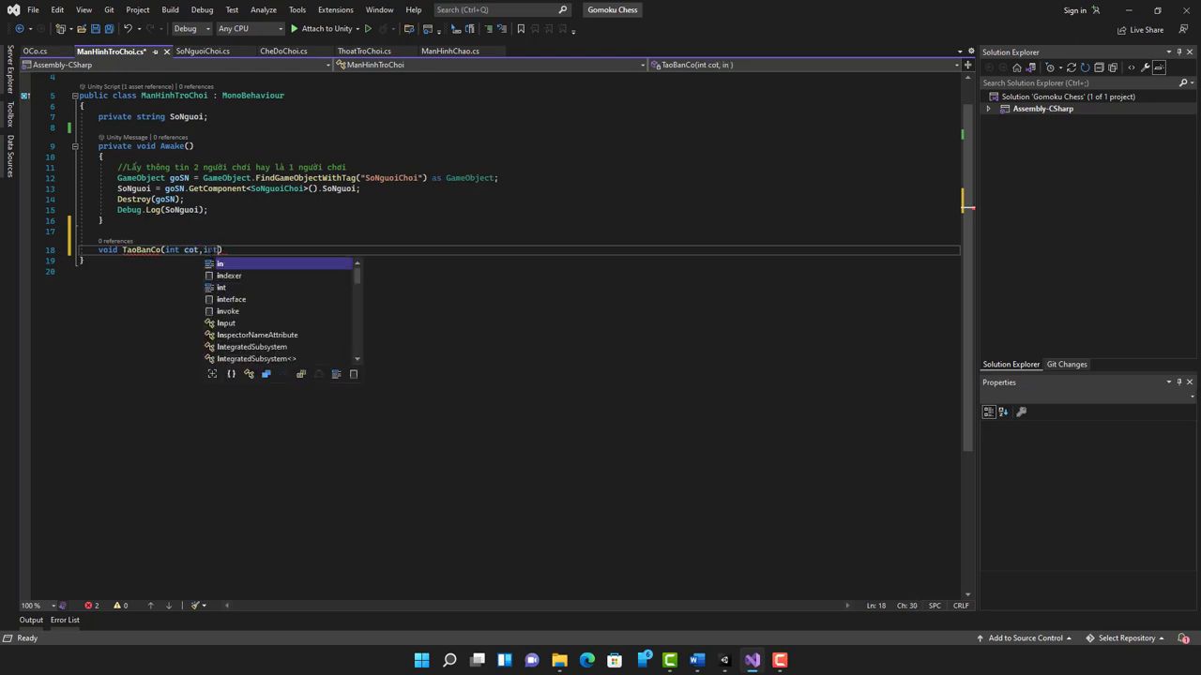
type("t dong")
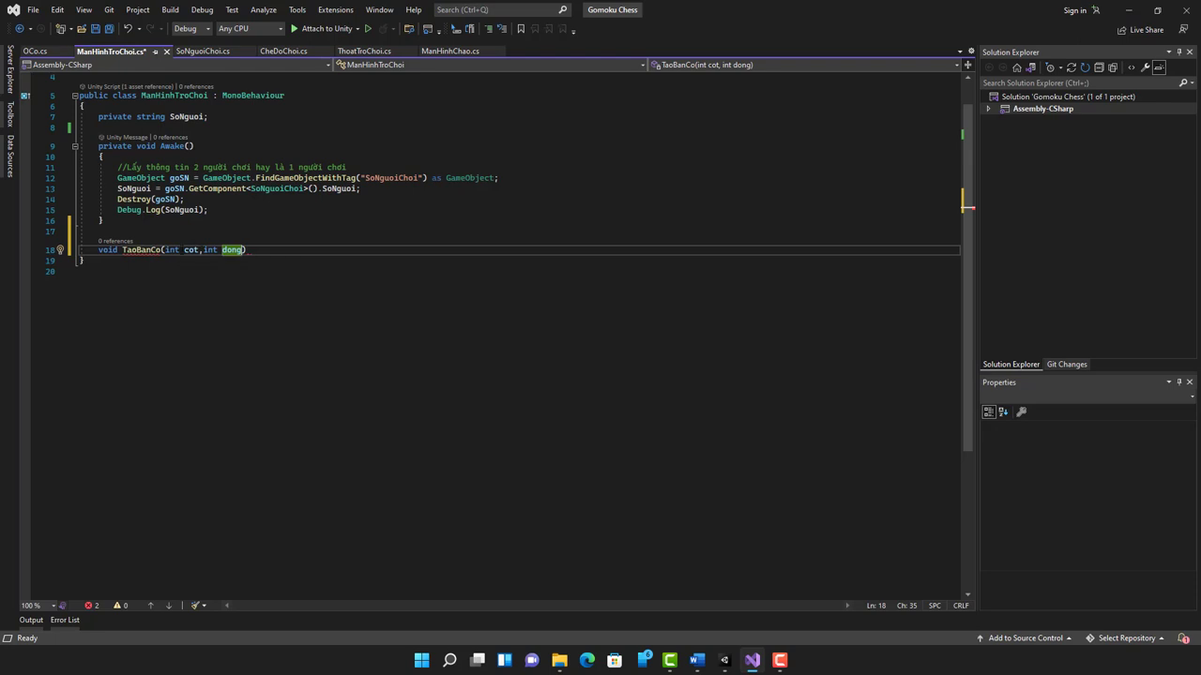
left_click_drag(165, 250, 244, 249)
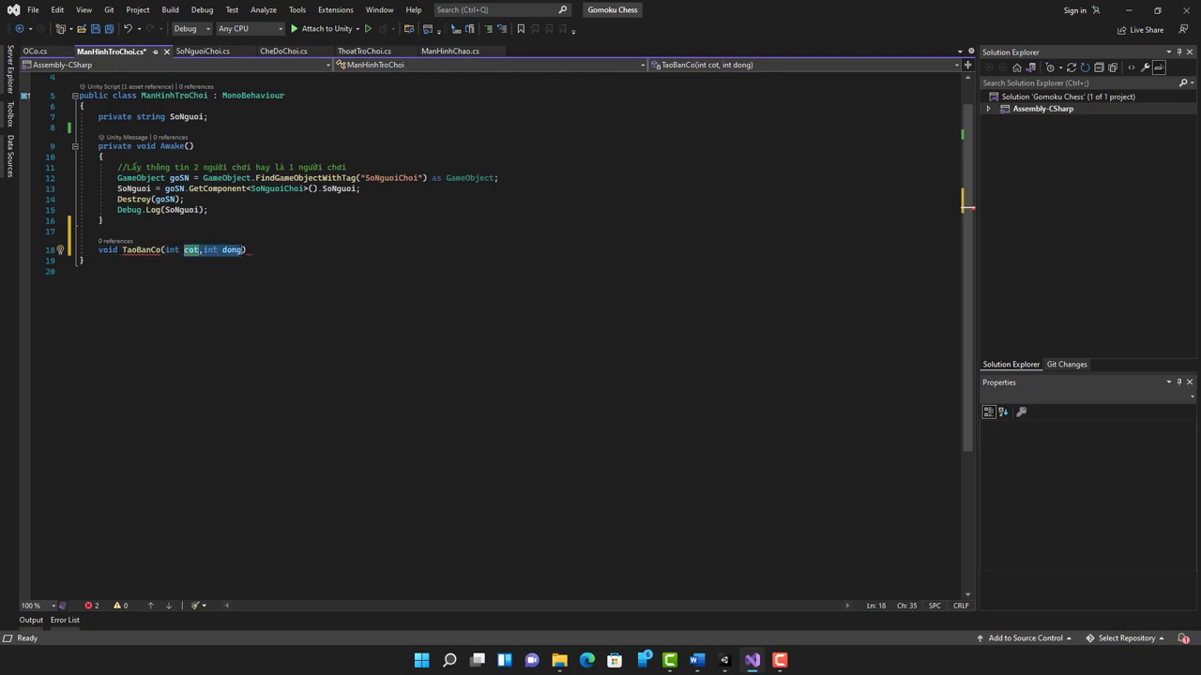
key("BackSpace")
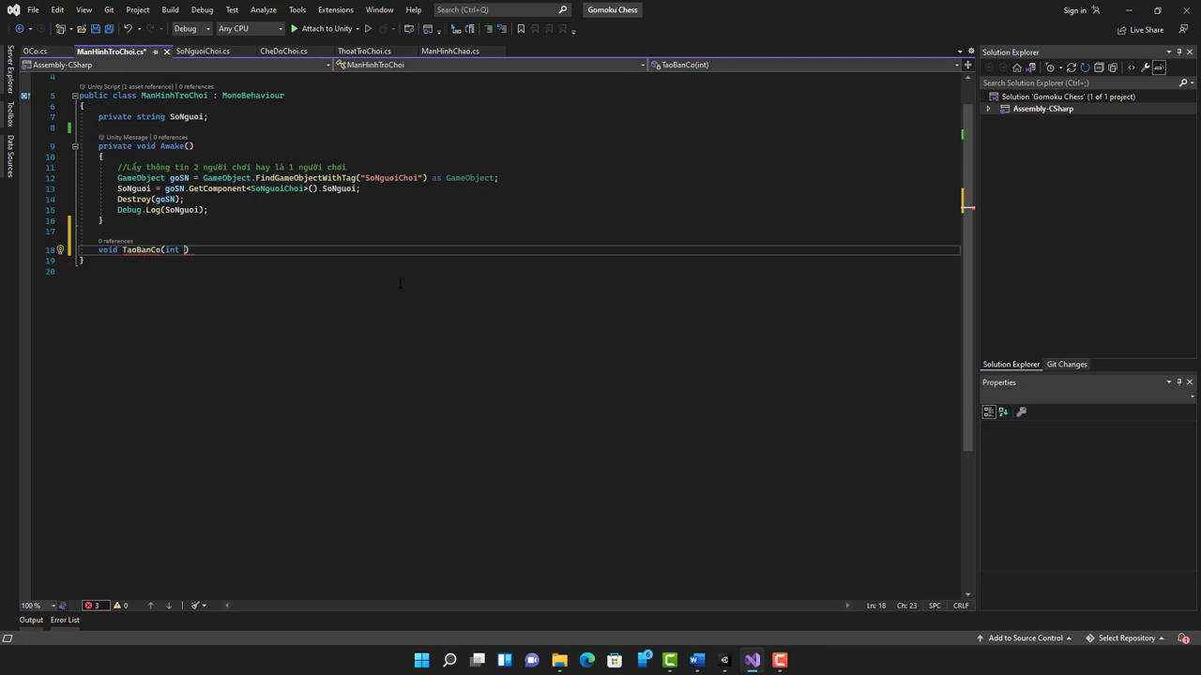
type("S")
type("oOco")
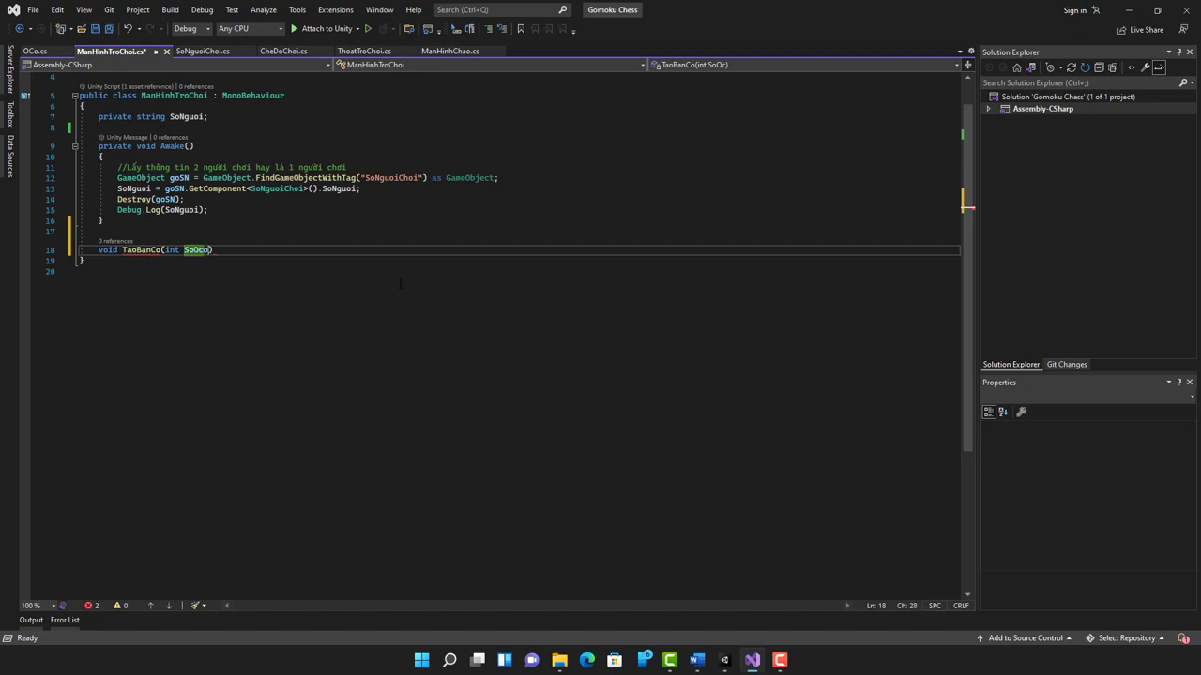
type(")")
key("Return")
type("{")
key("Return")
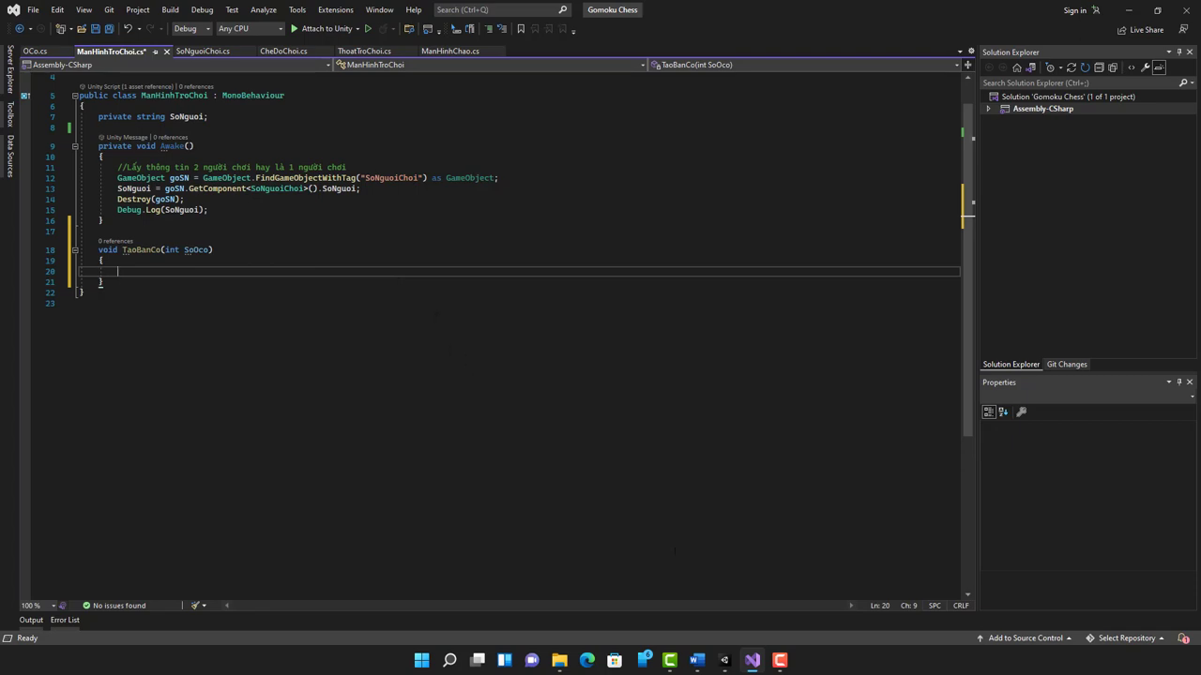
Return to Unity and zoom out the Scene view to see the board and OCo's position.
left_click(754, 660)
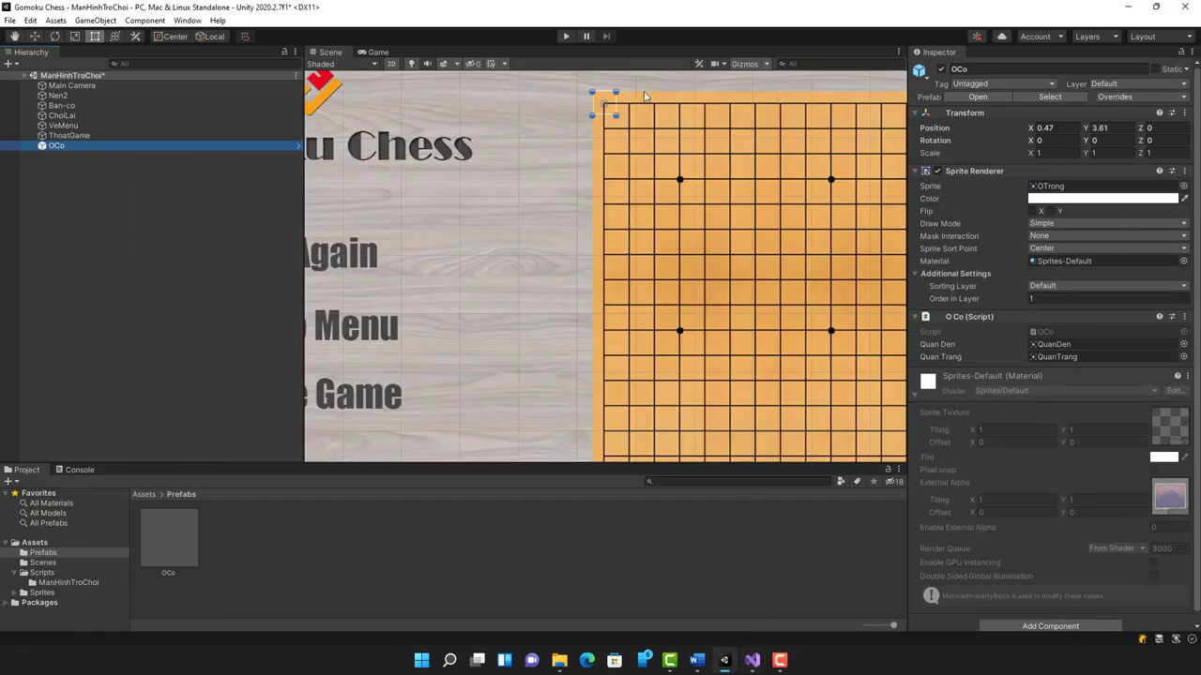
scroll(678, 251, "down", 2)
scroll(678, 252, "down", 2)
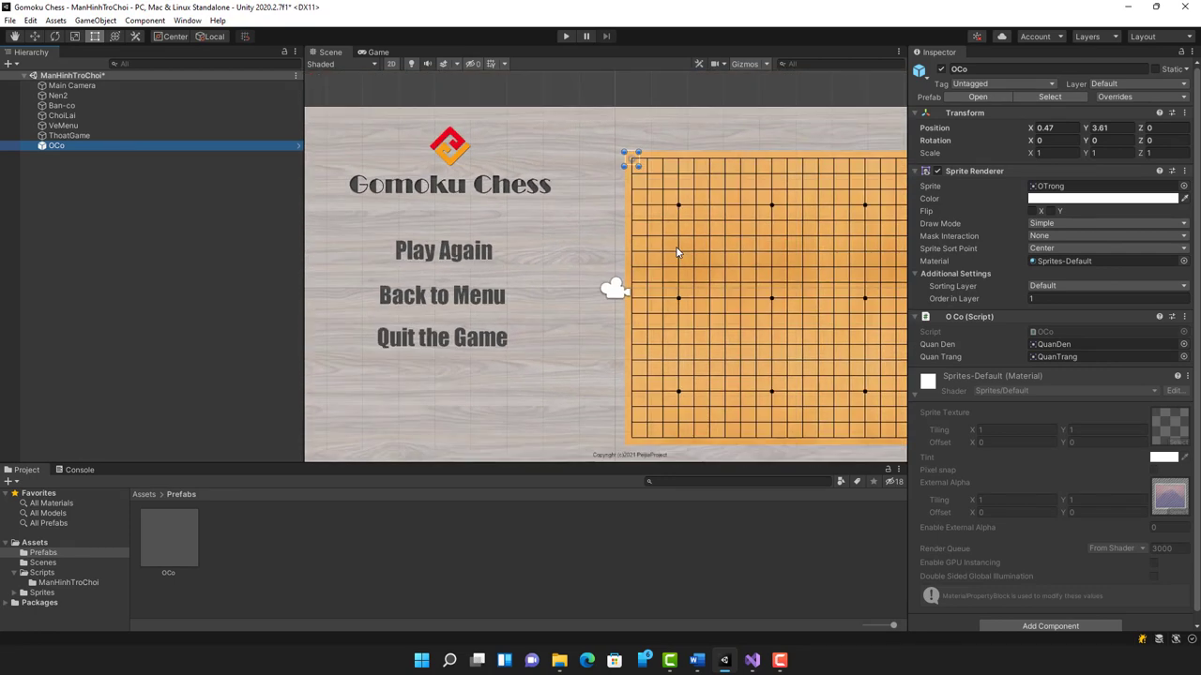
scroll(677, 252, "down", 2)
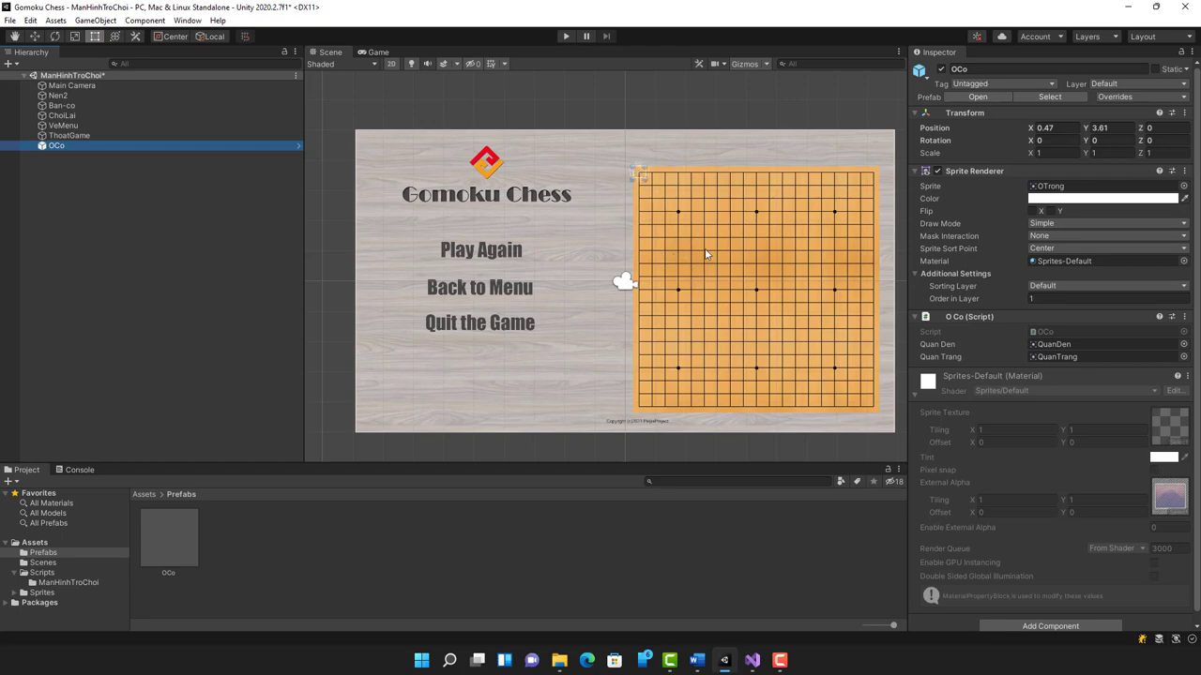
Add the line int ID = 0; to TaoBanCo, then go back to Unity.
left_click(753, 664)
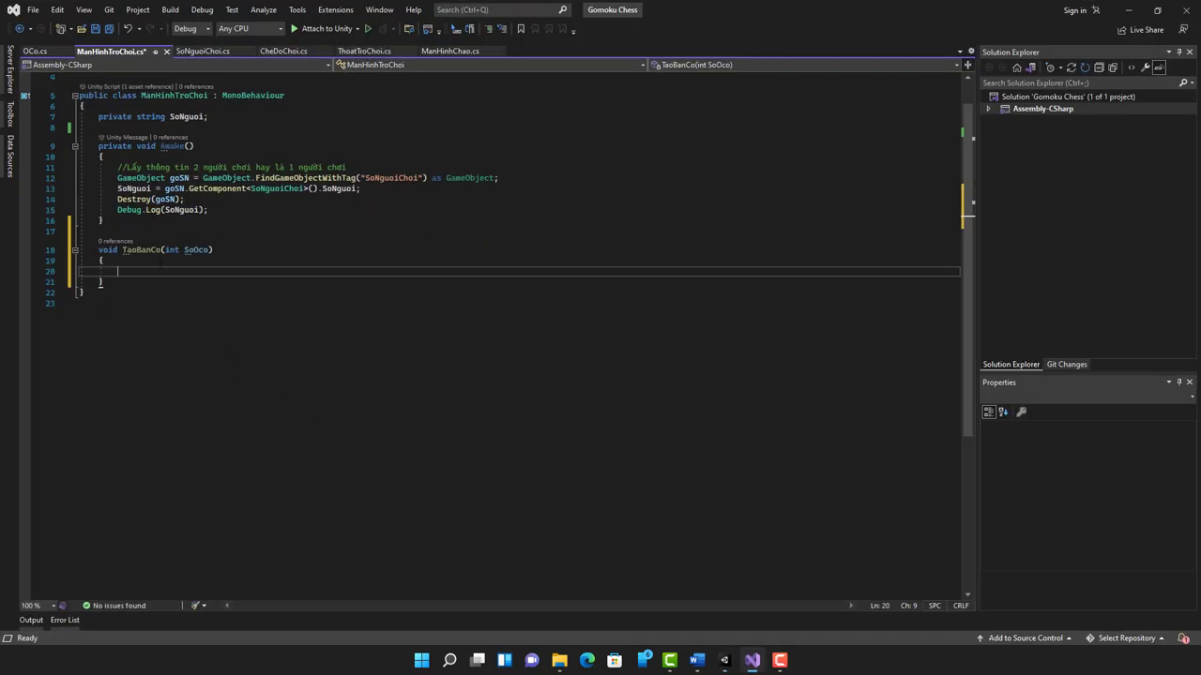
type("int")
type(" ID")
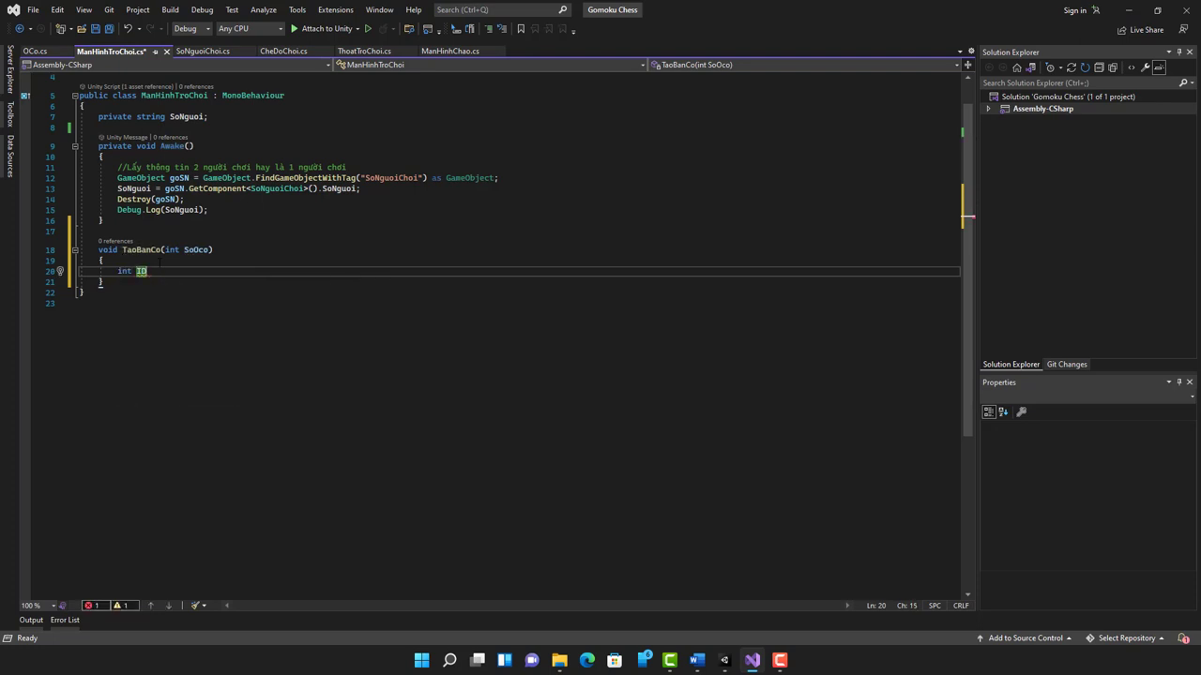
type(" = 0")
type(";")
key("Return")
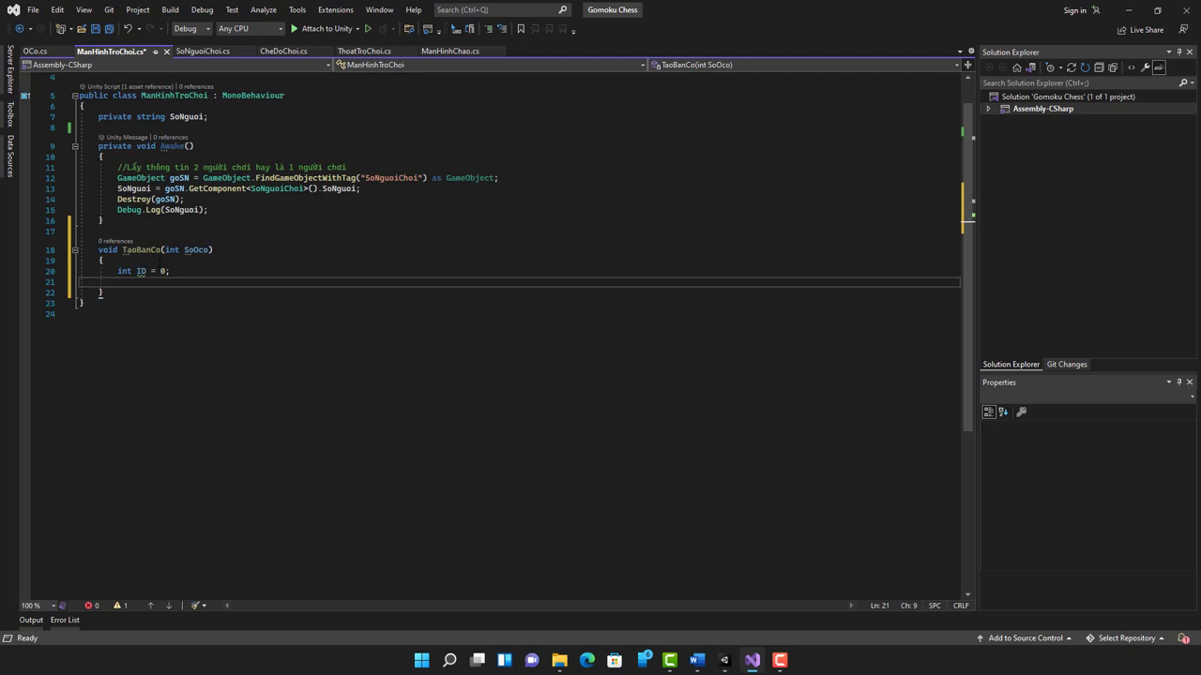
left_click(723, 659)
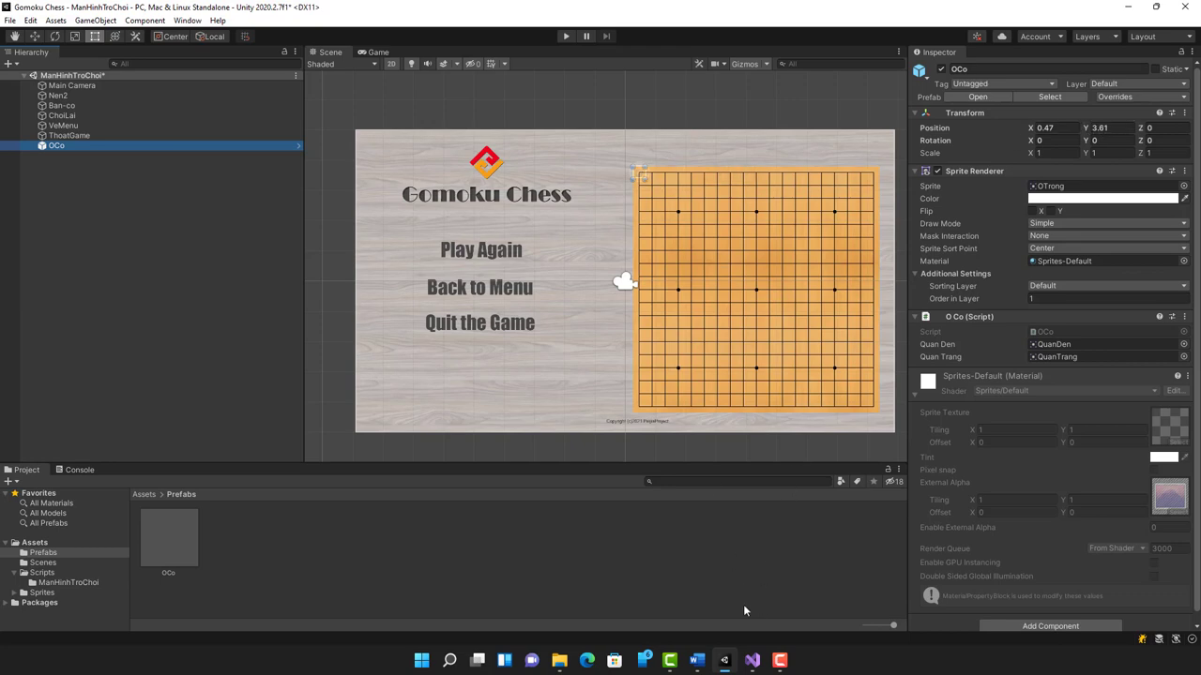
Type float x = 0.47 into TaoBanCo, then minimize Visual Studio.
left_click(752, 661)
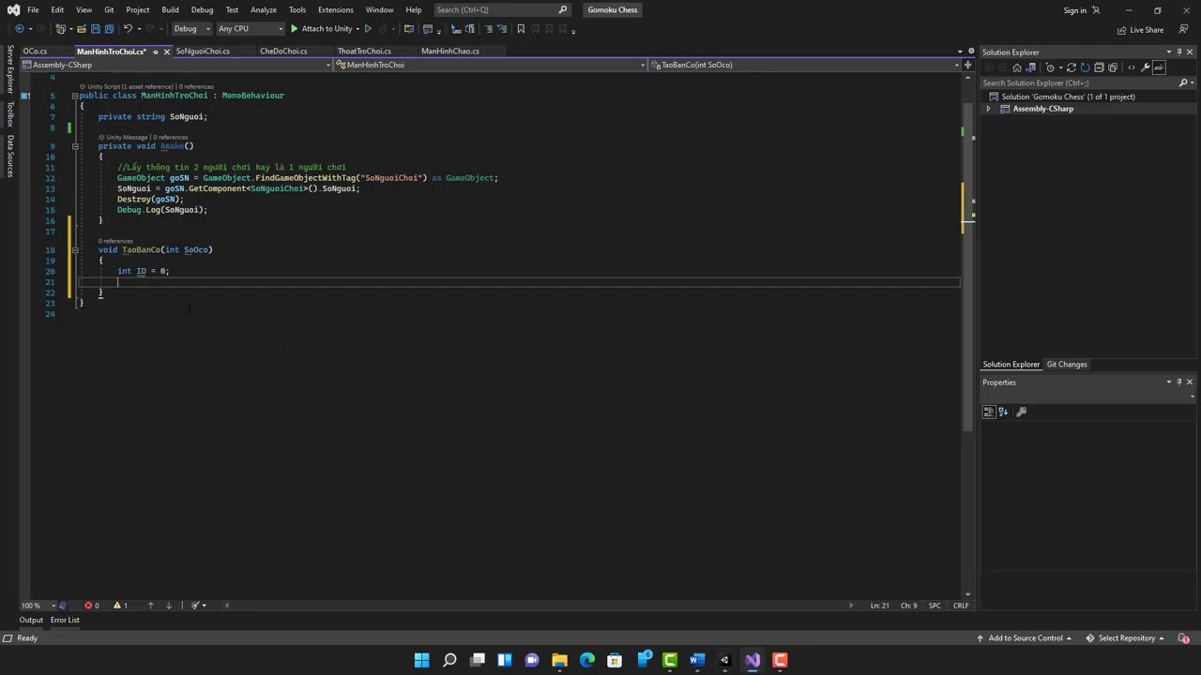
type("f")
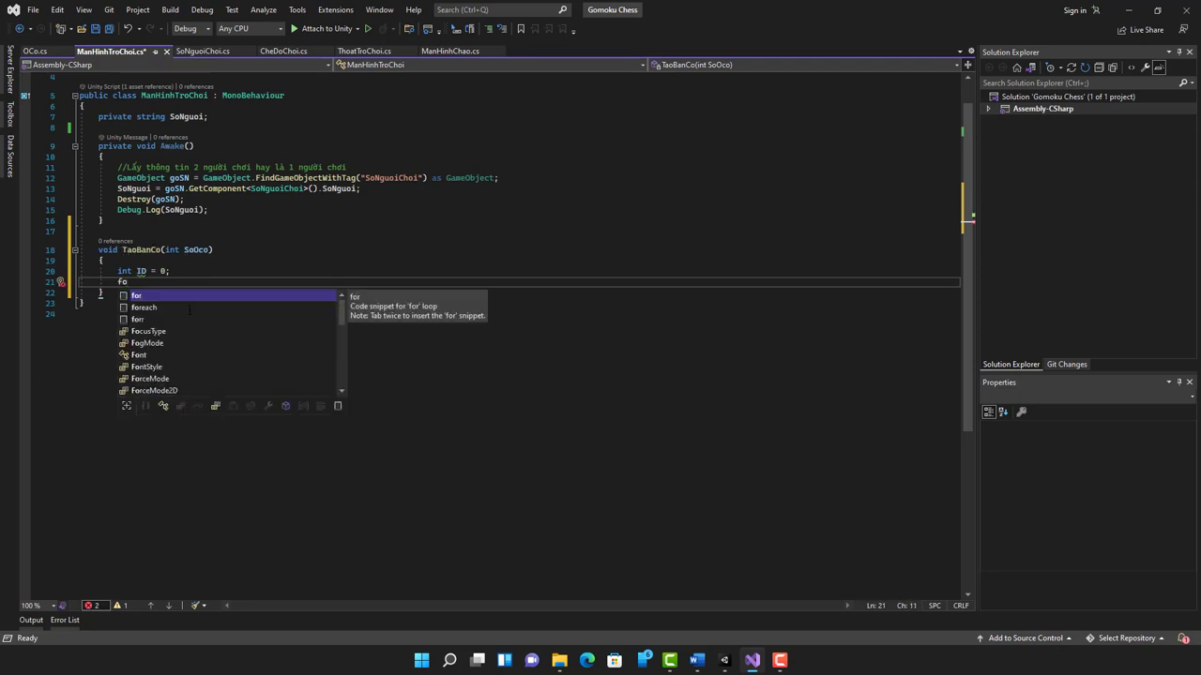
type("loat ")
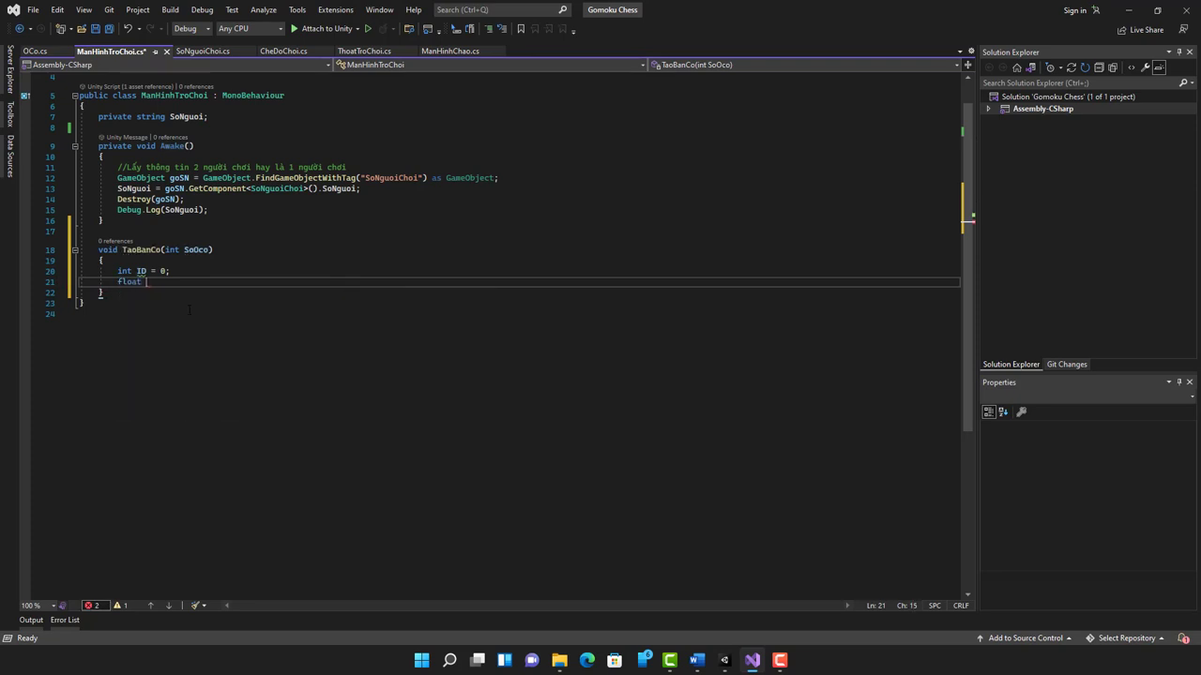
type("x ")
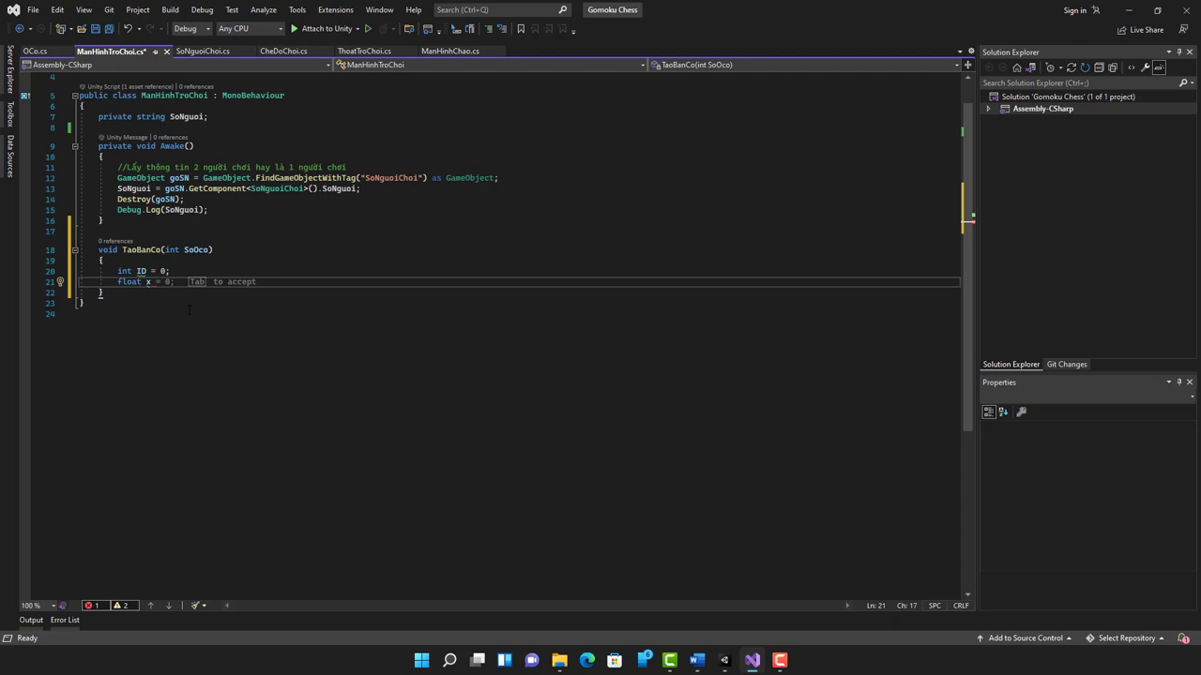
type("= ")
type("0.")
type("4")
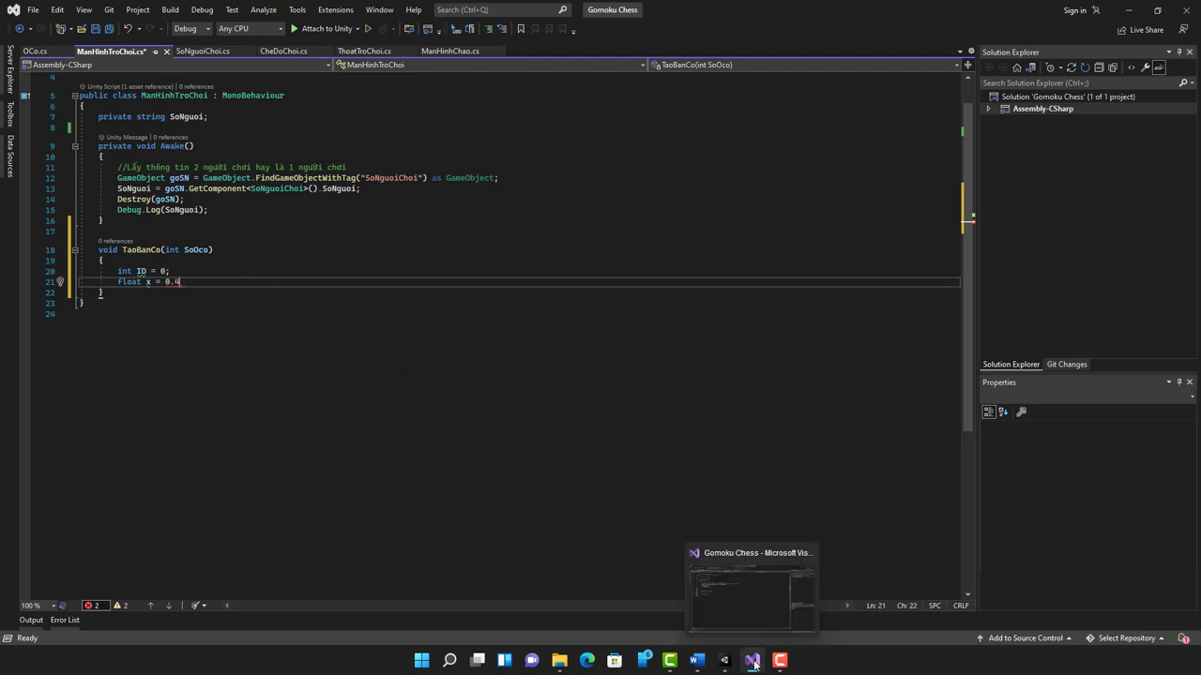
type("7")
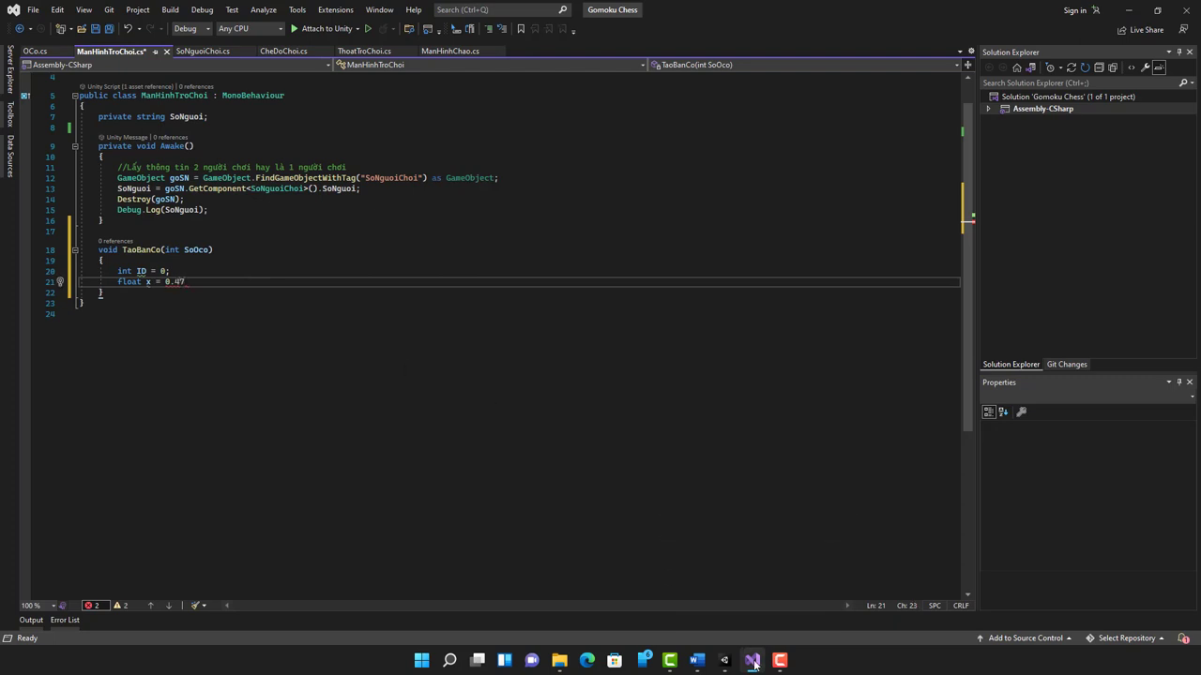
left_click(753, 662)
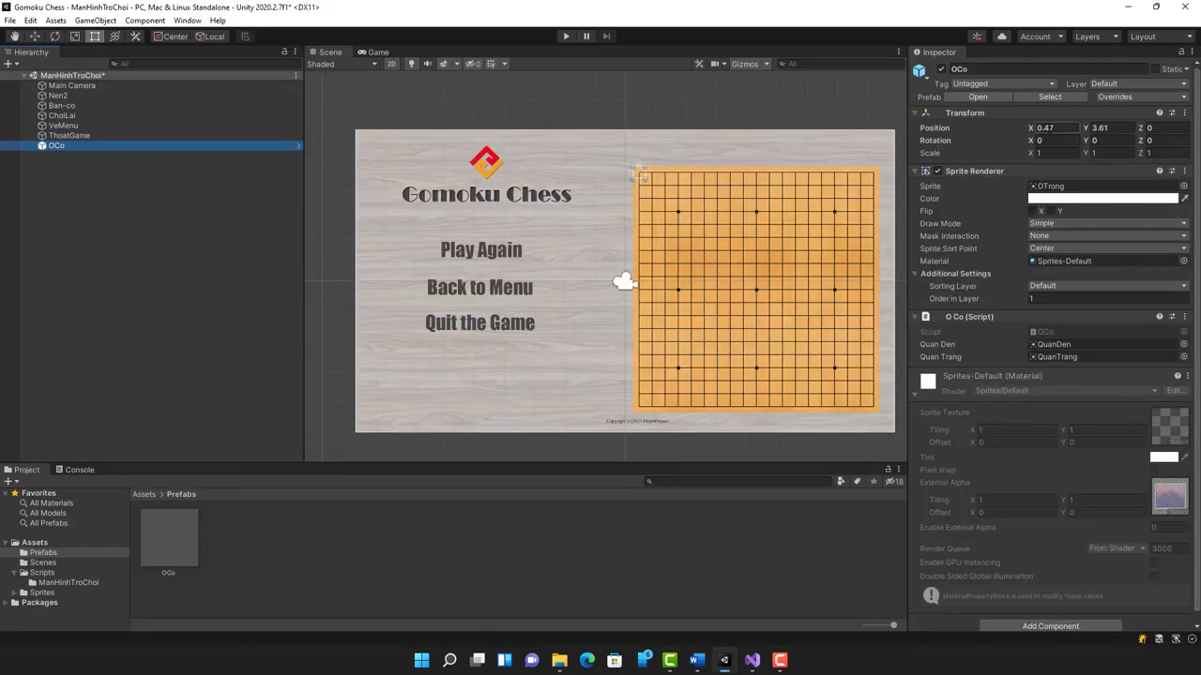
Finish x as 0.47f and add a for loop over i up to SoOco, starting float y=0. inside.
left_click(753, 663)
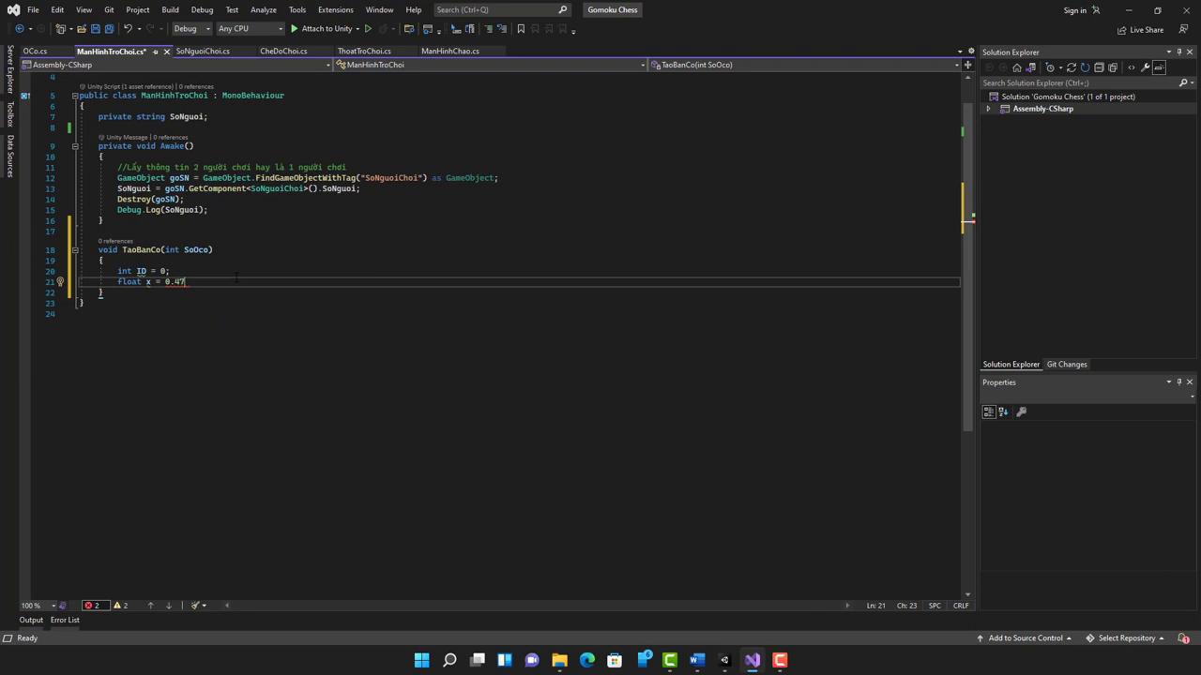
type("f")
type(";")
key("Return")
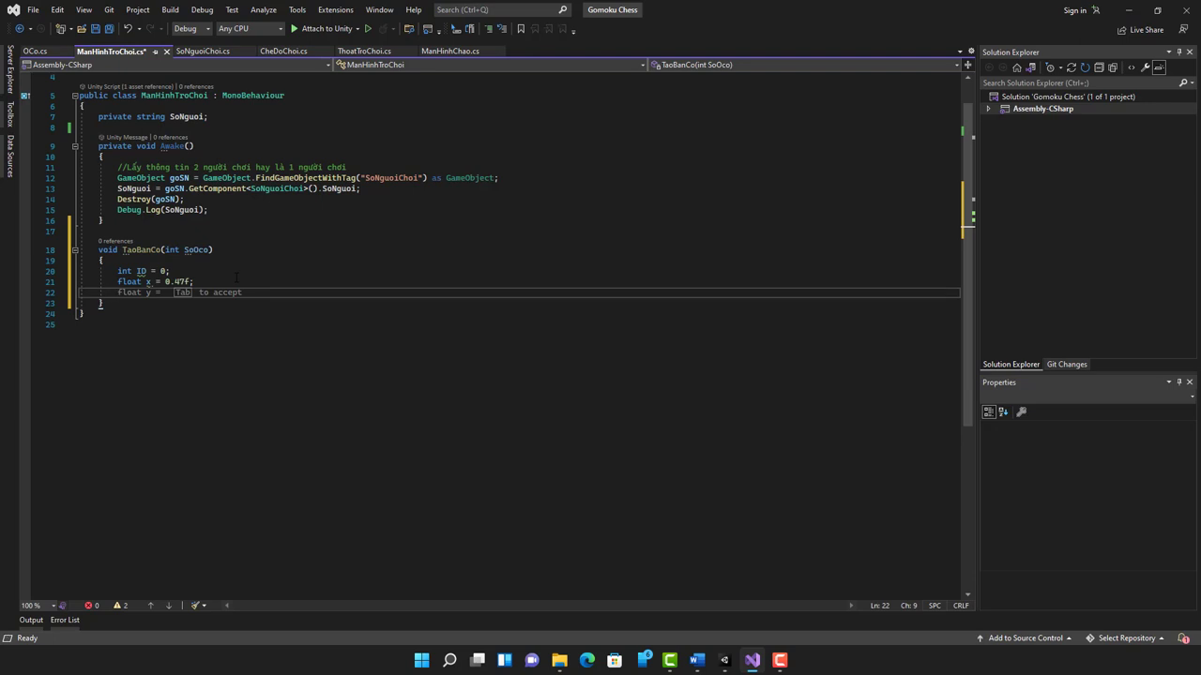
type("for")
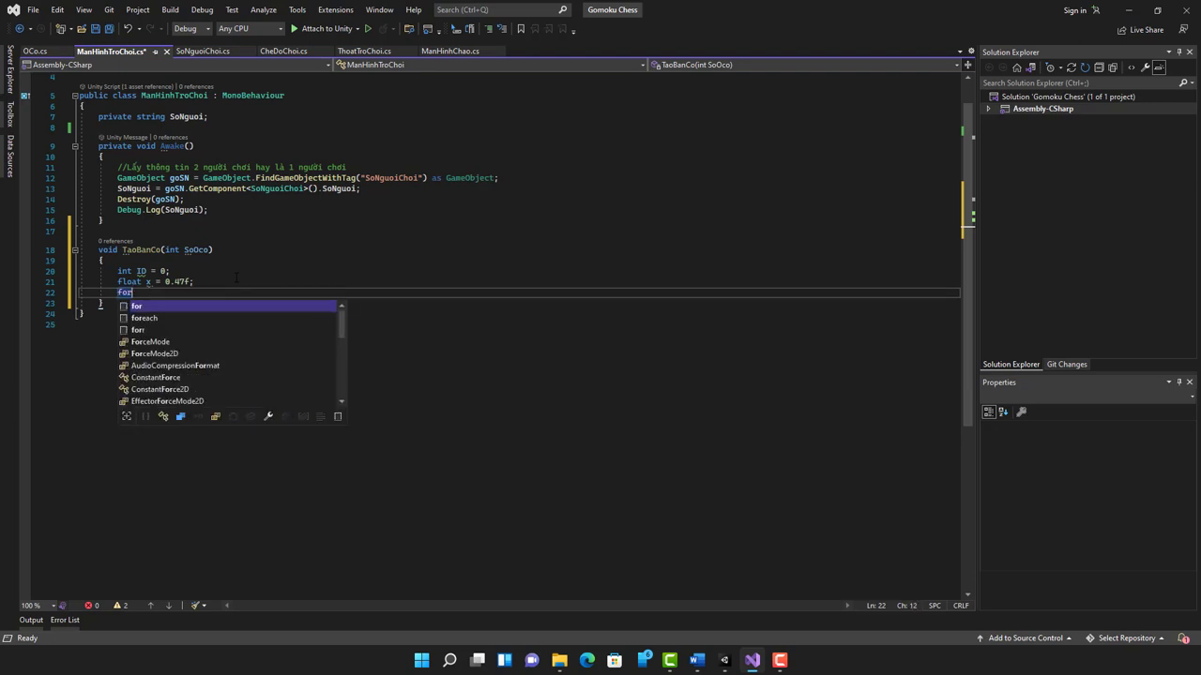
key("Tab")
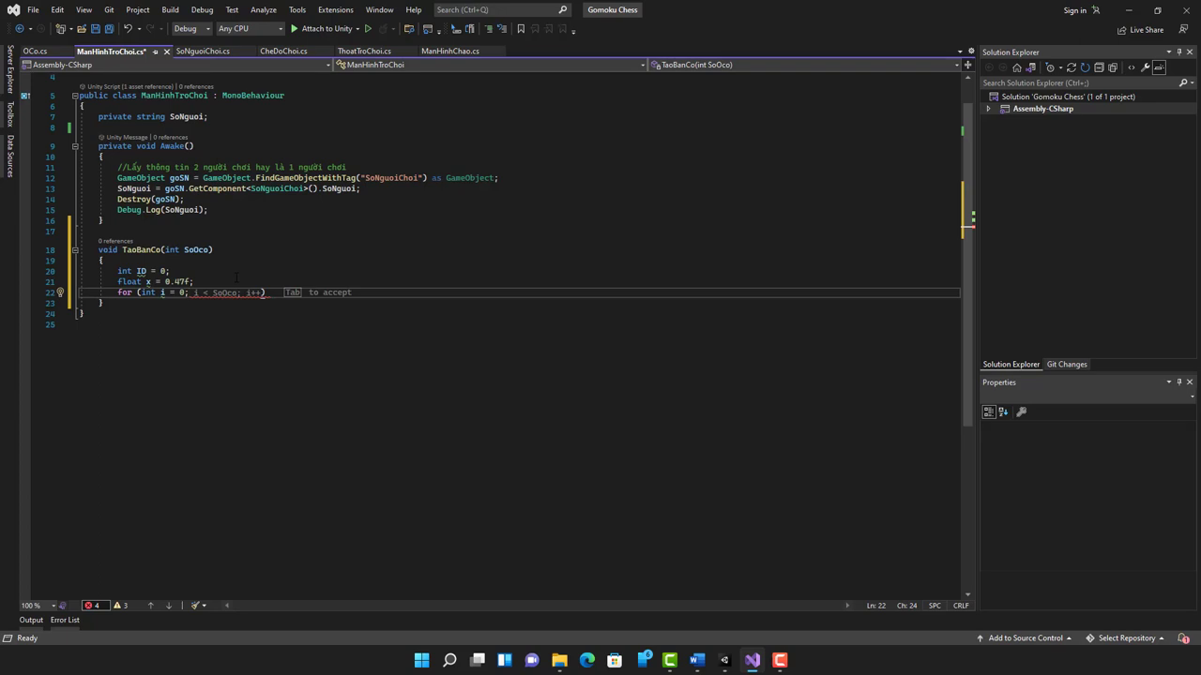
key("Tab")
type("{")
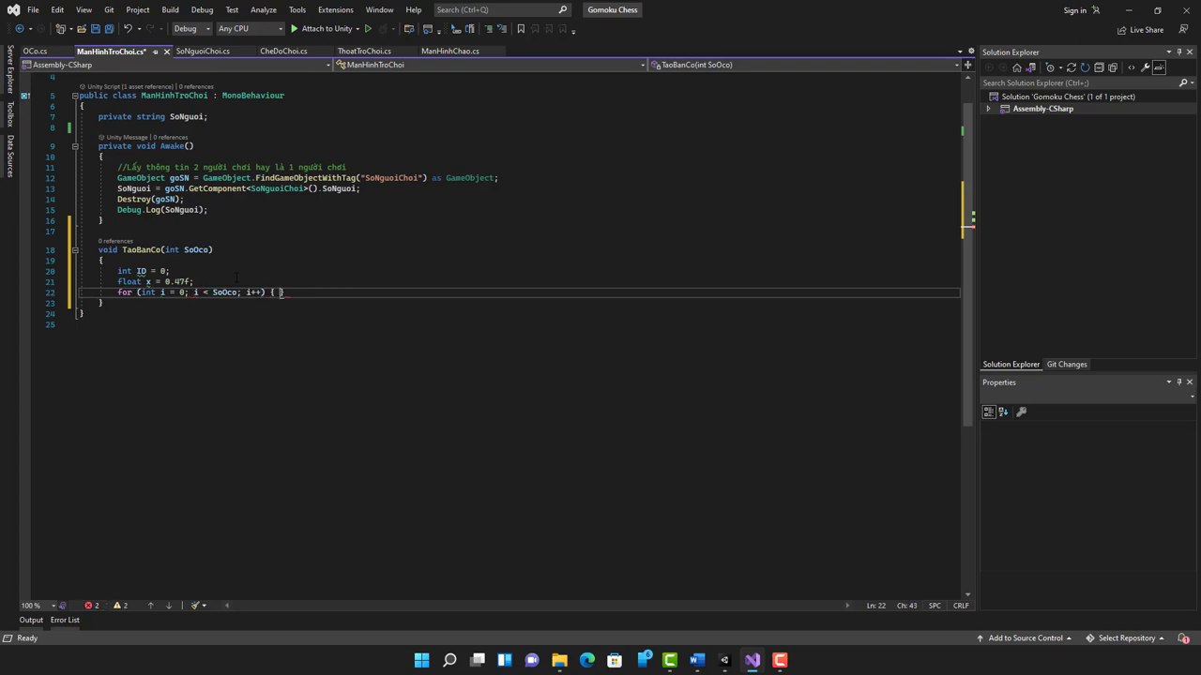
key("Return")
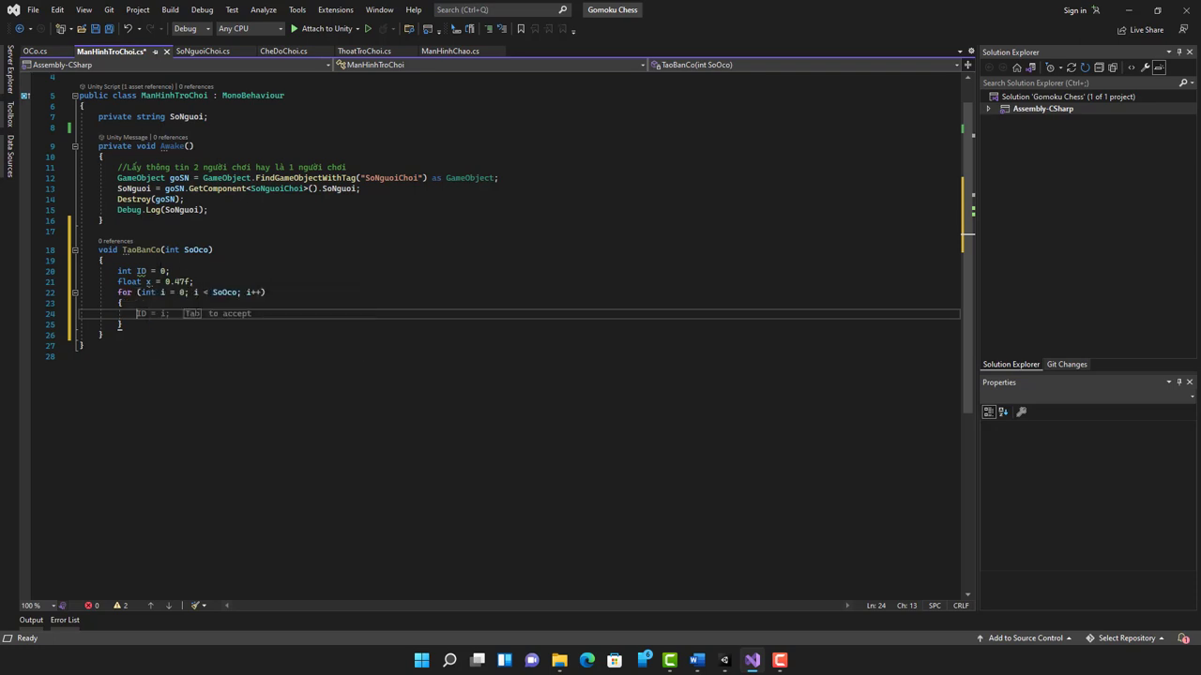
type("flo")
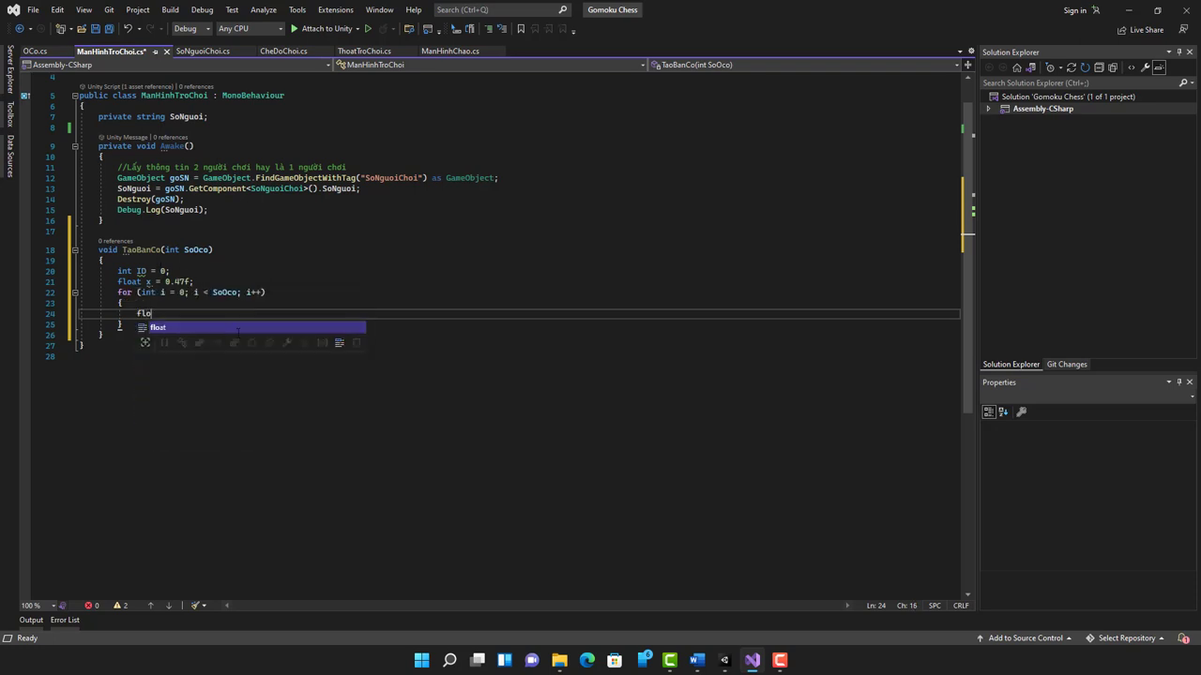
type("at y")
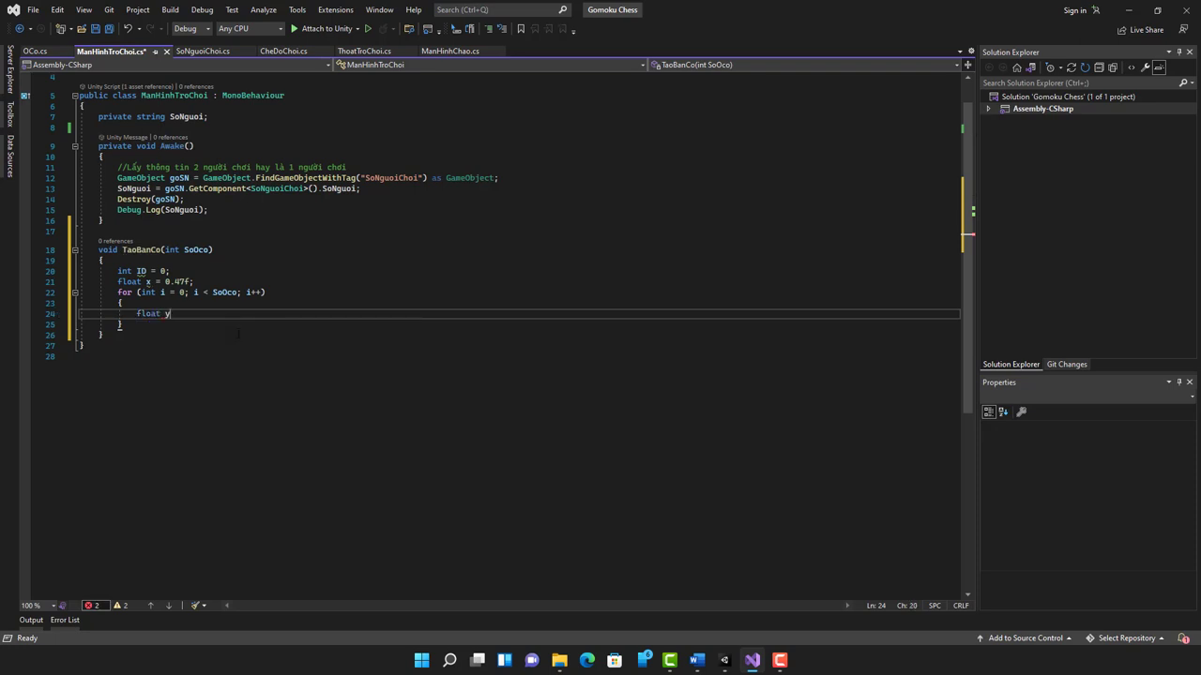
type("=")
type("0.")
Check the cell position in Unity, then change the declaration to float y = 3.61f;.
left_click(725, 661)
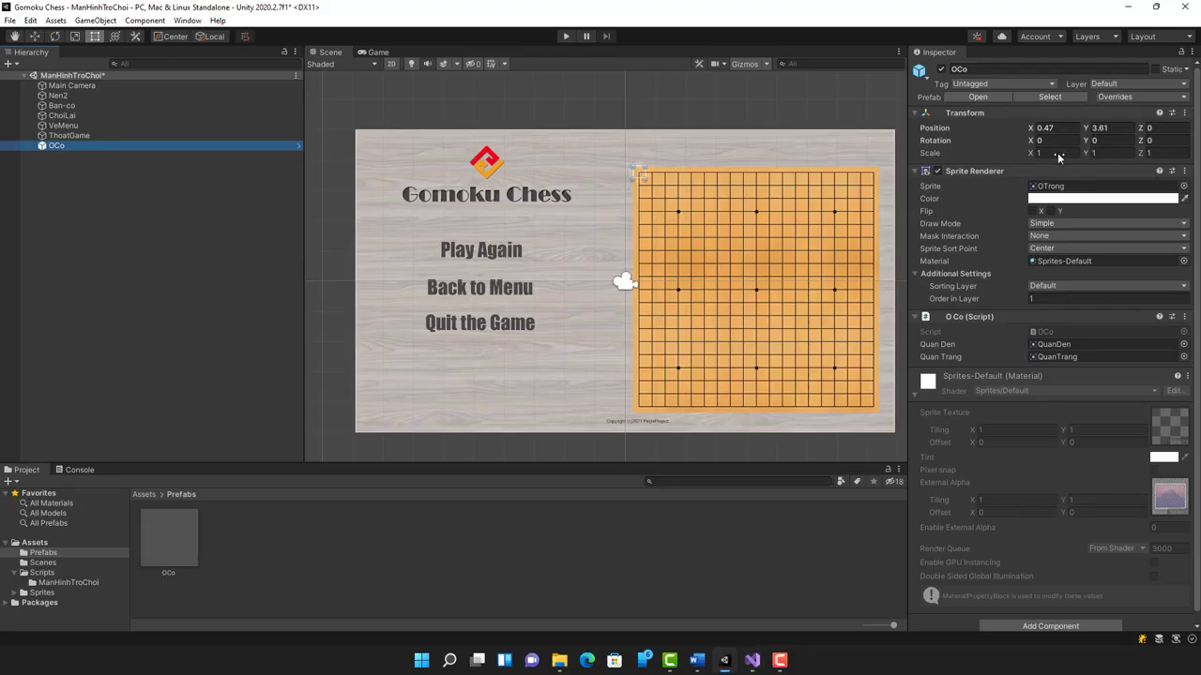
left_click(753, 661)
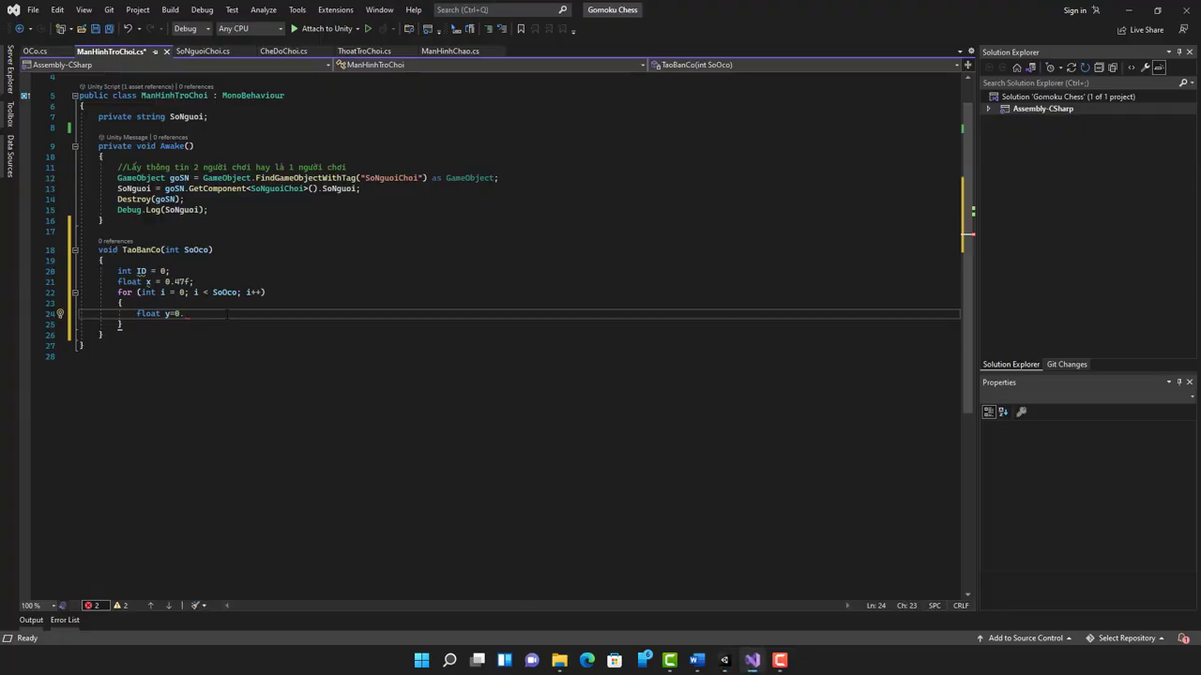
key("BackSpace")
key("BackSpace")
type("3.")
type("61")
type("f;")
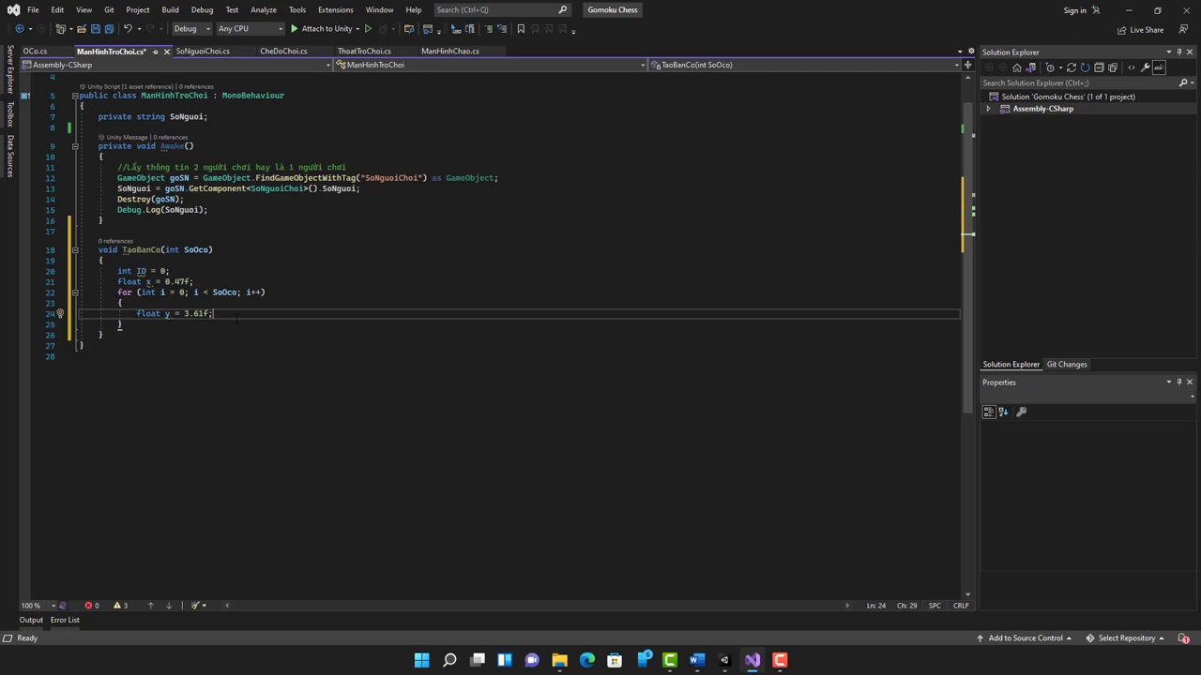
key("Return")
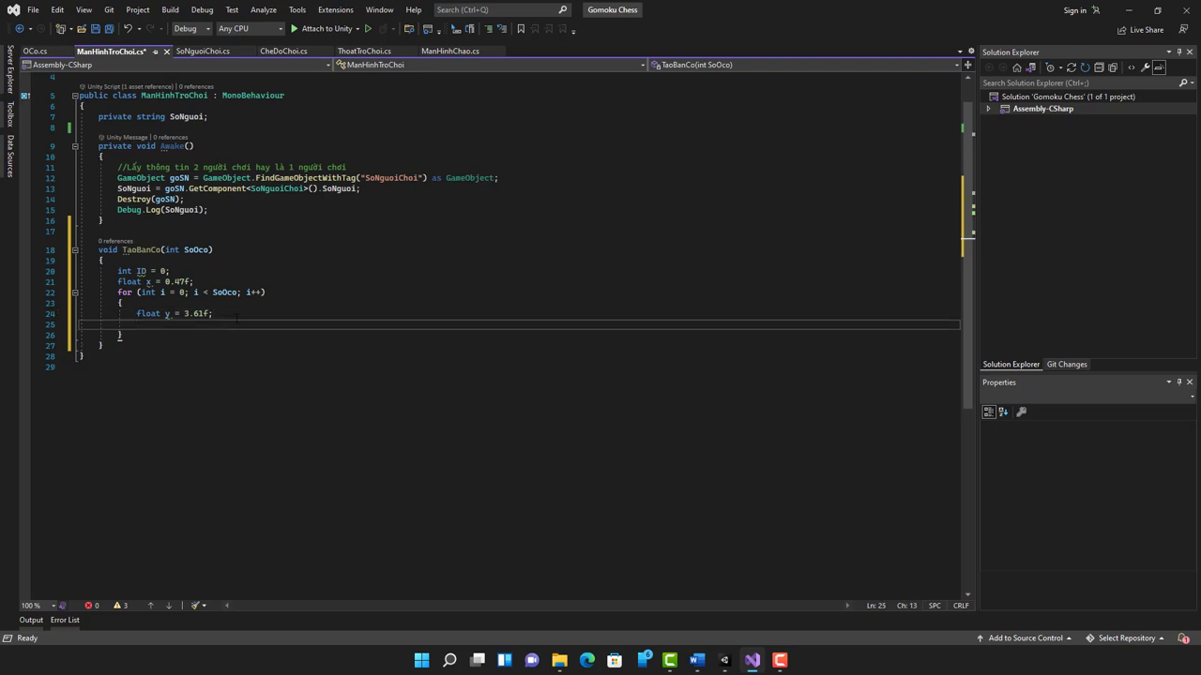
Add an inner for loop over j from 0 to SoOco with an opening brace.
type("for ")
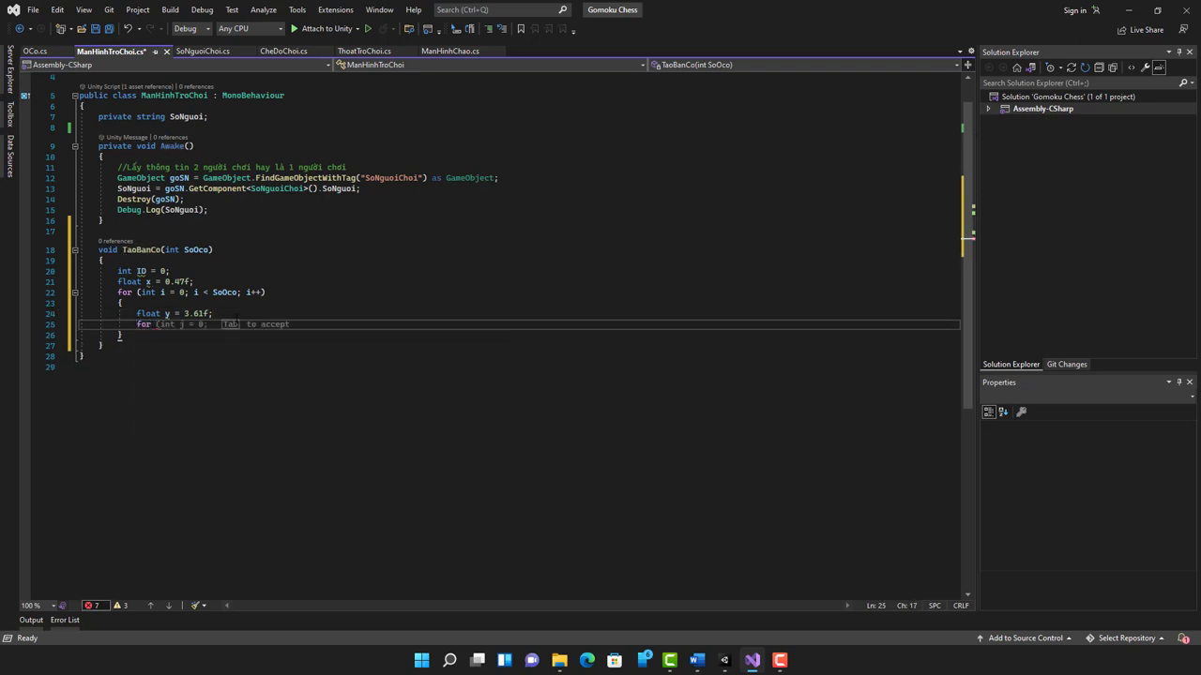
type("(")
key("Tab")
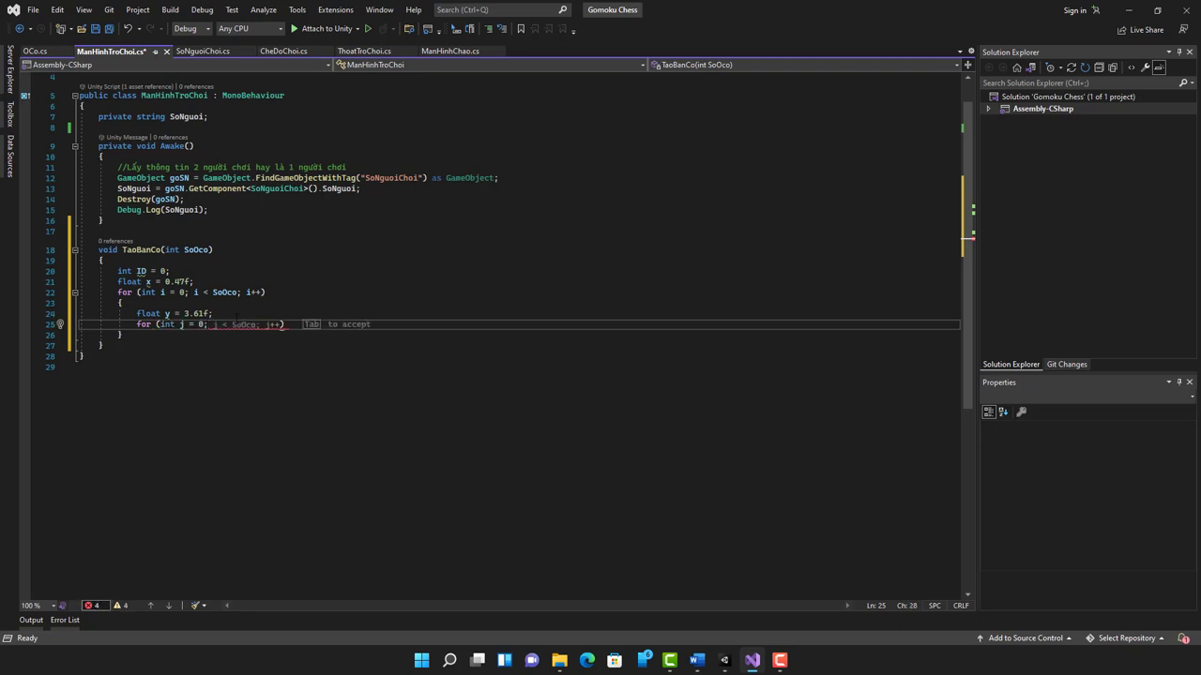
key("Tab")
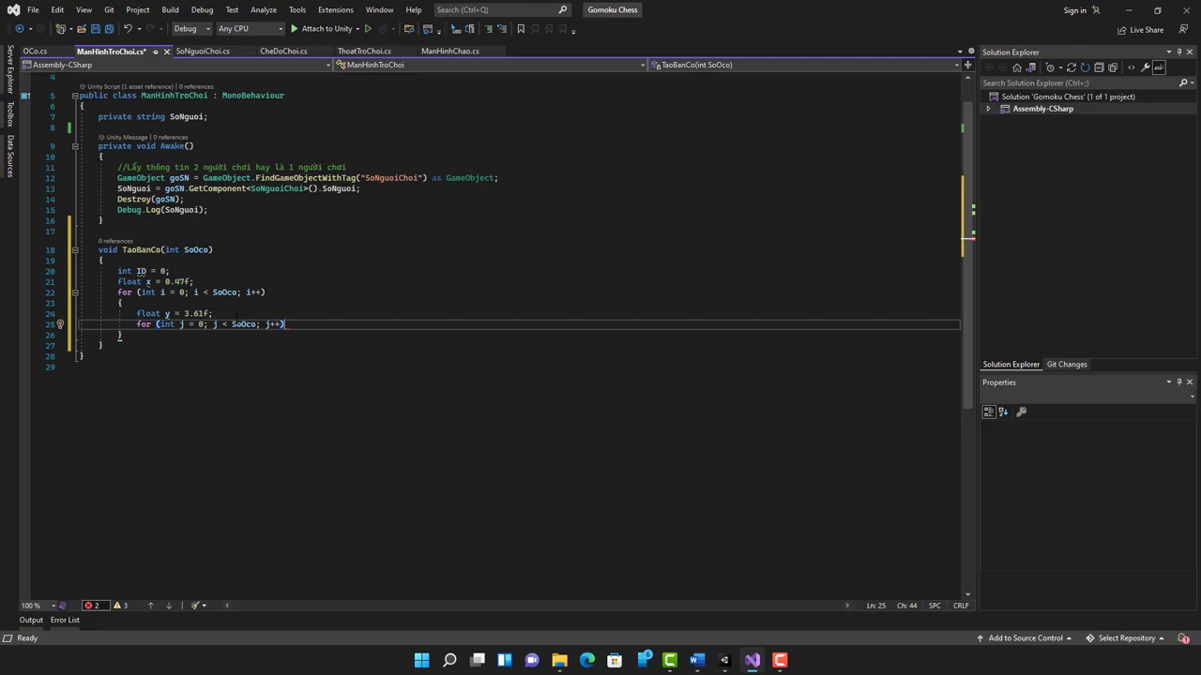
key("Return")
type("{")
key("Return")
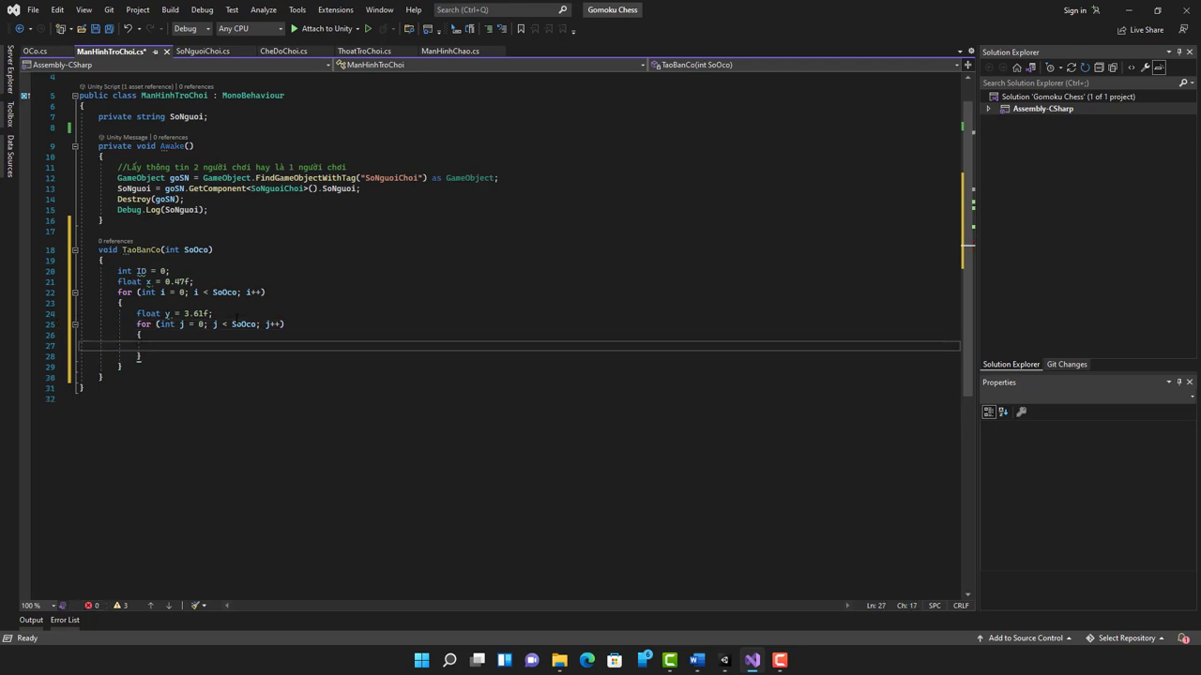
Glance at Unity, then begin GameObject QuanCo=Instantiate(OCo,new Vector2 in the inner loop.
left_click(724, 663)
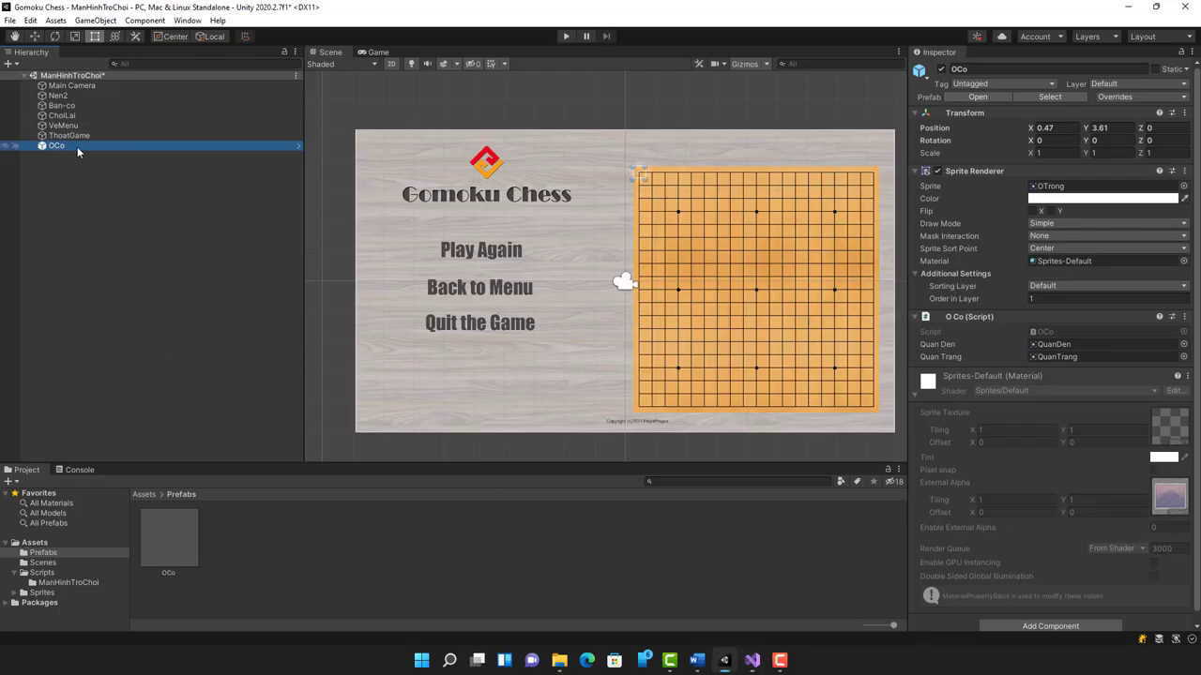
mouse_move(755, 667)
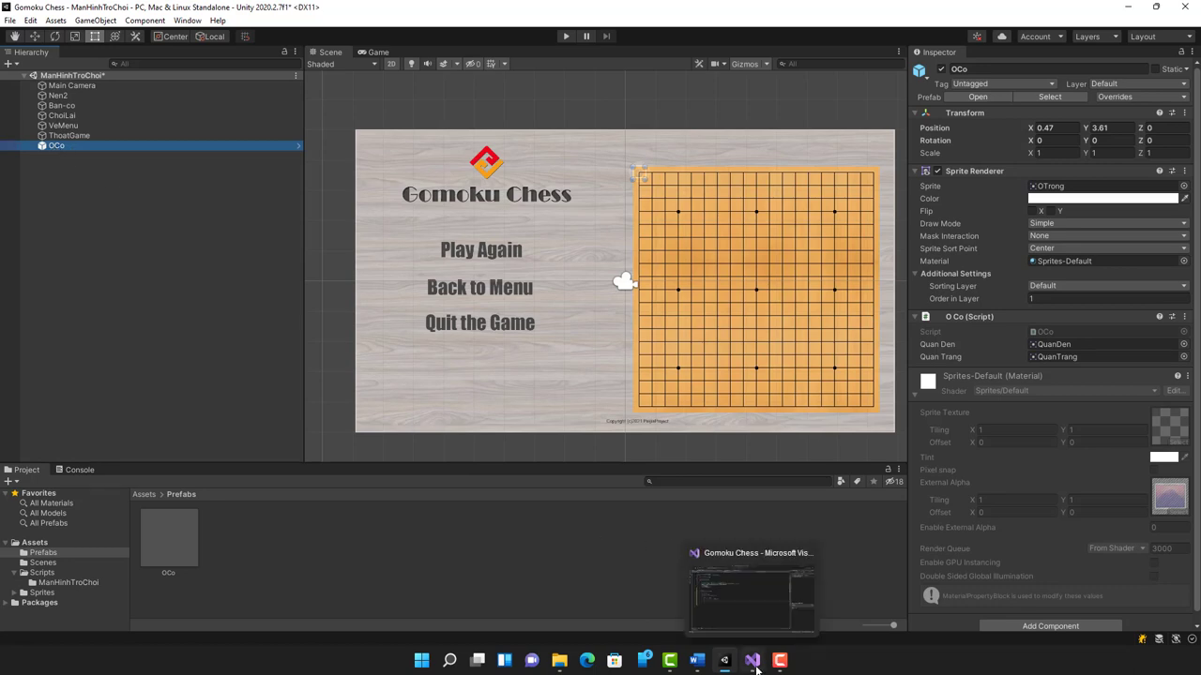
left_click(755, 667)
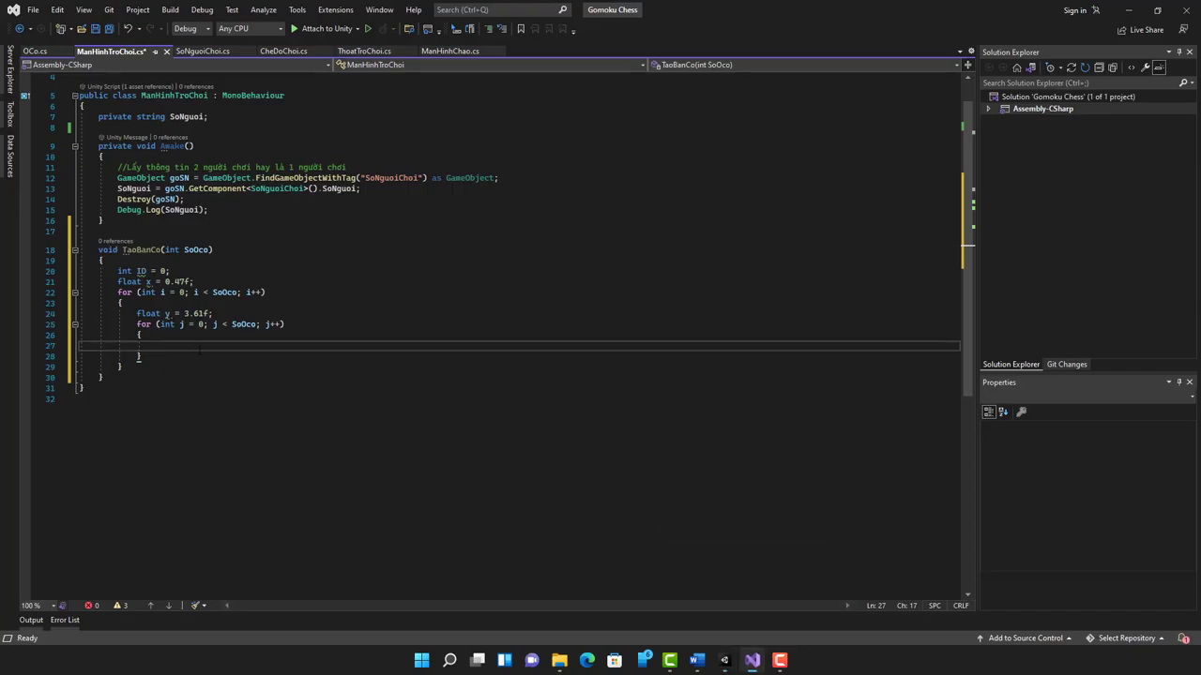
type("GameObject")
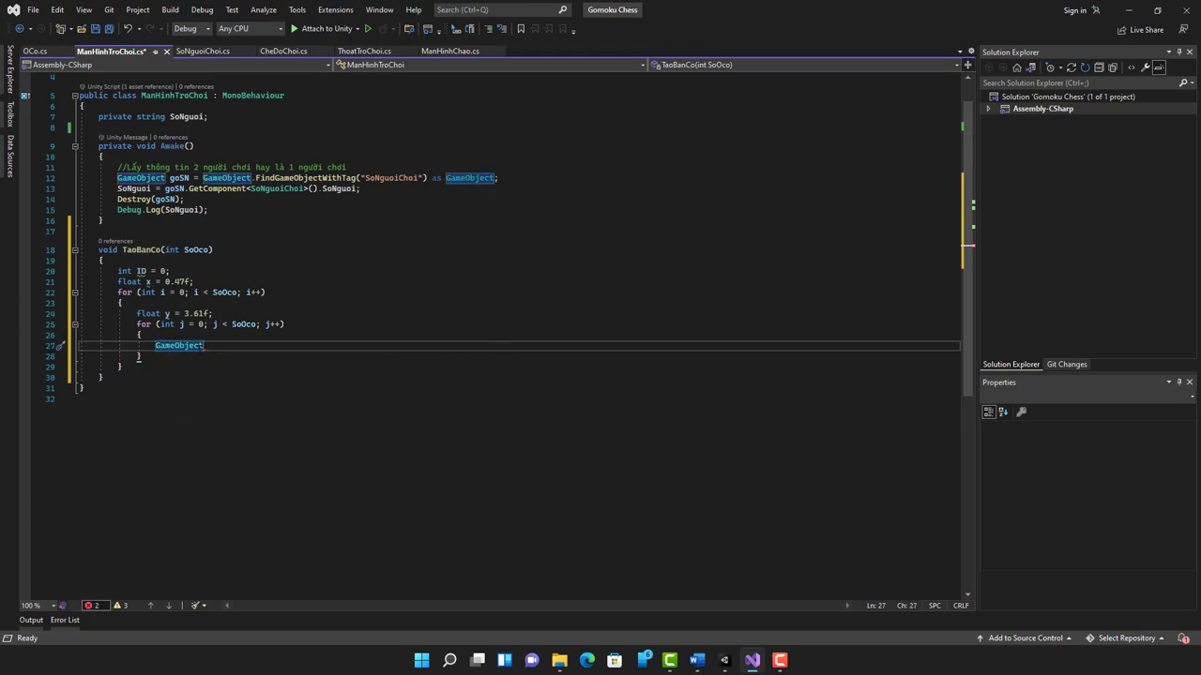
type(" Quan")
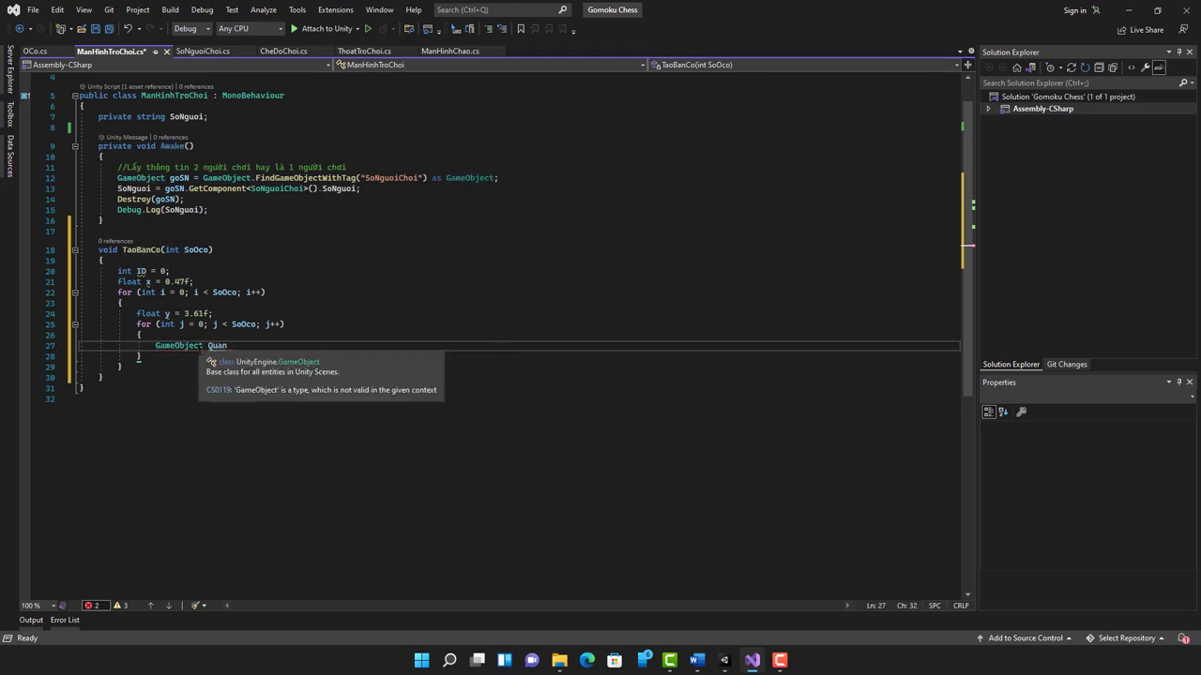
type("C")
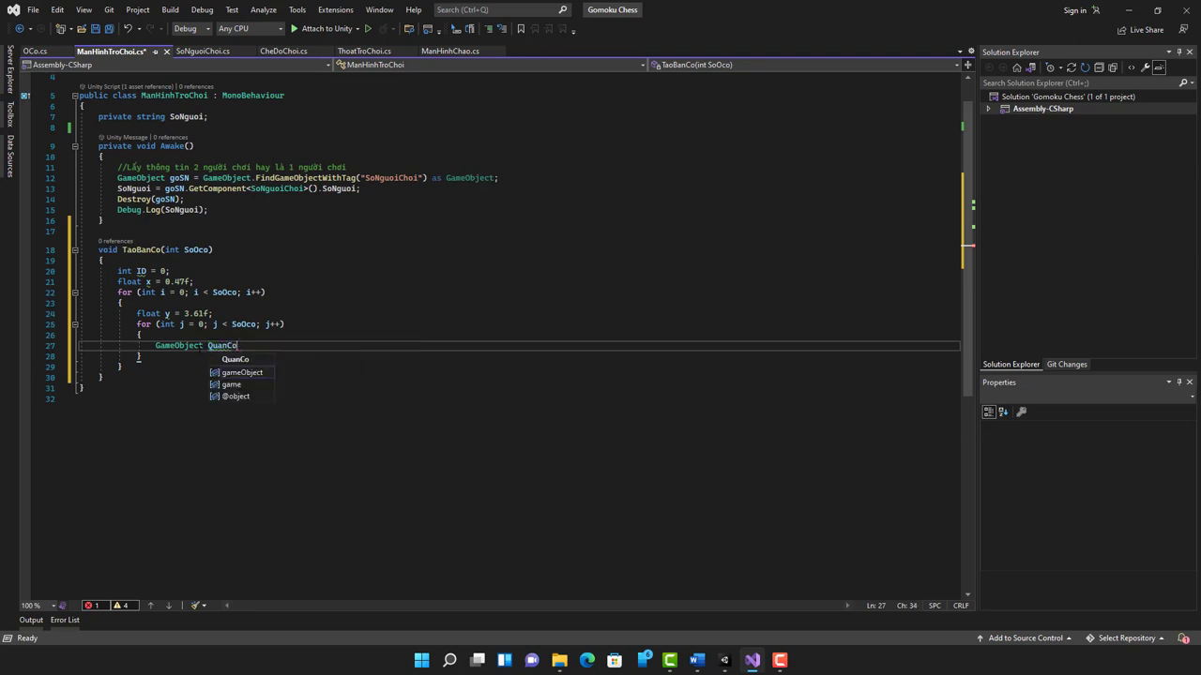
type("o=")
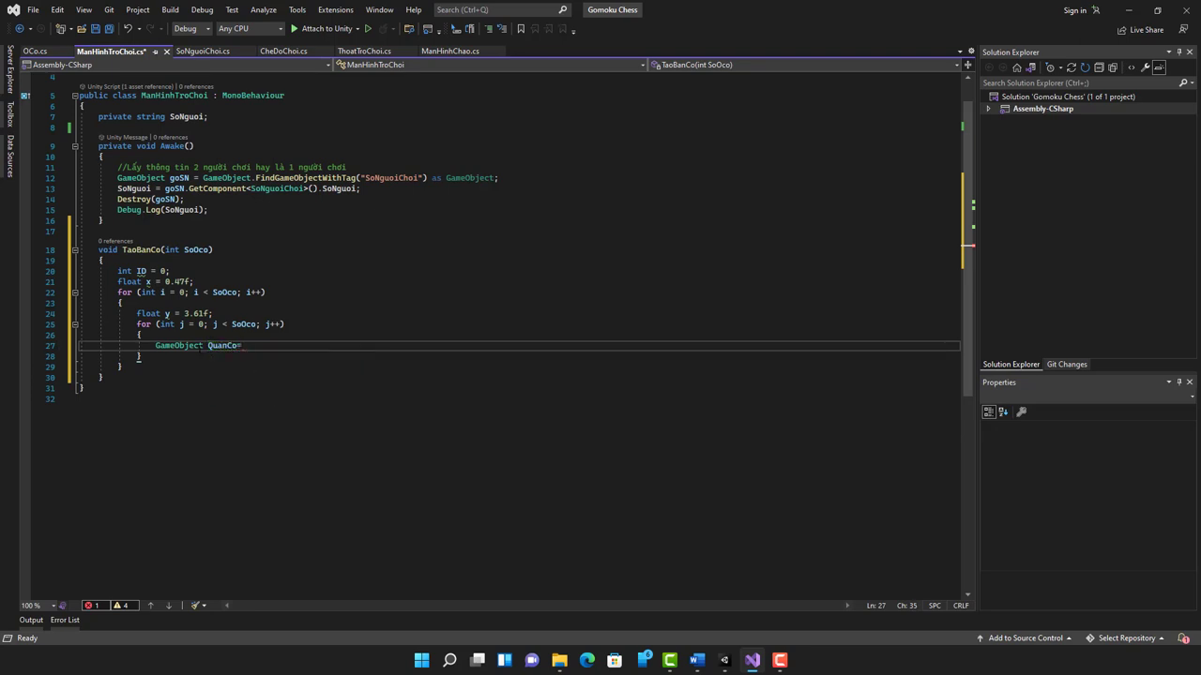
type("I")
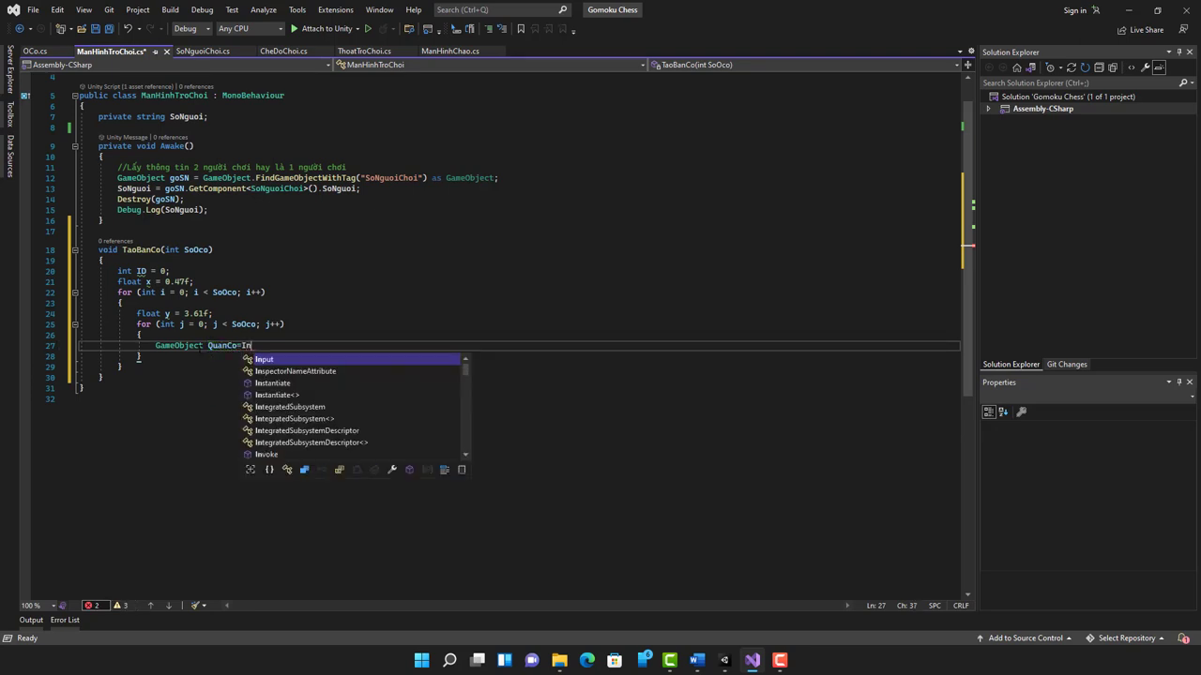
type("n")
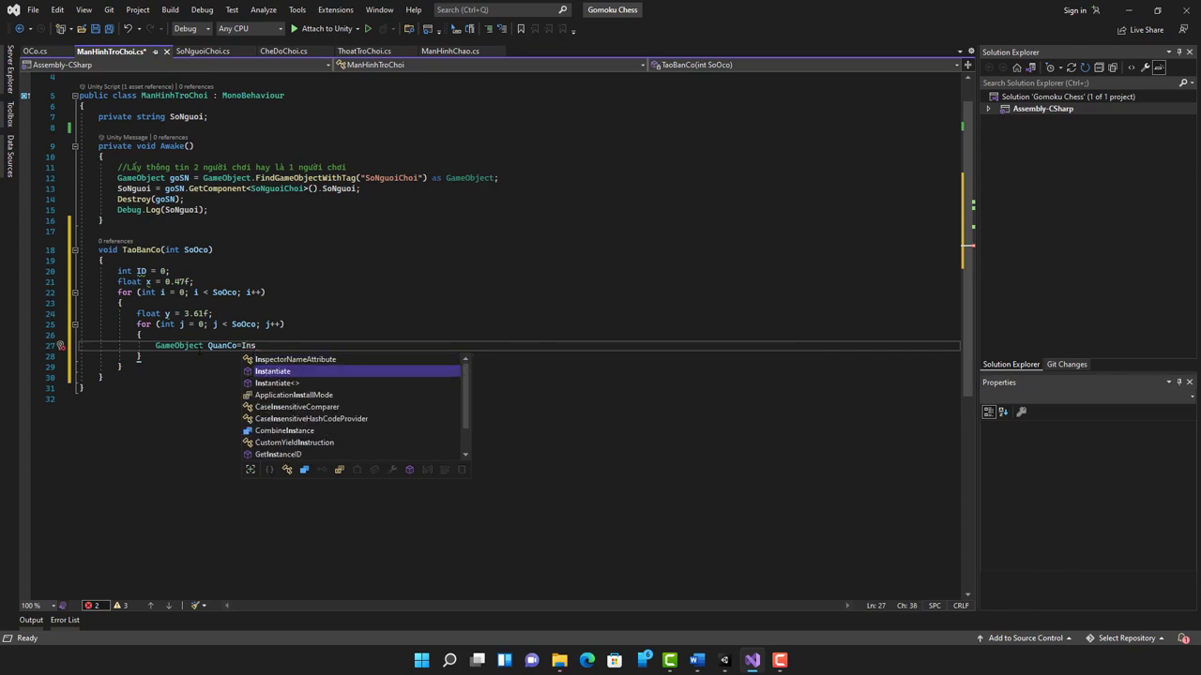
type("s")
key("Tab")
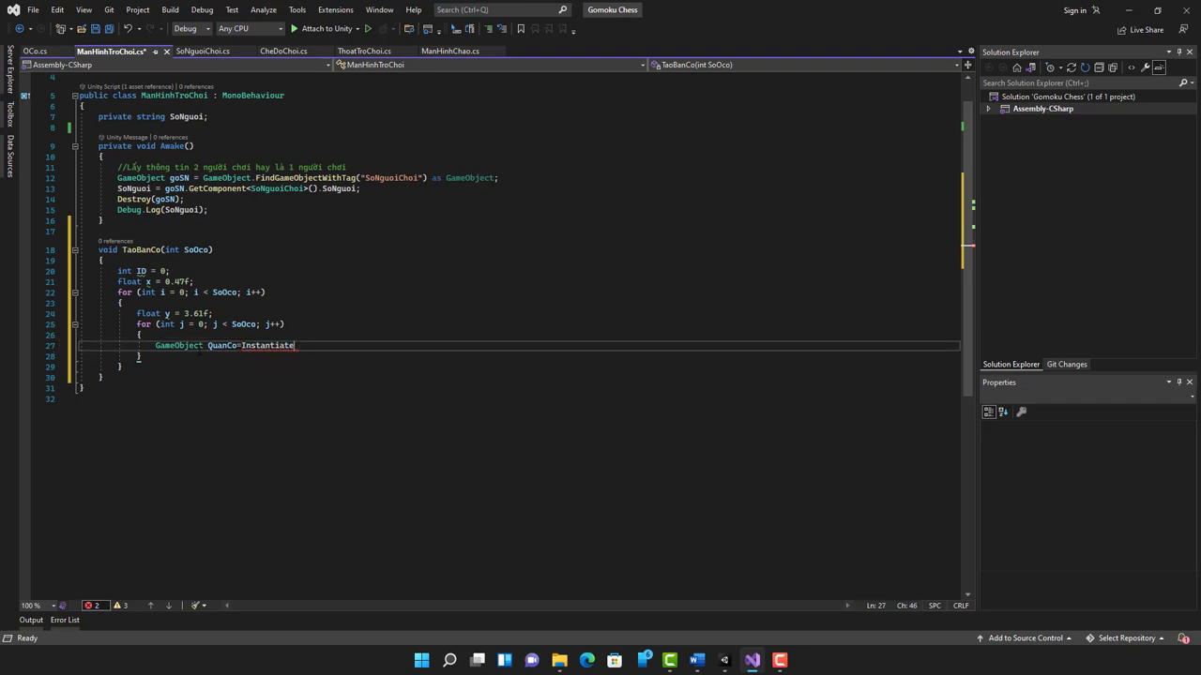
type("(O")
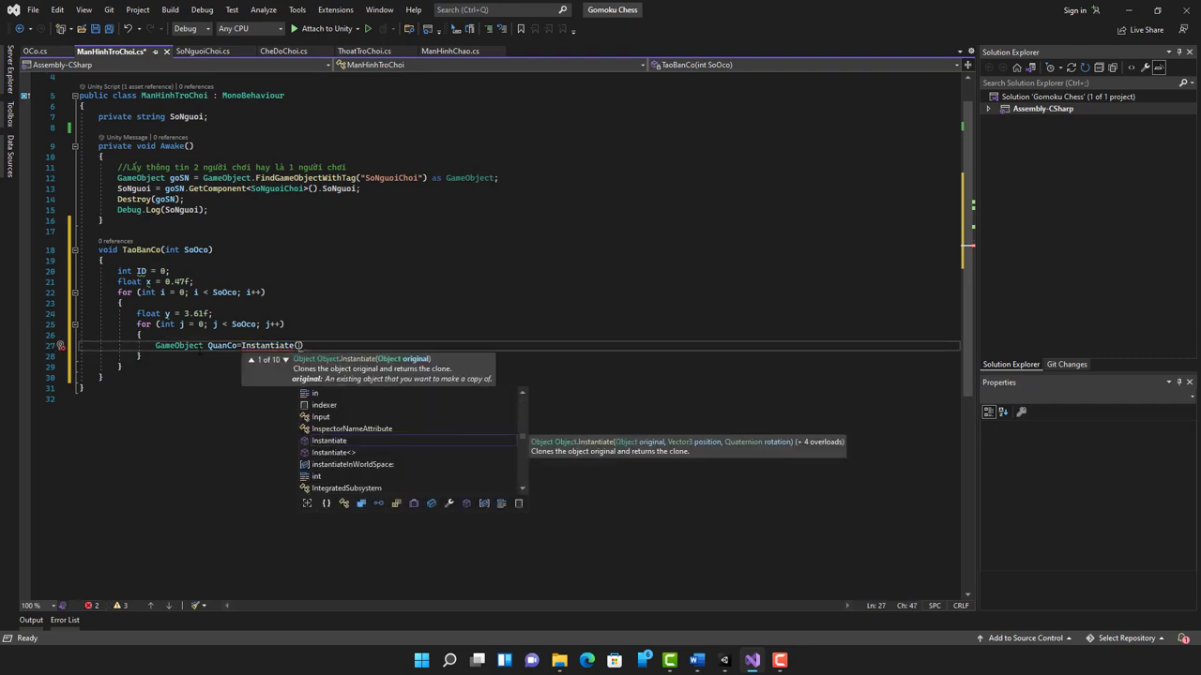
type("c")
key("BackSpace")
type("Co")
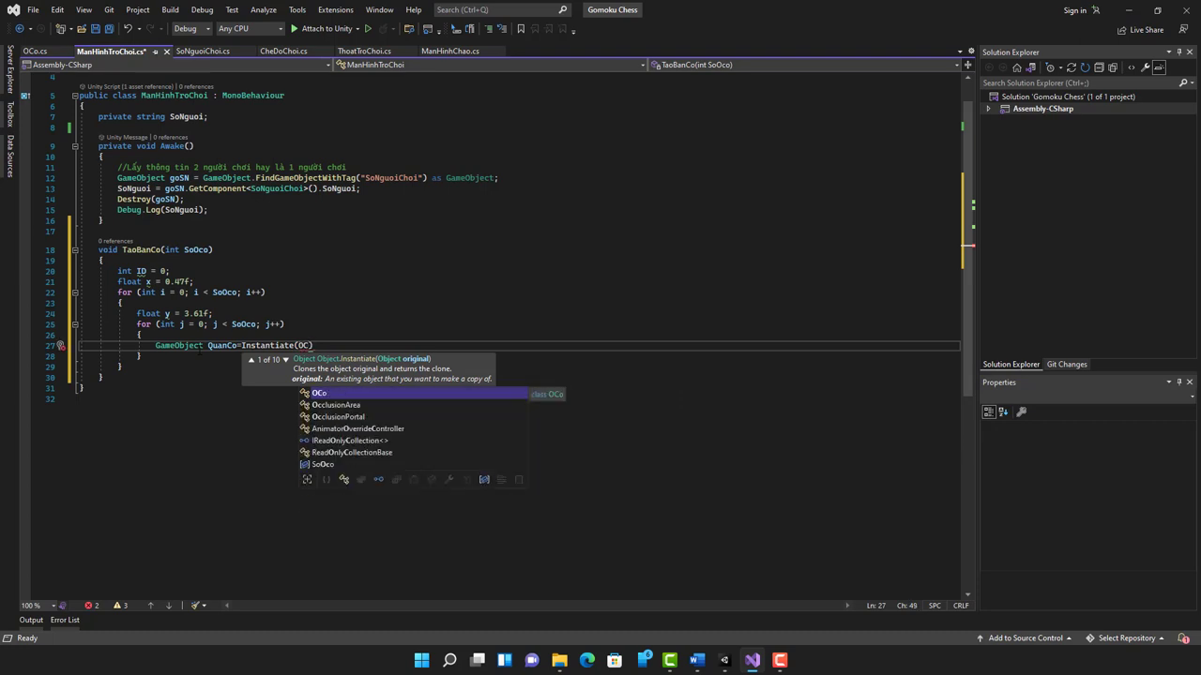
type(",new")
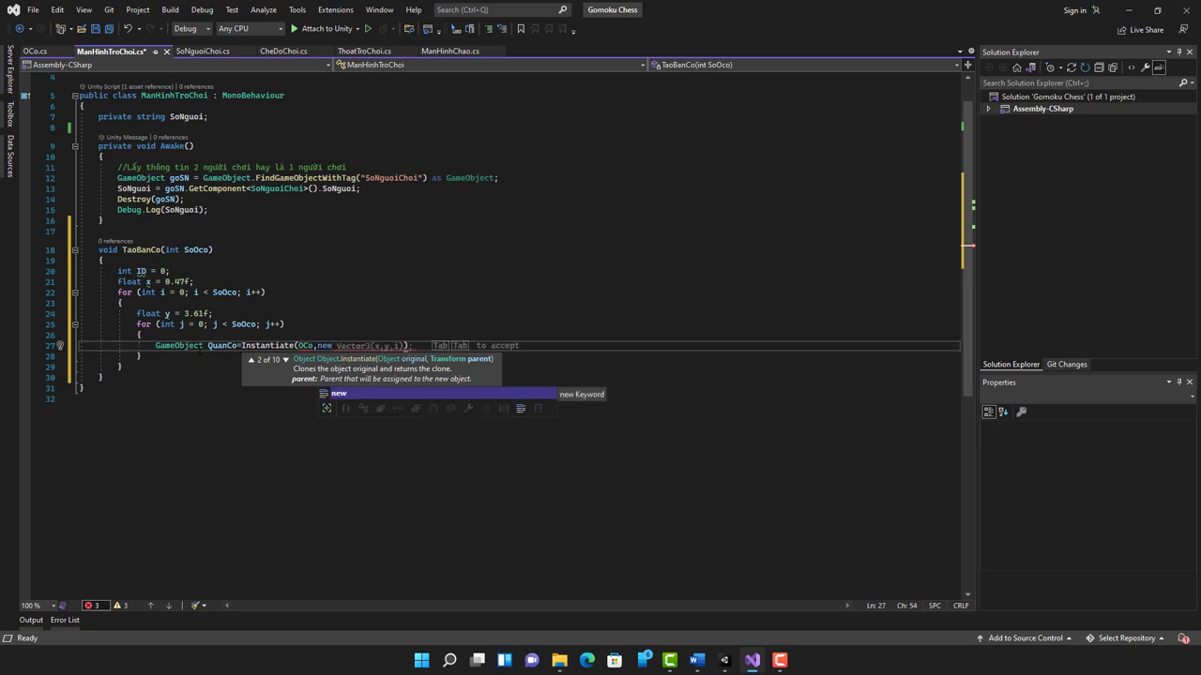
type(" V")
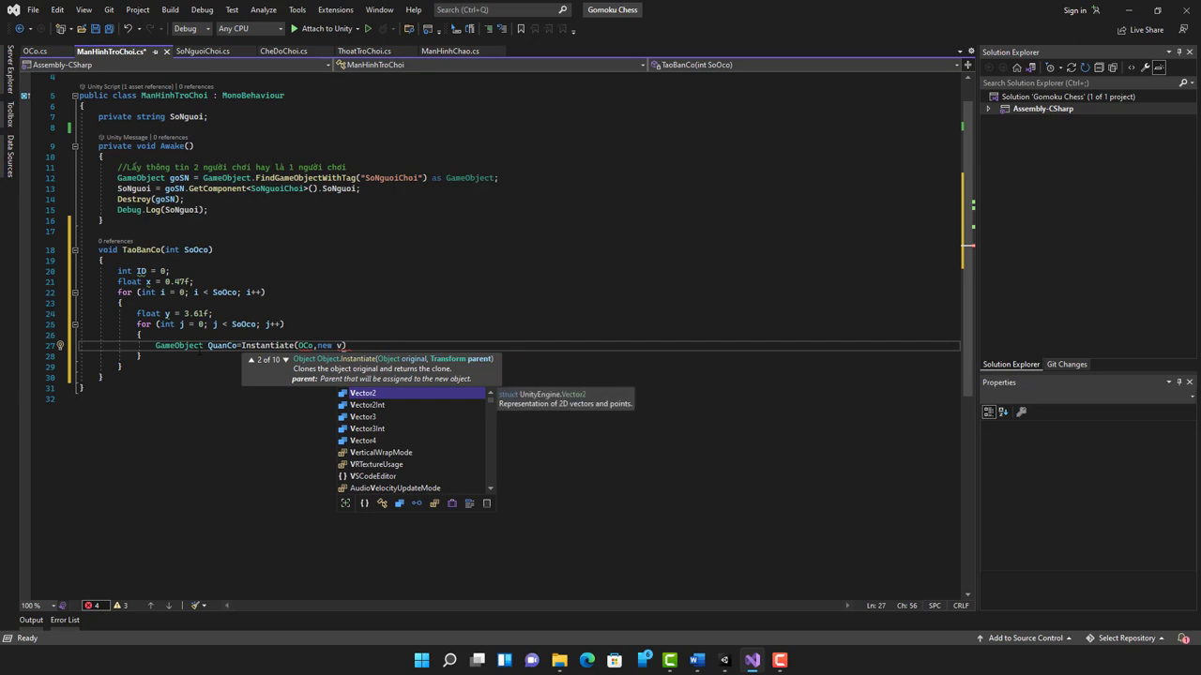
key("Tab")
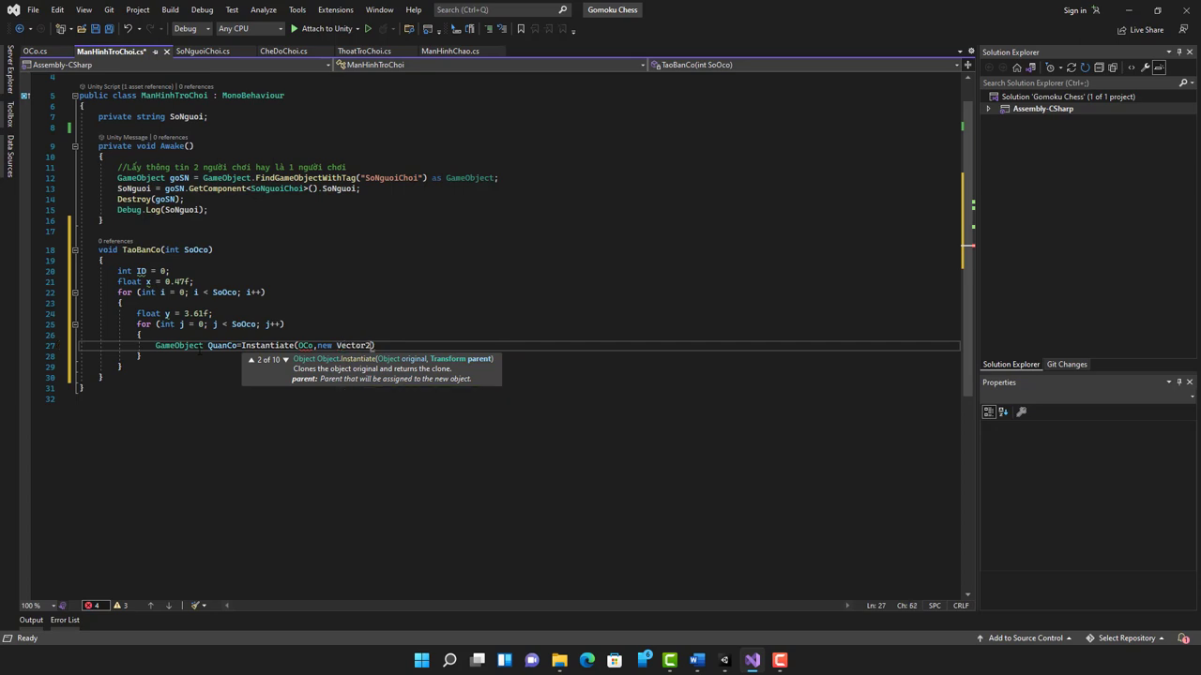
Complete the call with (x,y) position and Quaternion.identity, then select the OCo reference.
type("(")
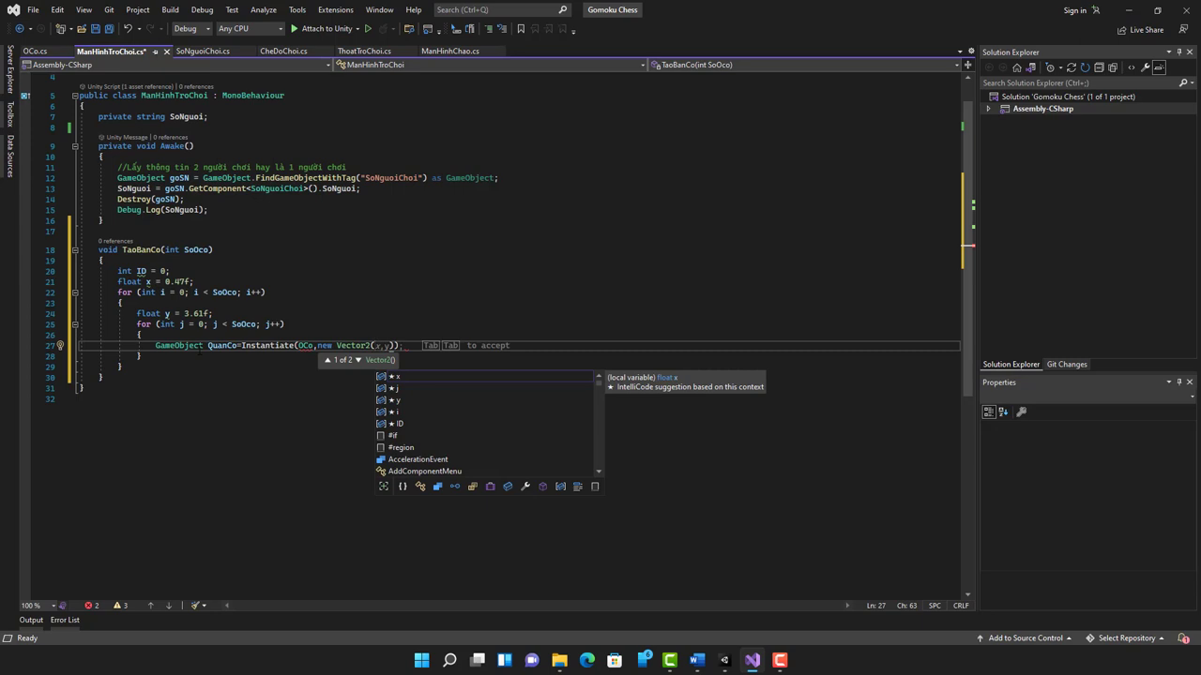
key("Tab")
key("Tab")
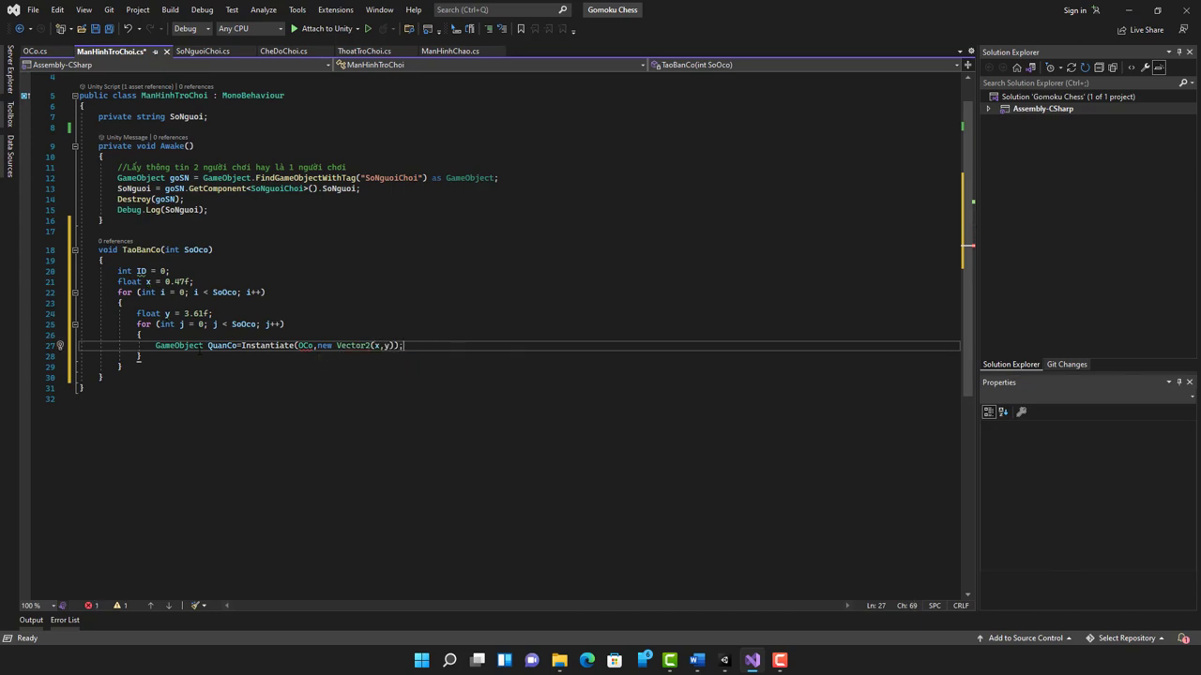
key("Left")
type(",")
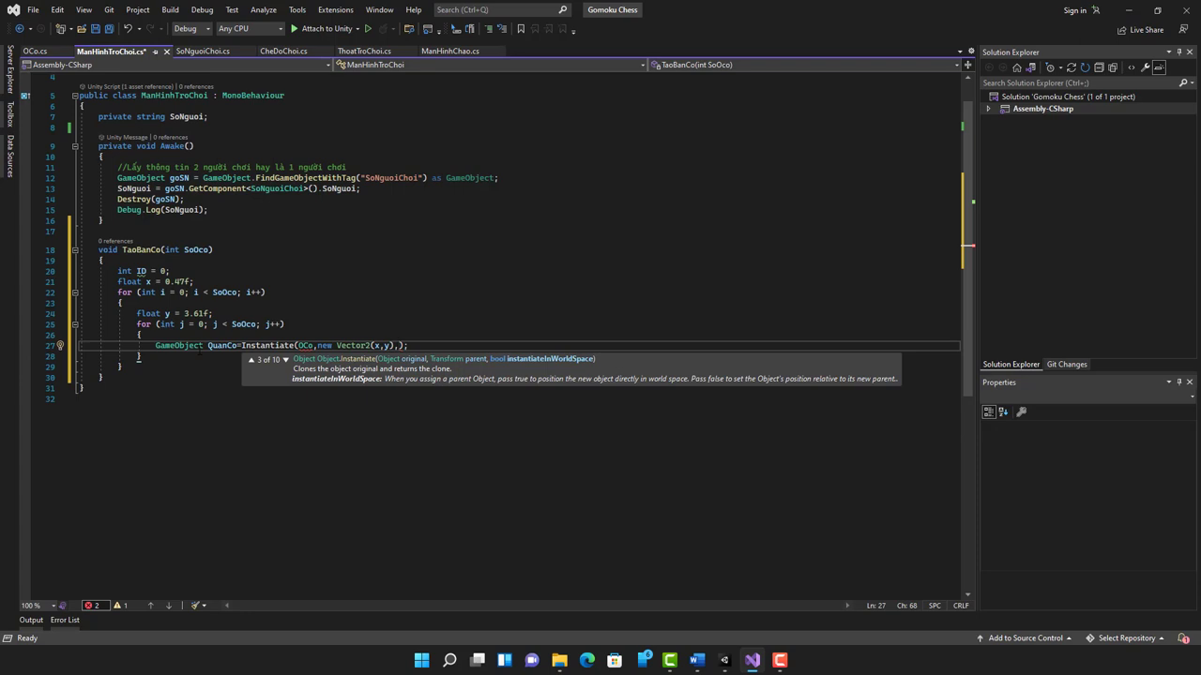
type("Qu")
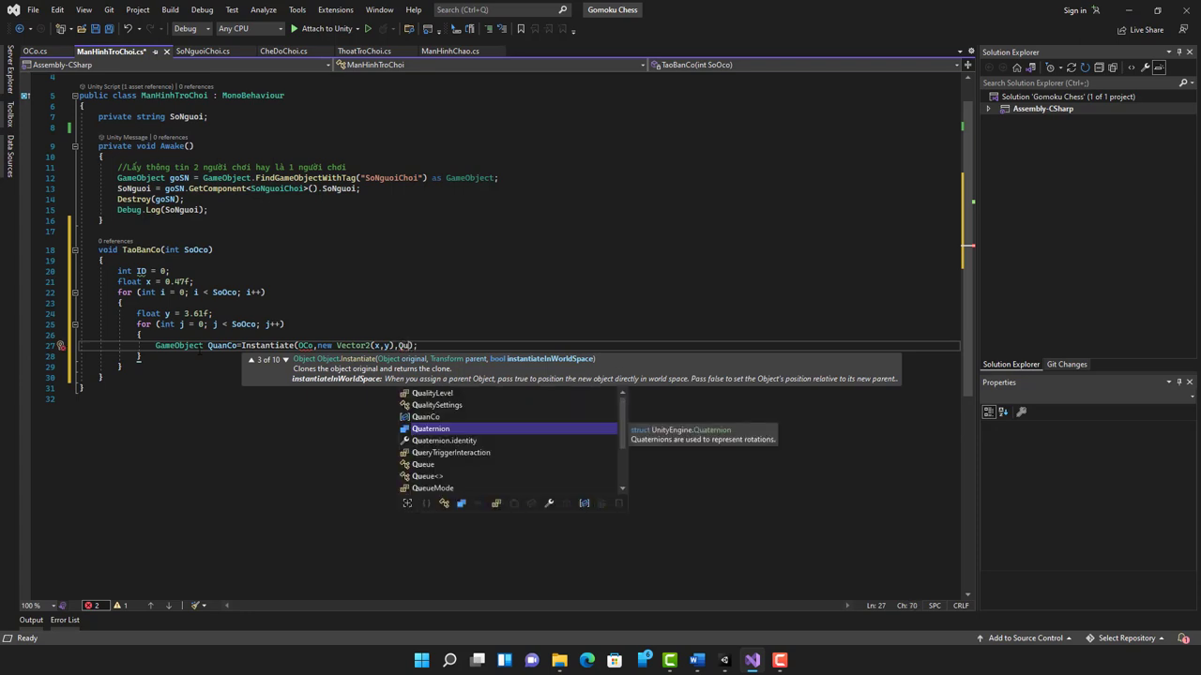
key("Tab")
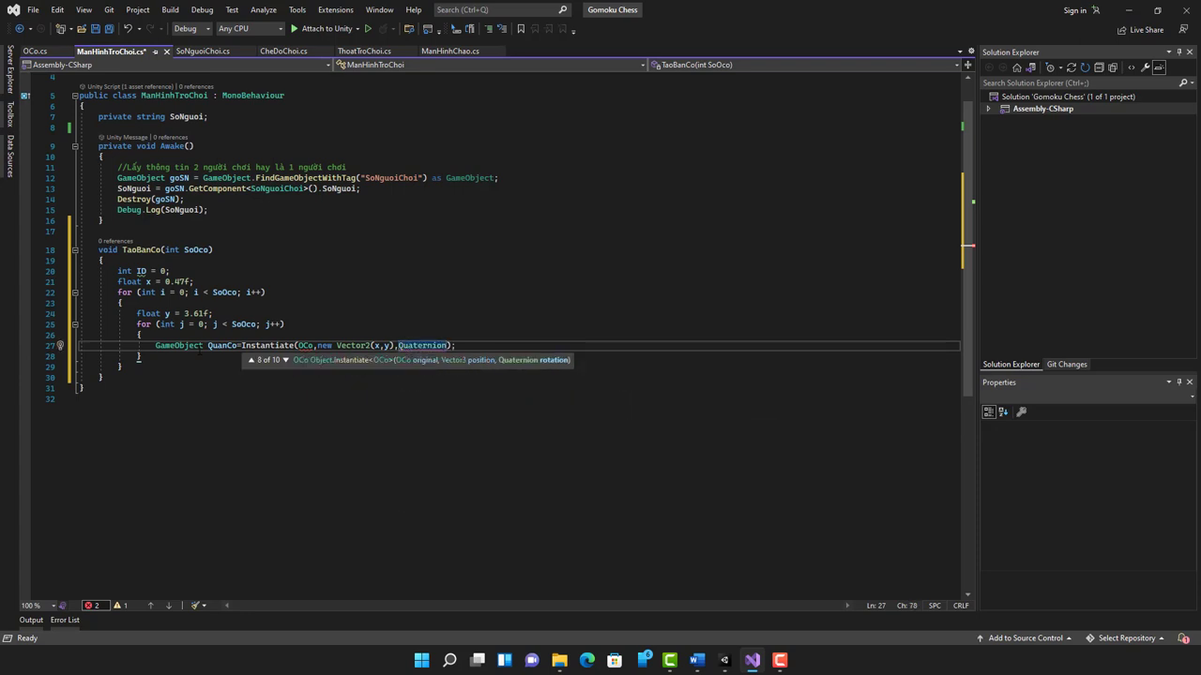
type(".id")
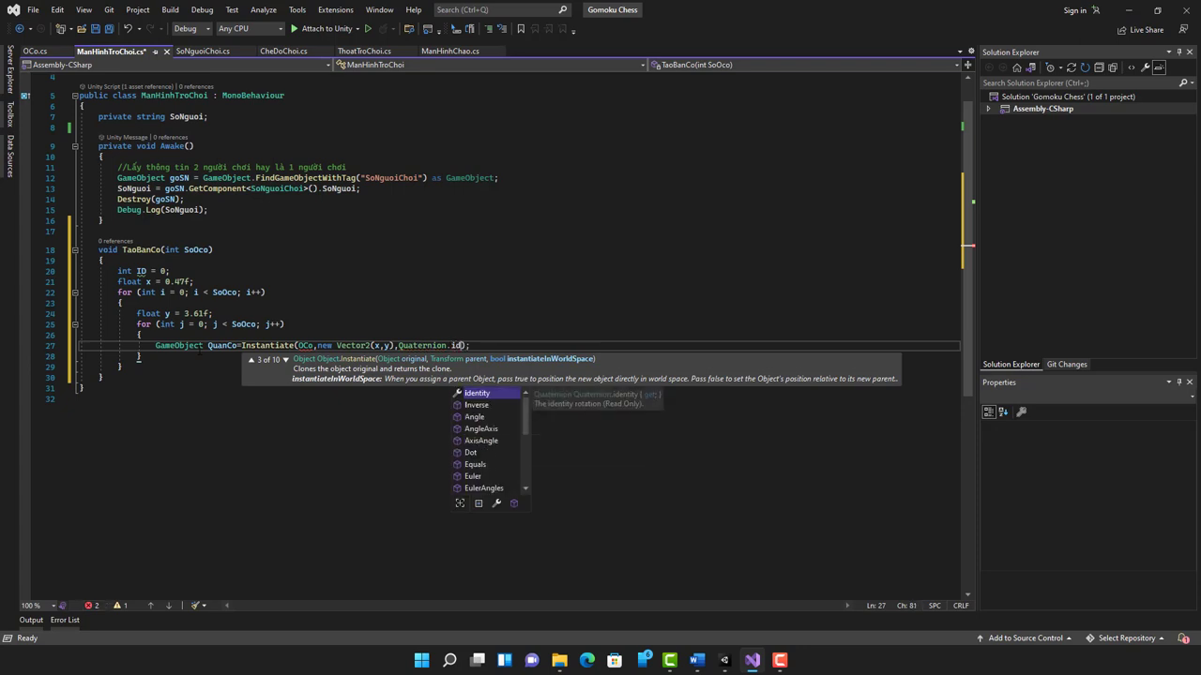
type("e")
key("Tab")
key("Right")
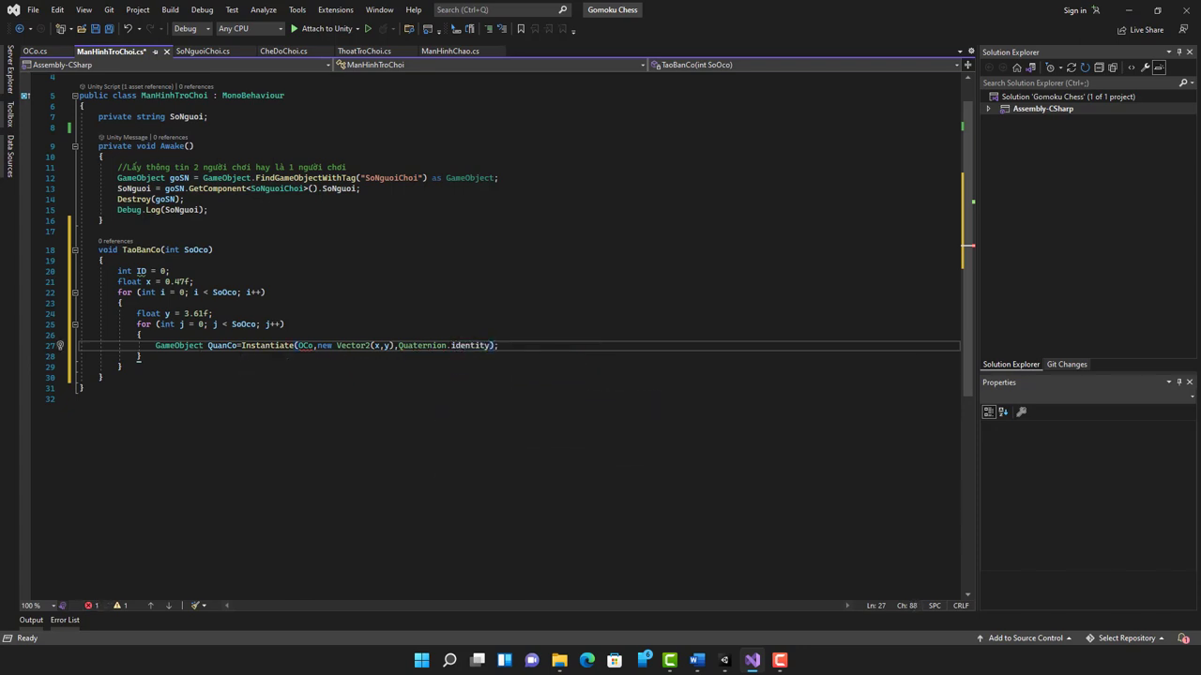
left_click(312, 345)
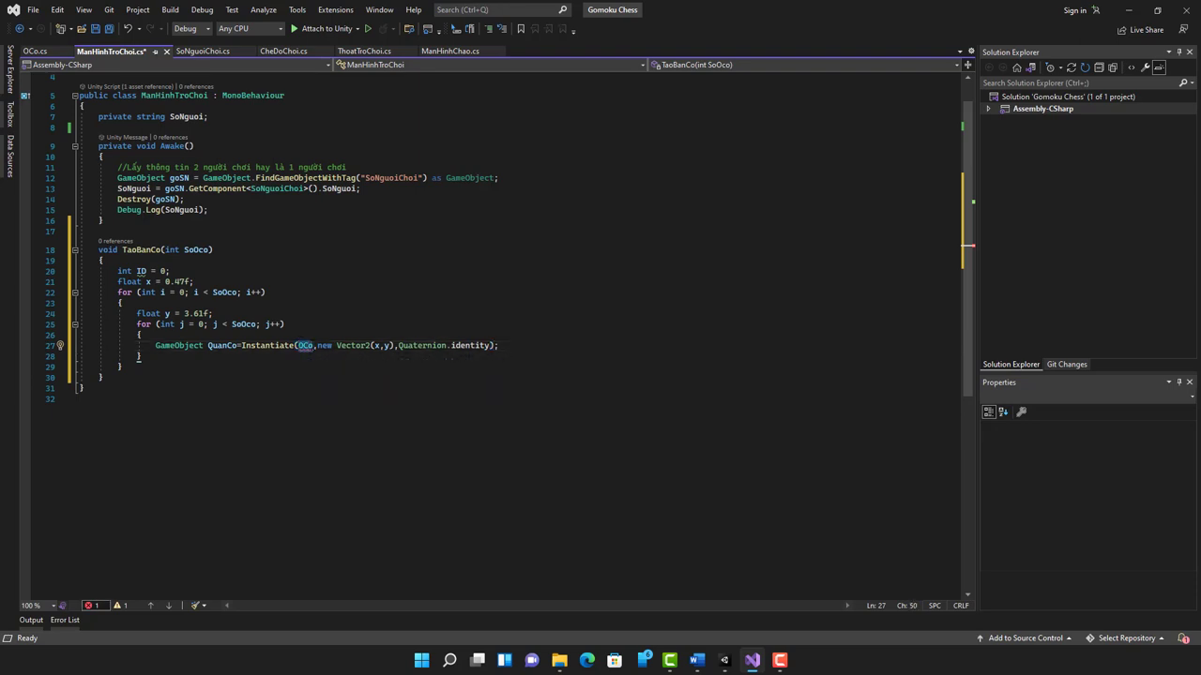
double_click(307, 345)
left_click(282, 126)
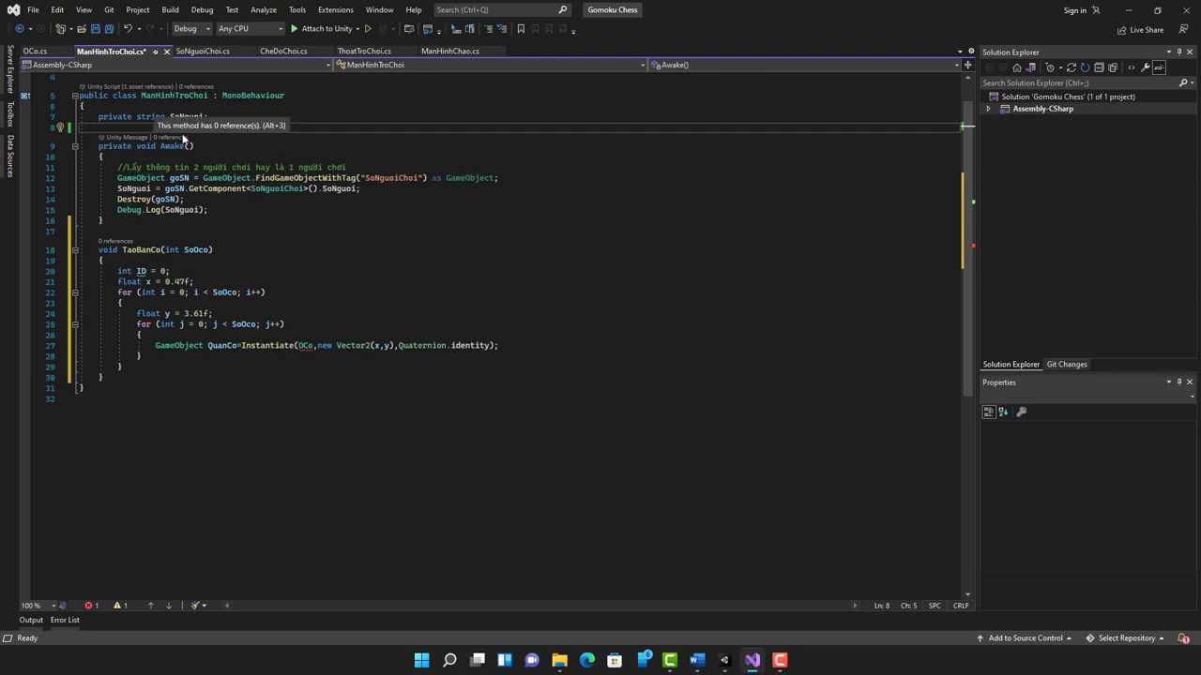
Declare a [SerializeField] GameObject field named Oco below SoNguoi.
type("[s")
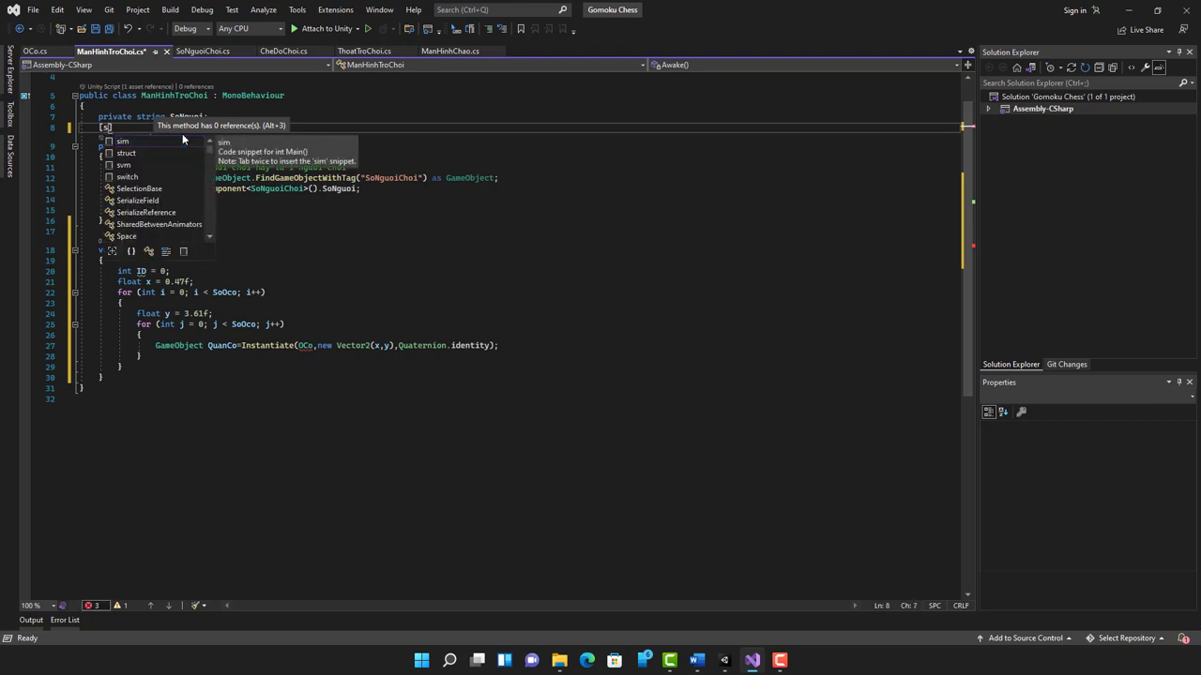
type("er")
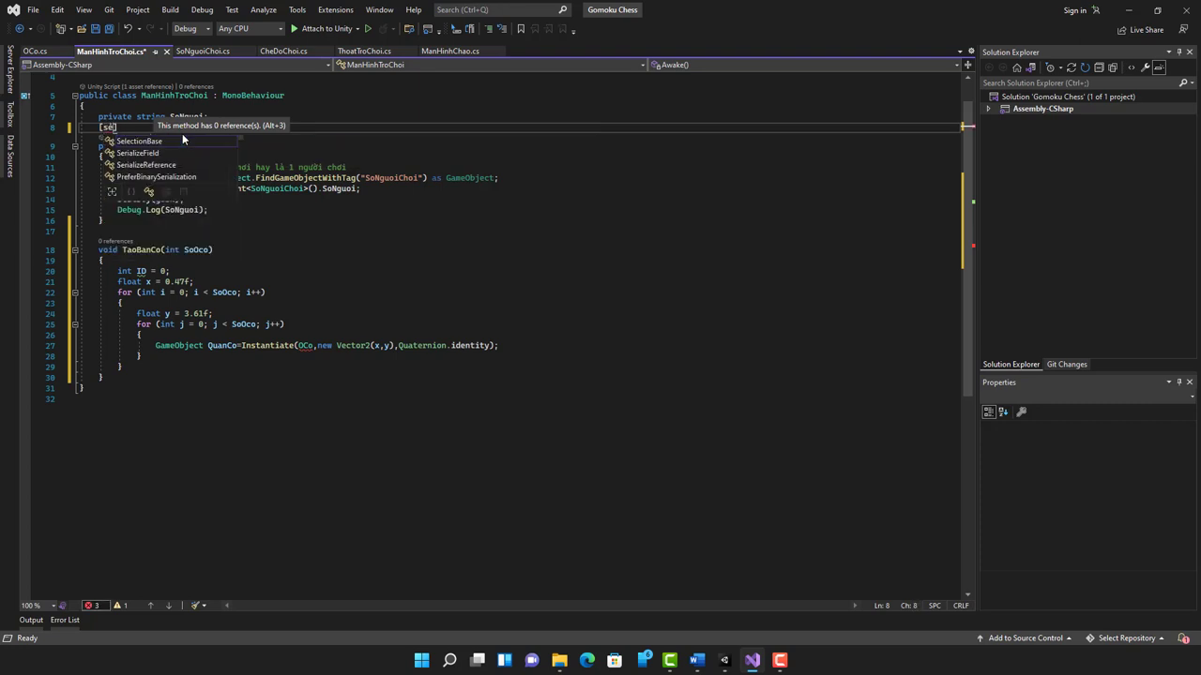
type("ial")
key("Tab")
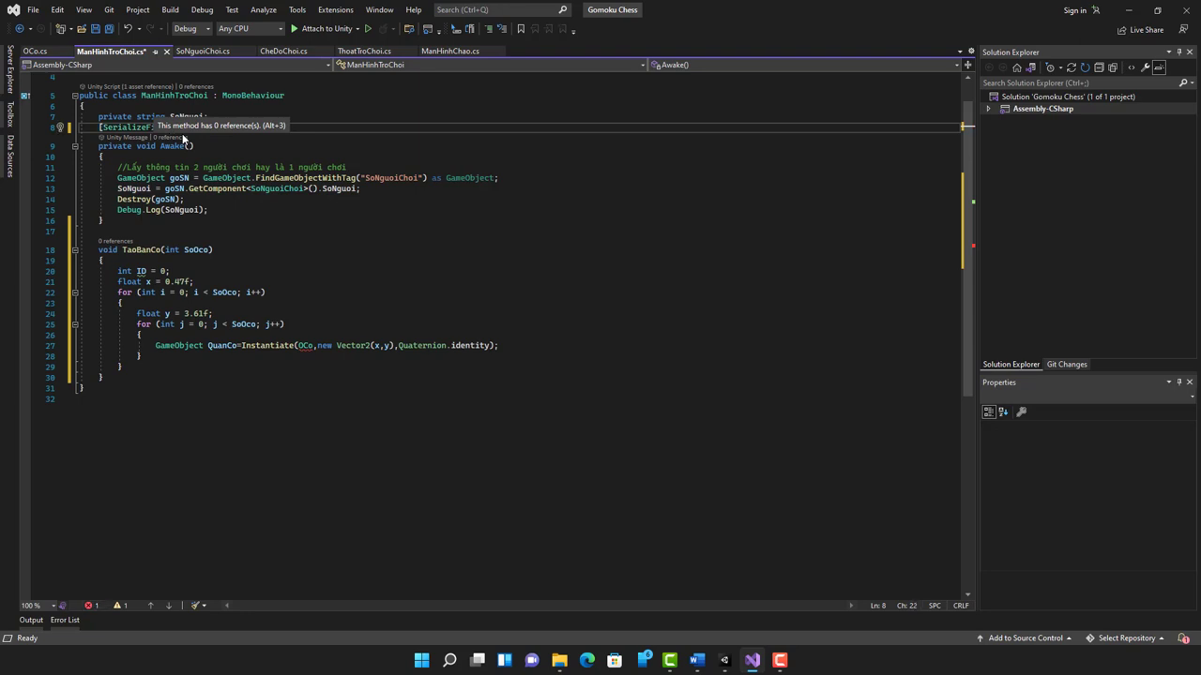
type("public")
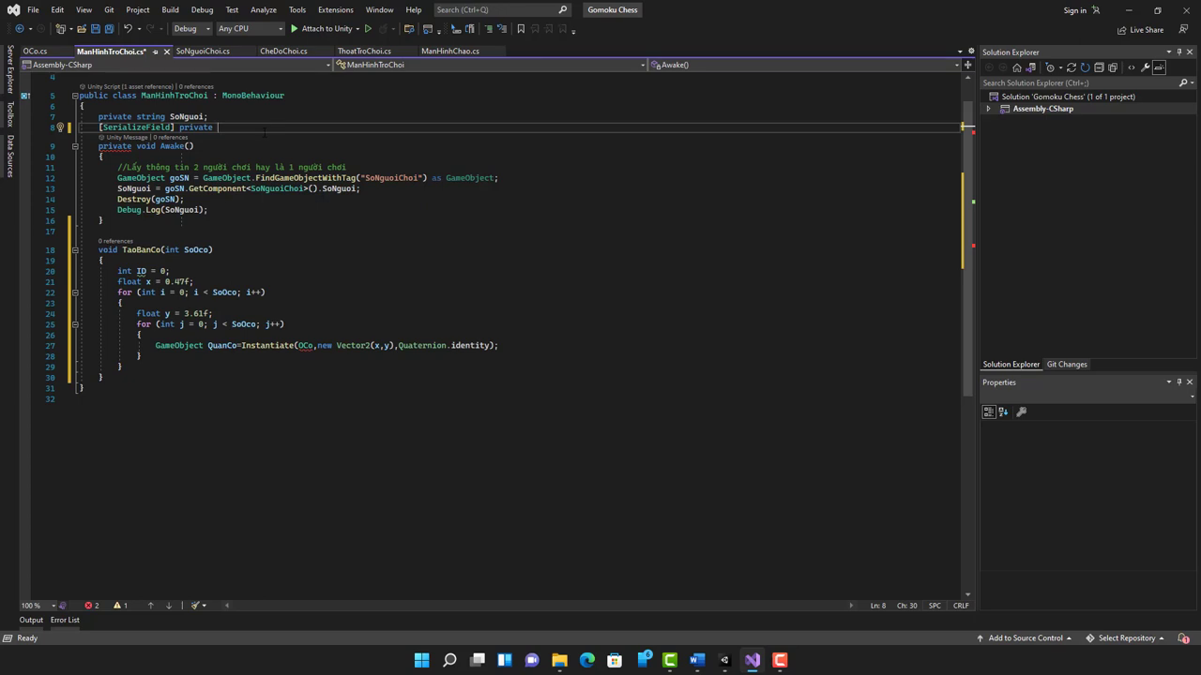
type(" Gam")
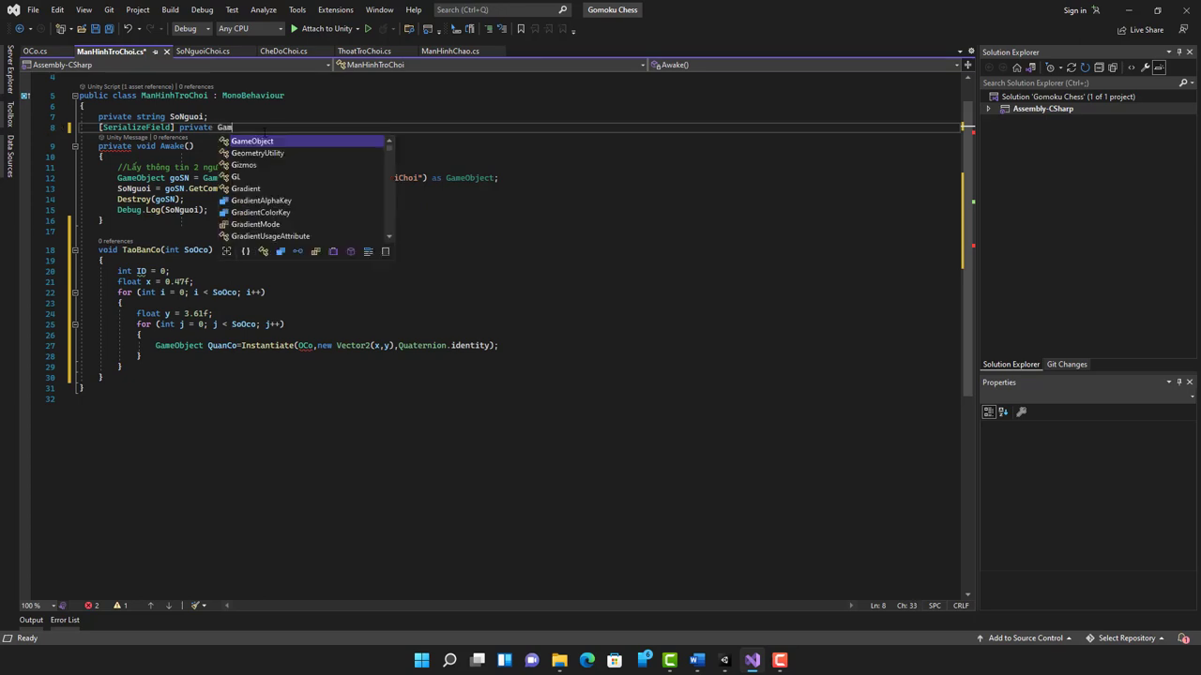
type("eO")
key("Tab")
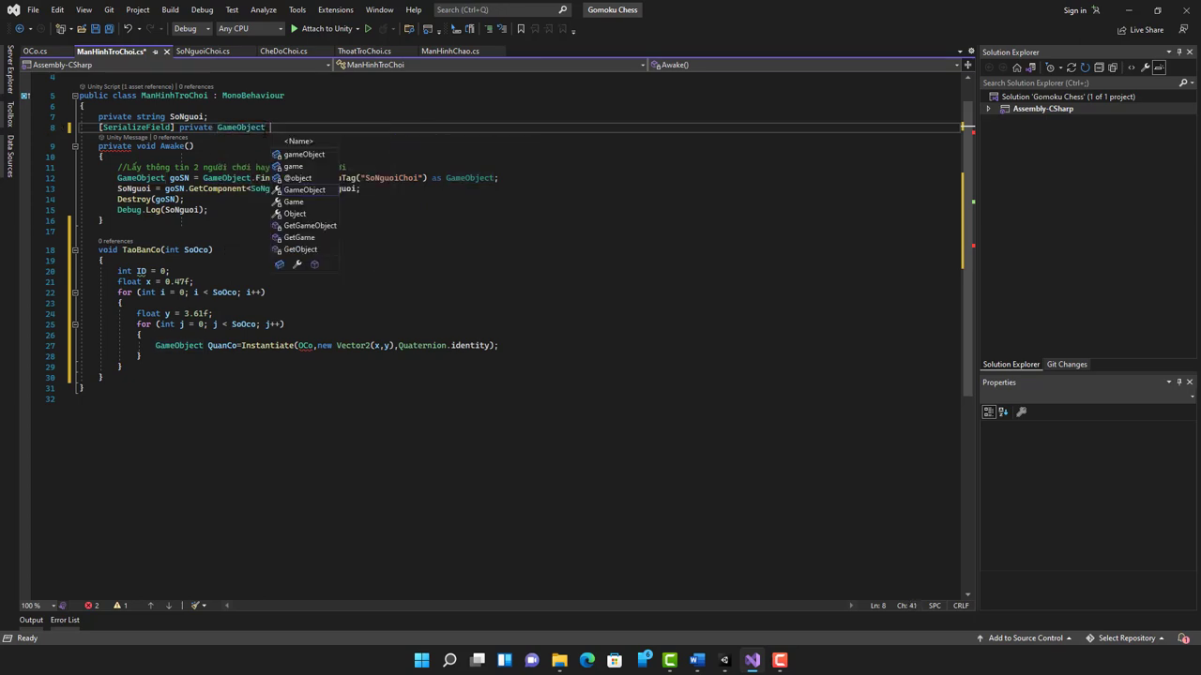
type("O")
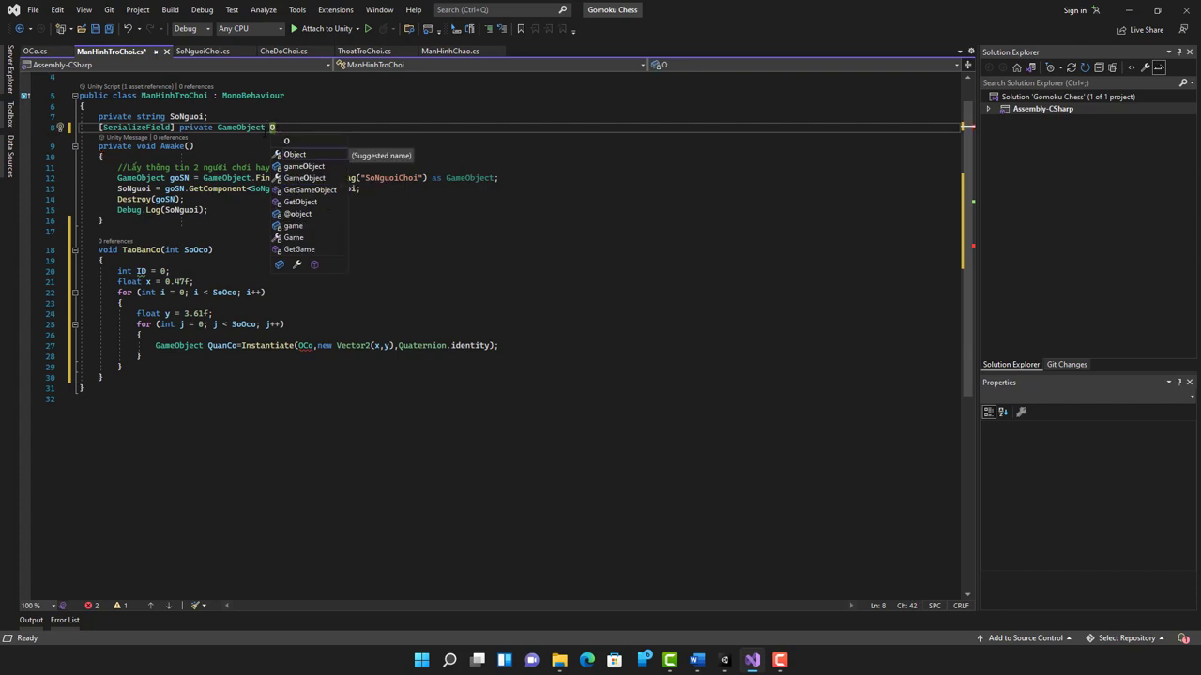
type("c")
type("o")
type(";")
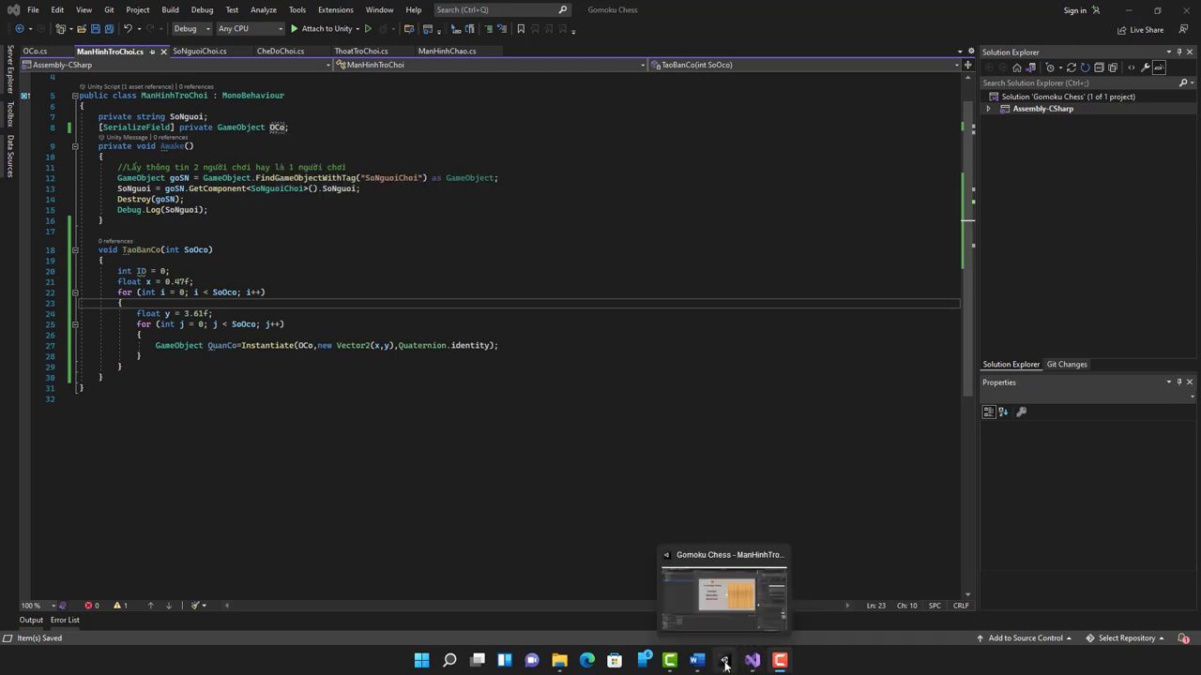
Delete the OCo cell from the scene and assign the OCo prefab to Main Camera's O Co field.
left_click(724, 663)
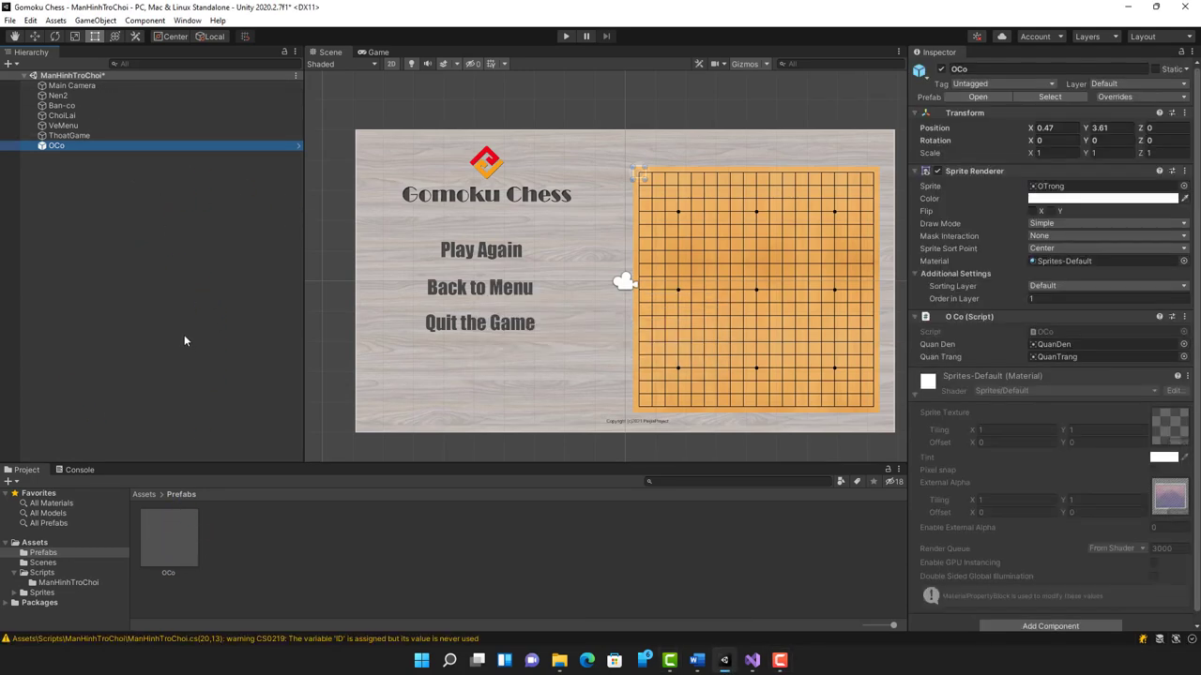
left_click(59, 147)
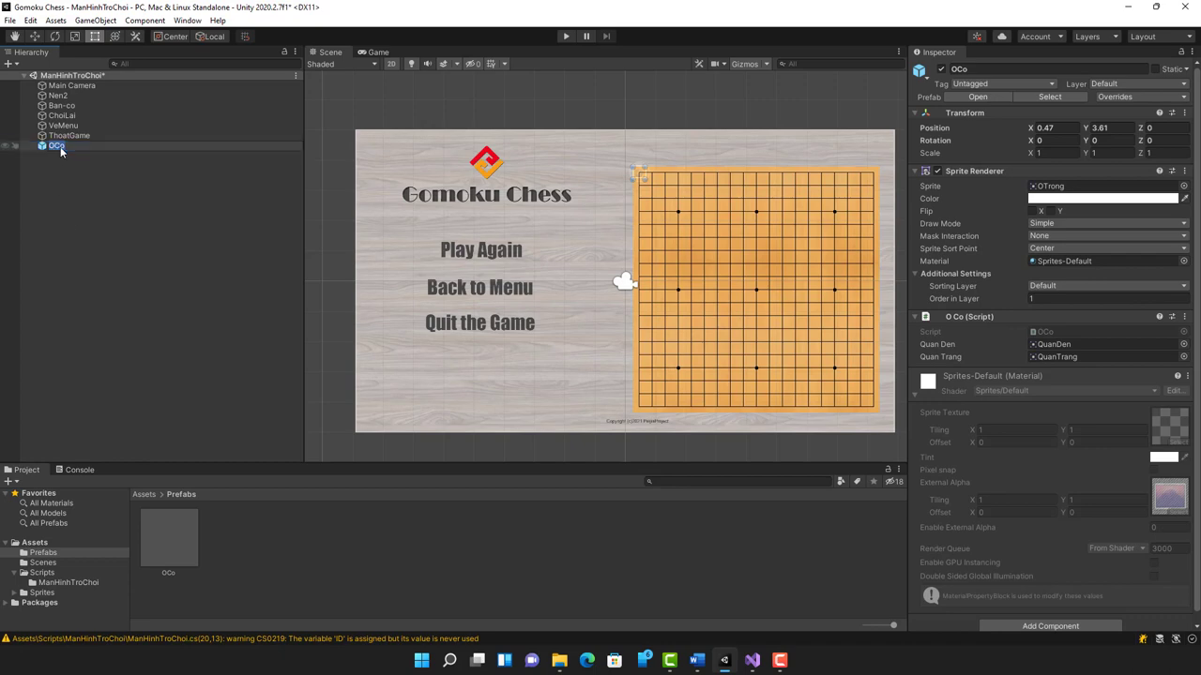
key("BackSpace")
left_click(42, 146)
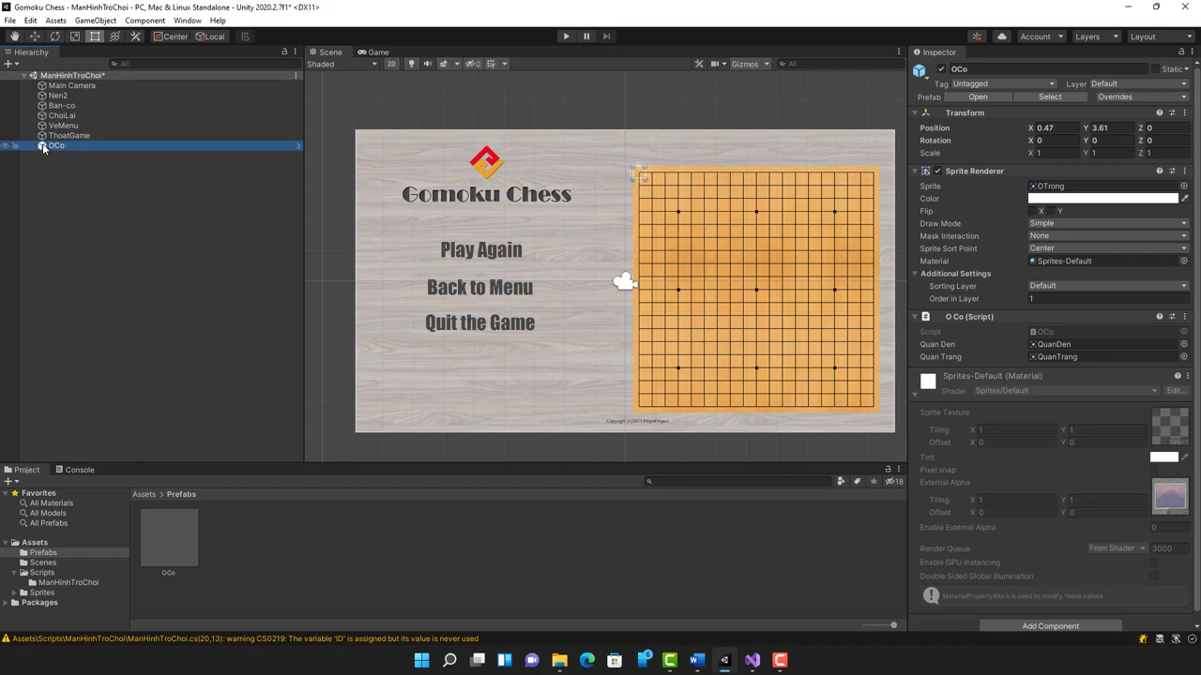
key("Delete")
left_click(93, 86)
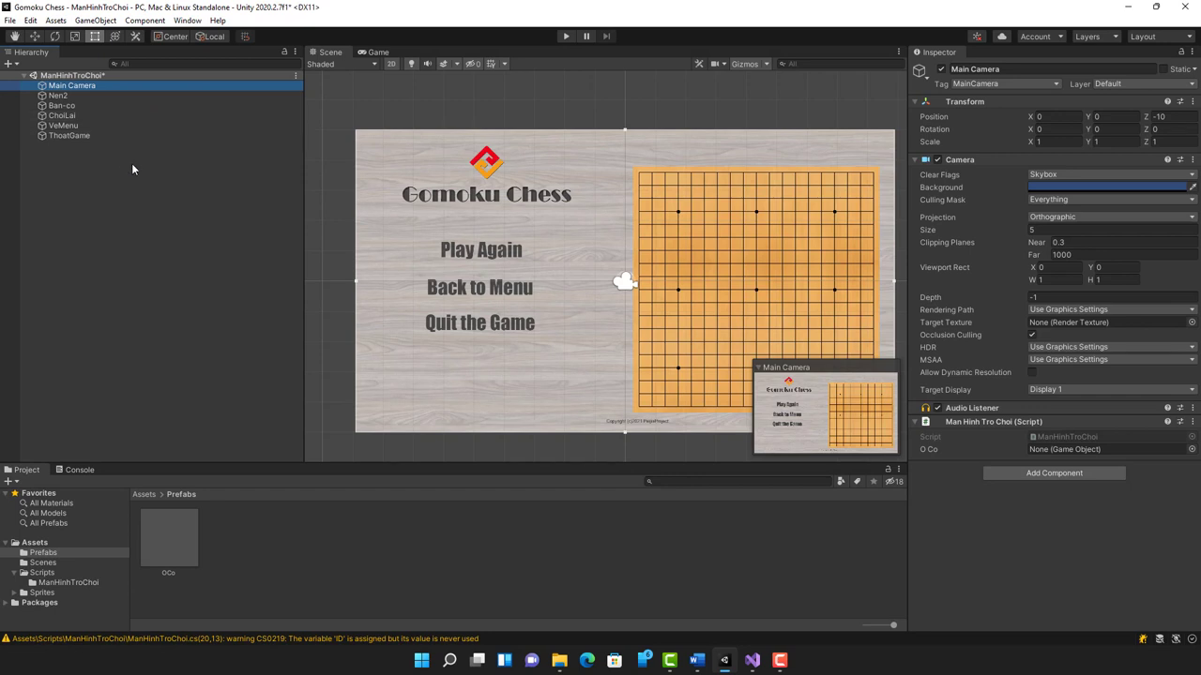
left_click_drag(179, 542, 1080, 453)
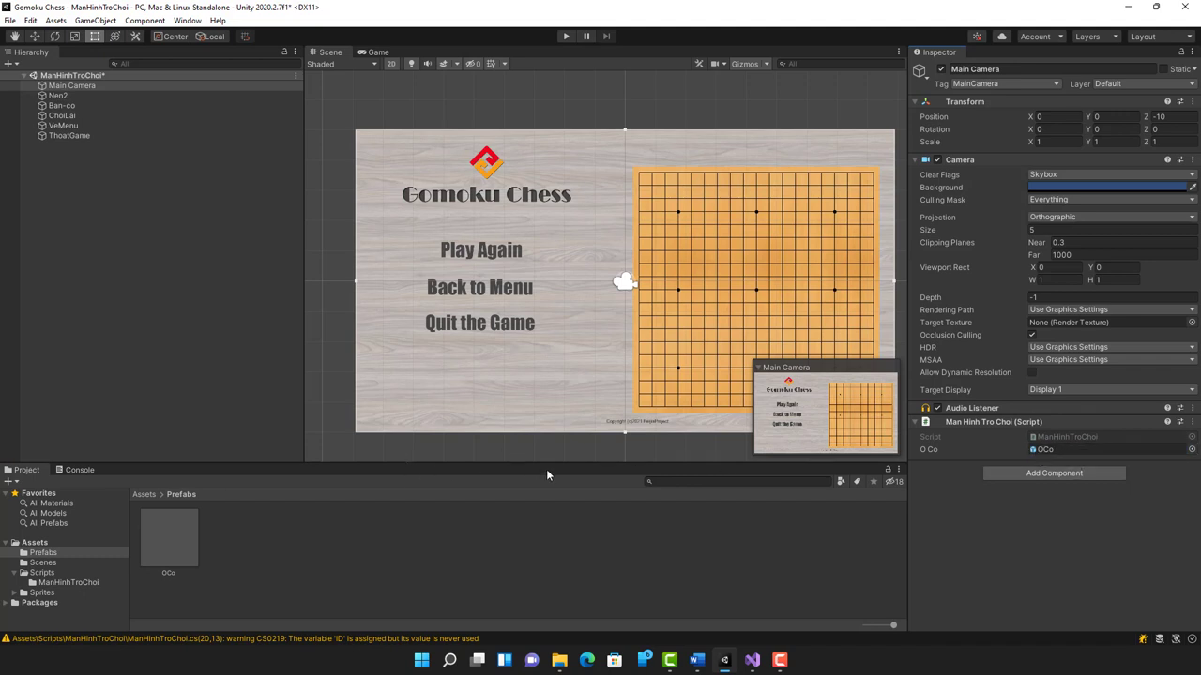
Add 'QuanCo.name = ID.ToString();' right after the Instantiate line in TaoBanCo's inner loop.
left_click(732, 665)
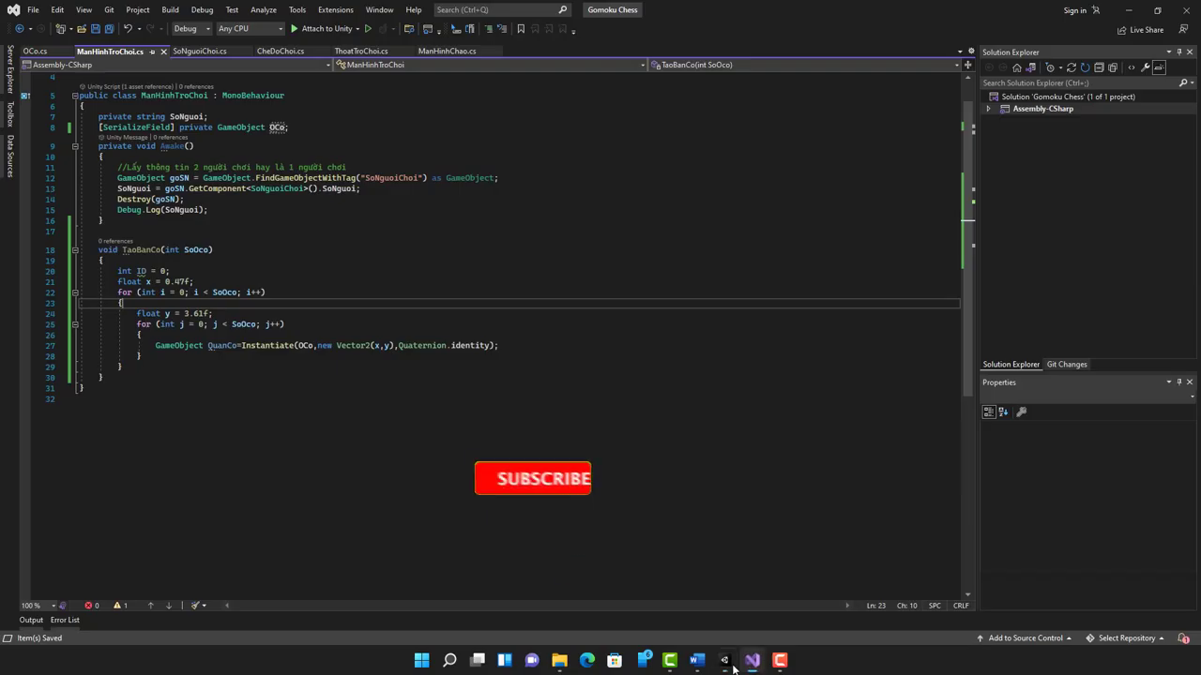
left_click(546, 345)
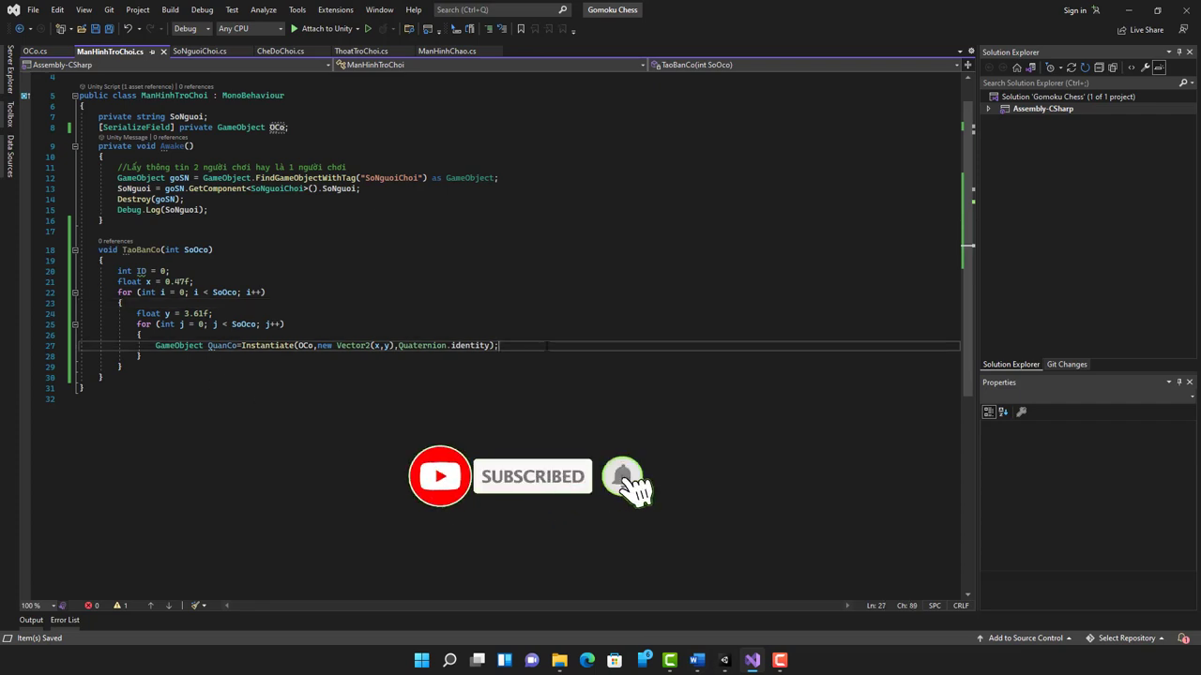
key("Return")
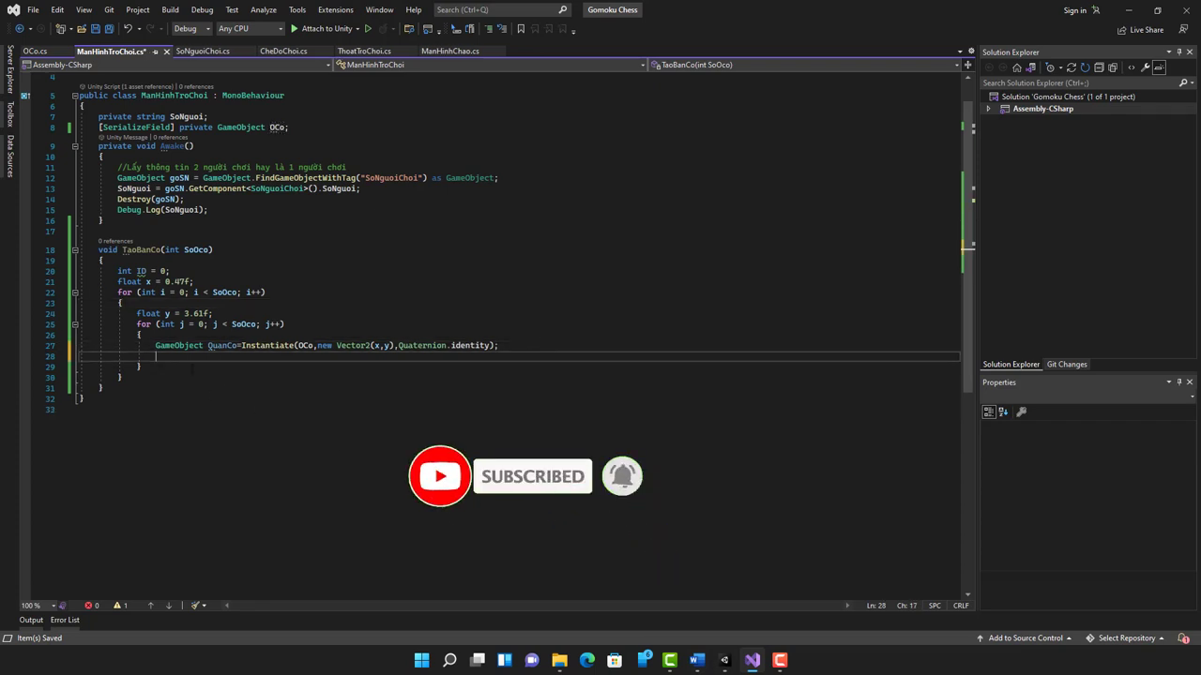
type("Quan")
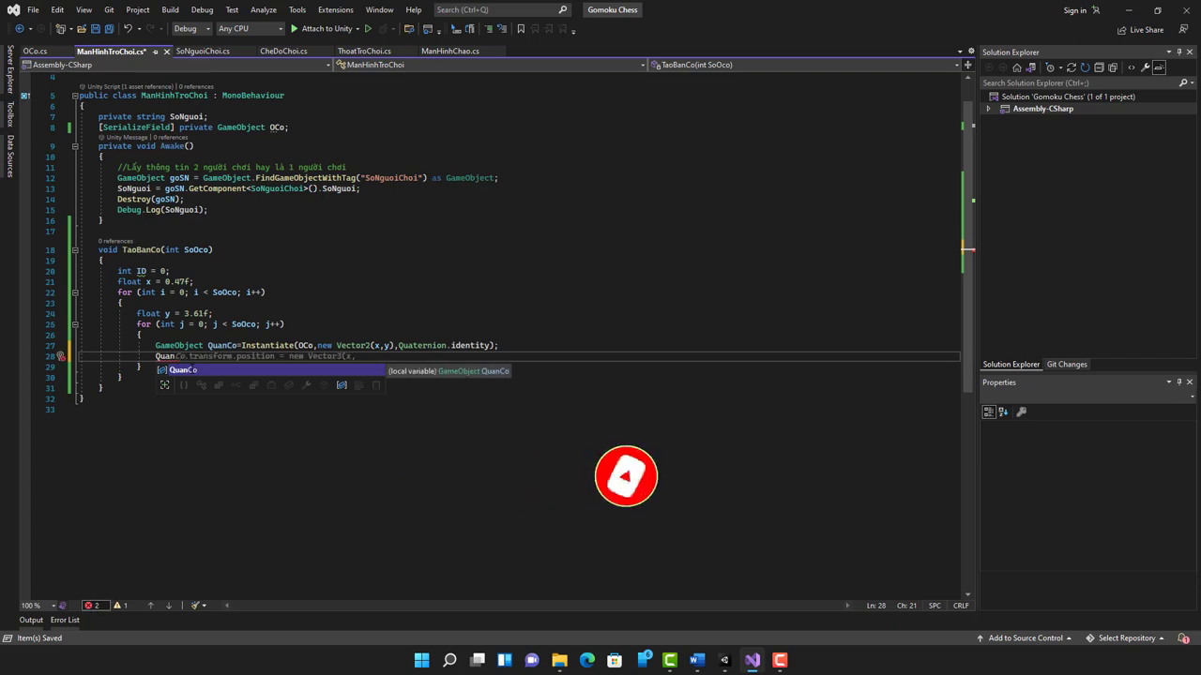
type("Co")
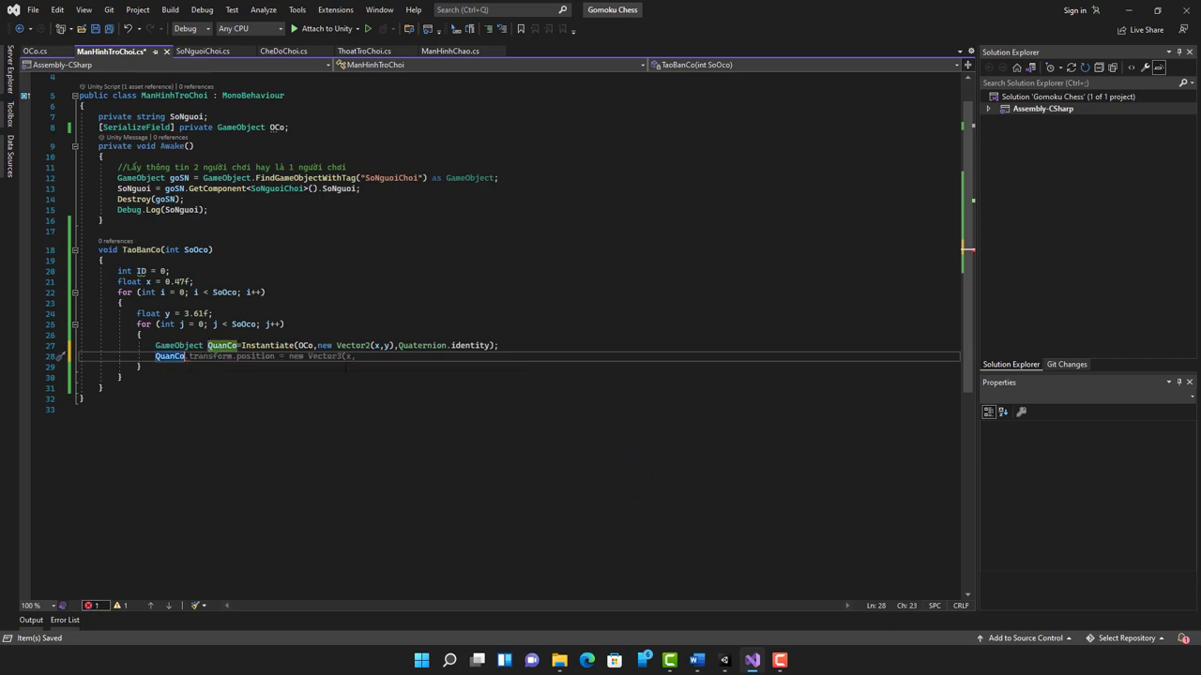
type(".na")
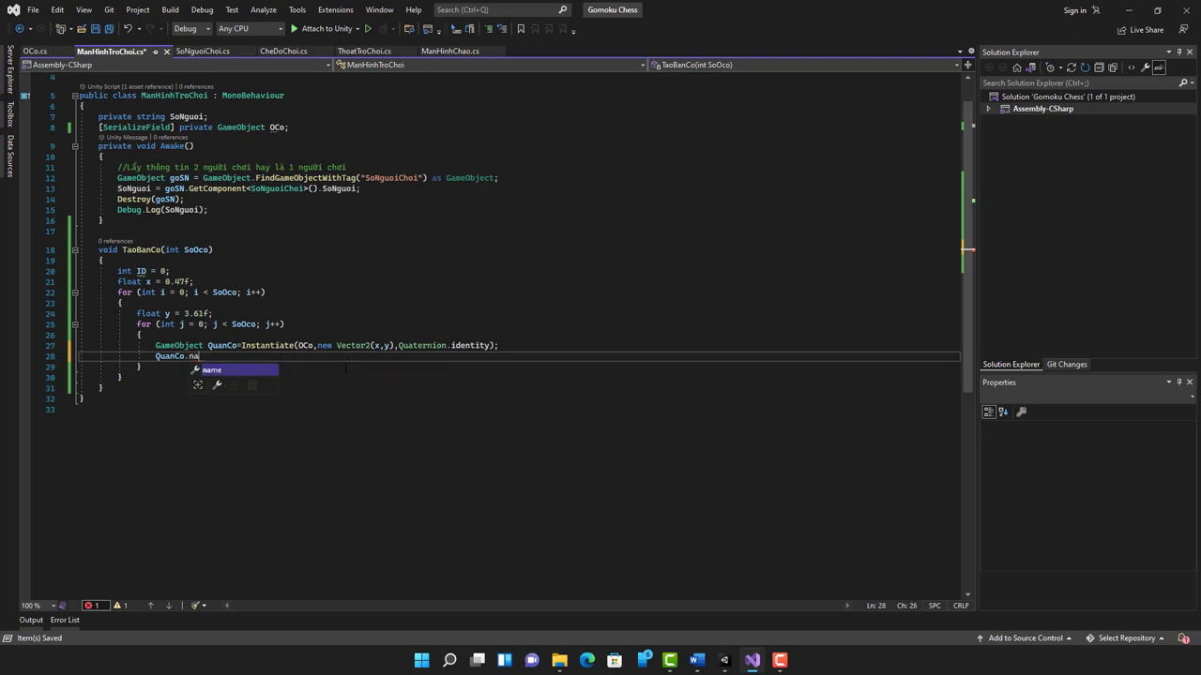
key("Tab")
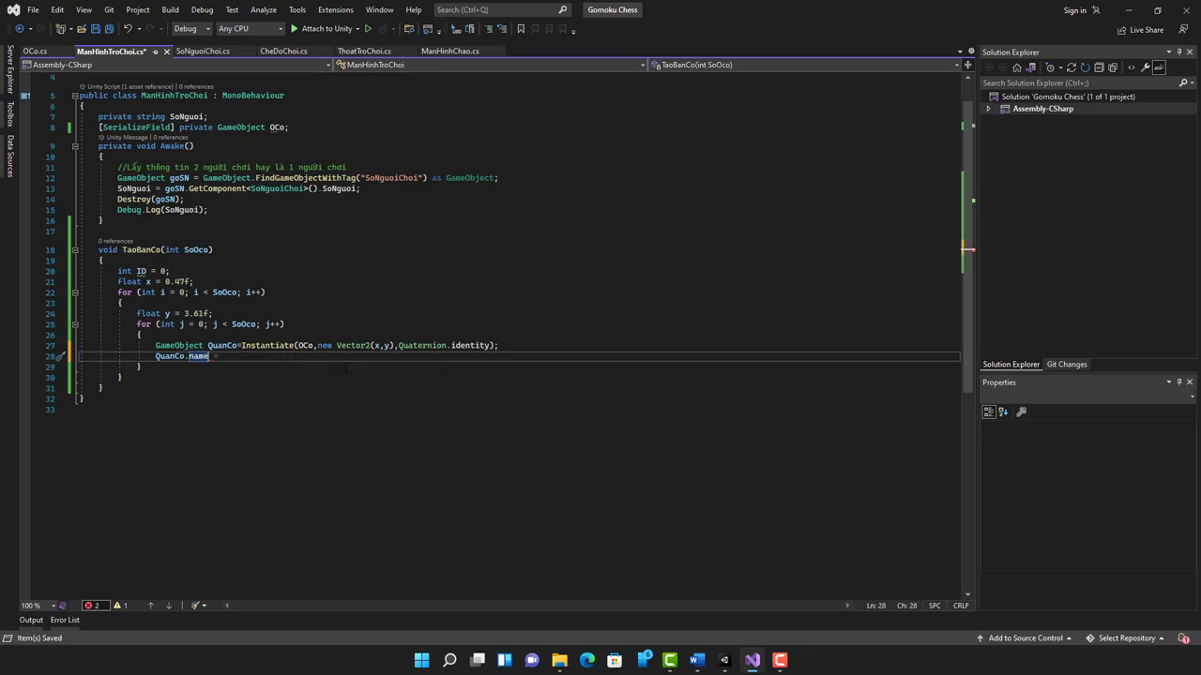
type("=ID")
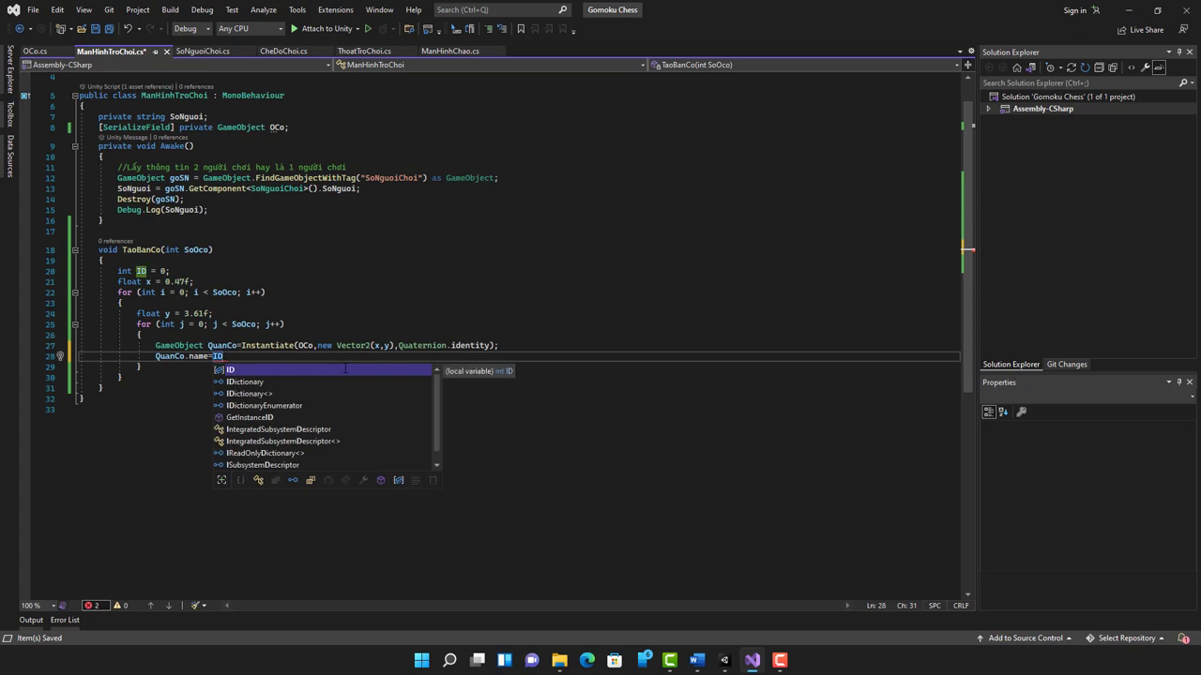
type(".To")
key("Tab")
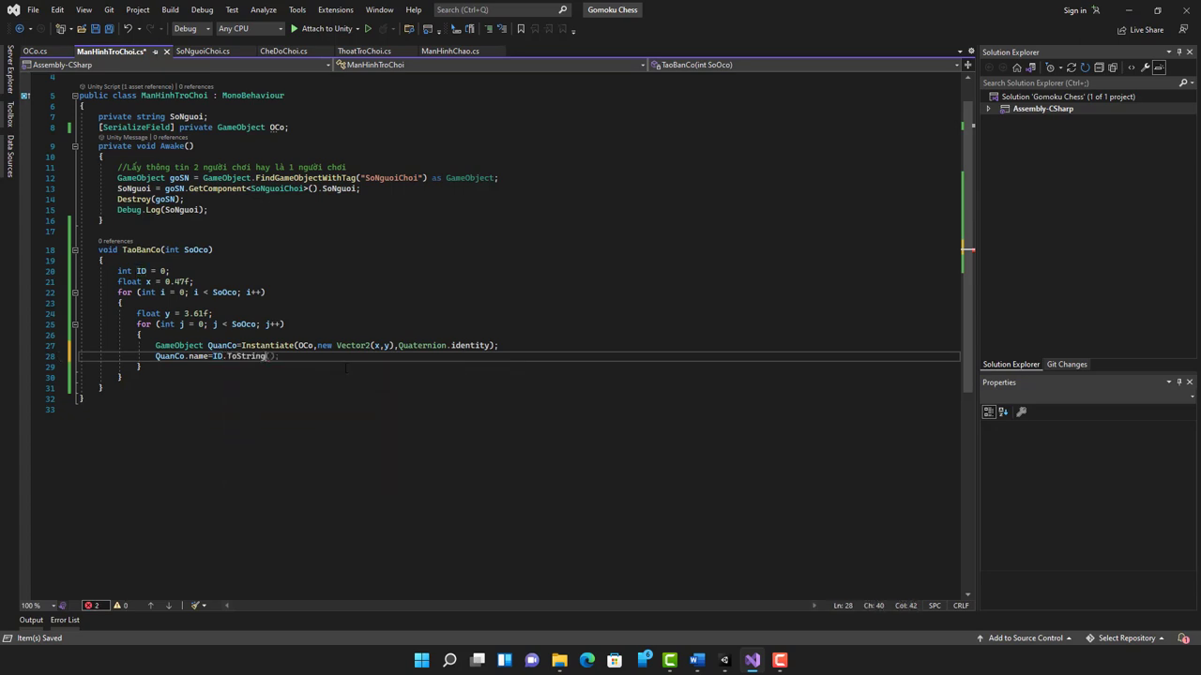
type("();")
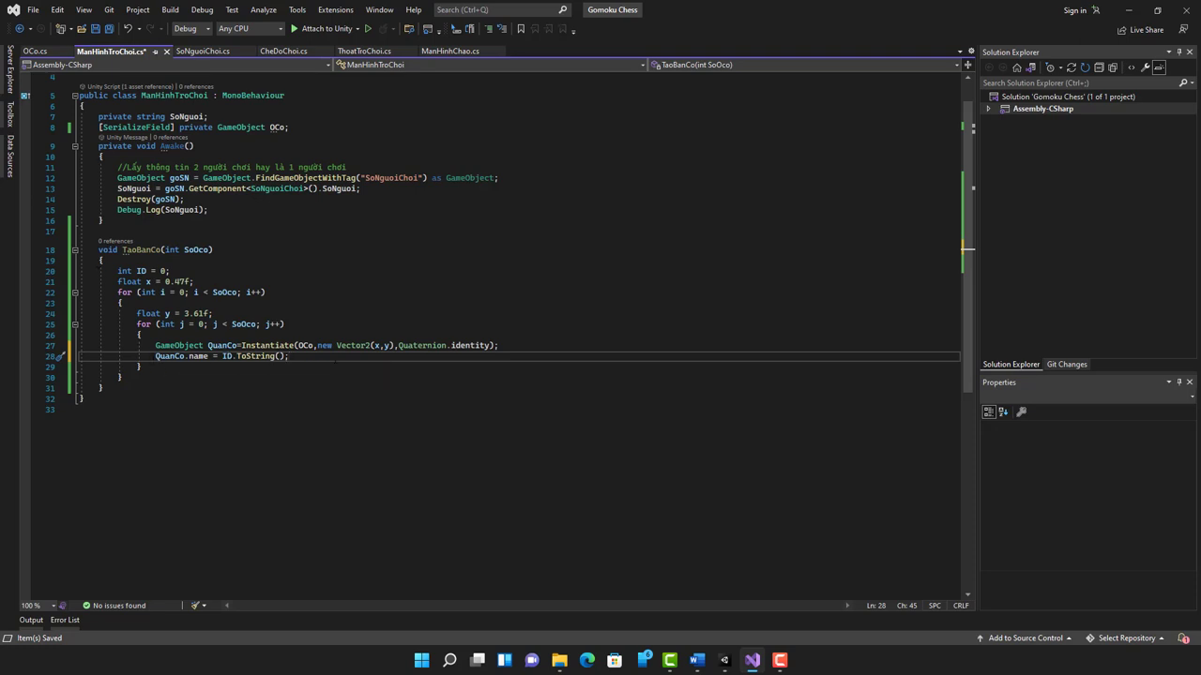
key("Return")
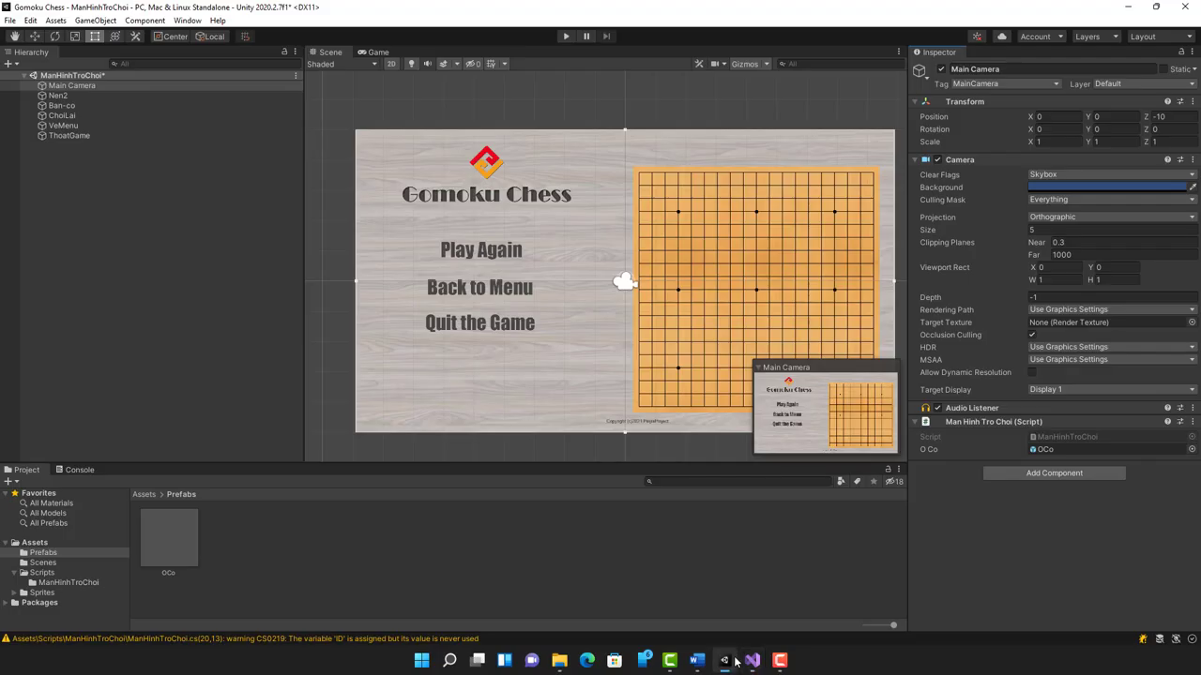
left_click(724, 660)
left_click(753, 661)
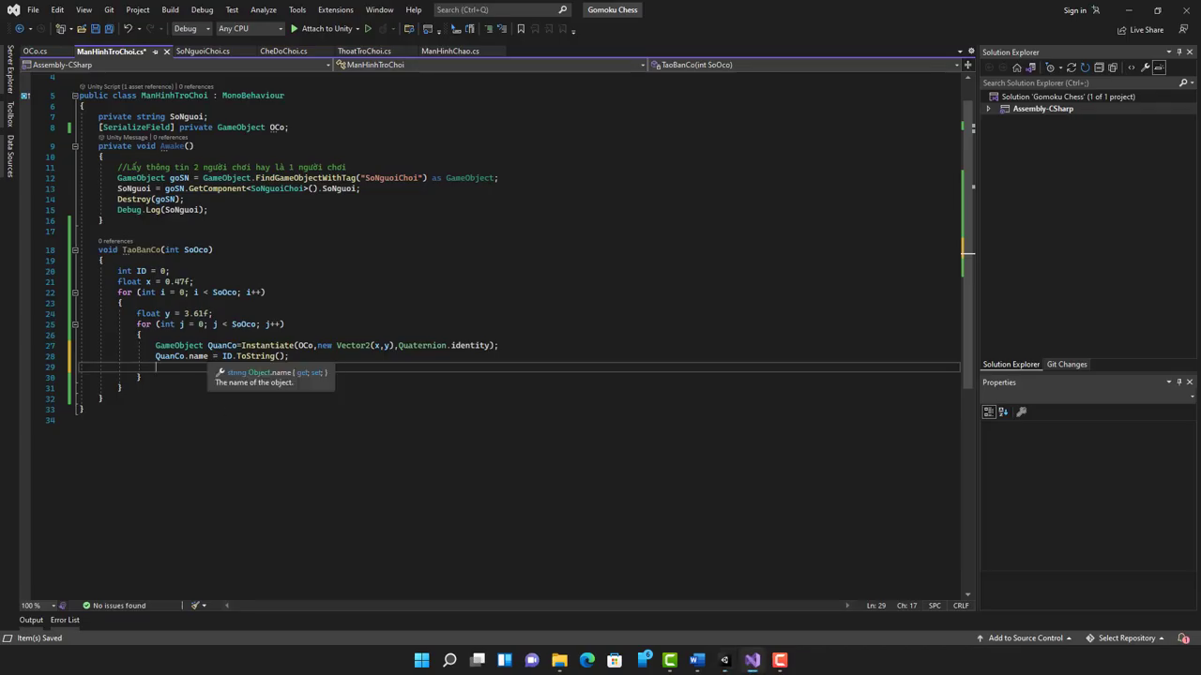
Add 'y -= 0.43f;' and 'ID++;' to the inner loop, correcting a mistyped 0.42f.
type("y ")
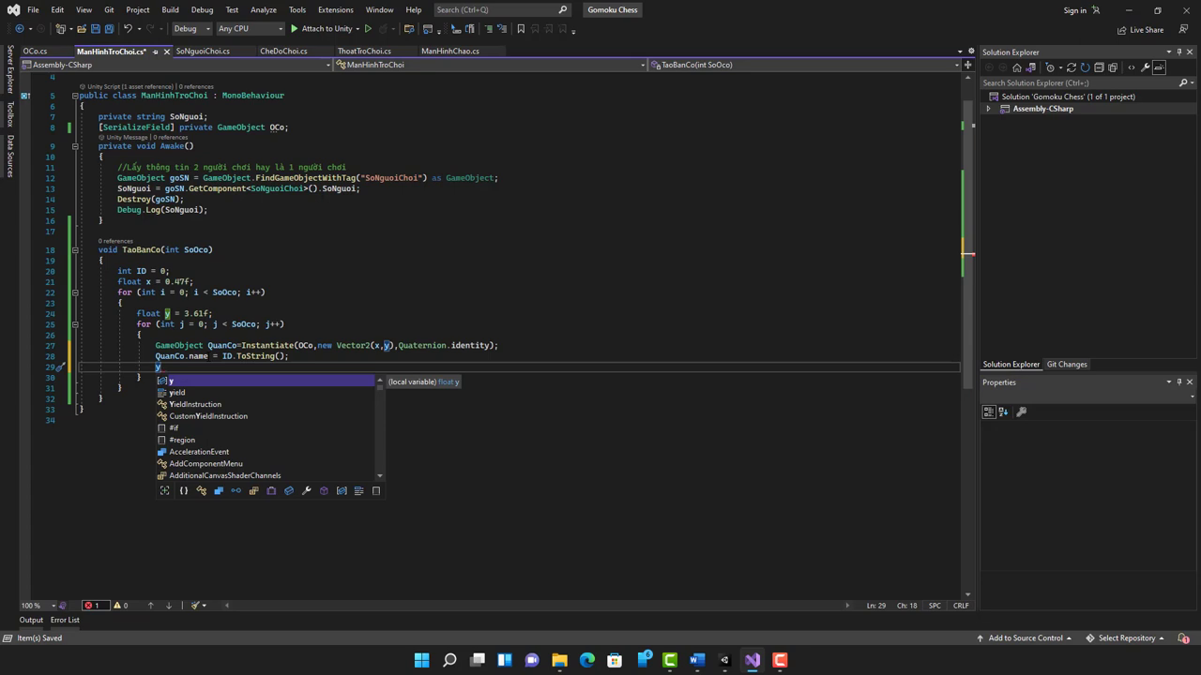
type("-= ")
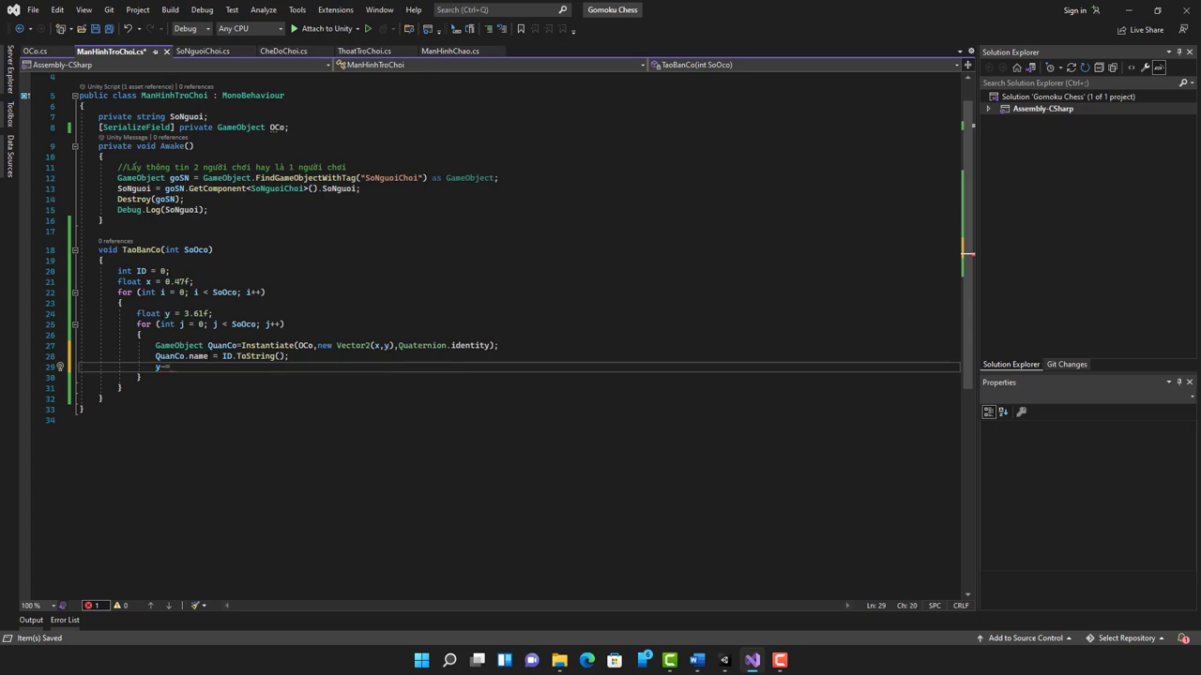
type("0")
type(".42")
type("f")
type(";")
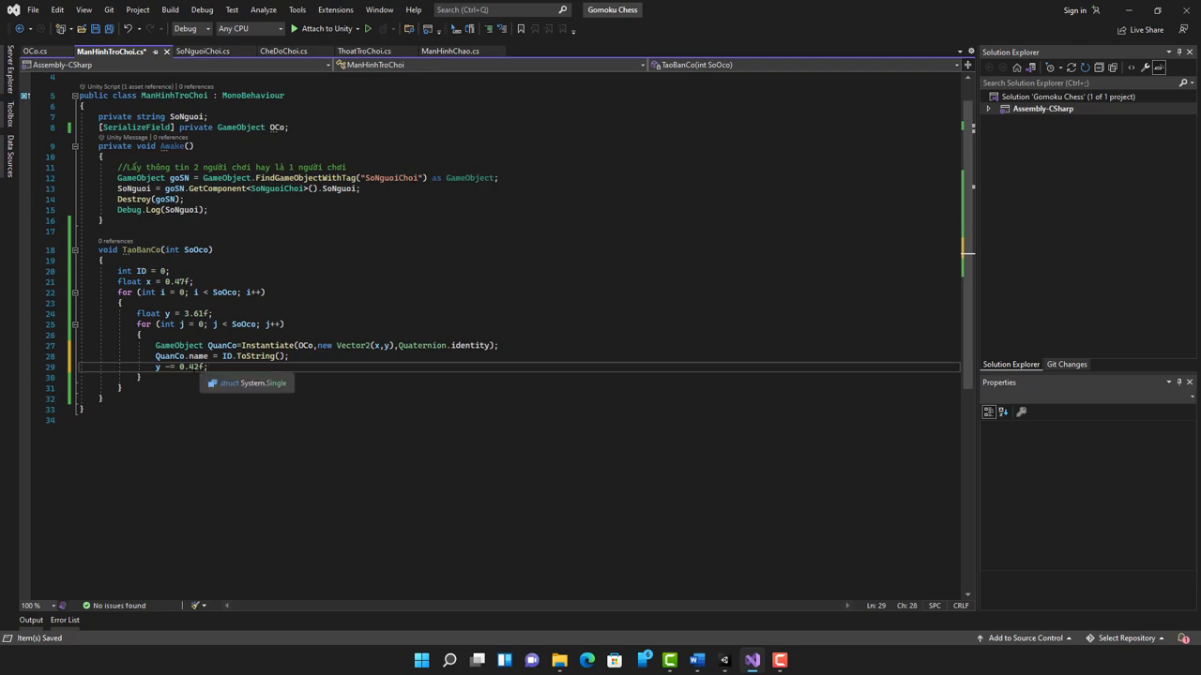
left_click(193, 367)
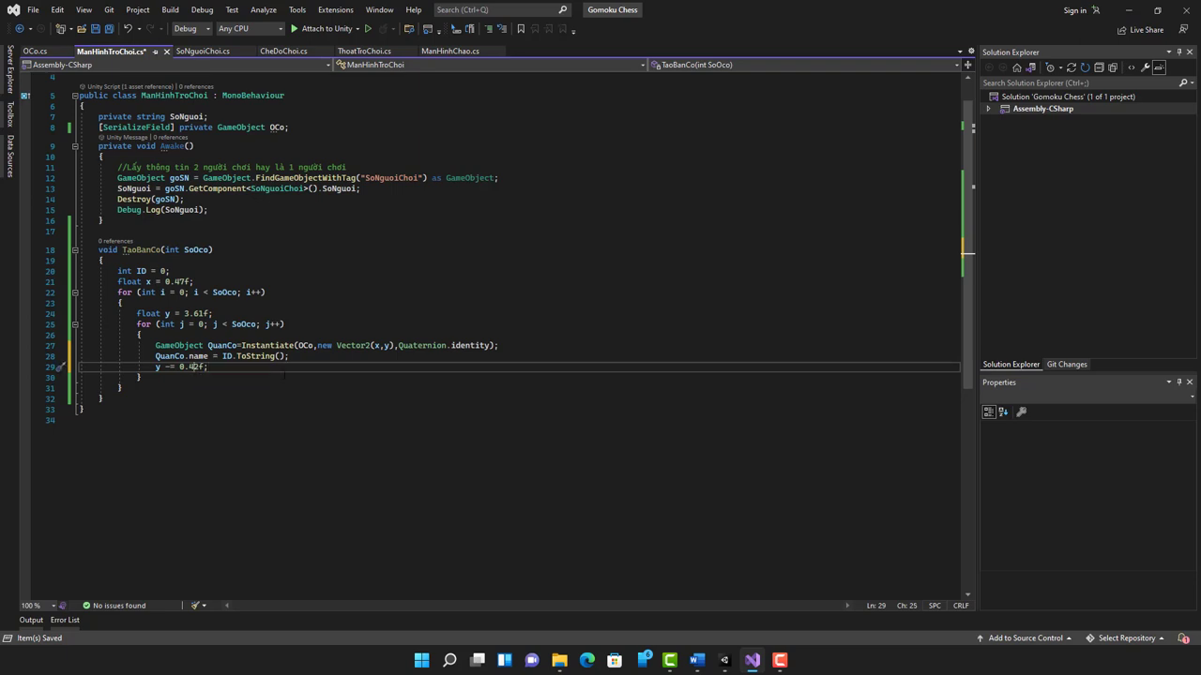
key("Delete")
type("3")
key("End")
key("Return")
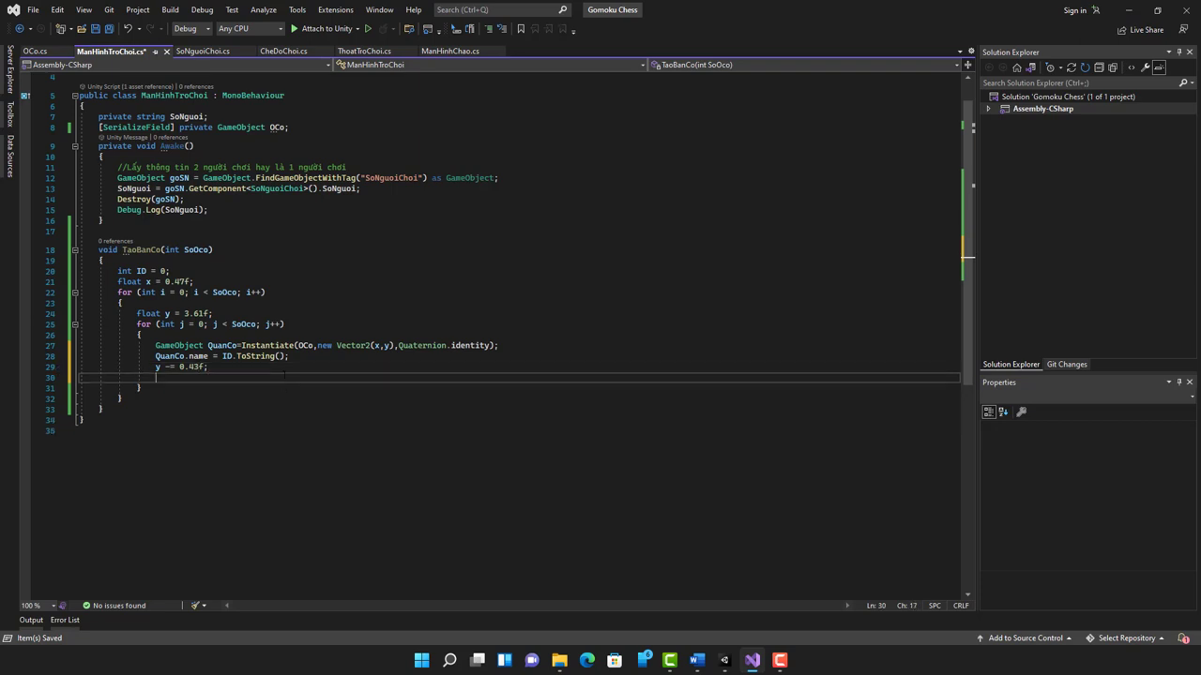
type("ID")
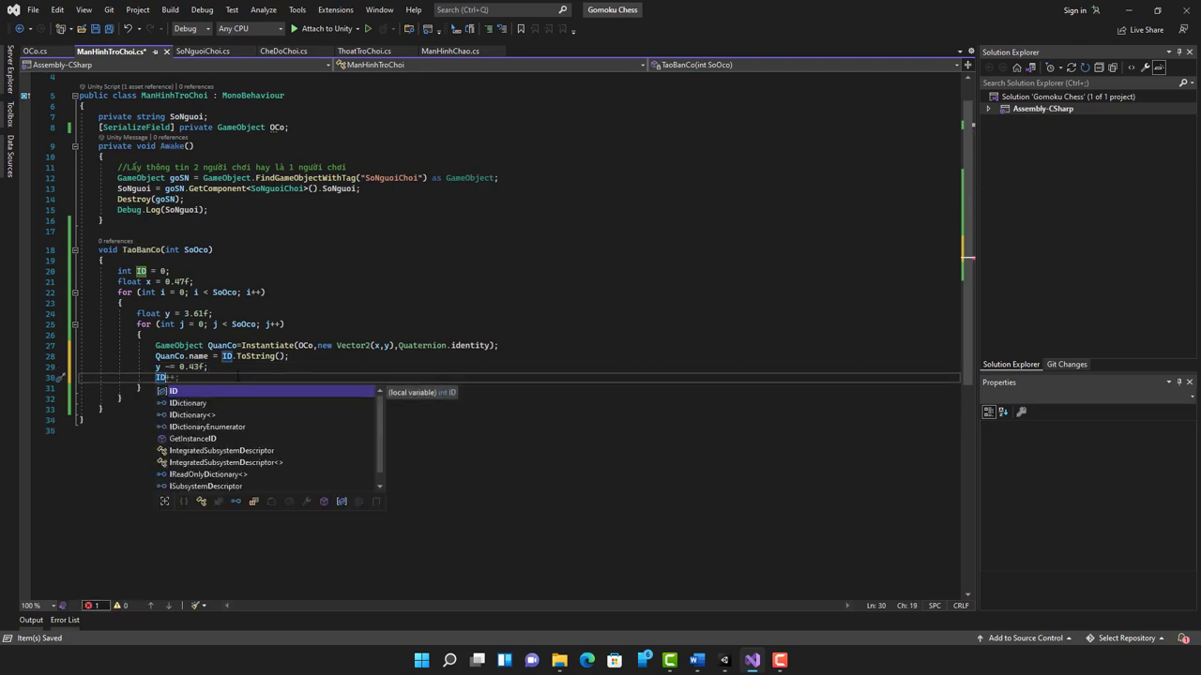
type("++;")
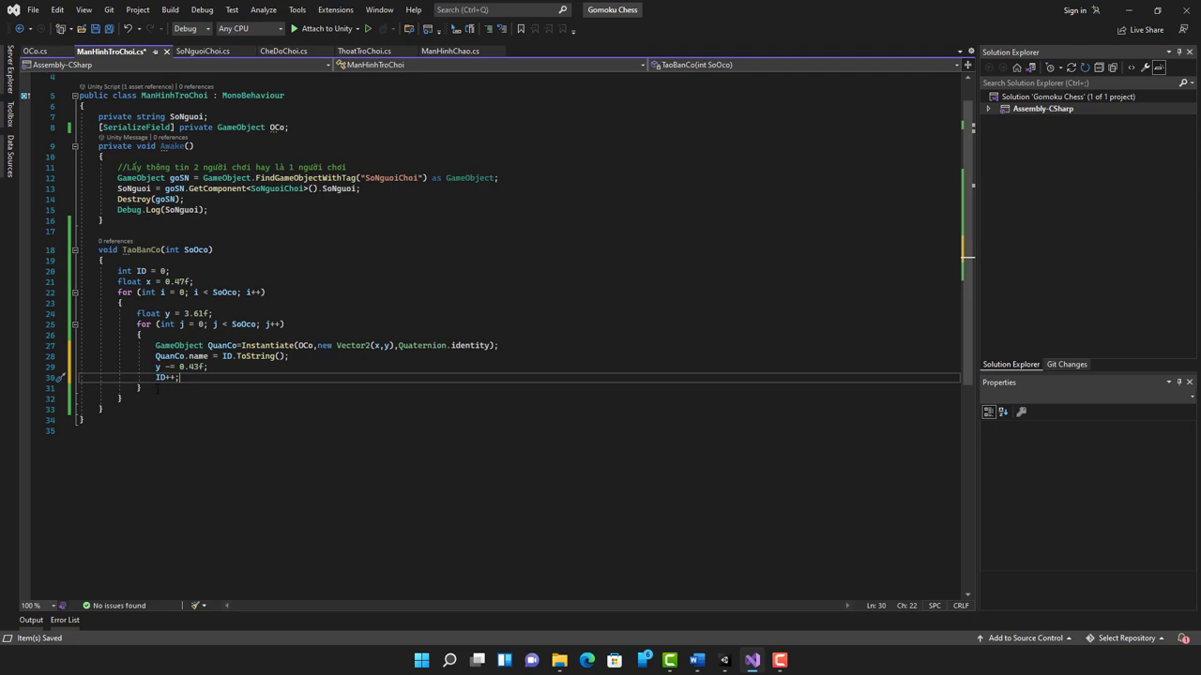
Add 'x += 0.43f;' after the inner loop and save the script.
left_click(148, 387)
key("Return")
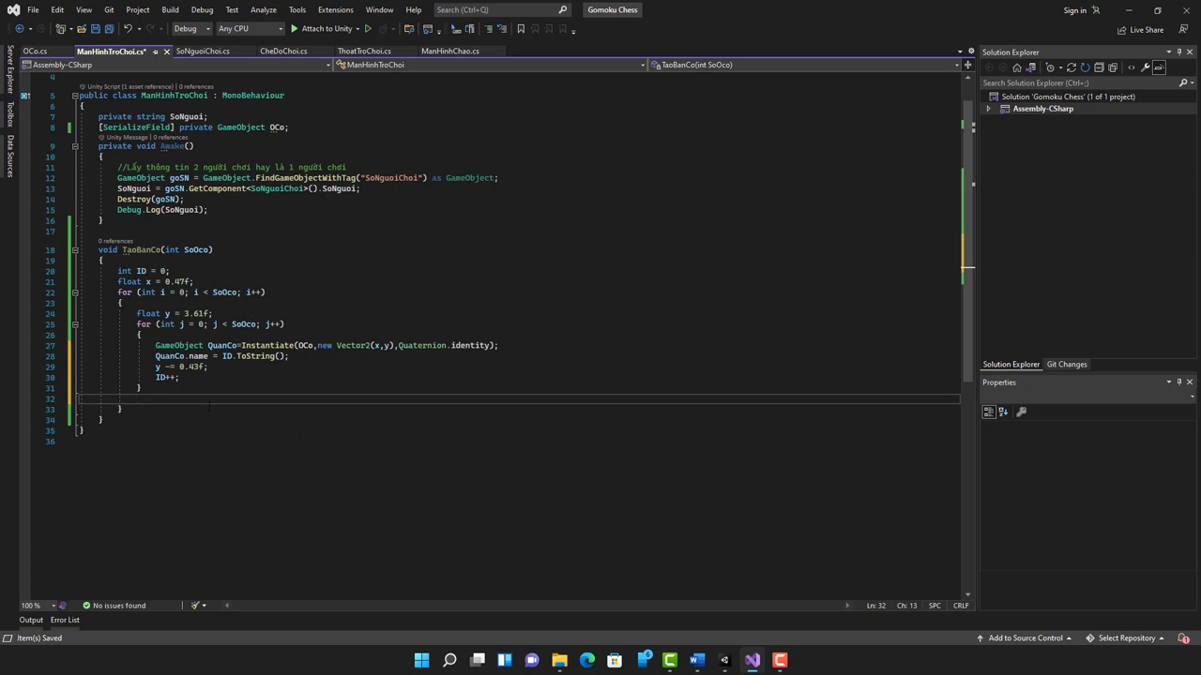
type("x")
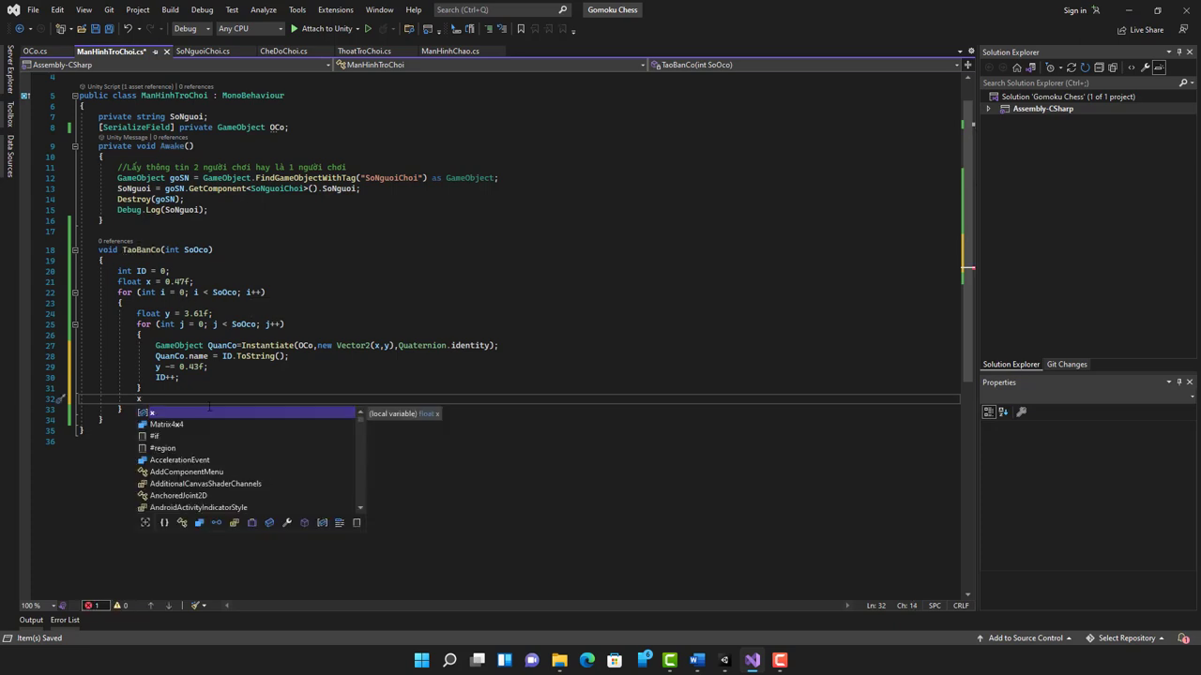
type(" +")
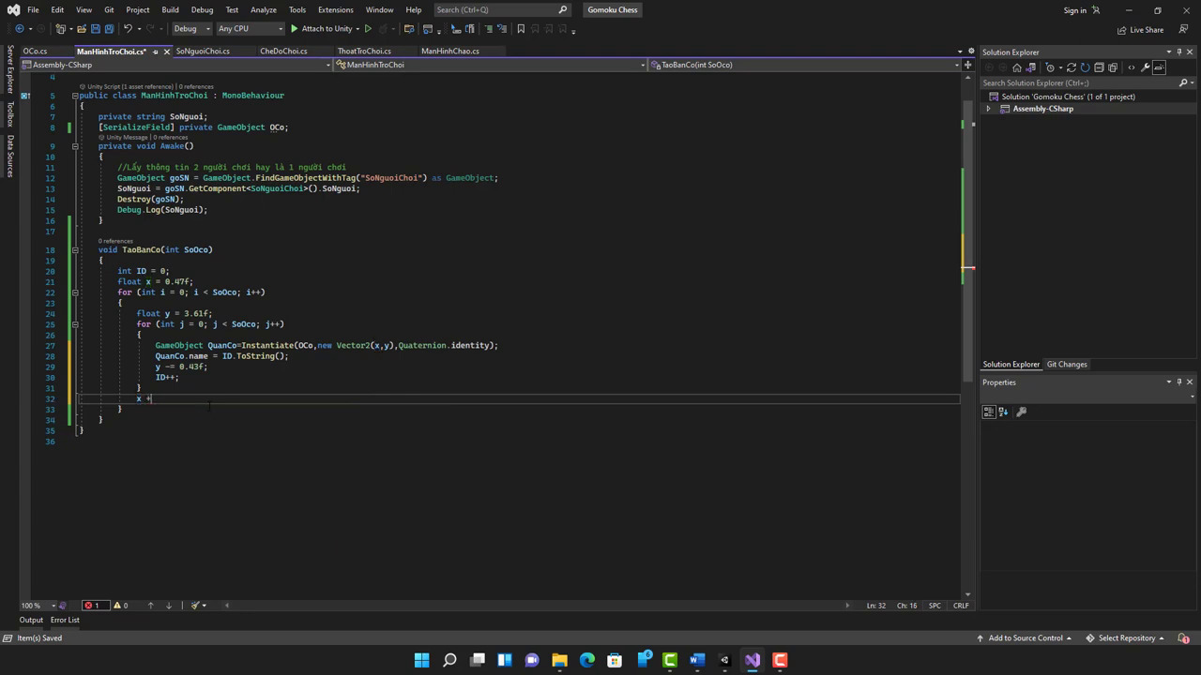
type("= 0")
type(".43f")
type(";")
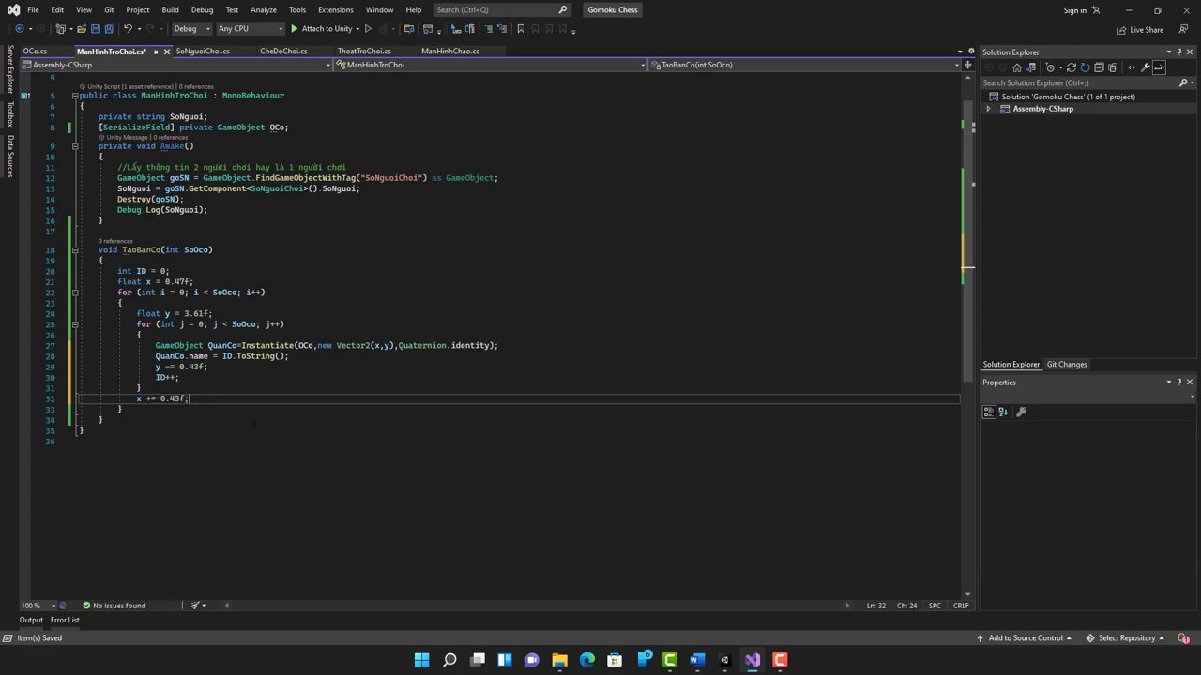
key("ctrl+s")
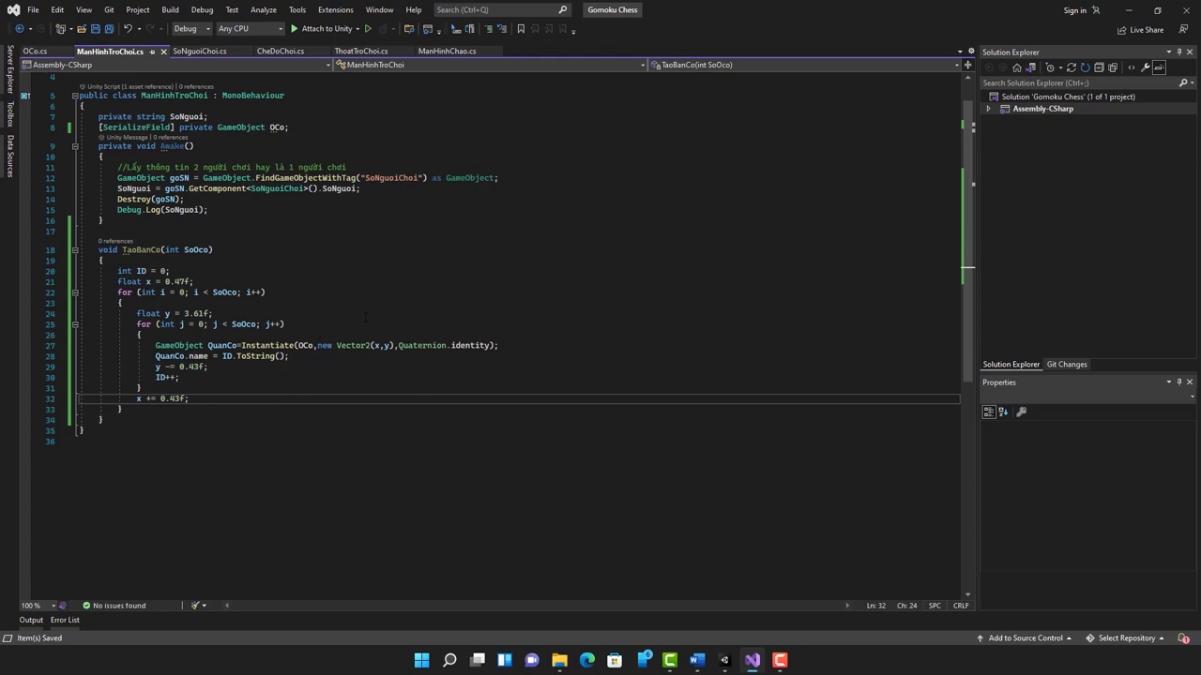
Test-run the board scene, then open the ManHinhDanhMuc scene, saving the board scene's changes.
left_click(723, 660)
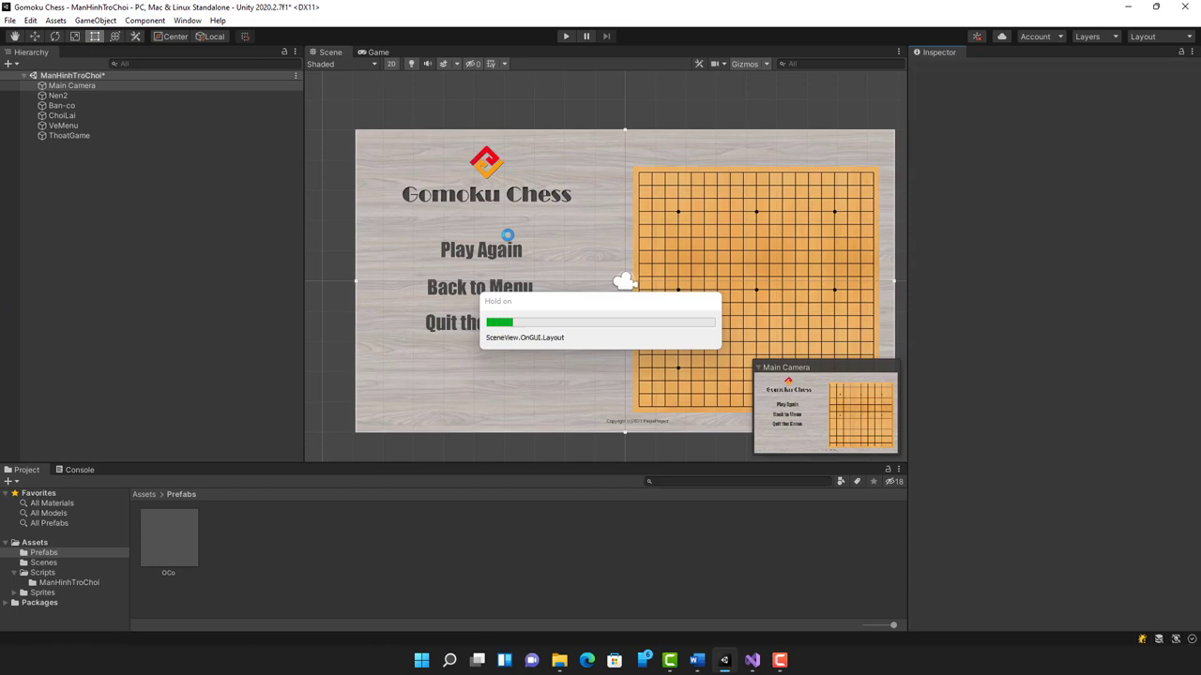
left_click(565, 38)
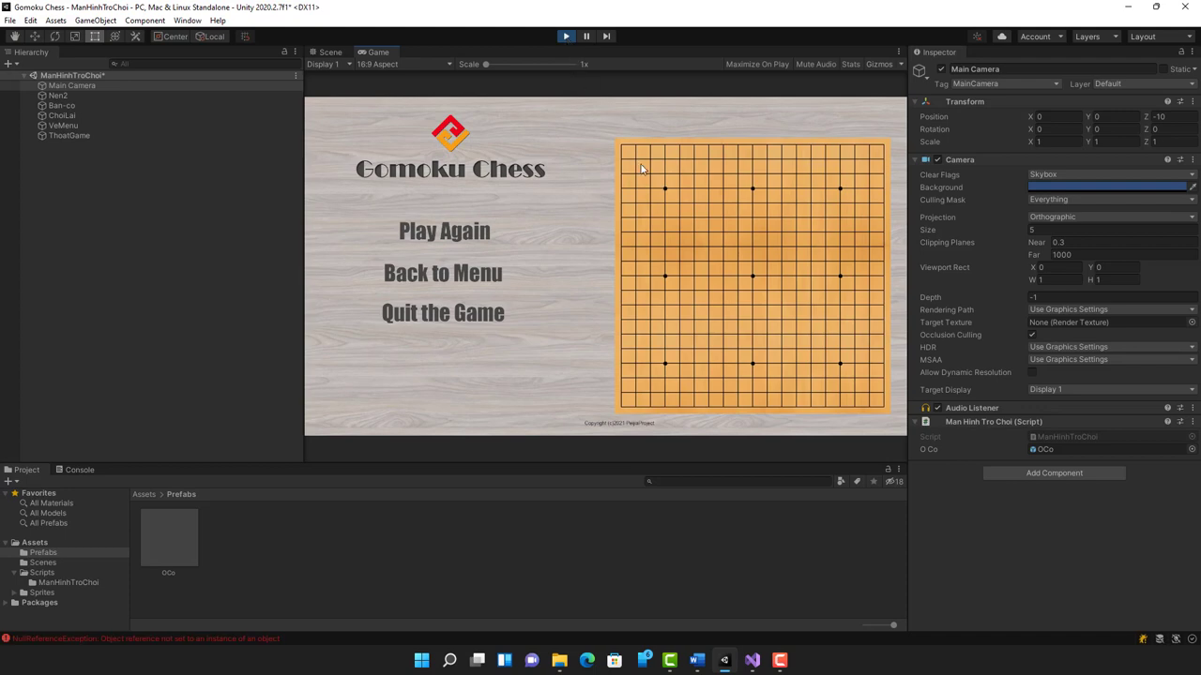
left_click(566, 37)
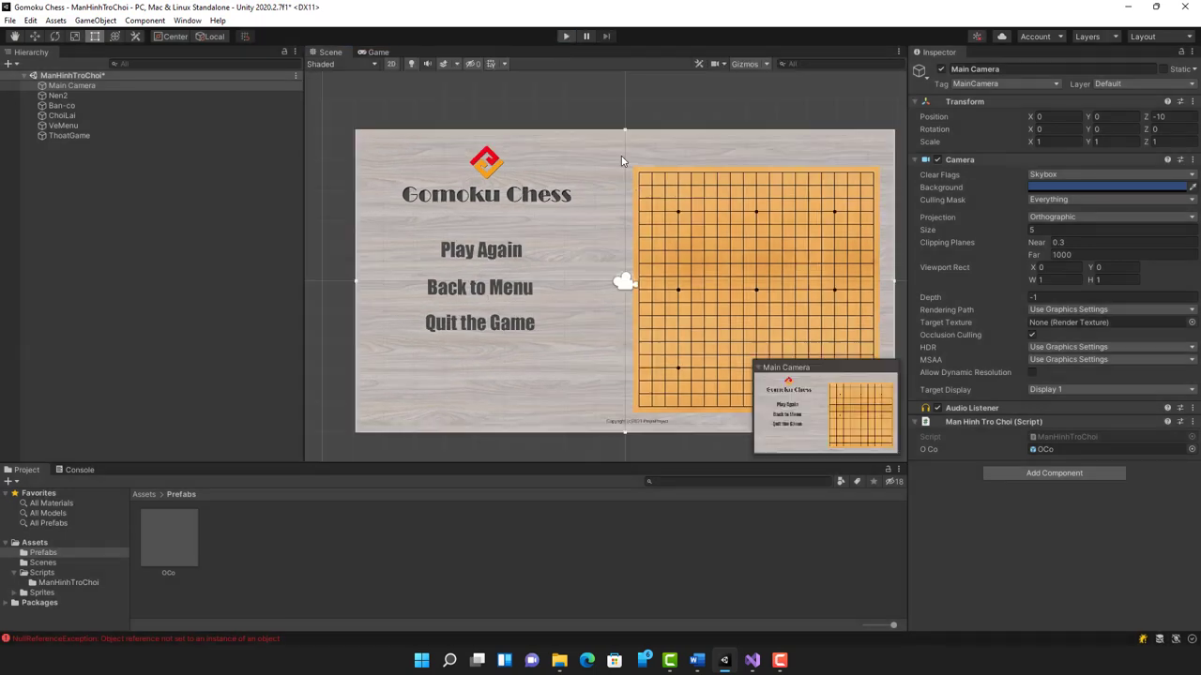
left_click(43, 563)
left_click(242, 544)
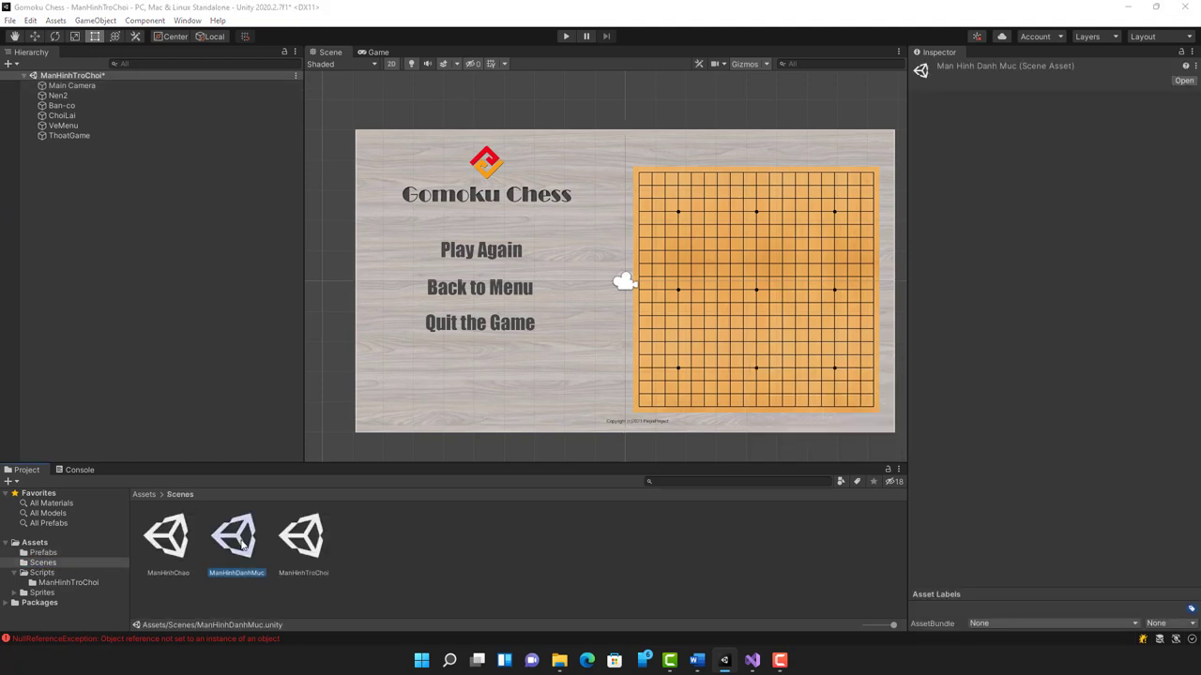
double_click(242, 543)
left_click(586, 358)
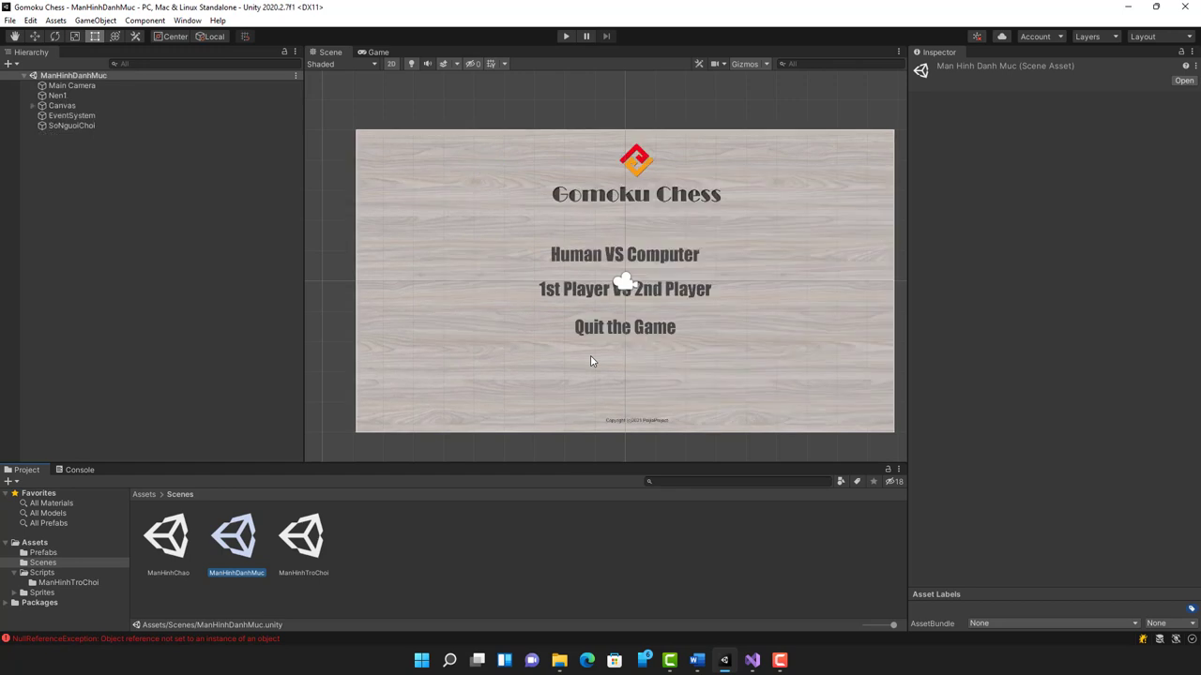
Play from the ManHinhDanhMuc menu, start a game, inspect the board scene's objects, then stop.
left_click(566, 37)
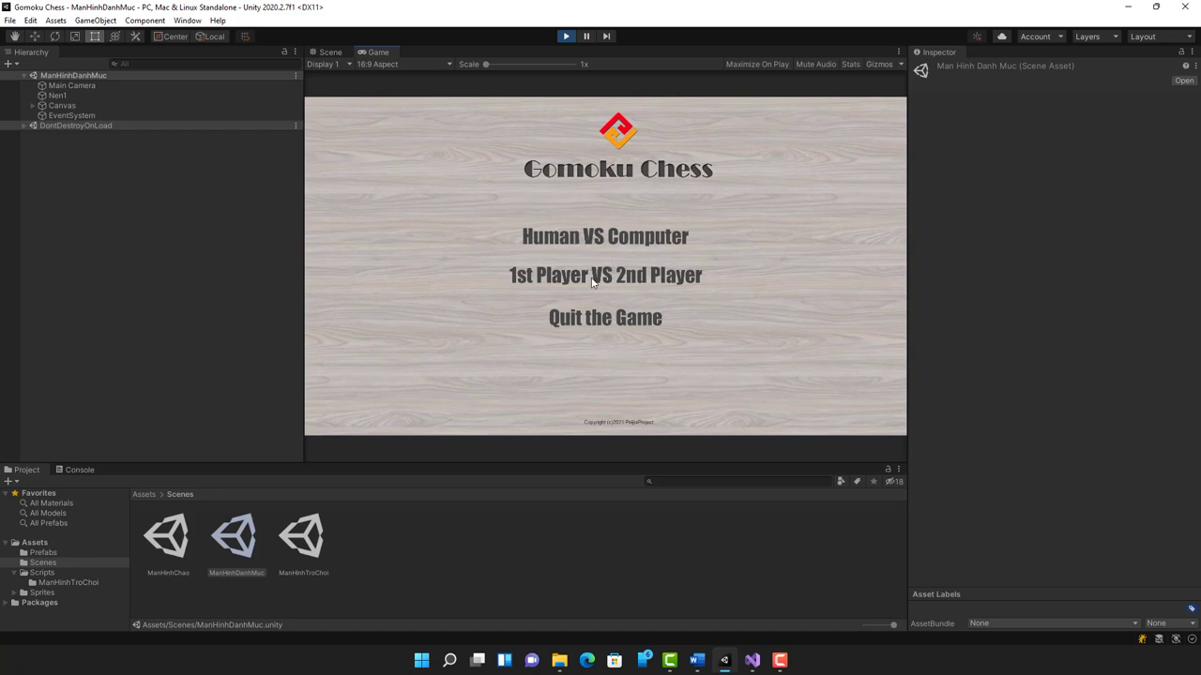
left_click(602, 242)
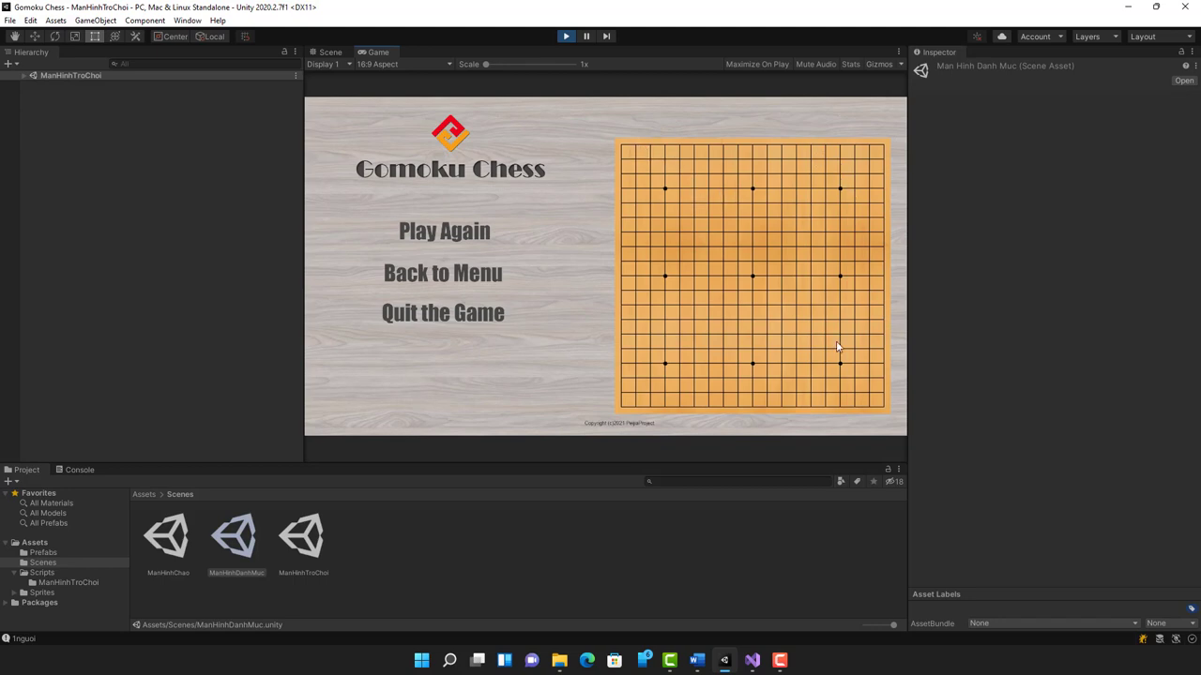
left_click(23, 76)
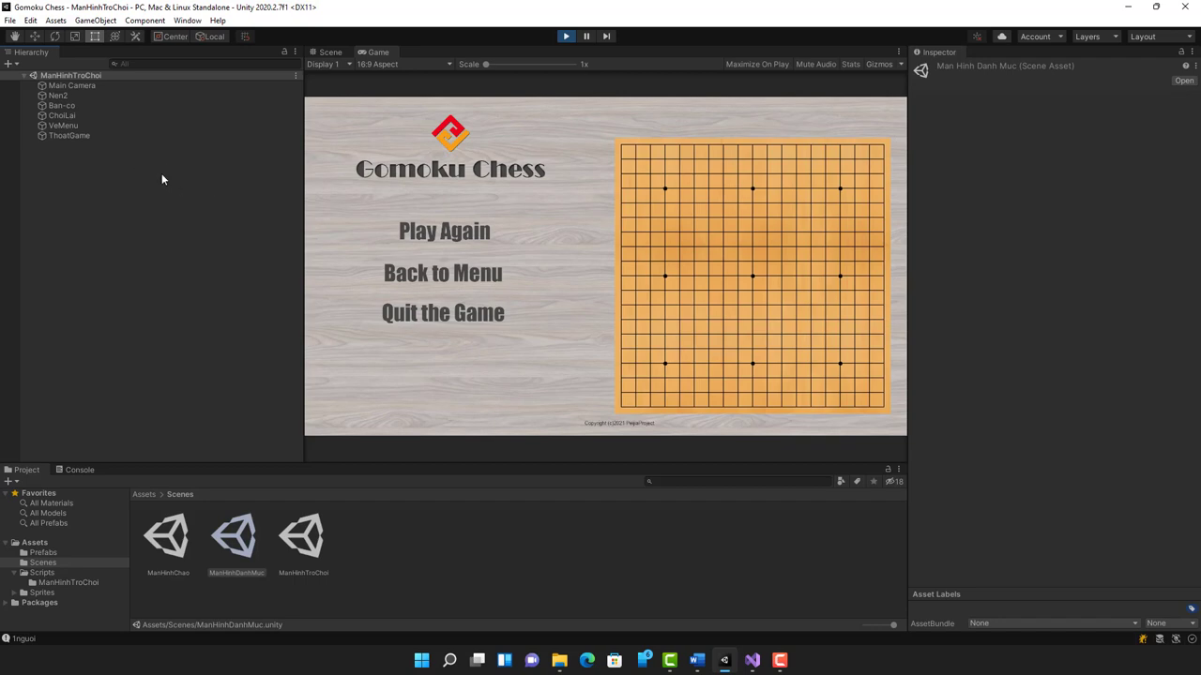
left_click(566, 38)
left_click(751, 659)
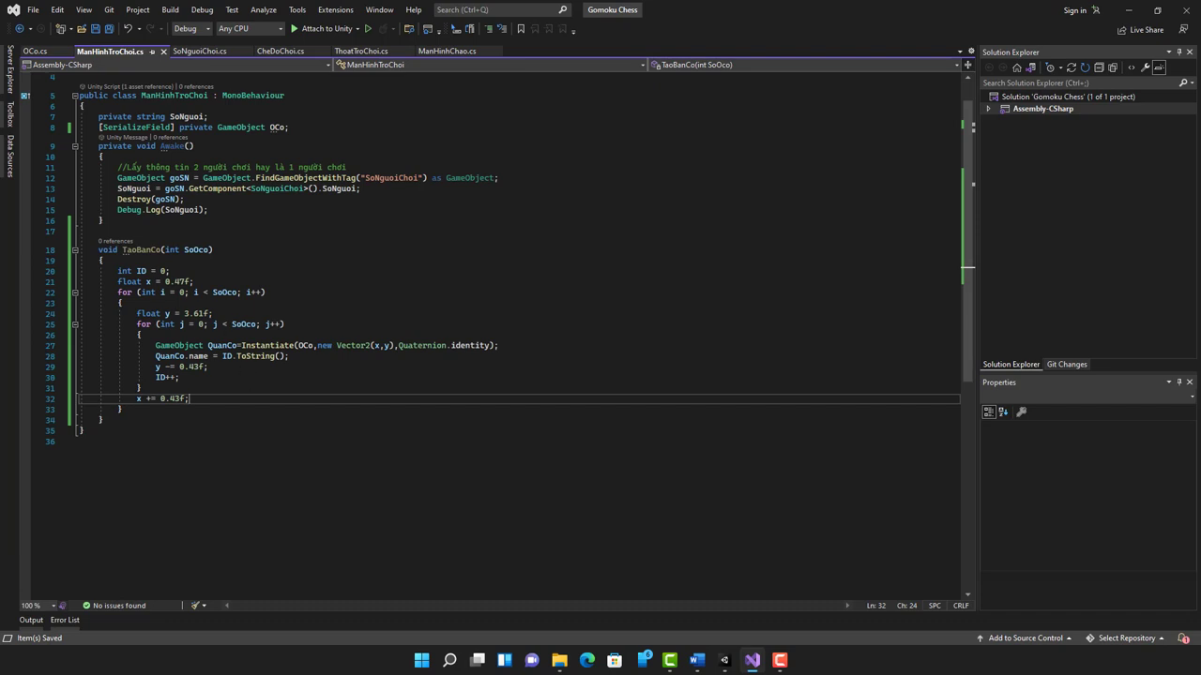
Add a private Start() method calling TaoBanCo(19) below Awake and save the script.
left_click_drag(98, 249, 186, 419)
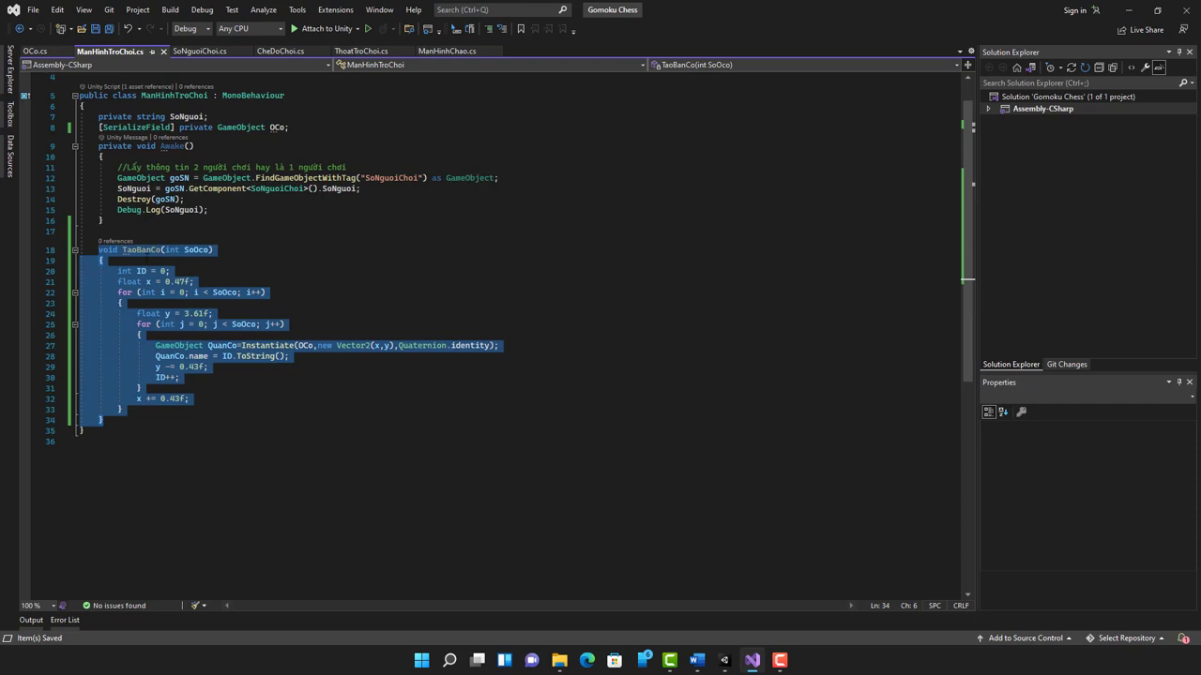
left_click(135, 223)
key("Return")
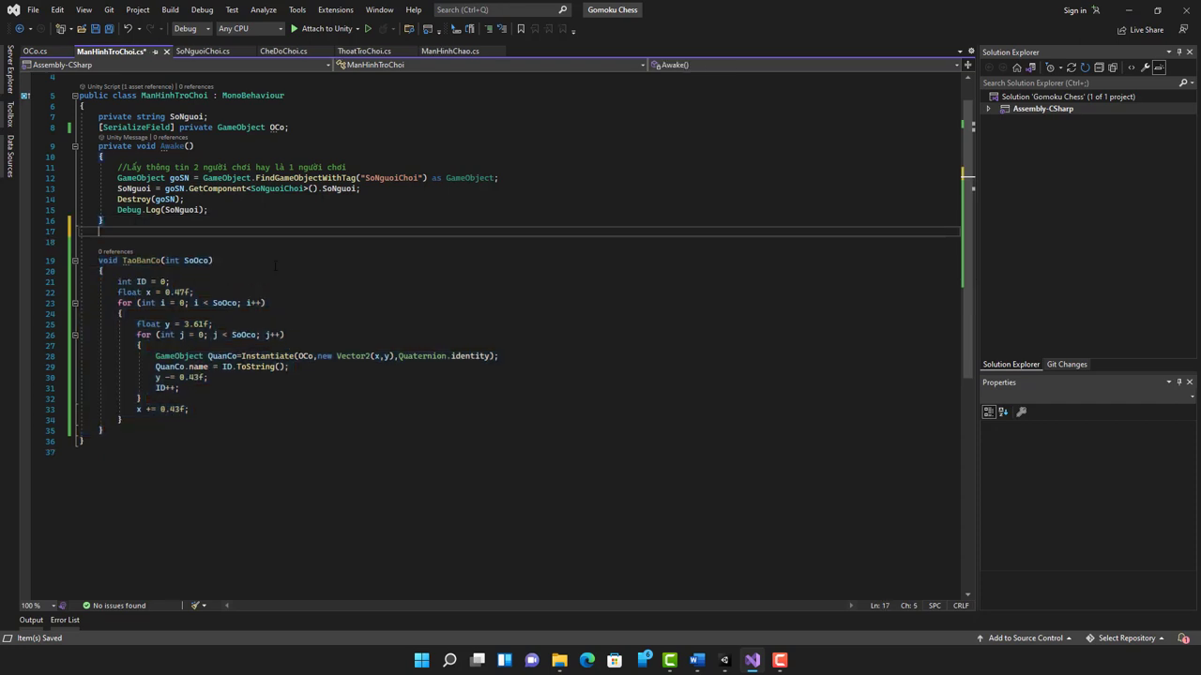
key("Return")
type("void")
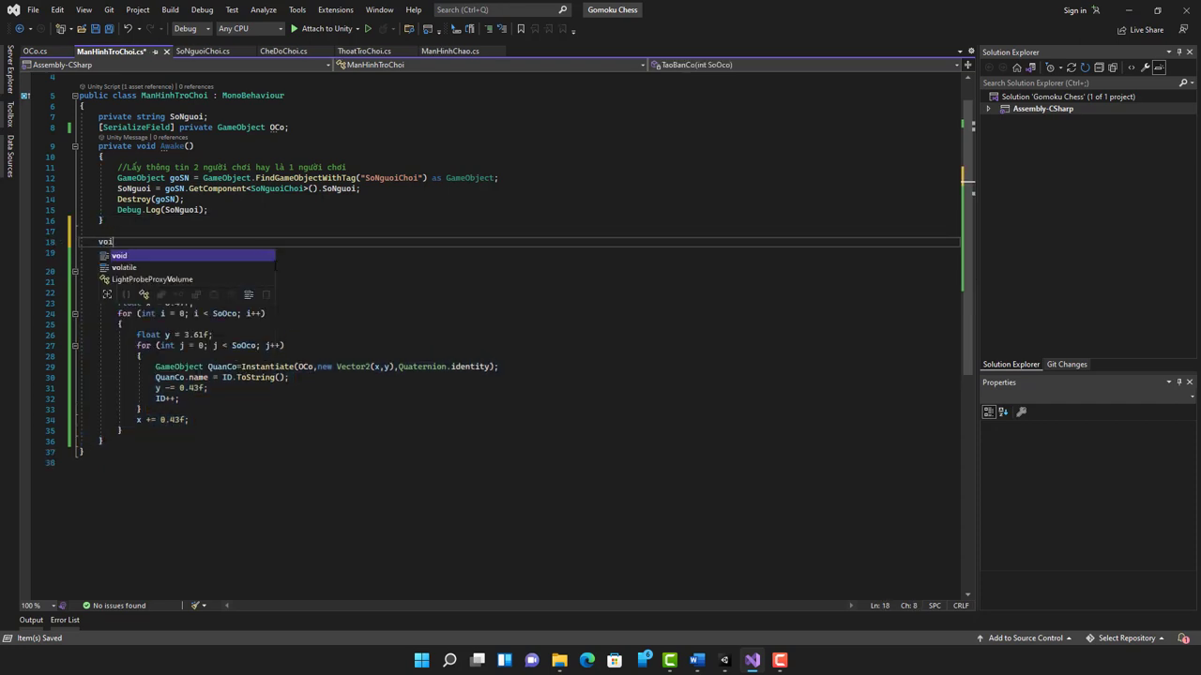
key("Escape")
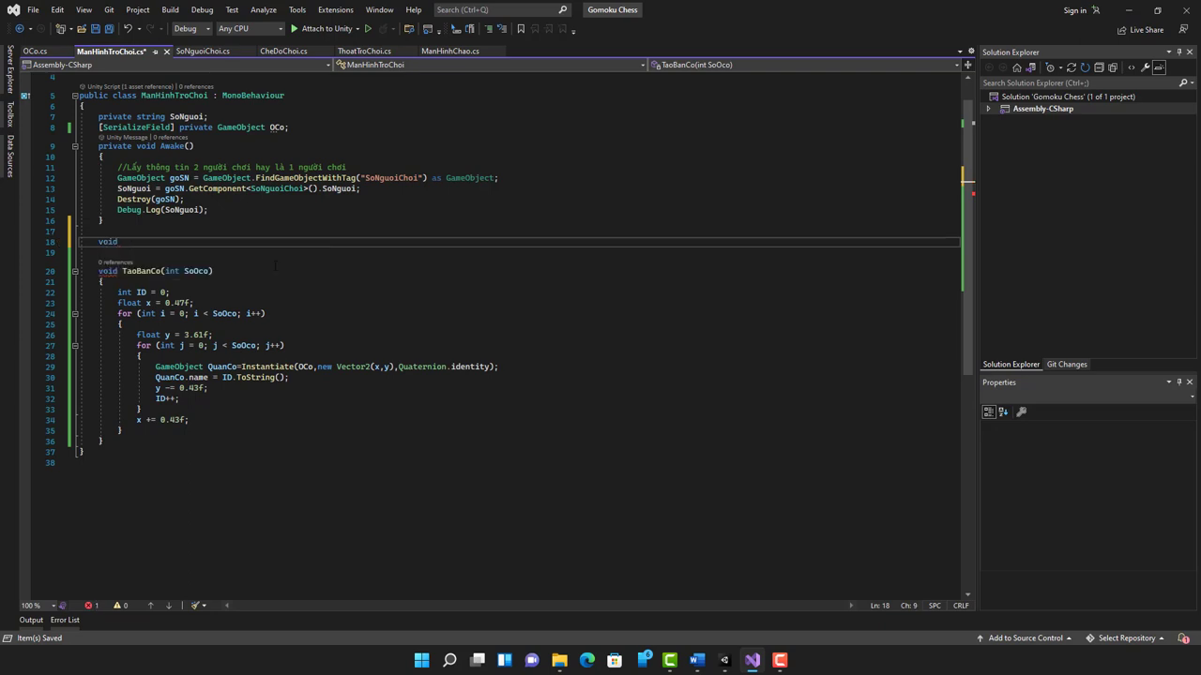
type("St")
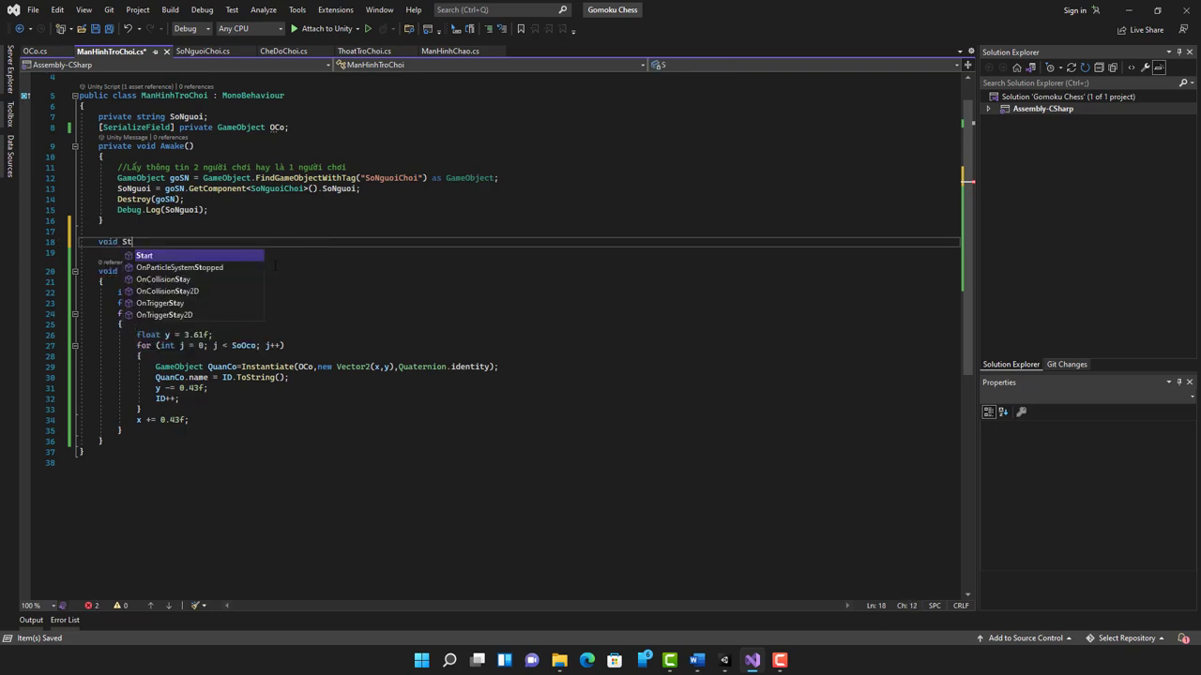
key("Tab")
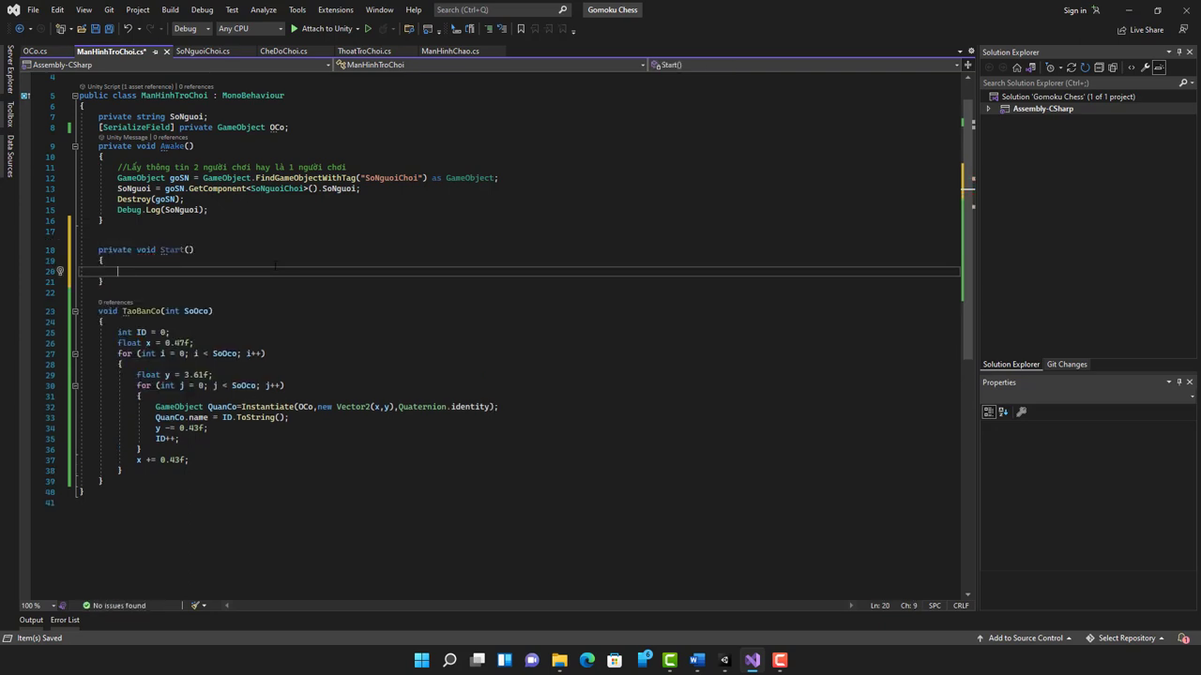
type("T")
type("ao")
key("Tab")
type("(")
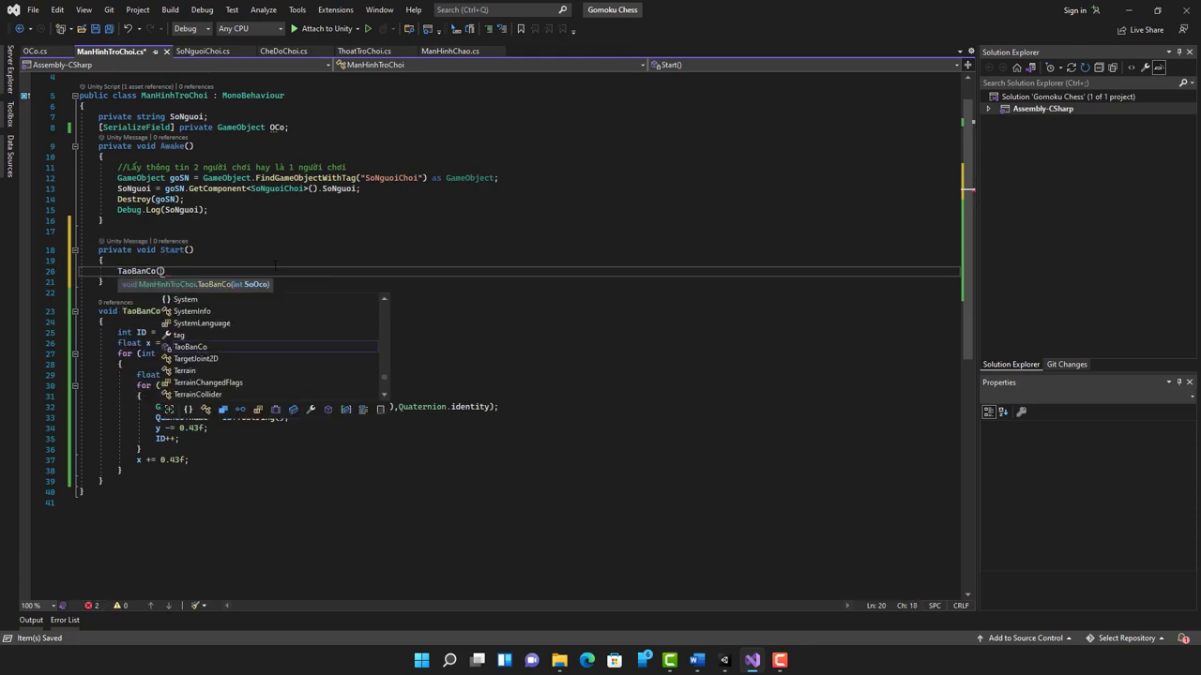
type("19)")
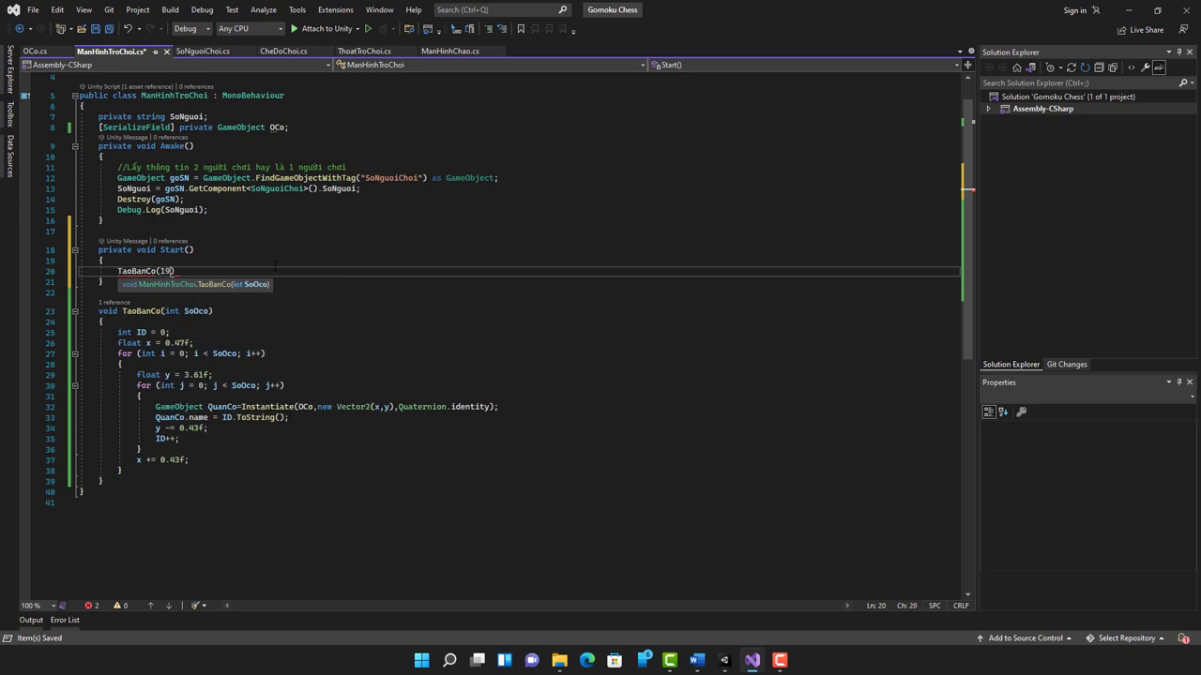
type(";")
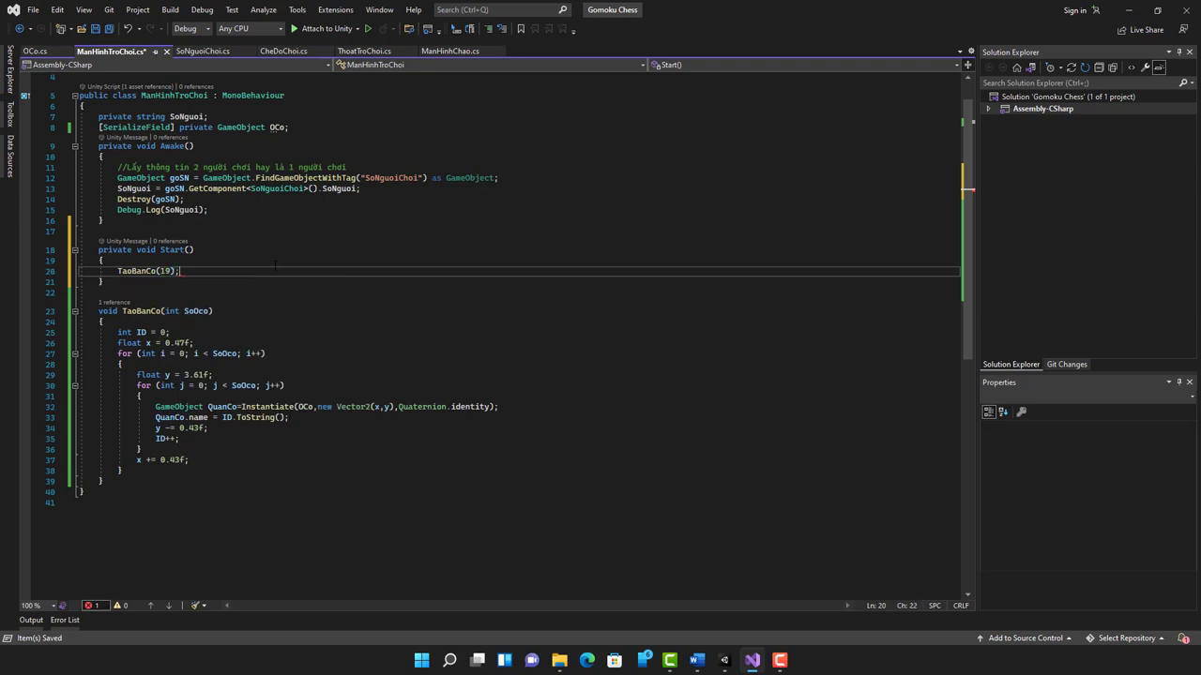
key("ctrl+s")
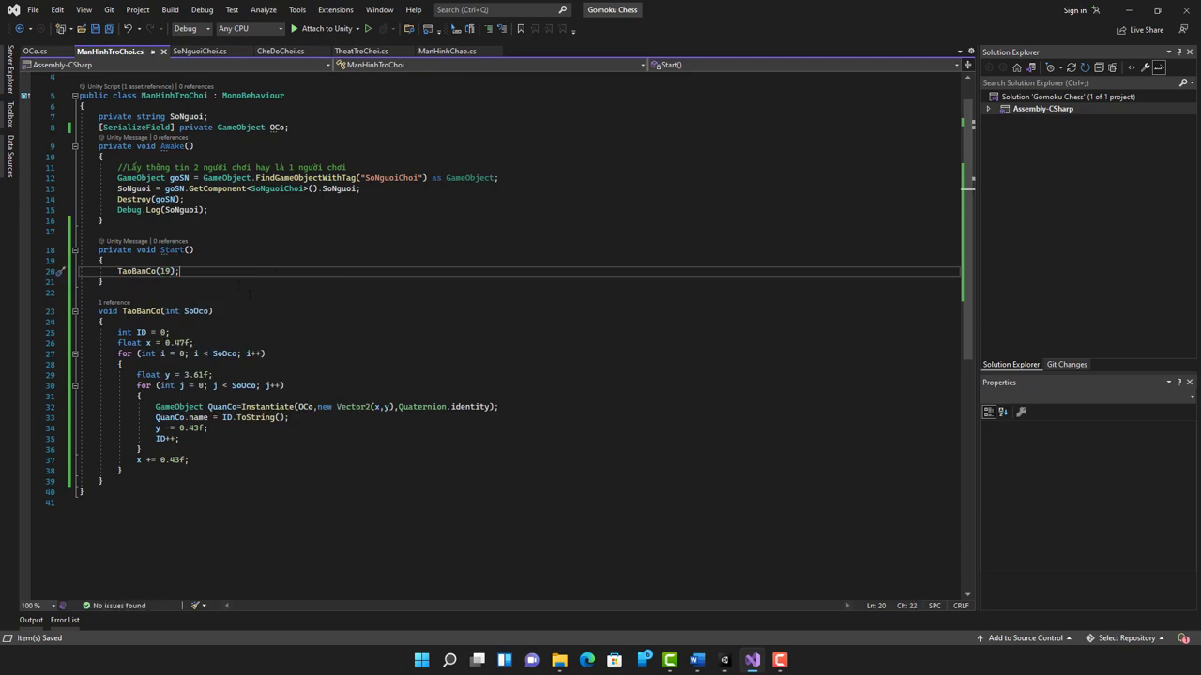
left_click(724, 661)
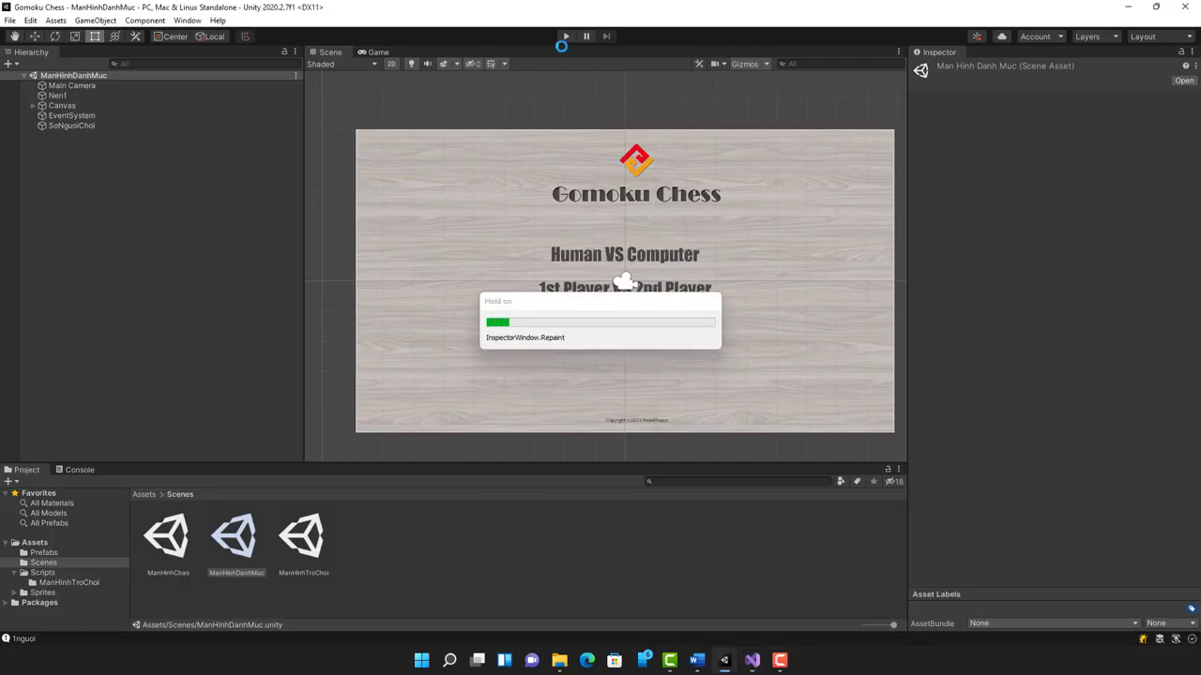
Play from the menu, start a game, and expand ManHinhTroChoi to see cells named 0, 1, 2 onward.
left_click(67, 86)
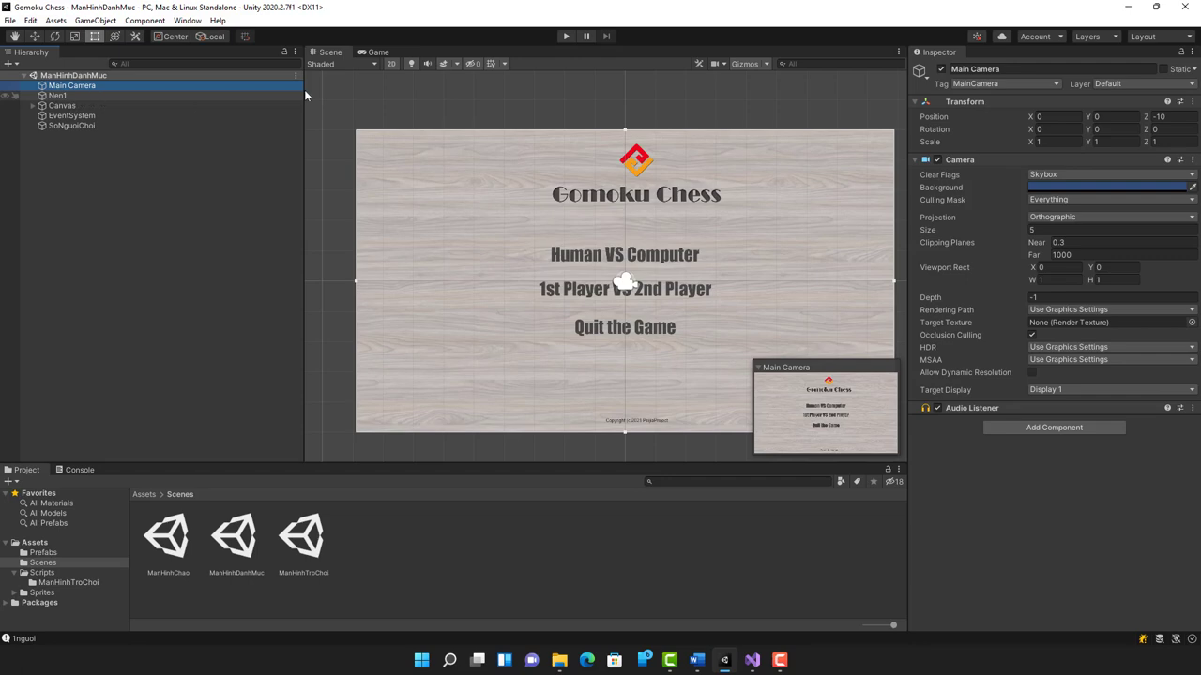
left_click(566, 36)
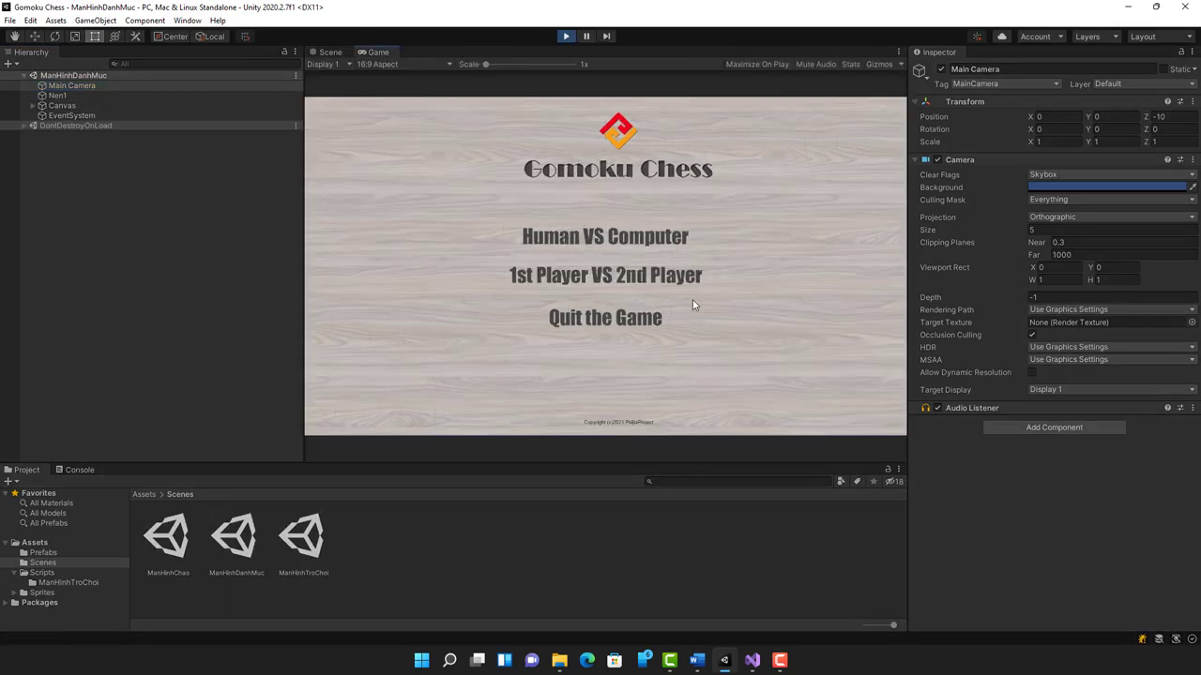
left_click(615, 242)
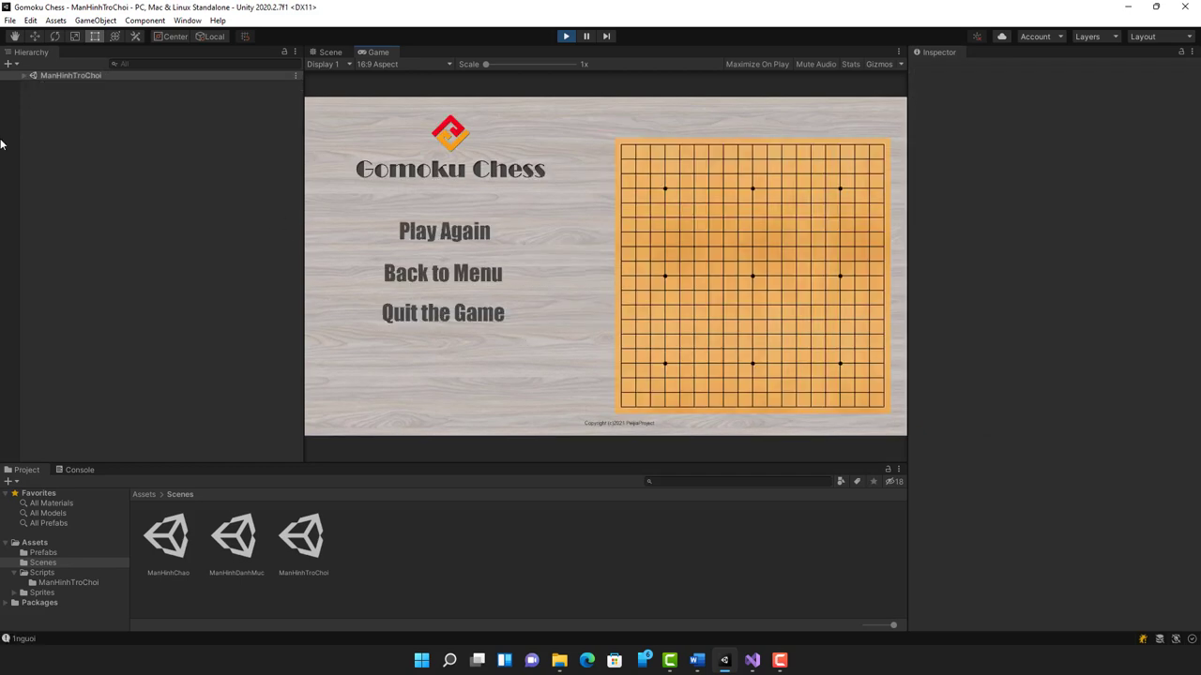
left_click(23, 76)
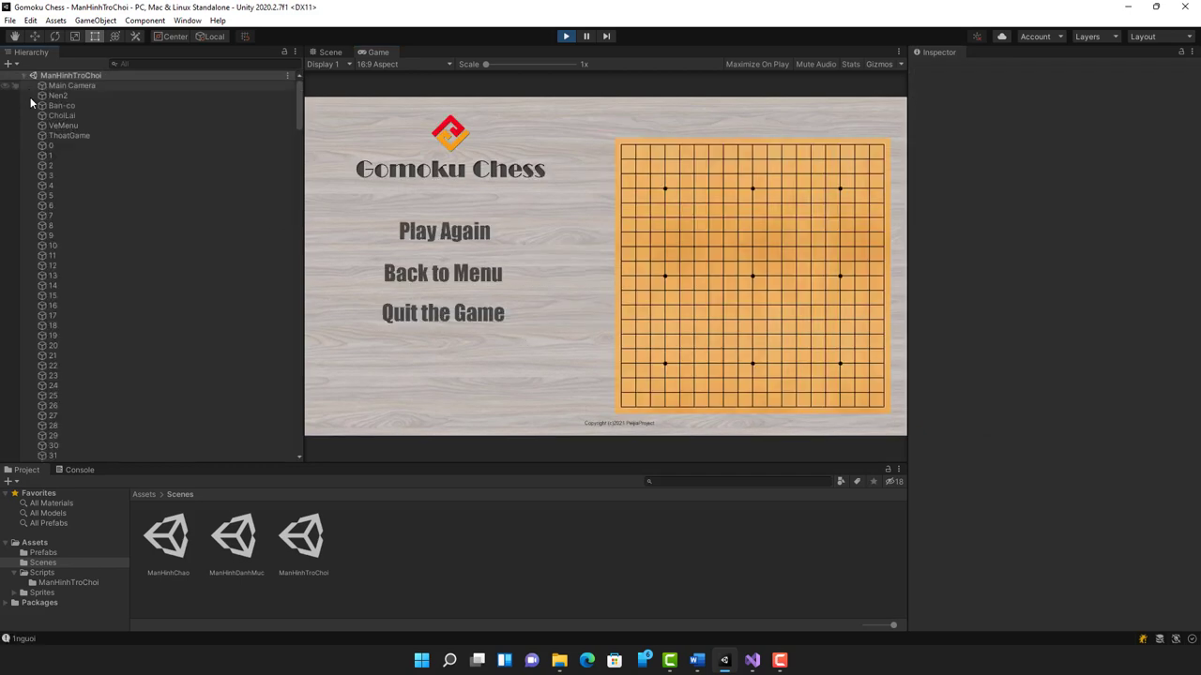
Select cell 0 (at 0.47, 3.61) and scroll through the generated cells down to 360 and back.
left_click(53, 146)
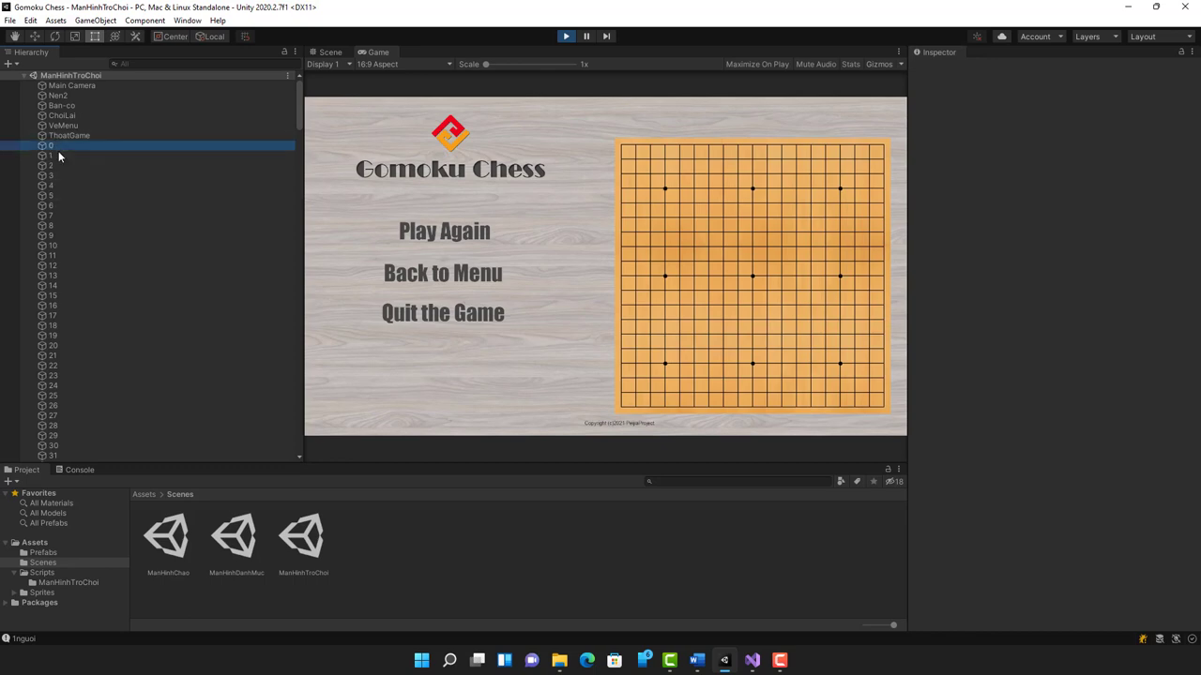
scroll(114, 215, "down", 5)
scroll(131, 268, "down", 5)
scroll(135, 283, "down", 5)
scroll(154, 326, "down", 5)
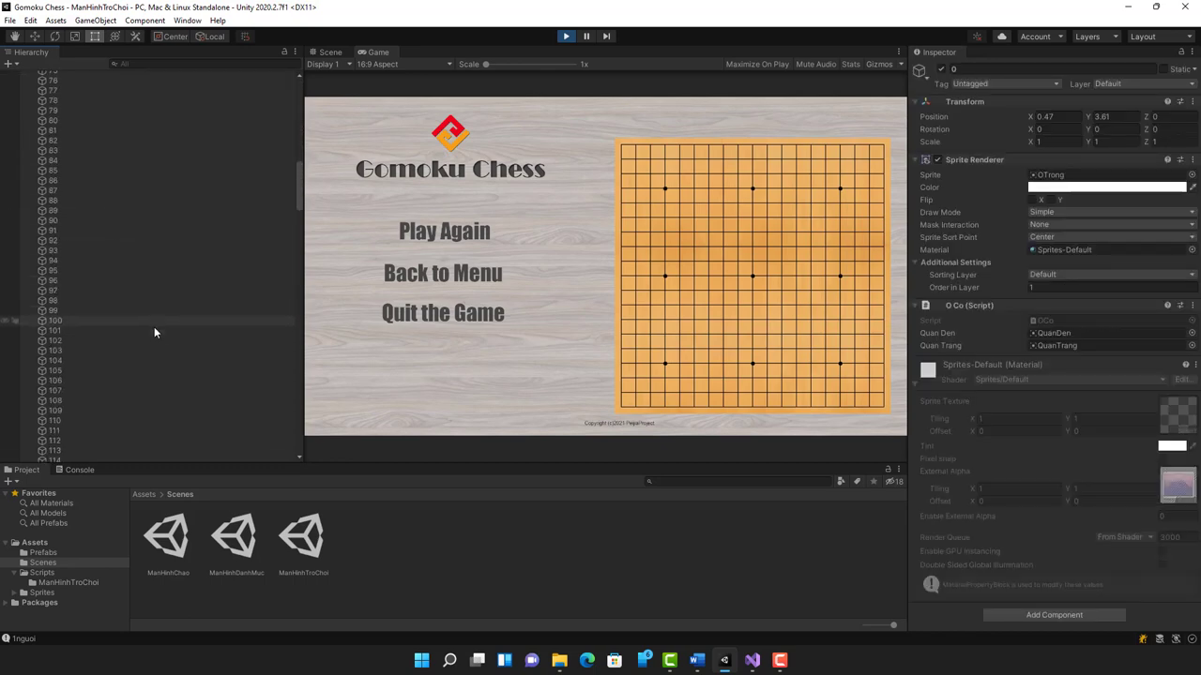
scroll(154, 334, "down", 5)
scroll(156, 344, "down", 5)
scroll(155, 357, "down", 5)
scroll(156, 359, "down", 5)
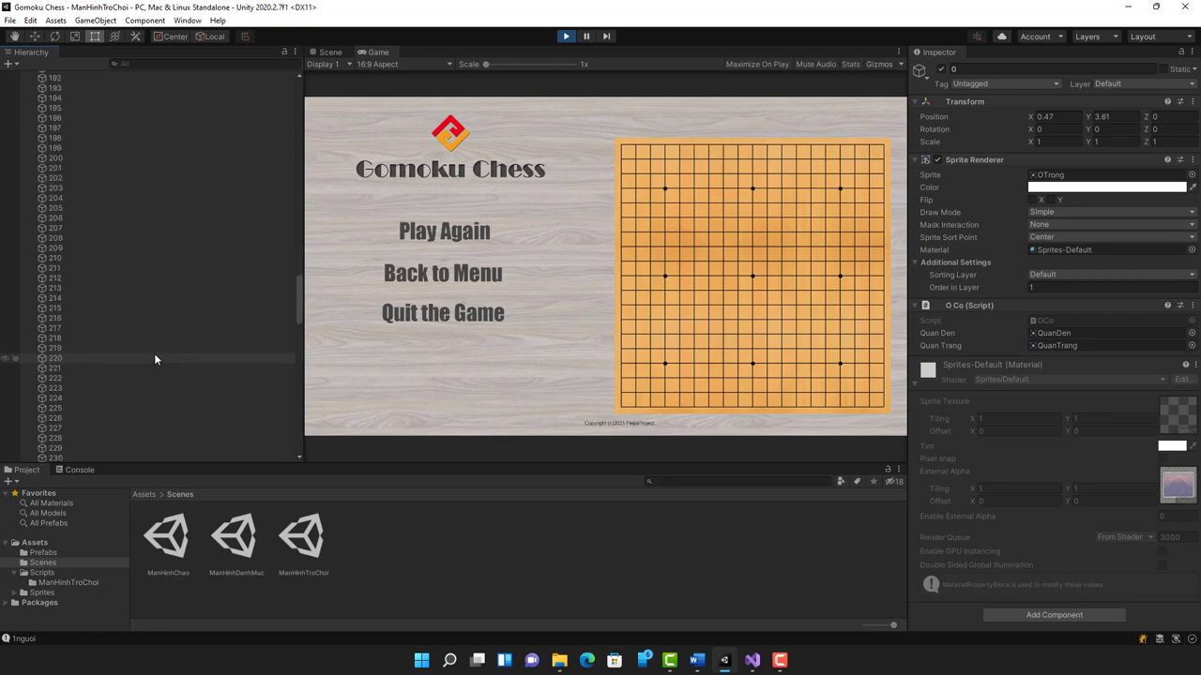
scroll(155, 359, "down", 6)
scroll(155, 360, "down", 6)
scroll(155, 360, "down", 6)
scroll(155, 359, "down", 5)
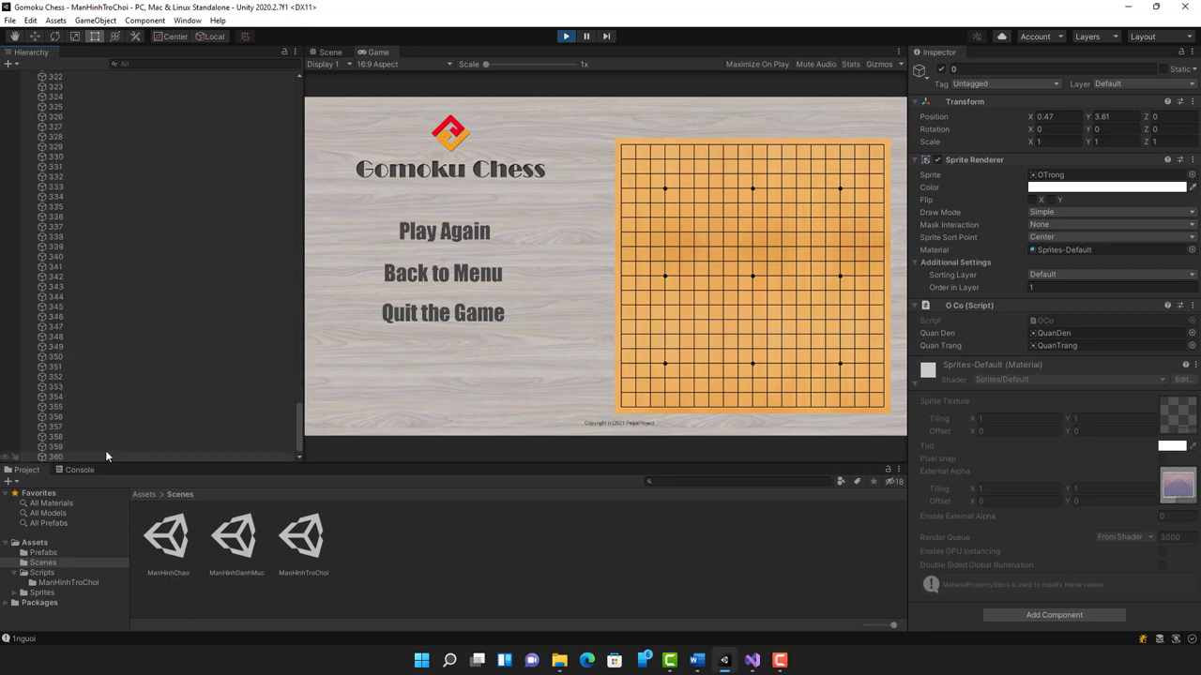
scroll(139, 245, "up", 7)
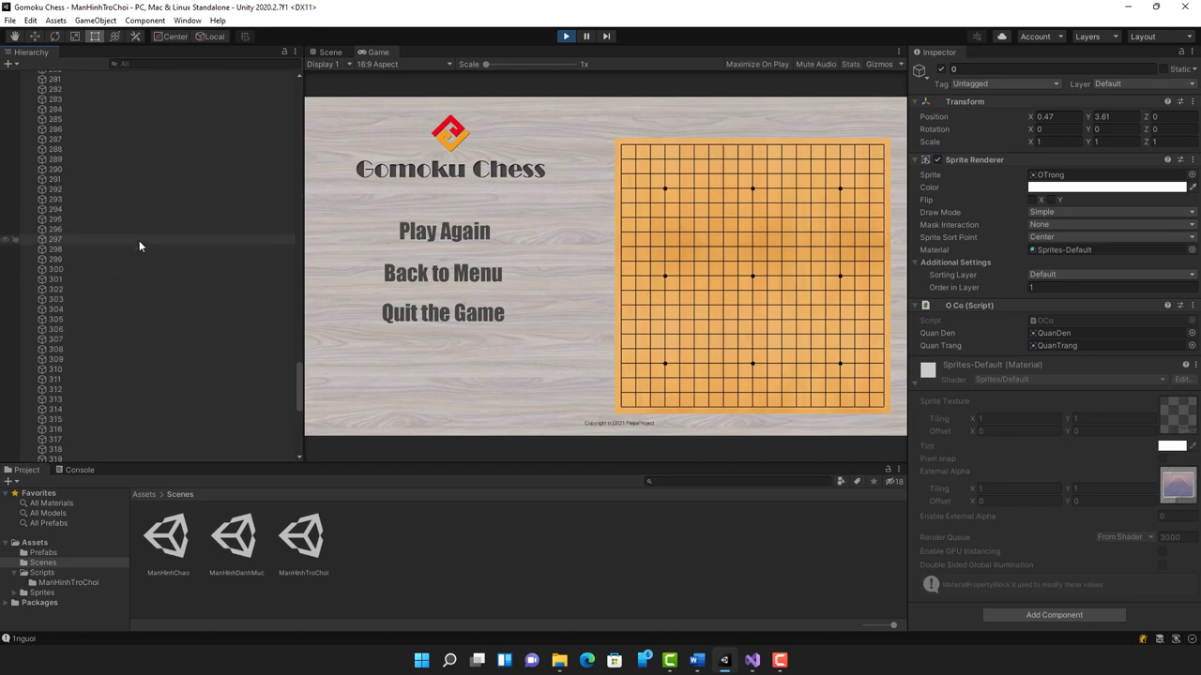
scroll(139, 240, "up", 3)
scroll(139, 240, "up", 2)
scroll(139, 240, "up", 3)
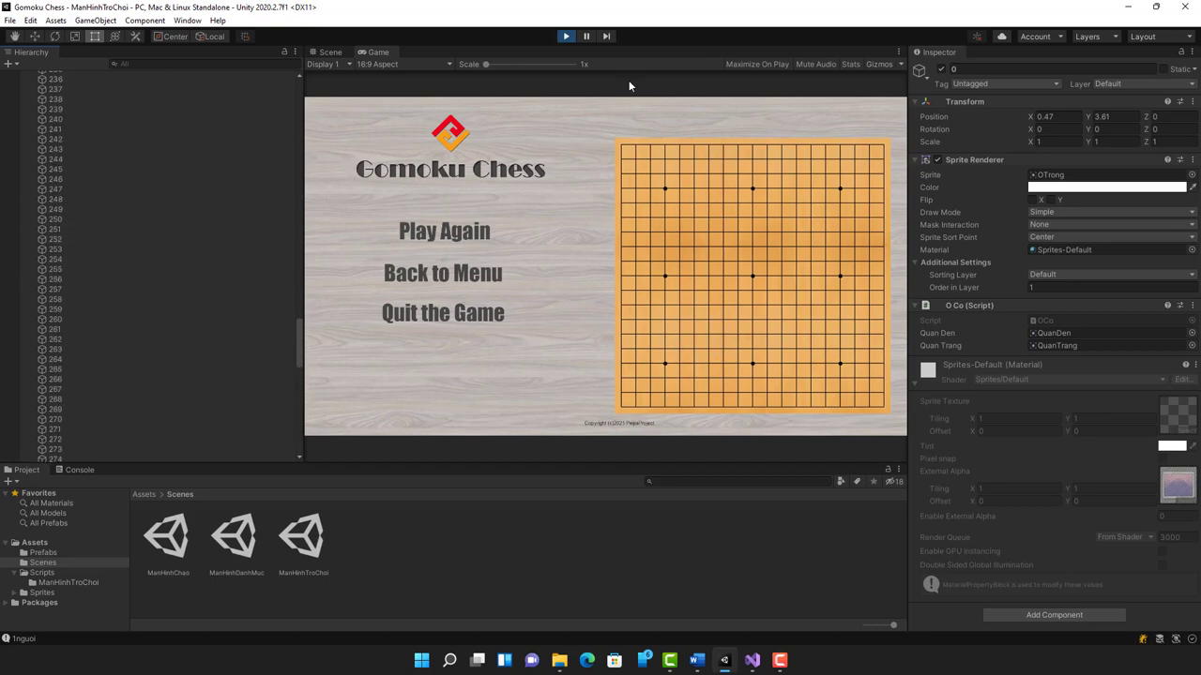
scroll(157, 171, "up", 3)
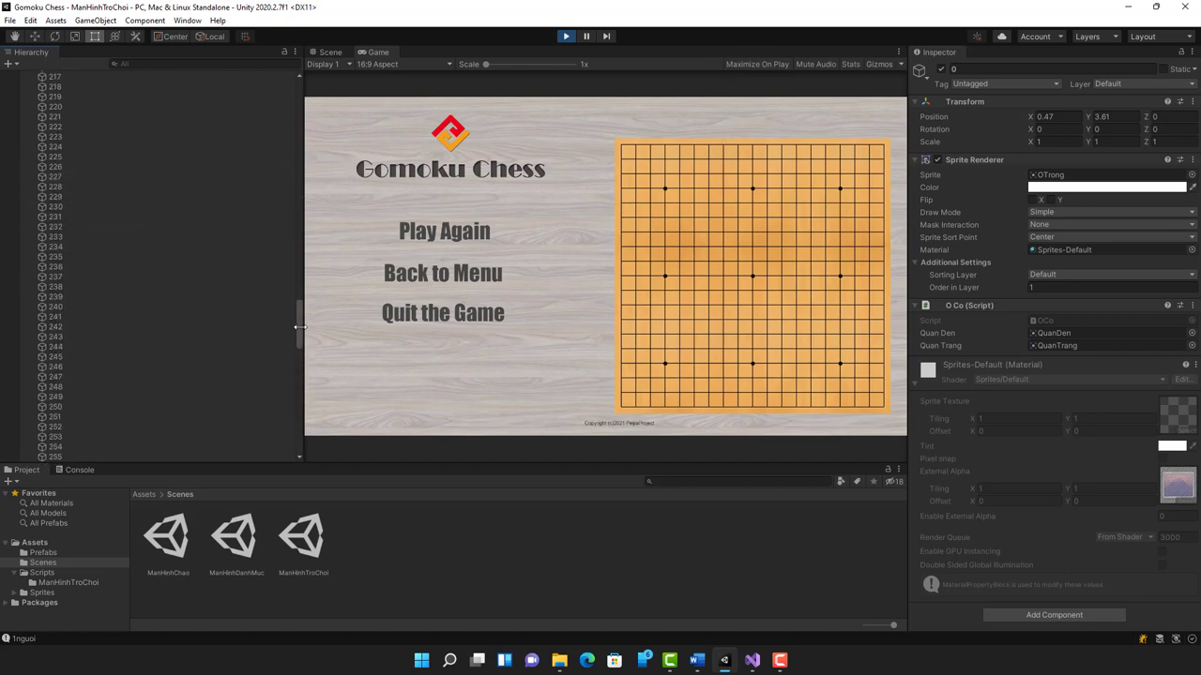
left_click_drag(299, 327, 299, 89)
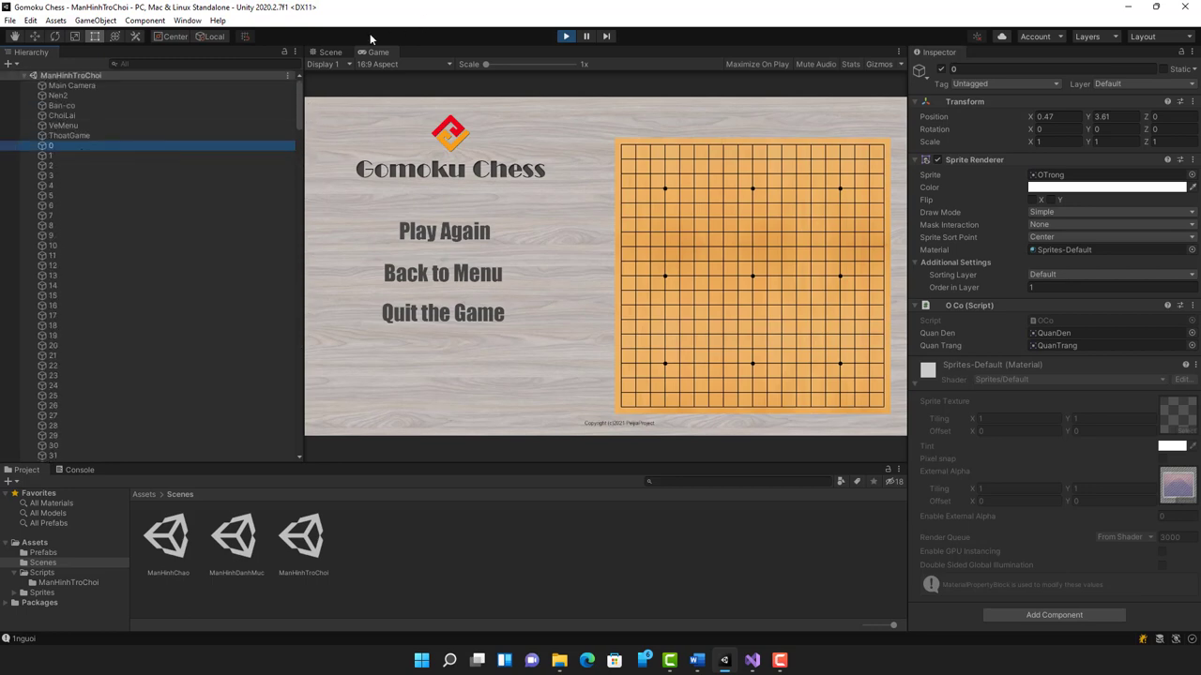
In the Scene view, check the board positions of cells 1, 5 and 19.
left_click(329, 53)
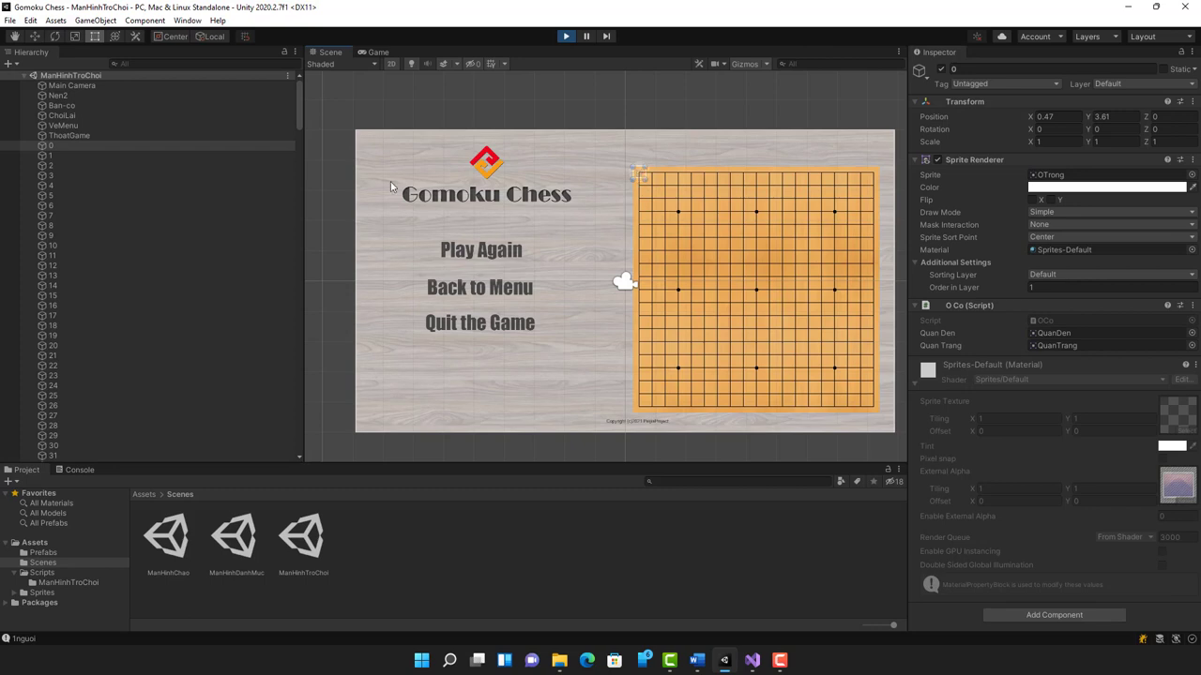
left_click(46, 155)
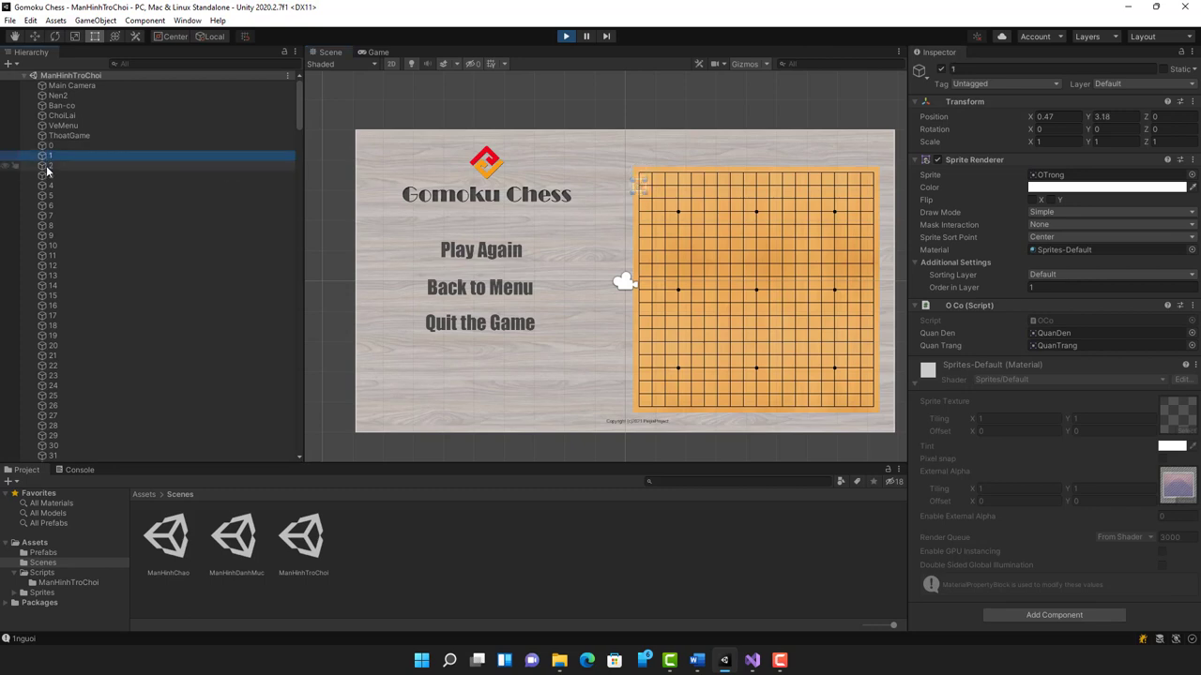
left_click(46, 175)
left_click(49, 186)
left_click(53, 195)
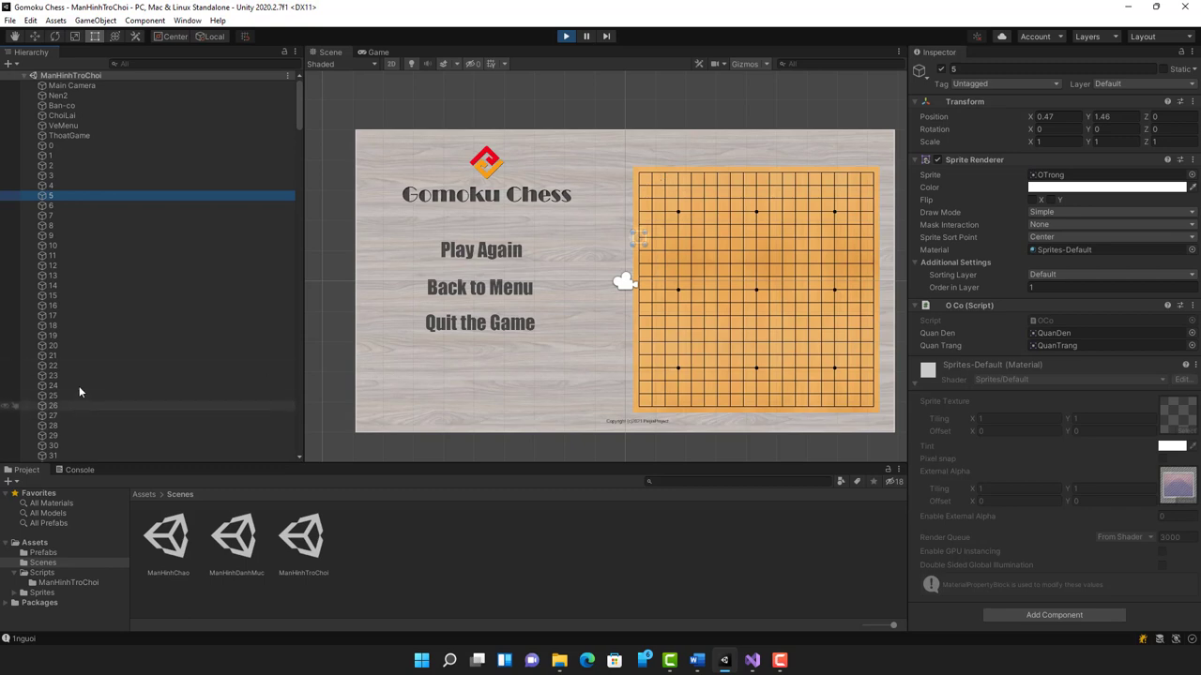
left_click(51, 336)
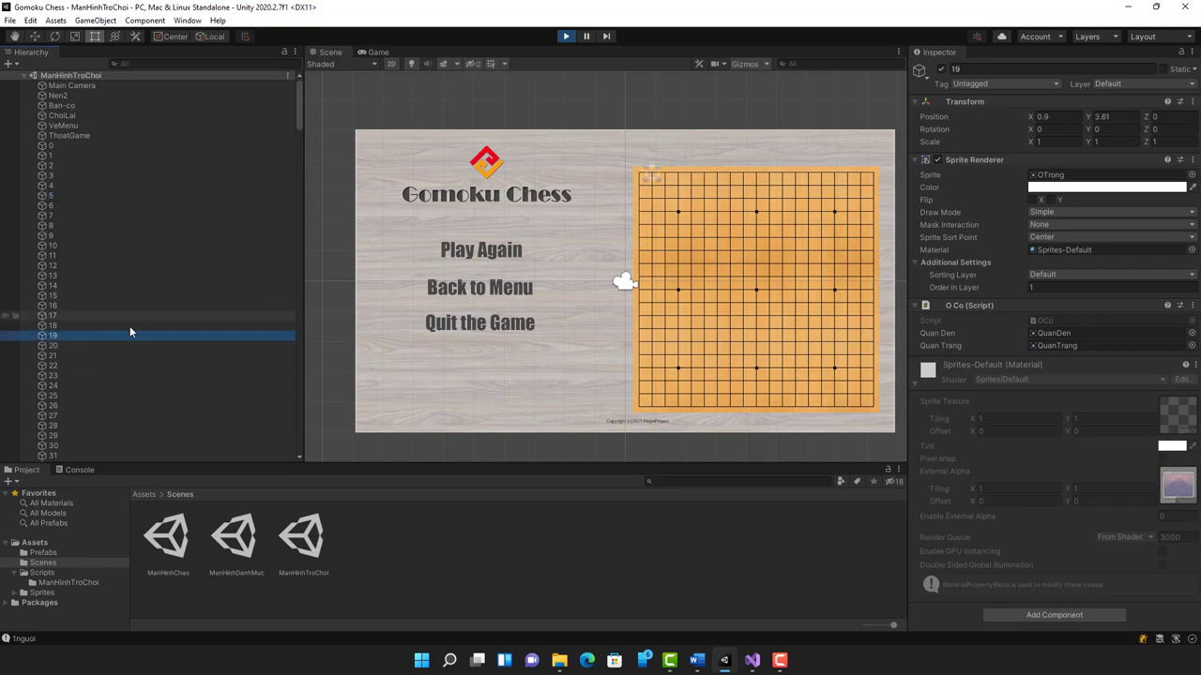
Check cells 33, 37, 39, 17 and 0, then stop the game.
scroll(106, 374, "down", 3)
left_click(54, 364)
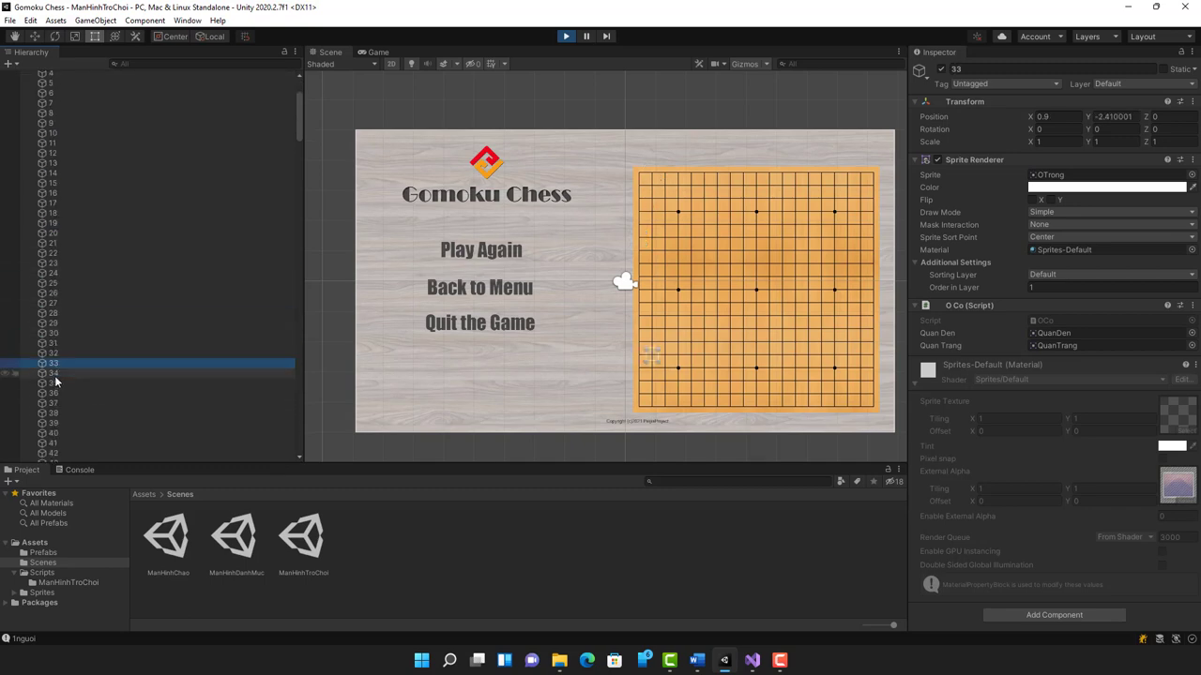
left_click(54, 403)
left_click(53, 424)
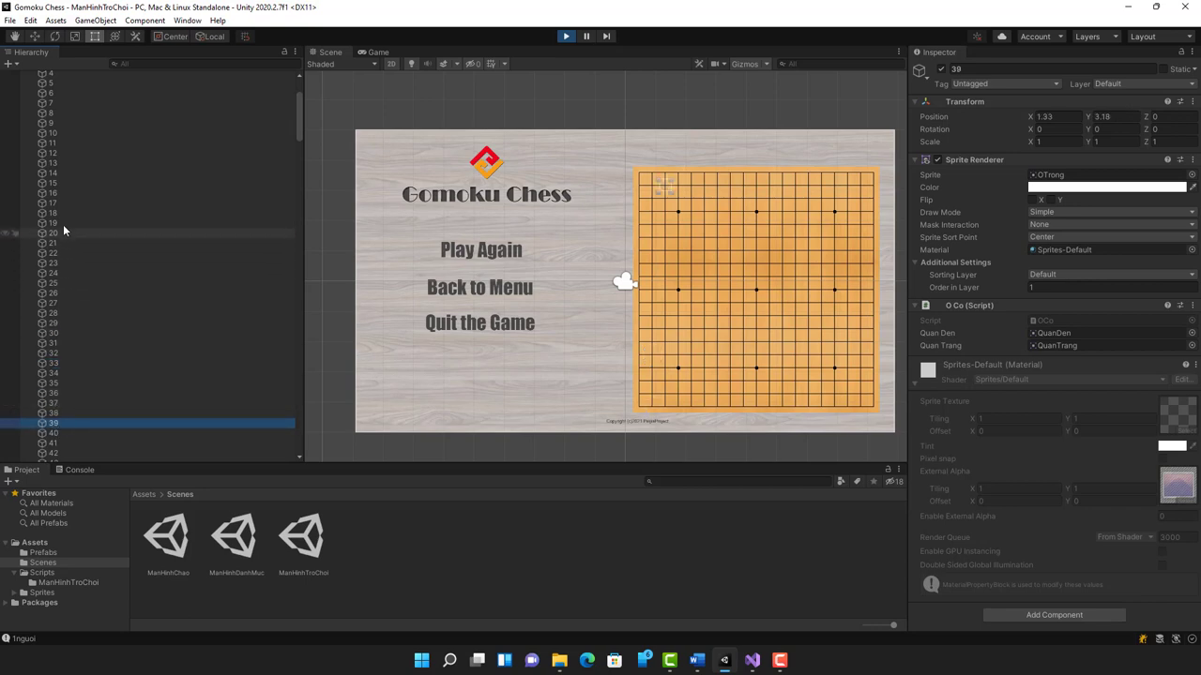
left_click(100, 205)
scroll(102, 217, "up", 3)
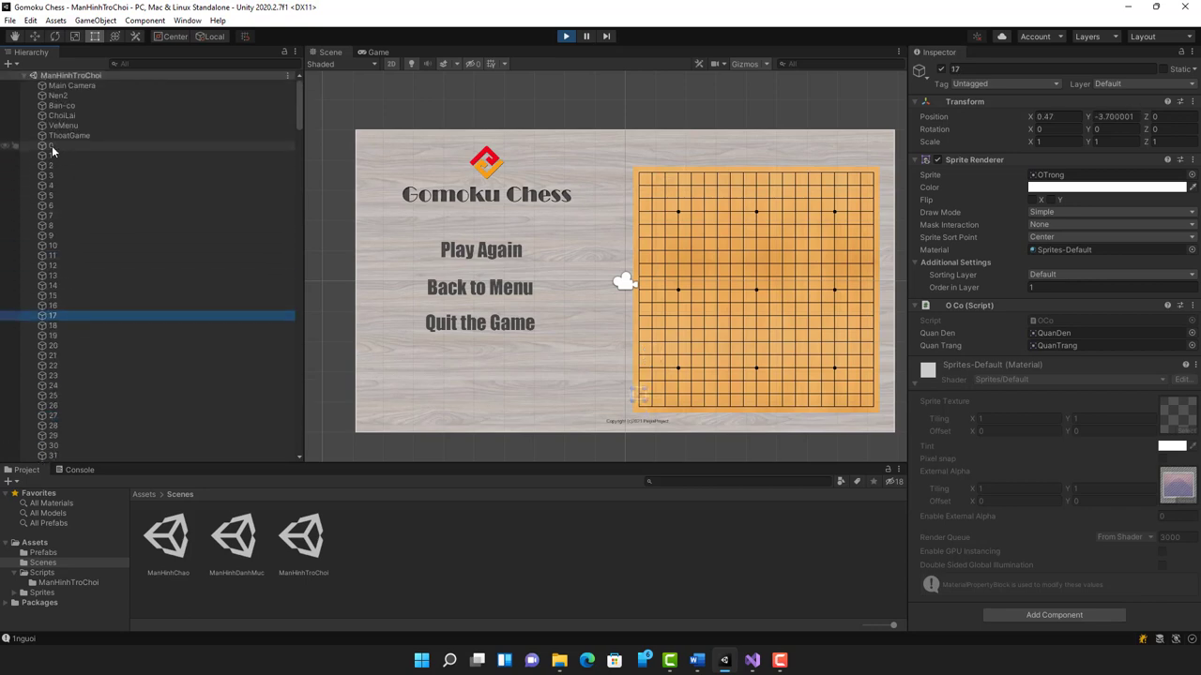
left_click(101, 145)
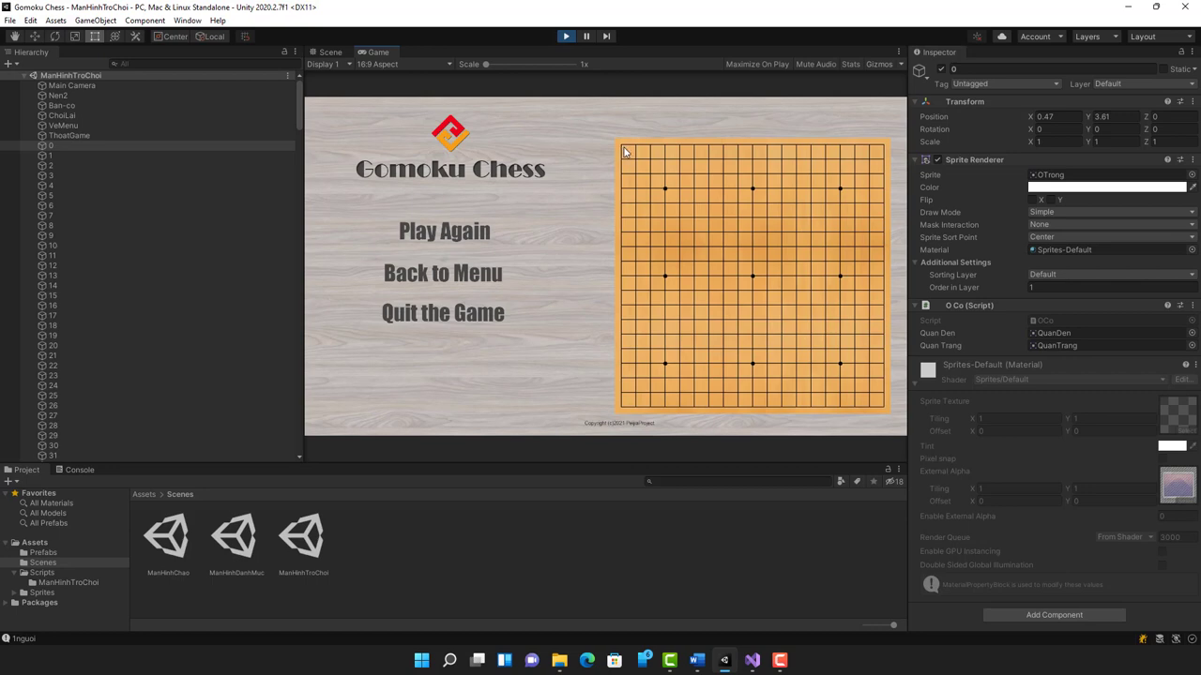
left_click(566, 36)
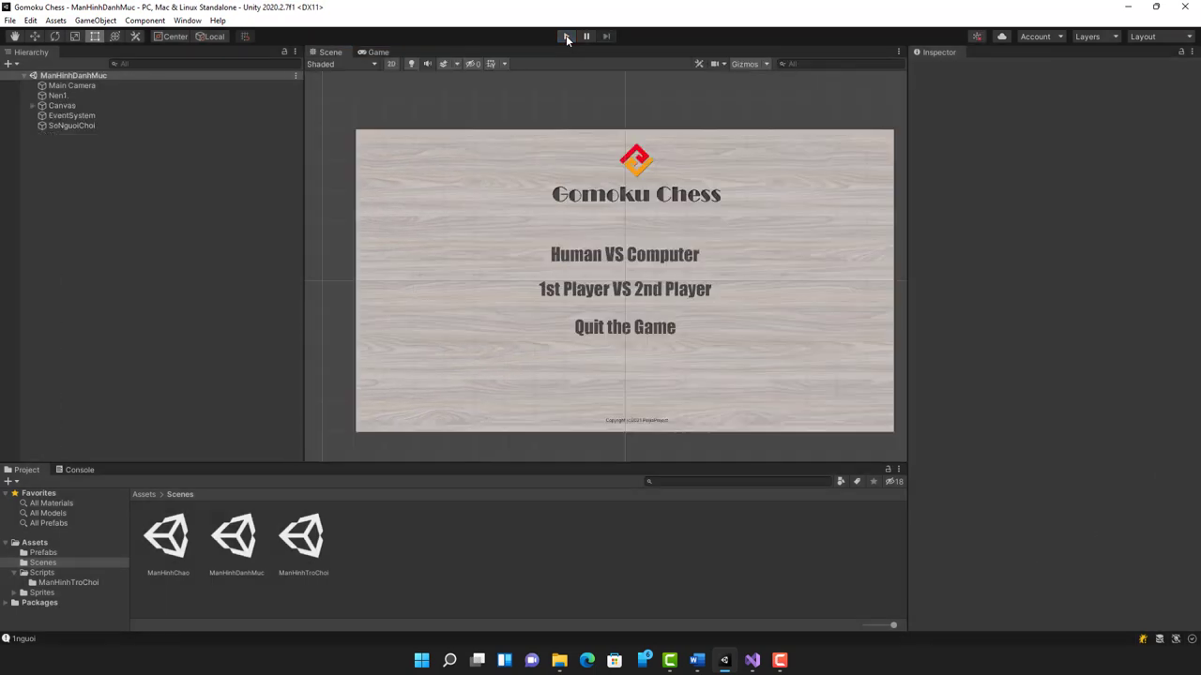
left_click(753, 660)
Add a blank line after the QuanTrang sprite field in OCo.cs, briefly checking ManHinhTroChoi.cs for reference.
left_click(40, 51)
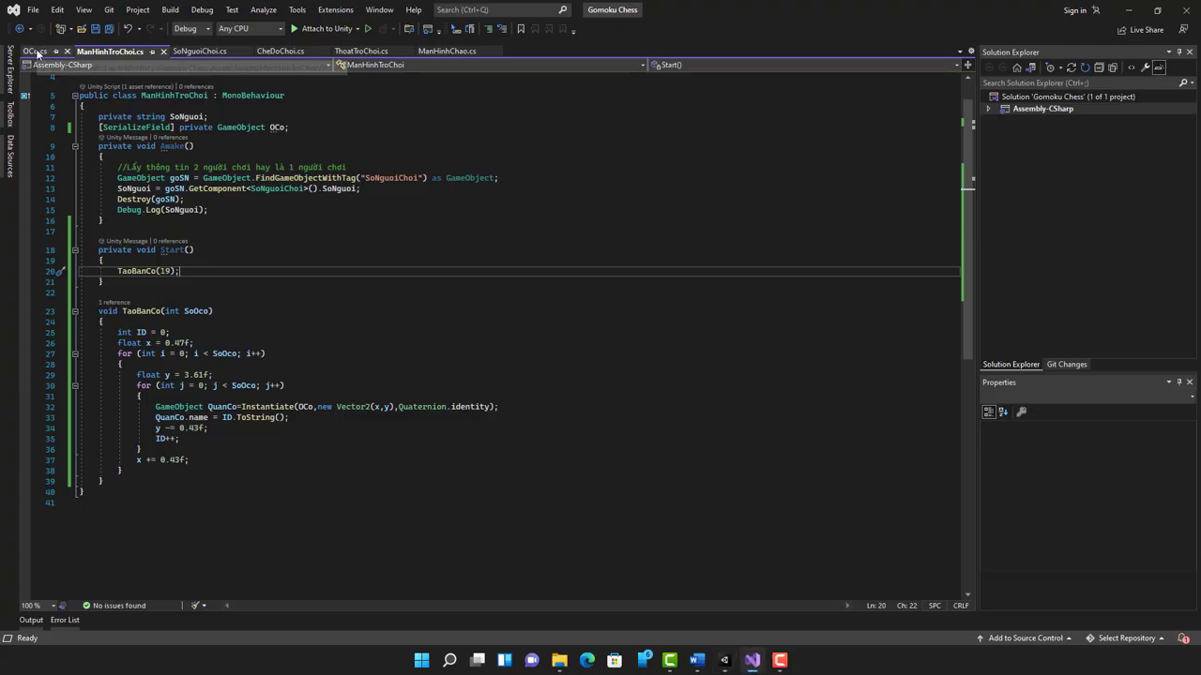
key("Return")
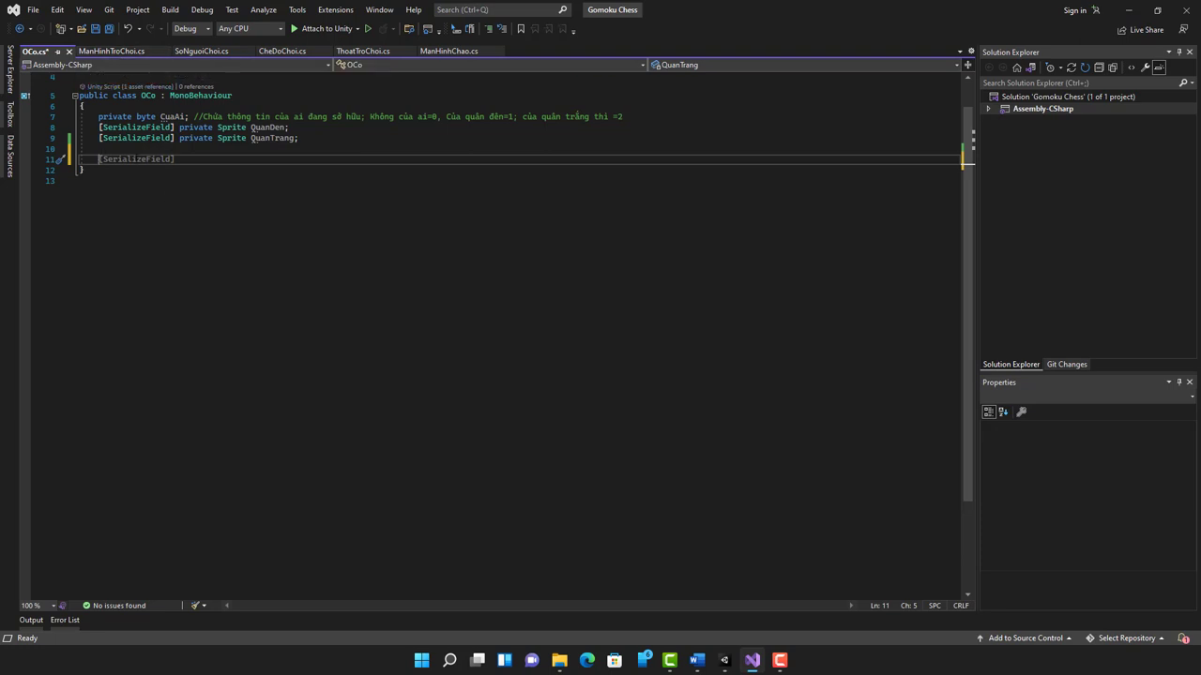
left_click(120, 48)
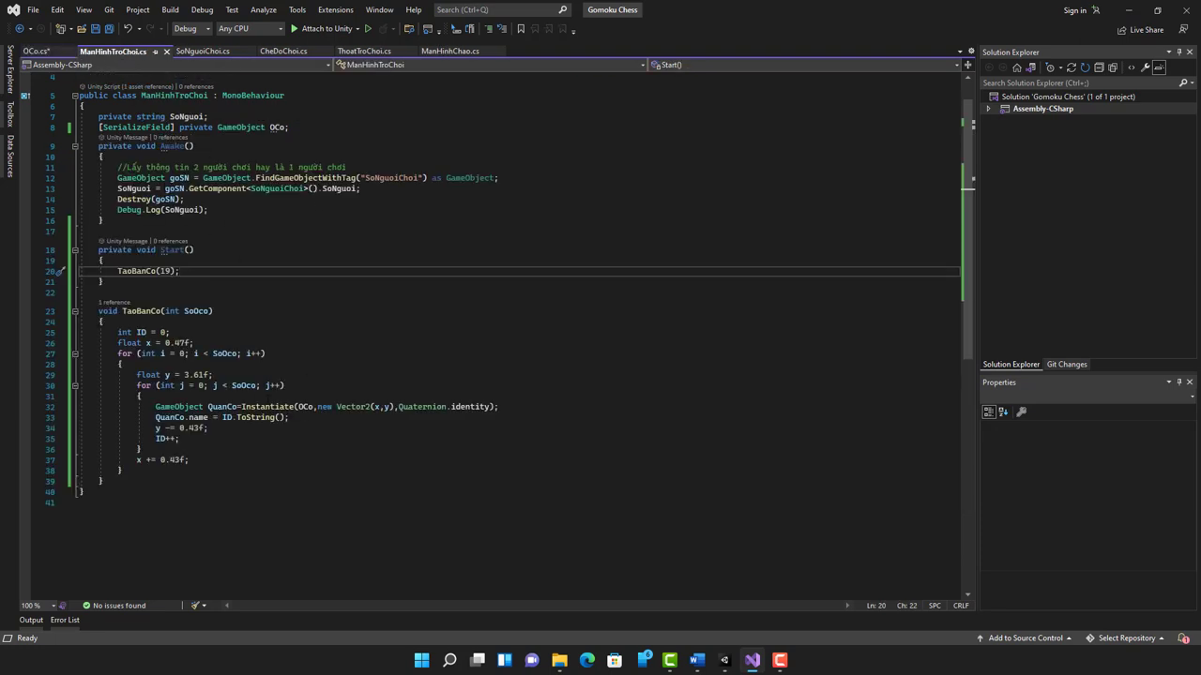
scroll(286, 421, "down", 1)
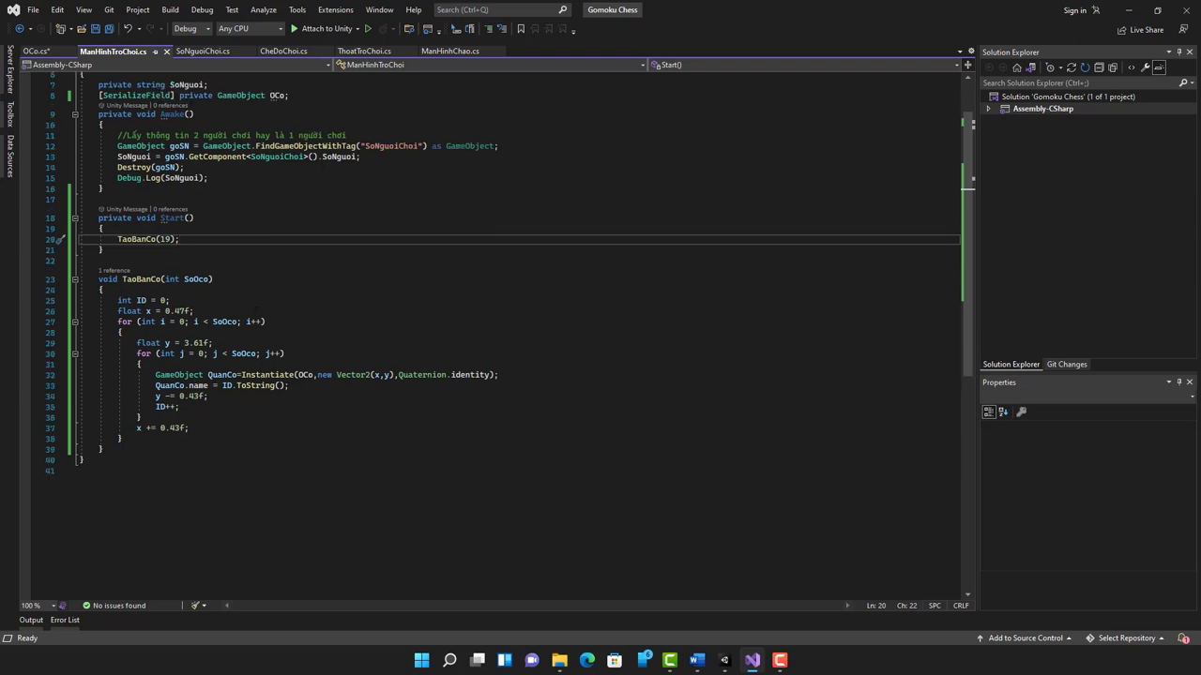
left_click(45, 53)
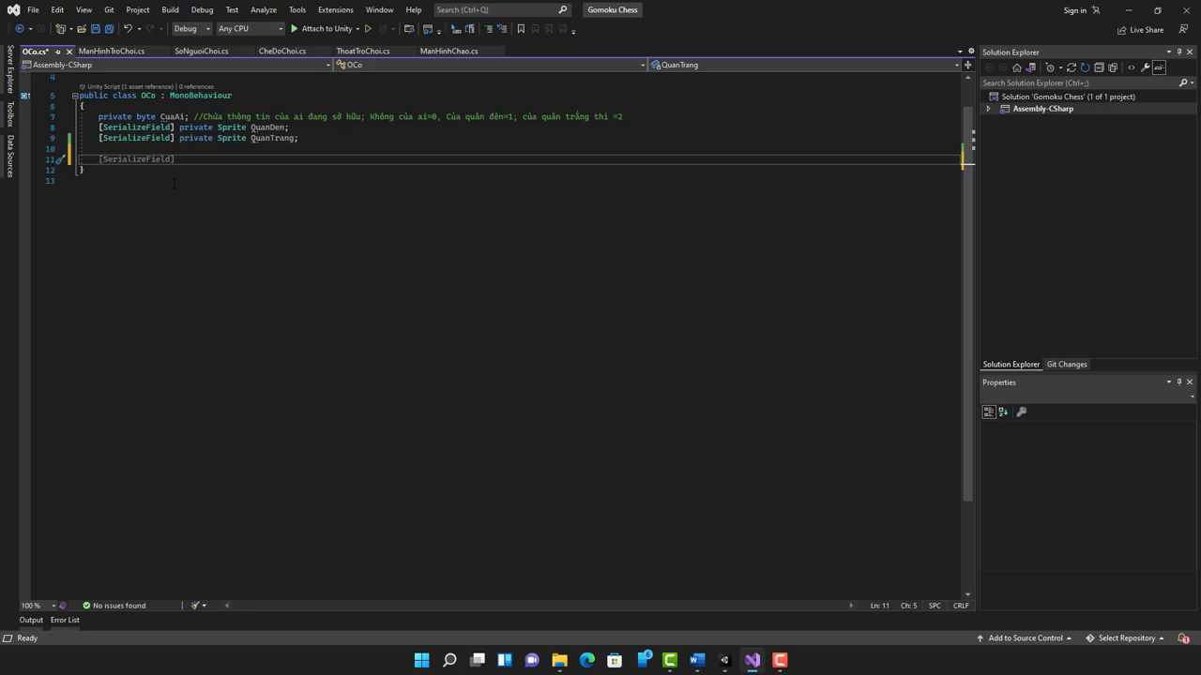
Declare 'public ManHinhTroChoi mhtc;' on line 11 below the sprite fields.
type("pu")
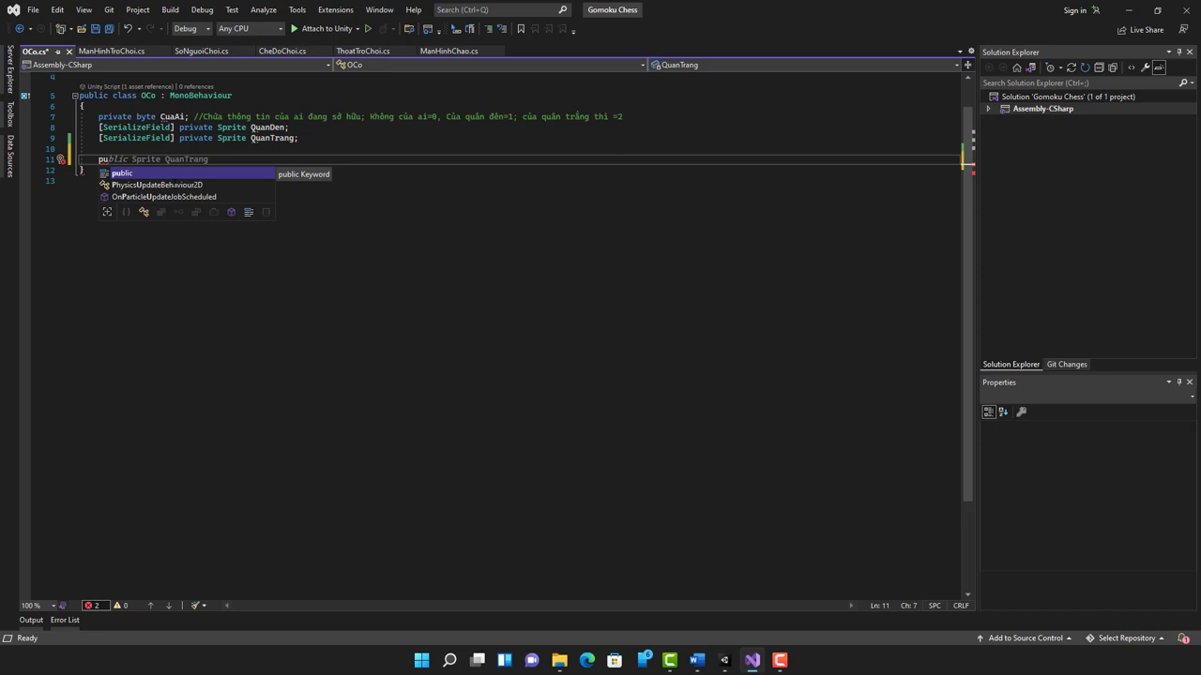
key("Tab")
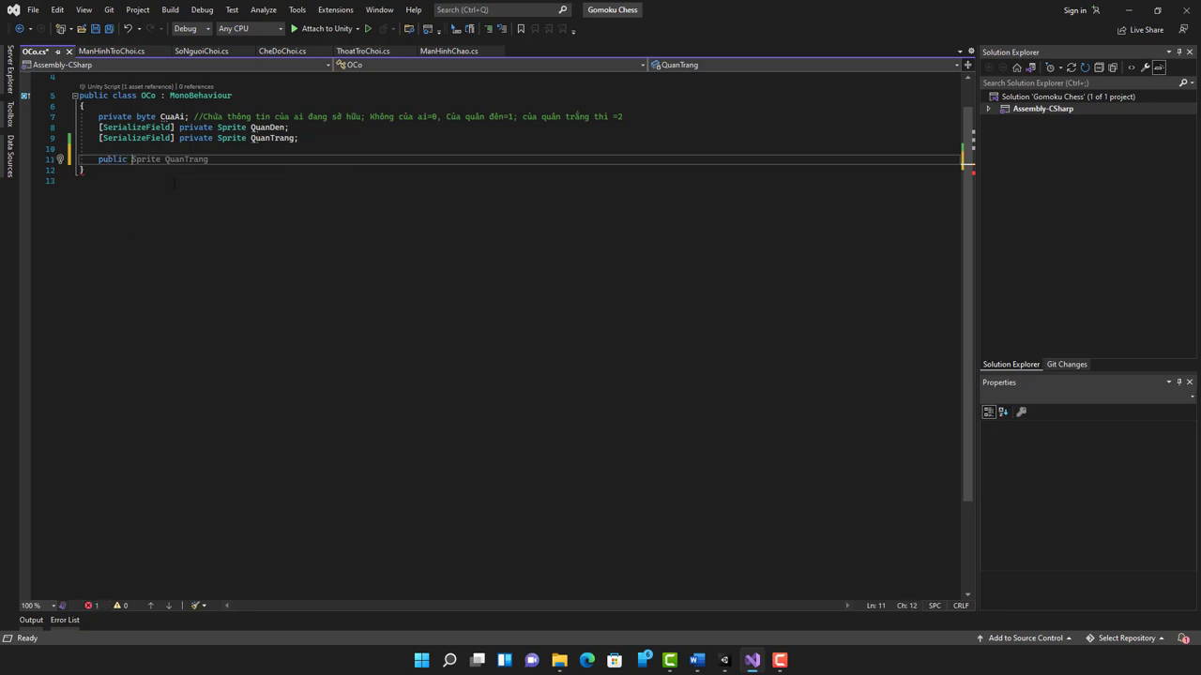
type("ManHinh")
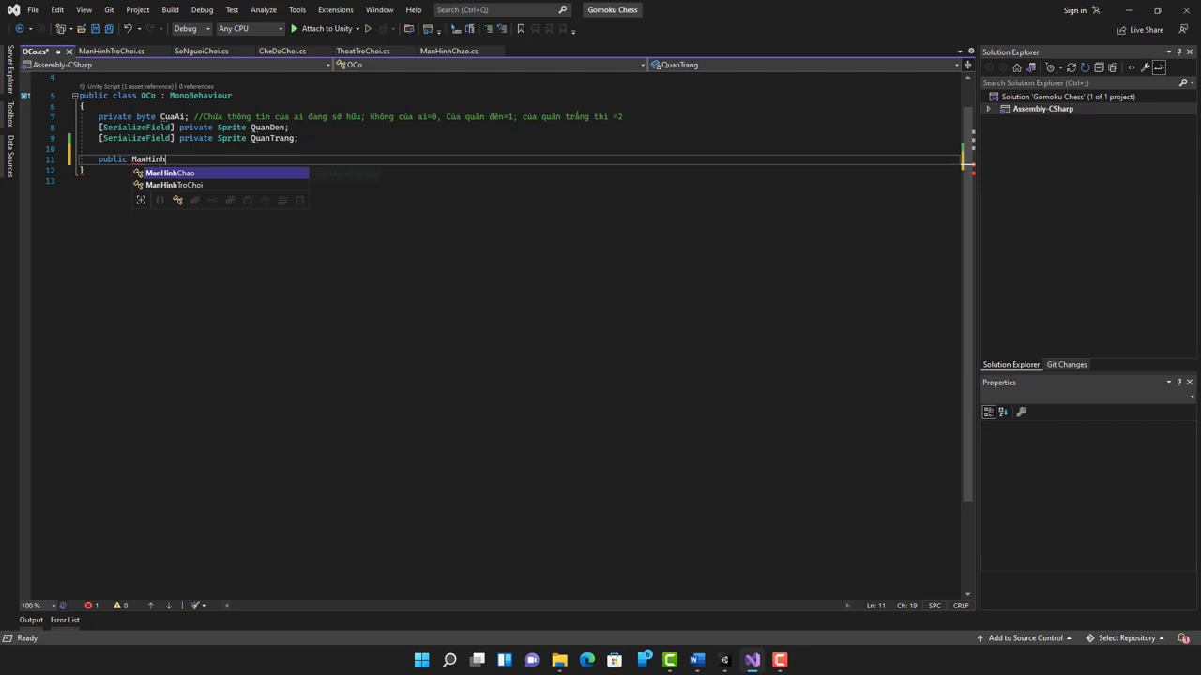
key("Down")
key("Tab")
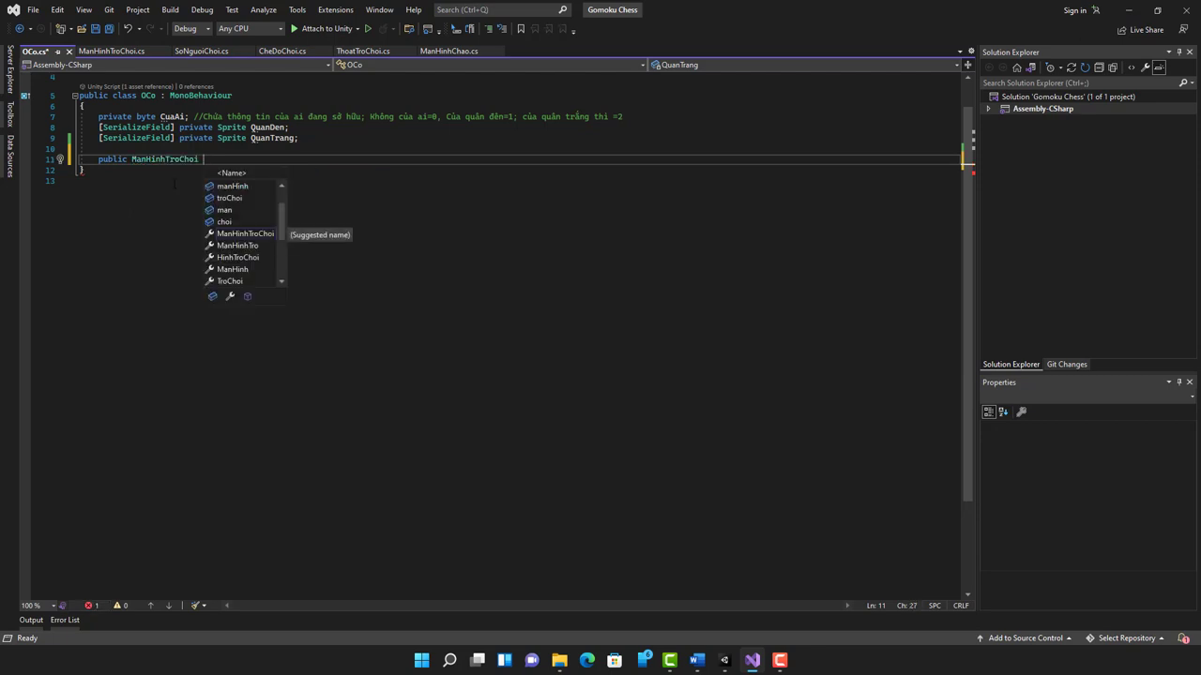
type("mhc")
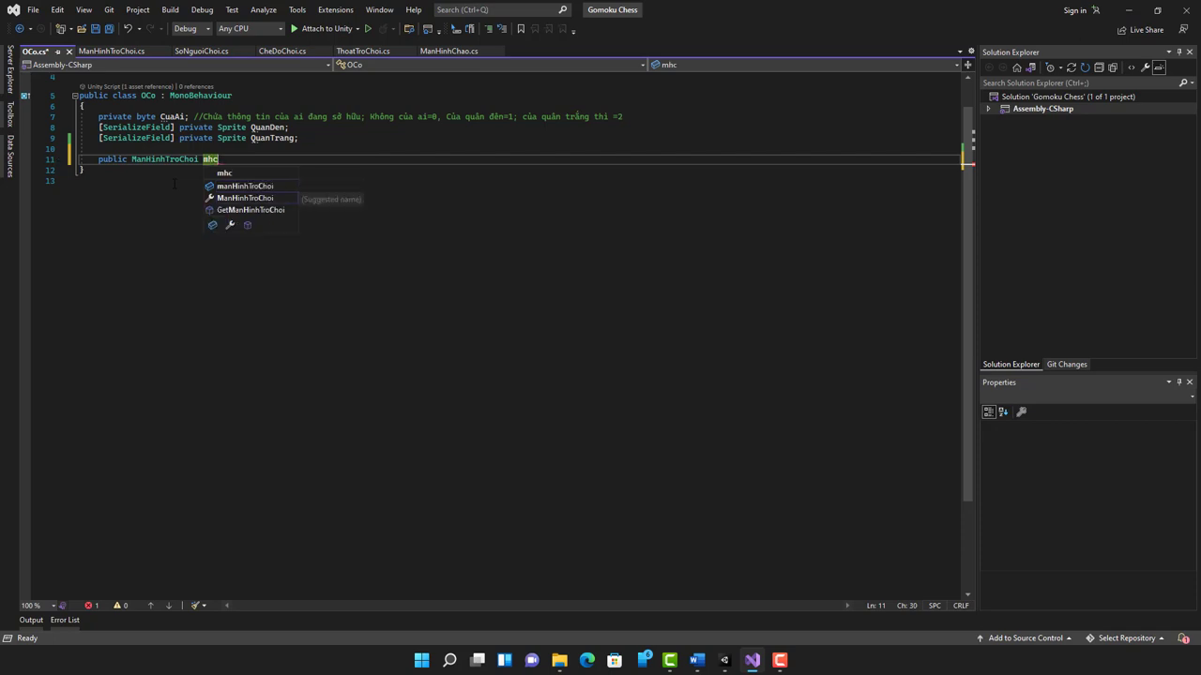
key("BackSpace")
type("tc")
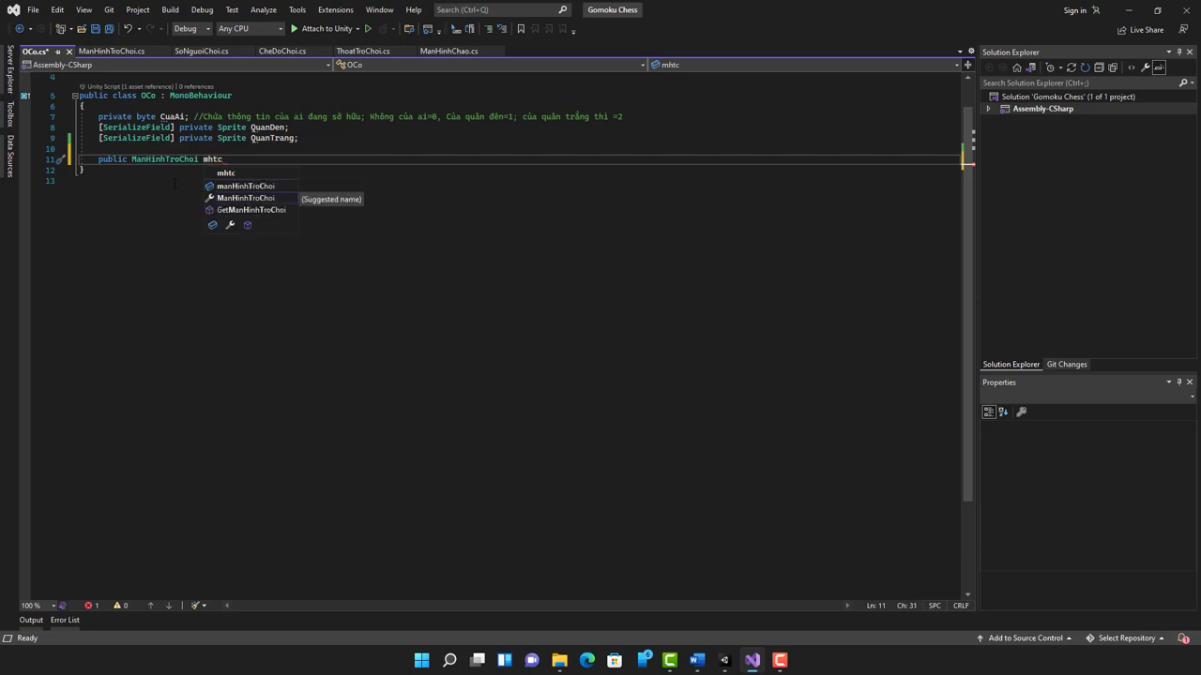
type(";")
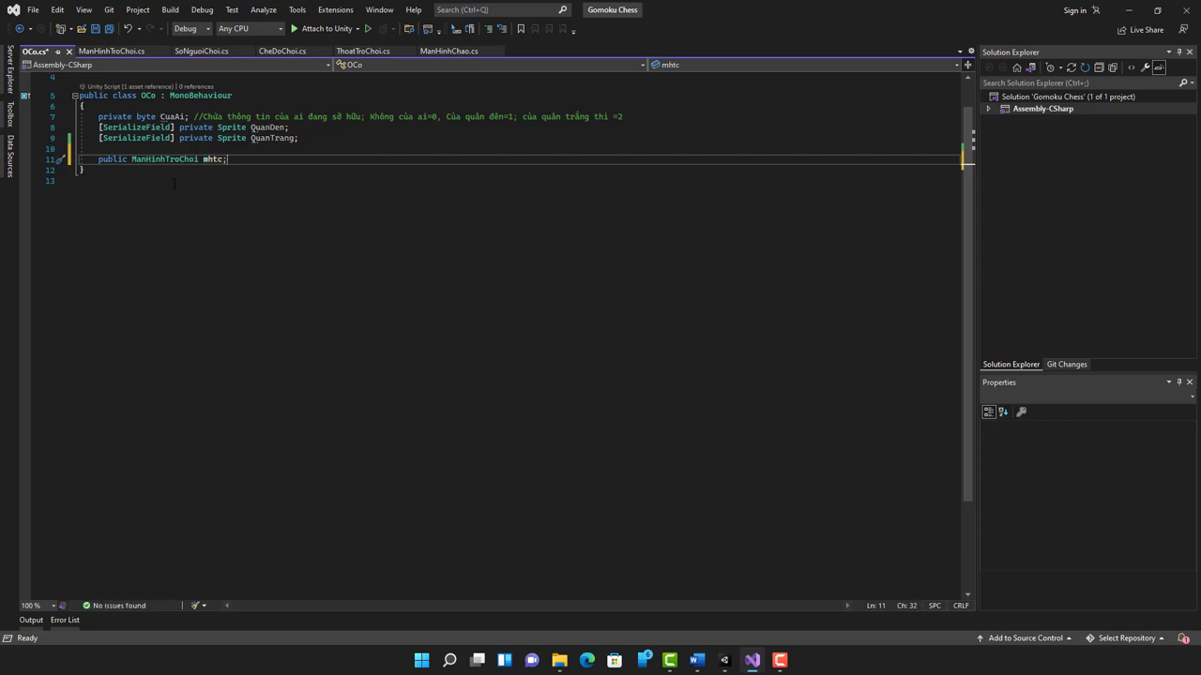
key("Return")
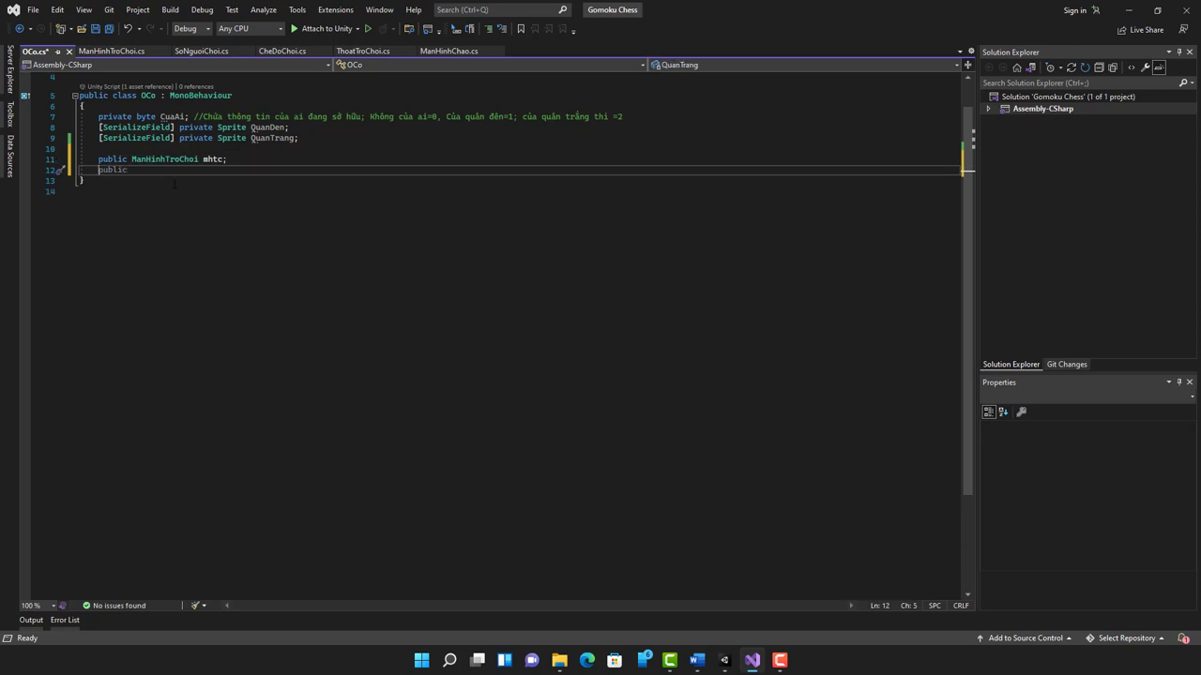
Change the mhtc field's modifier from public to private and start a new line below.
left_click_drag(132, 160, 194, 160)
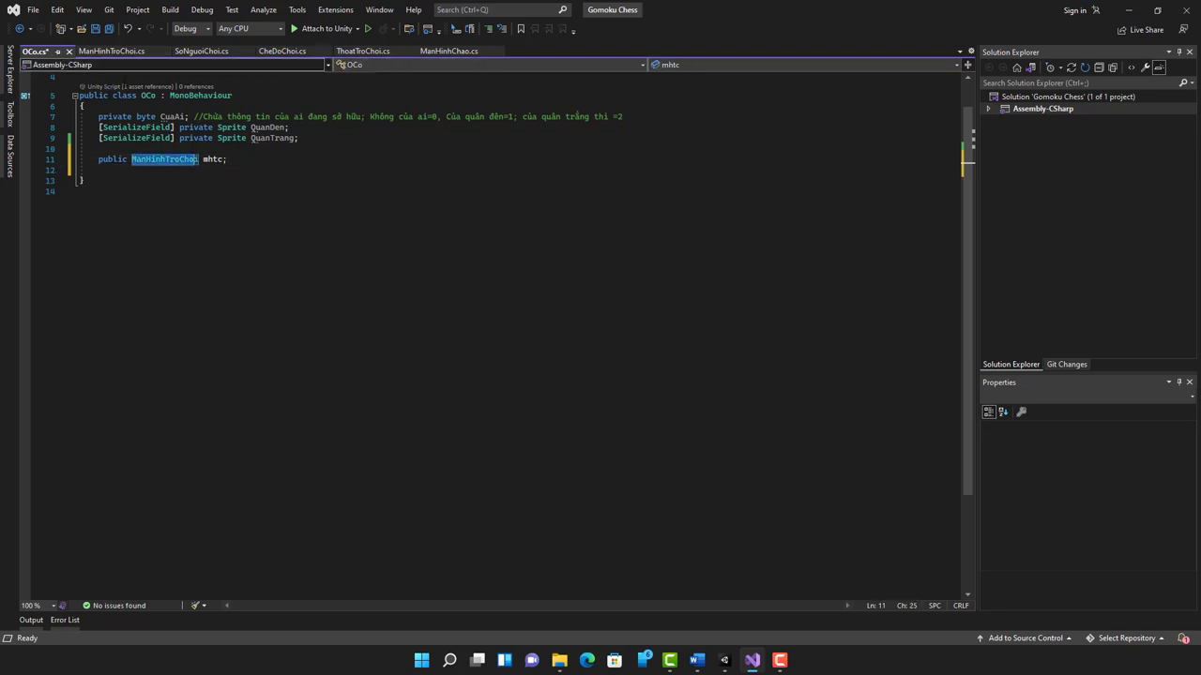
left_click_drag(126, 160, 105, 159)
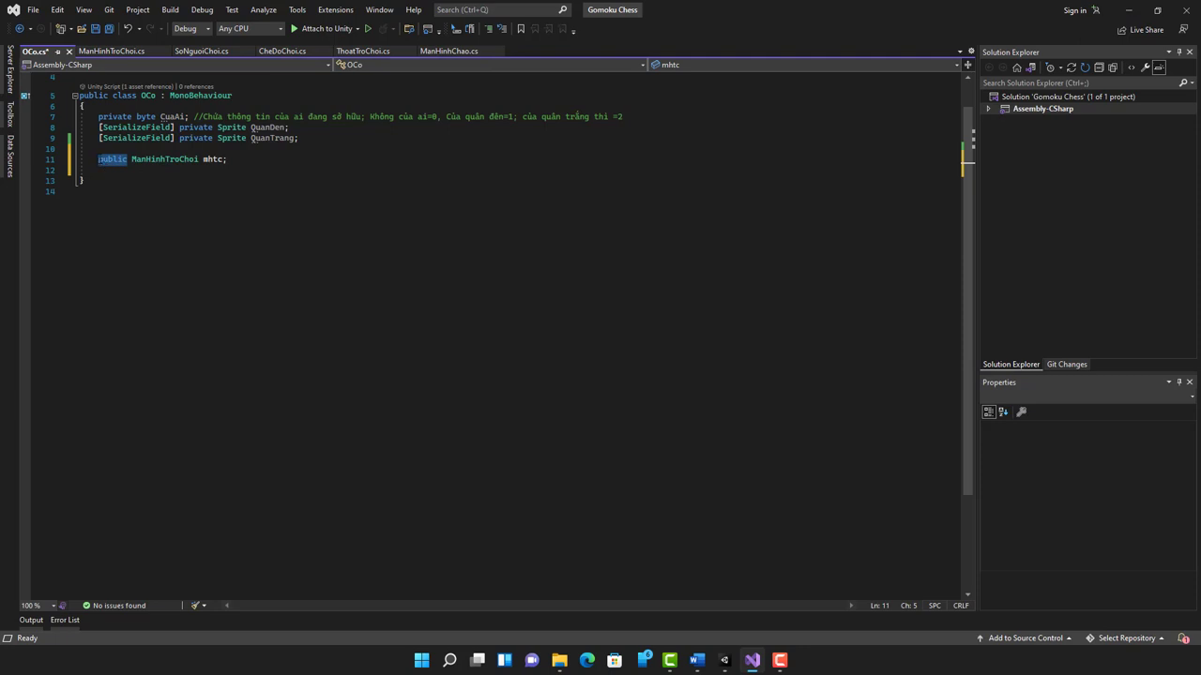
key("Left")
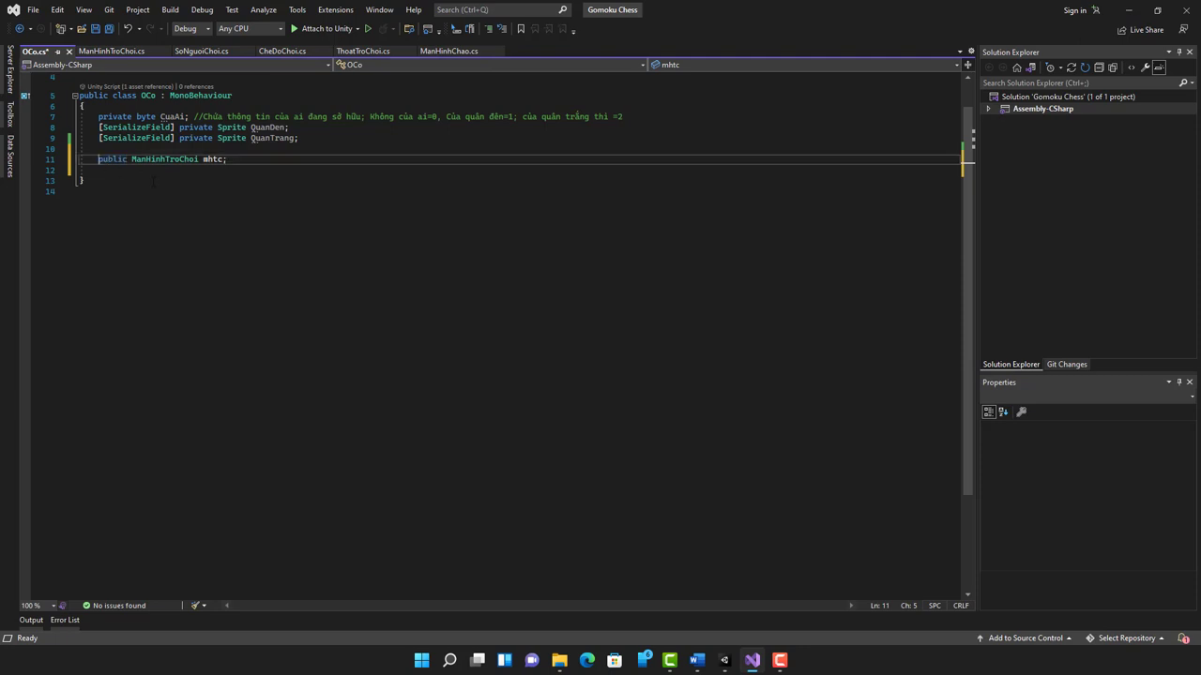
key("Delete")
key("Delete")
key("Delete")
key("Delete")
key("Delete")
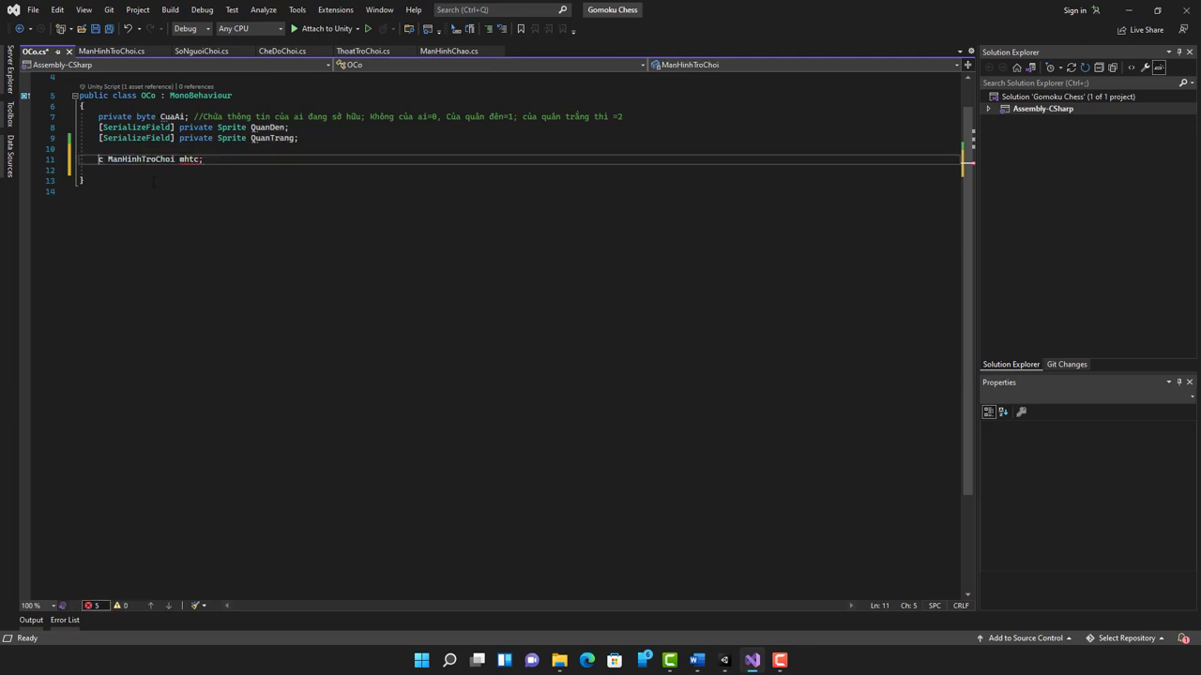
key("Delete")
type("pri")
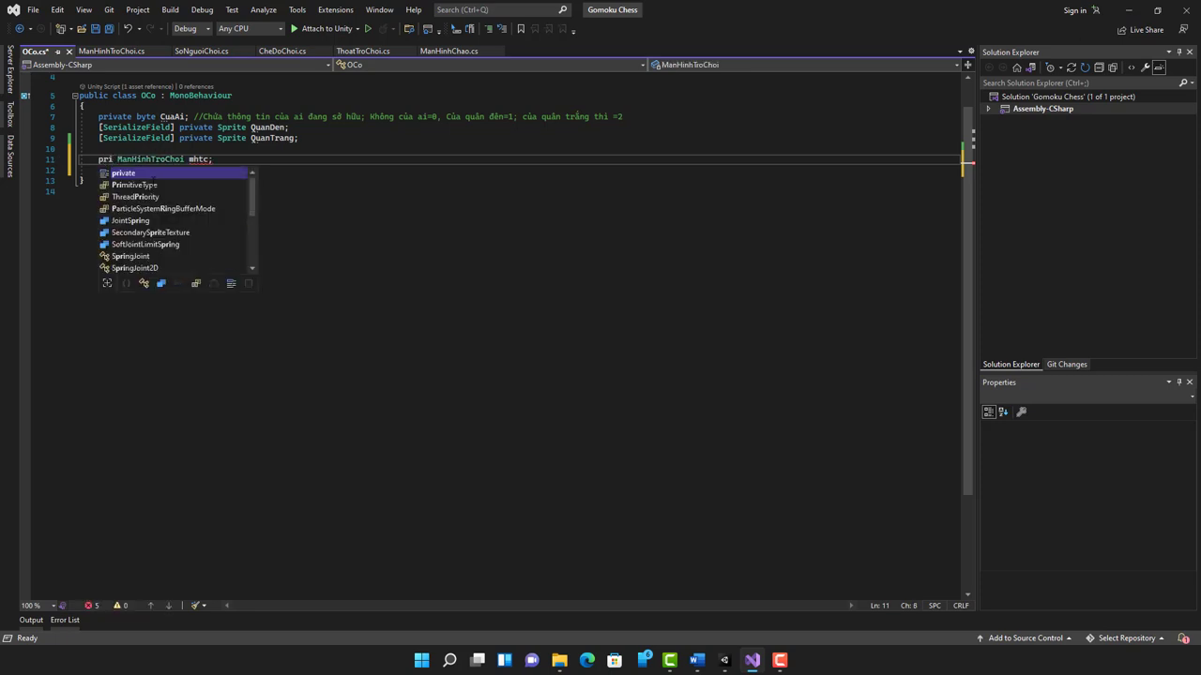
key("Tab")
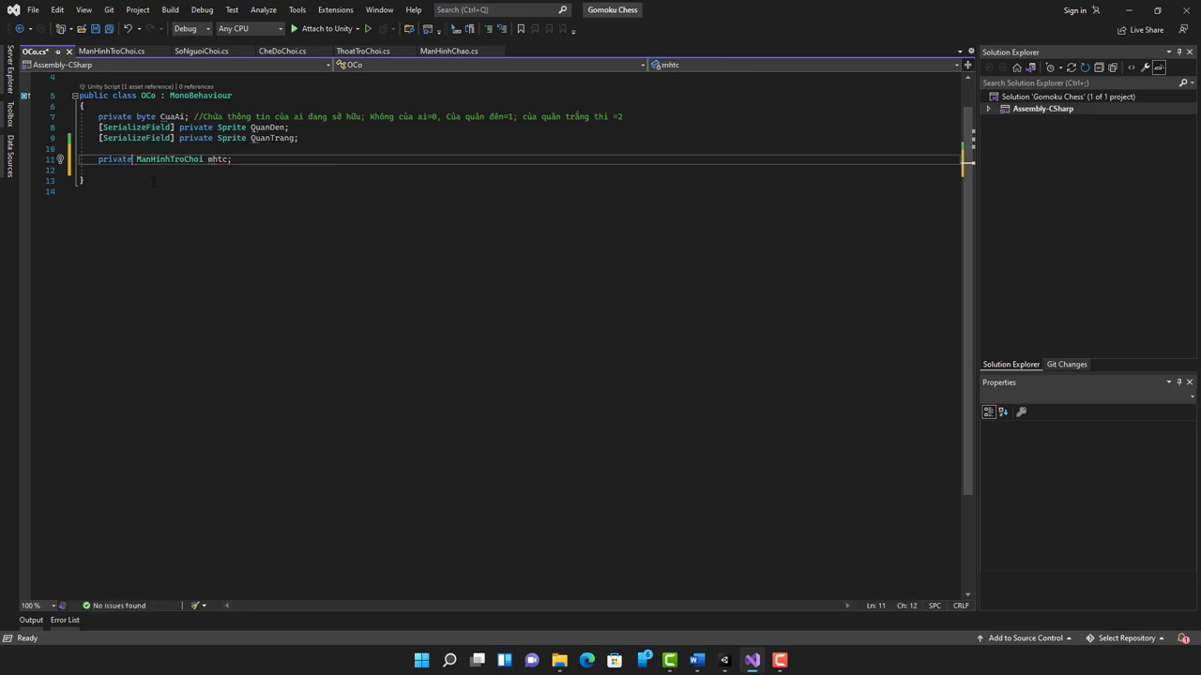
key("Down")
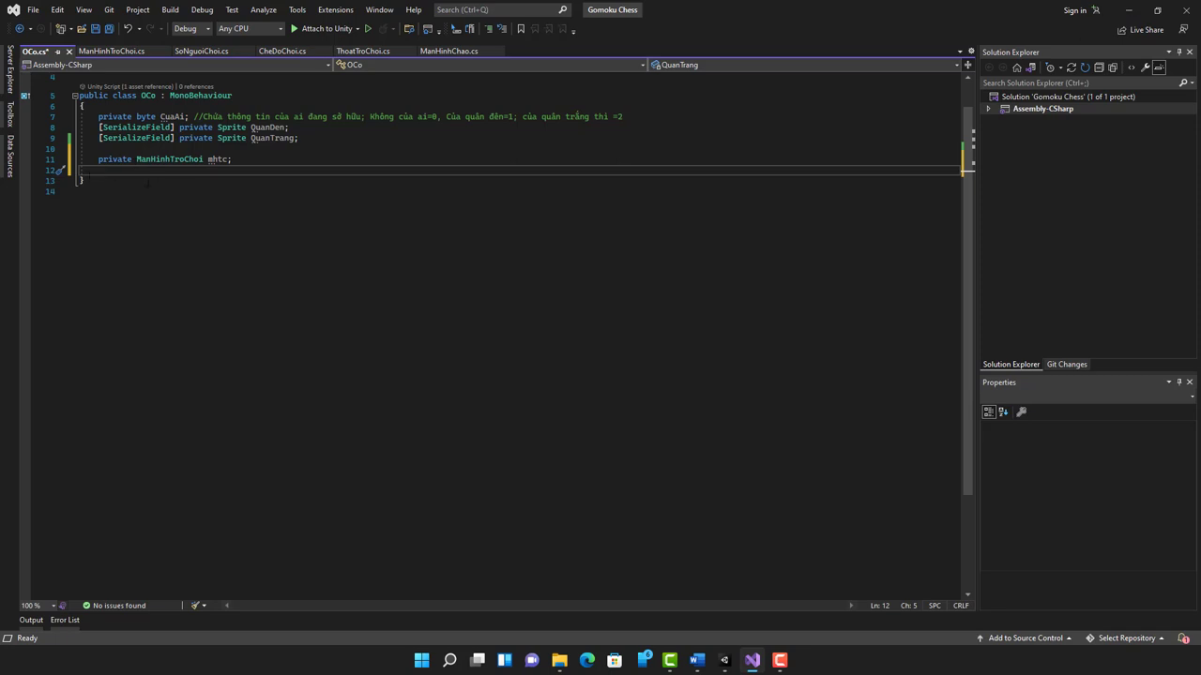
key("Return")
Add an empty private void Awake() method to OCo.cs.
type("private ")
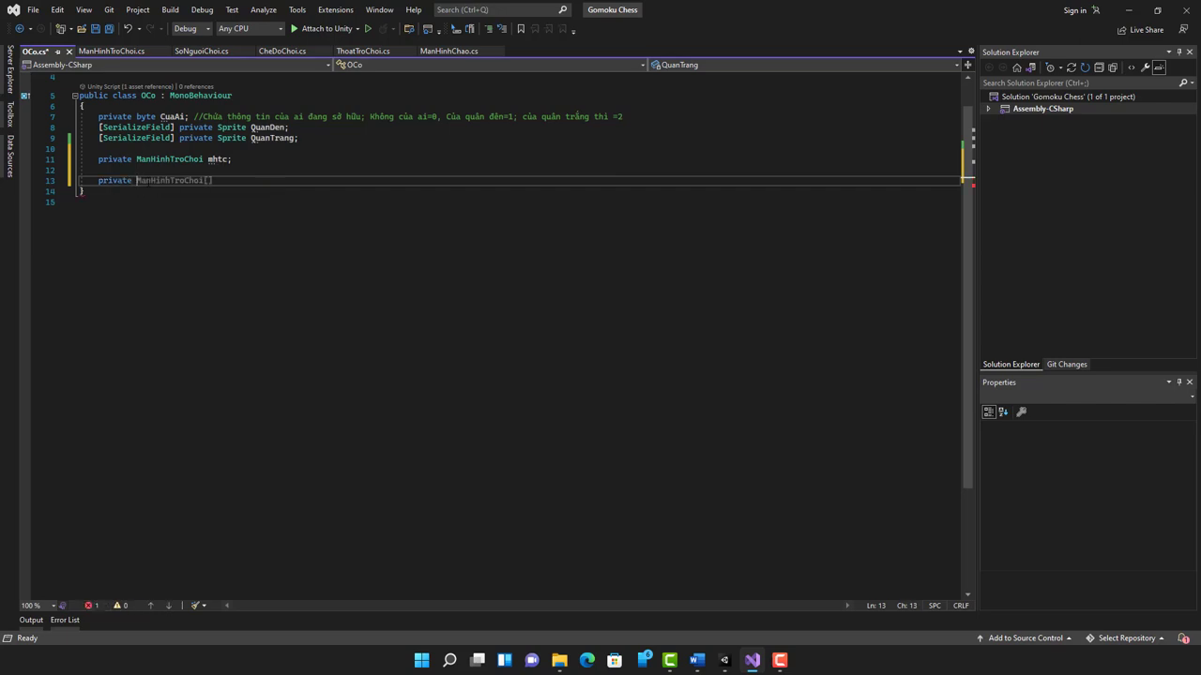
type("vo")
key("Tab")
type("A")
key("Tab")
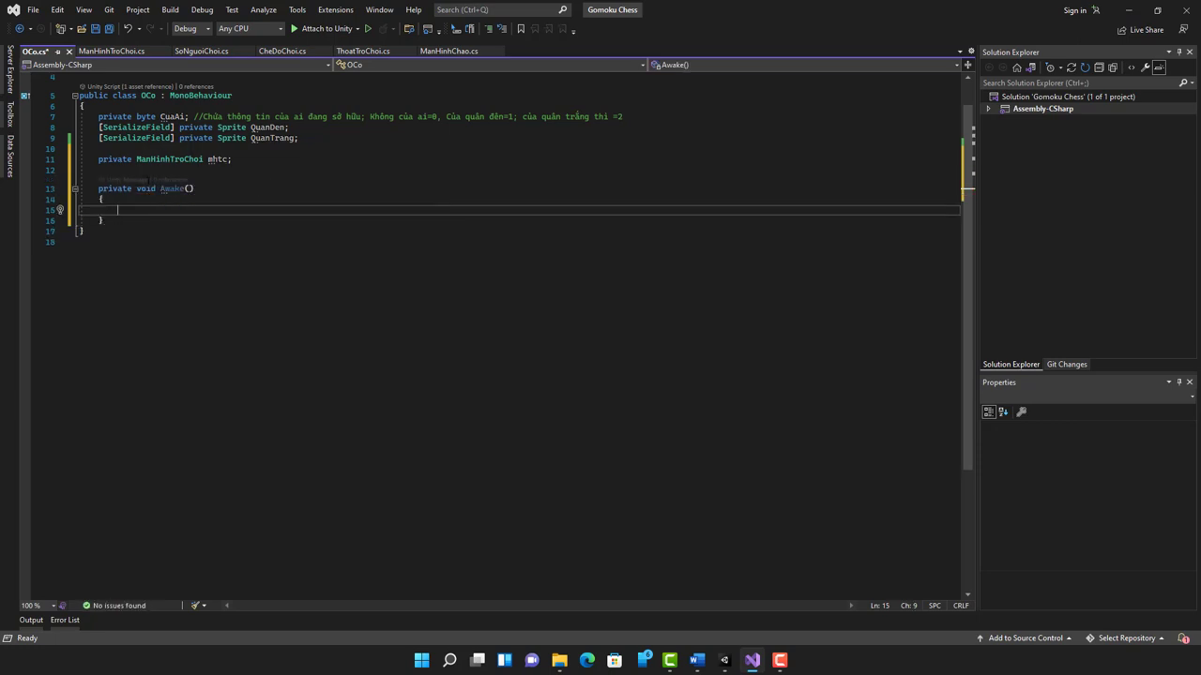
Begin Awake's body with mhtc = GameObject.FindGameObjectWithTag, then bring Unity to the front.
type("mh")
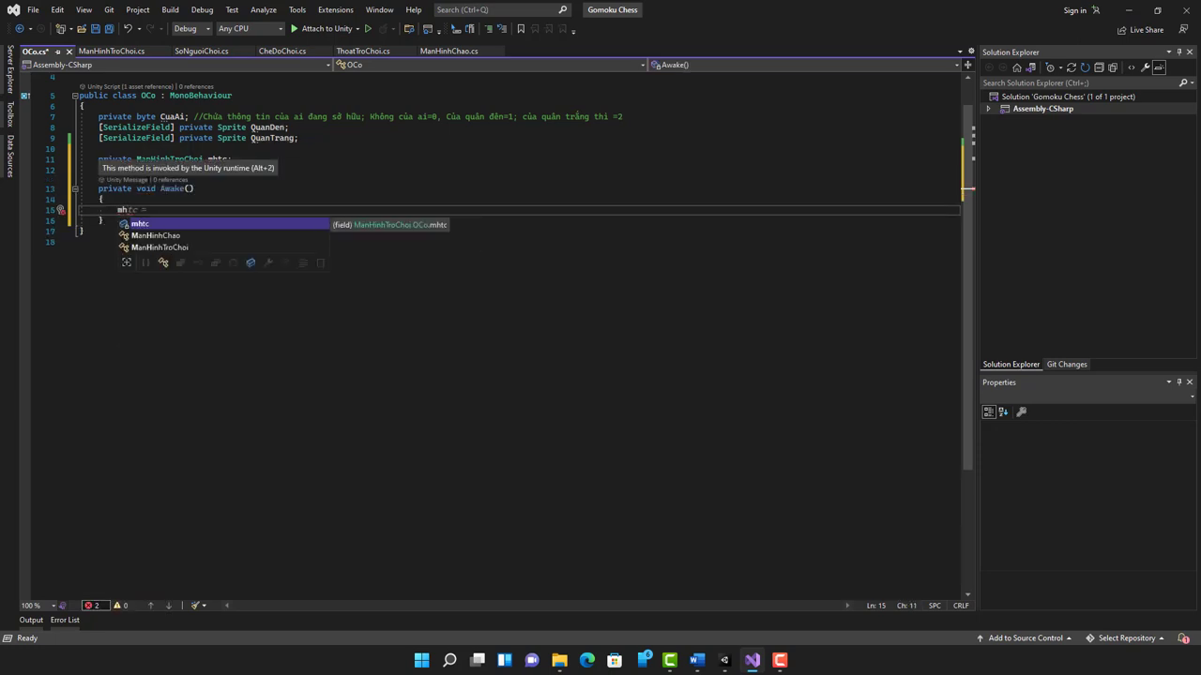
key("Tab")
type("= ")
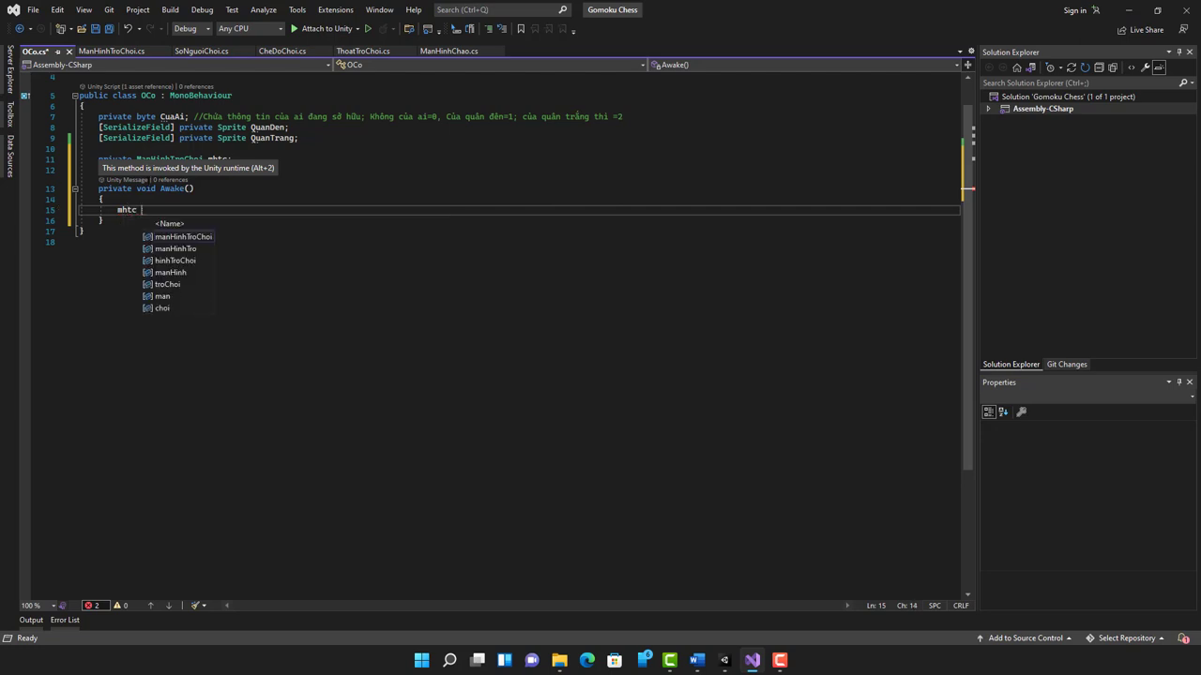
type("Game")
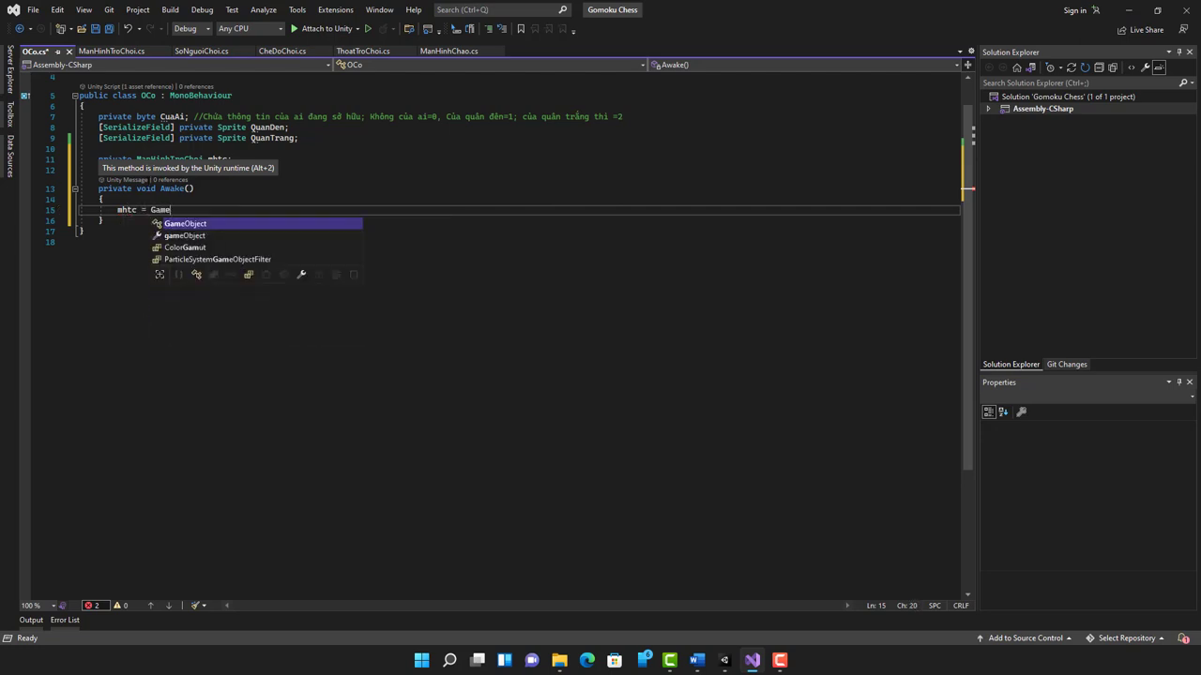
key("Tab")
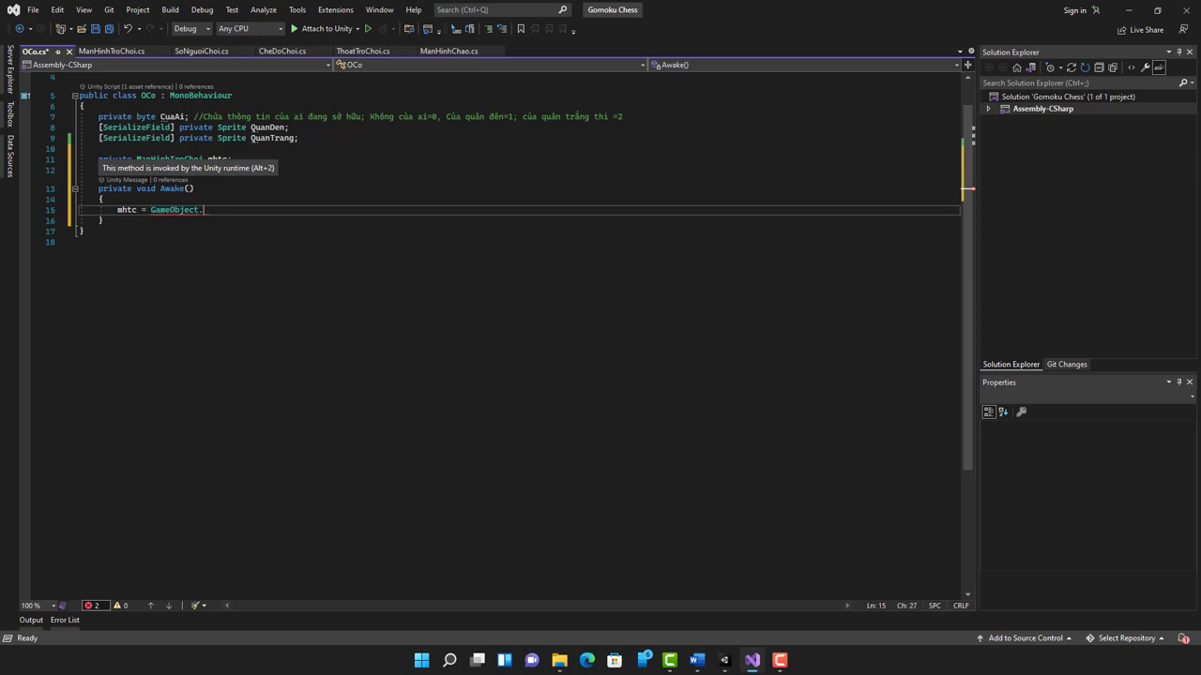
type(".F")
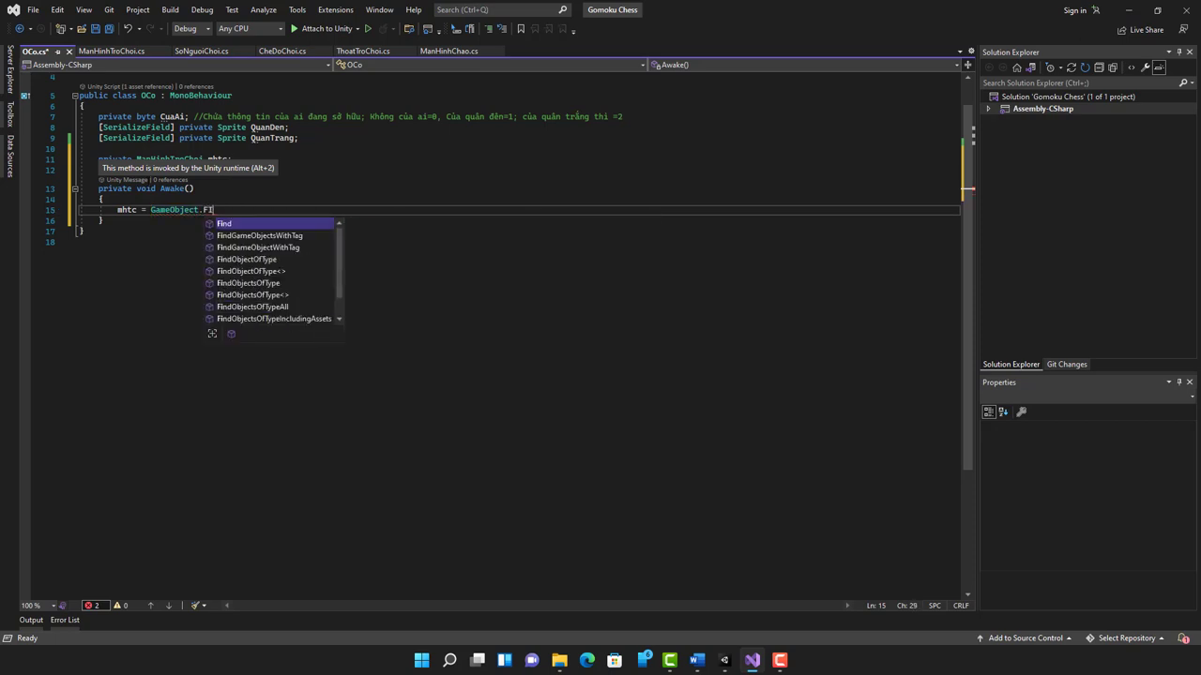
key("Down")
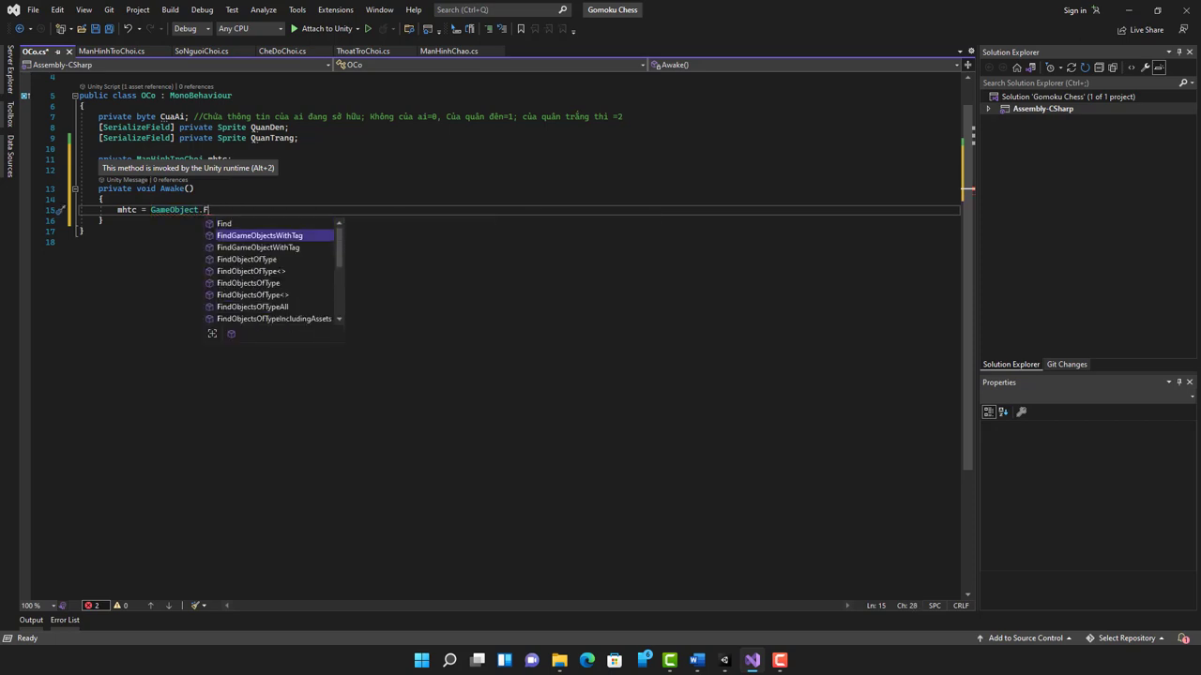
key("Down")
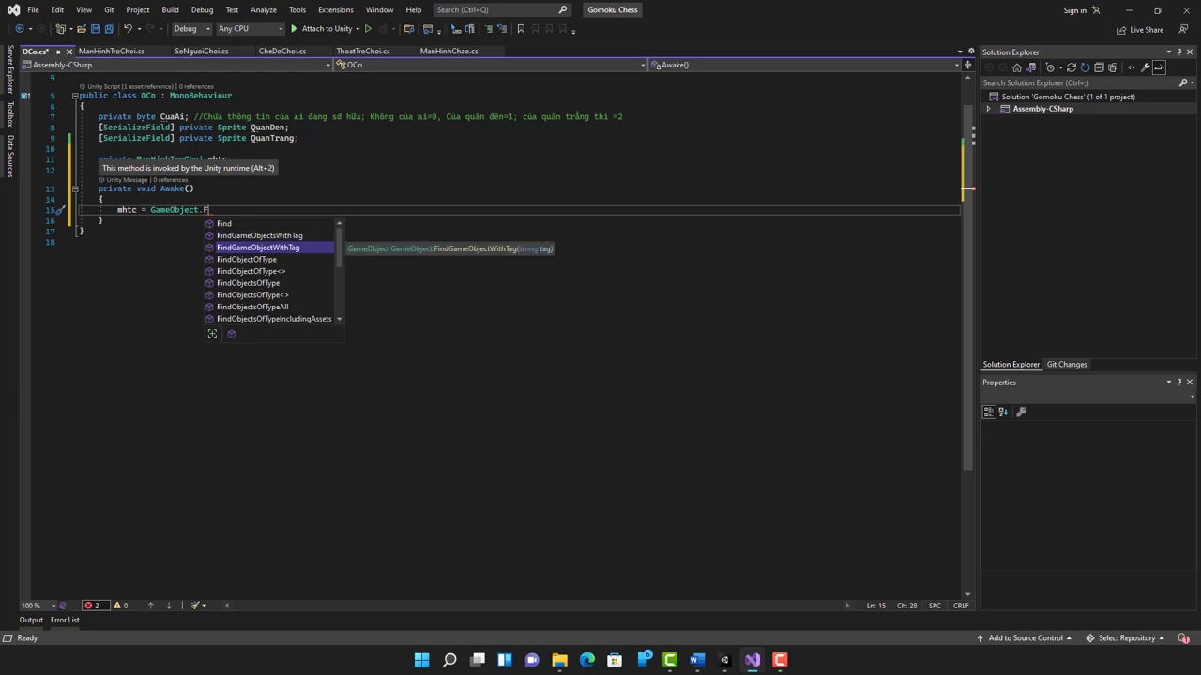
key("Tab")
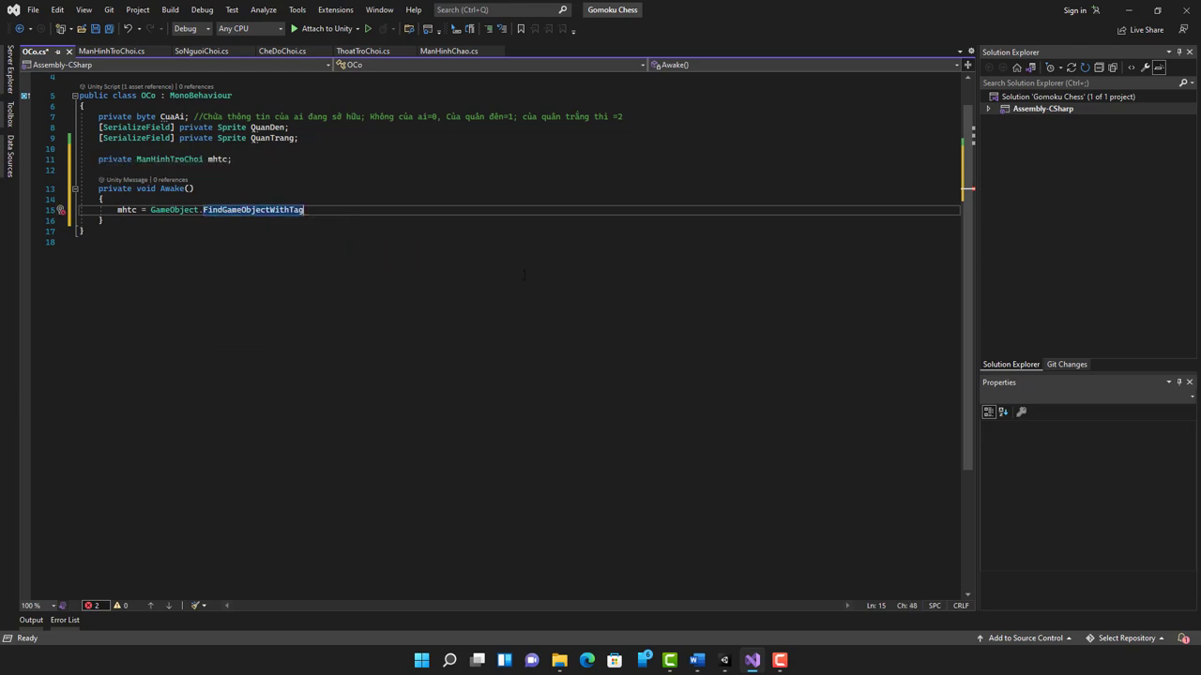
left_click(724, 660)
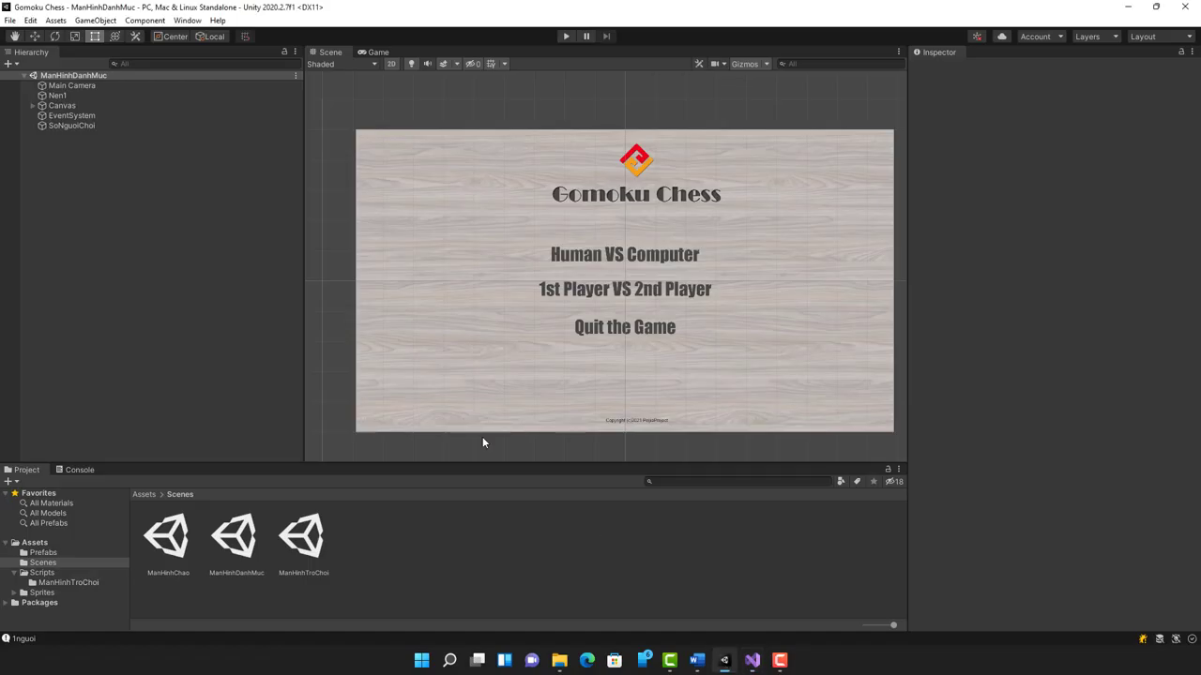
Look over the Main Camera's Inspector settings, then return to OCo.cs in Visual Studio.
left_click(66, 87)
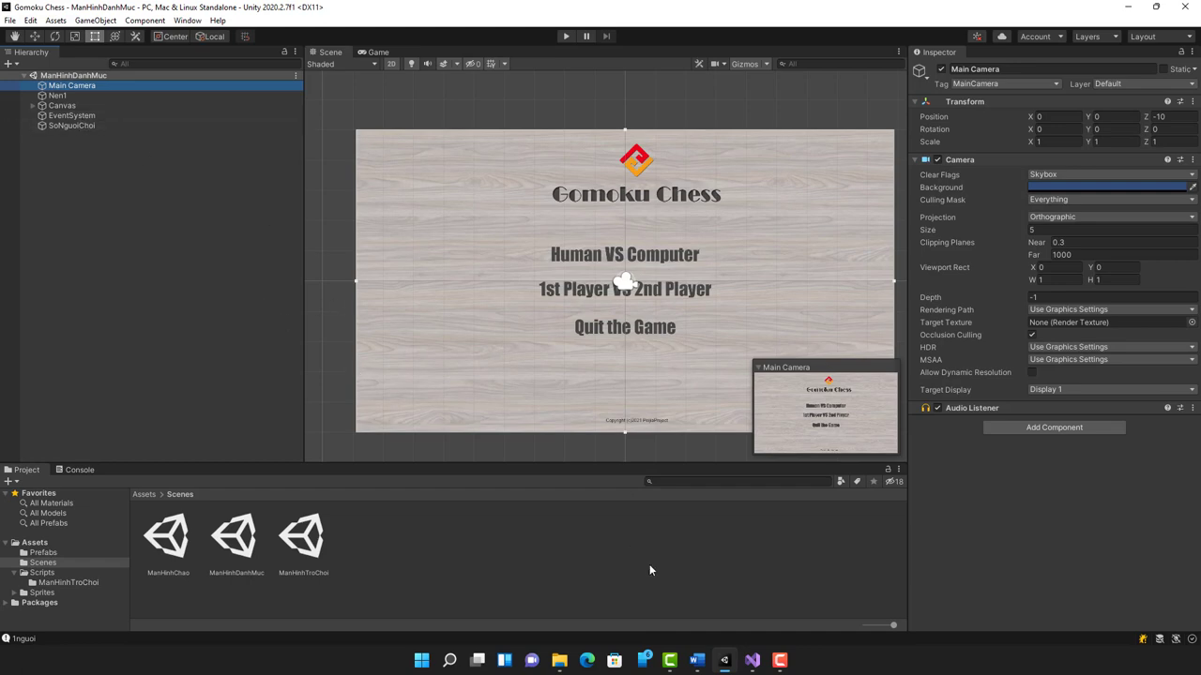
left_click(750, 662)
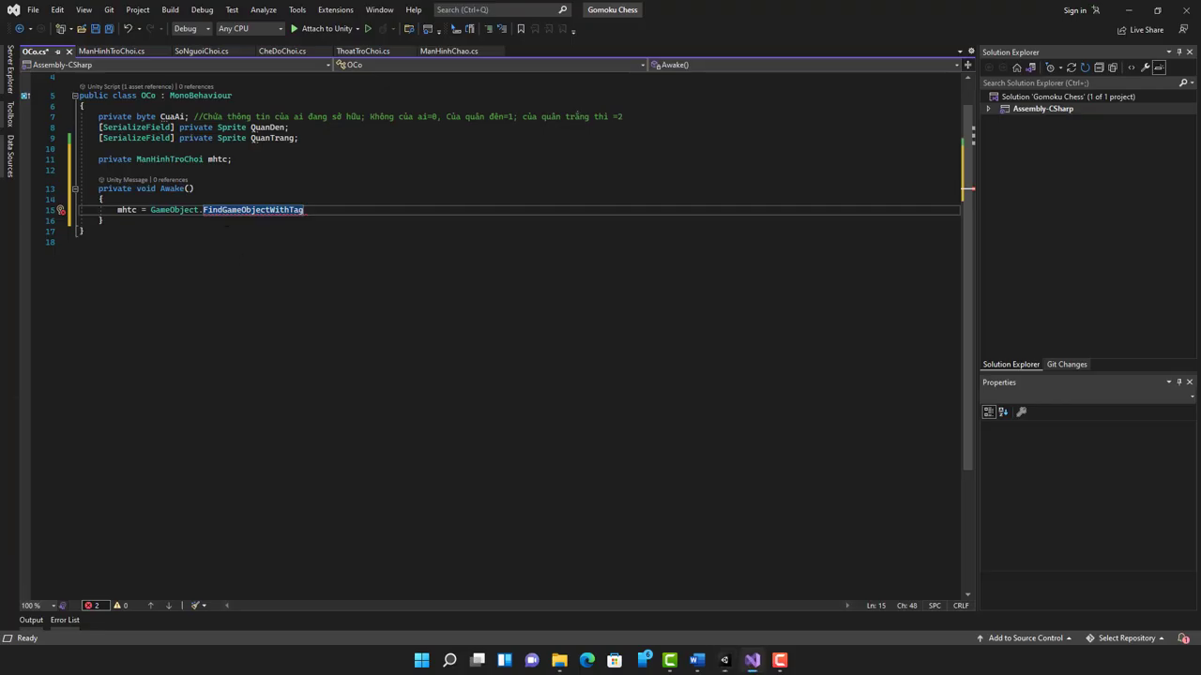
Change the Awake call to mhtc = GameObject.FindObjectOfType<ManHinhTroChoi>();.
key("ctrl+shift+Left")
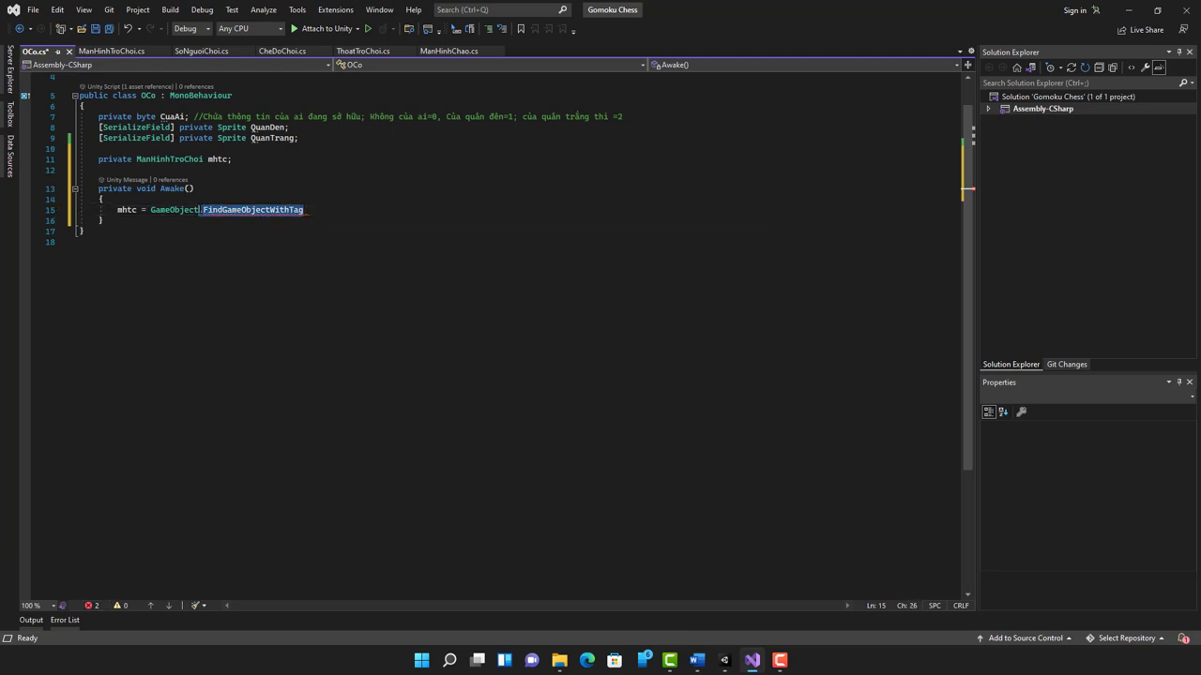
key("ctrl+shift+Left")
key("ctrl+shift+Left")
type(".")
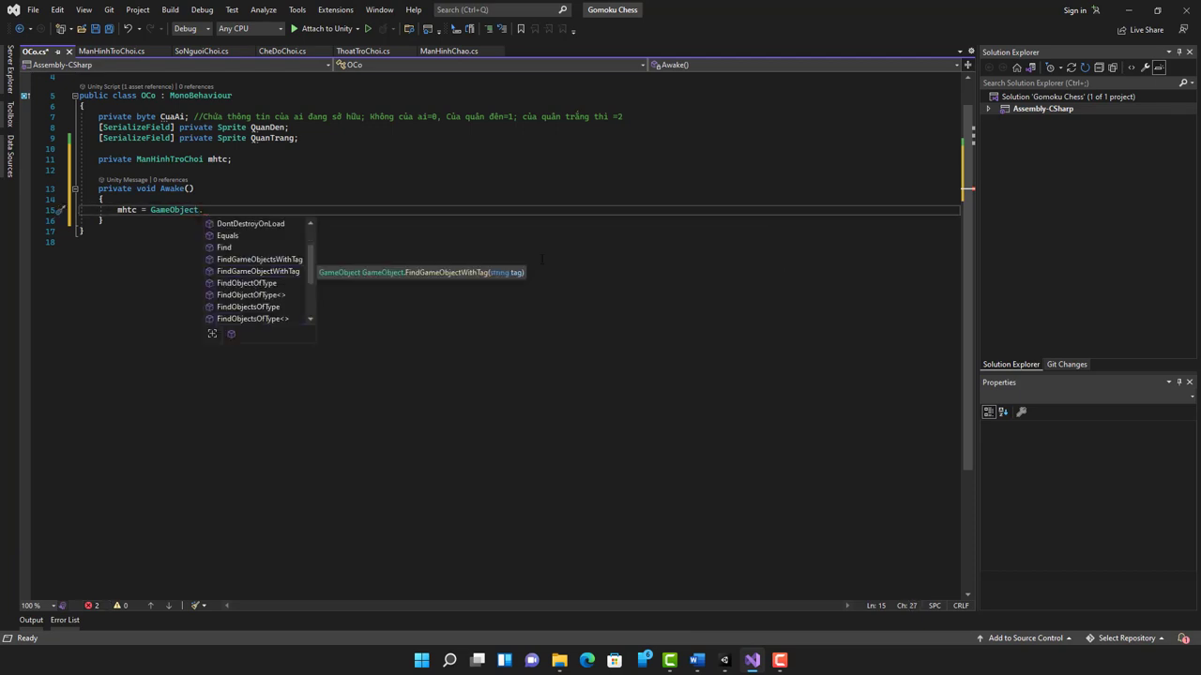
type("f")
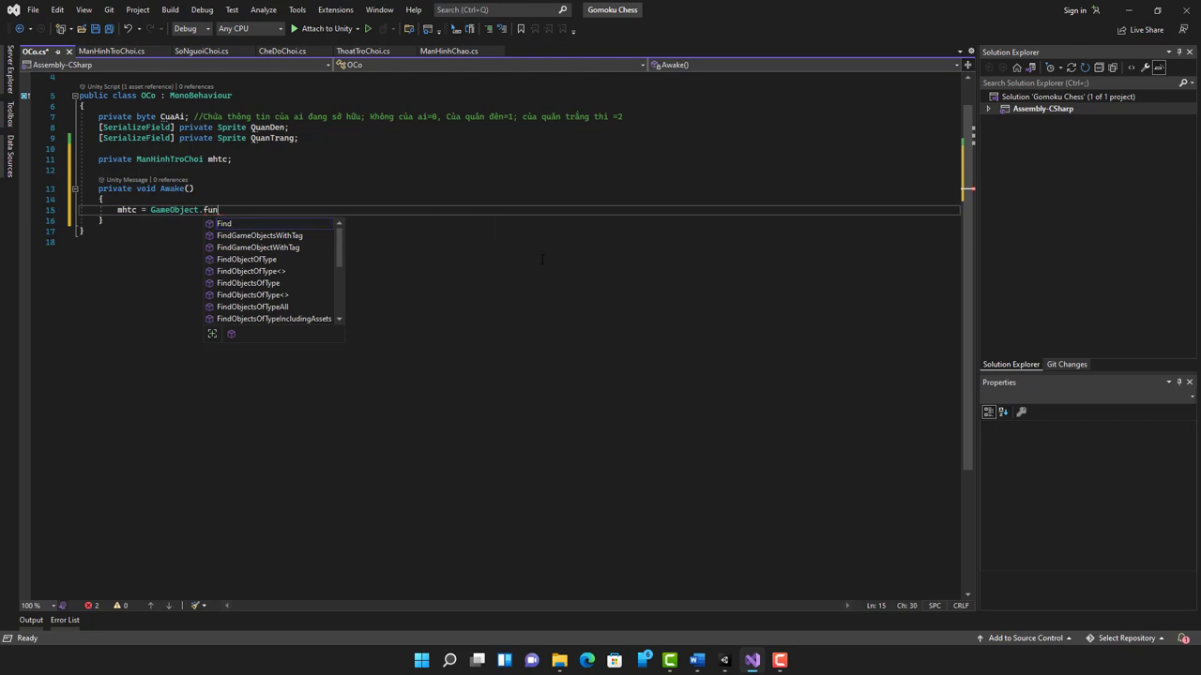
type("ind(")
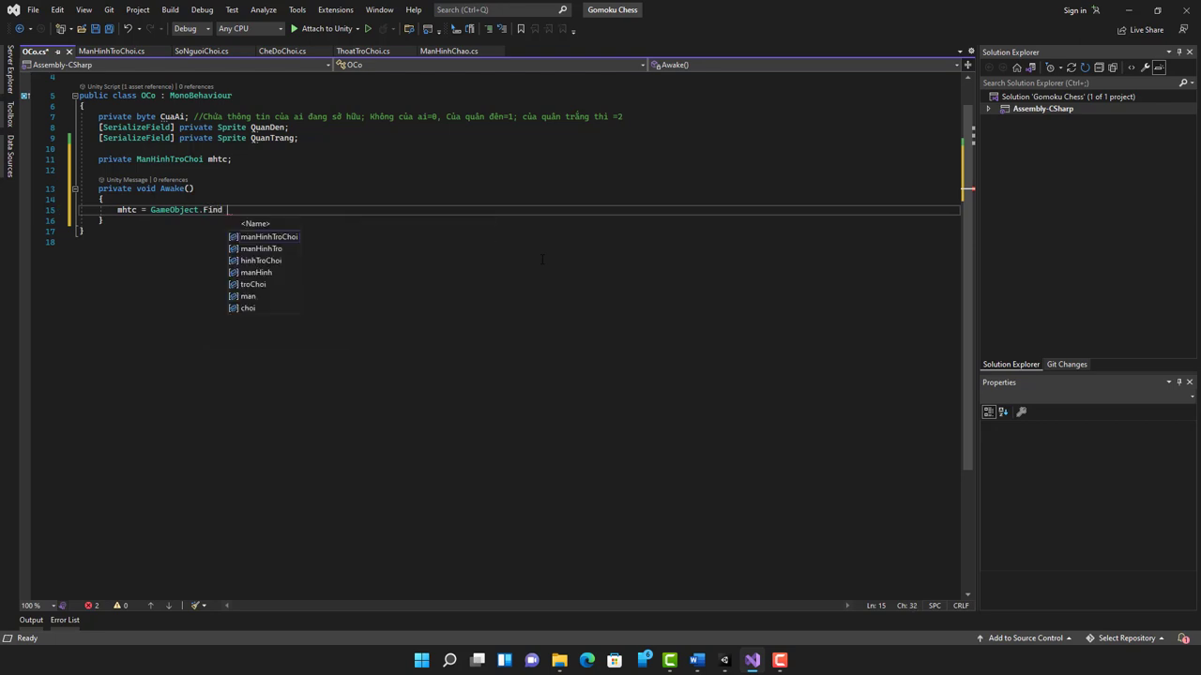
key("Tab")
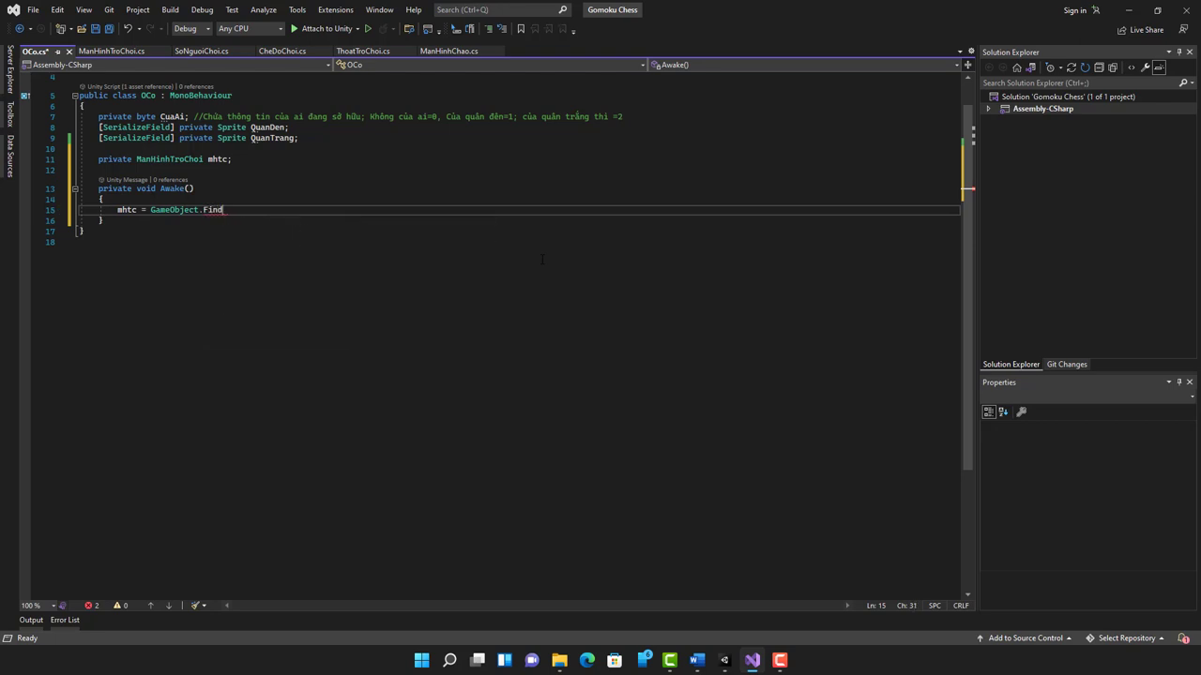
type("(")
key("BackSpace")
key("BackSpace")
key("BackSpace")
key("BackSpace")
key("BackSpace")
key("ctrl+space")
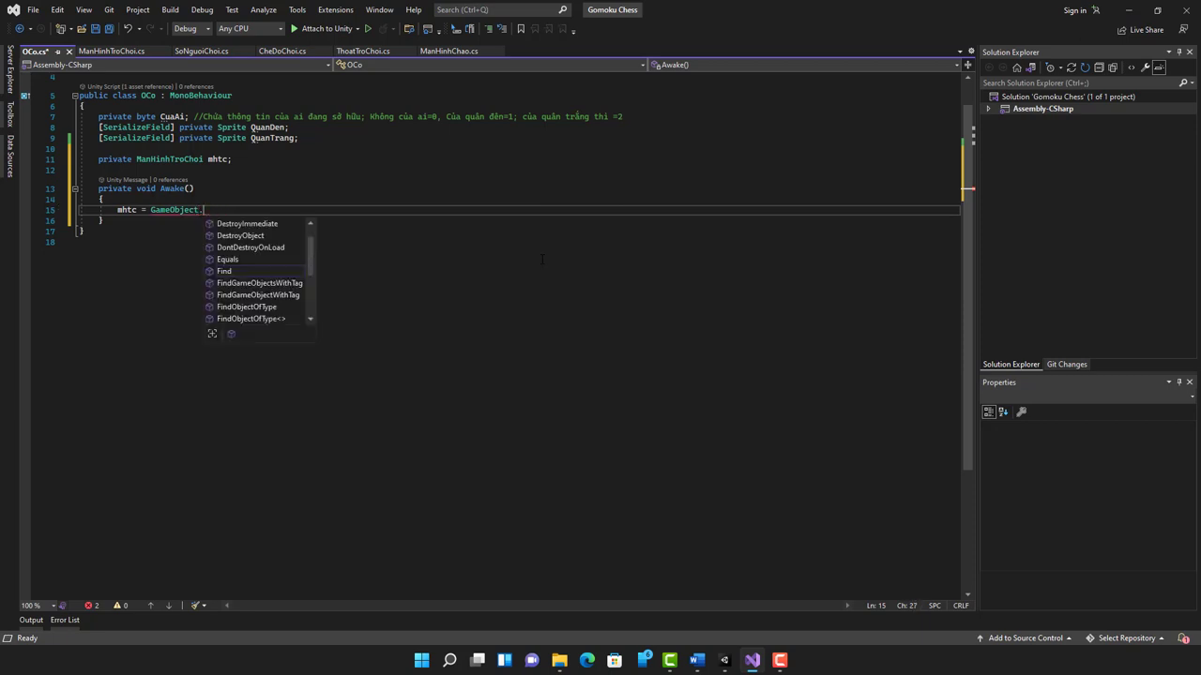
type("Fin")
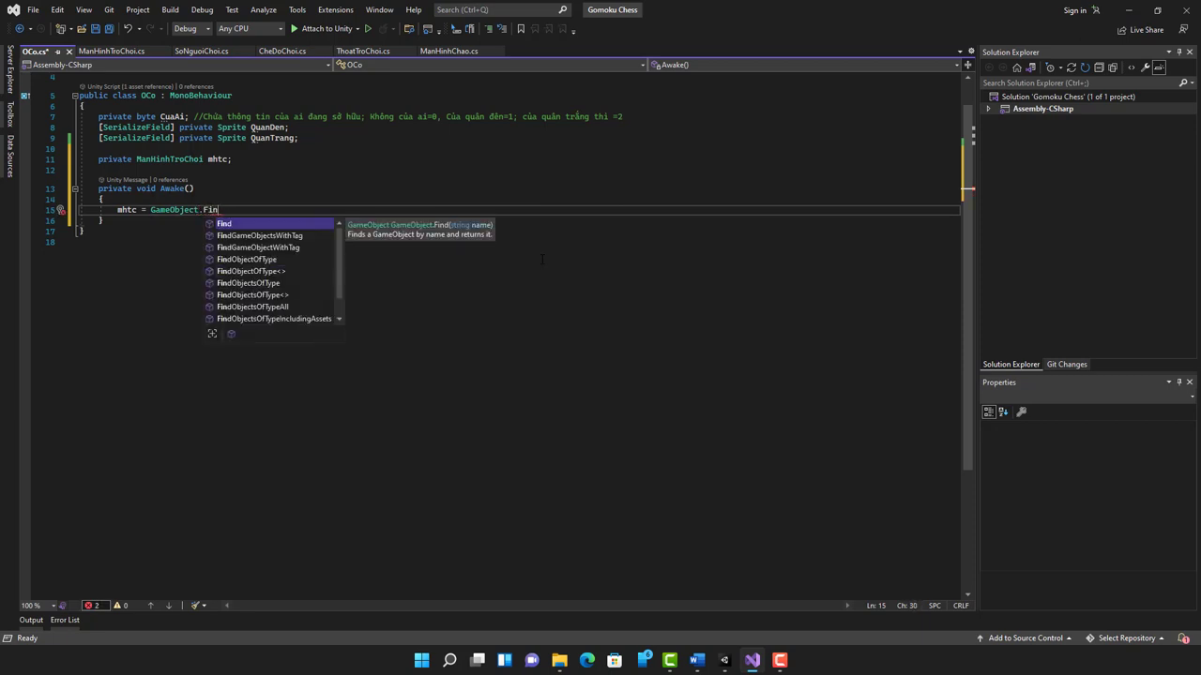
key("Down")
key("Down")
key("Down")
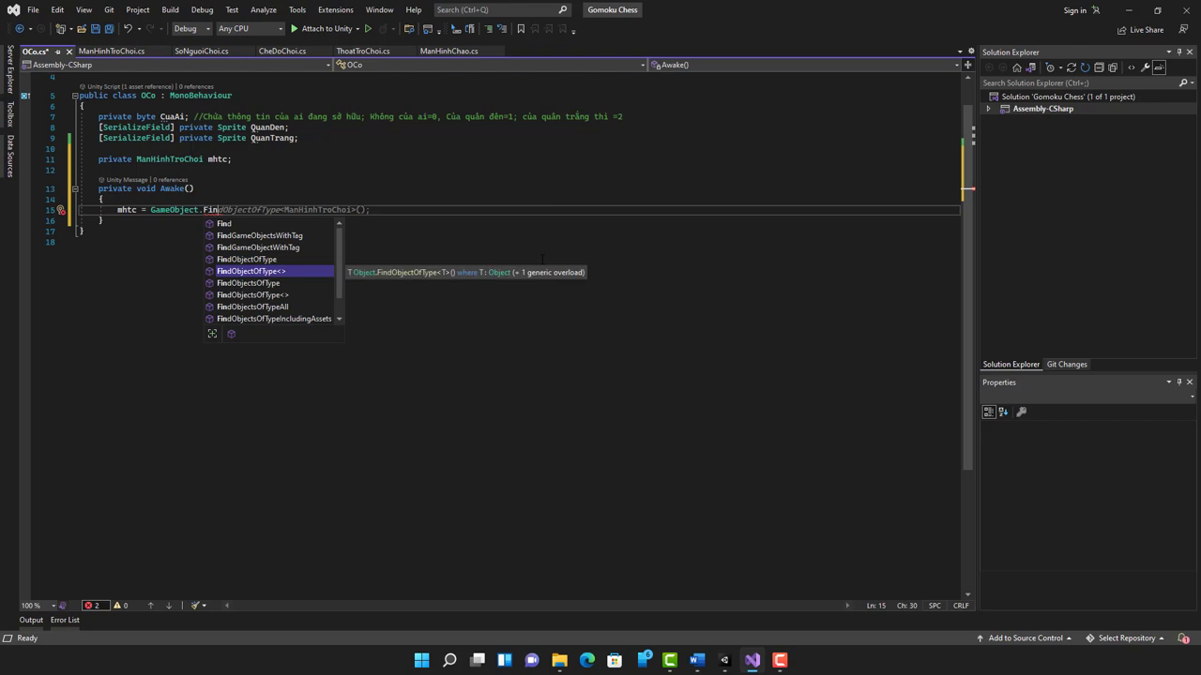
key("Tab")
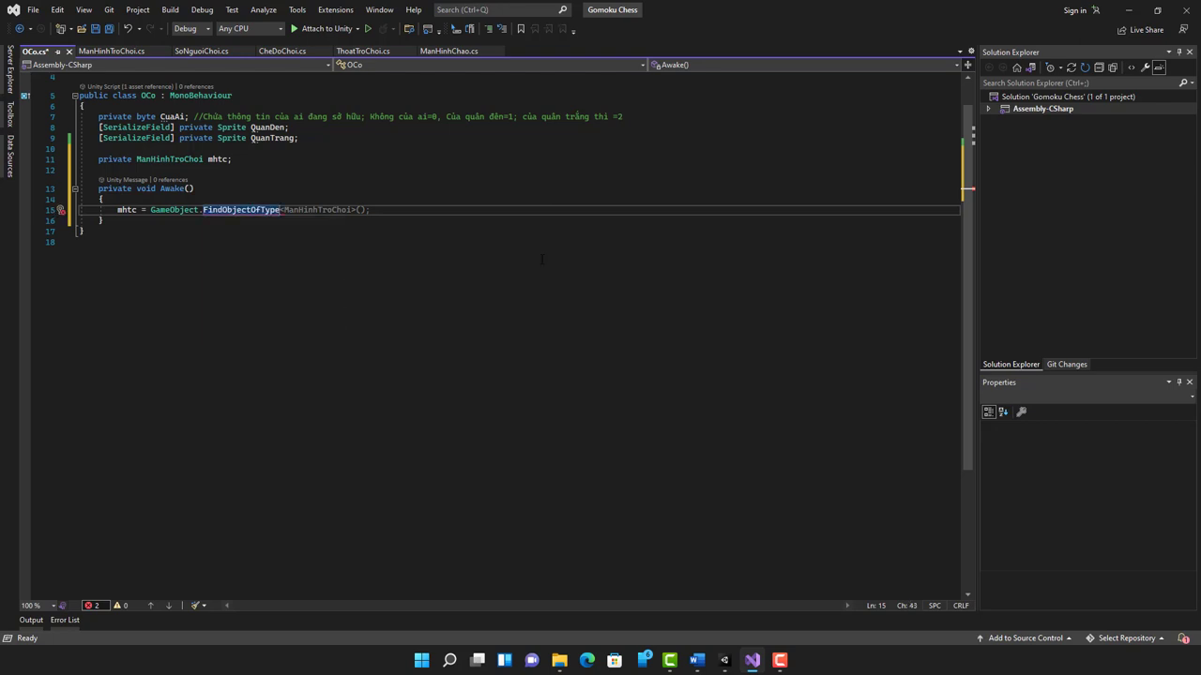
key("Tab")
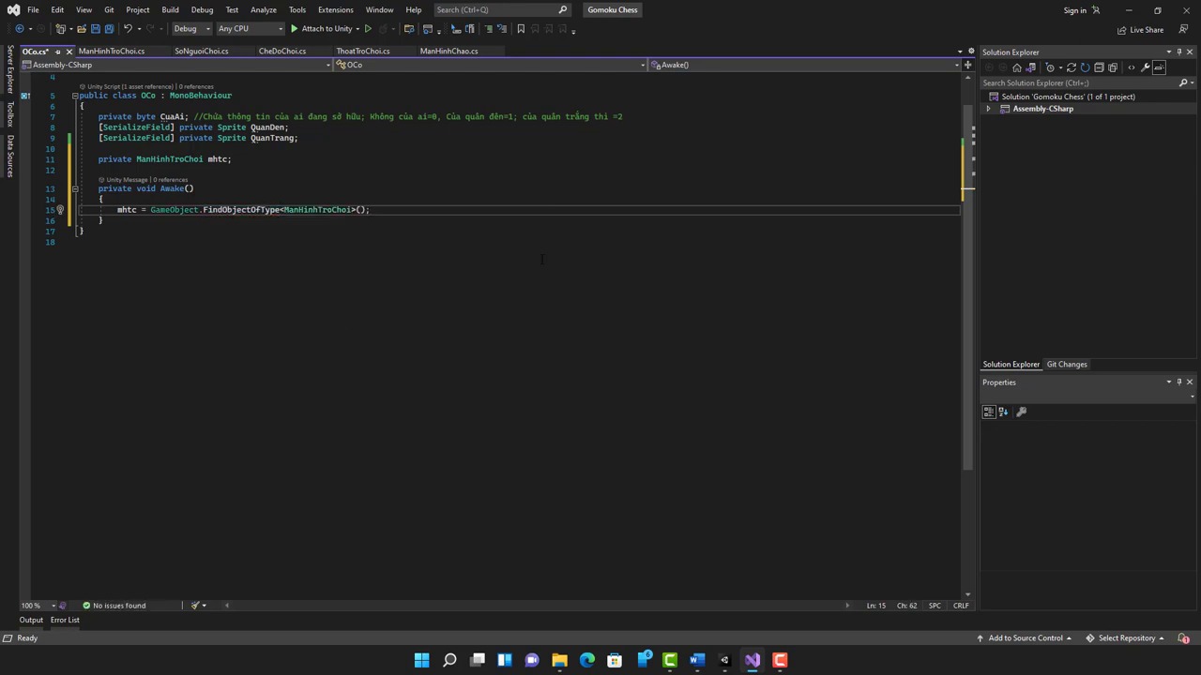
Begin a new 'private void St' declaration on a line after the Awake method.
key("Return")
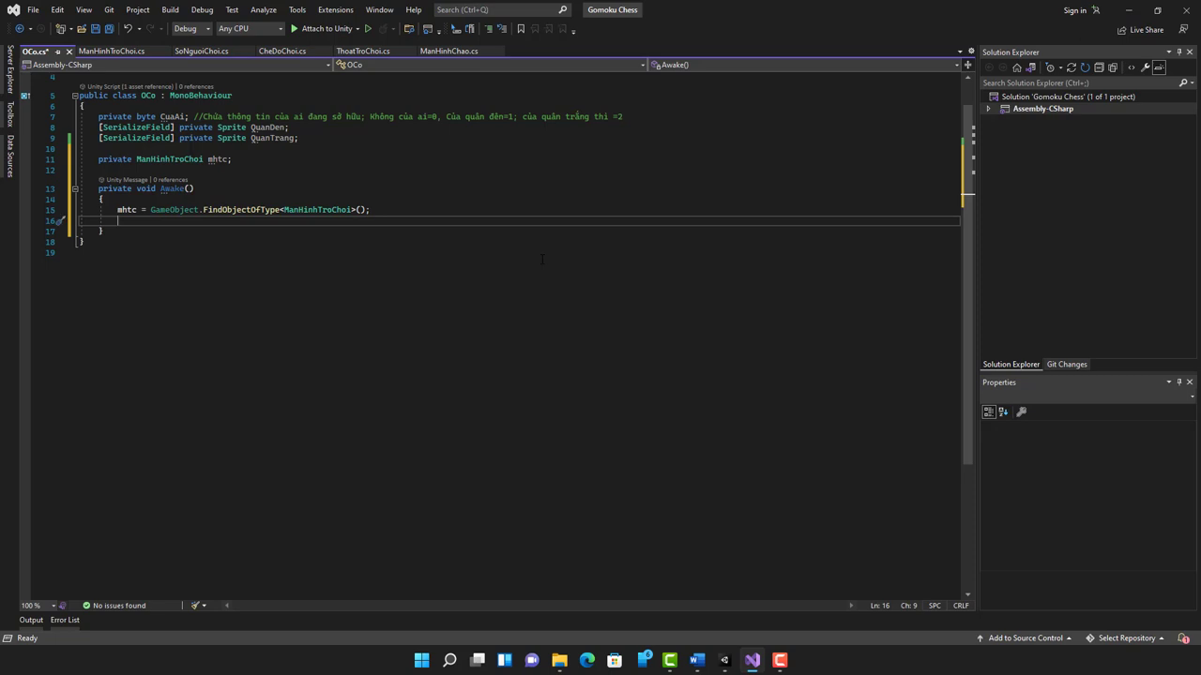
key("BackSpace")
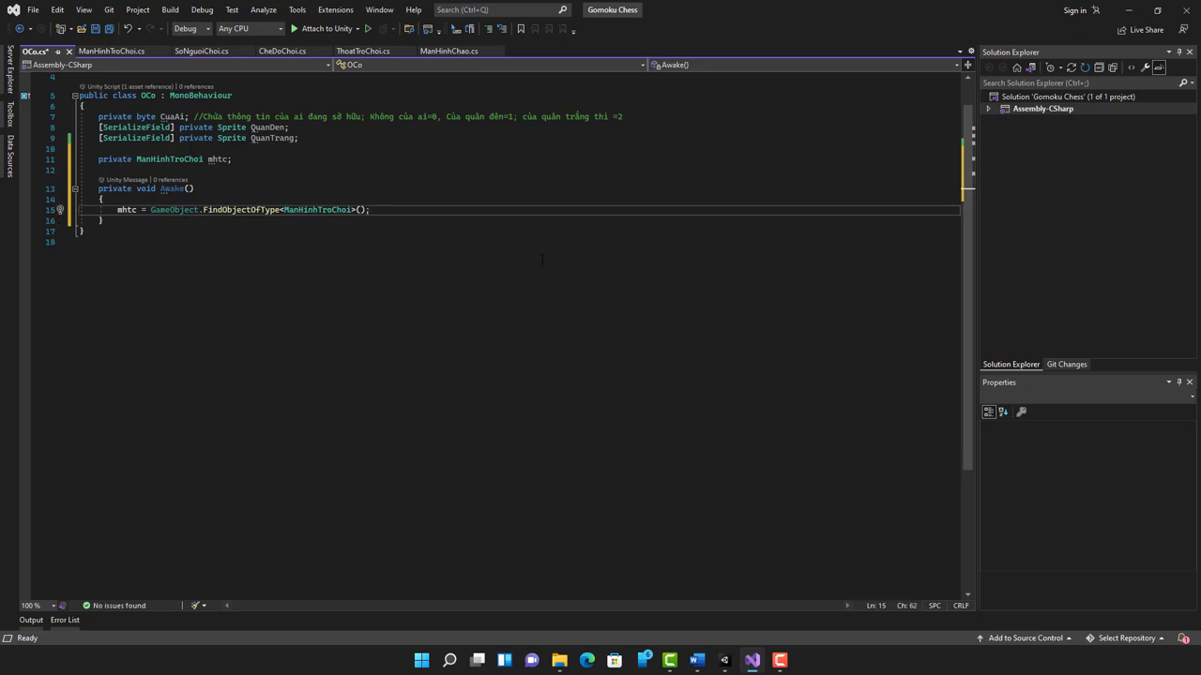
key("Down")
key("Return")
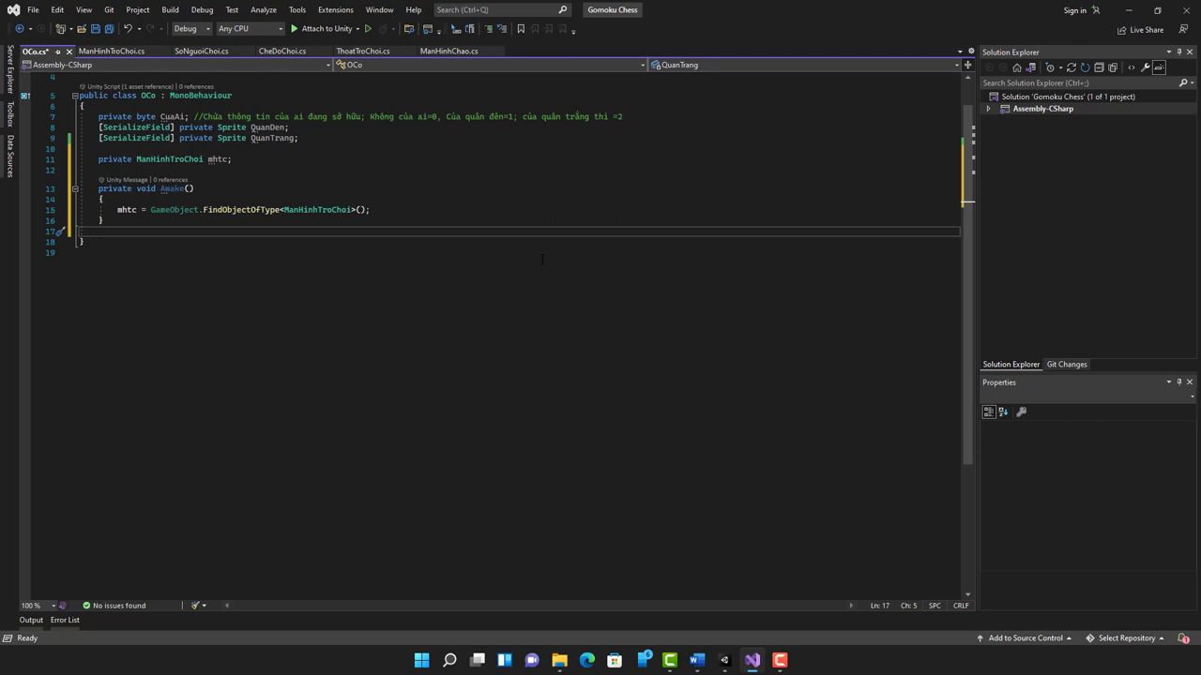
type("p")
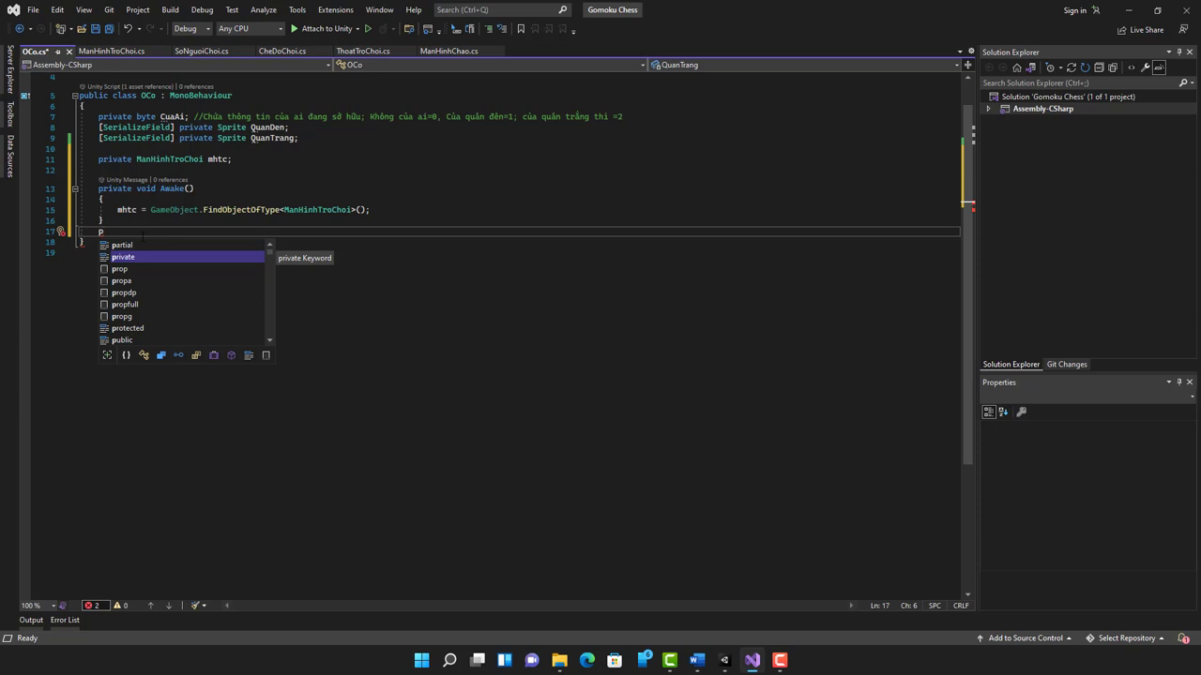
type("rivate")
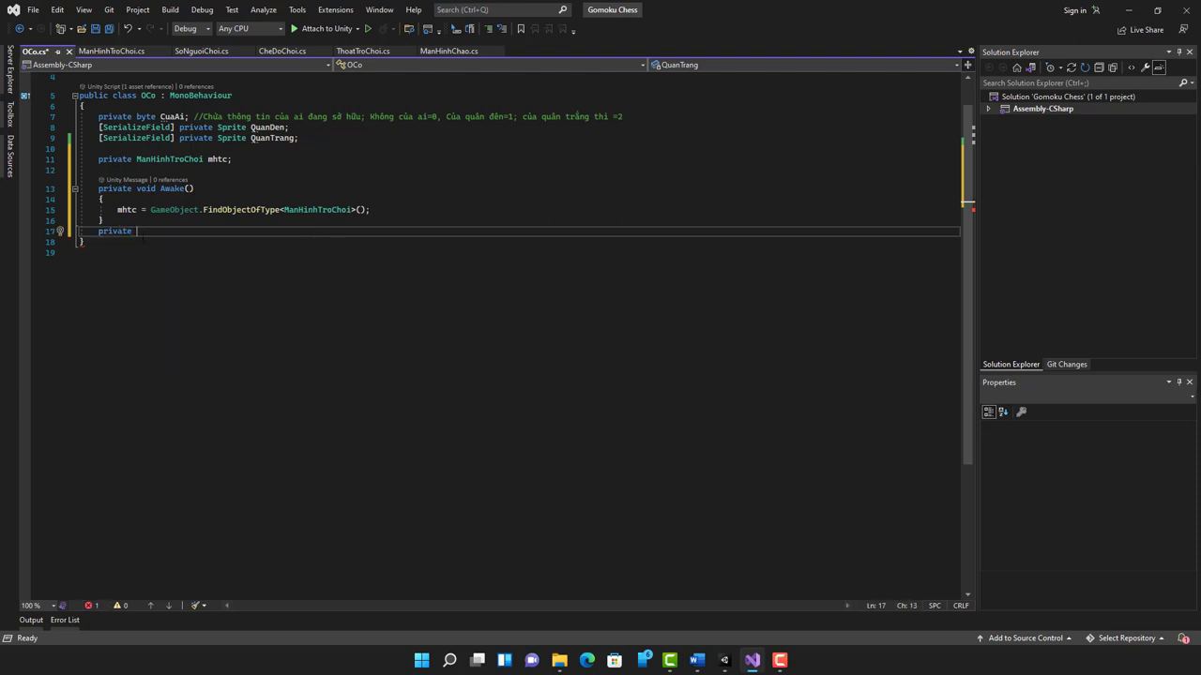
type(" void ")
type("St")
Finish private void Start() with body CuaAi = 0; and leave blank lines below it.
key("Tab")
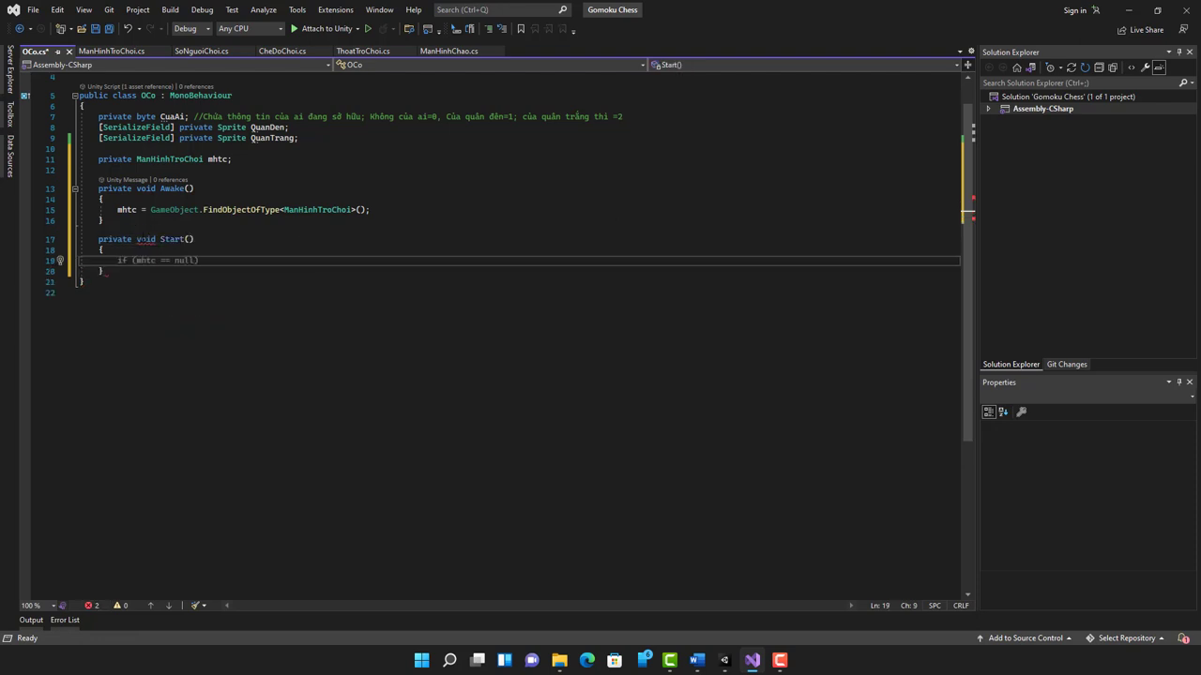
type("Cua")
key("Tab")
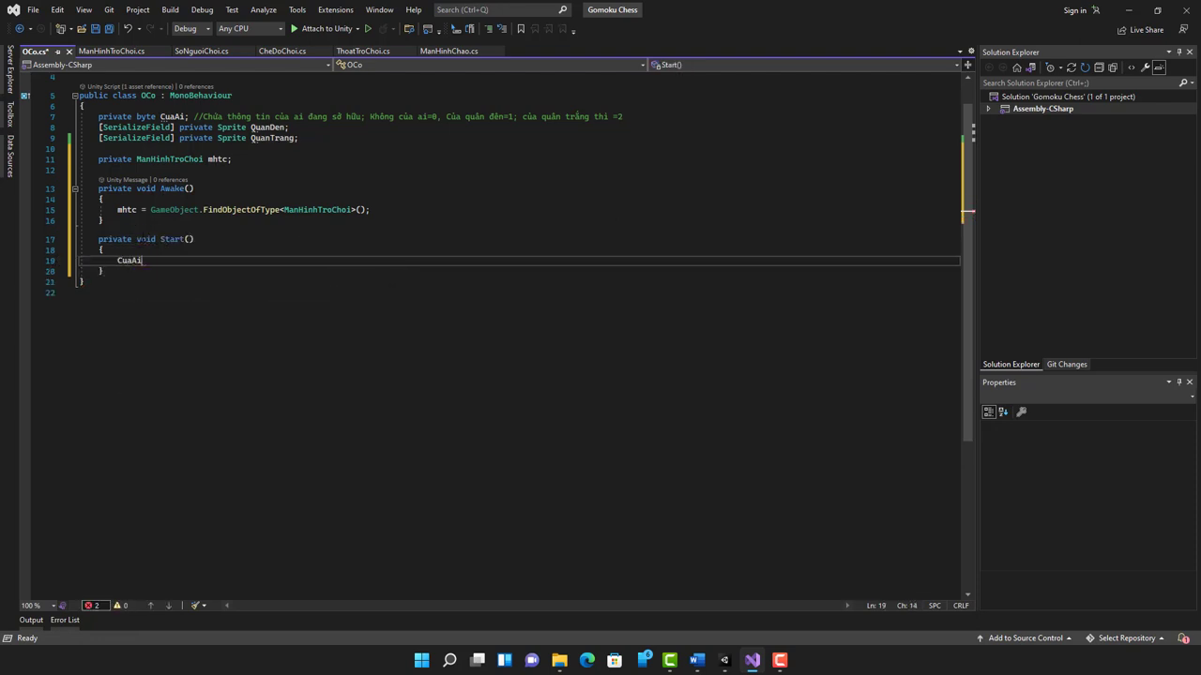
key("Tab")
type("= 0;")
key("Down")
key("Return")
key("Return")
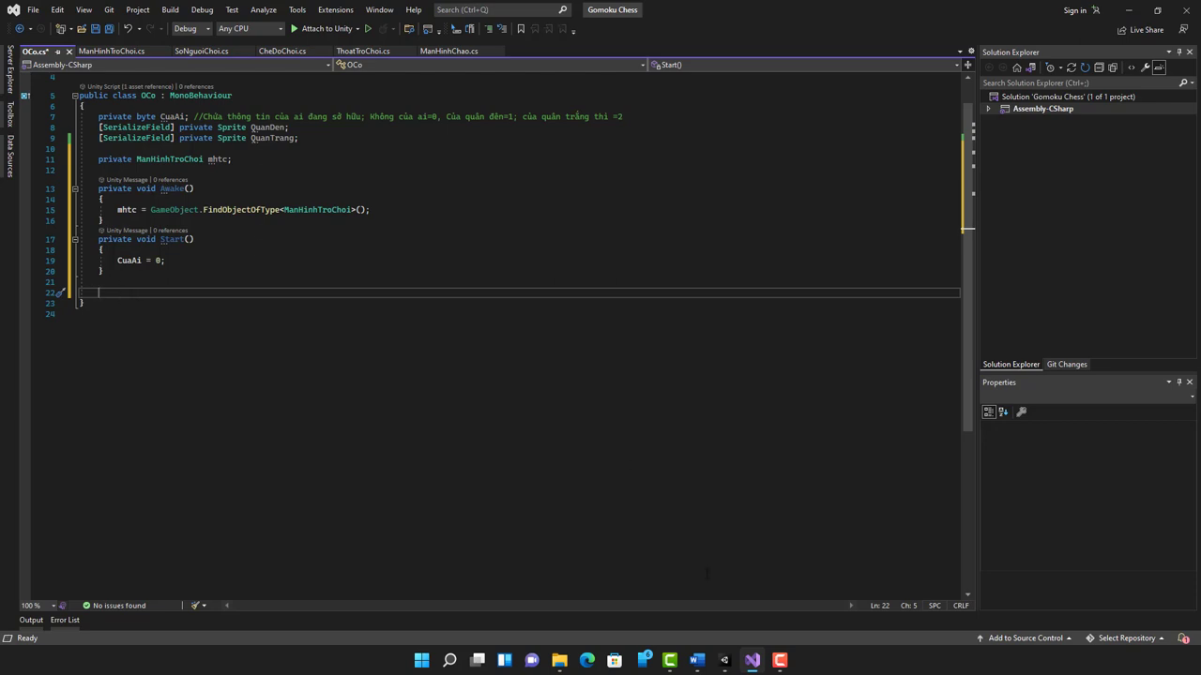
left_click(725, 660)
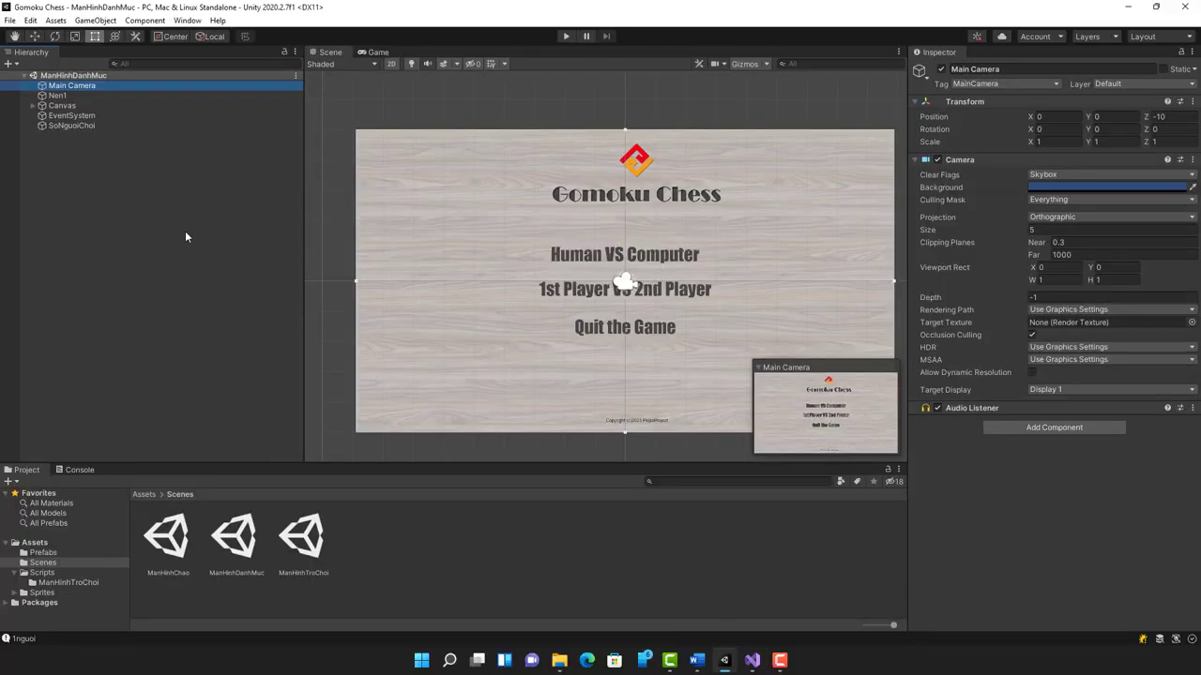
left_click(752, 661)
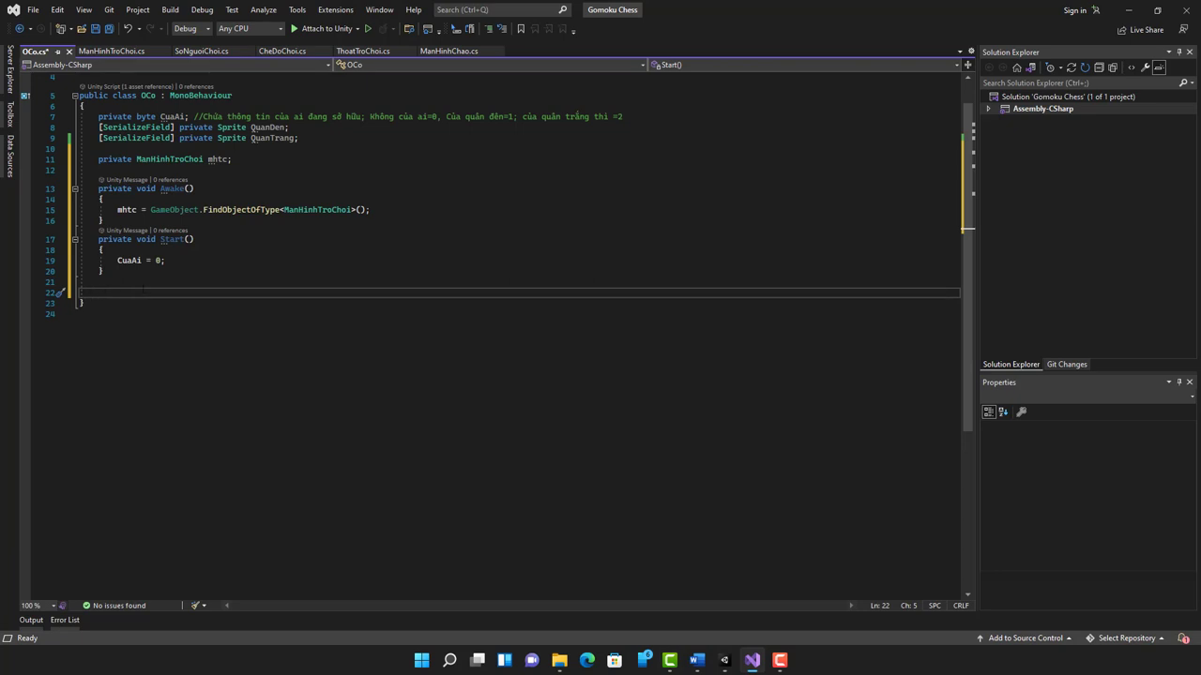
Insert an empty private void OnMouseDown() method in OCo.cs.
type("private ")
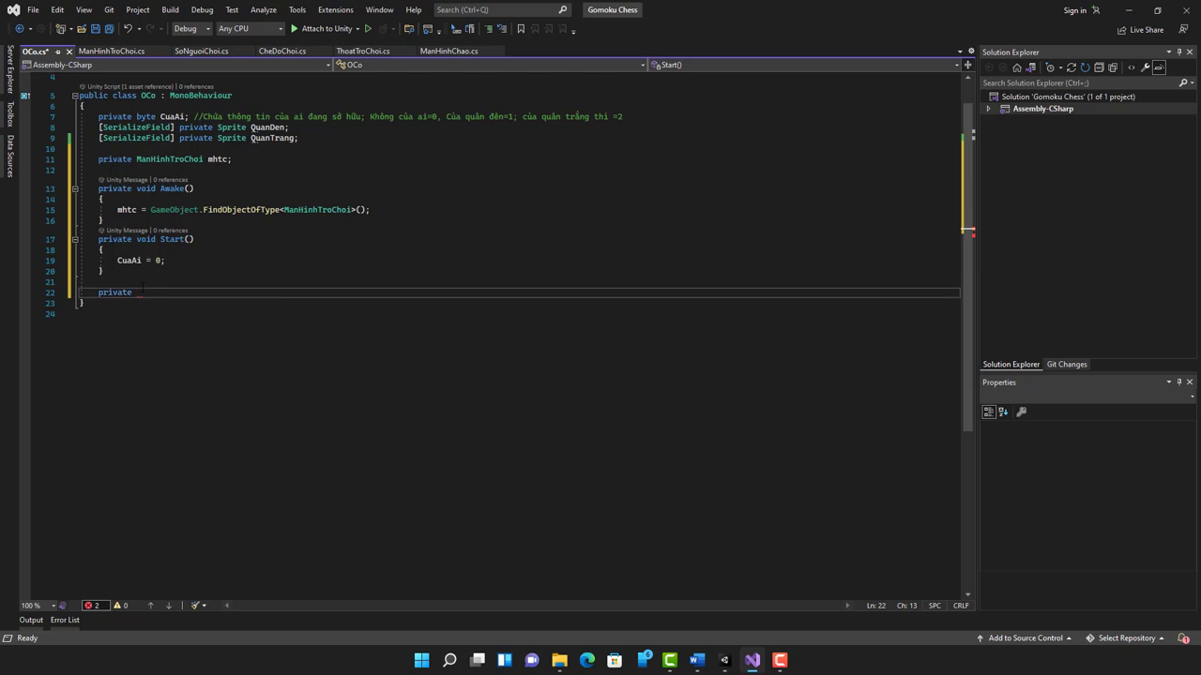
type("void ")
type("OnC")
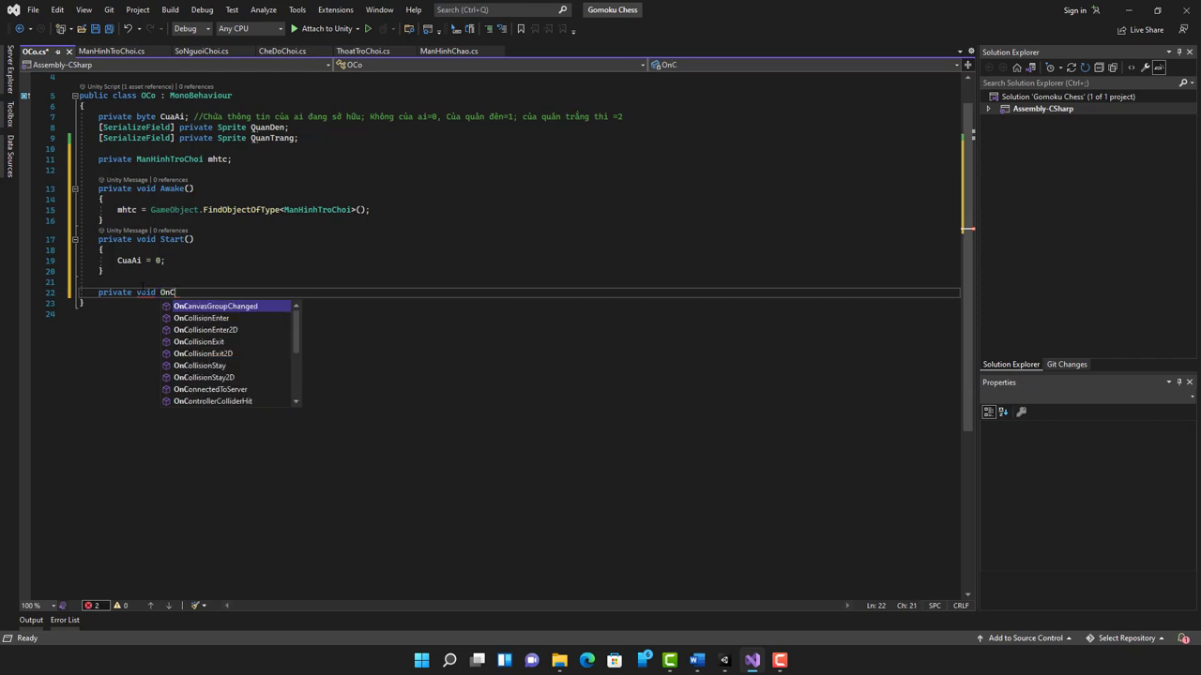
key("BackSpace")
type("Mou")
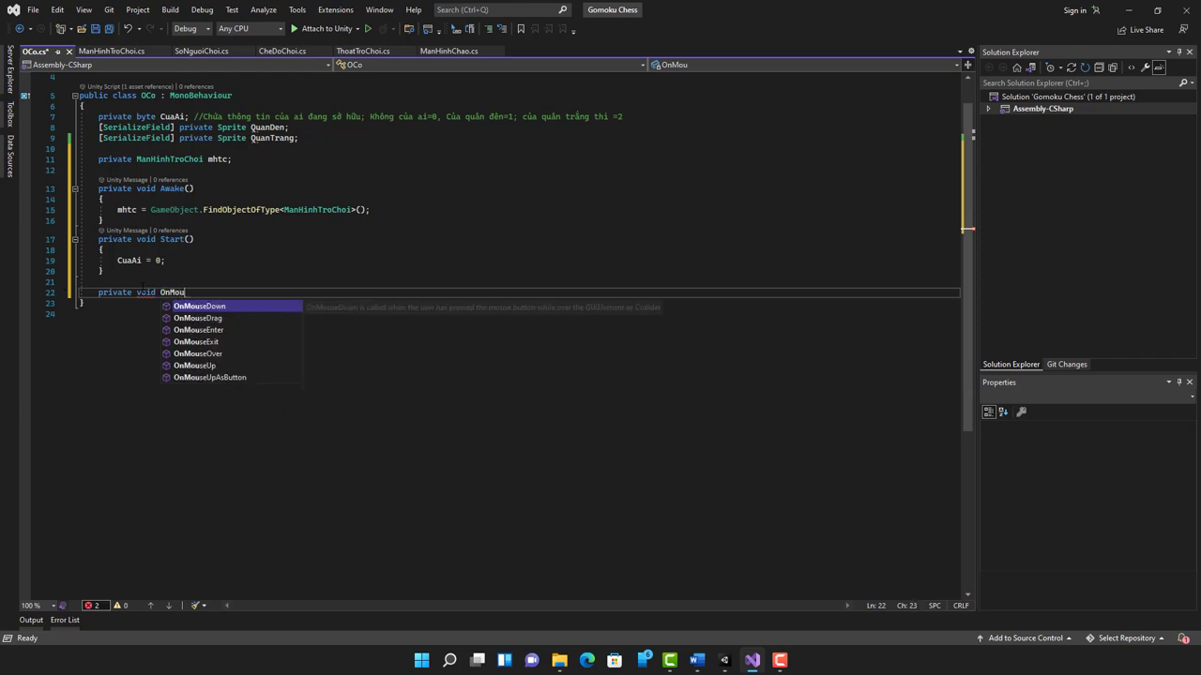
key("Down")
key("Down")
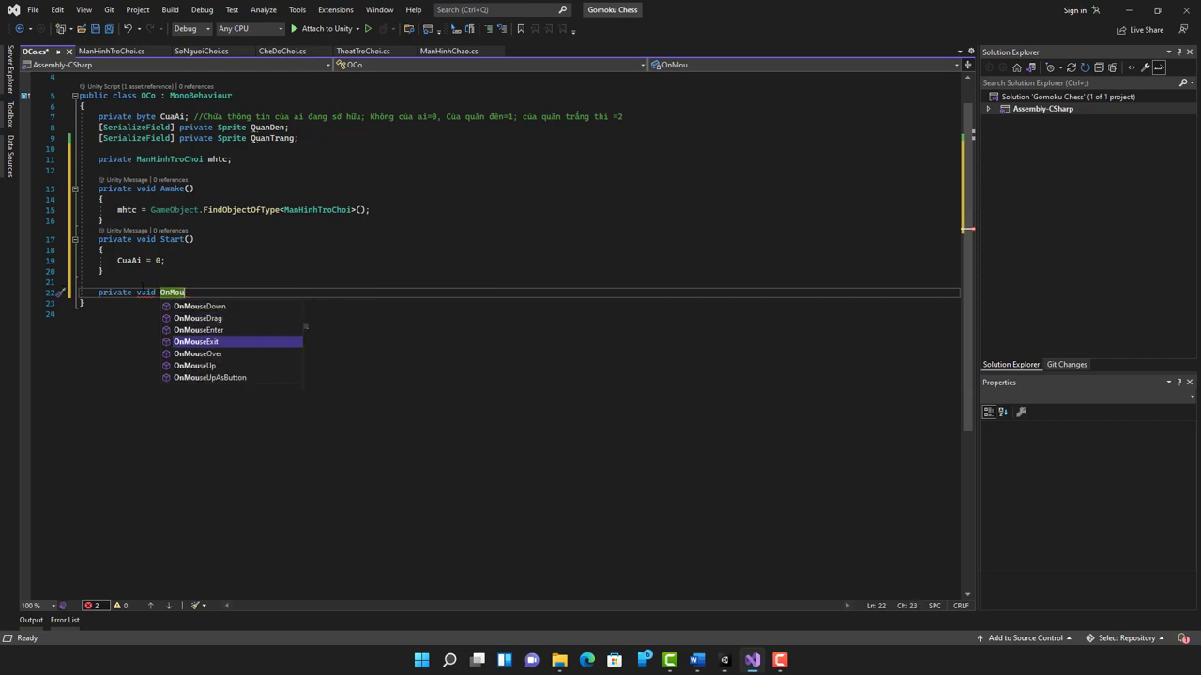
key("Up")
key("Up")
key("Tab")
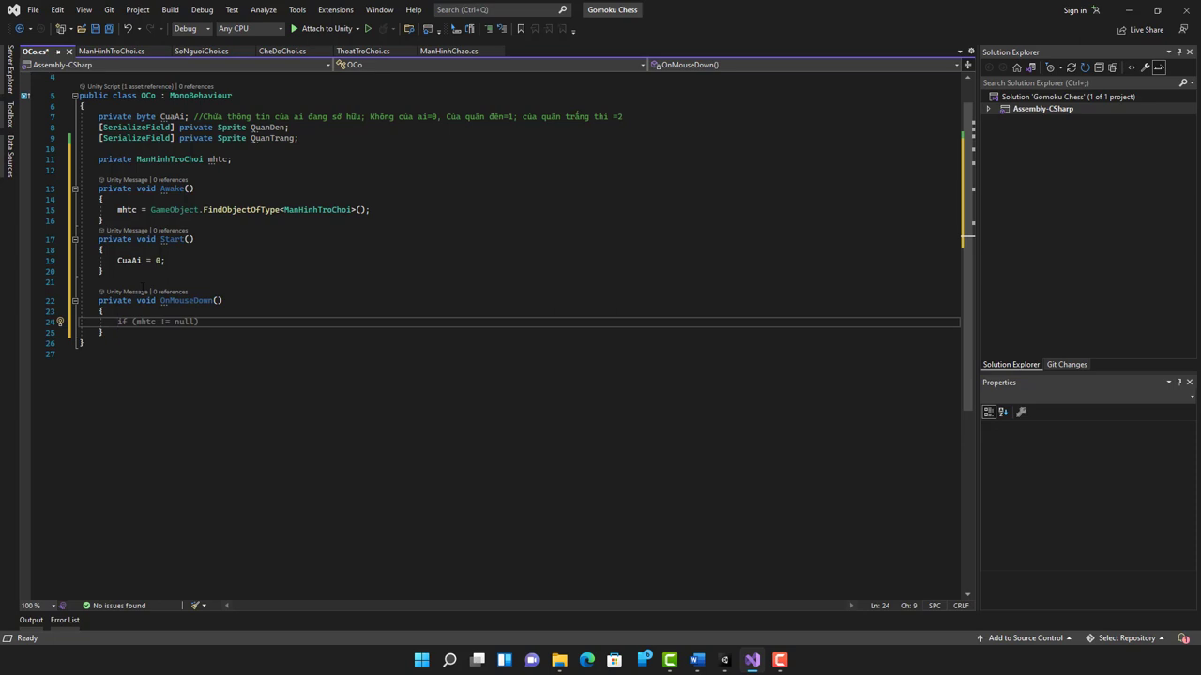
Store the object's name in OnMouseDown with string Ten = this.name;.
type("strin")
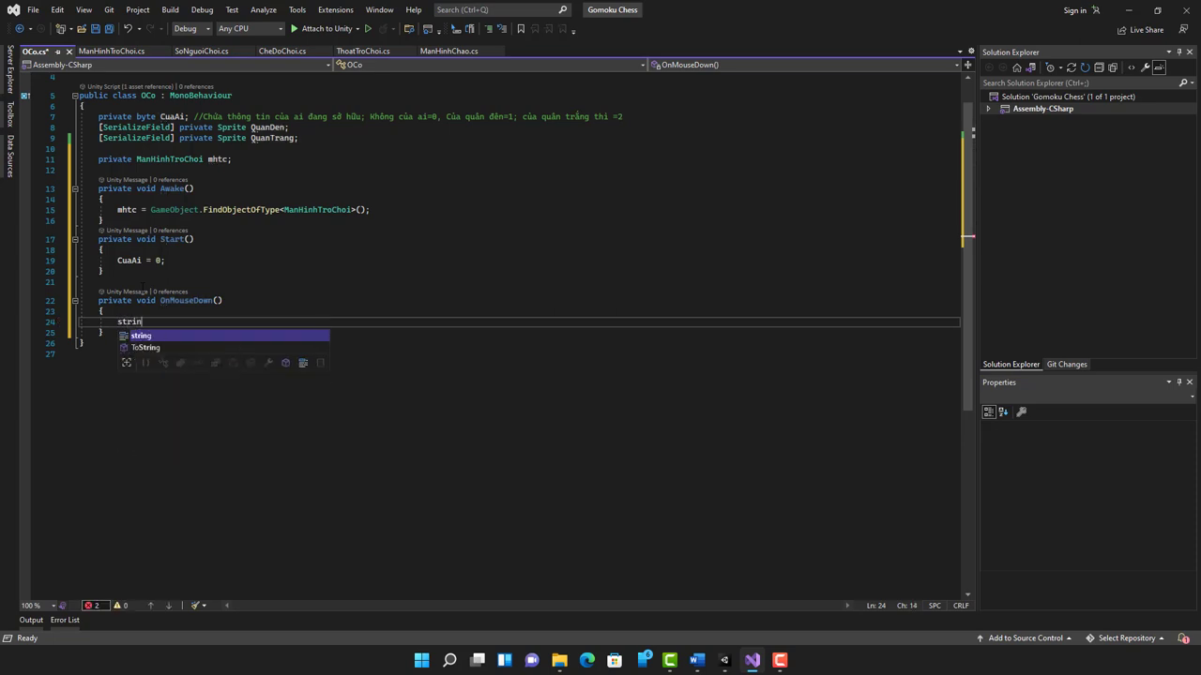
key("BackSpace")
key("BackSpace")
key("BackSpace")
key("BackSpace")
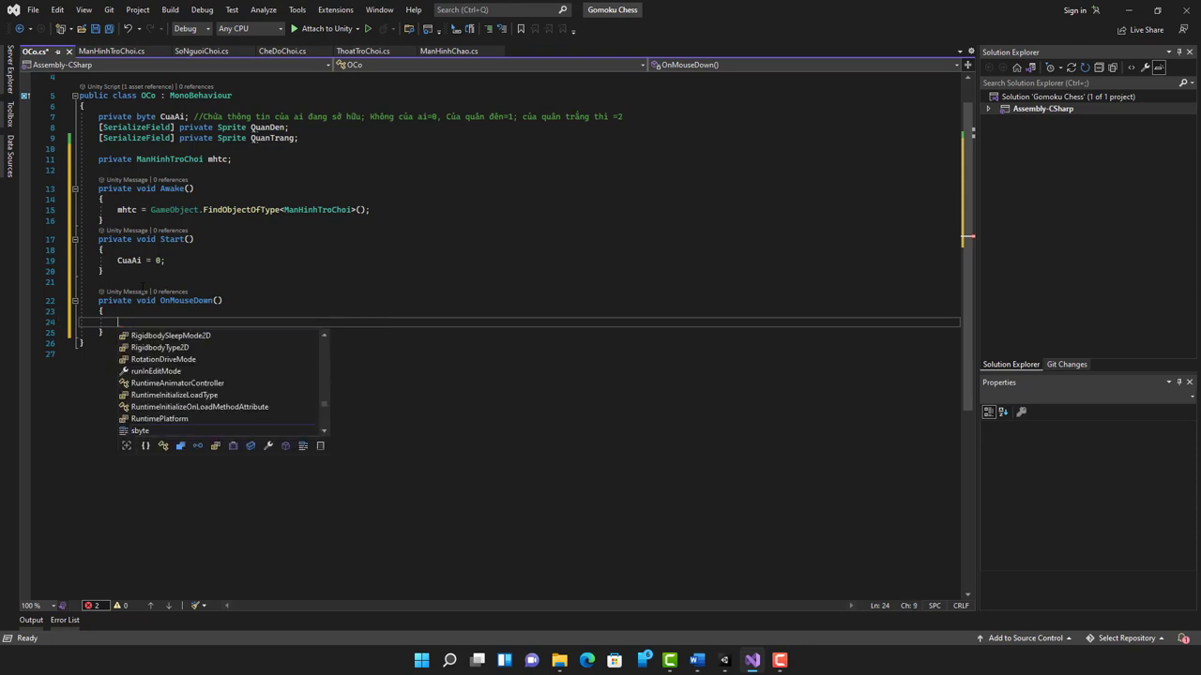
key("BackSpace")
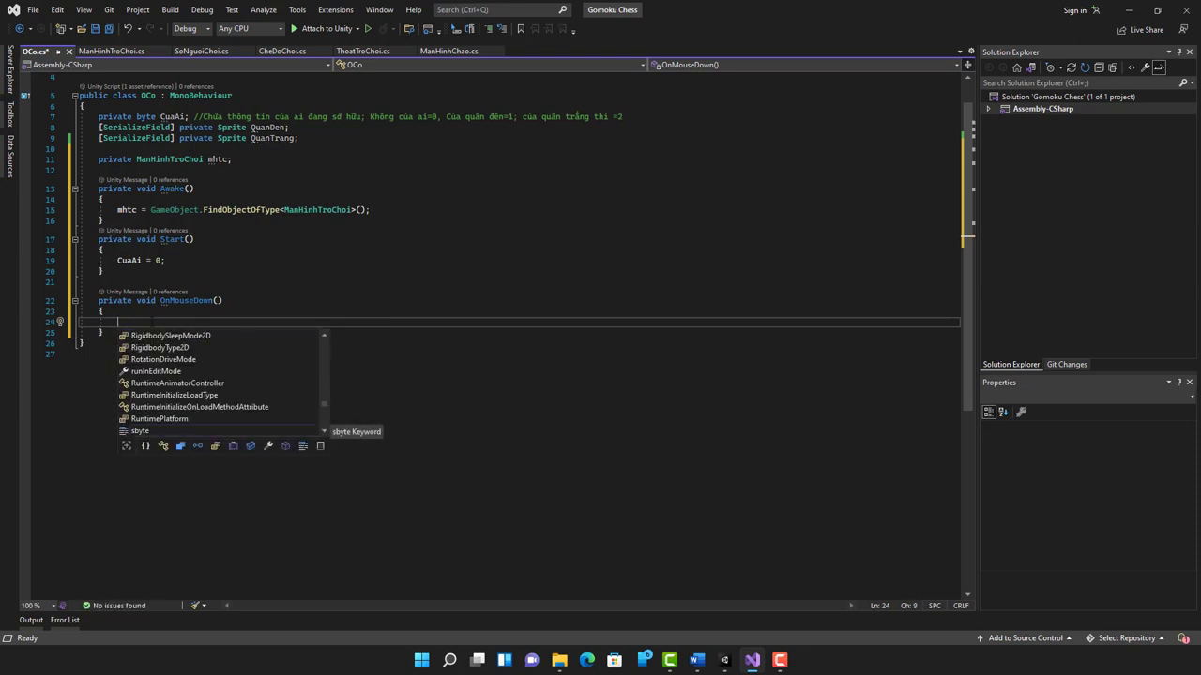
type("stri")
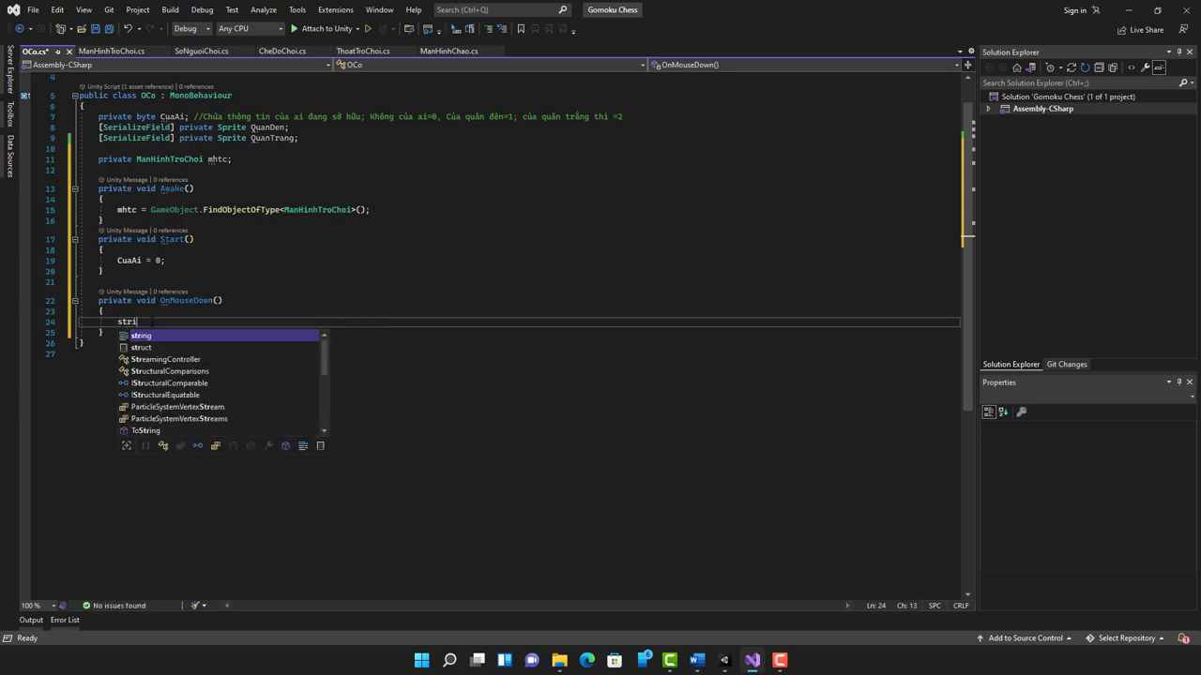
type("ng ")
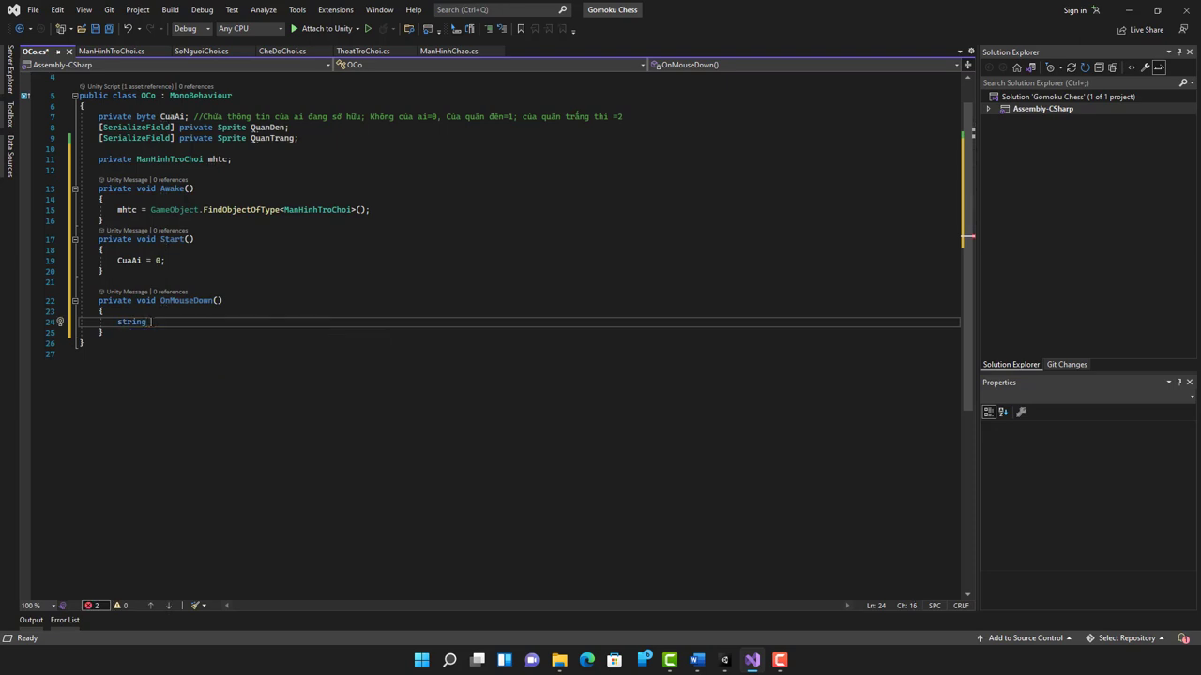
type("Ten")
type(" = this")
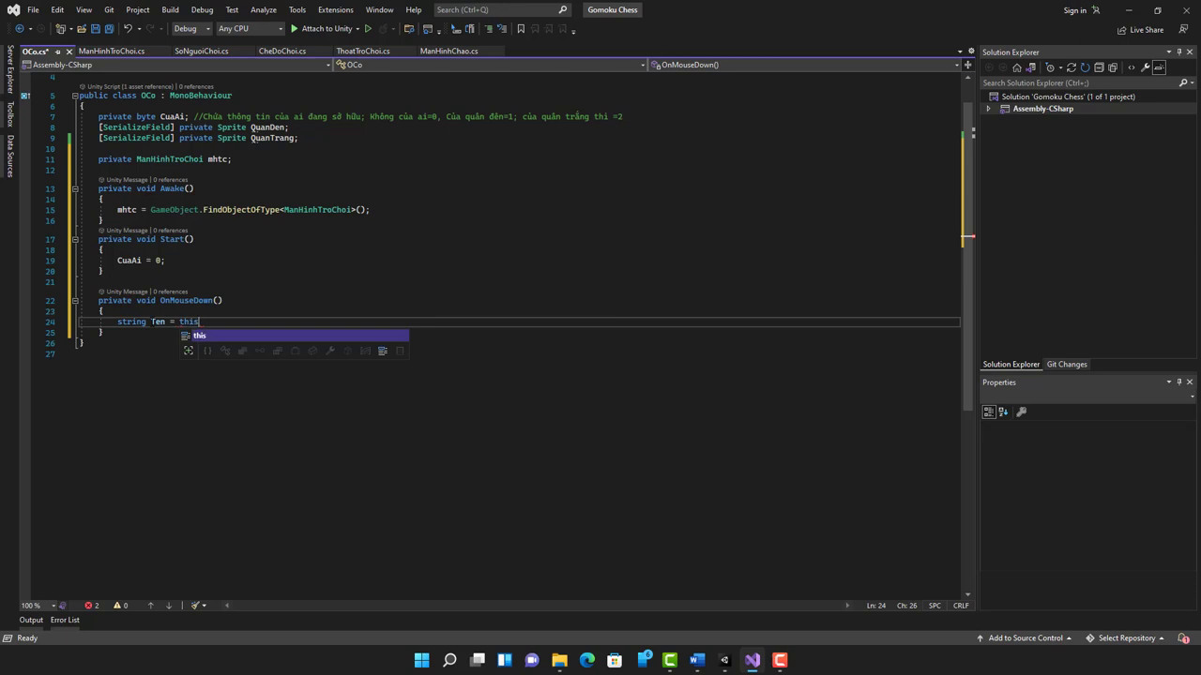
type(".n")
key("Tab")
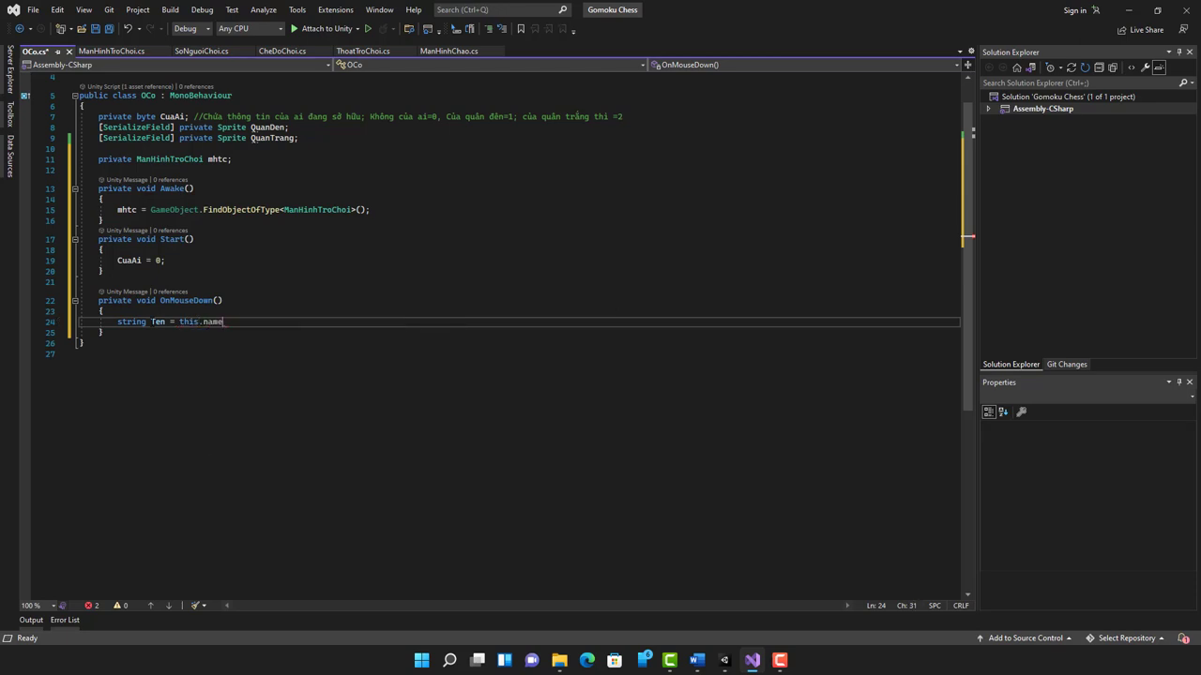
type(";")
key("Return")
Add int ID = int.Parse(Ten.Trim()); and switch to ManHinhTroChoi.cs.
type("if (string.IsNullOrEmpty(Ten))")
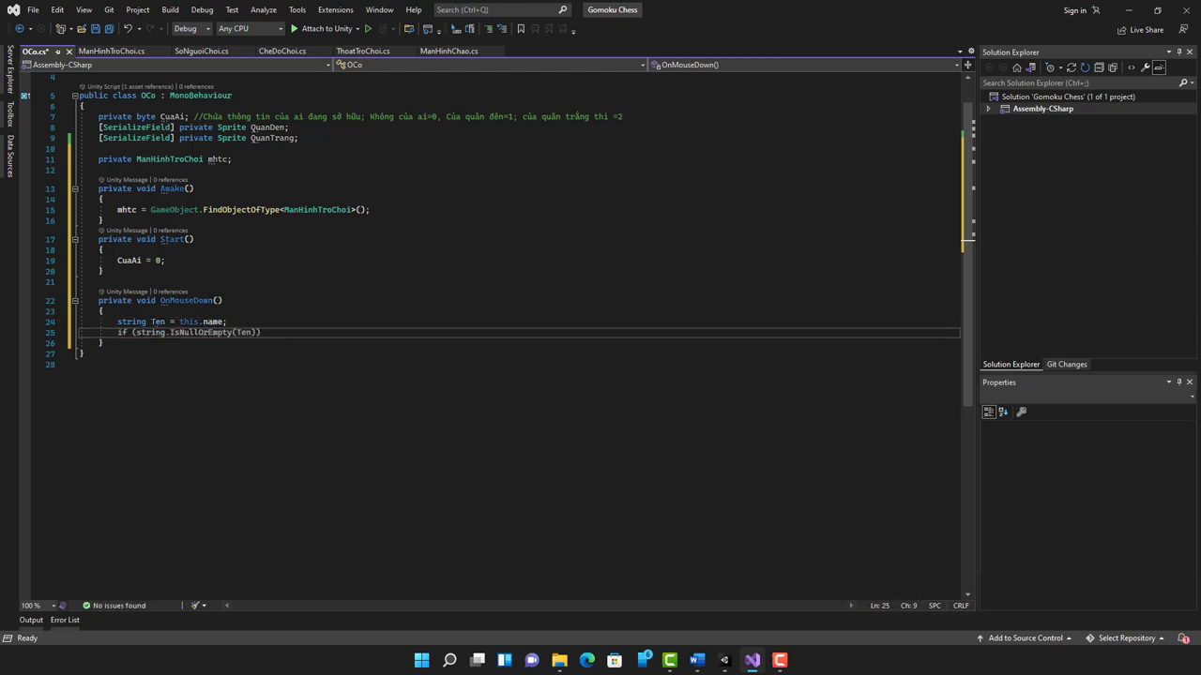
type("int ")
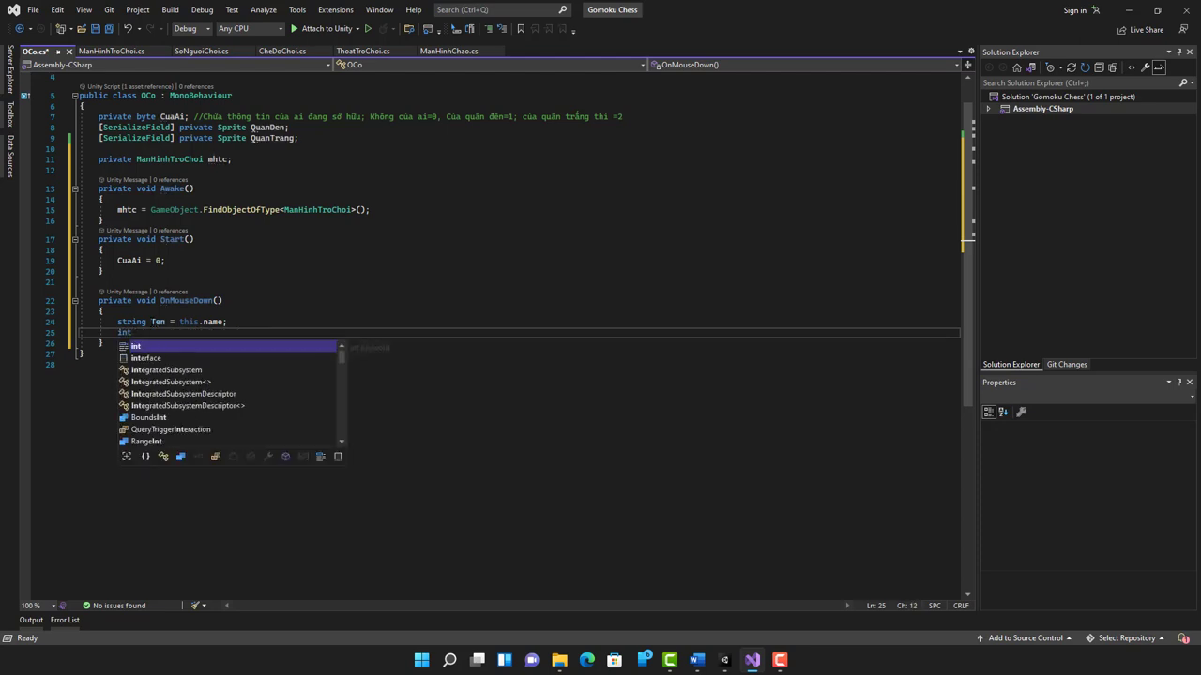
type("ID")
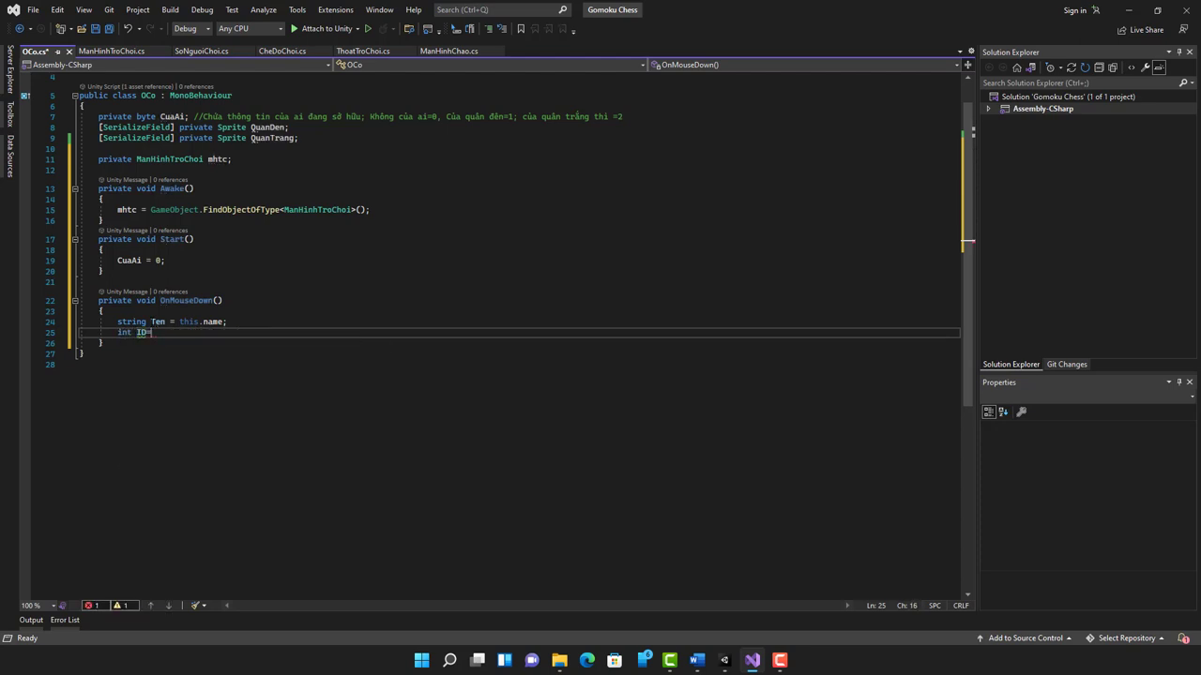
type("= ")
type("int")
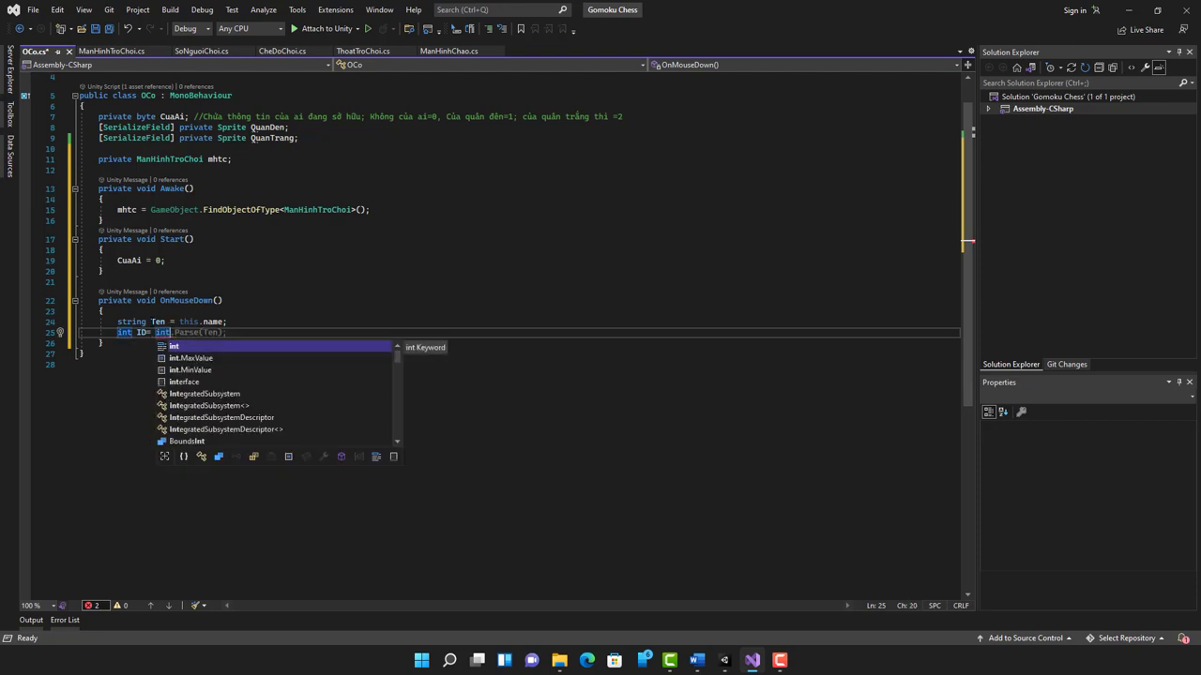
type(".")
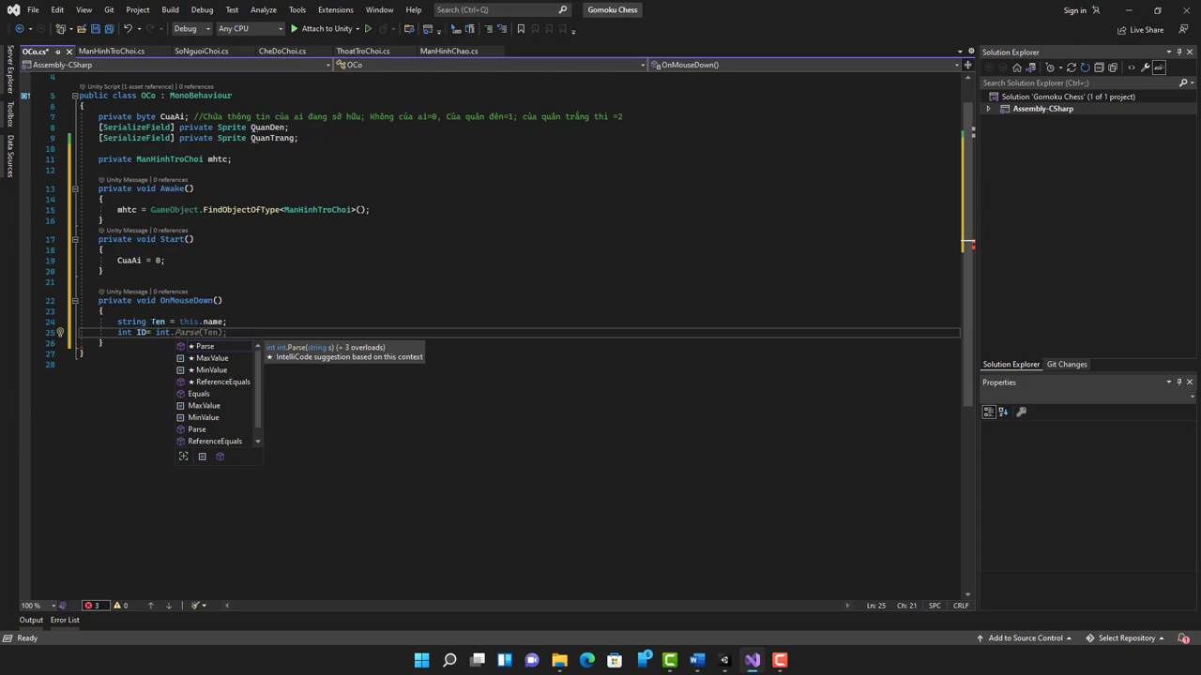
key("Tab")
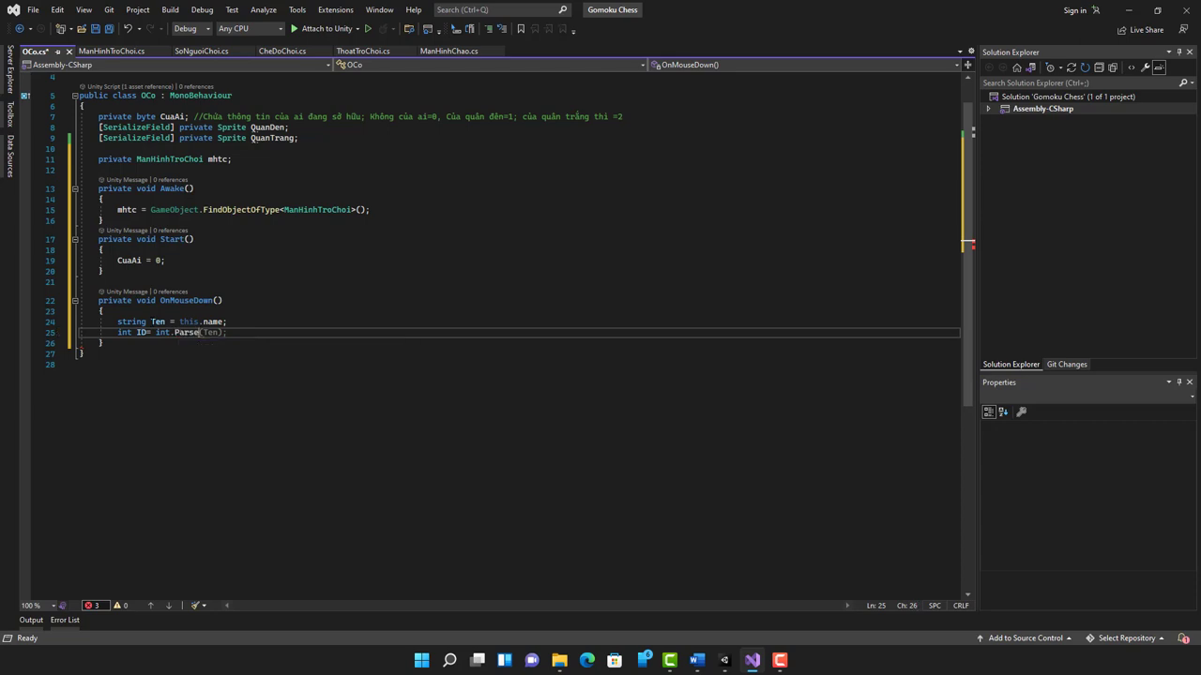
key("Tab")
key("BackSpace")
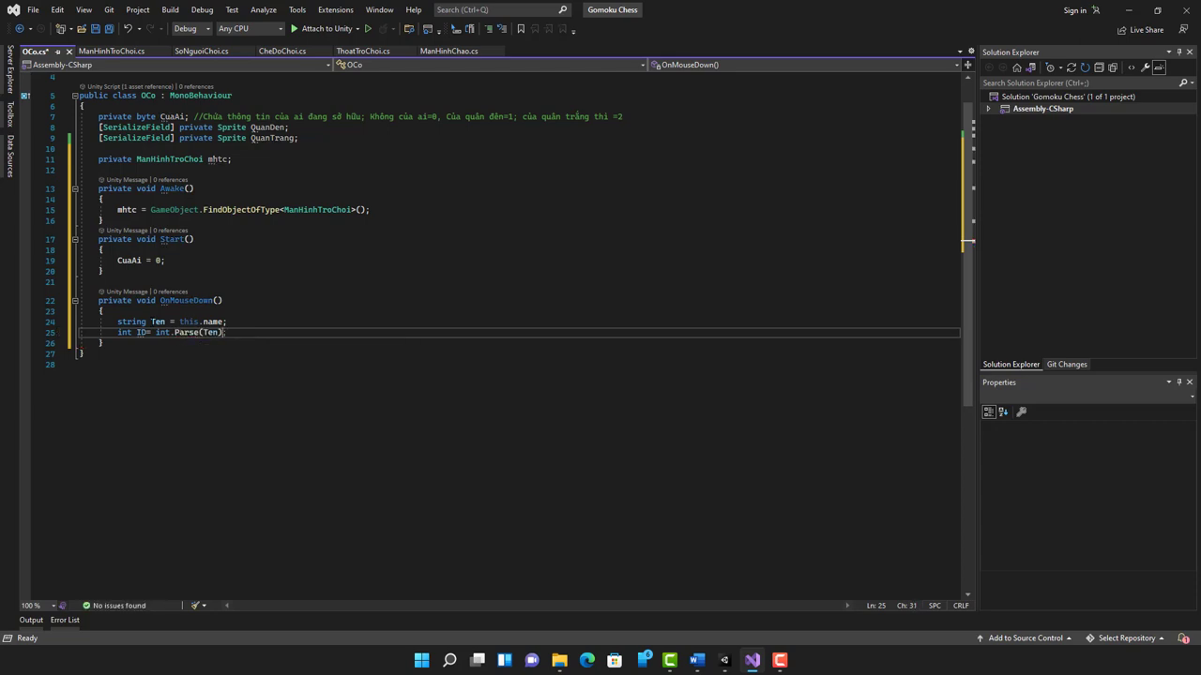
key("Left")
type(".Tr")
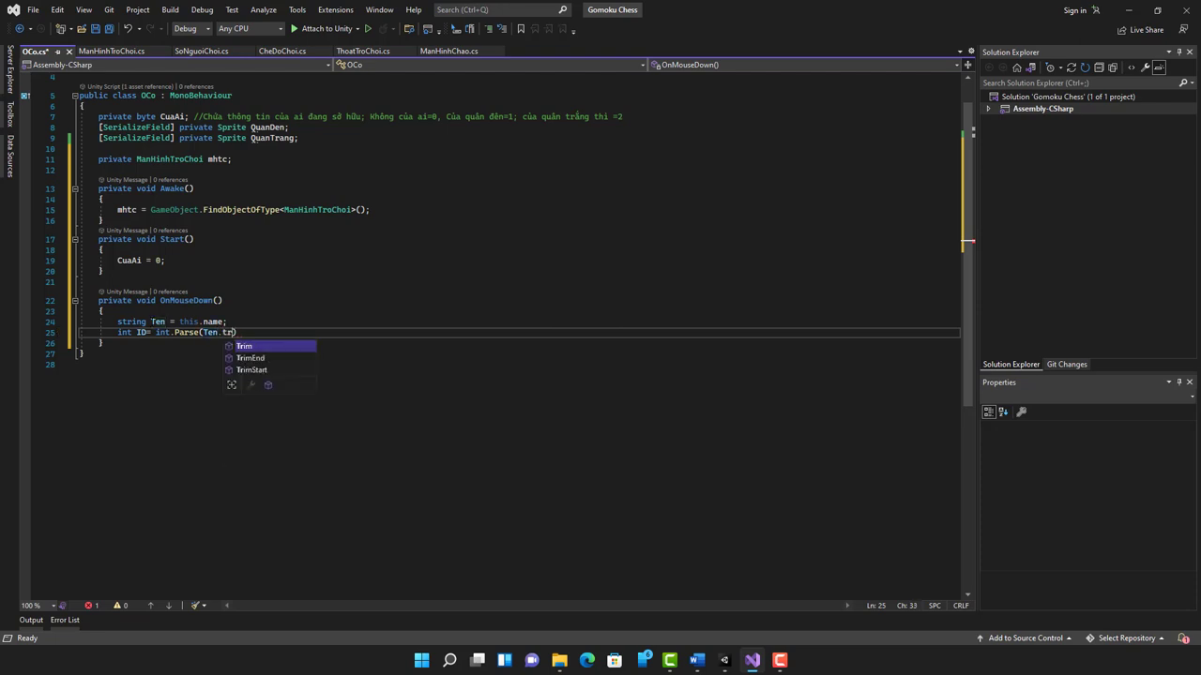
key("Tab")
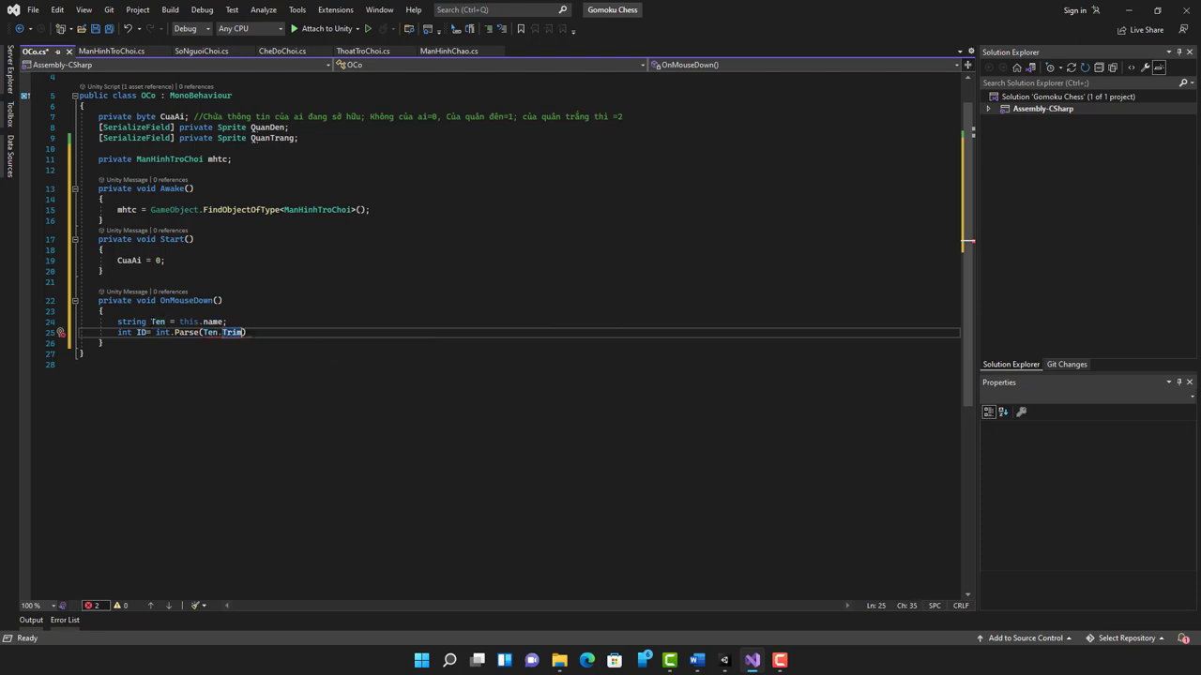
type("());")
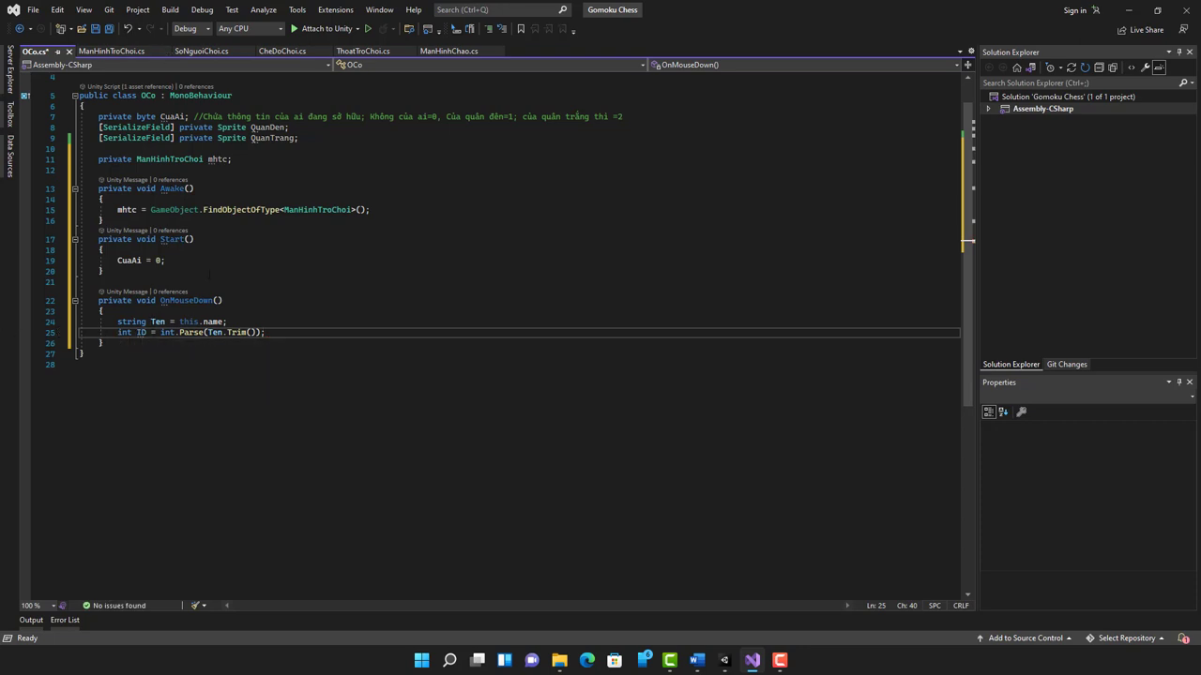
key("ctrl+Tab")
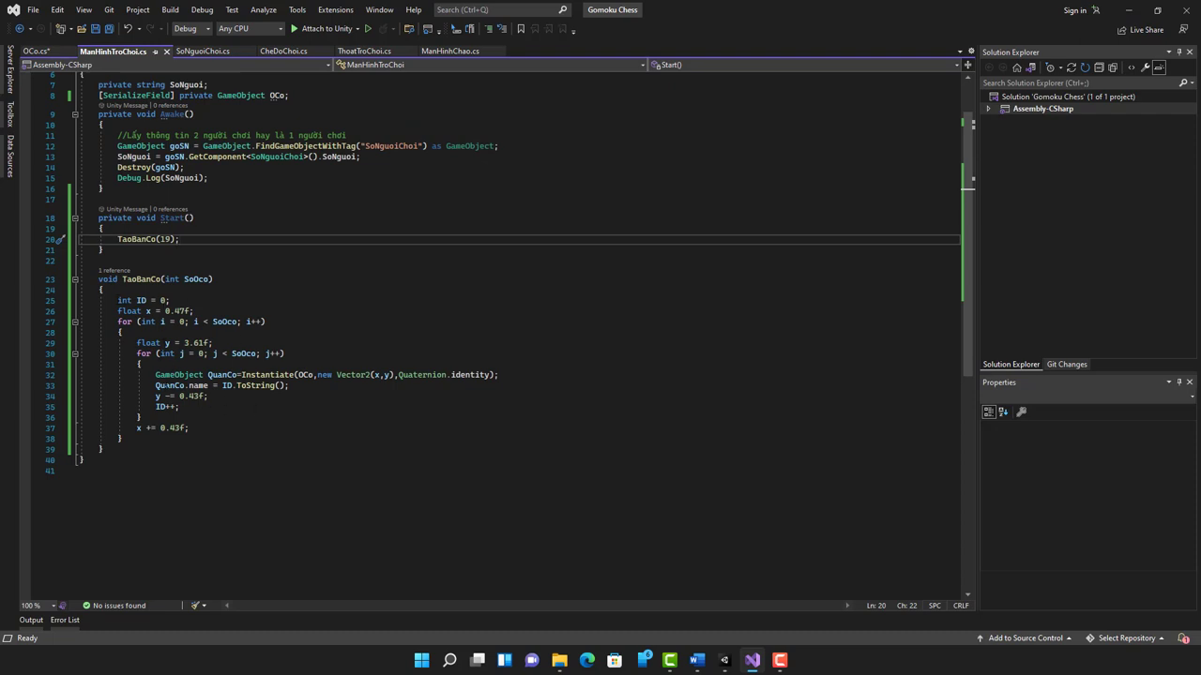
Check the QuanCo.name = ID.ToString(); line, start an int line in OCo.cs, and return.
left_click_drag(155, 385, 289, 385)
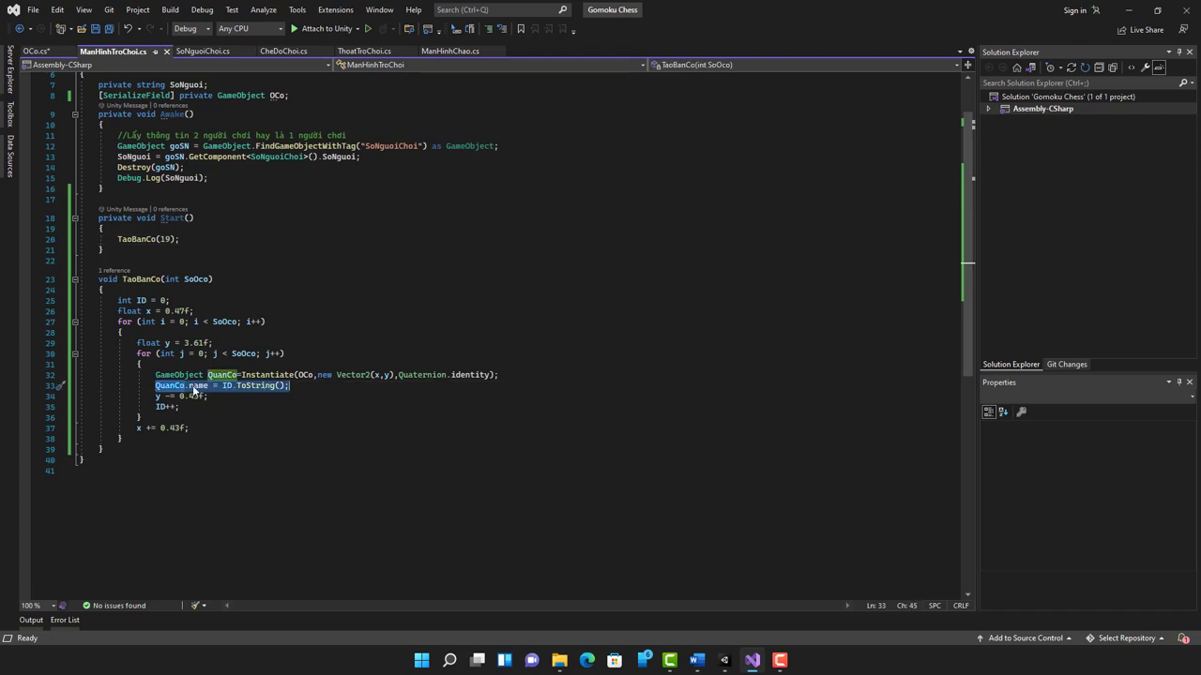
left_click(38, 51)
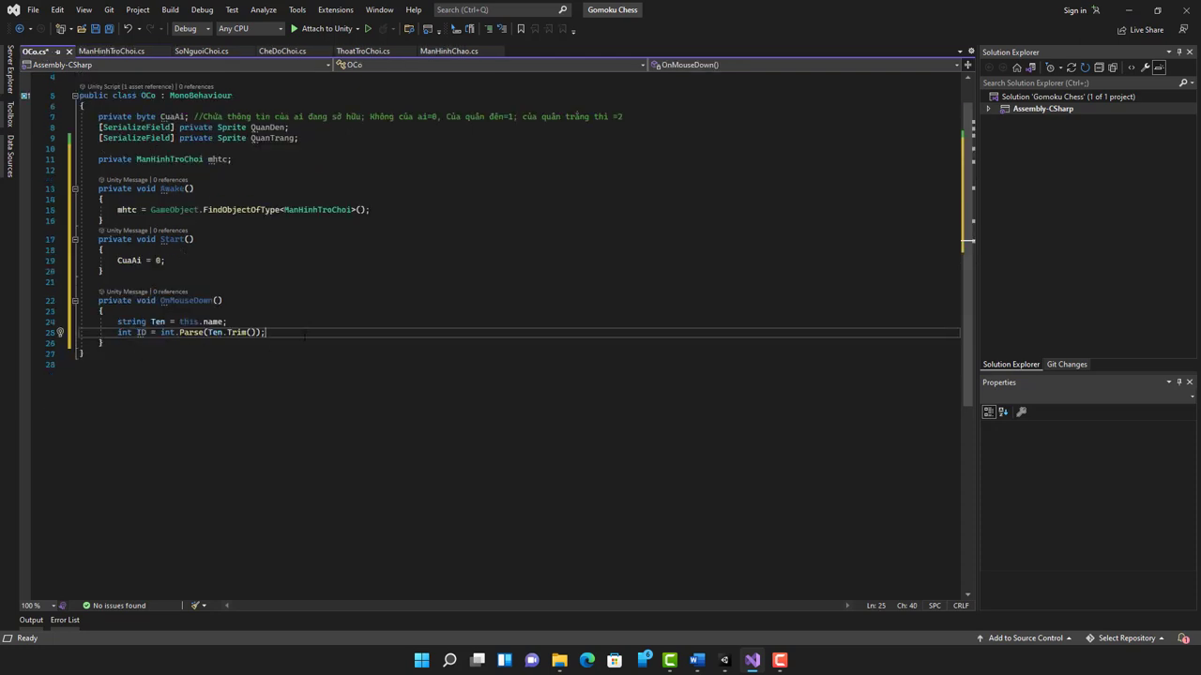
key("Return")
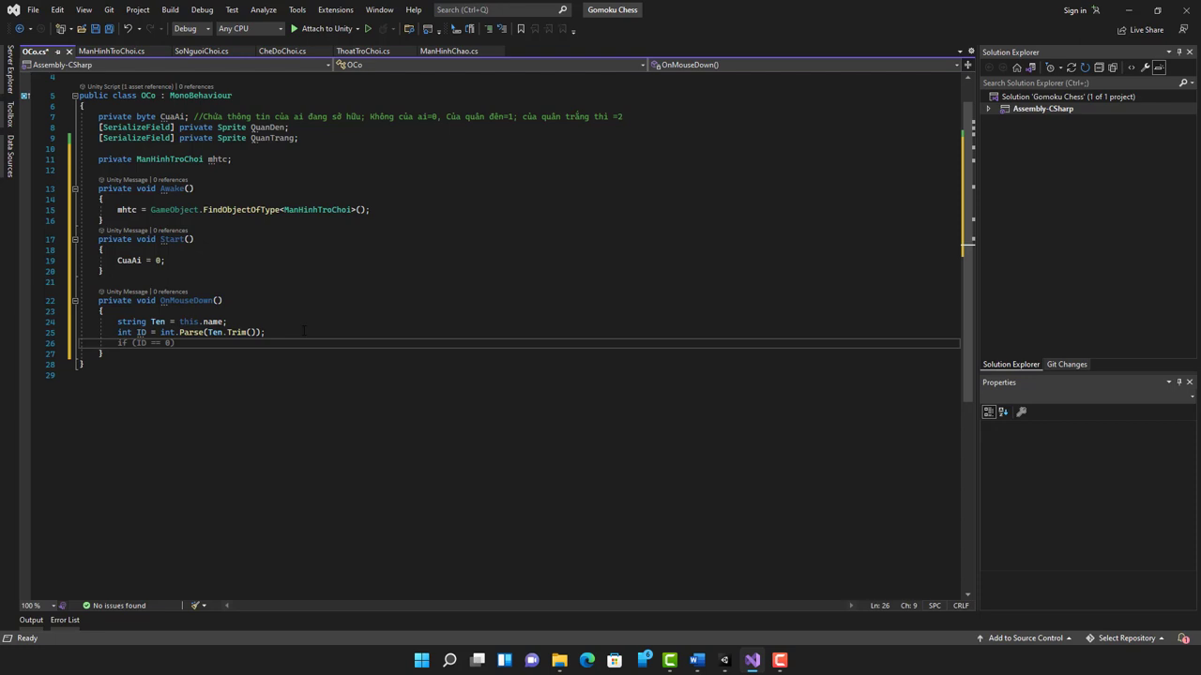
type("int")
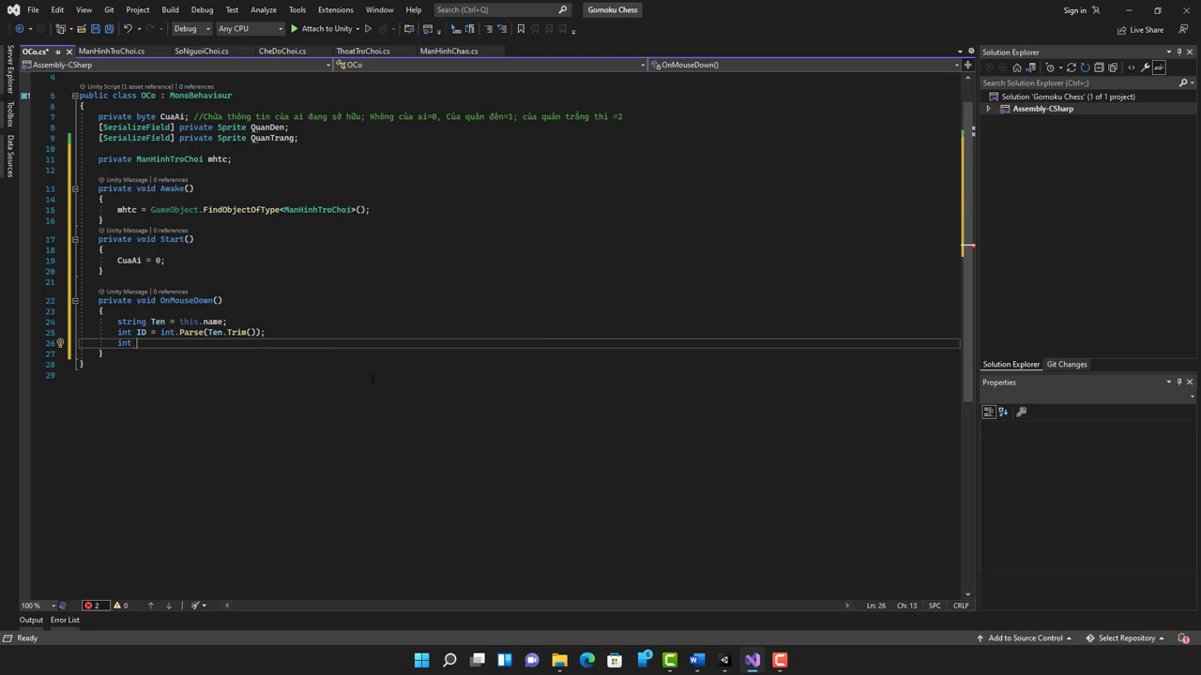
left_click(125, 47)
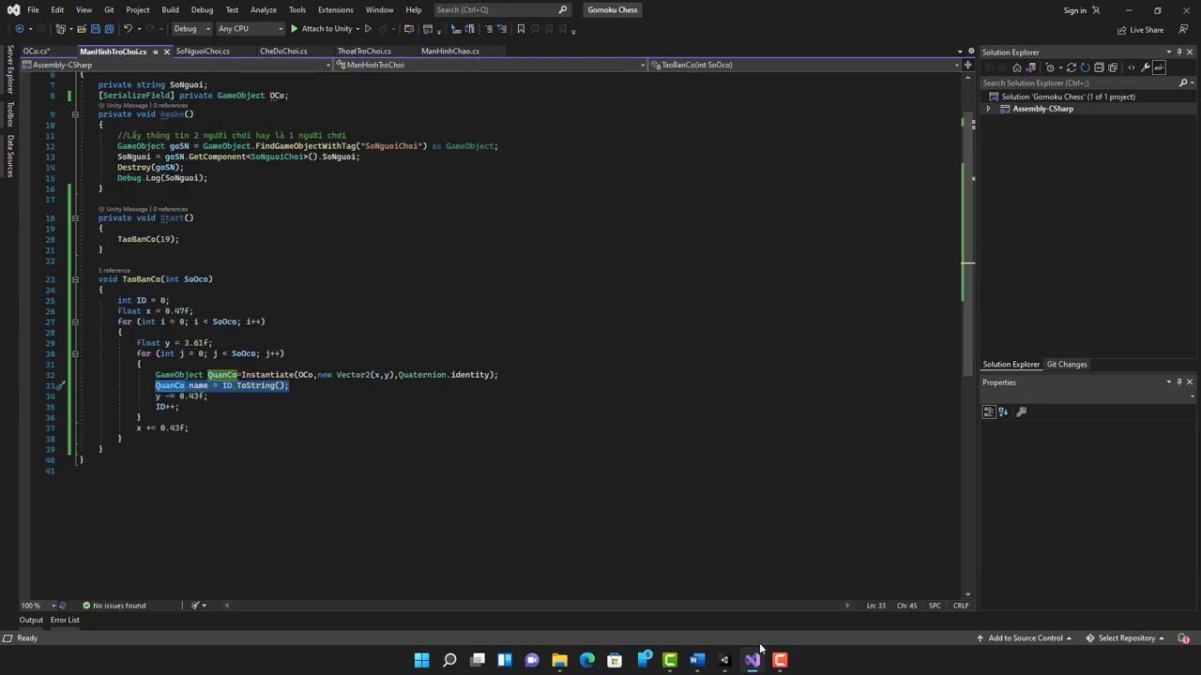
Open the ManHinhTroChoi scene from Assets > Scenes in the Unity Editor.
left_click(724, 661)
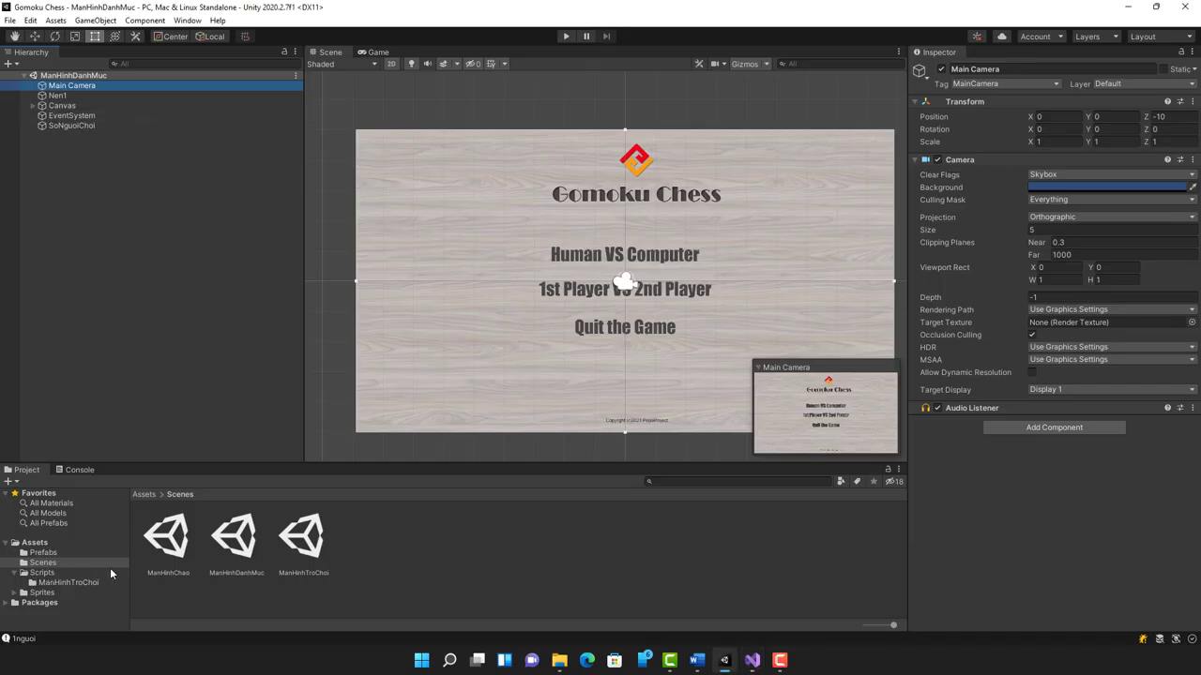
double_click(323, 542)
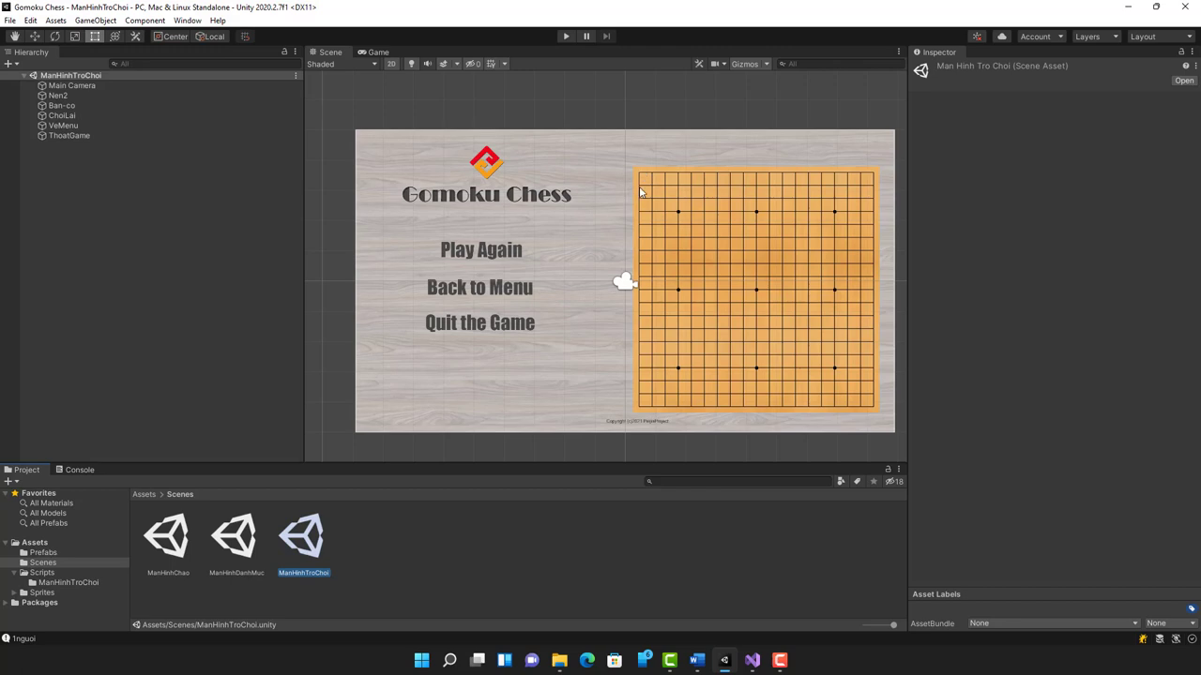
Switch from Unity to Visual Studio to view the ManHinhTroChoi.cs board-building code.
left_click(751, 660)
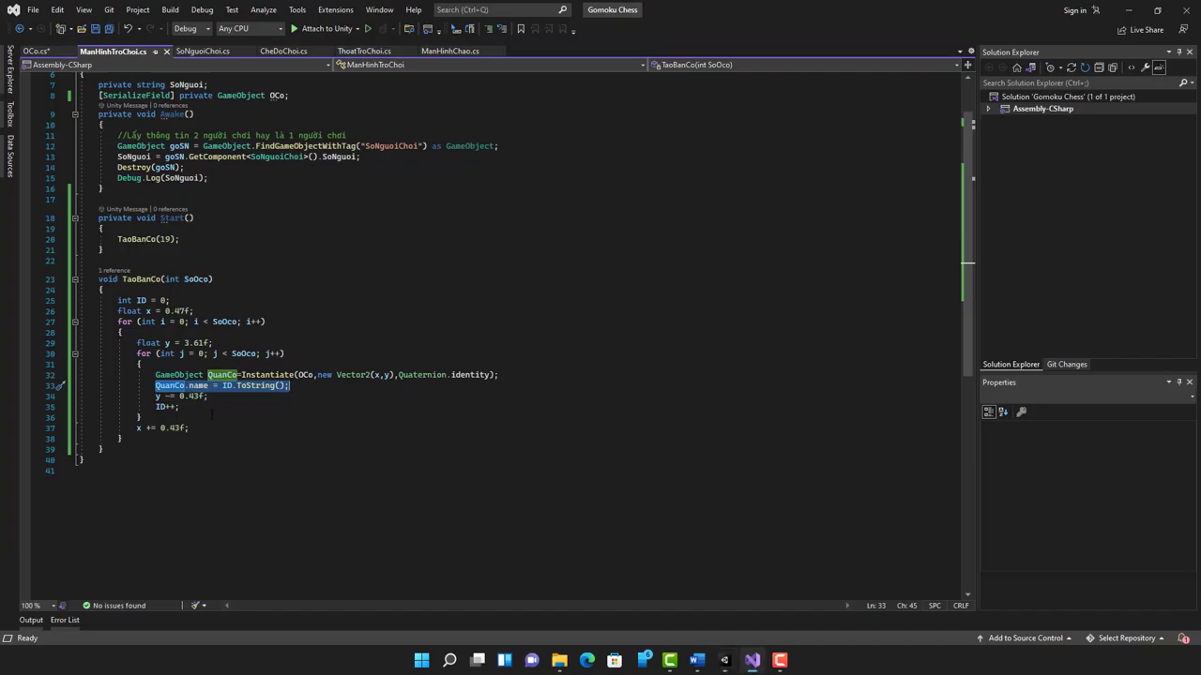
In OCo.cs OnMouseDown, add int i = ID / 19; and int j = ID % 19; below the ID line.
key("ctrl+Tab")
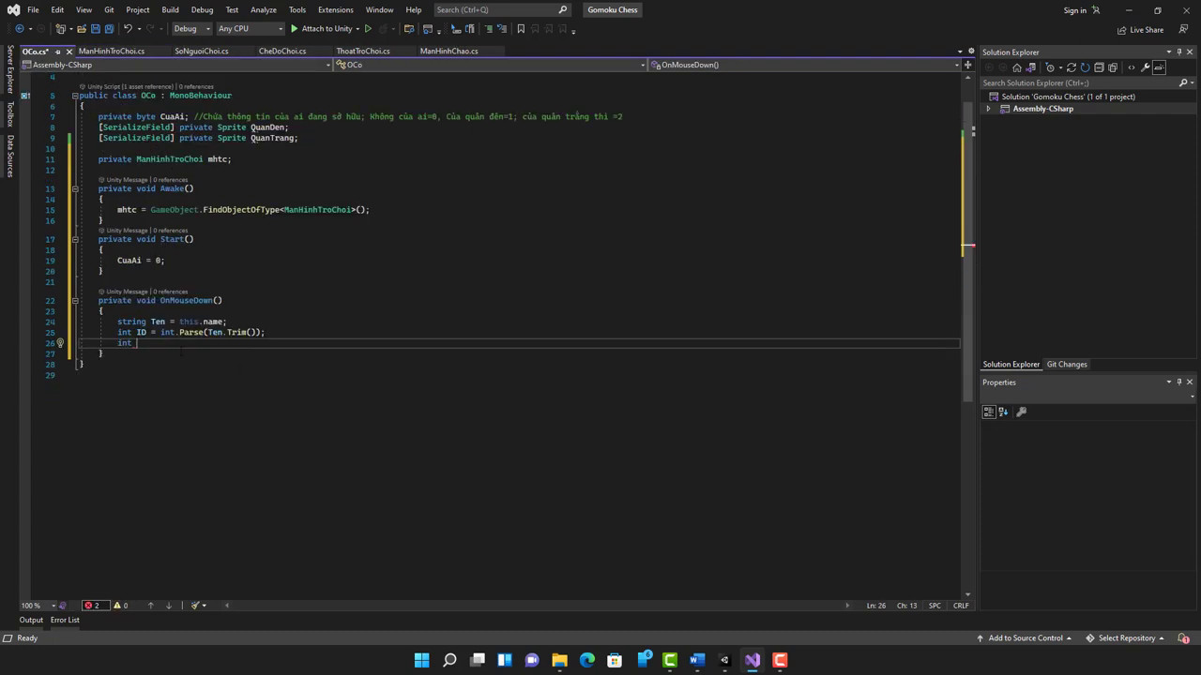
key("Up")
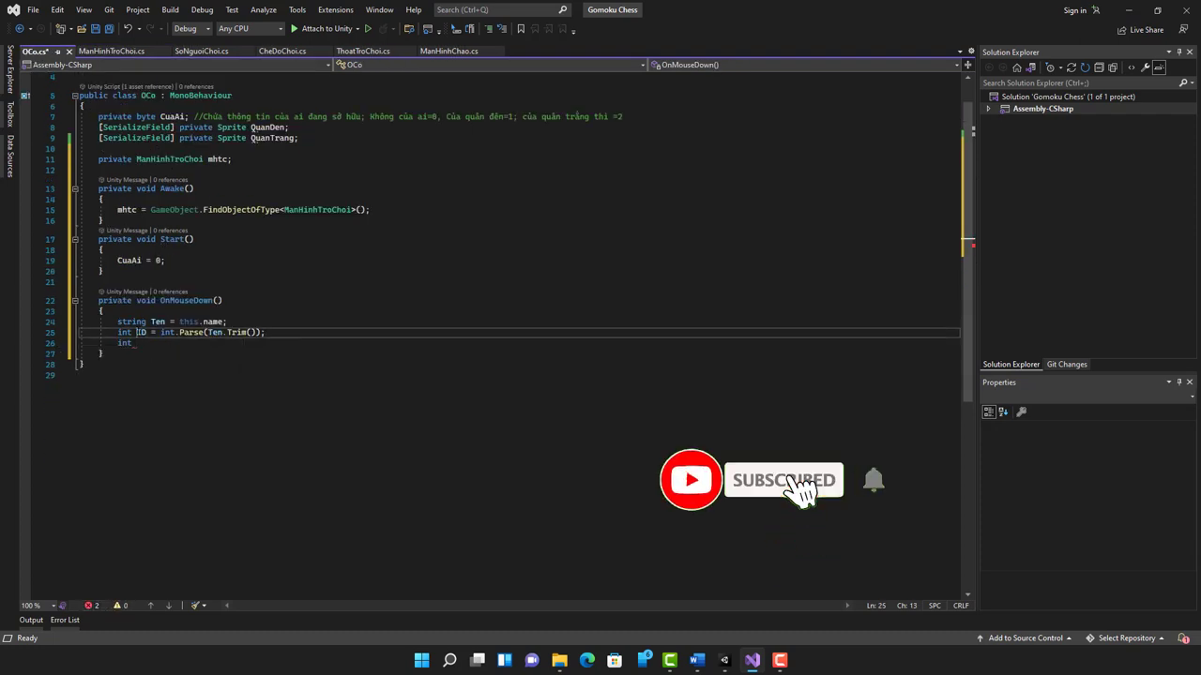
key("shift+Right")
key("shift+Right")
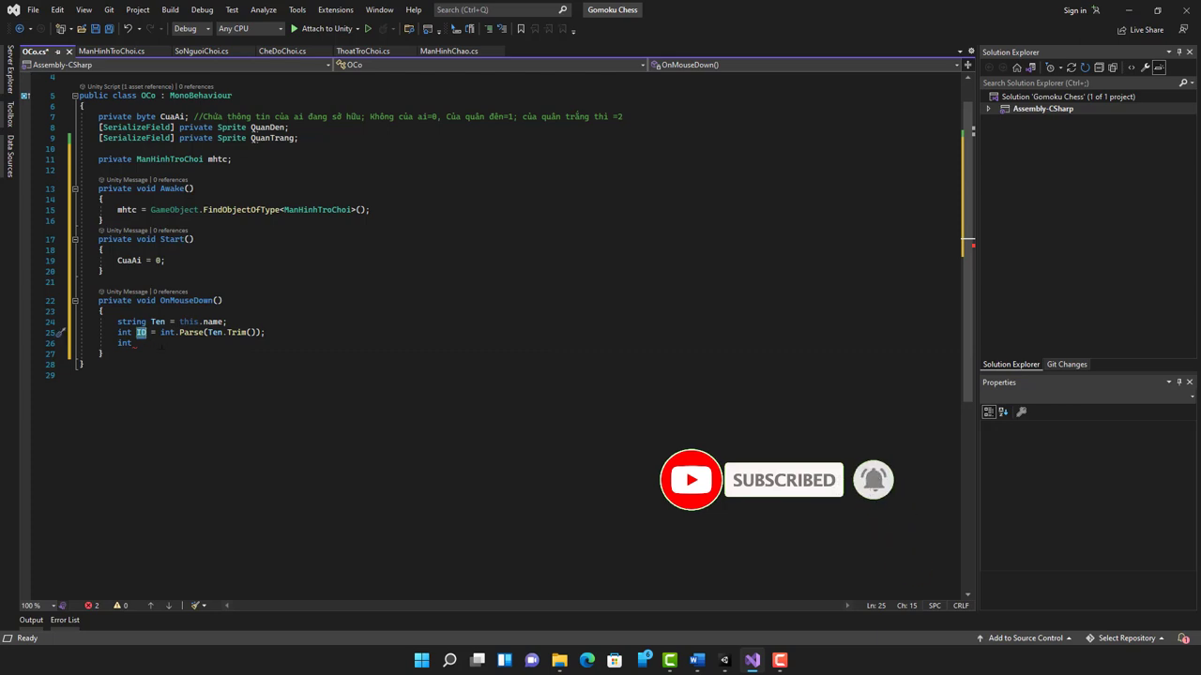
key("Down")
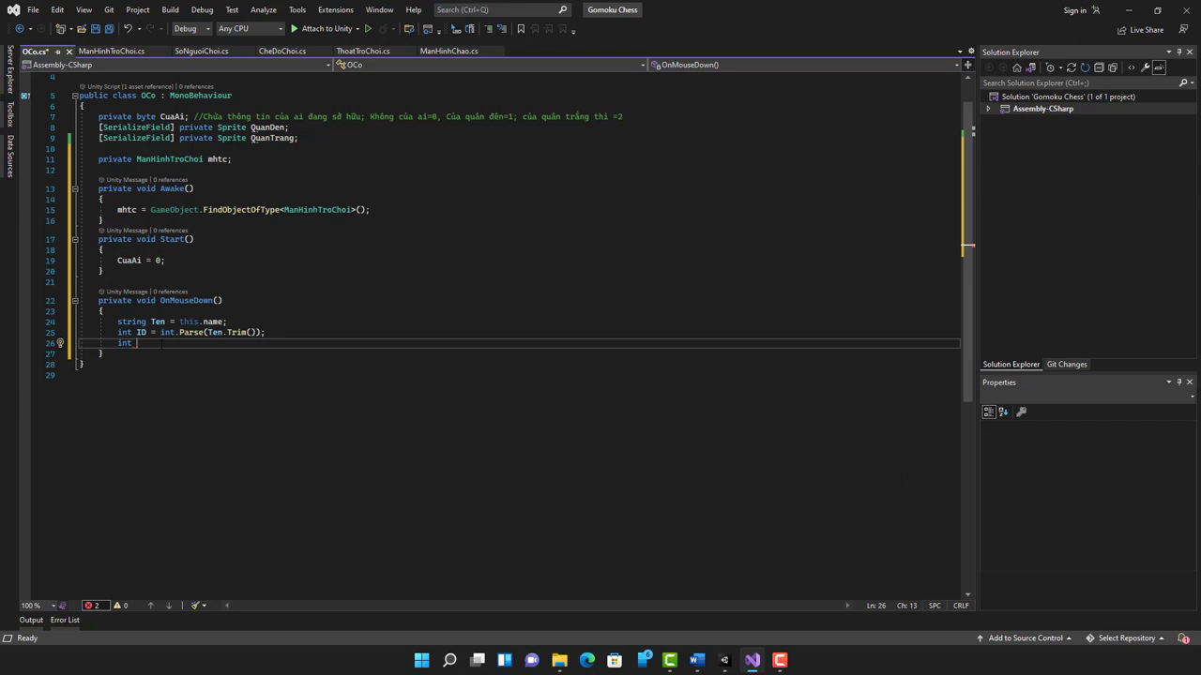
type("i = ")
type("I")
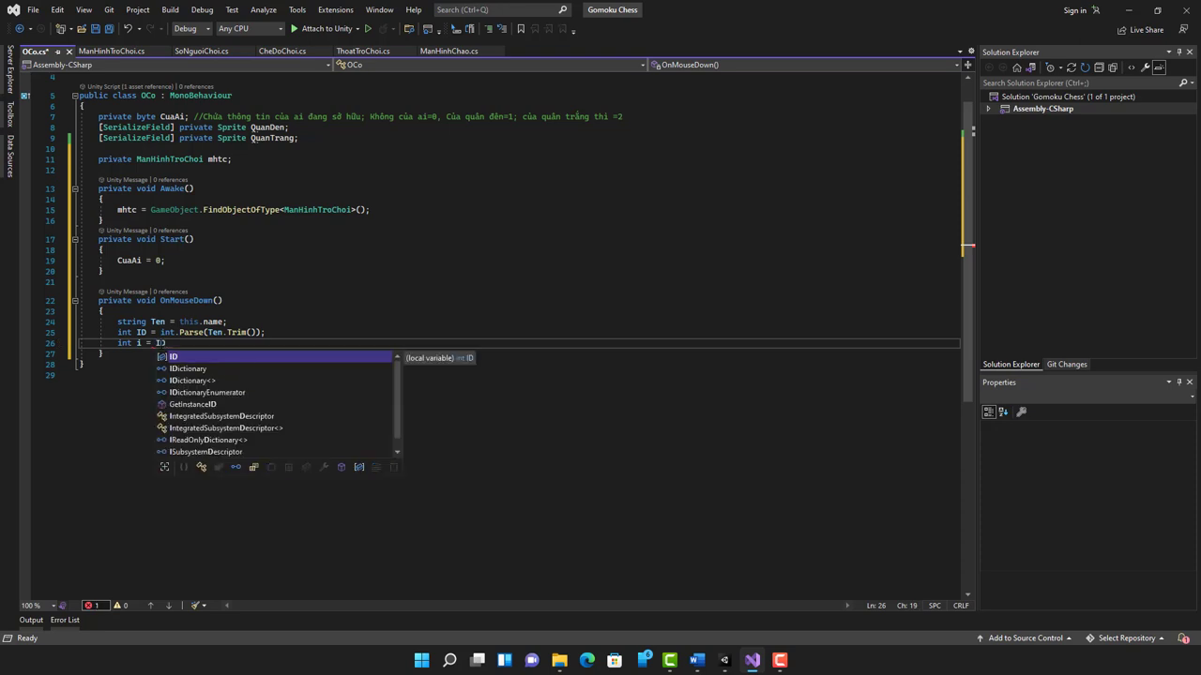
type("D ")
type("/ ")
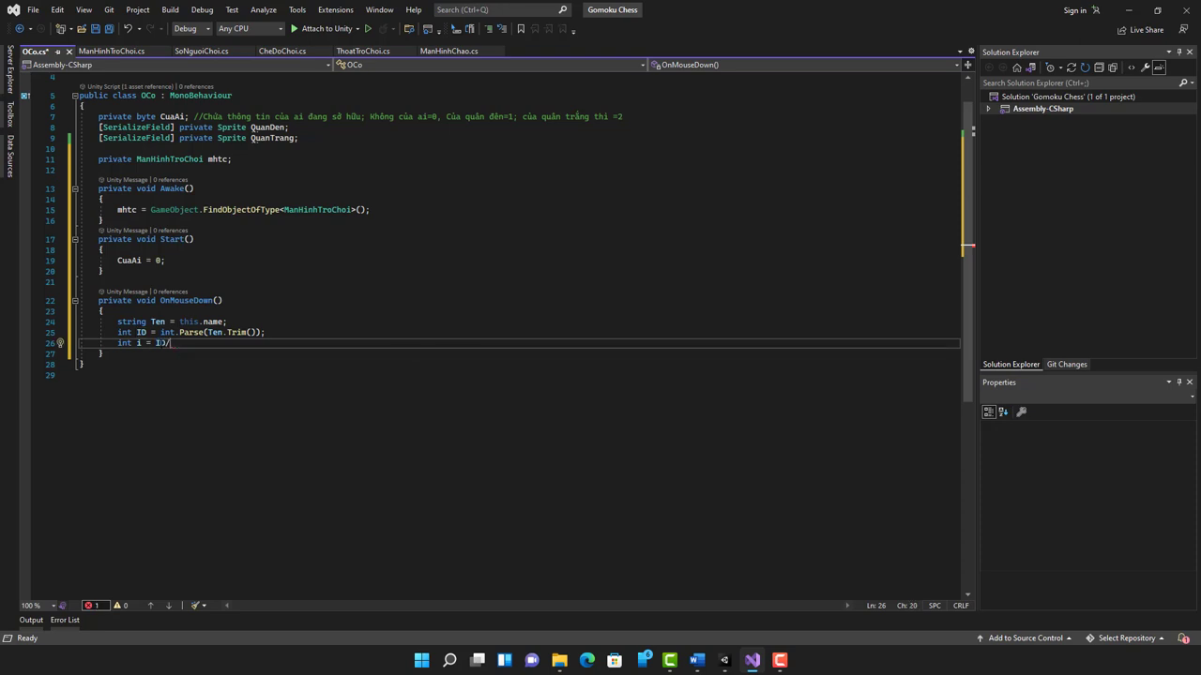
type("19;")
key("Return")
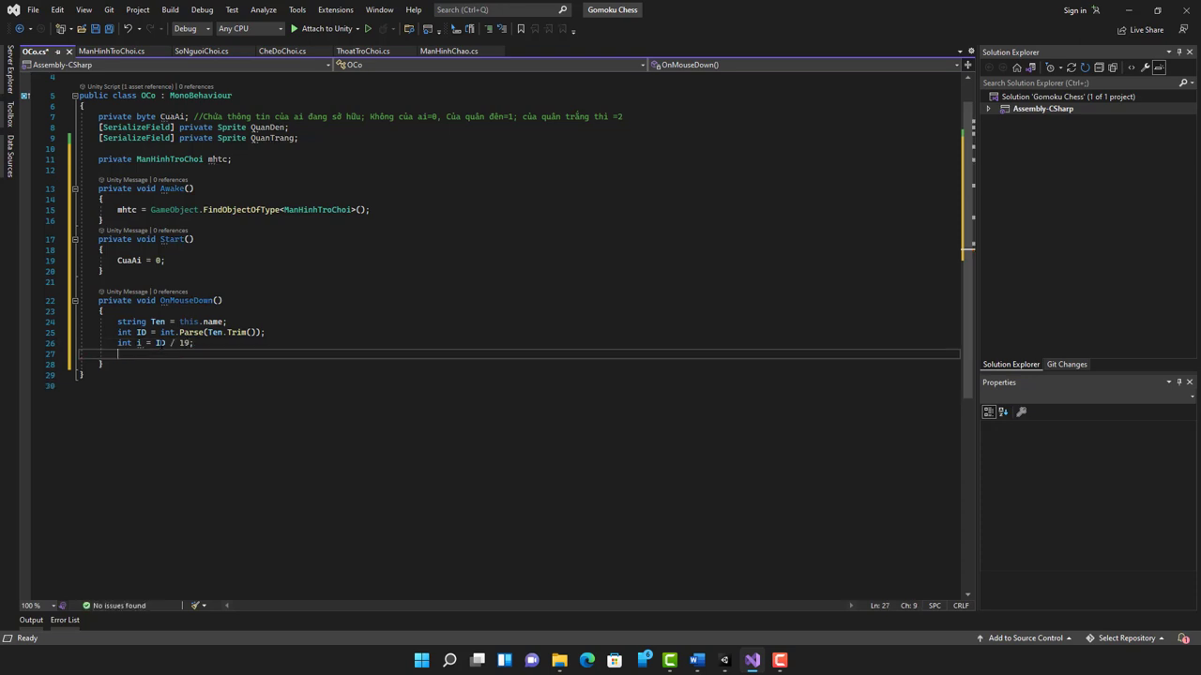
type("int ")
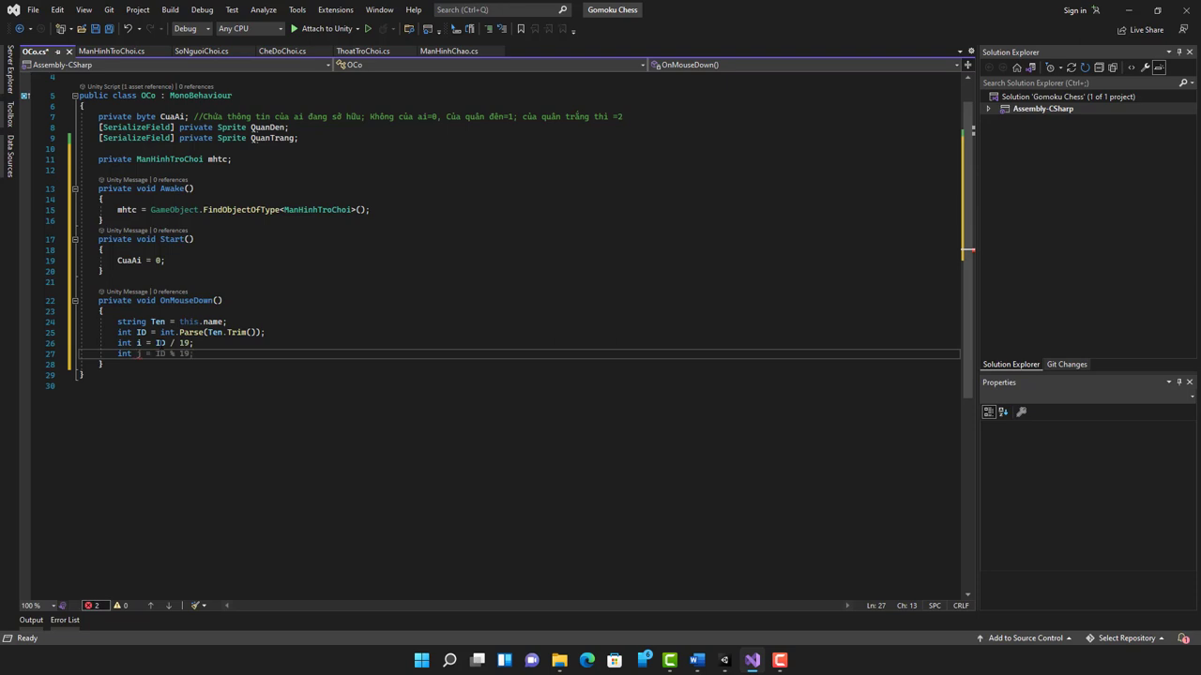
type("j=")
key("Tab")
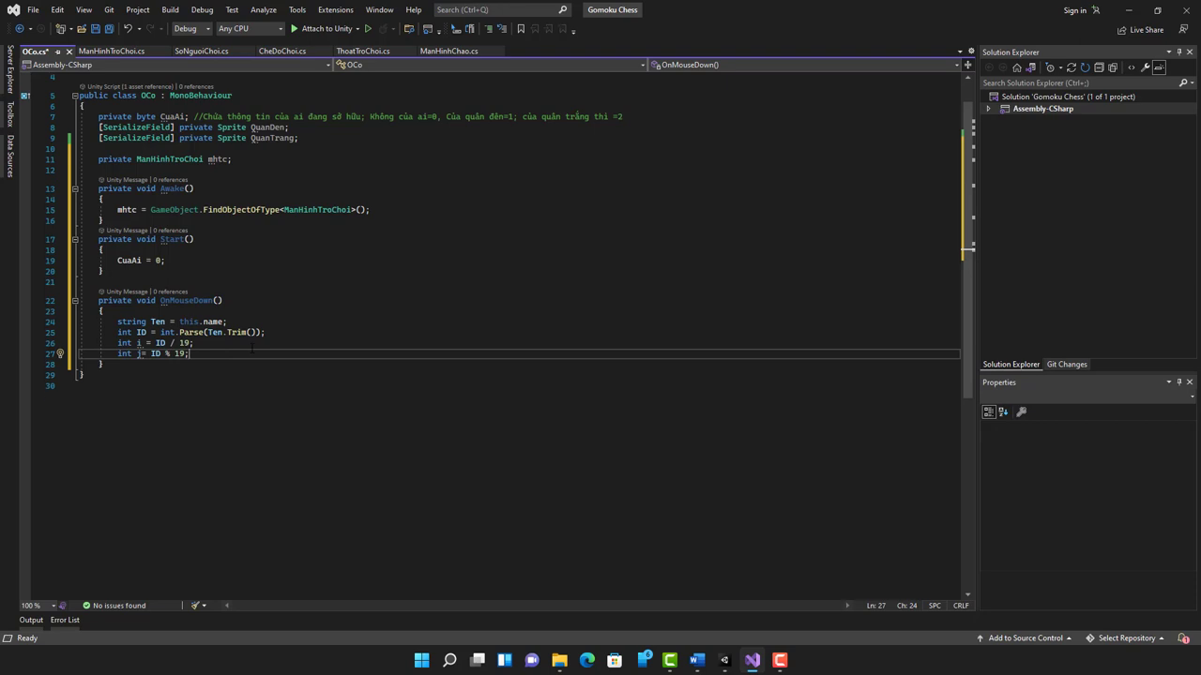
key("Return")
Add an if (CuaAi == 0) block in OnMouseDown, checking the QuanDen and QuanTrang fields.
type("if")
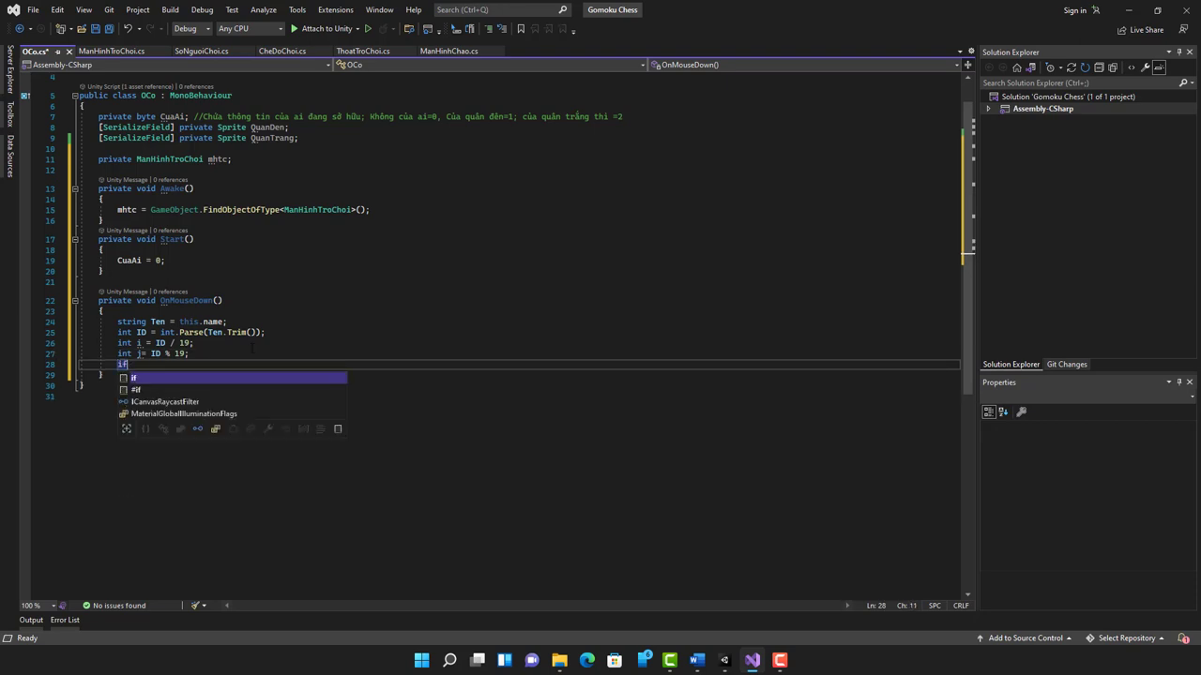
type("(")
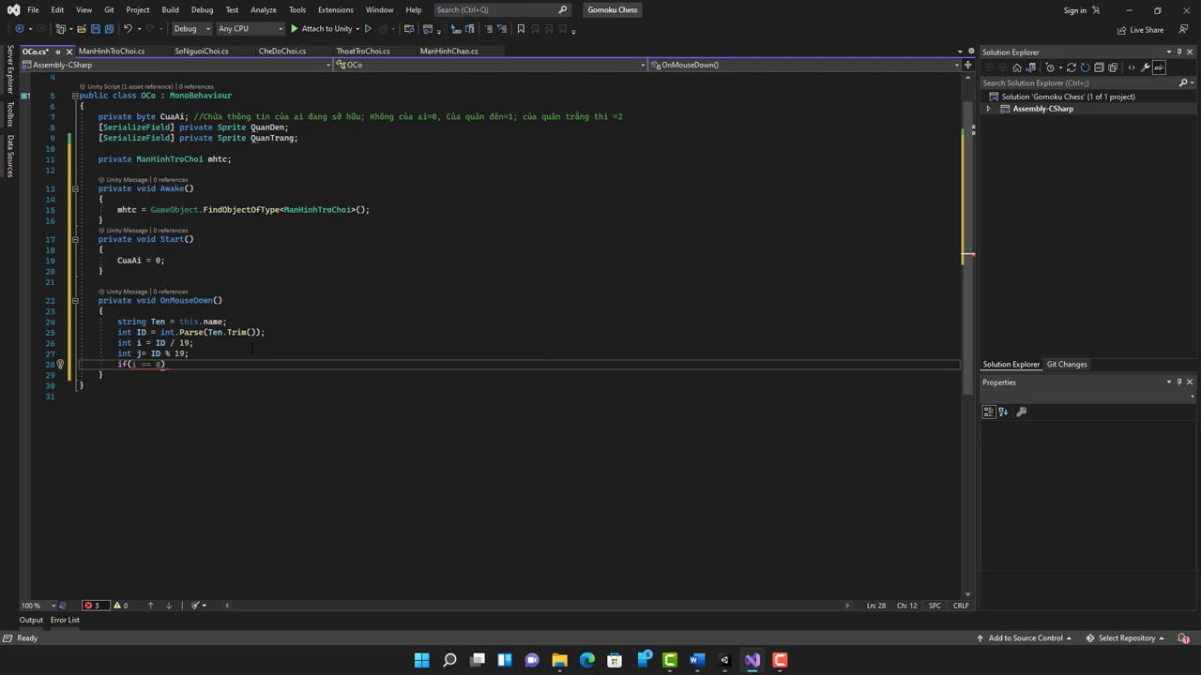
type("CuaAi ")
type("=")
type("= 0)")
type("{")
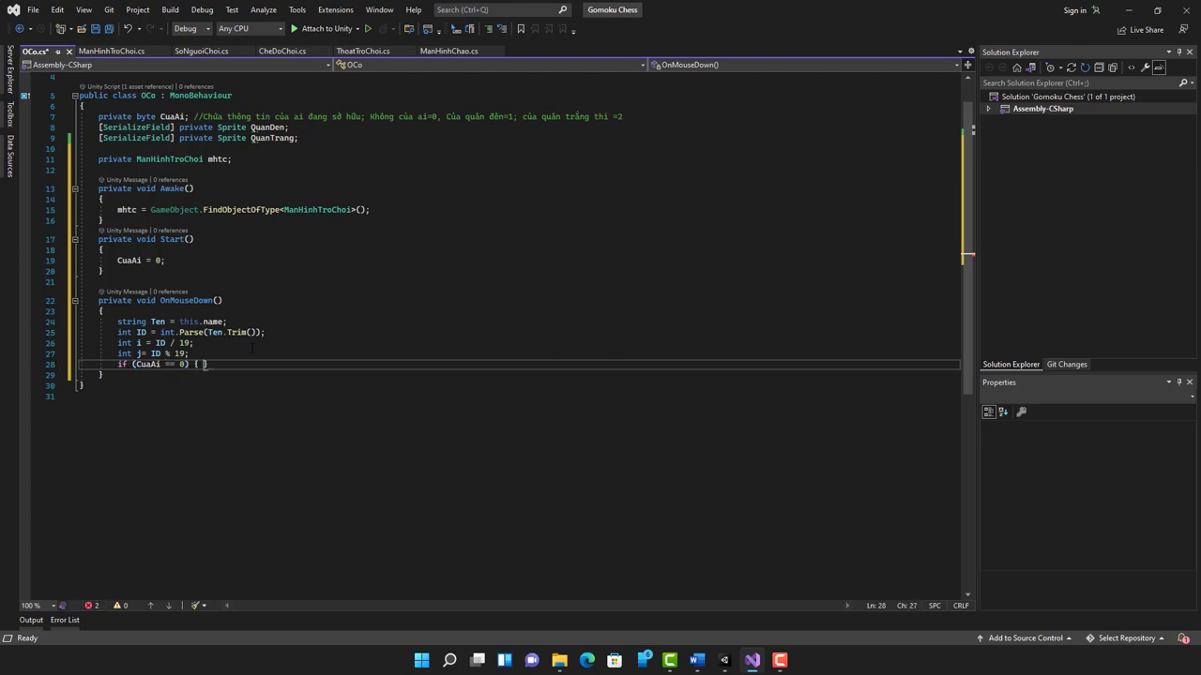
key("Return")
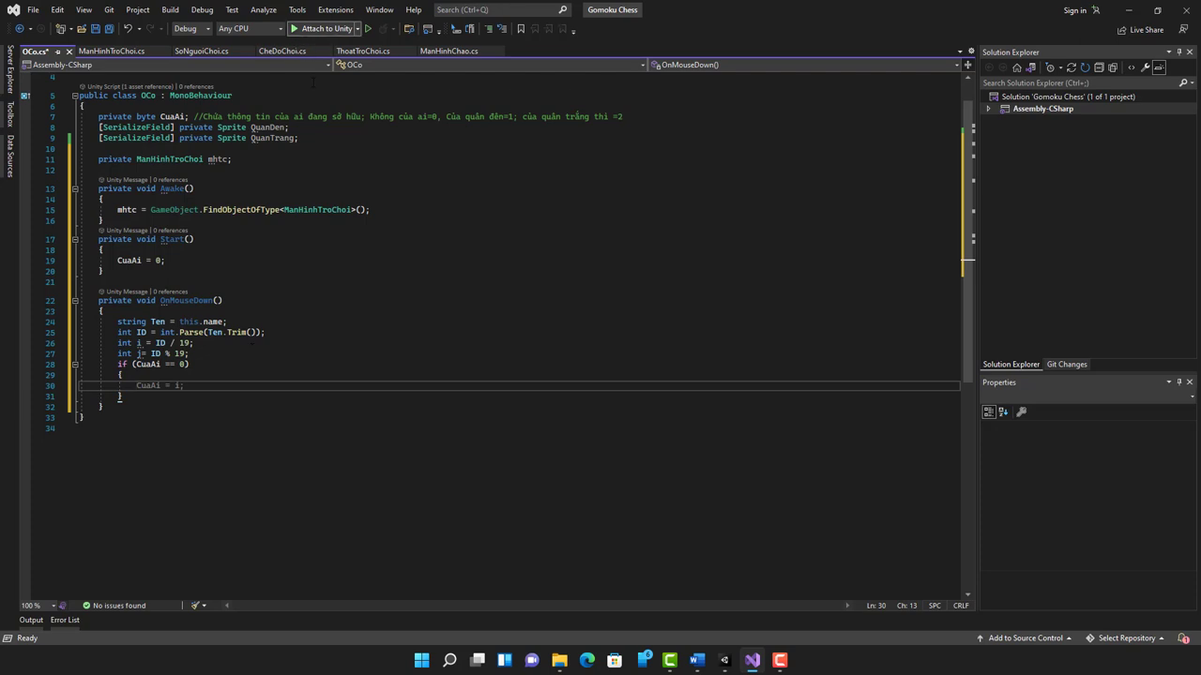
left_click_drag(290, 127, 103, 127)
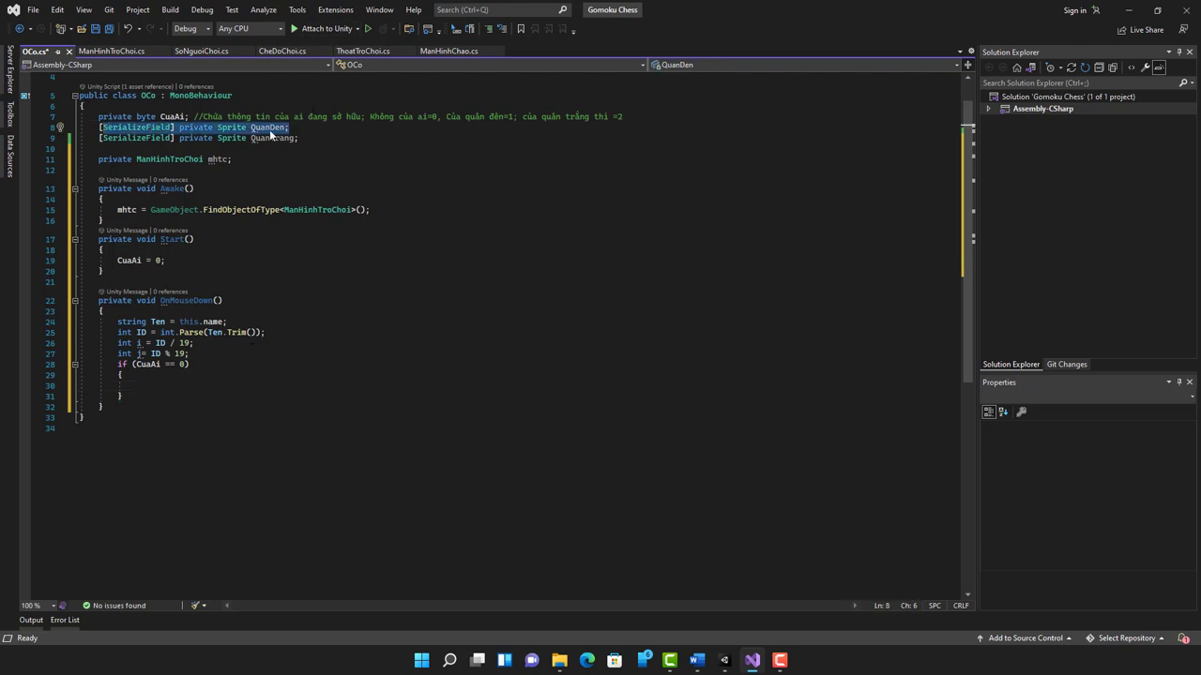
left_click(262, 138)
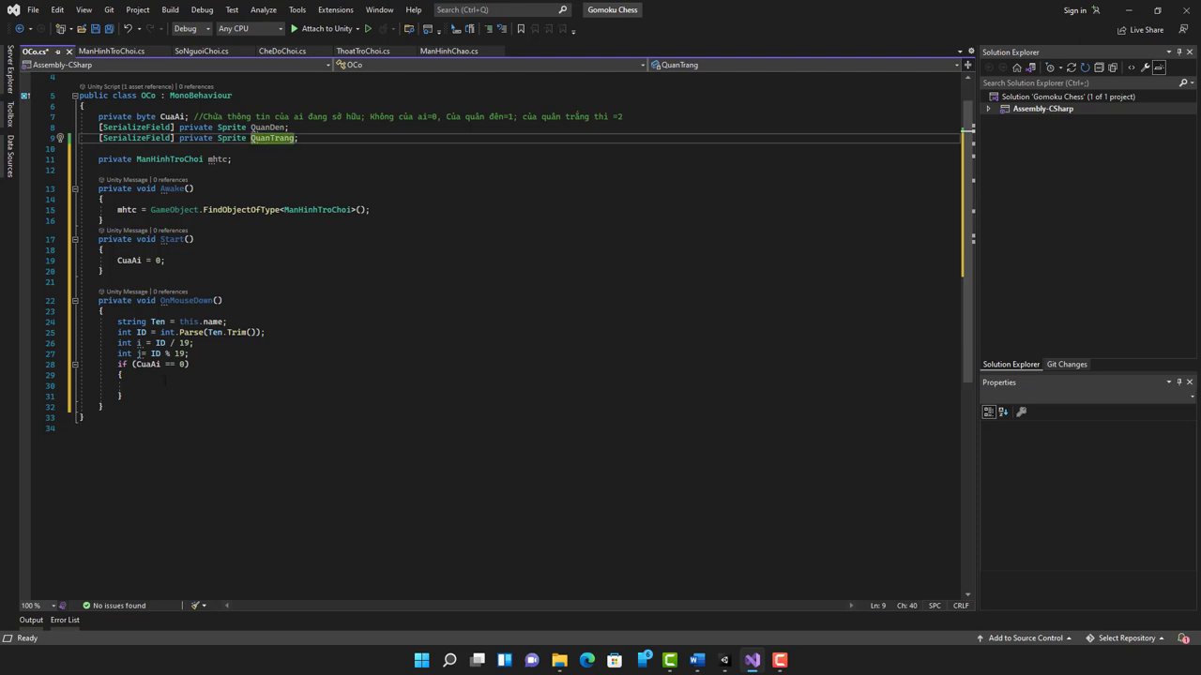
left_click(220, 388)
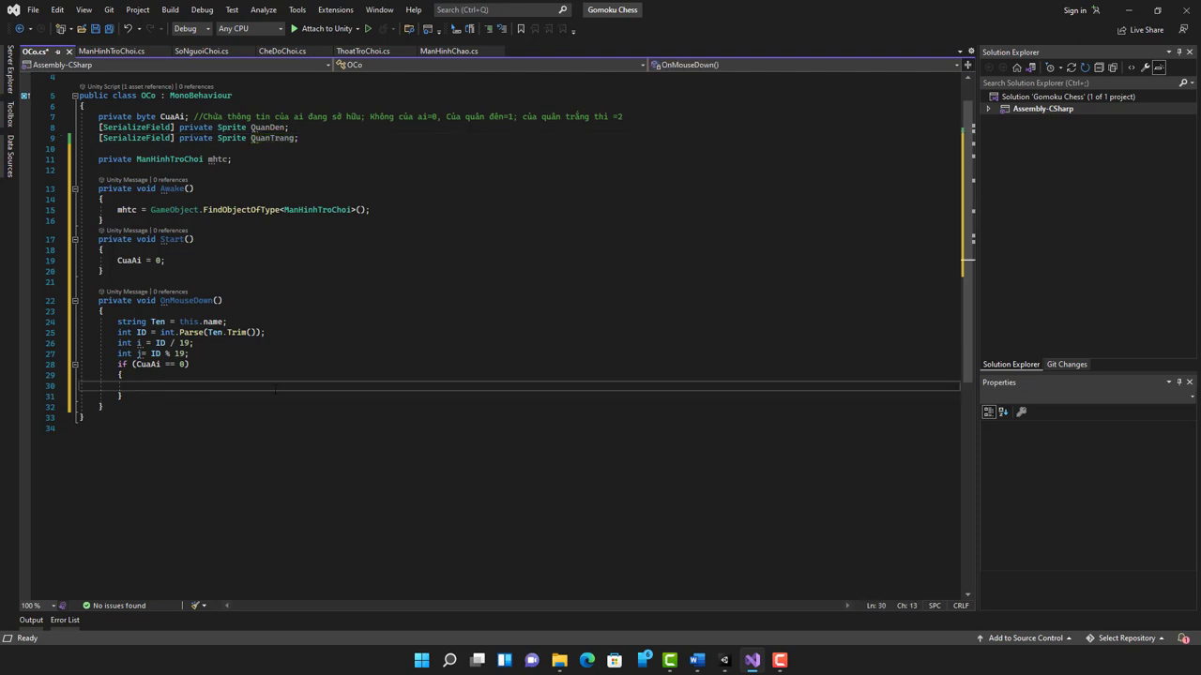
Inside the block, write GetComponen<SpriteRenderer>.sprite using IntelliSense.
type("Ge")
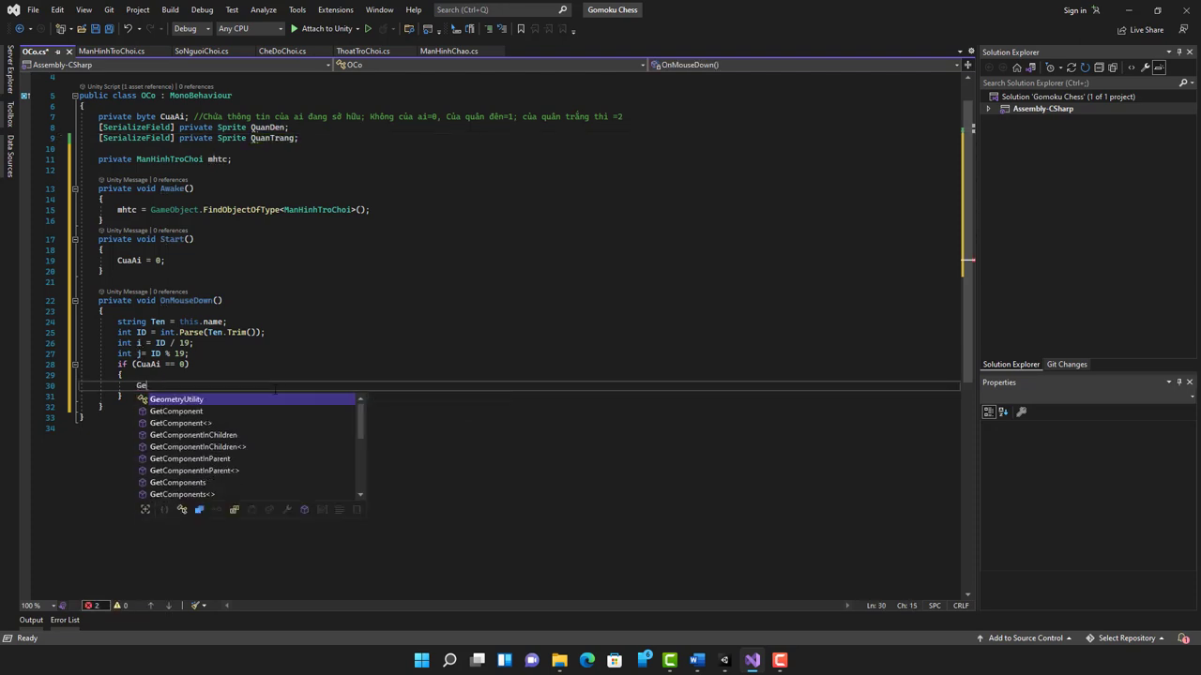
type("t")
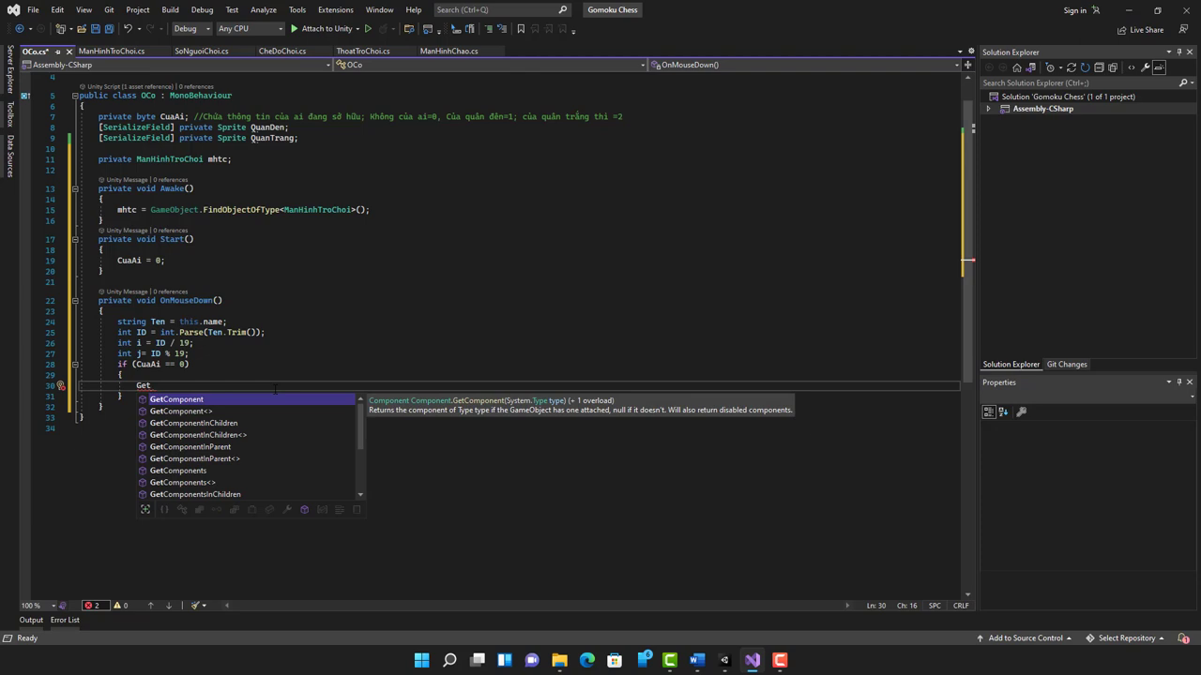
key("Tab")
key("BackSpace")
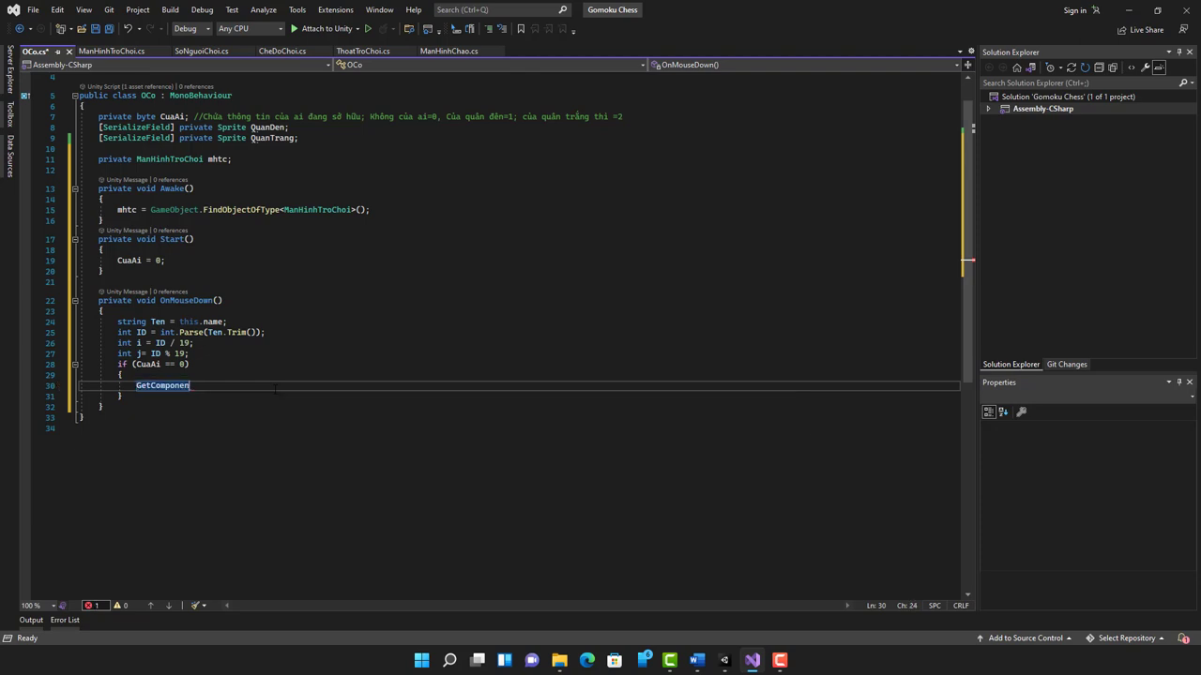
type("<S")
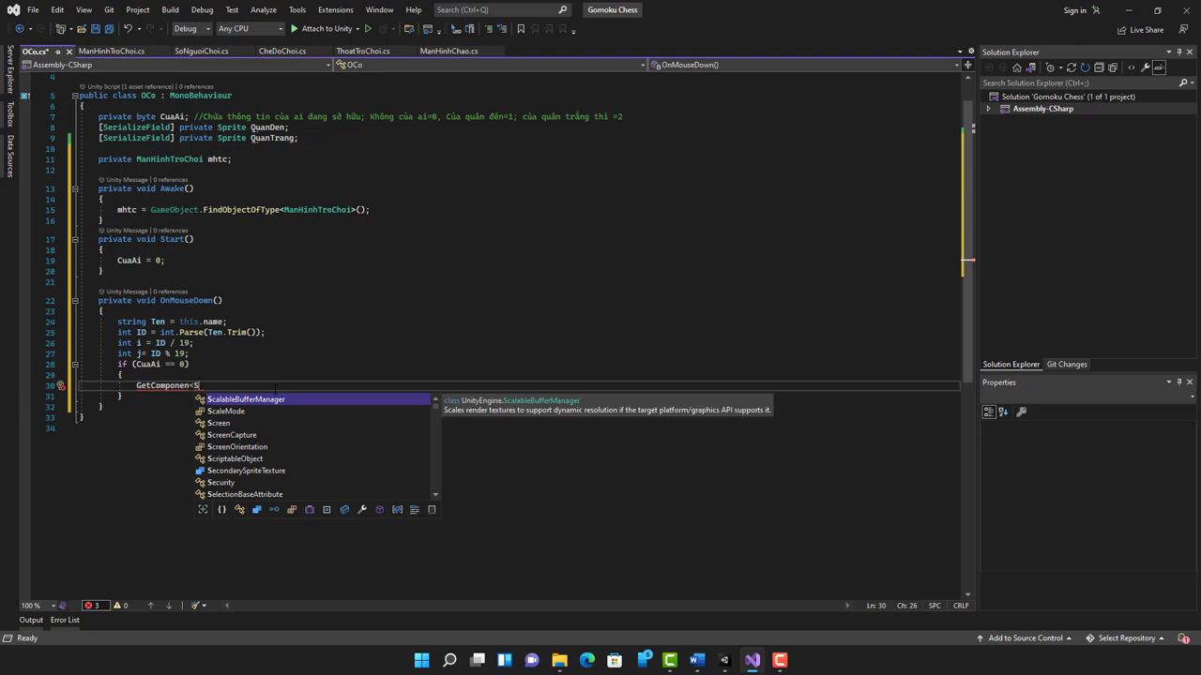
type("pr")
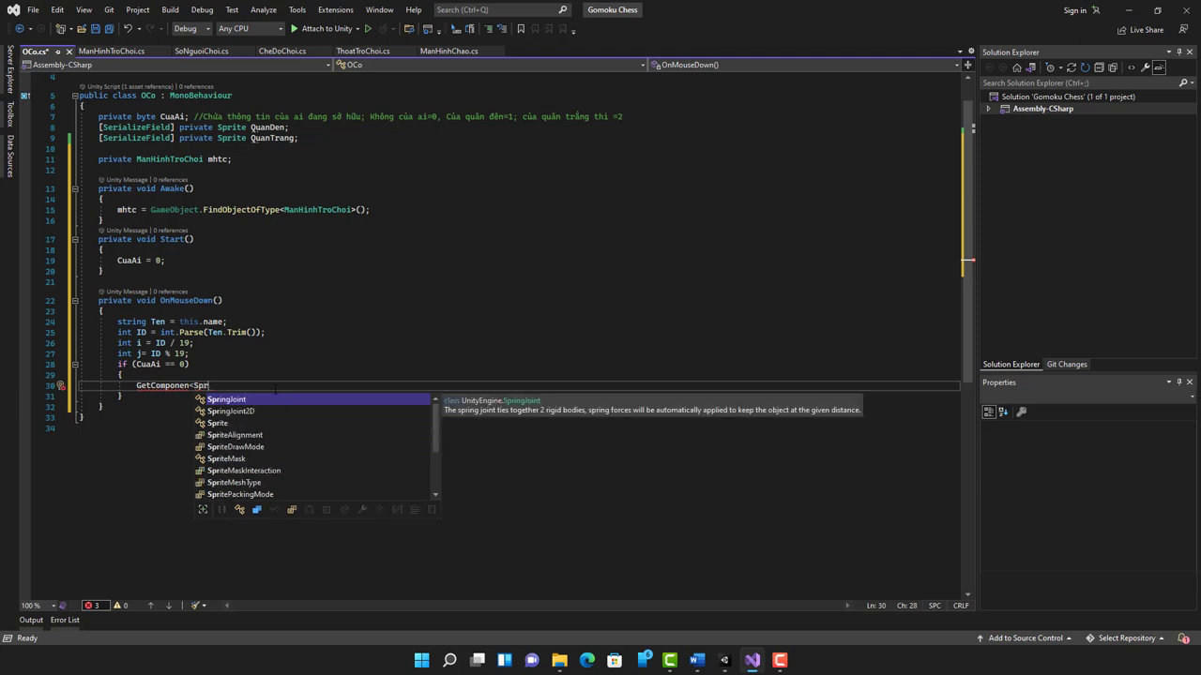
key("Down")
key("Down")
key("Down")
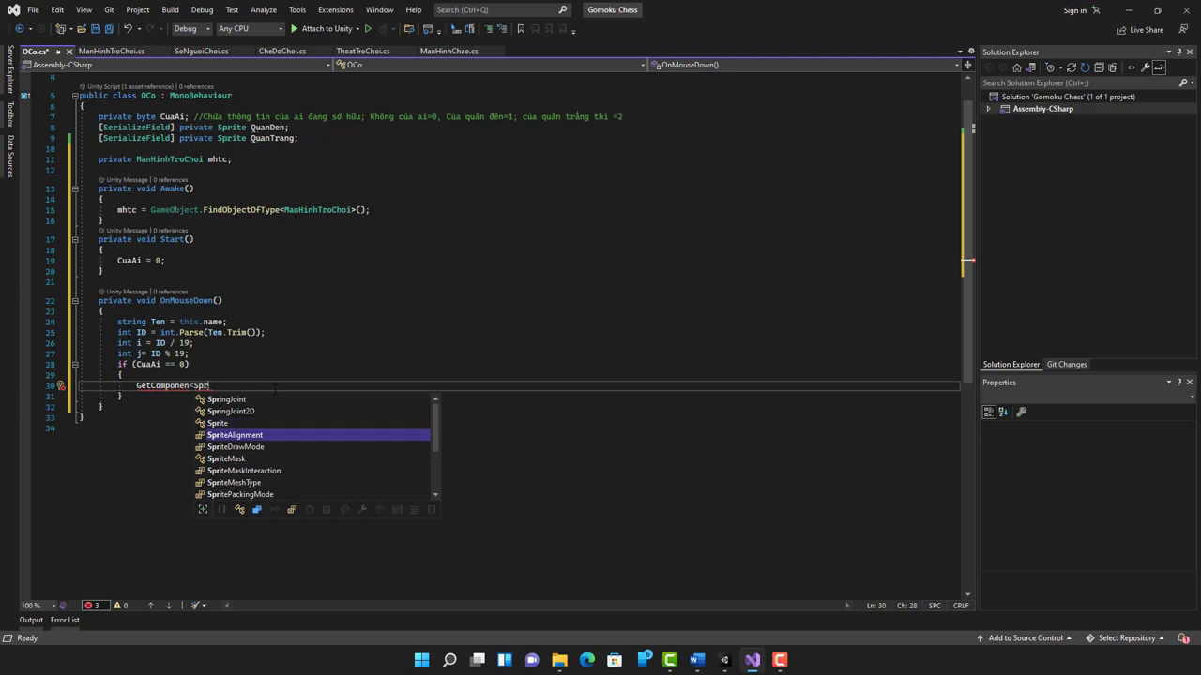
key("Down")
key("Up")
key("Up")
key("BackSpace")
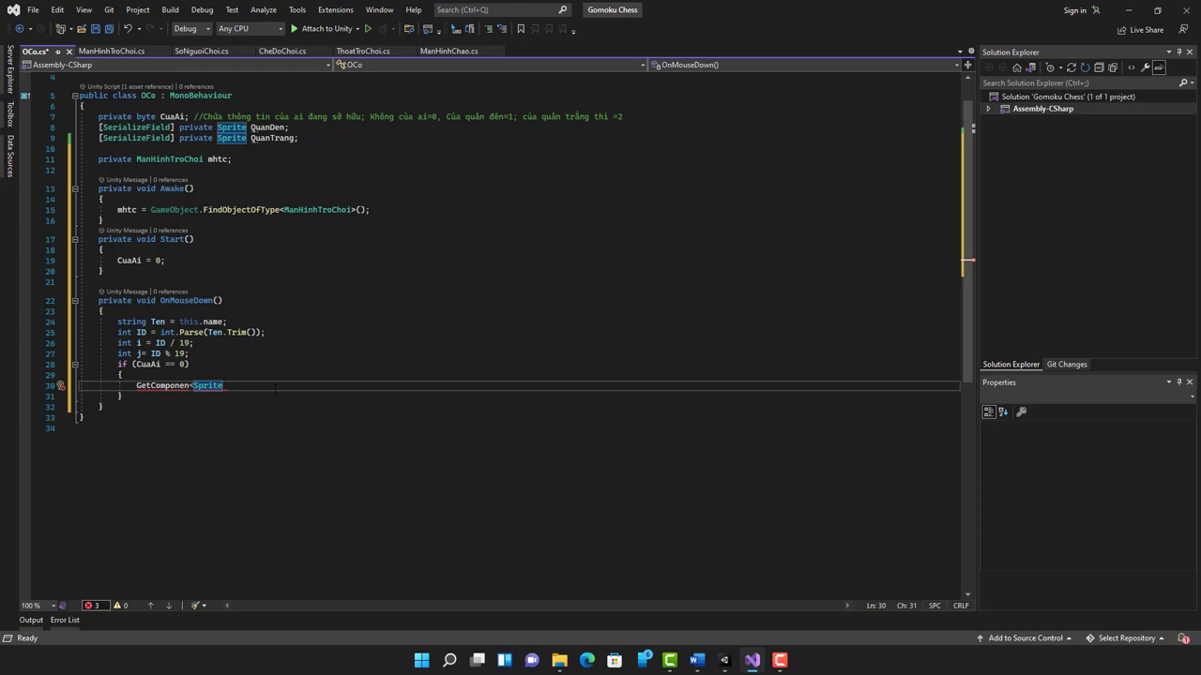
type("Re")
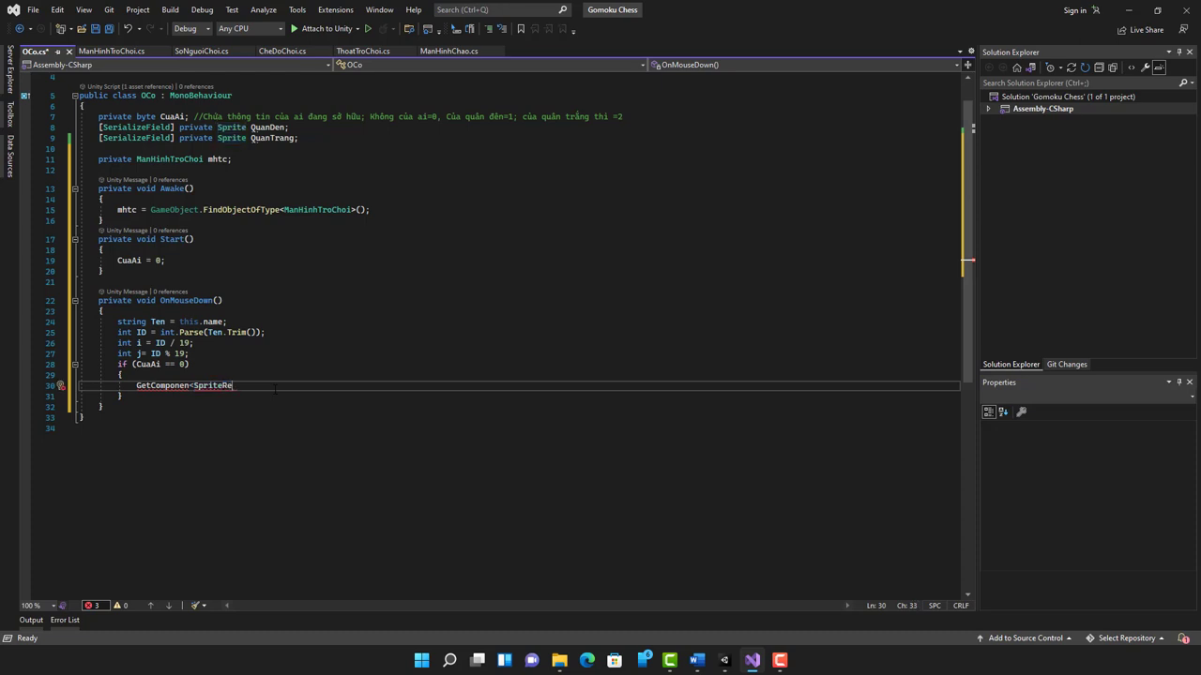
type("n")
type("der")
type("er")
type(">")
type(".")
type("sp")
type("rite")
Add the missing () and assign QuanDen to the sprite, ending with a semicolon.
key("Left")
key("Left")
key("Left")
key("Left")
type("()")
key("End")
type("=Qu")
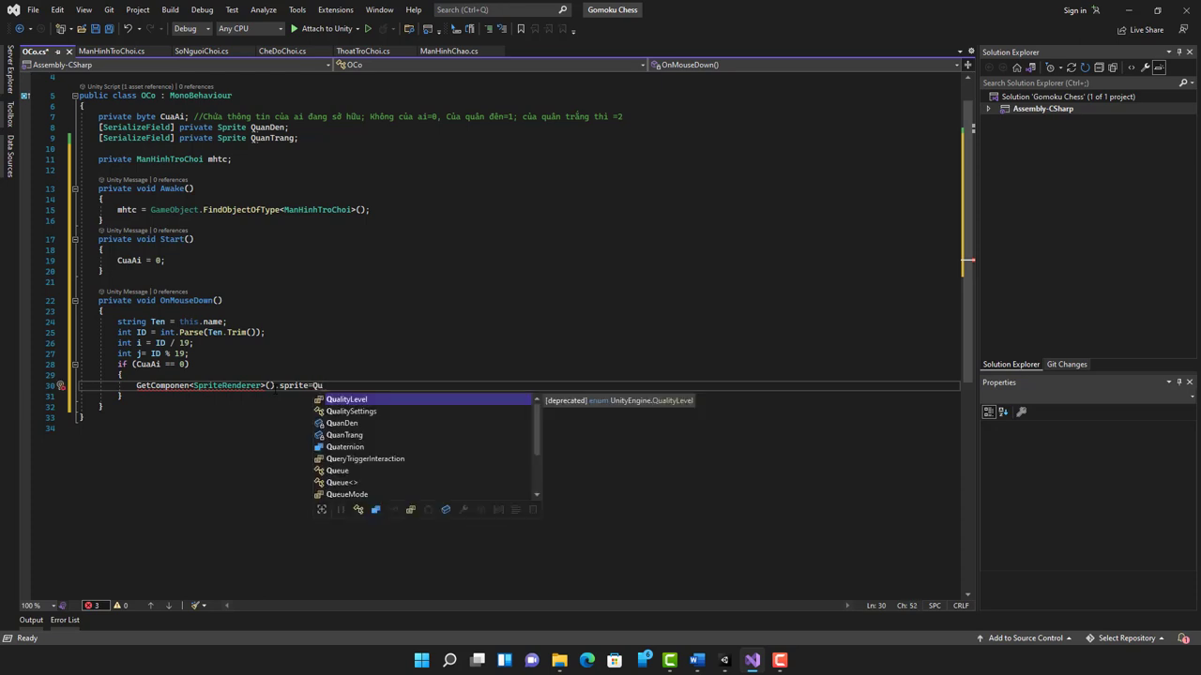
key("Down")
key("Down")
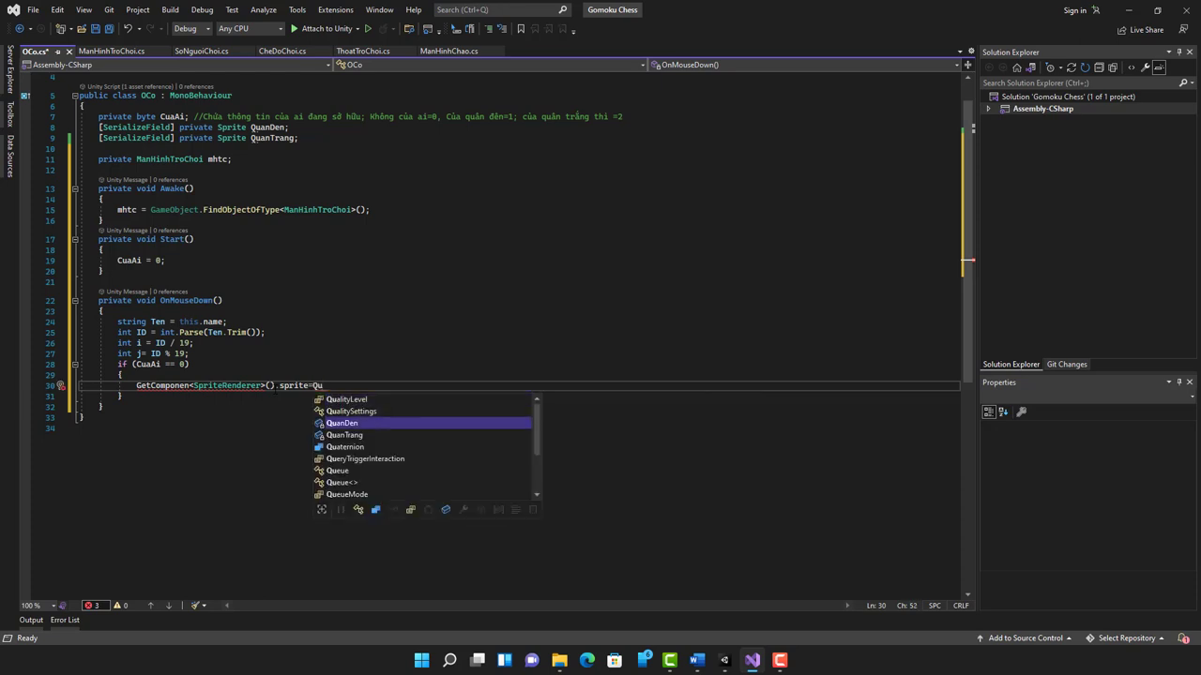
key("Tab")
type(";")
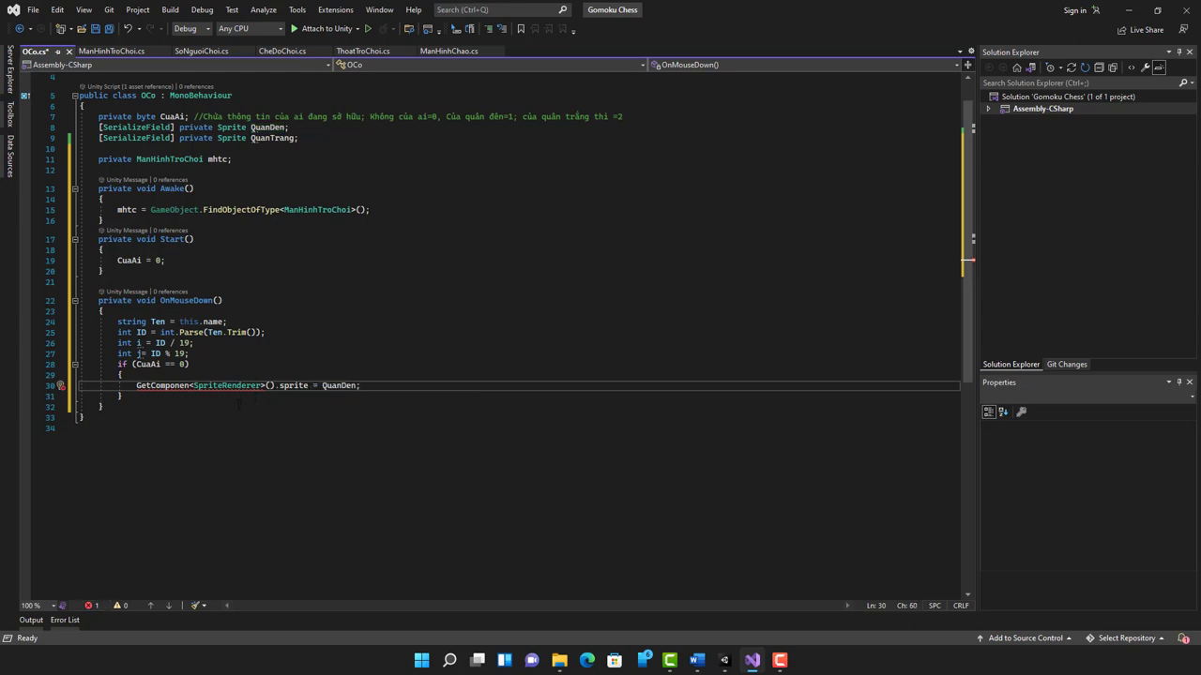
mouse_move(225, 385)
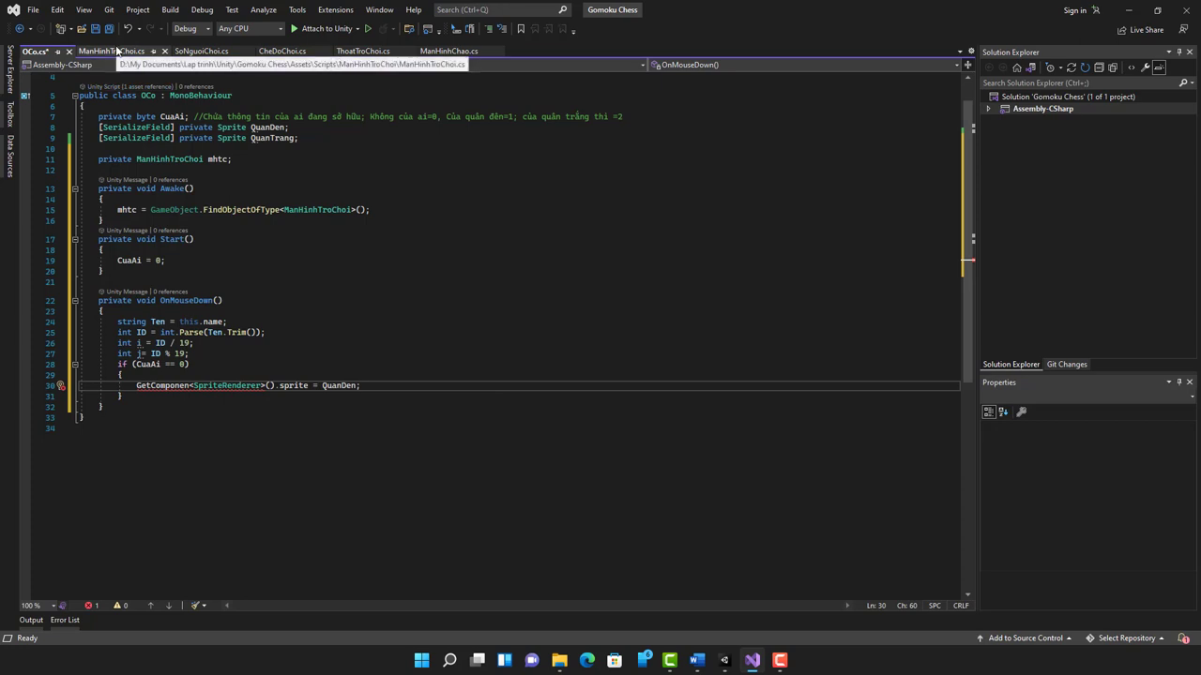
In ManHinhTroChoi.cs, add a [SerializeField] attribute on a new line 9.
left_click(112, 51)
scroll(308, 242, "up", 2)
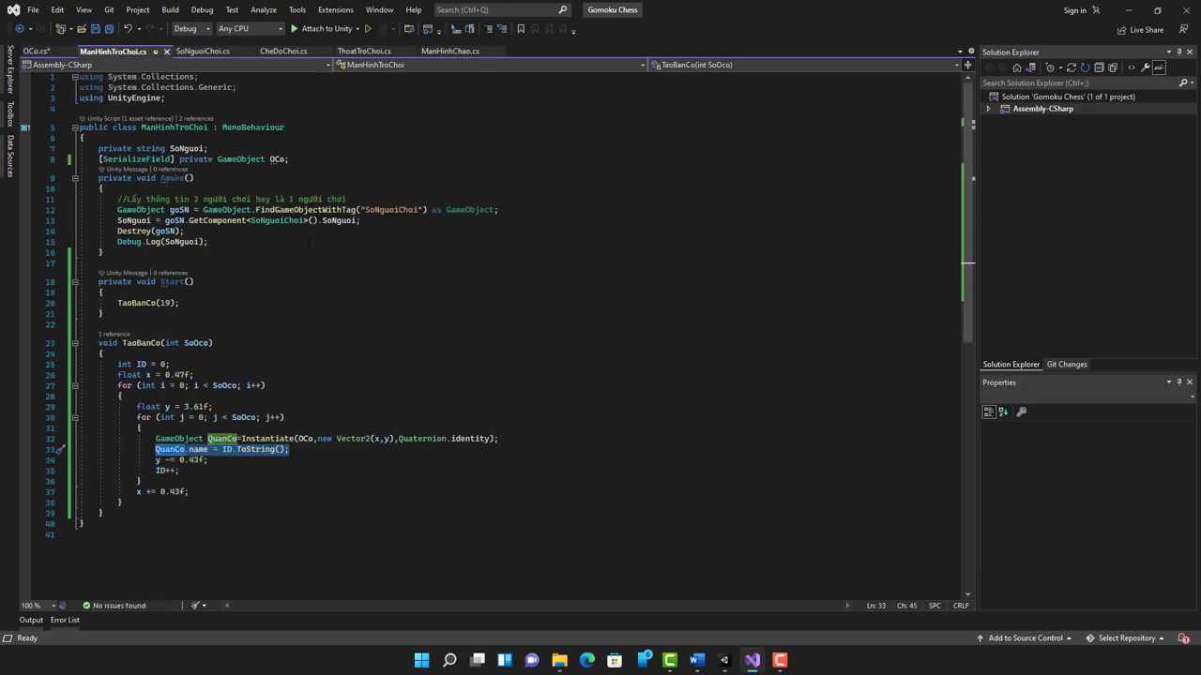
left_click(322, 159)
key("Return")
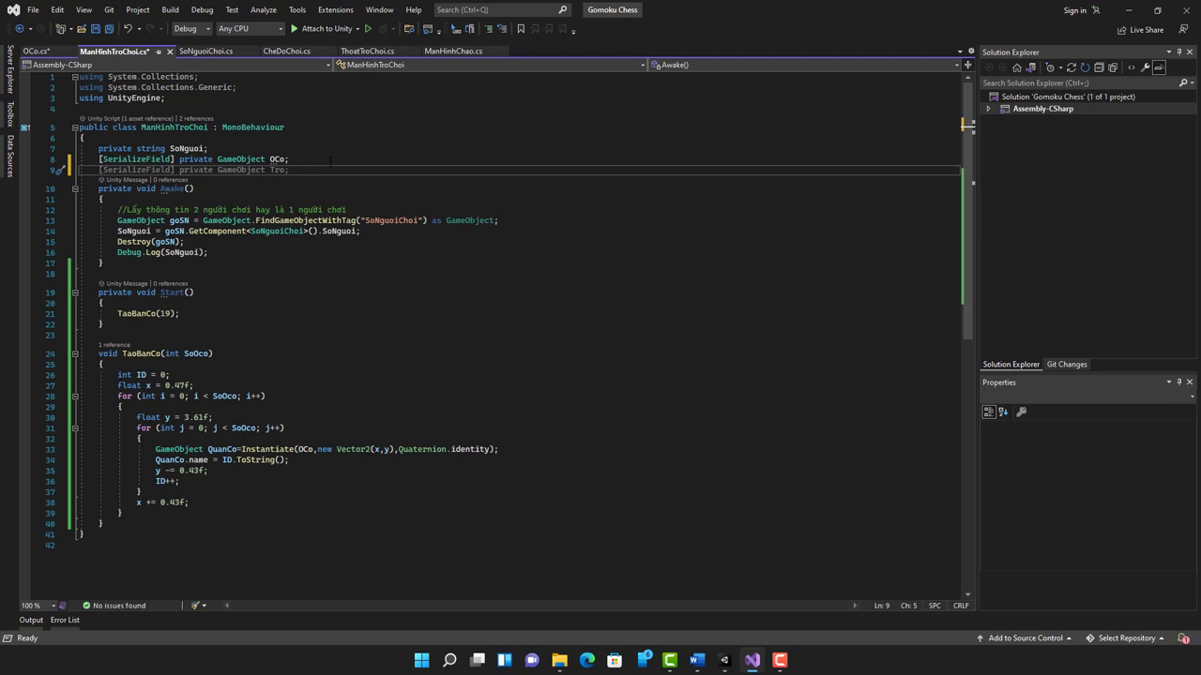
type("[")
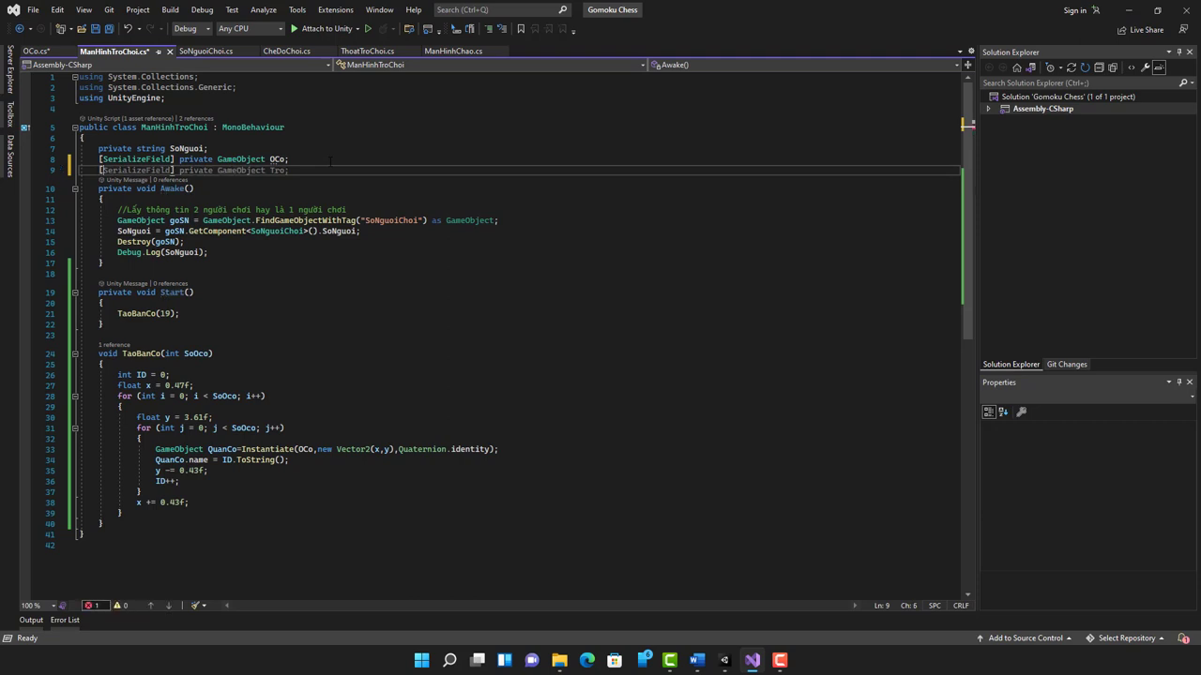
type("Sr")
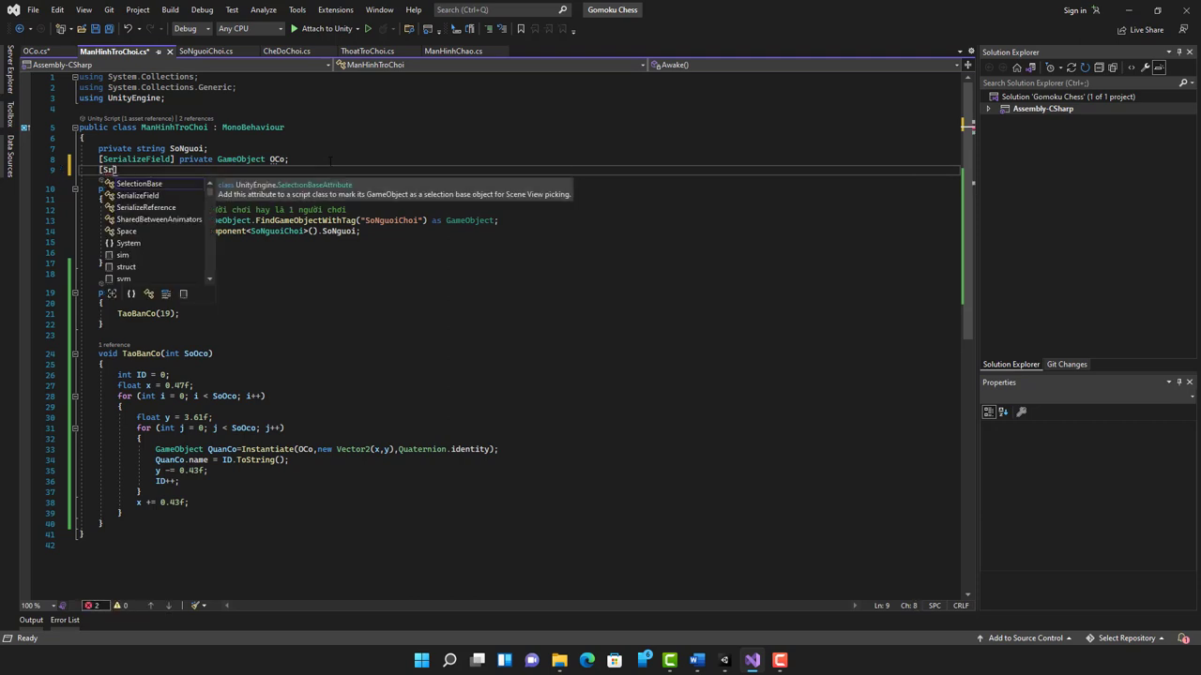
key("BackSpace")
type("e")
type("r")
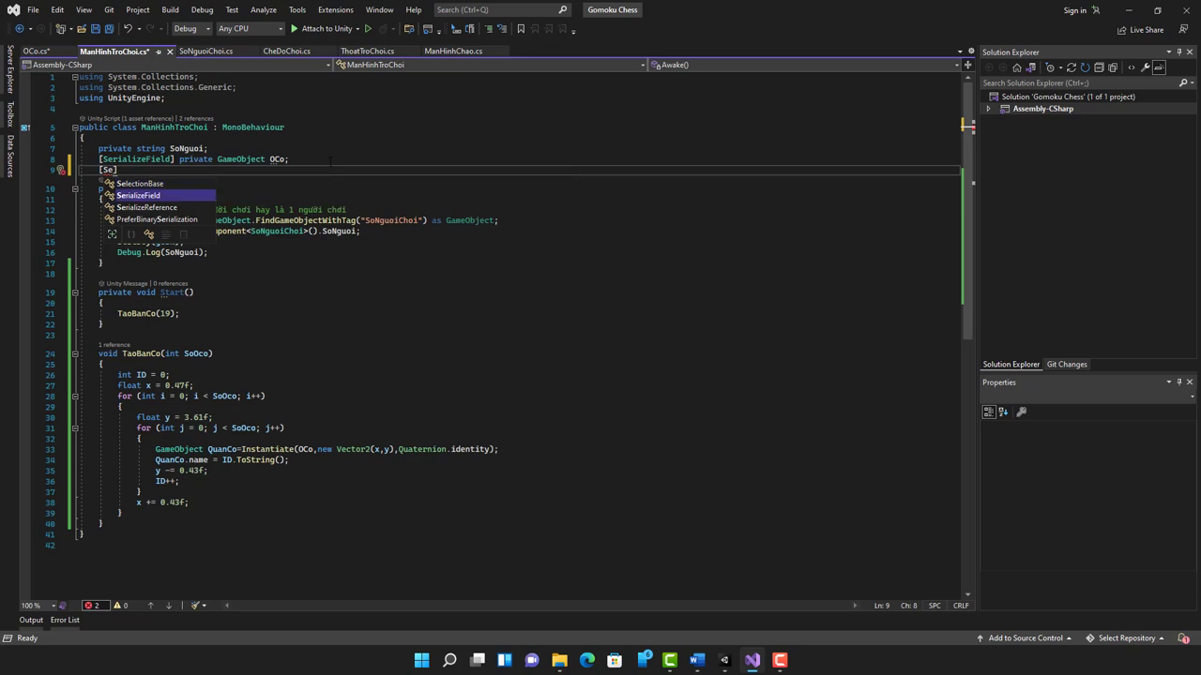
key("Tab")
type("]")
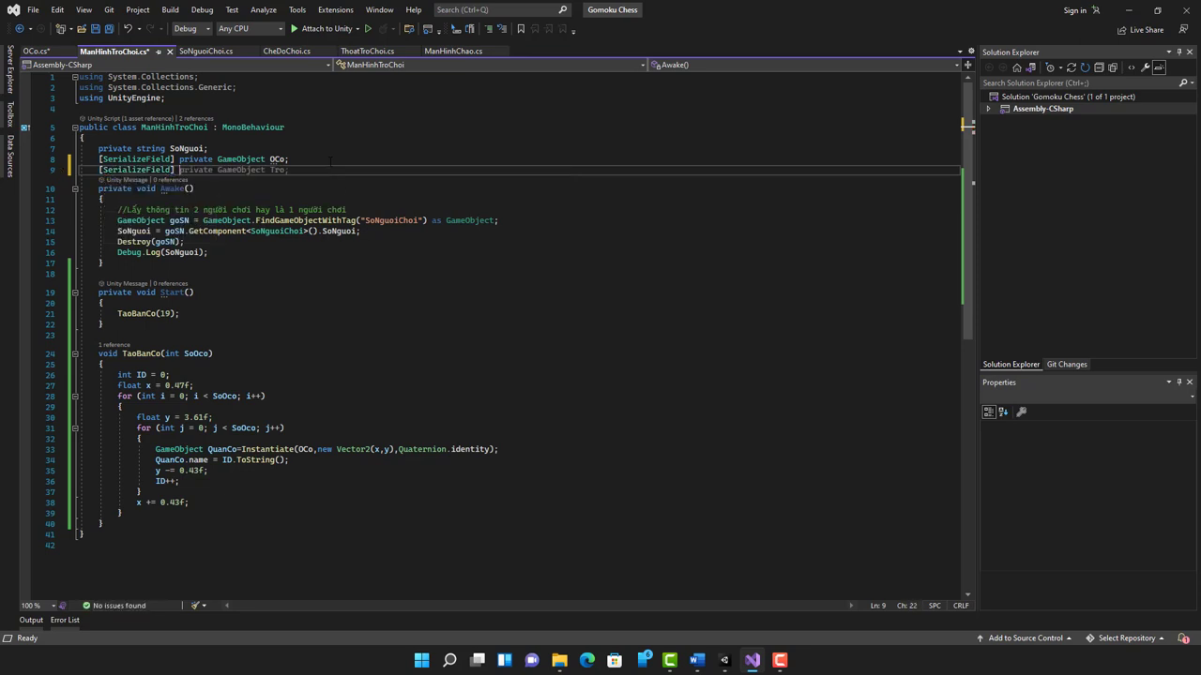
Replace line 9 with public byte LuotDi = 0; and save the file.
key("shift+Home")
key("BackSpace")
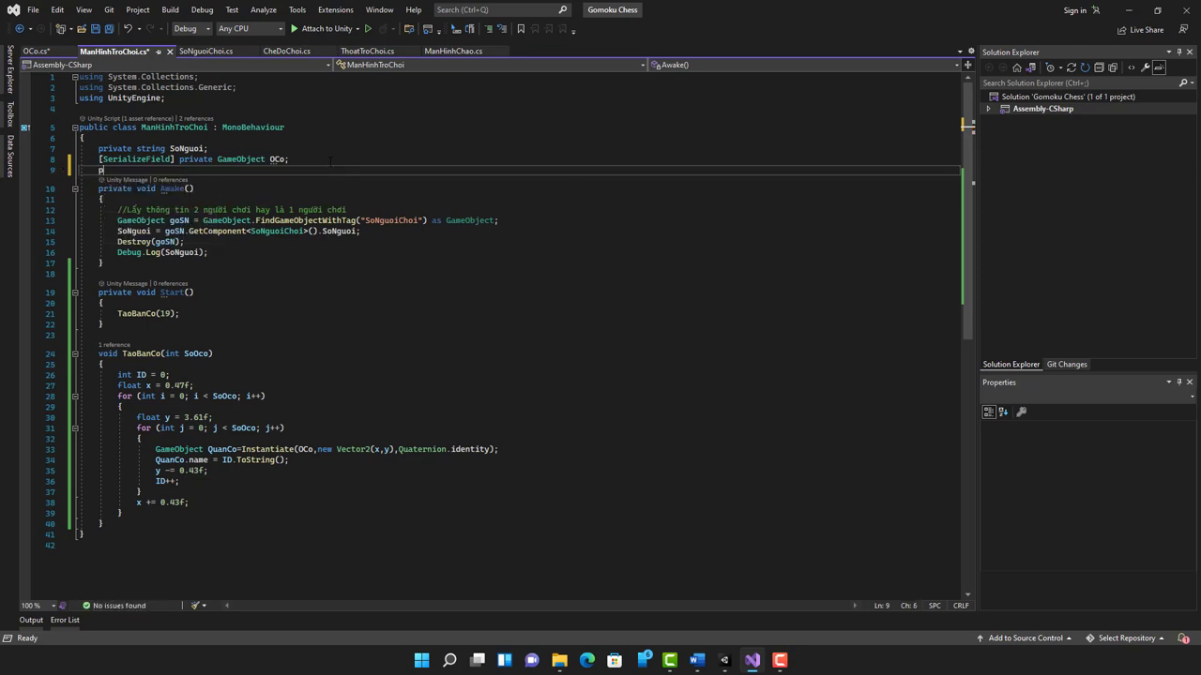
type("public")
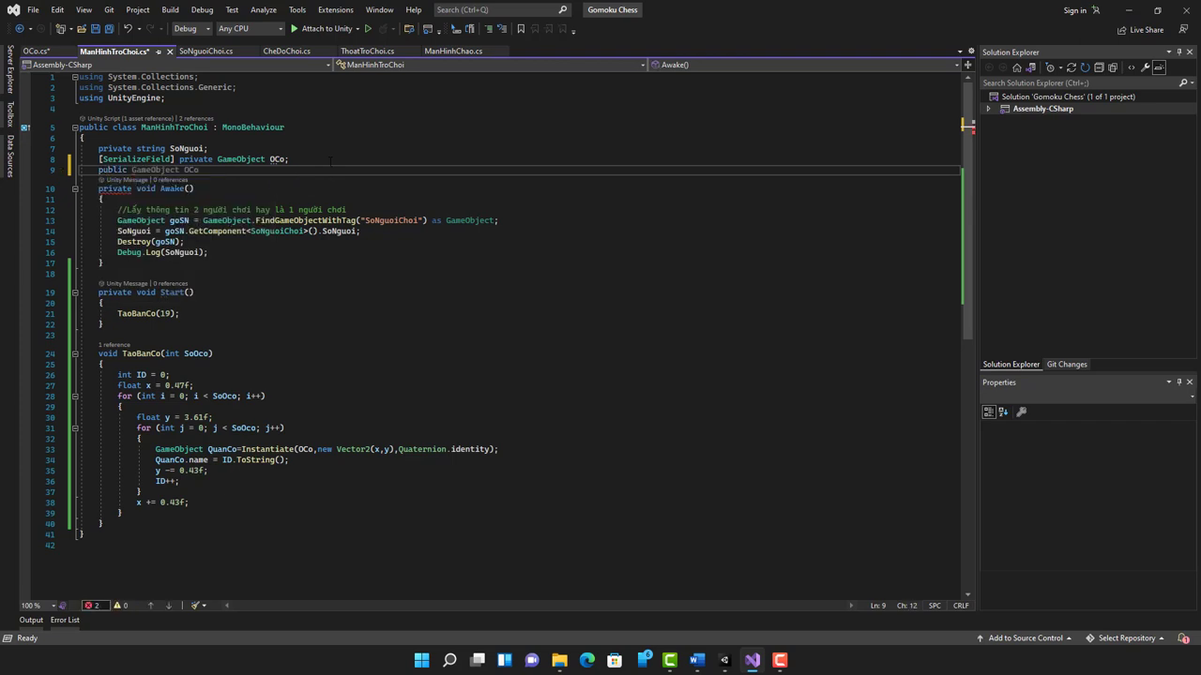
type(" by")
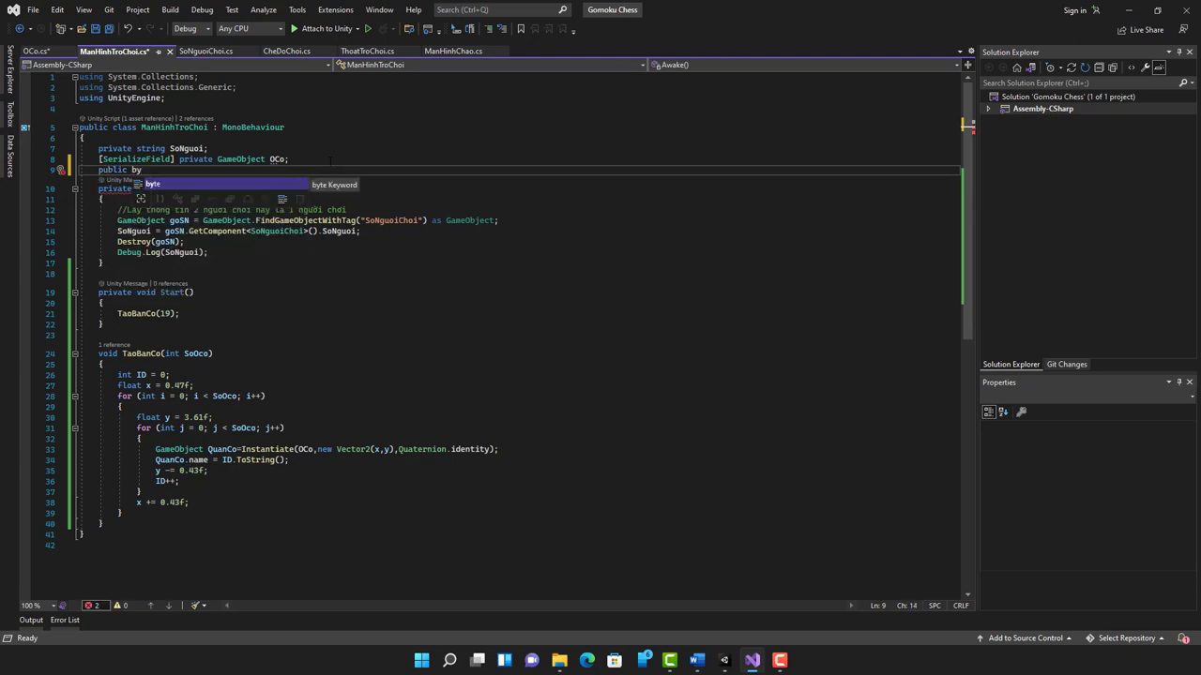
type("te L")
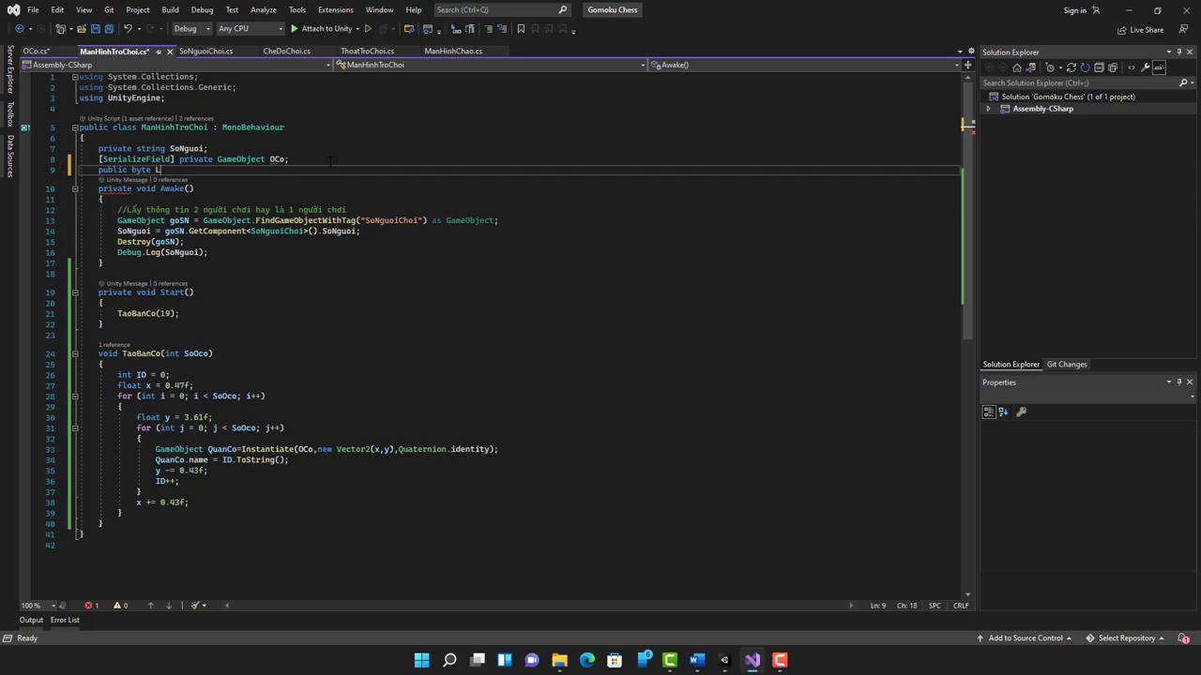
type("uotDi")
type(" = 0;")
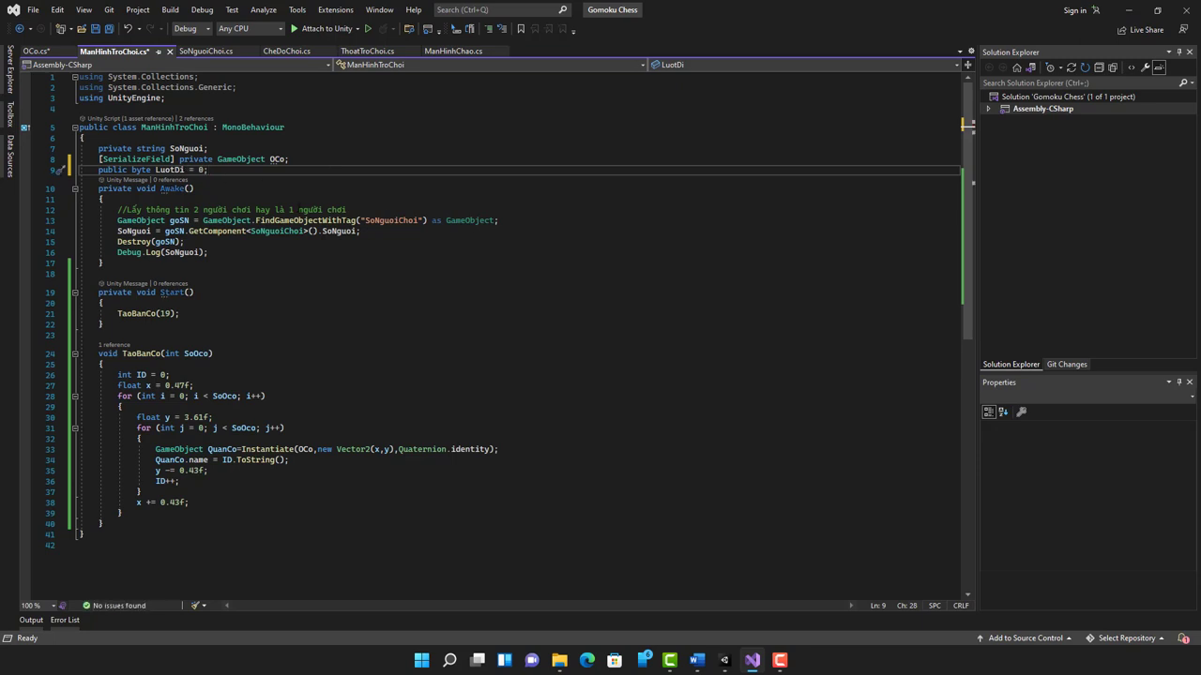
key("ctrl+s")
In OCo.cs, delete the sprite assignment statement on line 30.
left_click(36, 50)
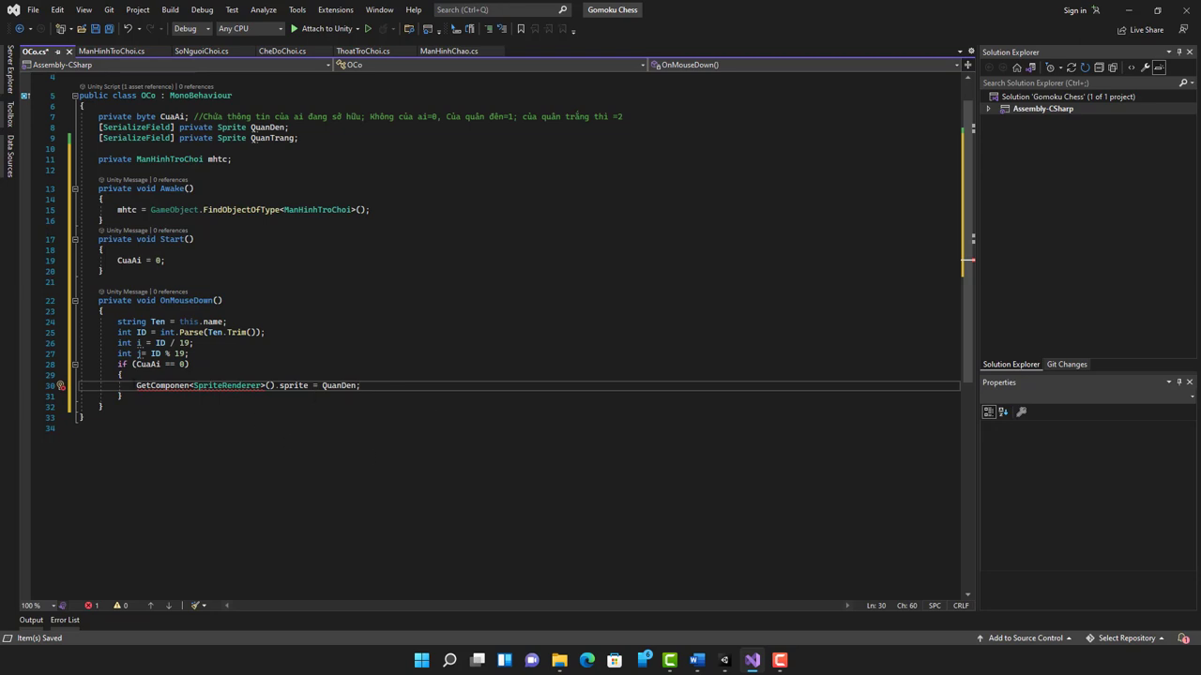
mouse_move(136, 385)
left_mouse_down()
mouse_move(385, 391)
mouse_move(136, 386)
left_mouse_up()
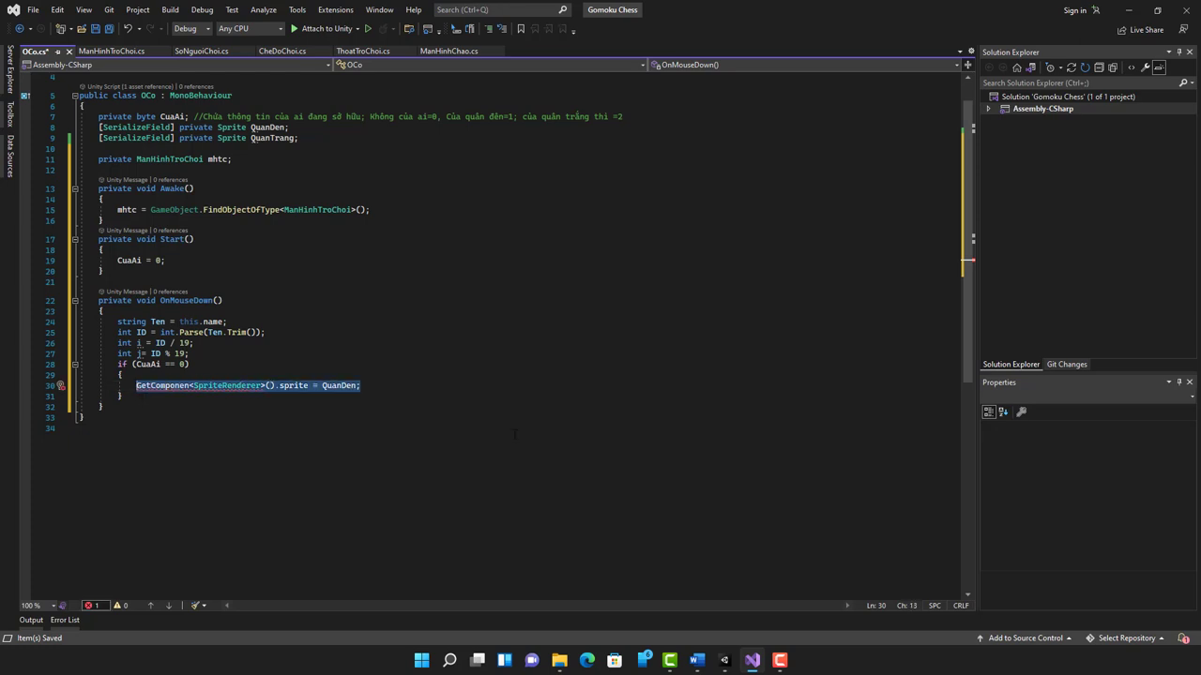
key("Delete")
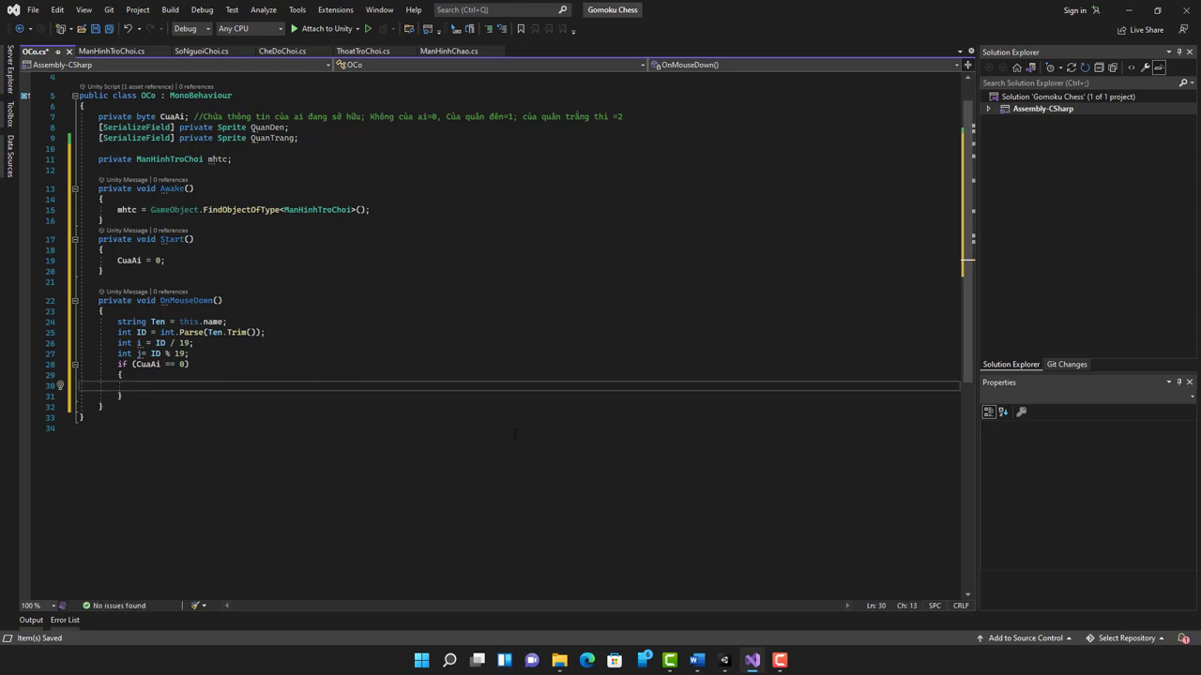
Write the condition if (mhtc.LuotDi == 0) { and open its block.
type("if")
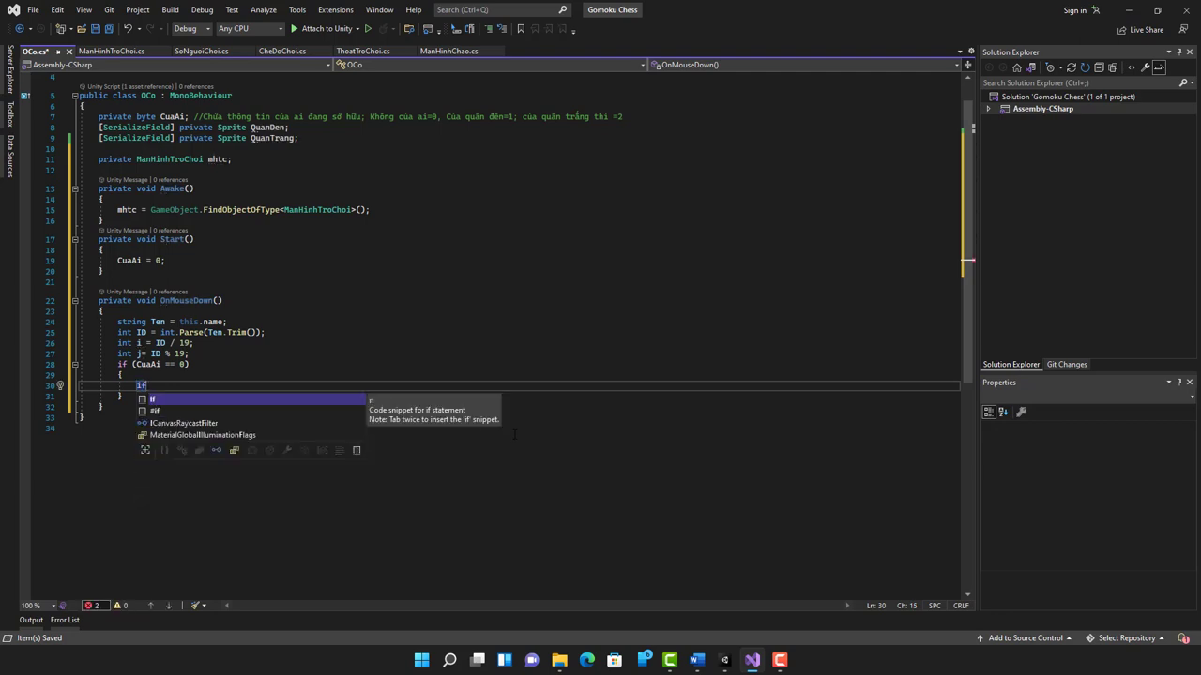
type("(")
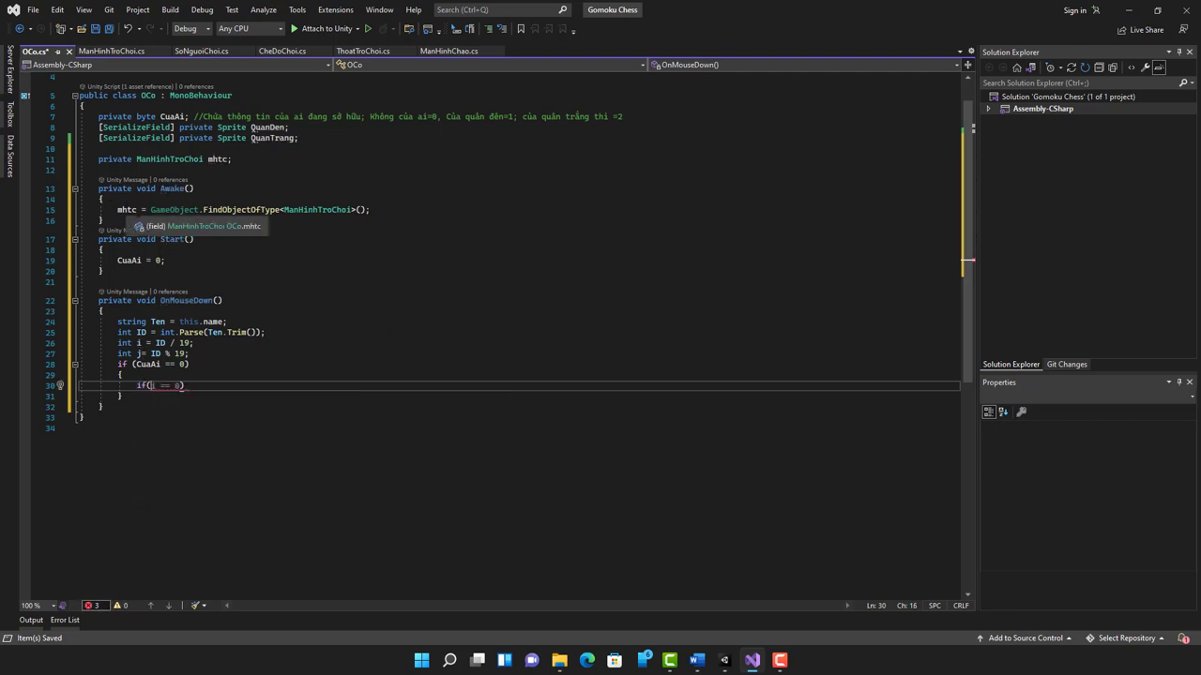
type("m")
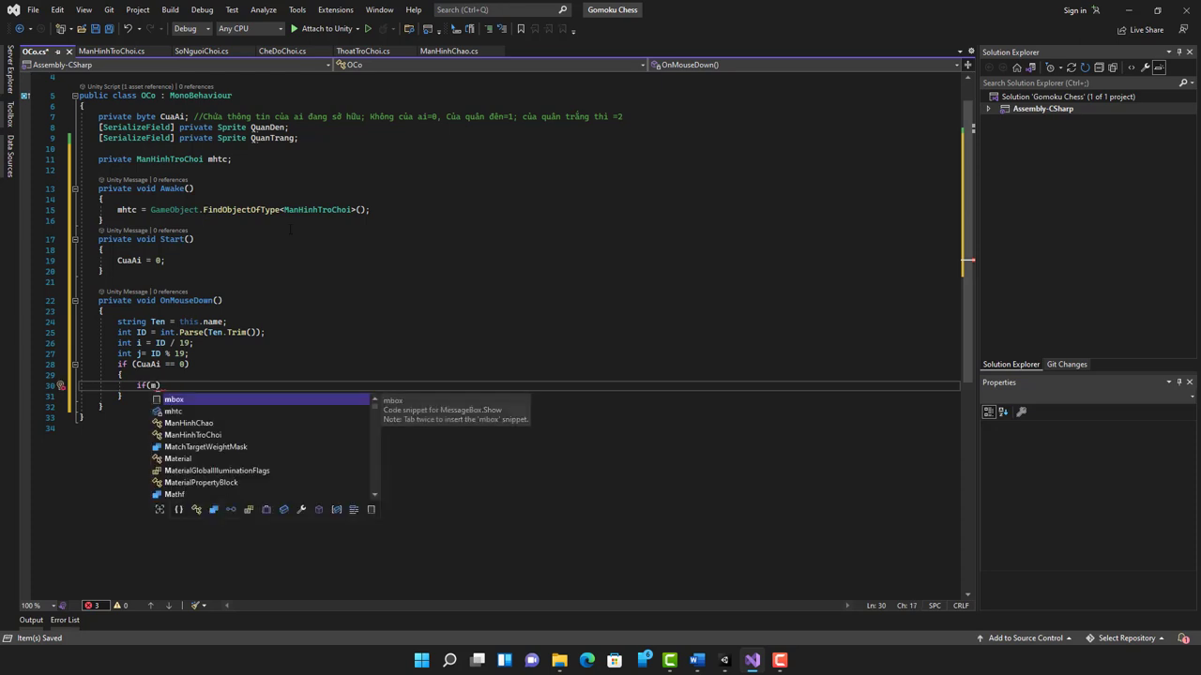
type("htc")
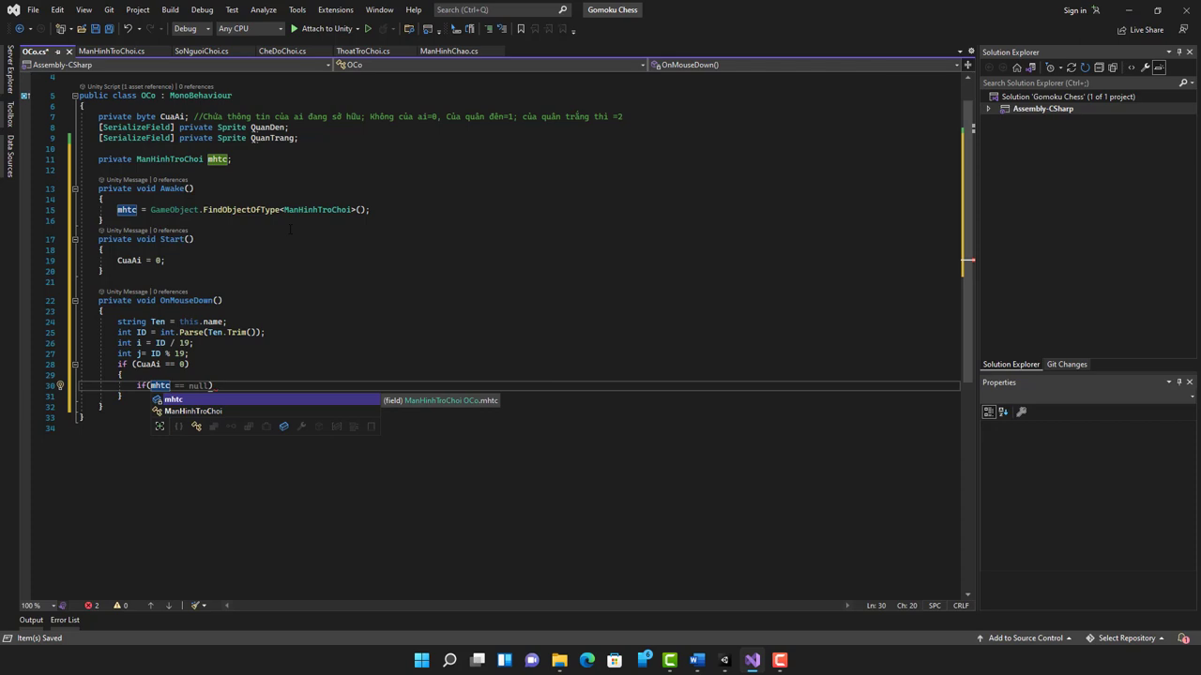
key("Escape")
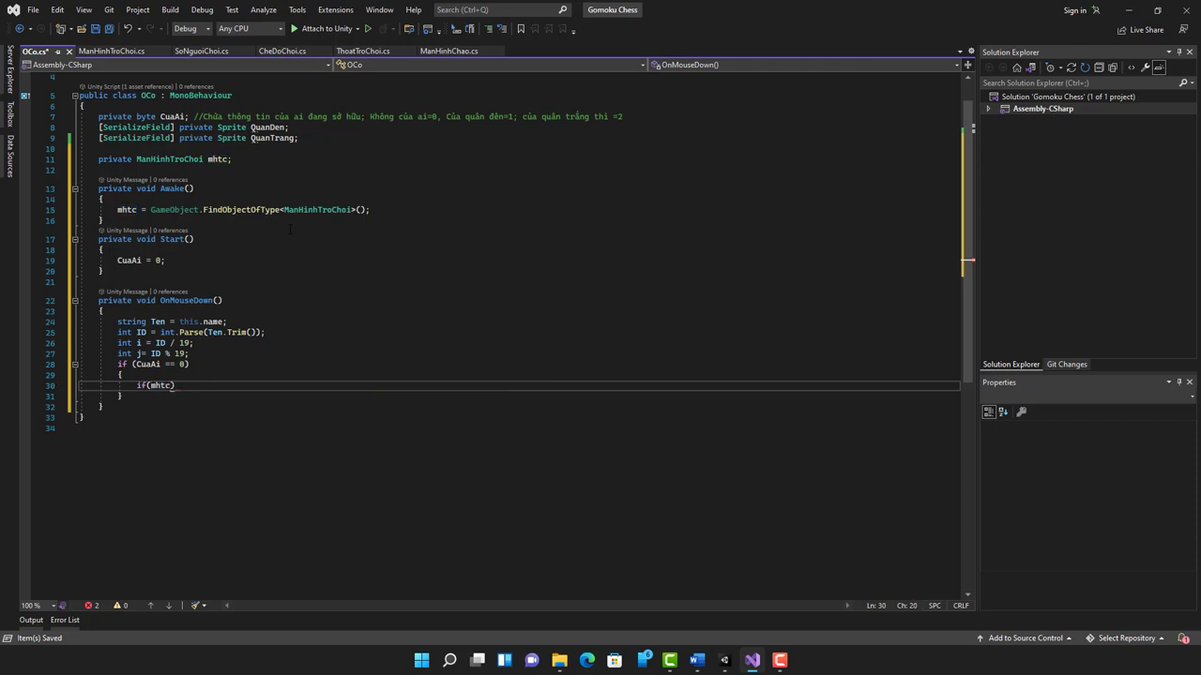
type(".Lu")
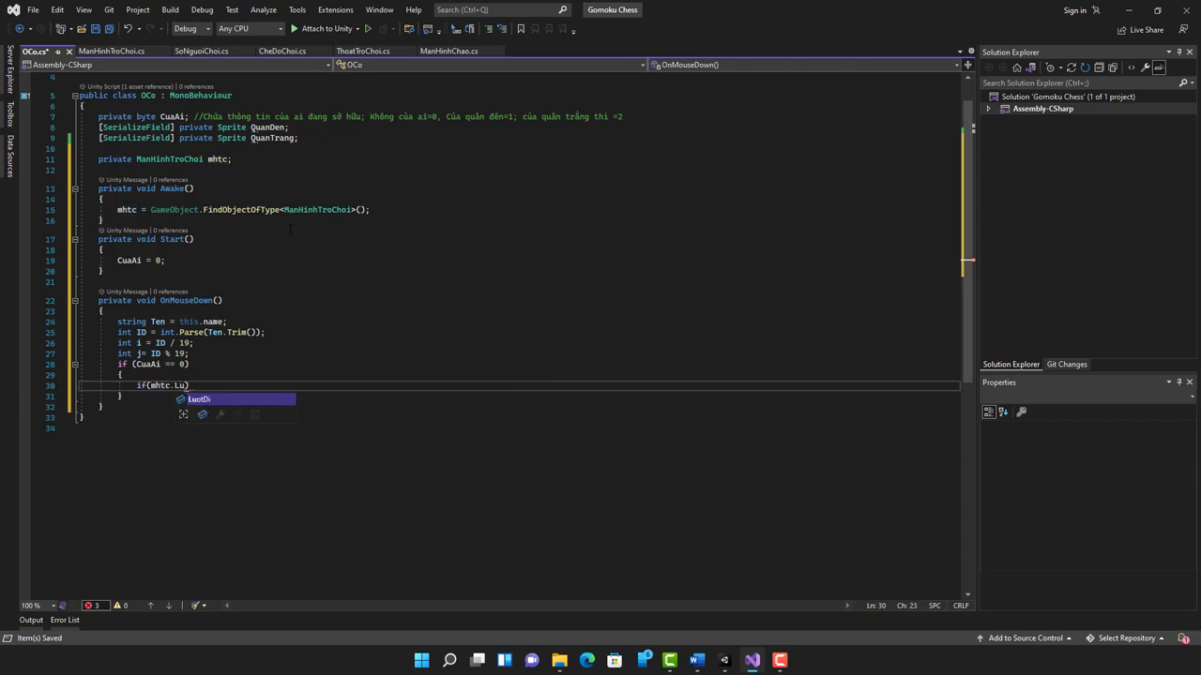
key("Tab")
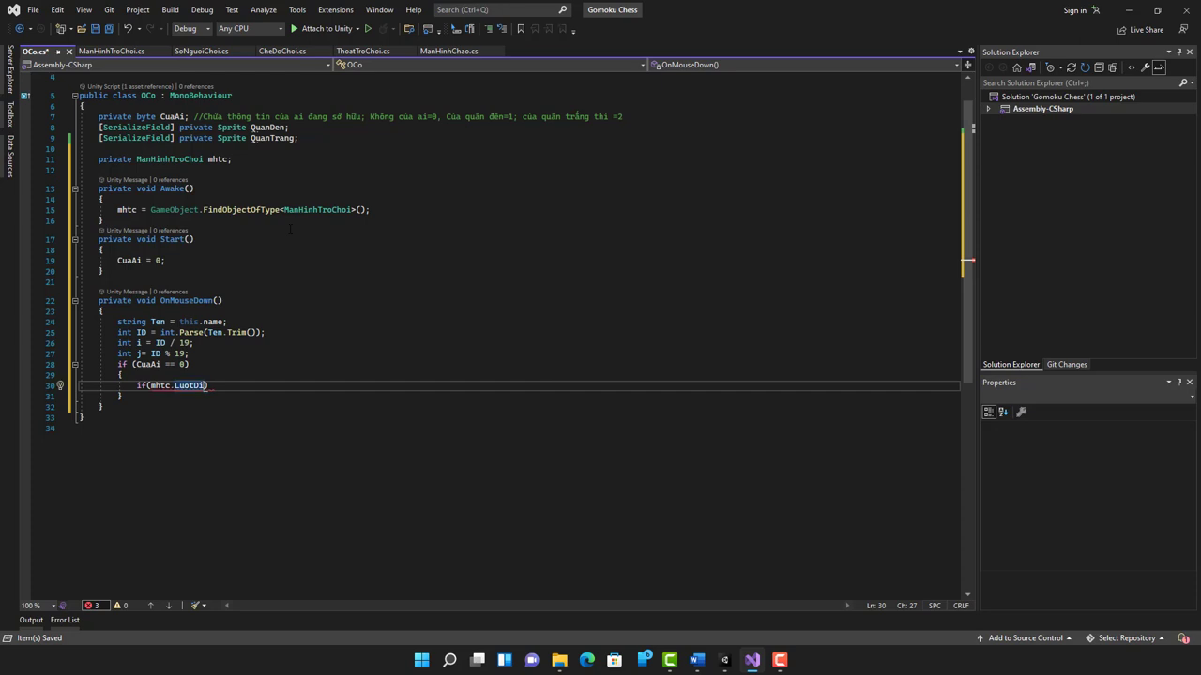
type("==")
type("0")
type(")")
type("{")
key("Return")
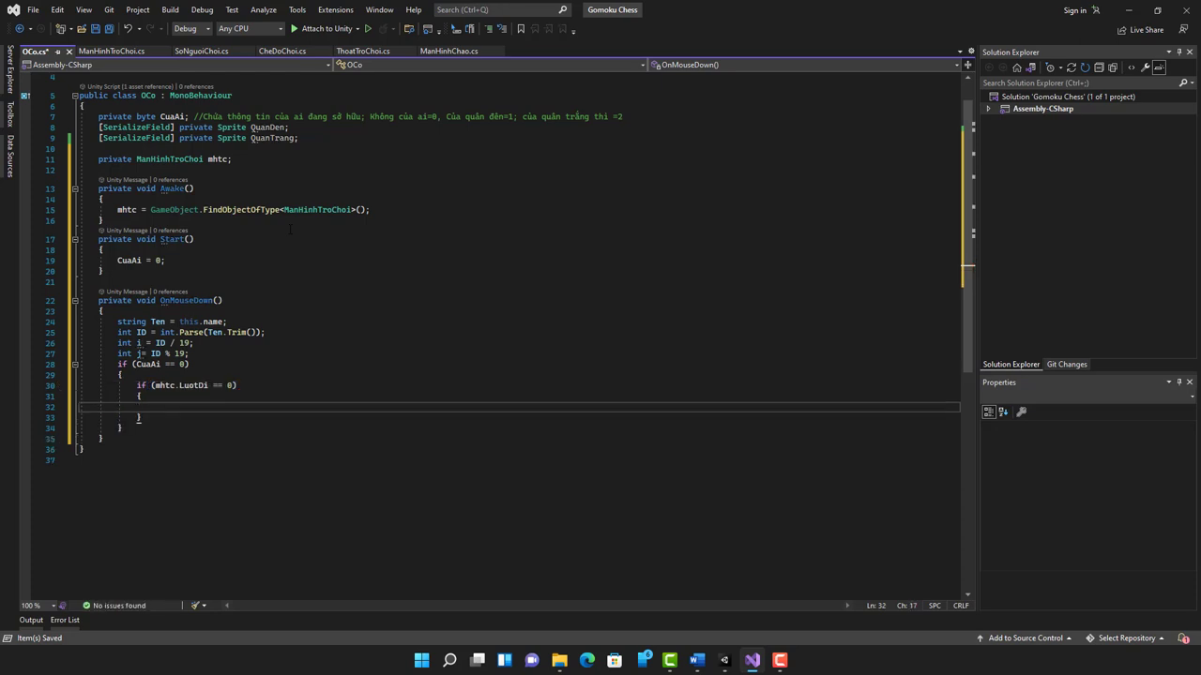
left_click(120, 52)
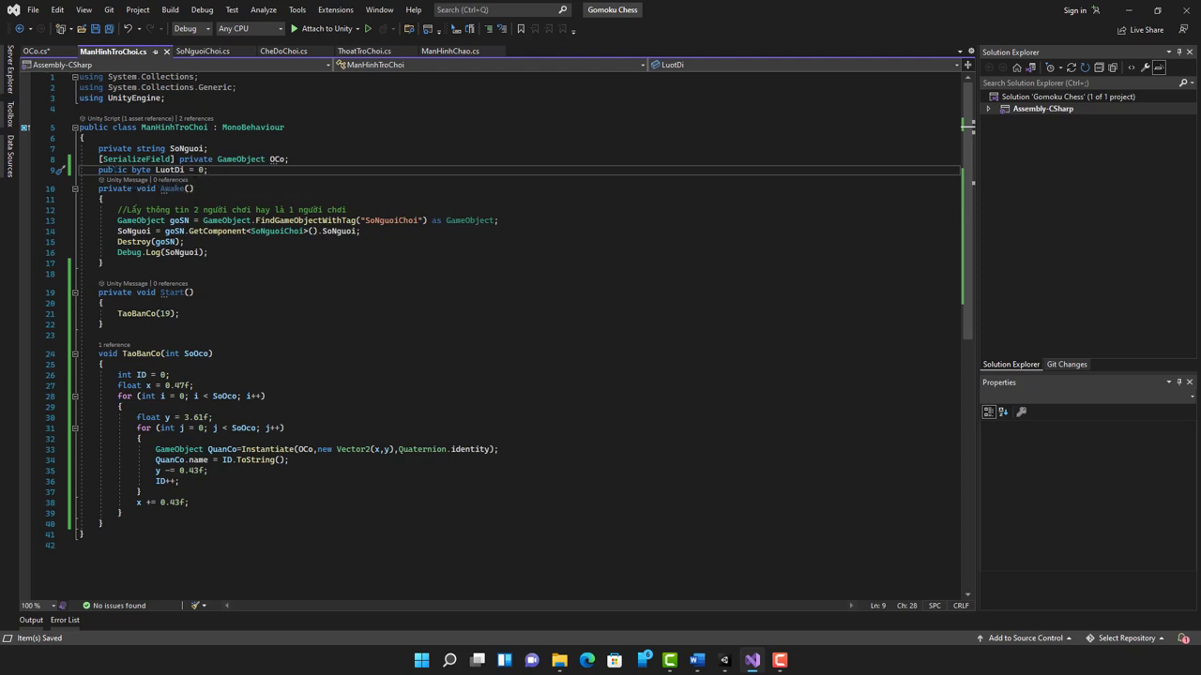
left_click_drag(98, 169, 210, 170)
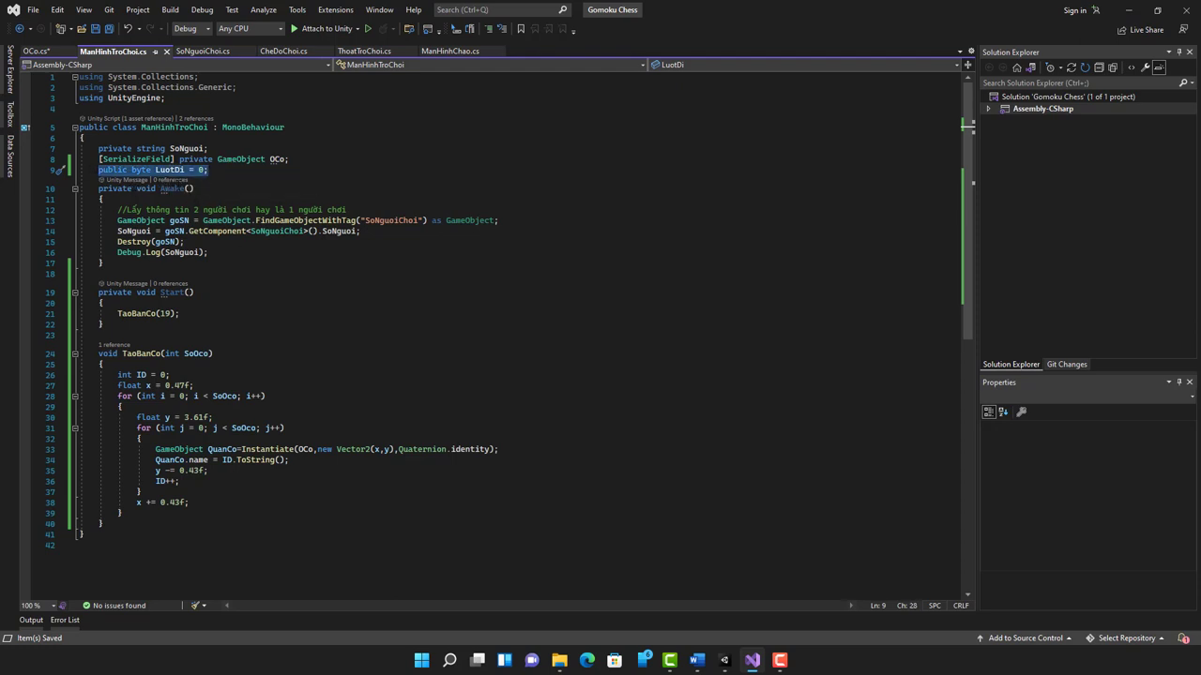
left_click(191, 171)
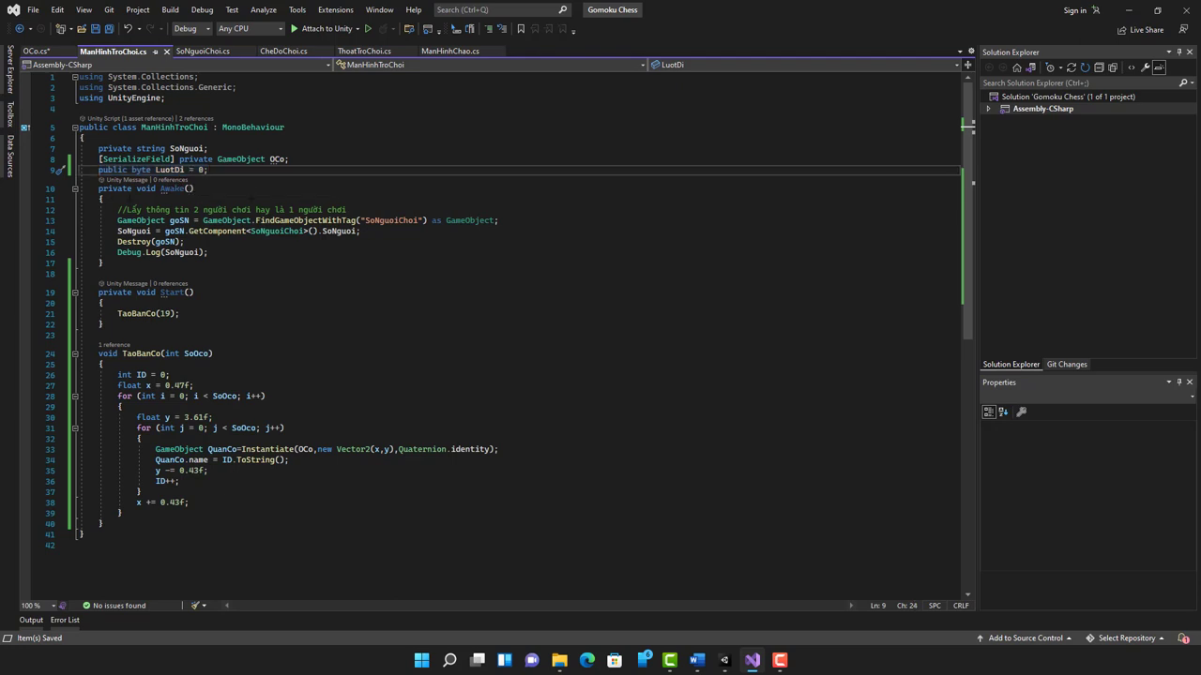
key("ctrl+Tab")
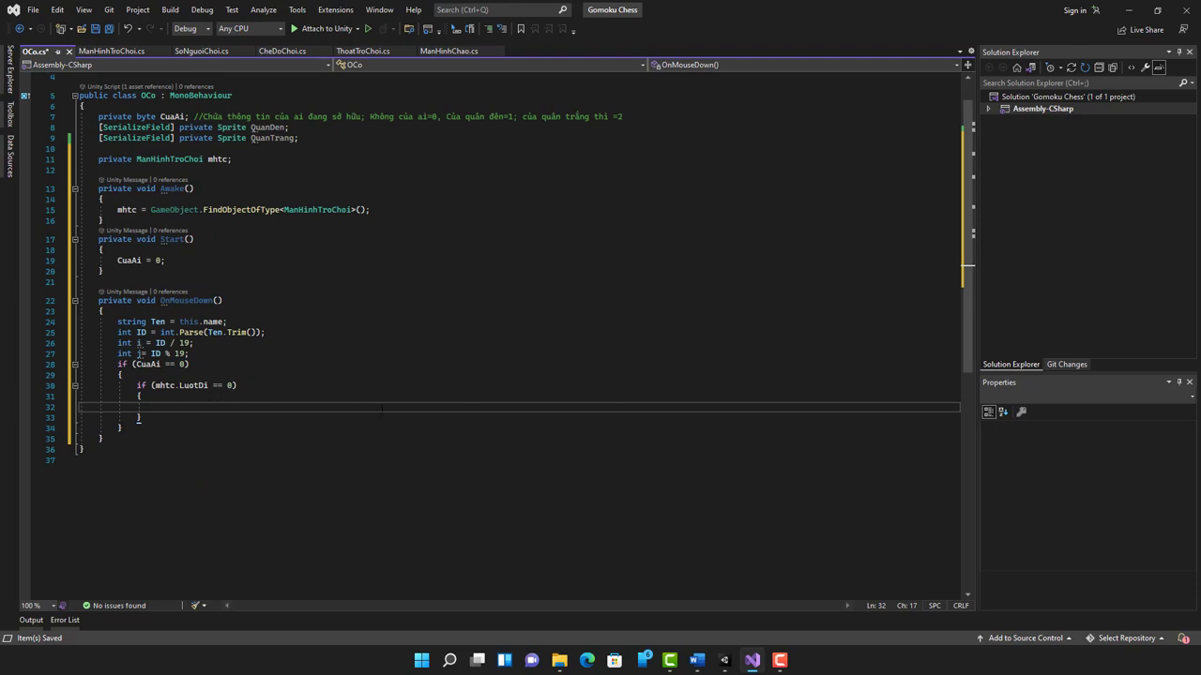
In the LuotDi == 0 block, set GetComponent<SpriteRenderer>().sprite = QuanDen;.
type("Get")
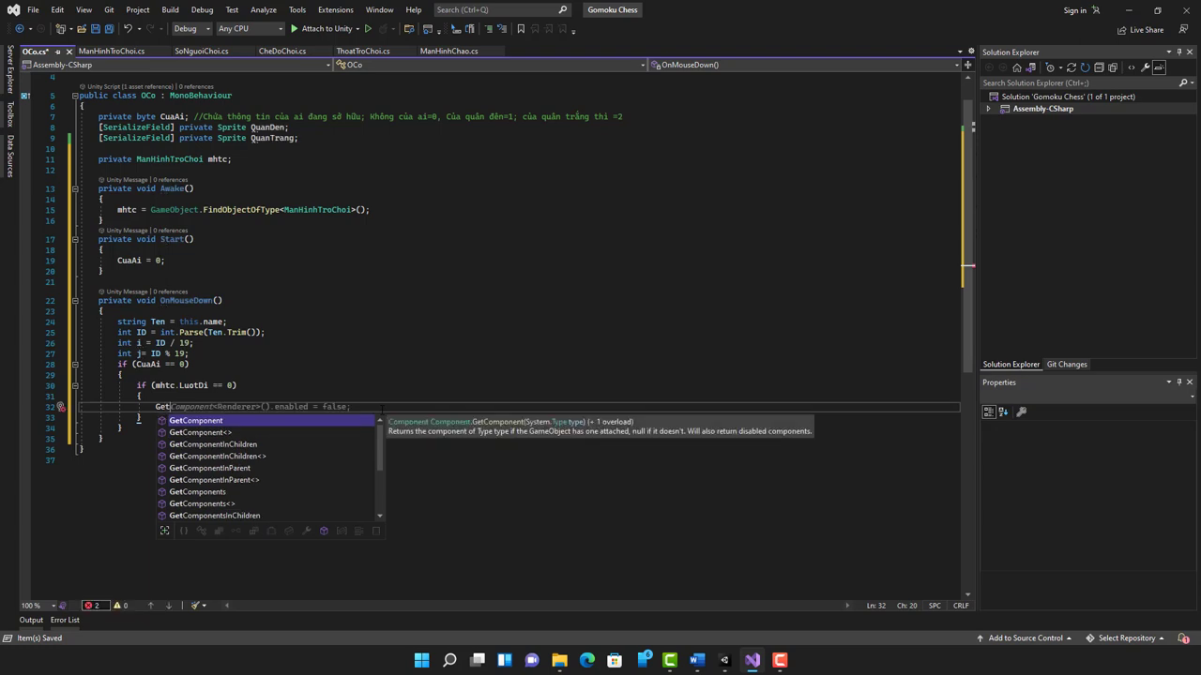
key("Down")
key("Tab")
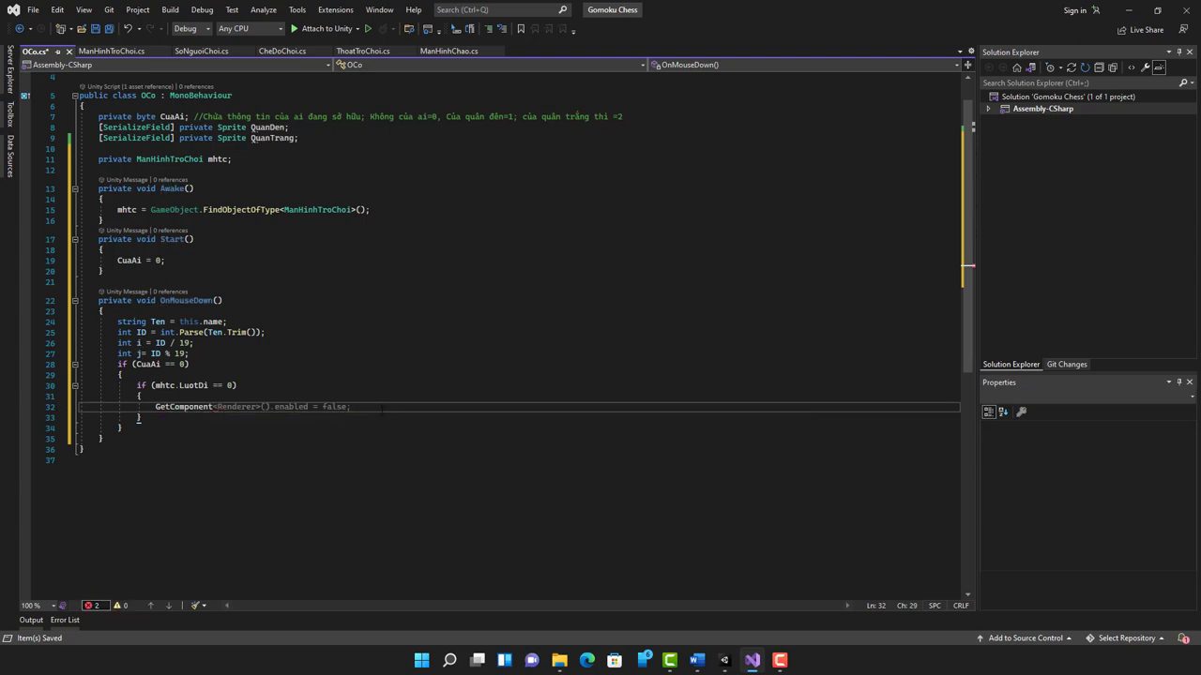
type("<")
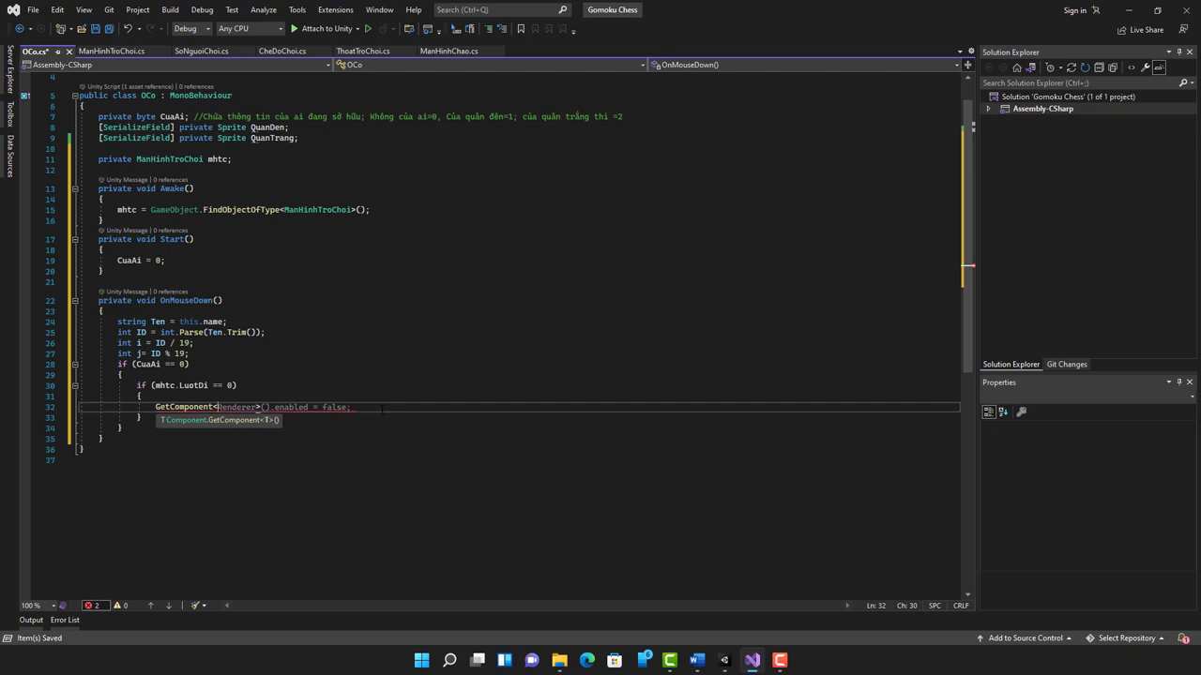
type("S")
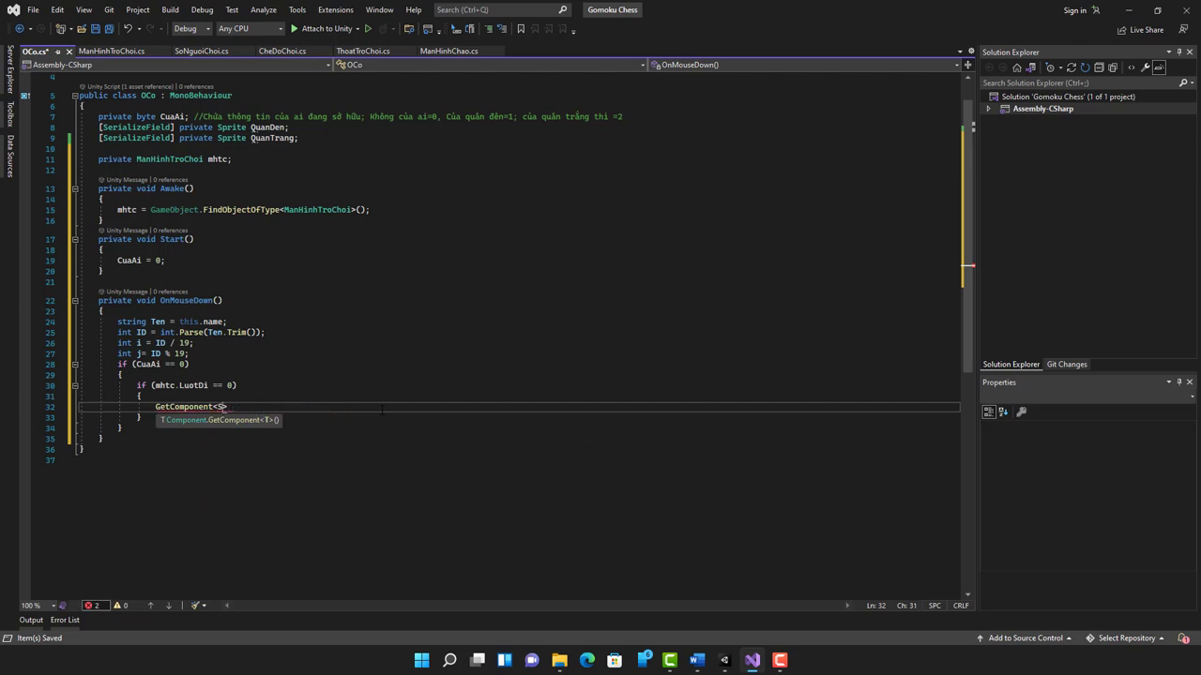
type("p")
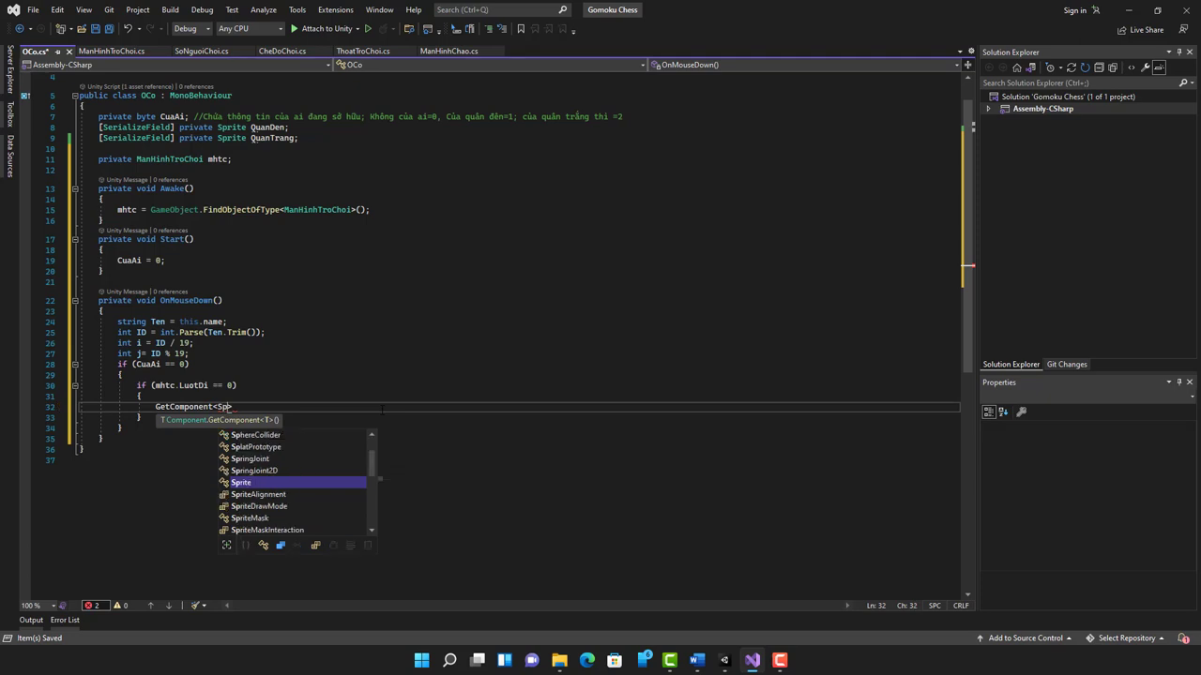
type("ri")
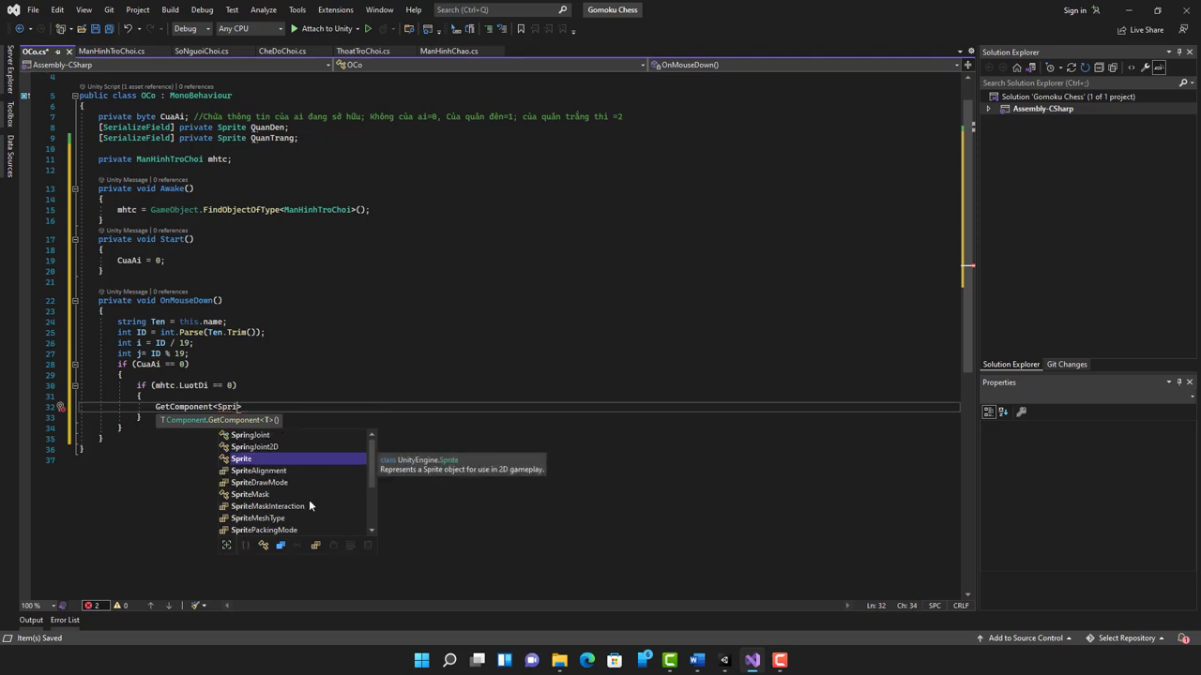
scroll(308, 503, "down", 1)
scroll(308, 503, "down", 1)
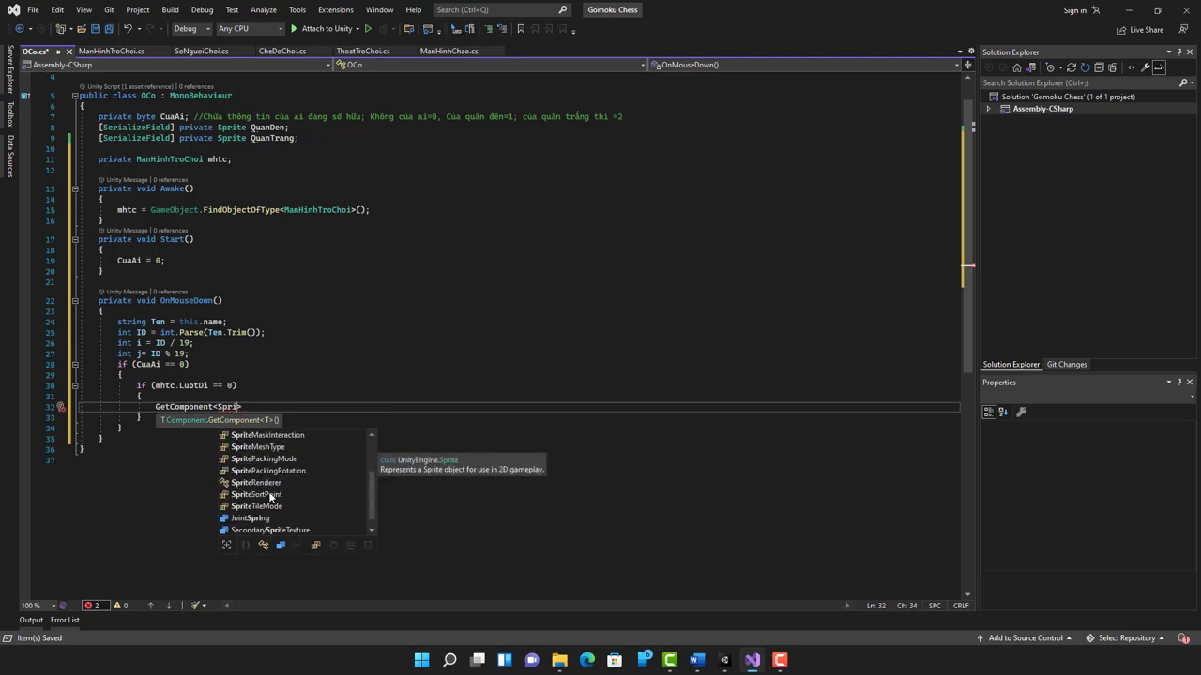
double_click(271, 483)
type(">")
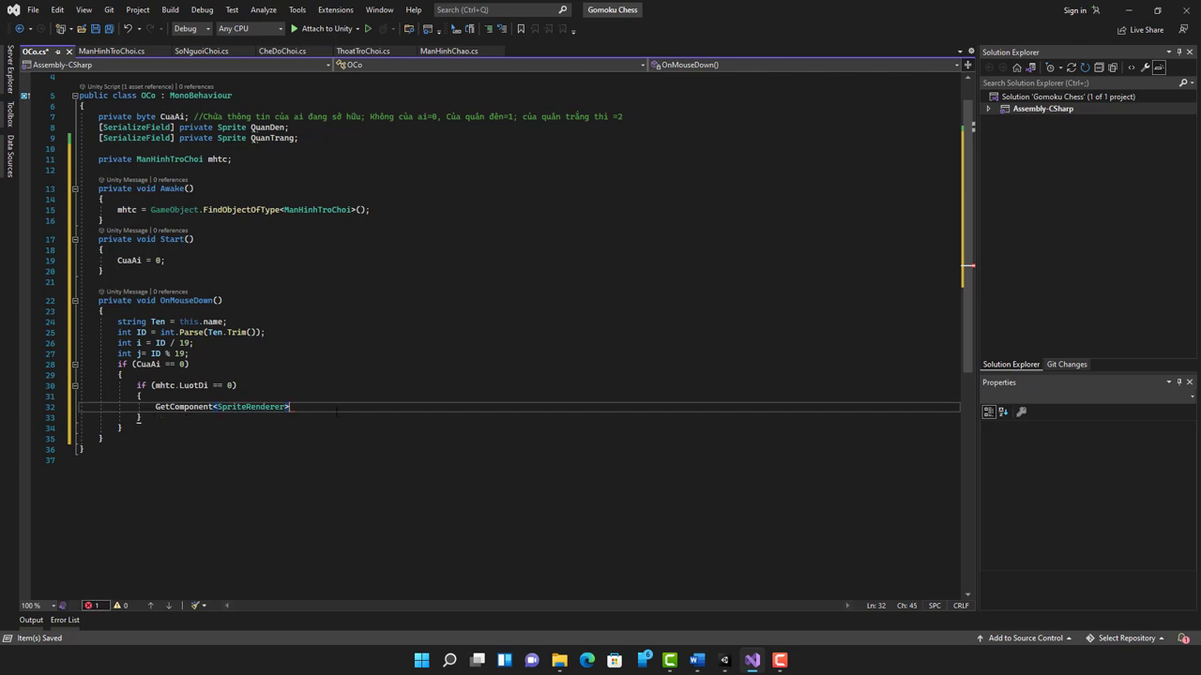
type("()")
type(".")
type("sprite")
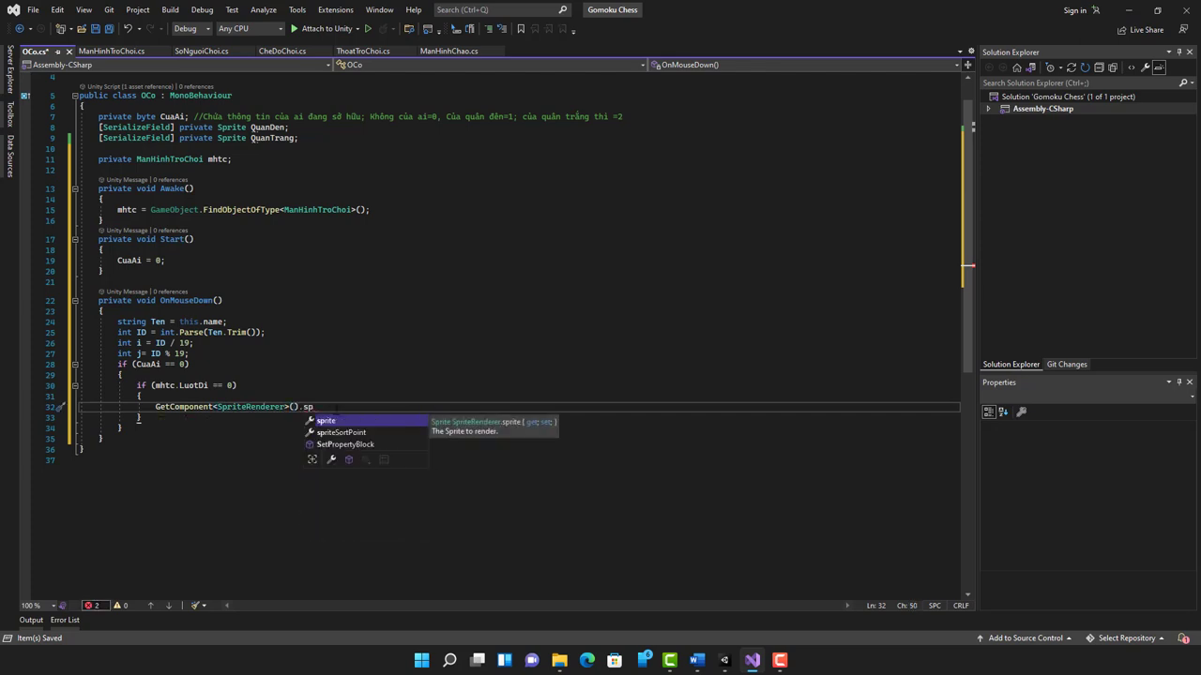
key("Escape")
type("= Q")
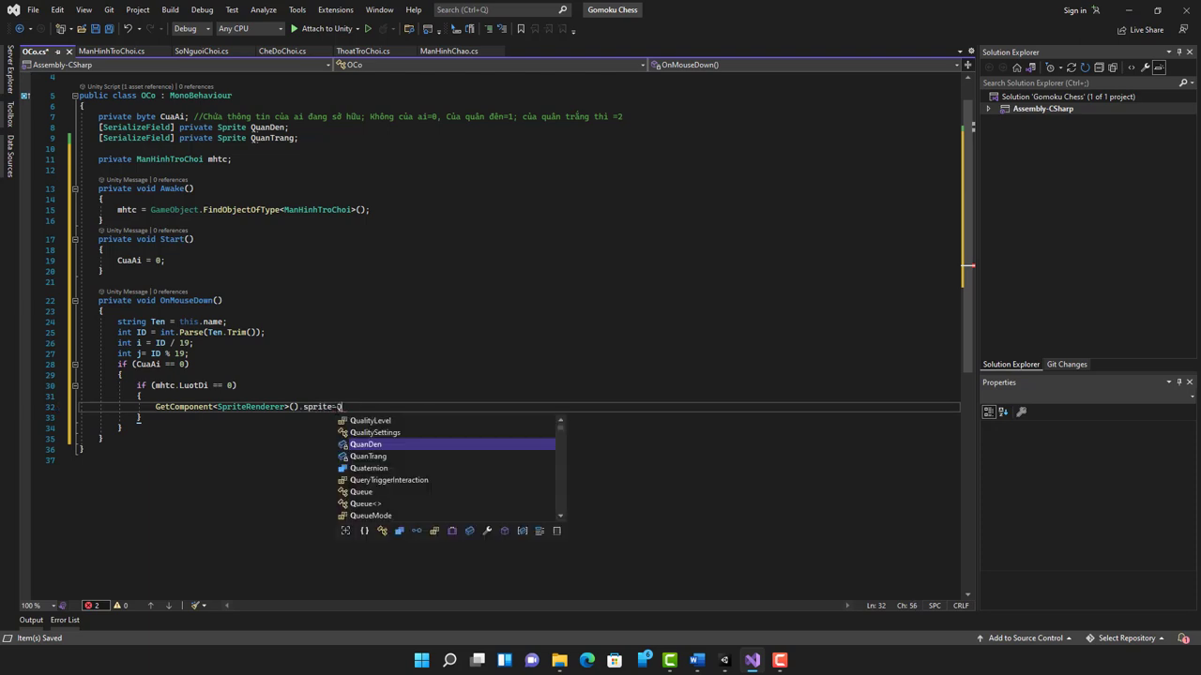
type("uanDen")
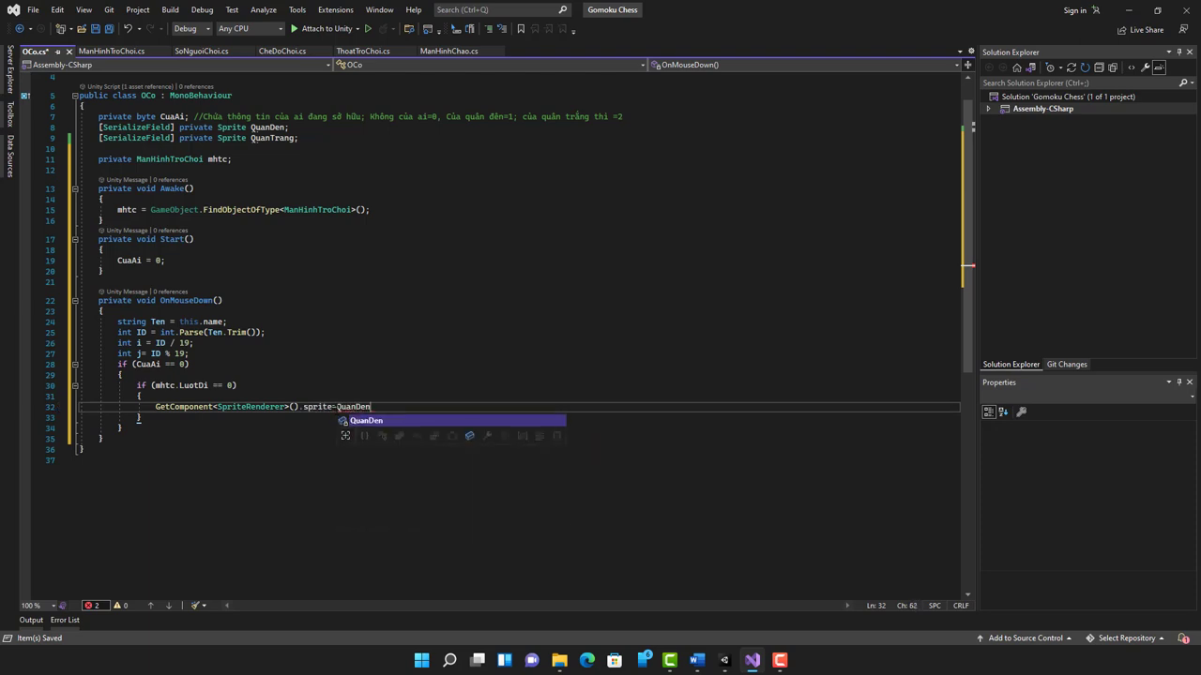
type(";")
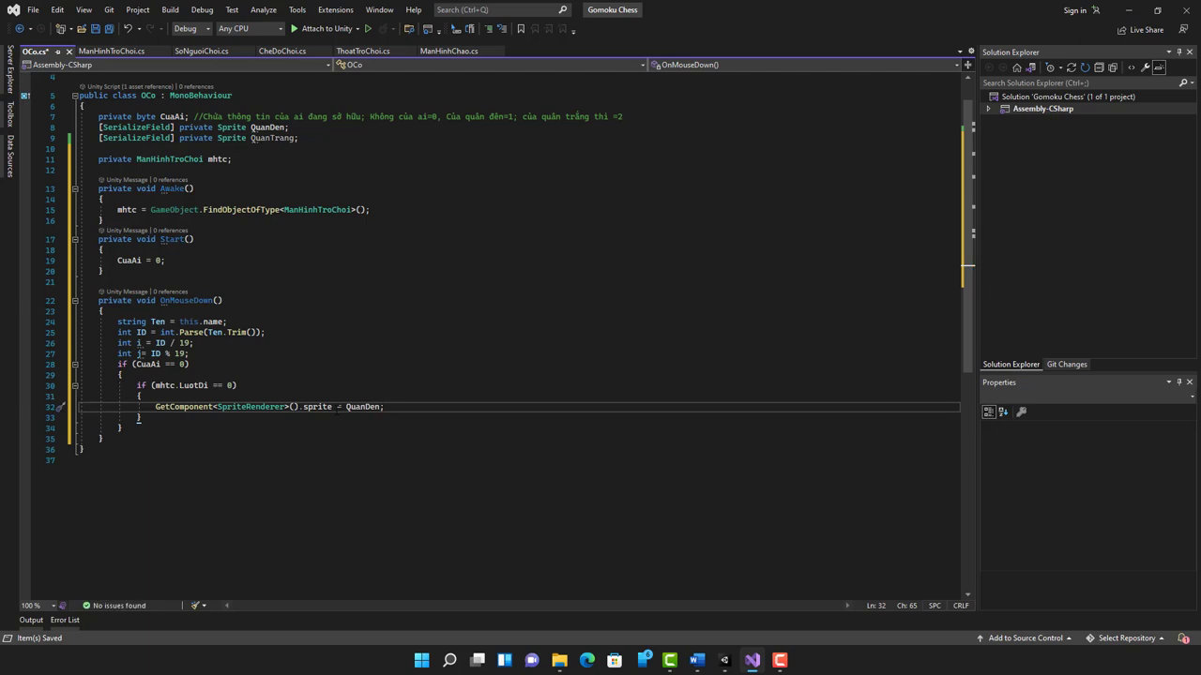
key("Return")
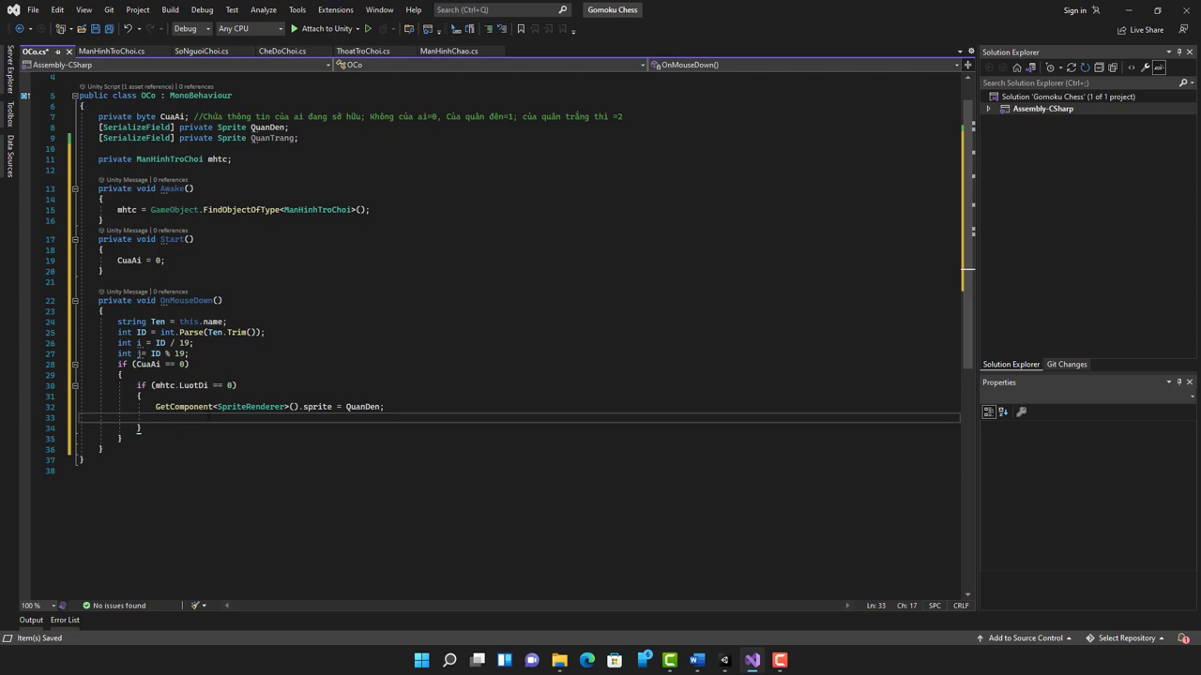
Add CuaAi = 1; and start a new line below the if block.
type("CuaAi ")
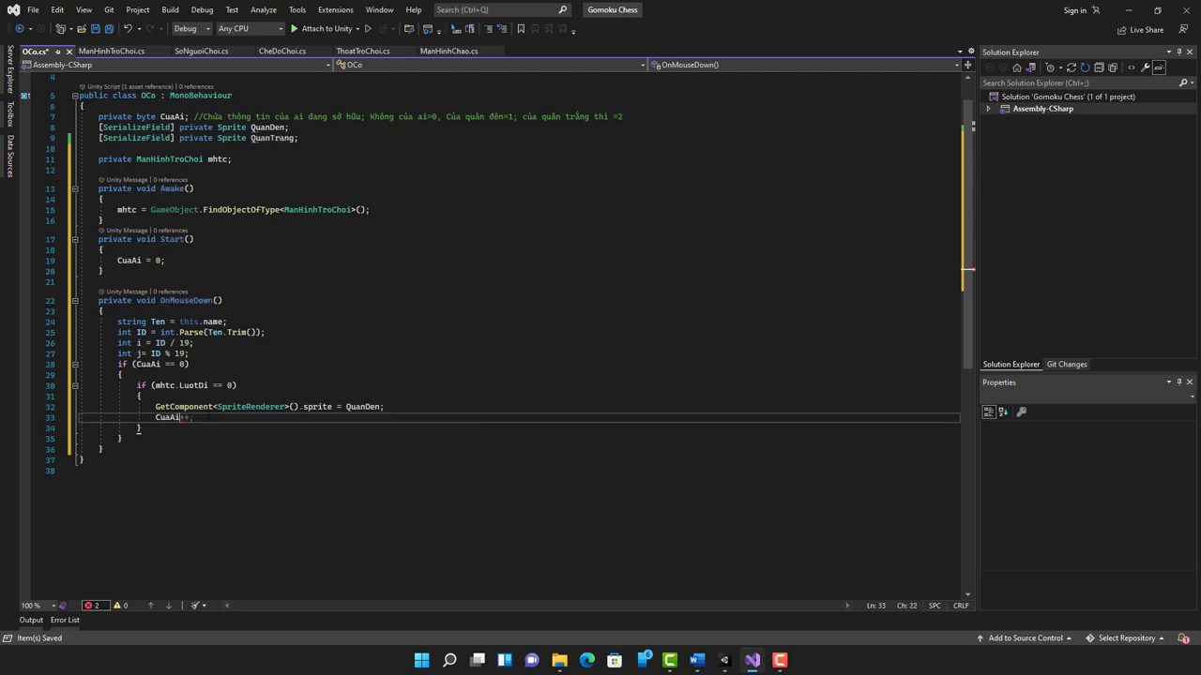
type("= ")
type("1;")
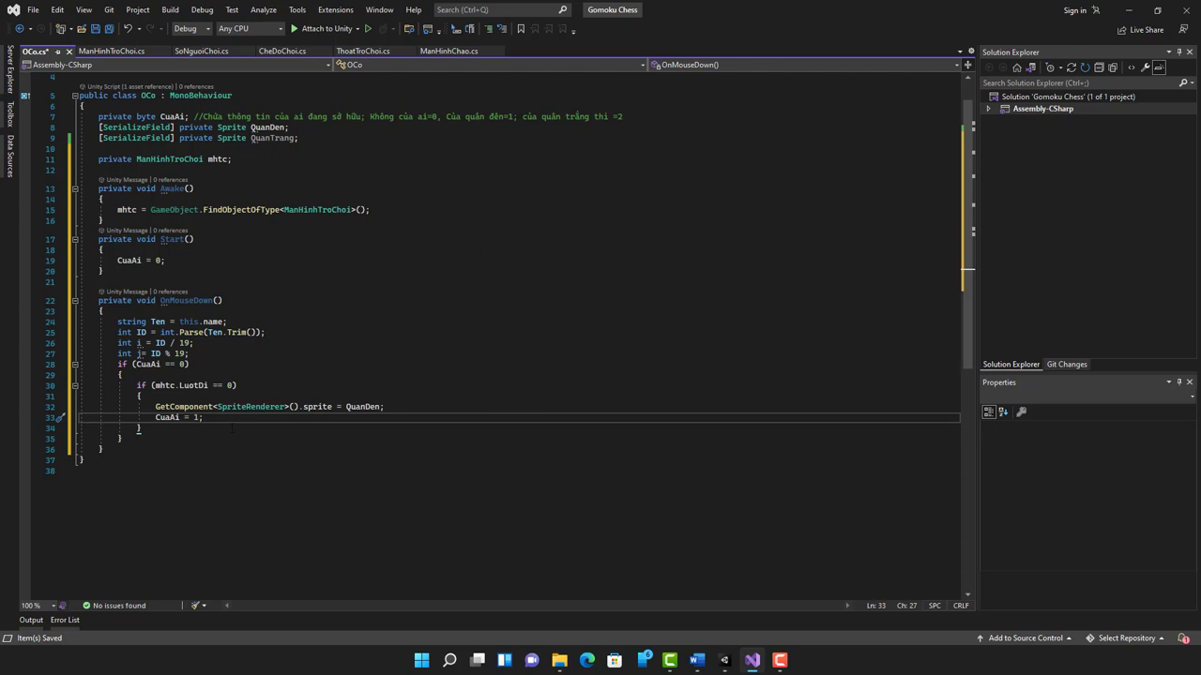
key("Return")
key("BackSpace")
key("BackSpace")
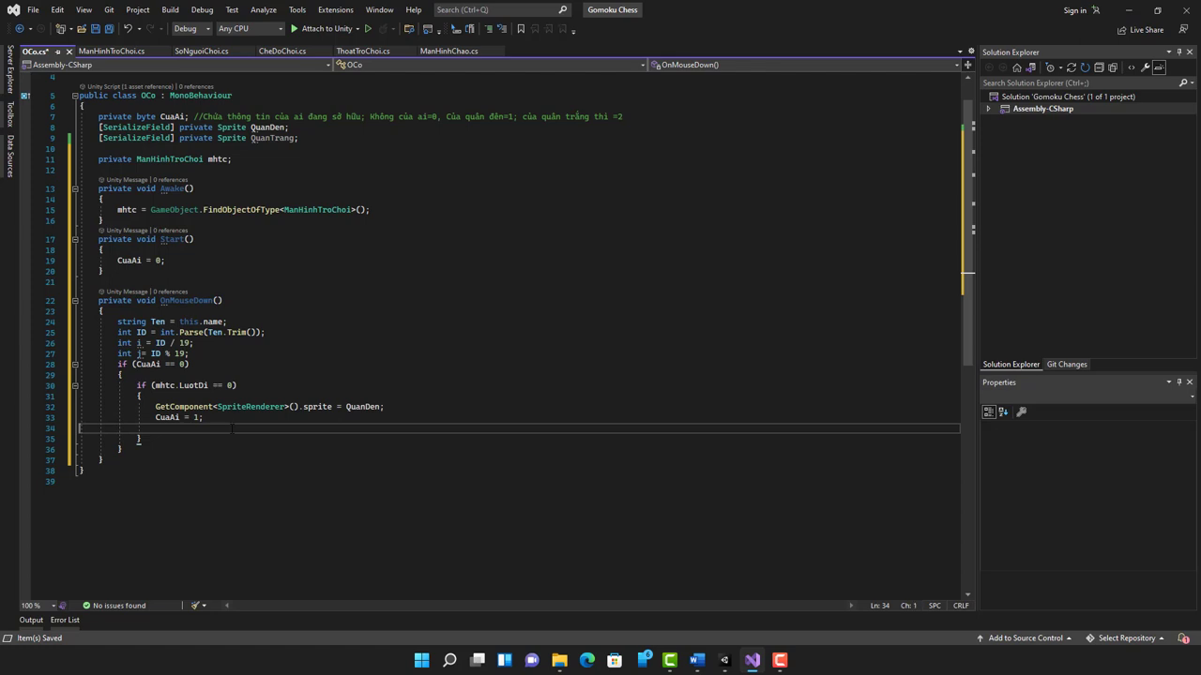
key("BackSpace")
key("Down")
key("Return")
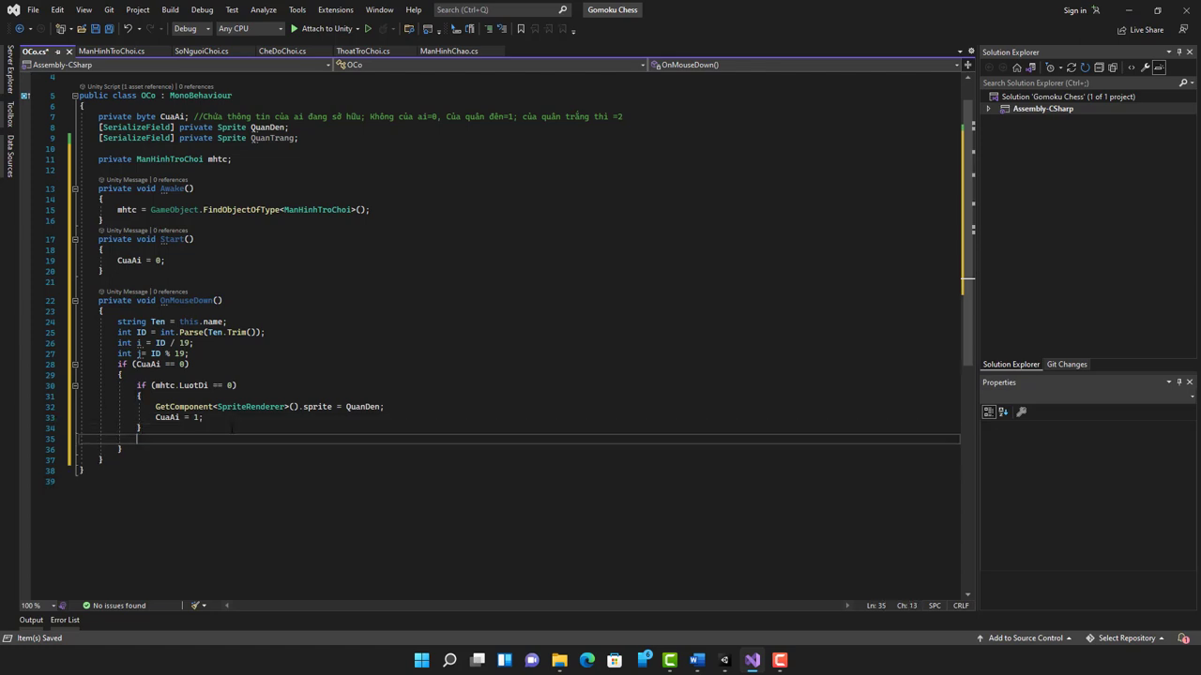
Add an else block and paste the copied QuanDen sprite and CuaAi lines into it.
type("else")
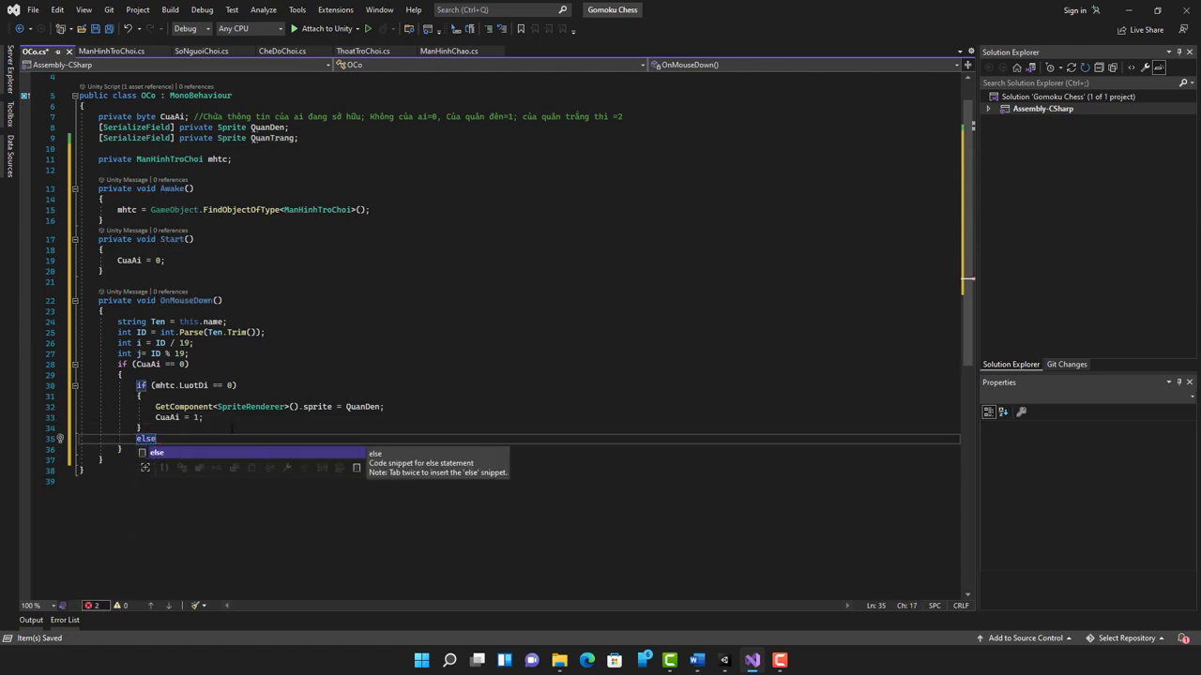
type(" {")
key("Return")
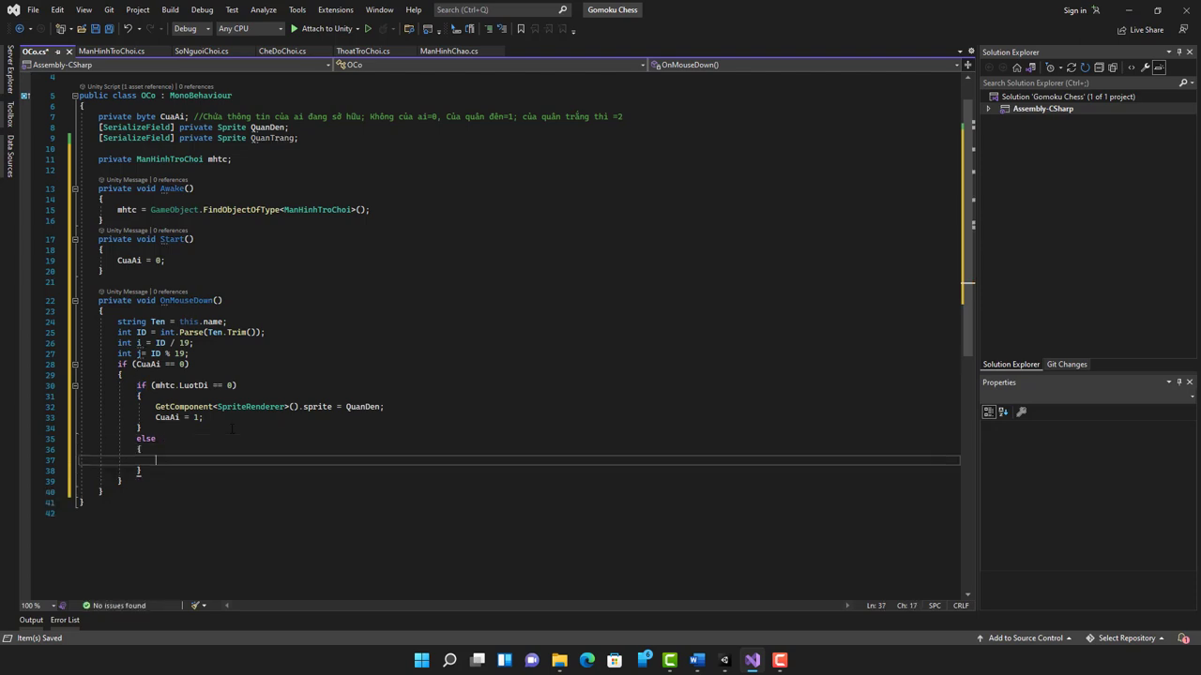
type("Get")
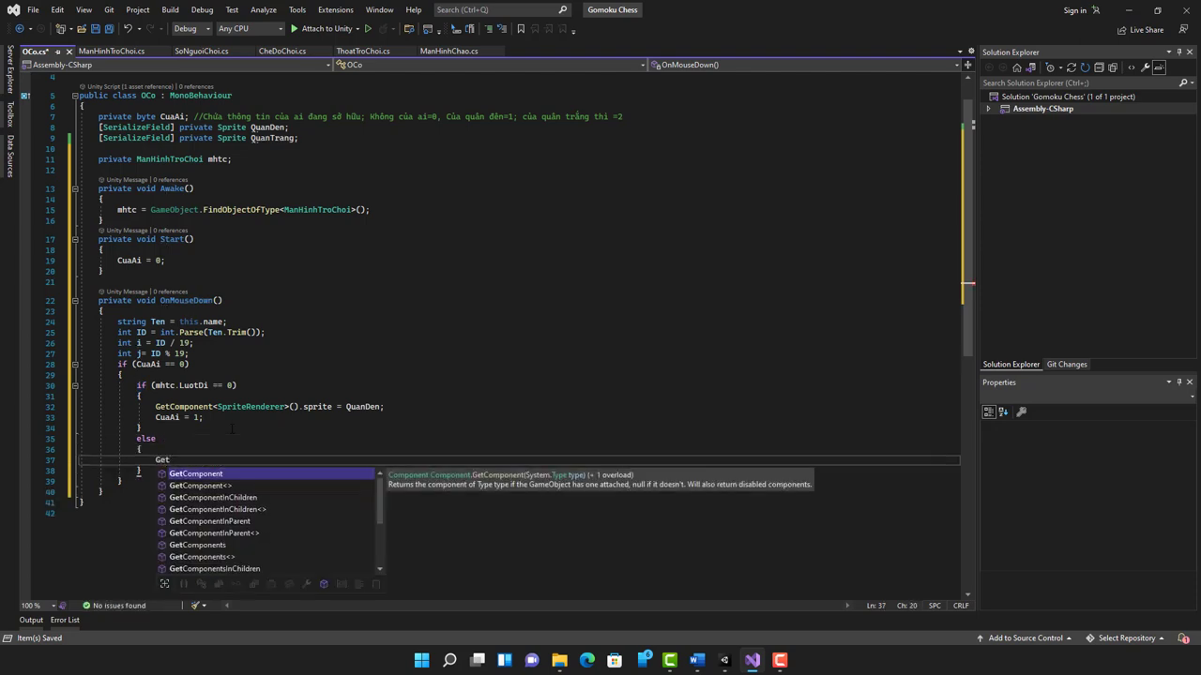
left_click_drag(156, 406, 204, 417)
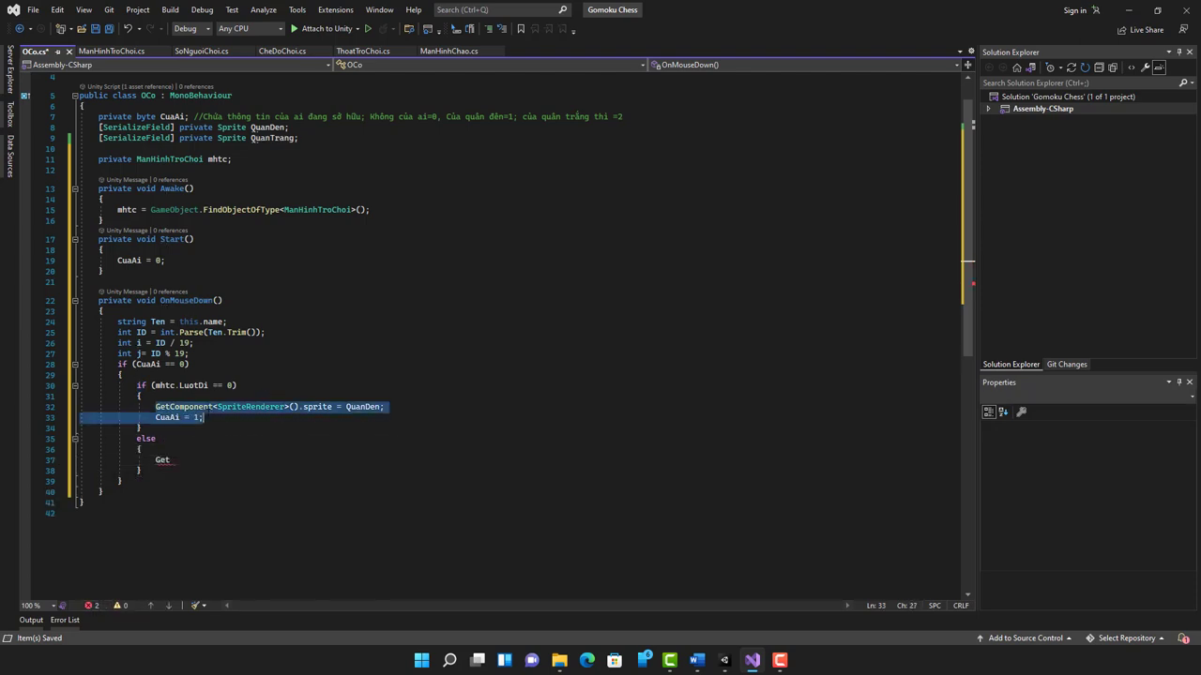
key("ctrl+c")
double_click(162, 460)
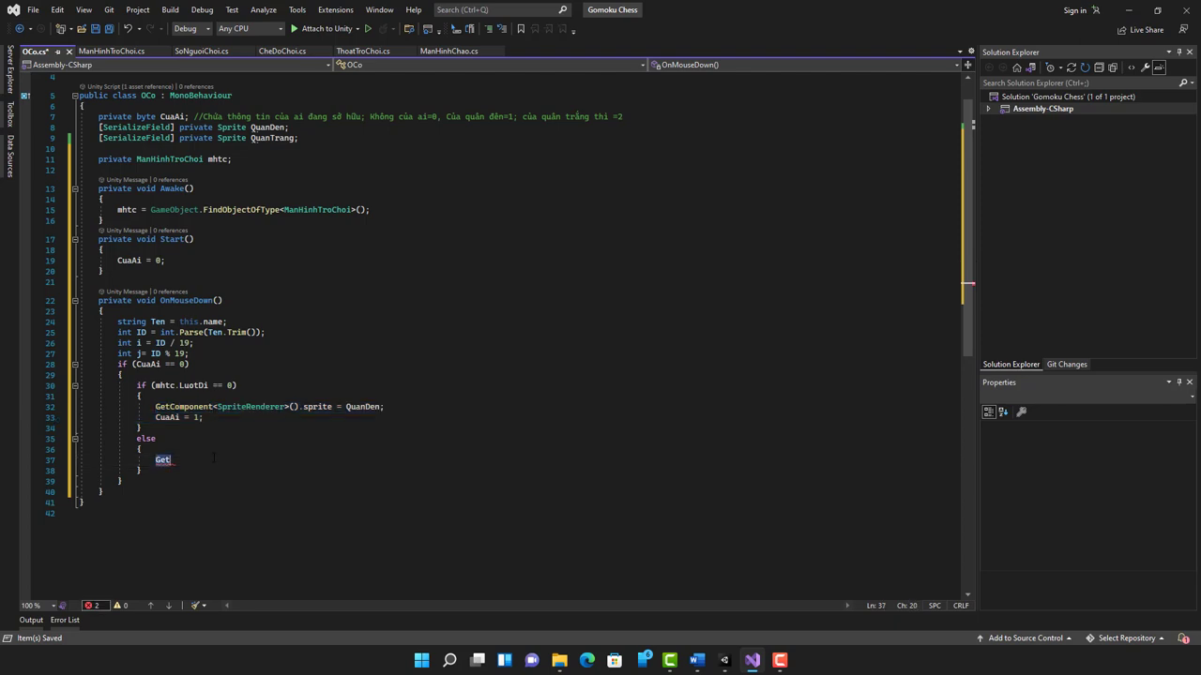
key("ctrl+v")
Change the pasted lines to use QuanTrang and CuaAi = 2.
key("Left")
key("Left")
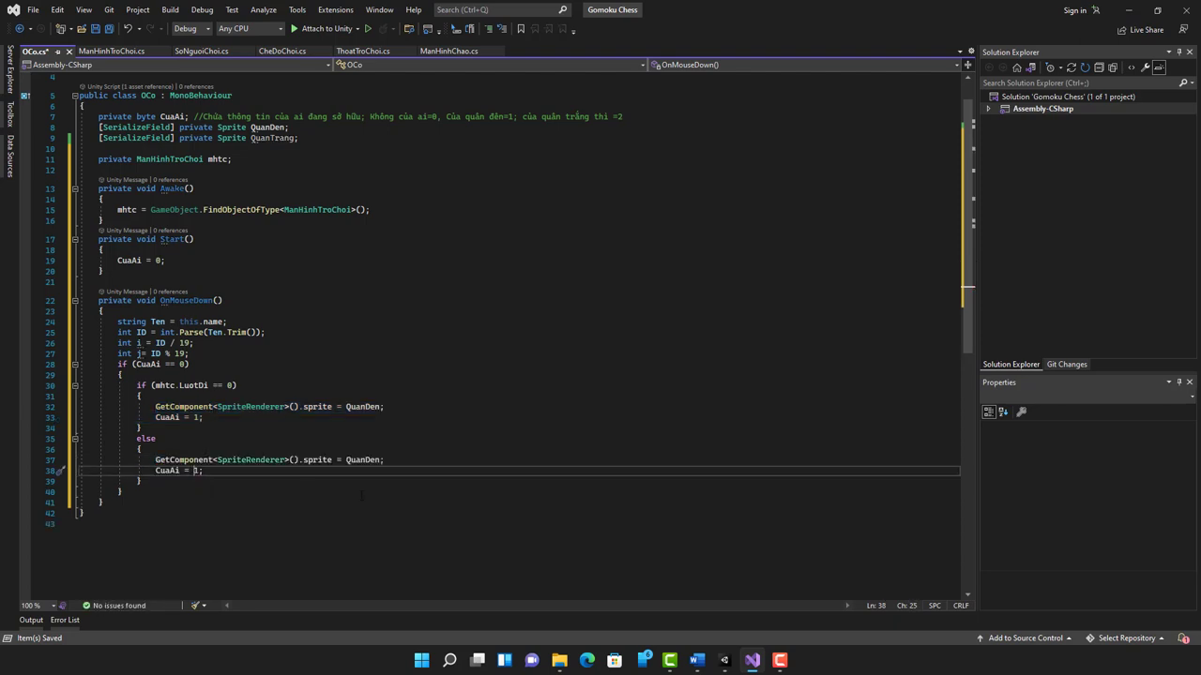
key("Delete")
type("2")
left_click(365, 459)
key("Delete")
key("Delete")
key("Delete")
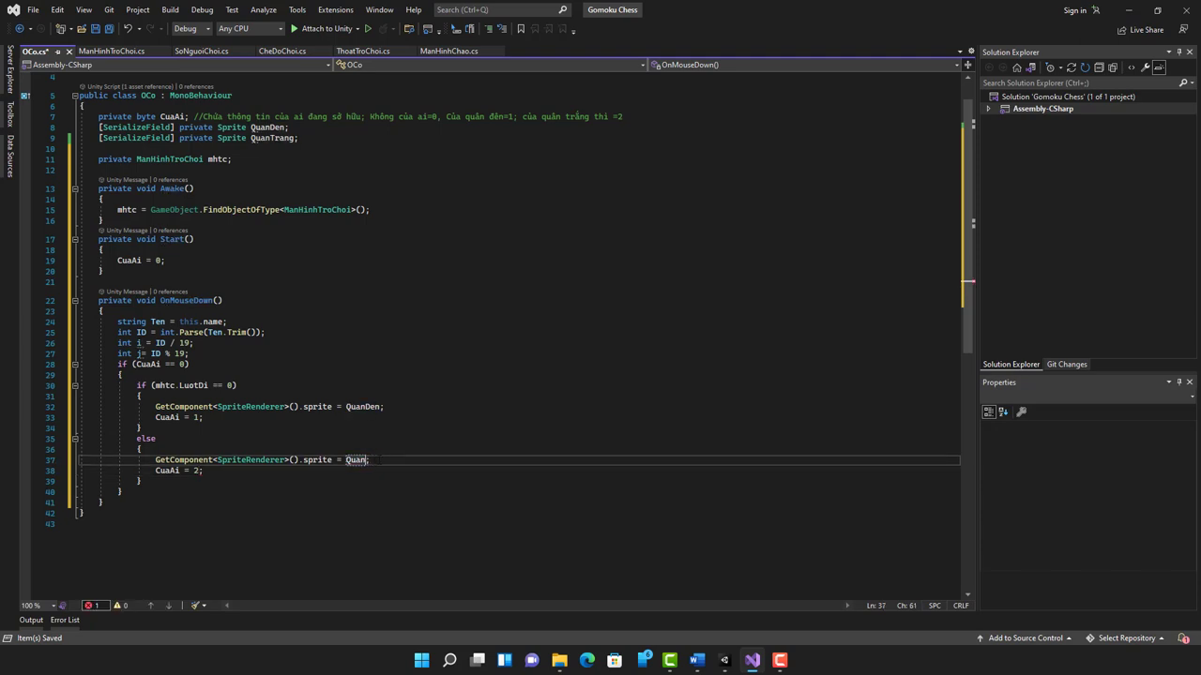
type("Trang")
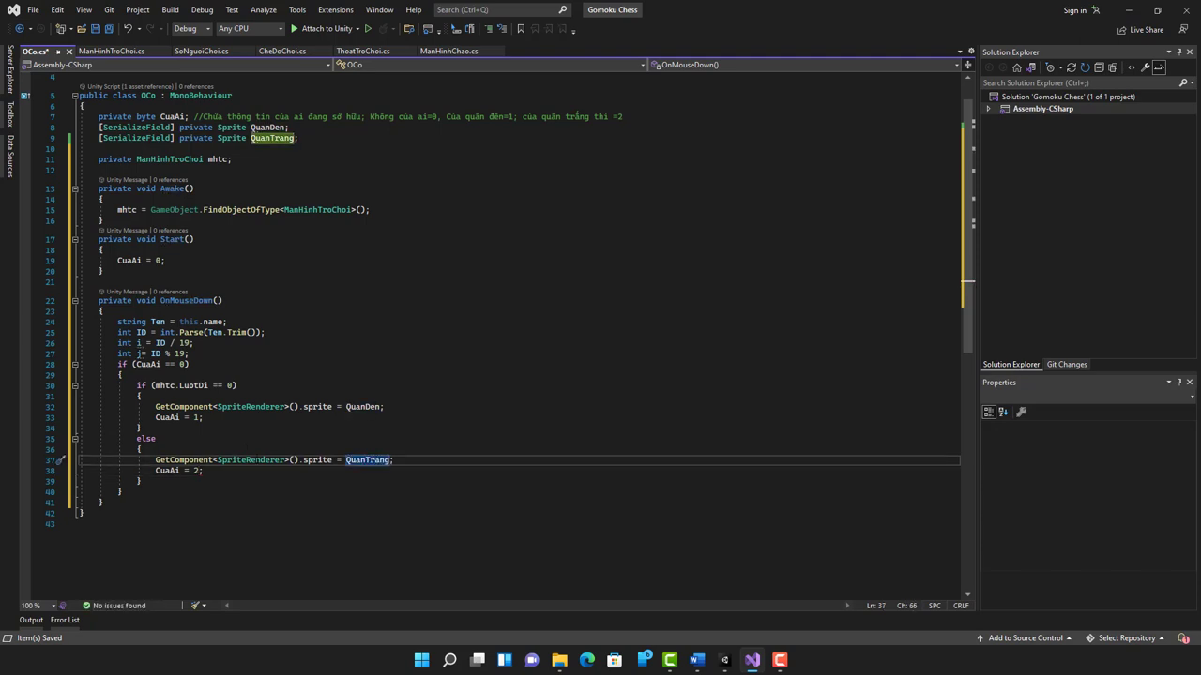
Add an outer else { return; } after the if block and save OCo.cs.
left_click(122, 491)
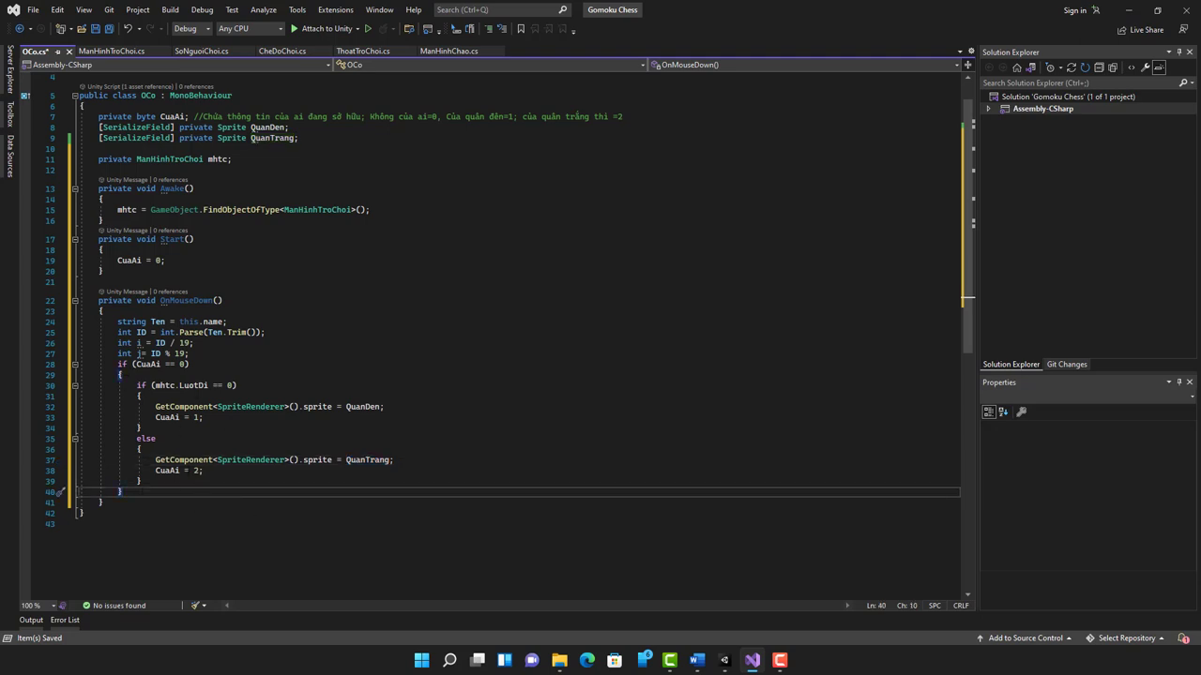
key("Return")
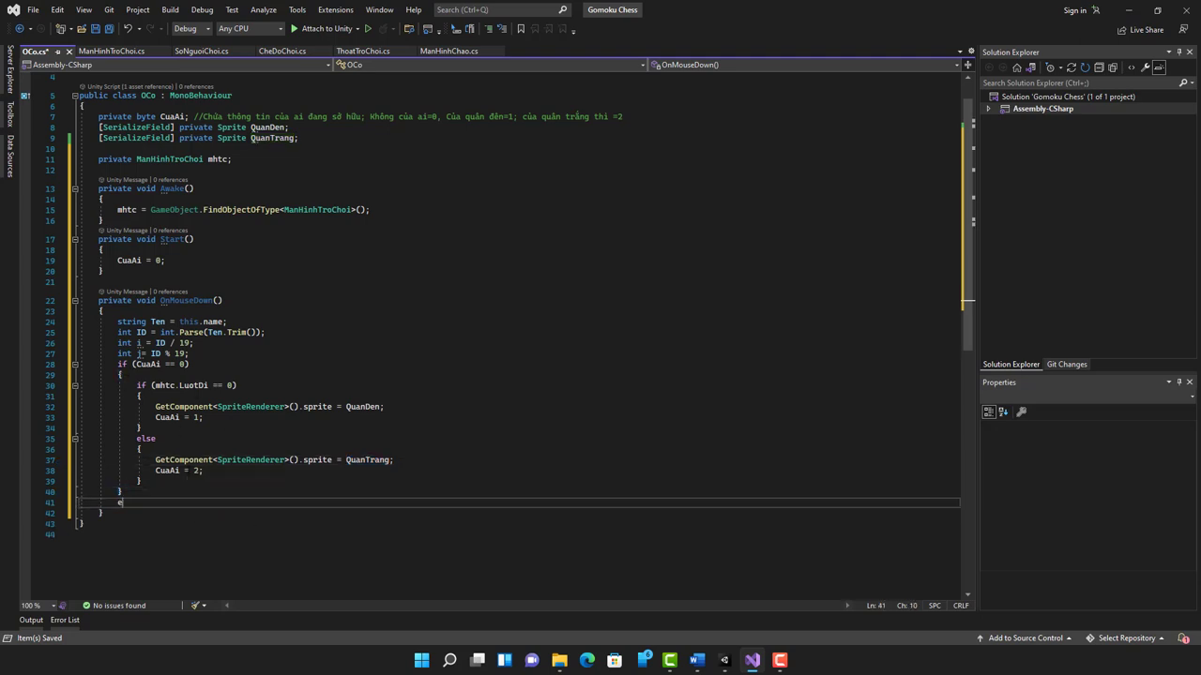
type("else {")
key("Return")
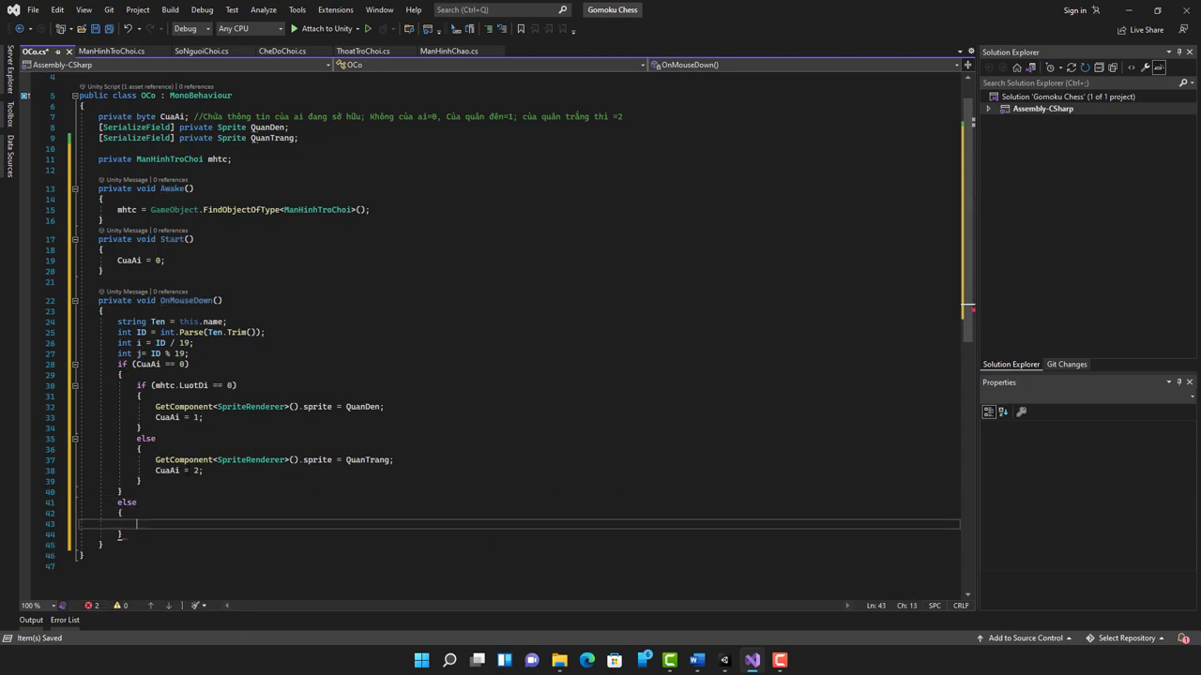
type("ret")
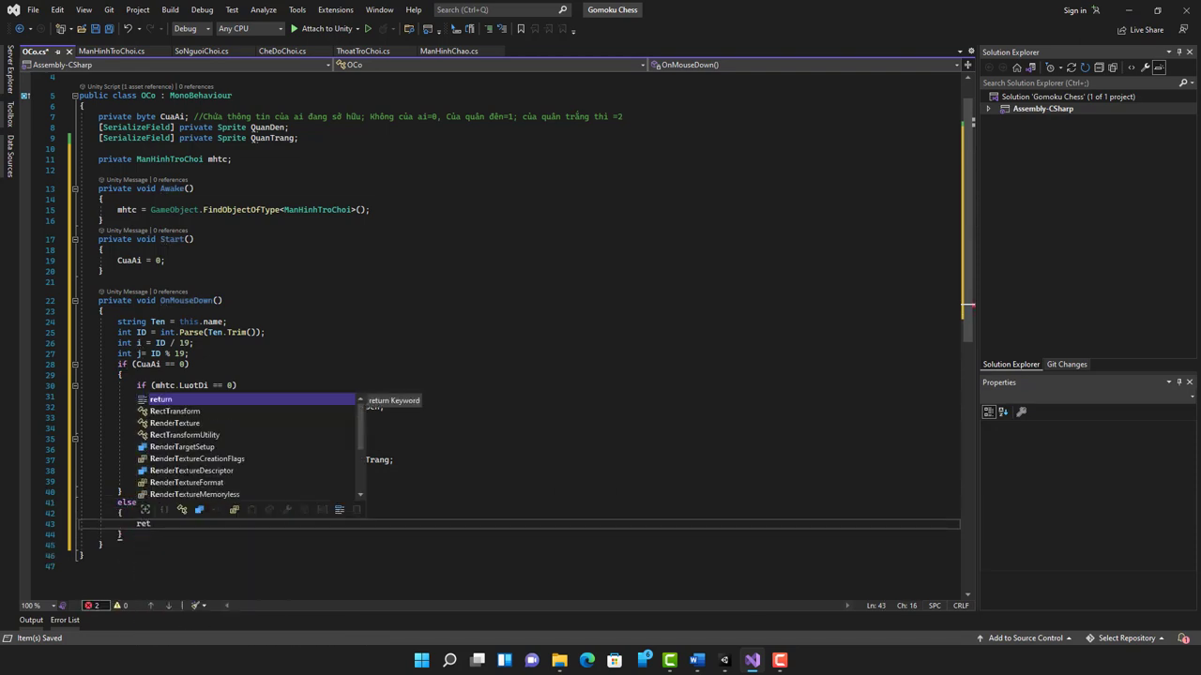
key("Tab")
type(";")
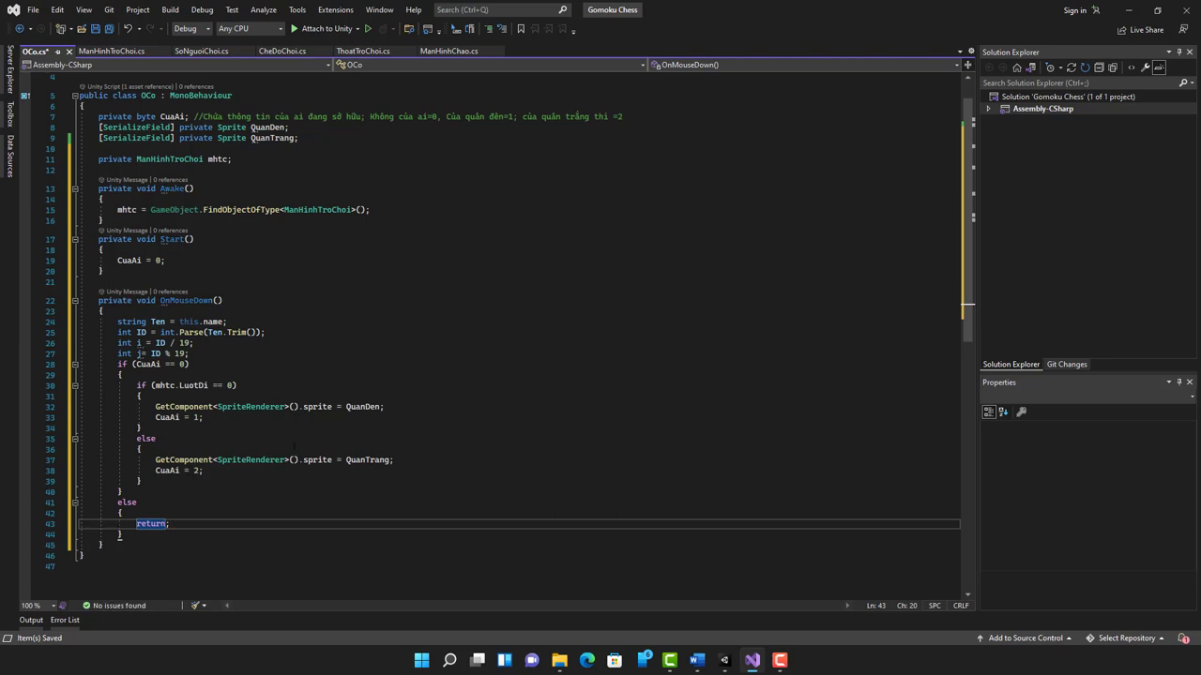
key("ctrl+s")
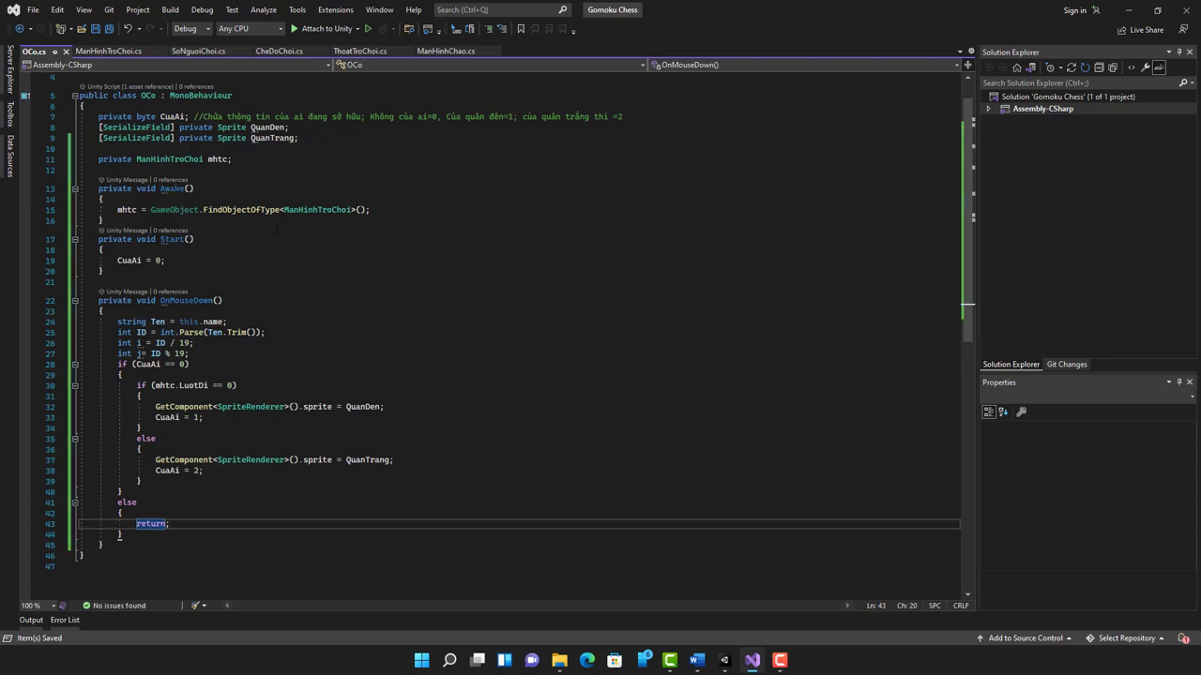
Back in Unity, run and stop a Play test of the board scene, which logs a NullReferenceException.
mouse_move(726, 665)
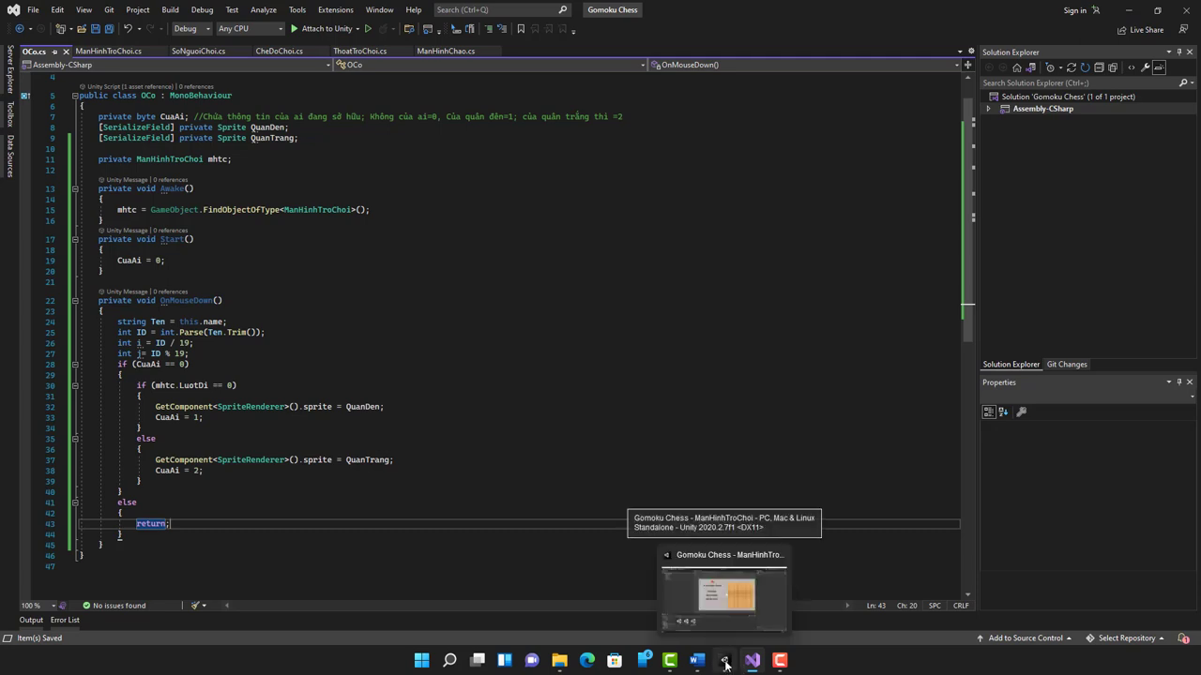
left_click(725, 665)
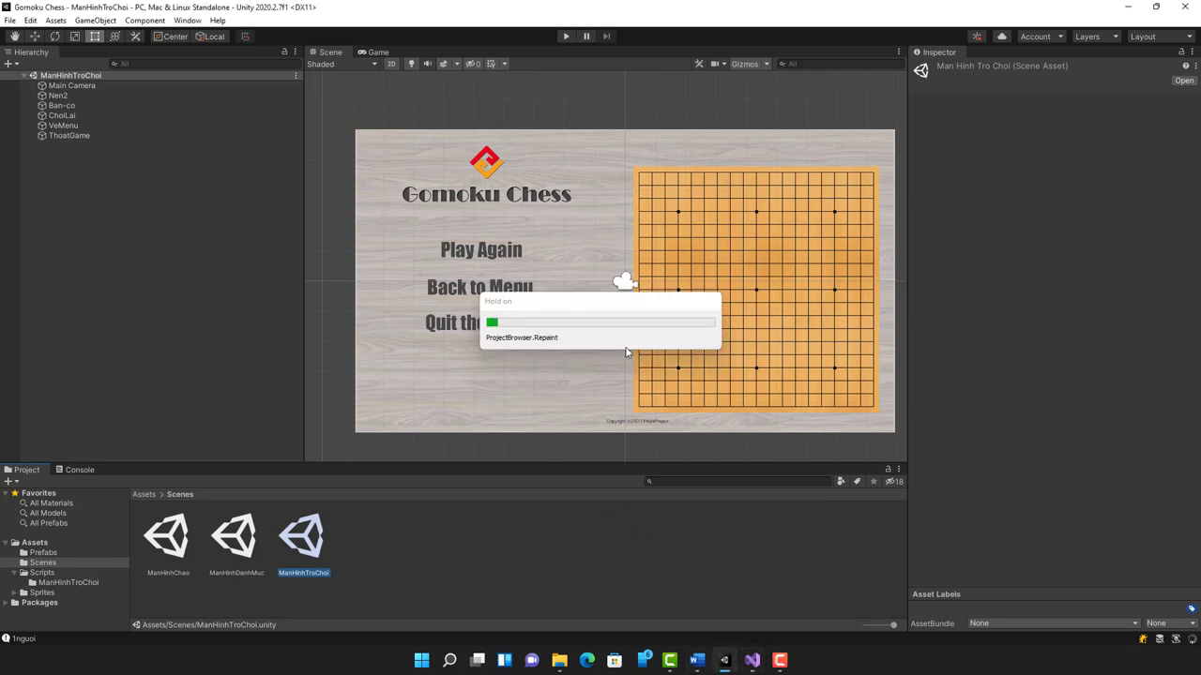
left_click(565, 37)
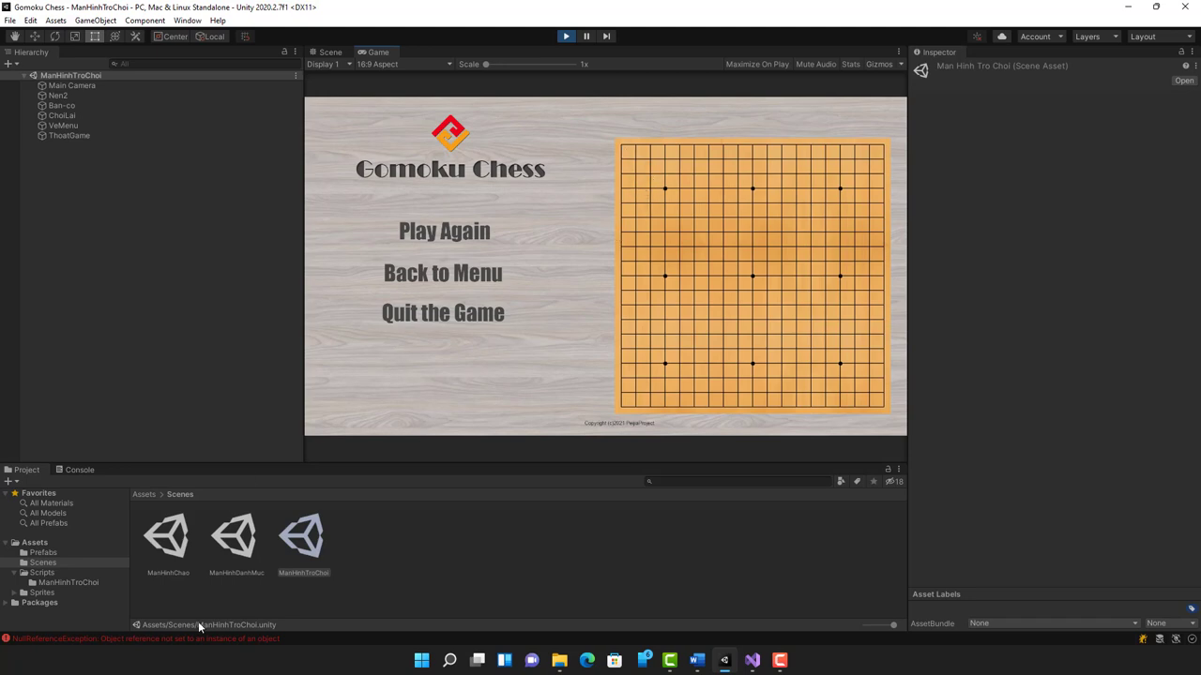
left_click(566, 36)
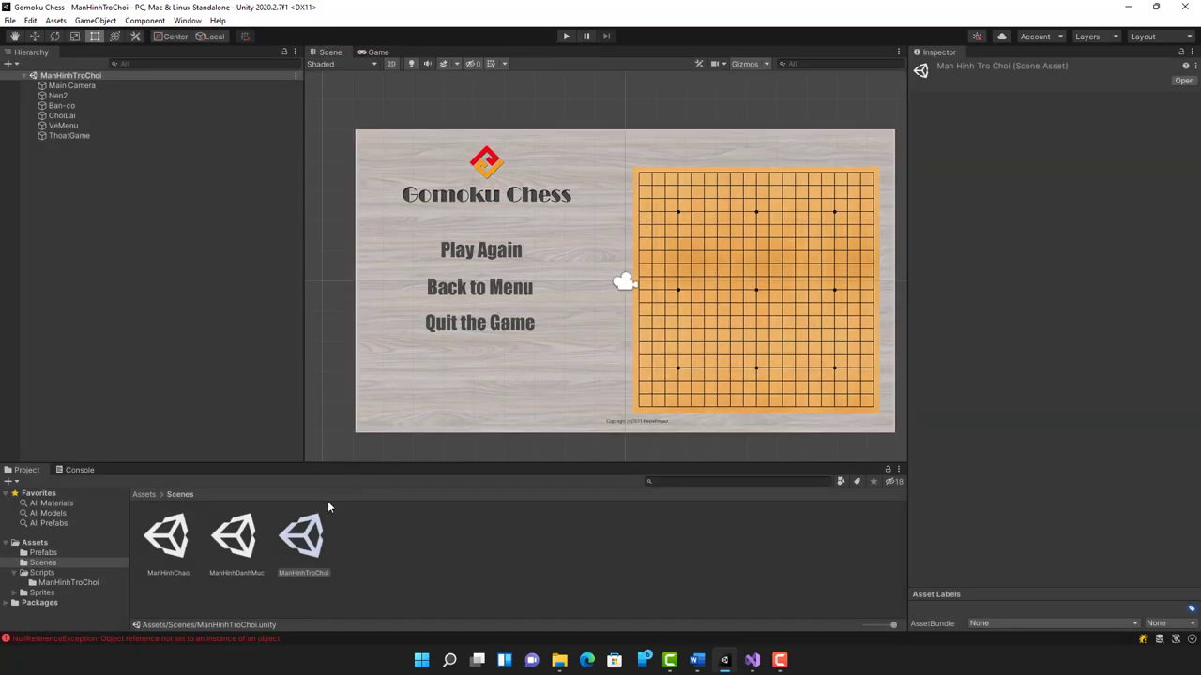
Open the ManHinhDanhMuc scene, play it, and choose 1st Player VS 2nd Player.
double_click(249, 557)
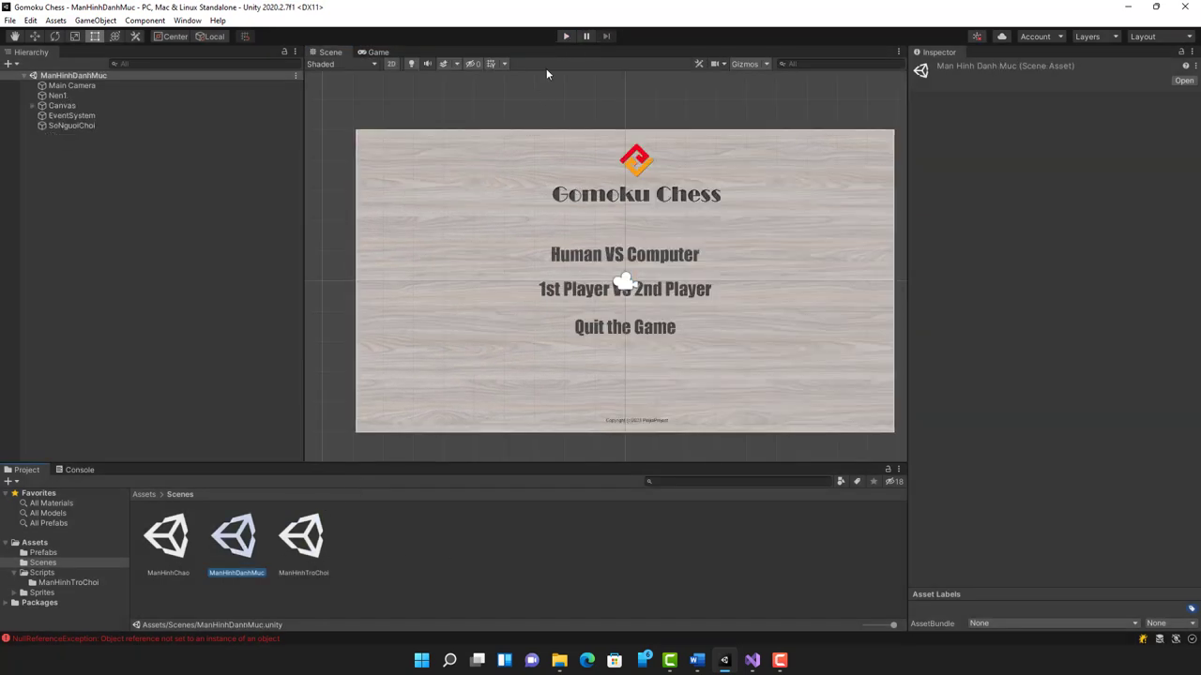
left_click(566, 38)
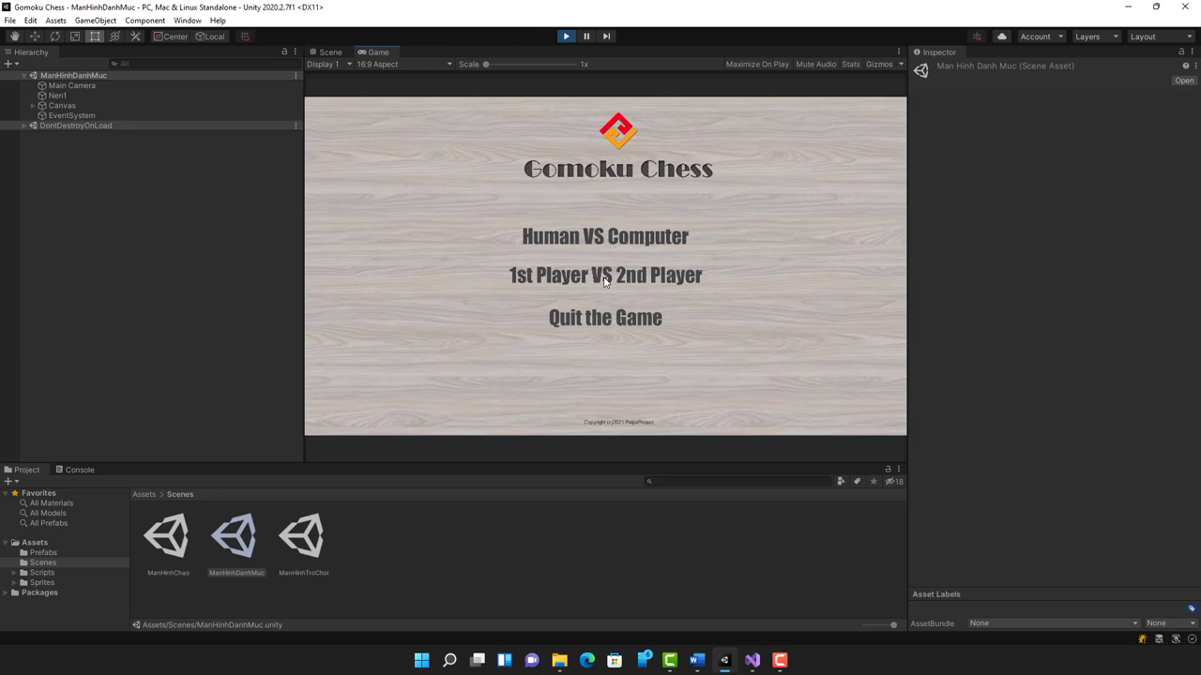
left_click(605, 278)
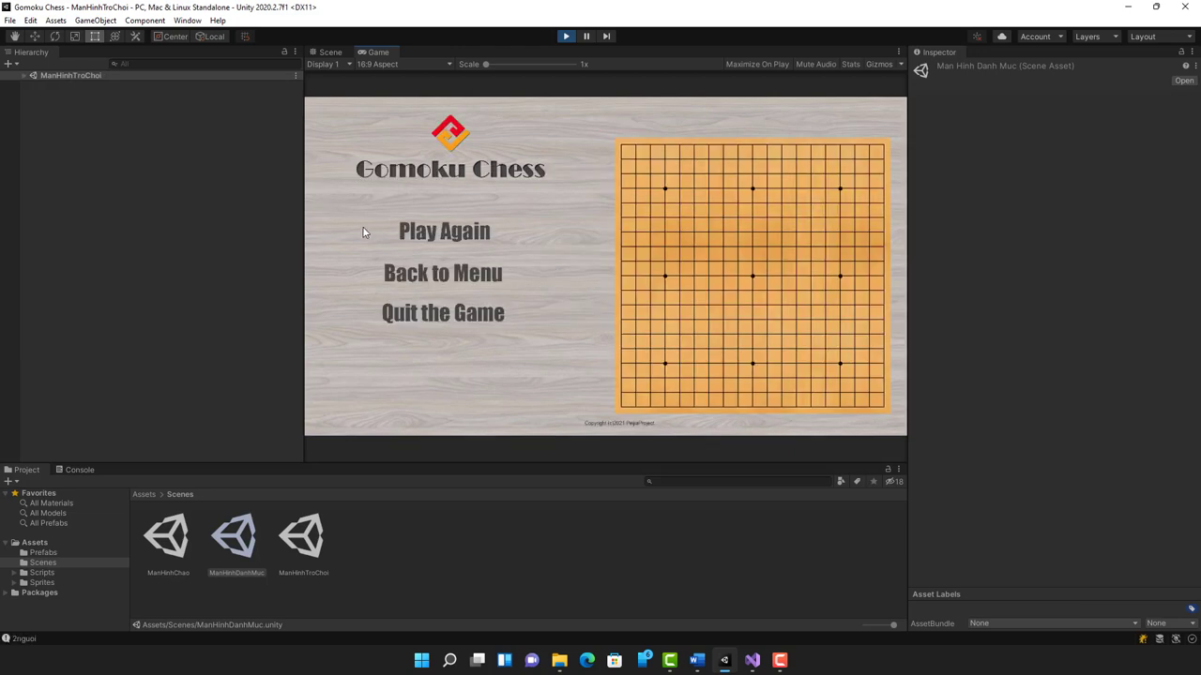
Place twelve stones on corners, a diagonal and near the centre; all come out black.
left_click(622, 146)
left_click(636, 160)
left_click(650, 174)
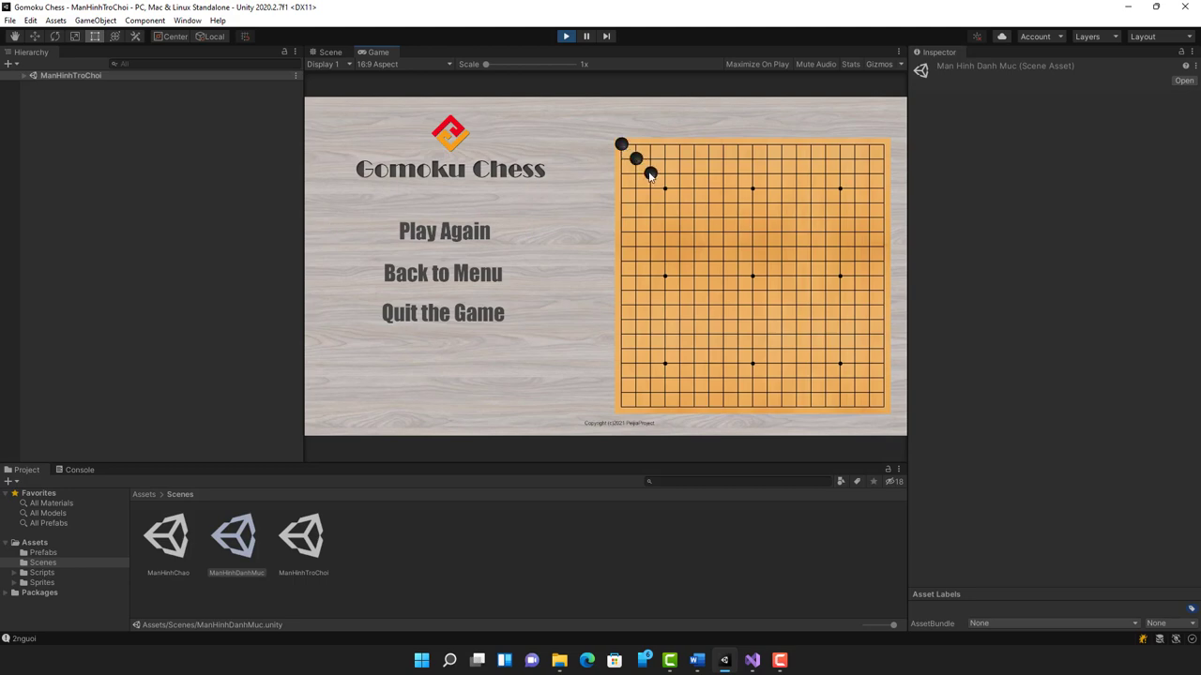
left_click(882, 406)
left_click(883, 145)
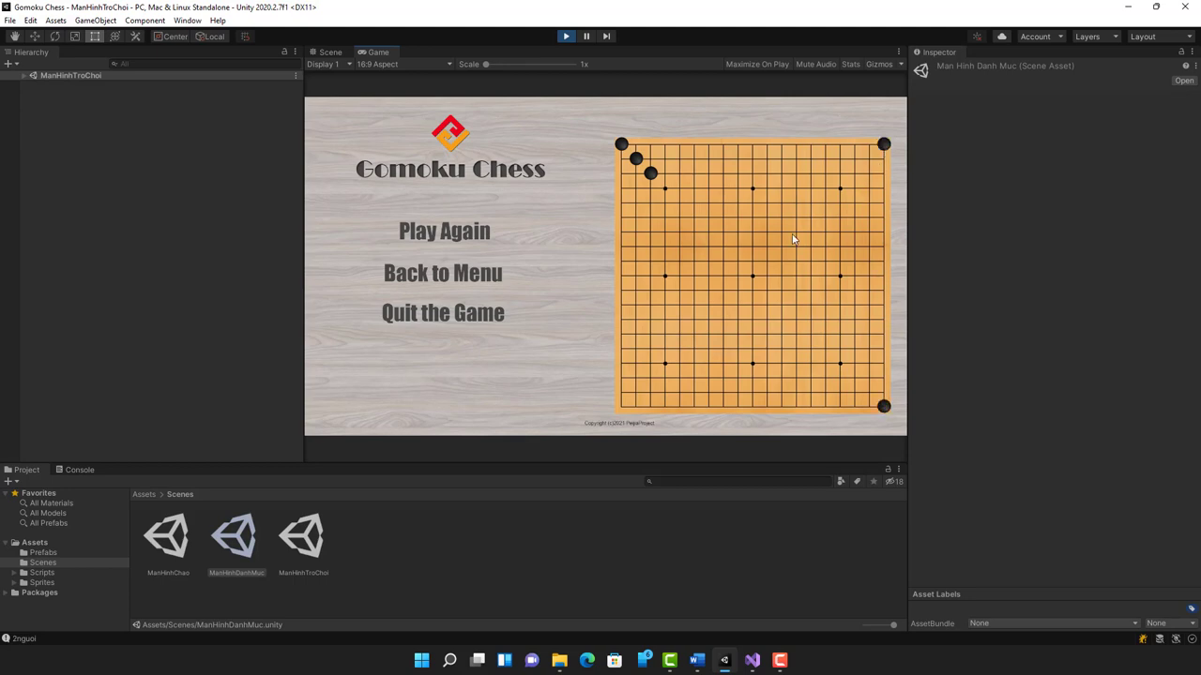
left_click(622, 406)
left_click(666, 189)
left_click(680, 203)
left_click(694, 217)
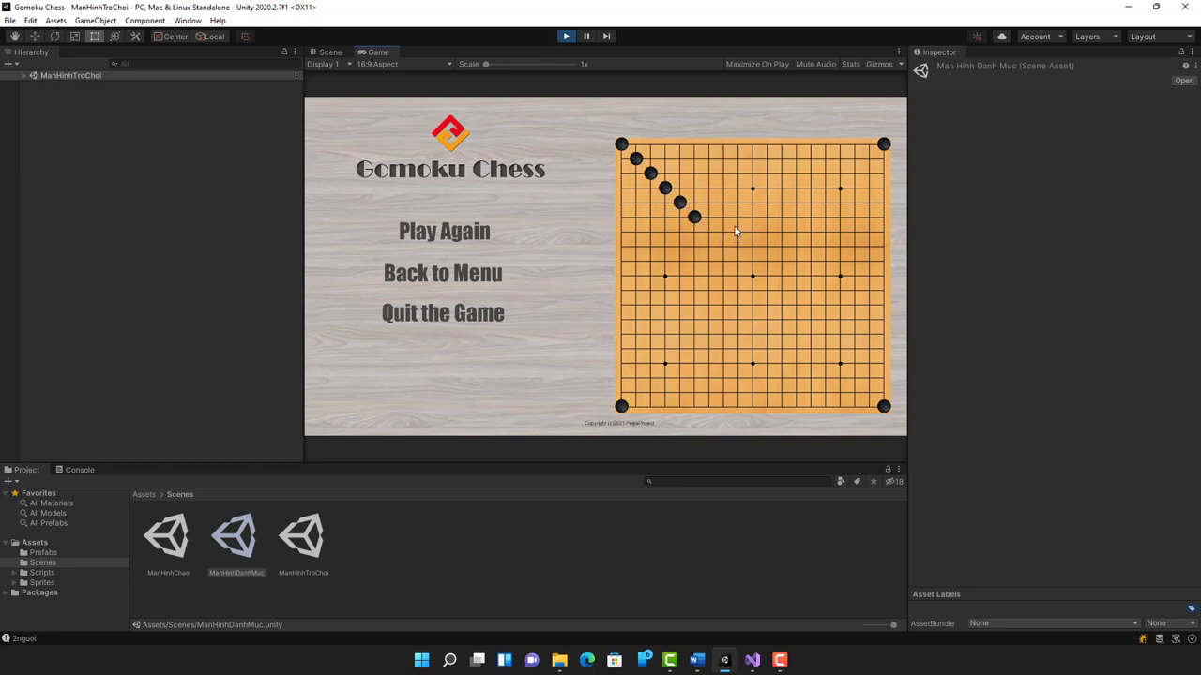
left_click(694, 188)
left_click(767, 261)
left_click(767, 275)
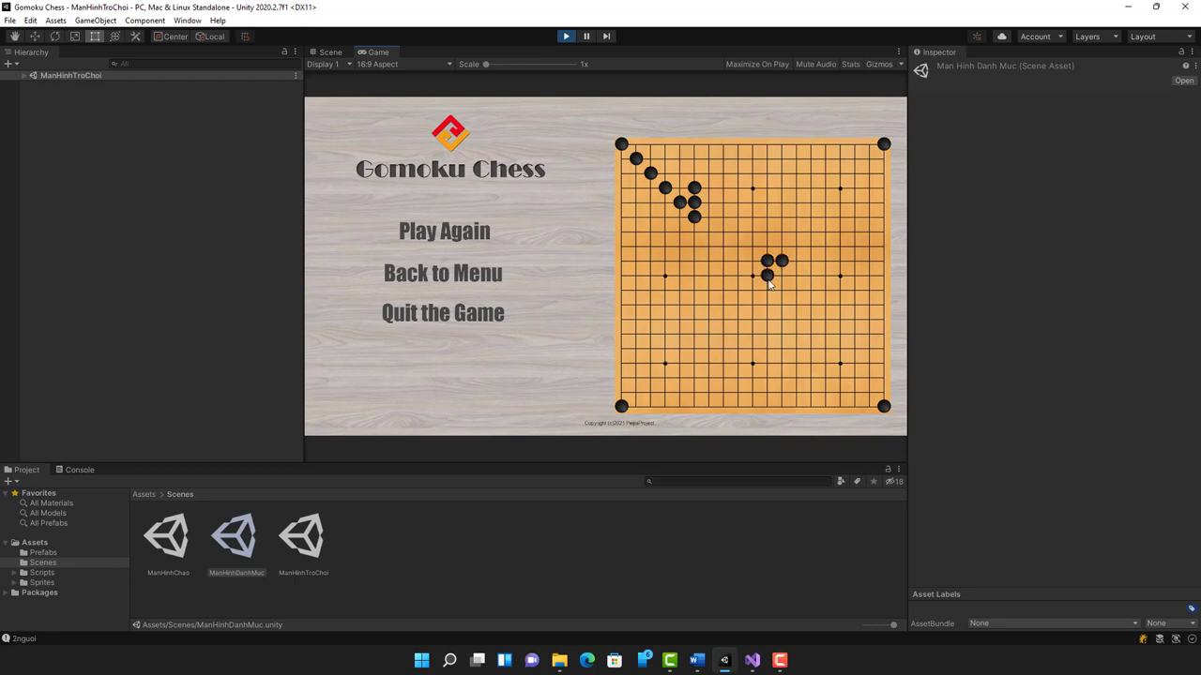